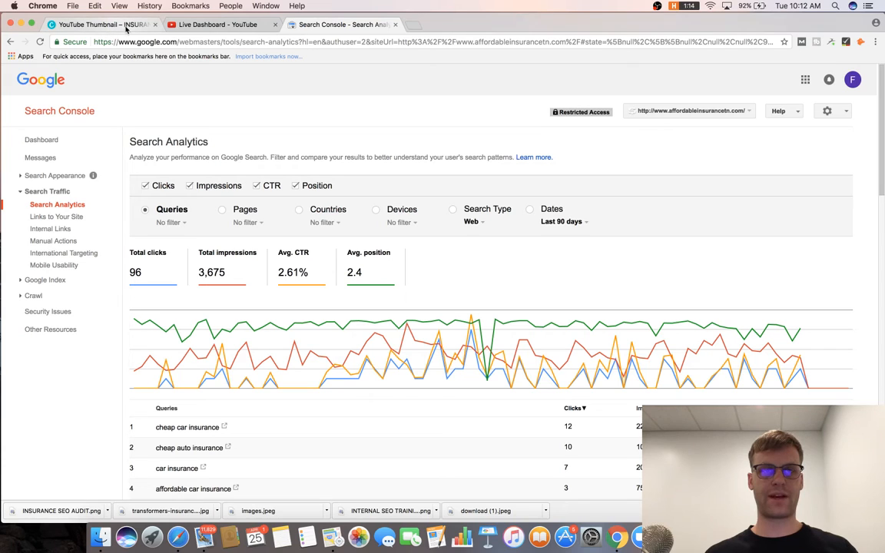
# Close the leftover YouTube Thumbnail tab beside the Search Console report.
pyautogui.click(154, 25)
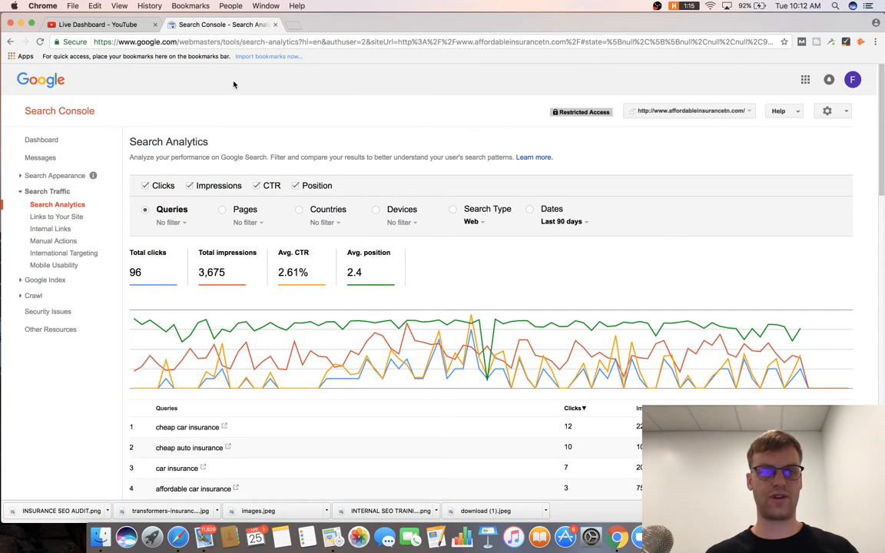
pyautogui.scroll(-2, 283, 98)
pyautogui.scroll(2, 283, 98)
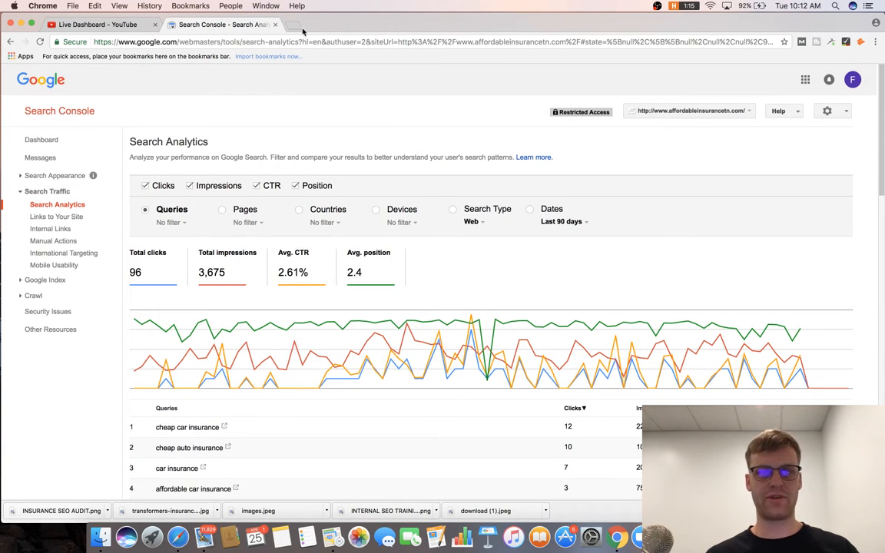
# Load facebook.com in a new browser tab.
pyautogui.click(295, 27)
pyautogui.write('facebook.com')
pyautogui.press('Return')
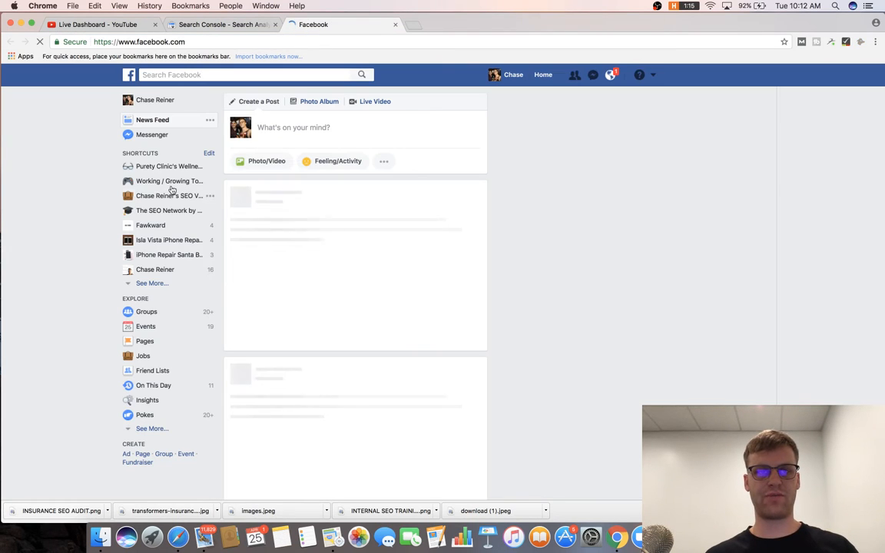
# Read the pinned giveaway post in The SEO Network group, then close the Facebook tab.
pyautogui.click(154, 209)
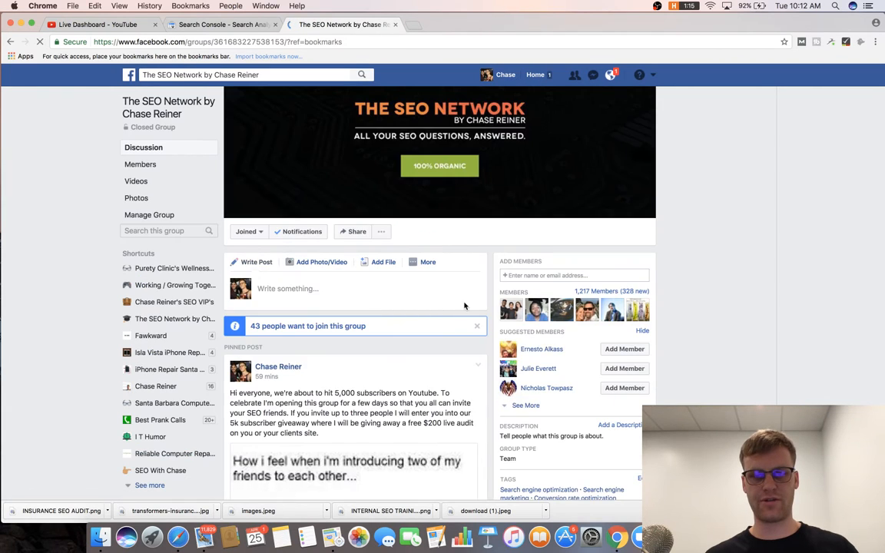
pyautogui.tripleClick(405, 297)
pyautogui.scroll(-2, 405, 253)
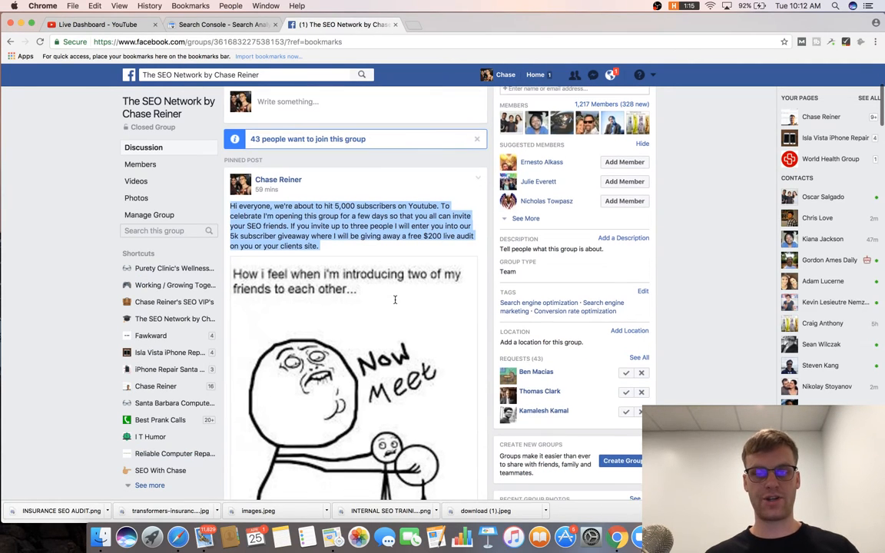
pyautogui.click(325, 239)
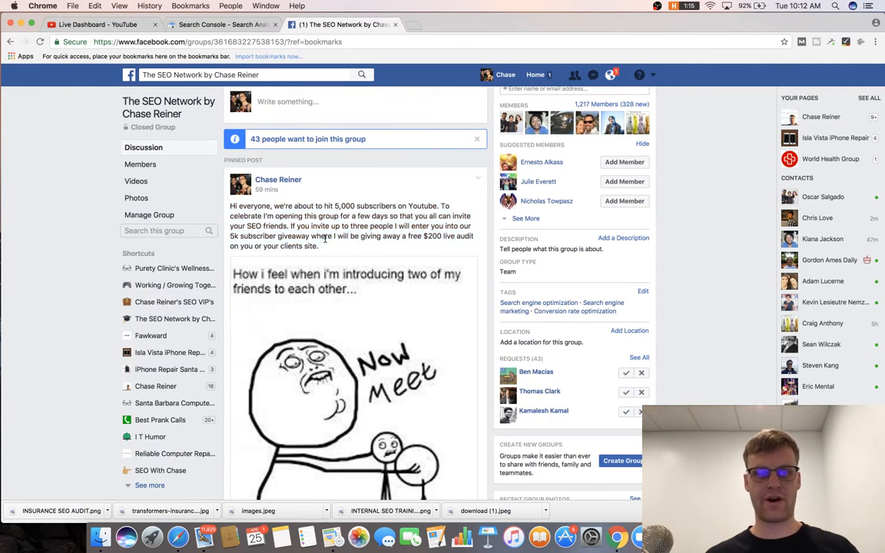
pyautogui.scroll(-5, 366, 230)
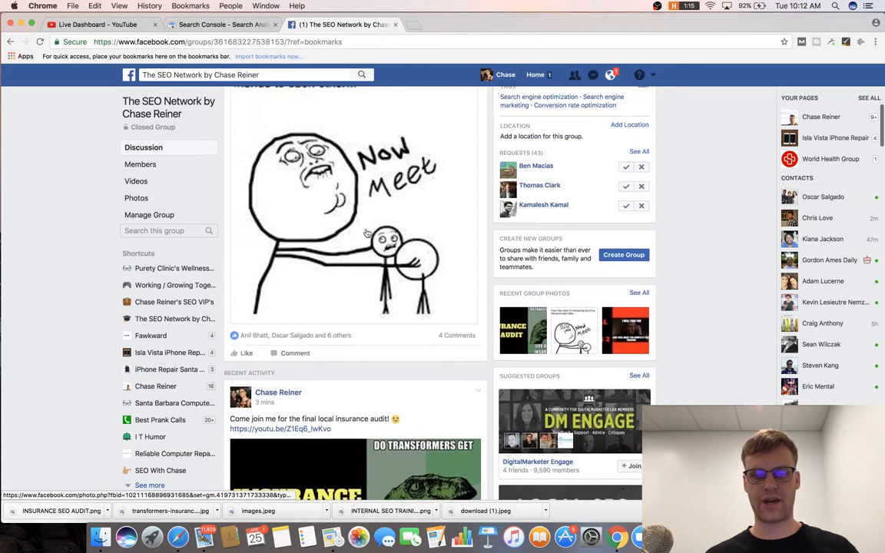
pyautogui.scroll(4, 367, 268)
pyautogui.scroll(2, 372, 157)
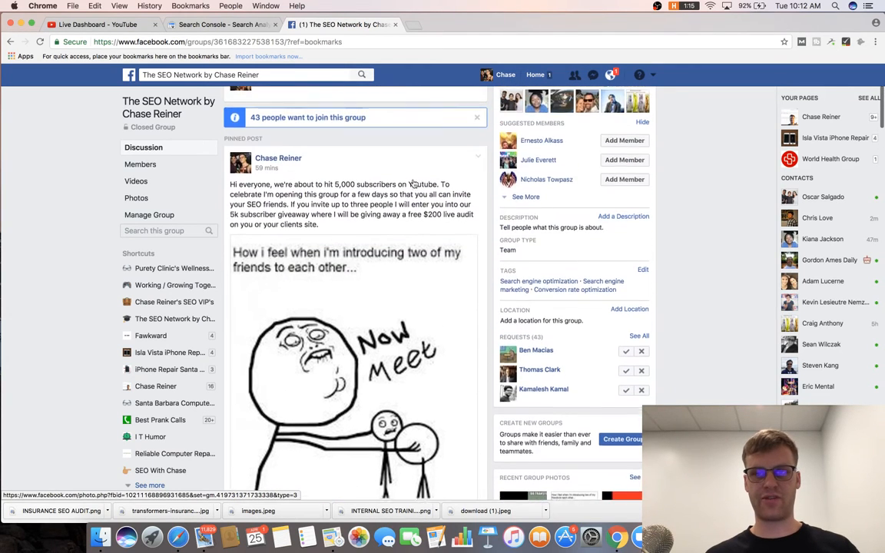
pyautogui.scroll(3, 584, 134)
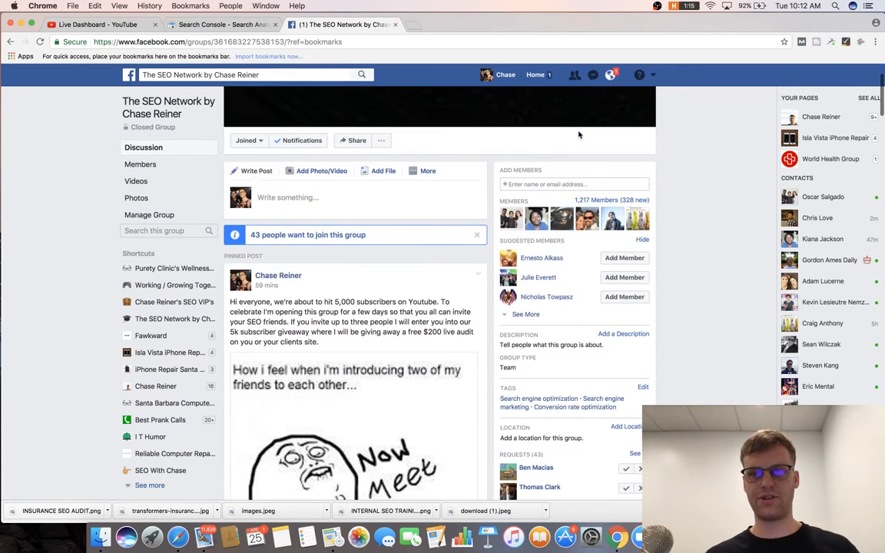
pyautogui.click(396, 25)
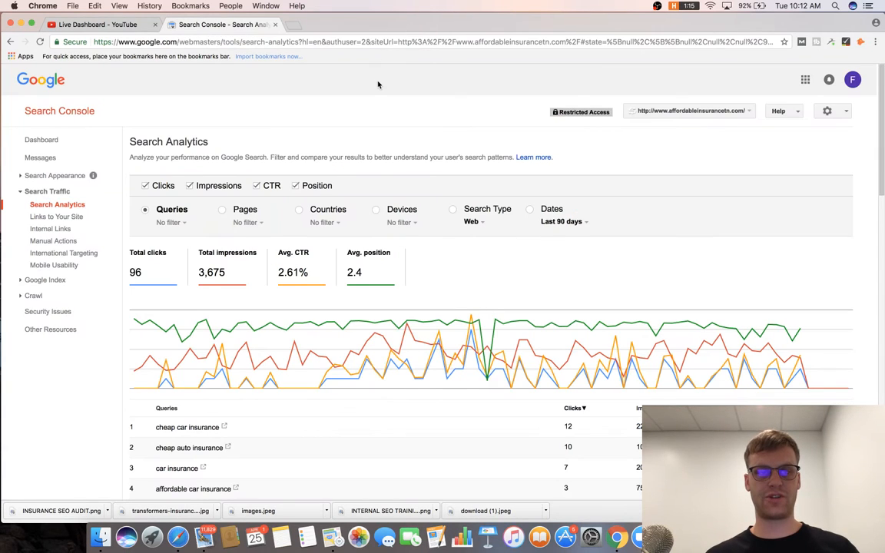
# Scroll through the Search Analytics top-queries table, then open a blank tab.
pyautogui.scroll(-1, 378, 83)
pyautogui.scroll(1, 379, 85)
pyautogui.scroll(-5, 378, 84)
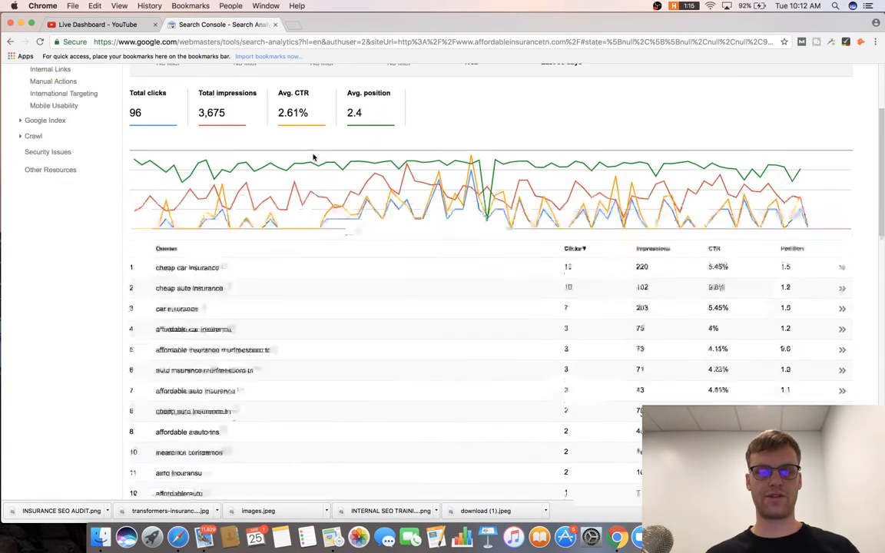
pyautogui.scroll(5, 376, 120)
pyautogui.scroll(-1, 376, 120)
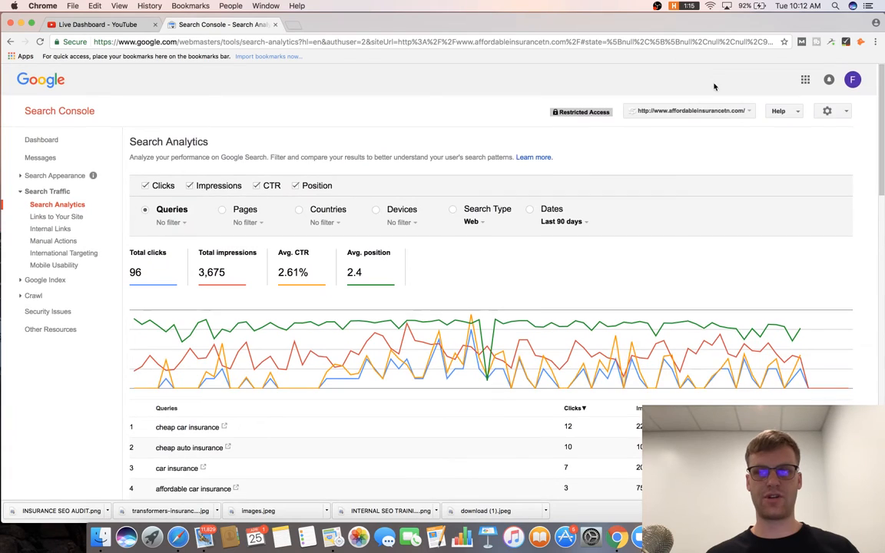
pyautogui.click(298, 28)
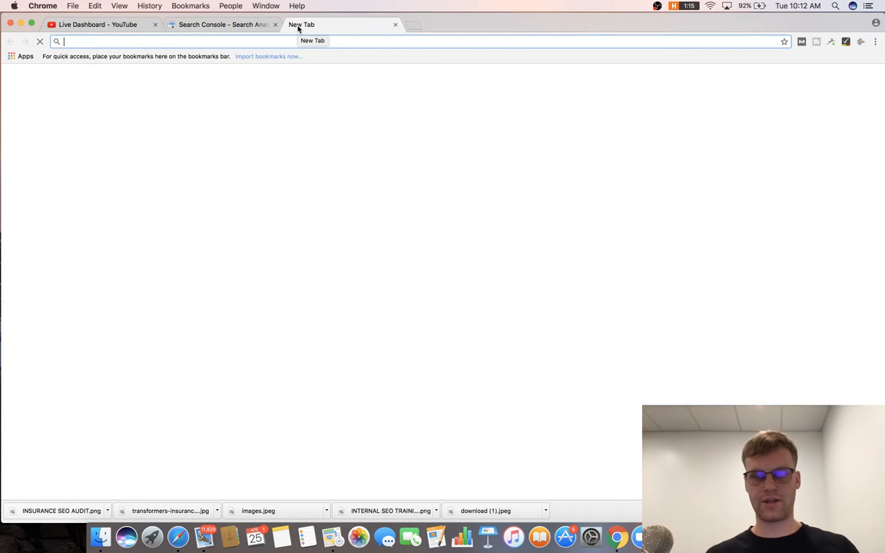
# Search Google for affordableinsurancetn.com using the omnibox suggestion.
pyautogui.write('ddd')
pyautogui.press('BackSpace')
pyautogui.press('BackSpace')
pyautogui.press('BackSpace')
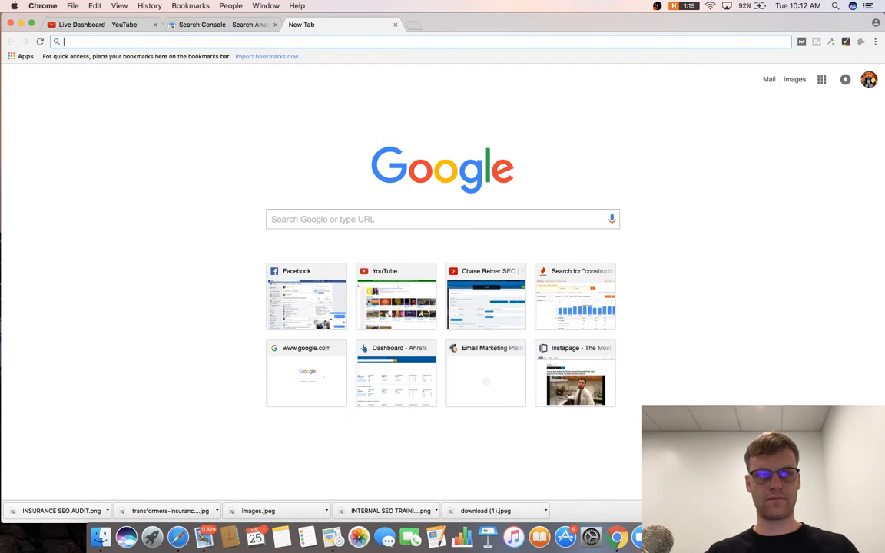
pyautogui.write('affora')
pyautogui.write('d')
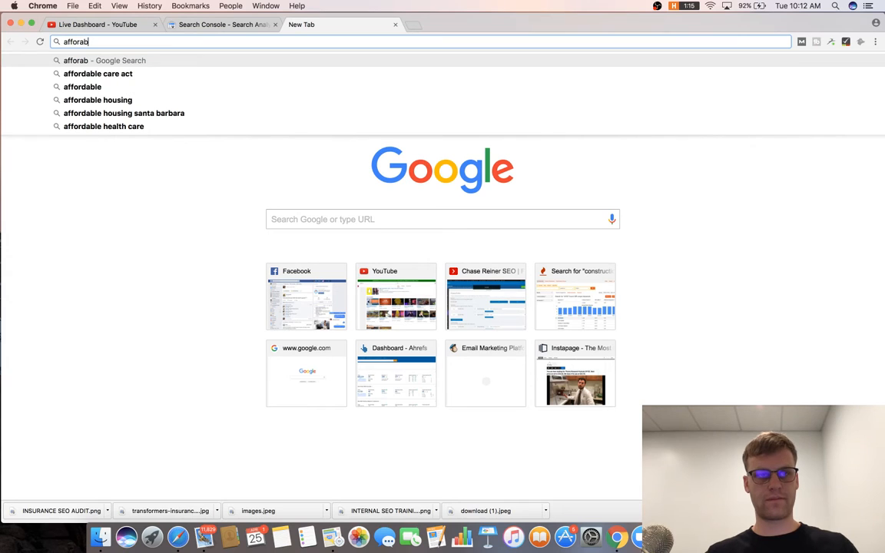
pyautogui.press('BackSpace')
pyautogui.press('BackSpace')
pyautogui.write('dableins')
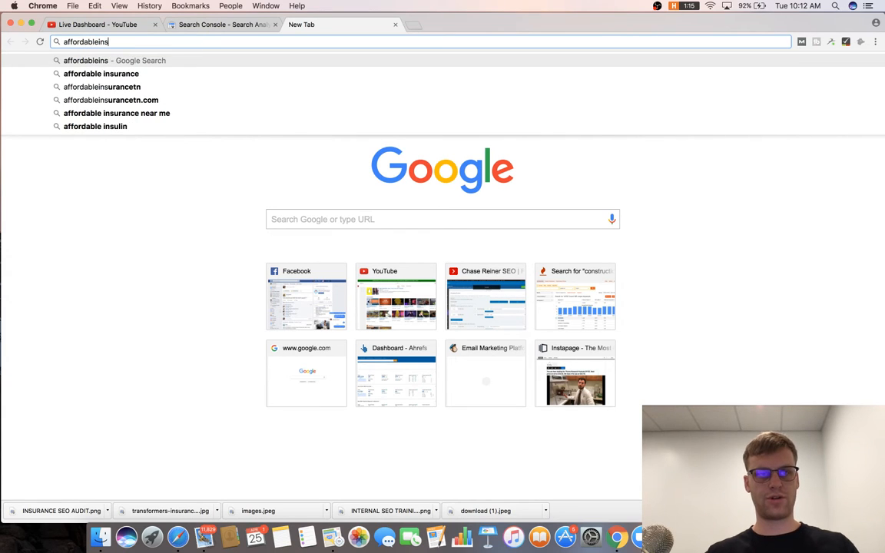
pyautogui.press('Down')
pyautogui.press('Down')
pyautogui.press('Down')
pyautogui.press('Return')
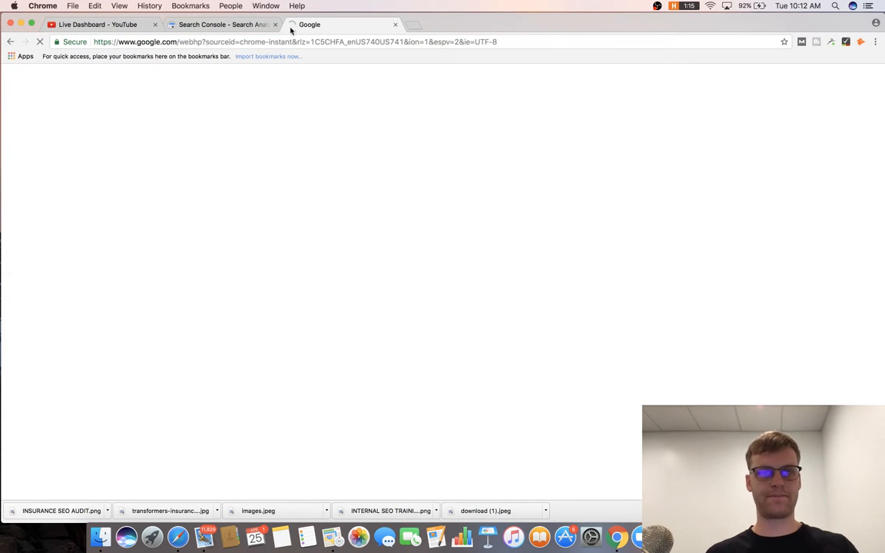
# Open the Affordable Insurance Agency home page result in its own tab.
pyautogui.click(290, 44)
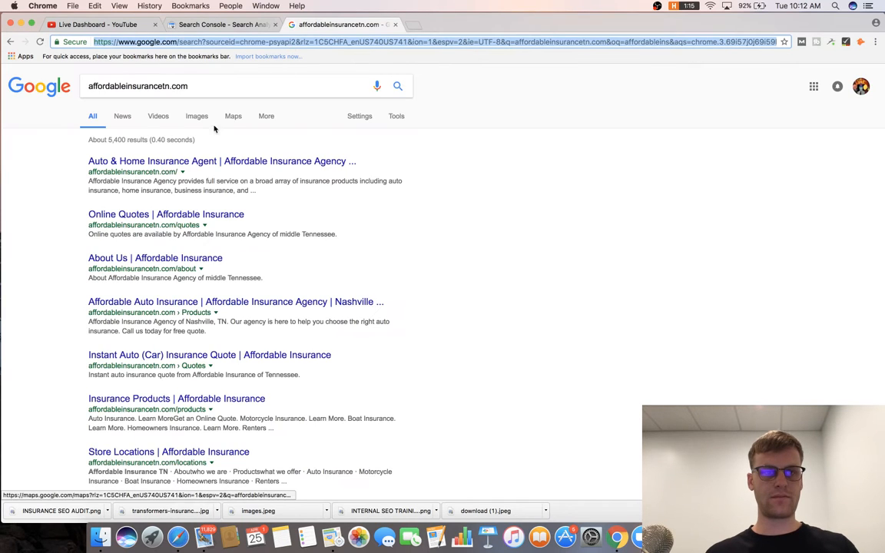
pyautogui.click(165, 161)
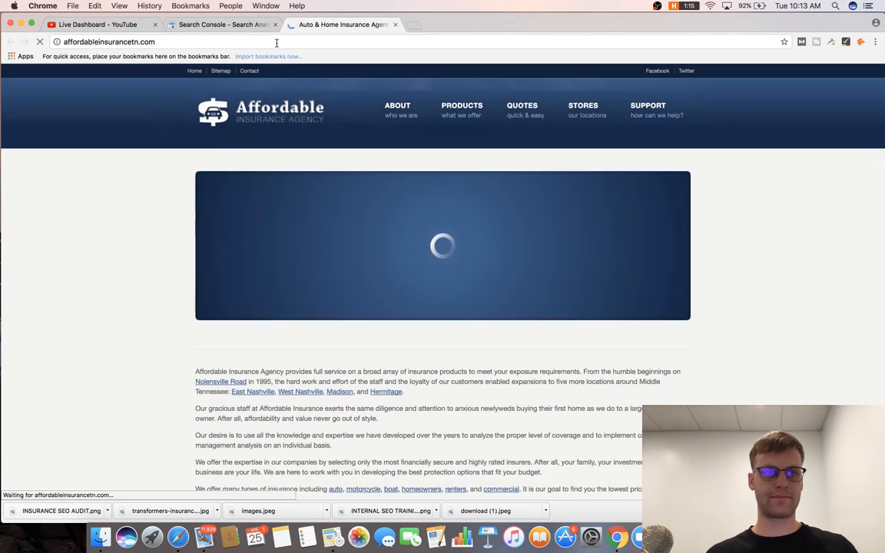
pyautogui.click(272, 42)
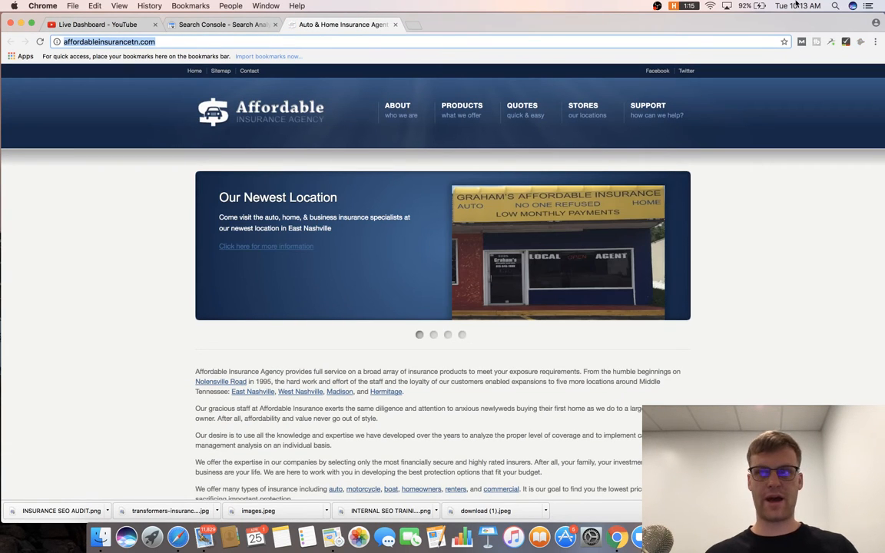
# Launch Screaming Frog SEO Spider from system search.
pyautogui.click(835, 6)
pyautogui.write('screaminfg')
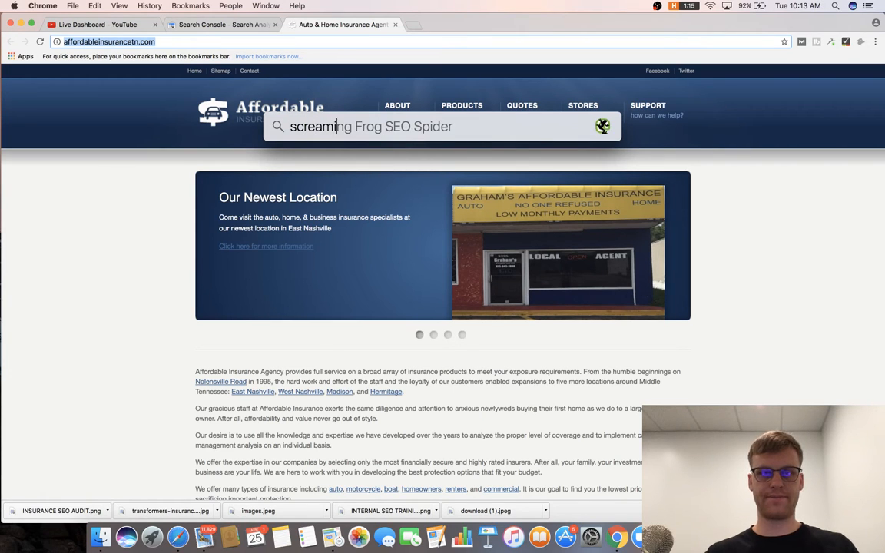
pyautogui.press('BackSpace')
pyautogui.press('BackSpace')
pyautogui.write('g frog')
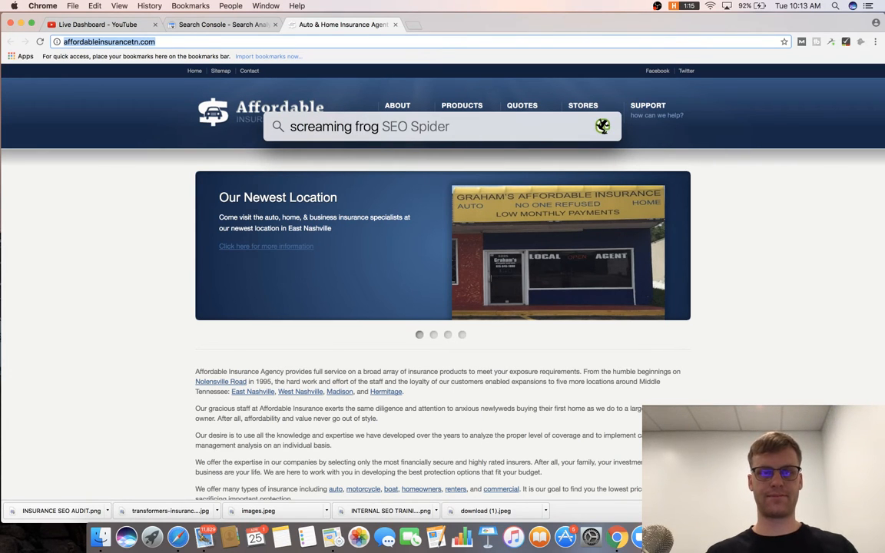
pyautogui.press('Return')
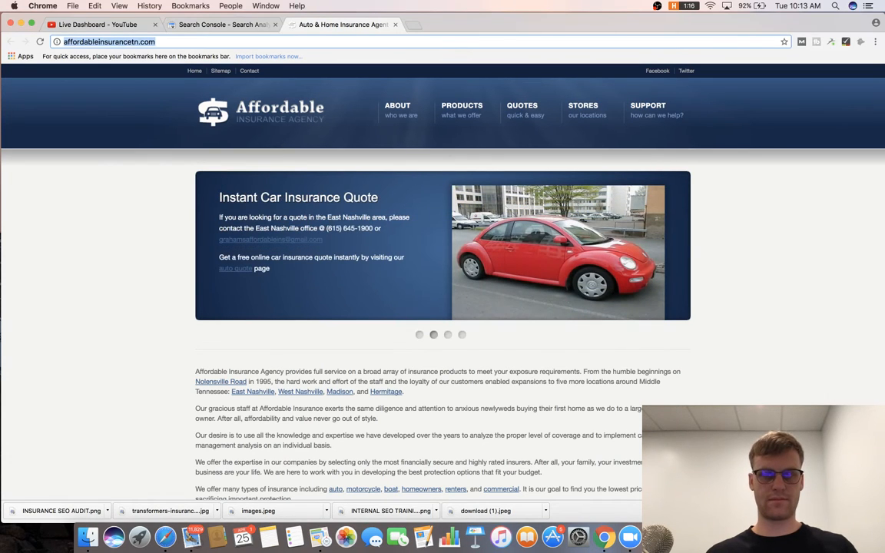
# Hide the downloads list and return to the insurance site tab.
pyautogui.click(877, 511)
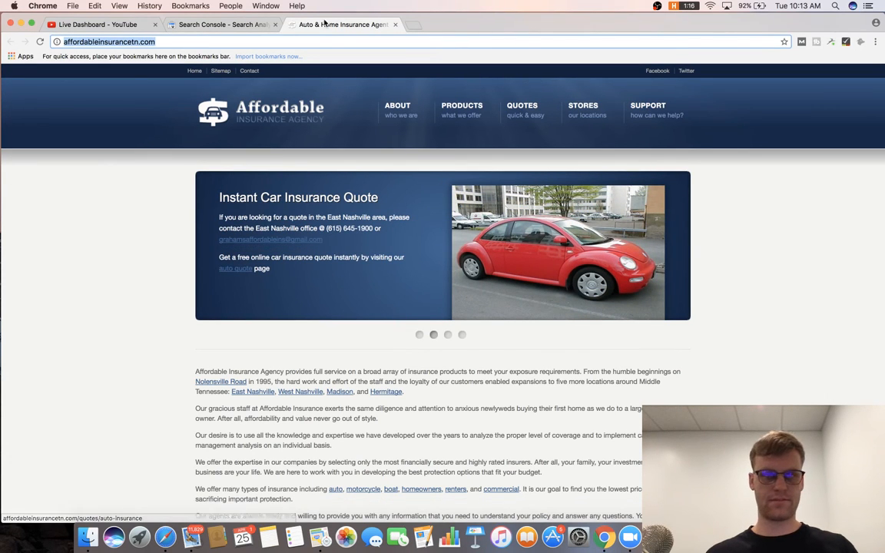
pyautogui.click(421, 40)
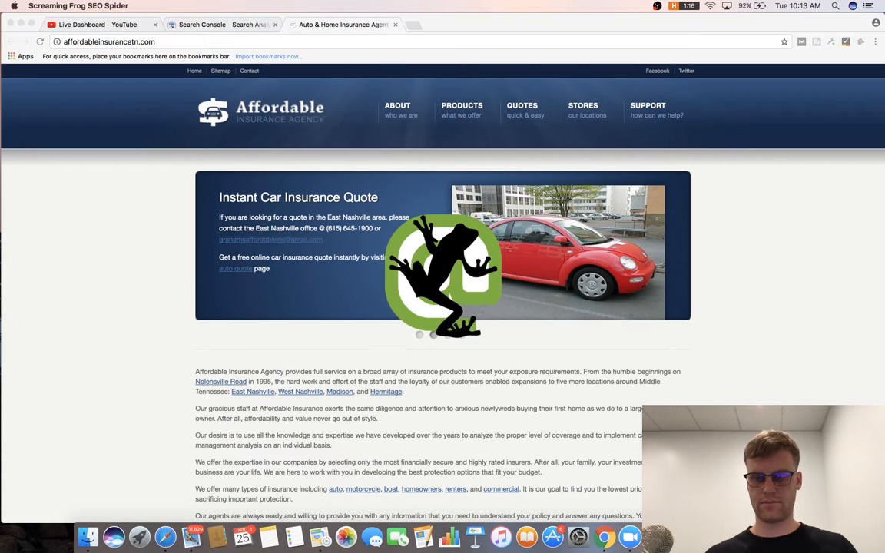
pyautogui.click(231, 28)
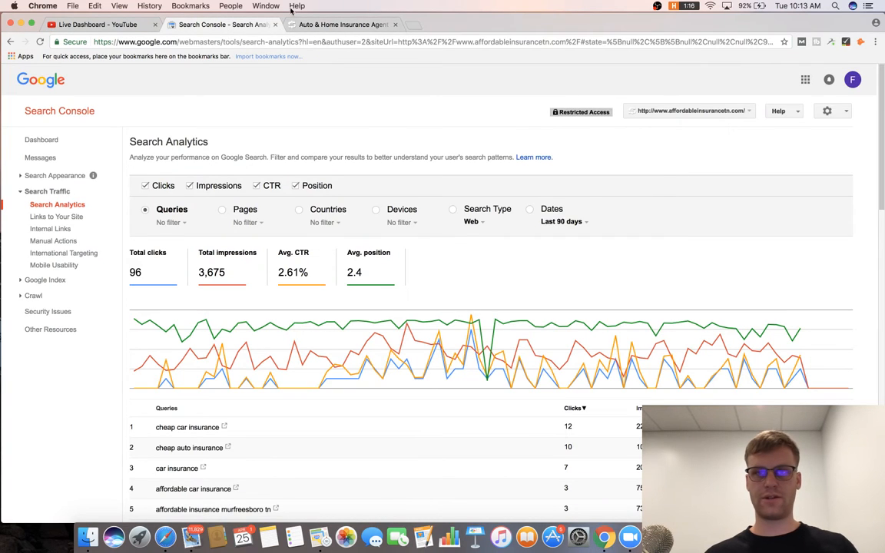
pyautogui.click(305, 25)
# Show MozBar's on-page elements report and check the site's connection security info.
pyautogui.click(802, 42)
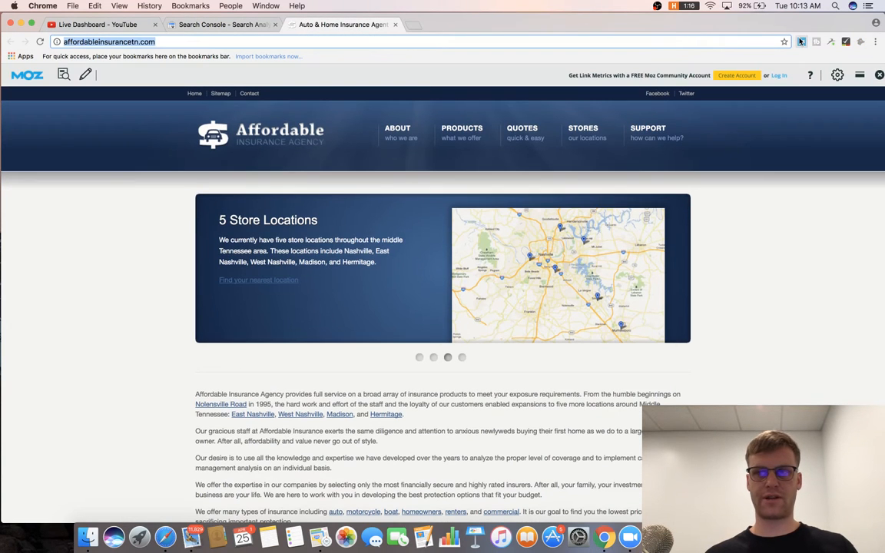
pyautogui.click(62, 75)
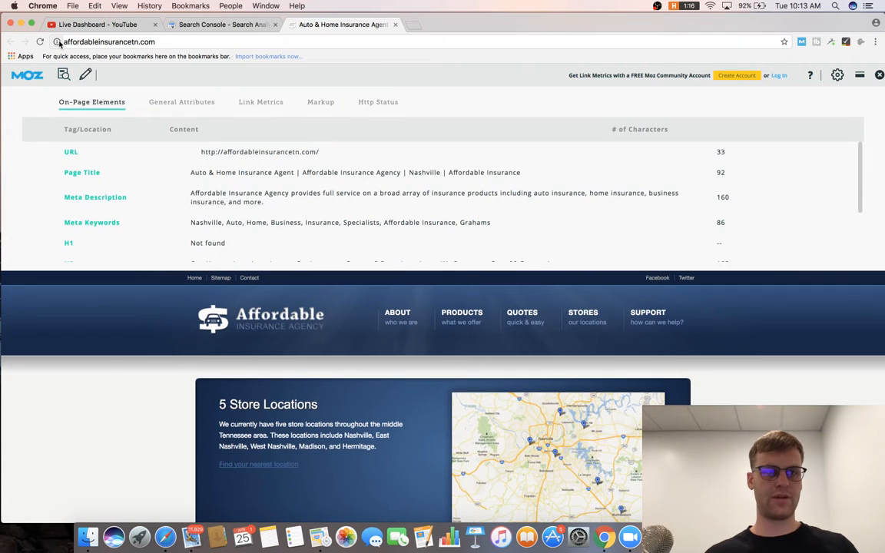
pyautogui.click(58, 42)
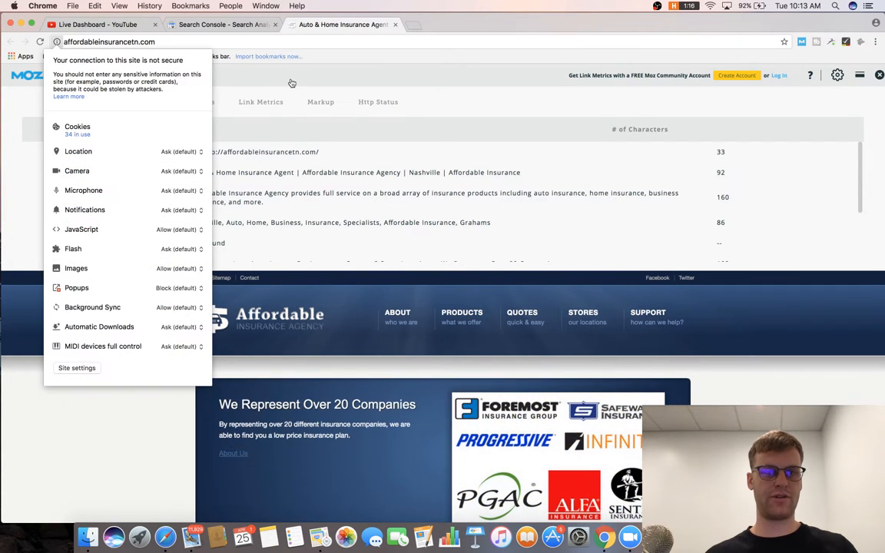
pyautogui.click(491, 94)
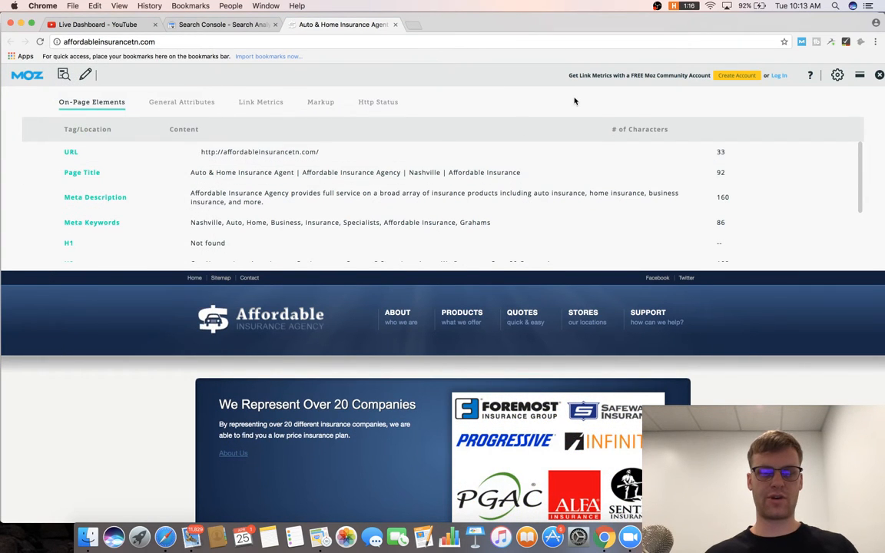
pyautogui.press('super+Tab')
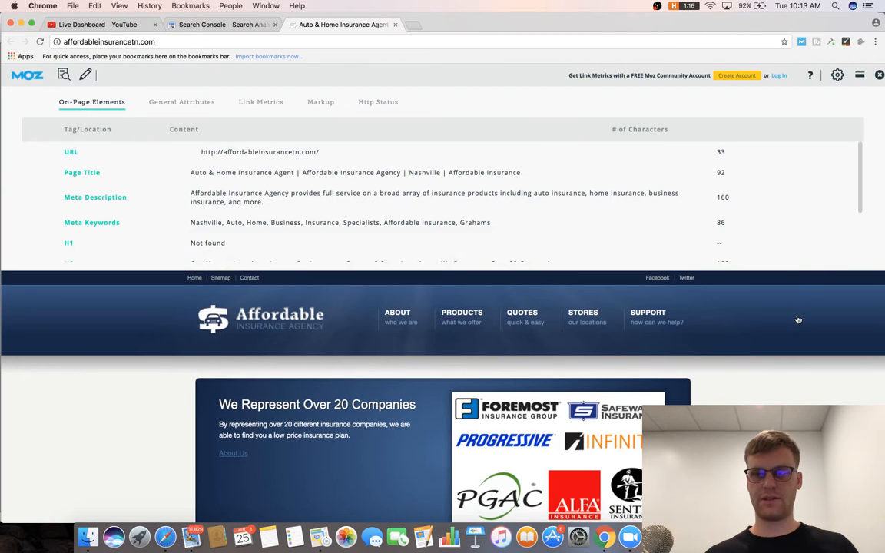
# Open a new blank TextEdit document via Spotlight.
pyautogui.click(835, 6)
pyautogui.write('text')
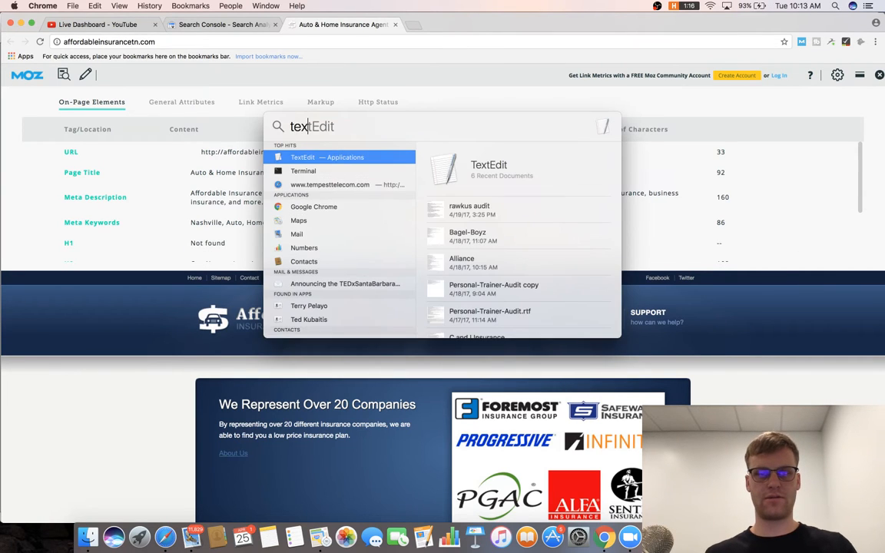
pyautogui.press('Return')
# Write the Affordableinsurancetn.com road-map heading with item '1. Get SSL setup on site' and begin item 2.
pyautogui.write('1.')
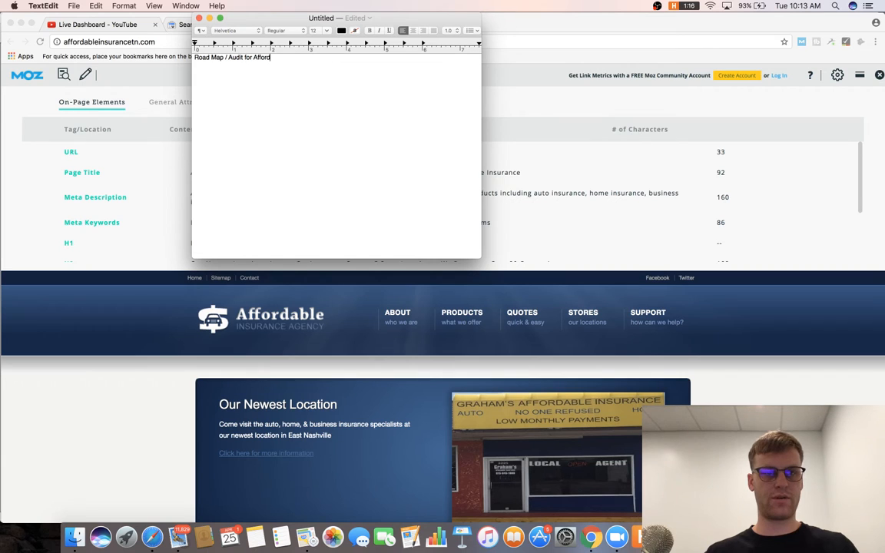
pyautogui.write('rancetn.com')
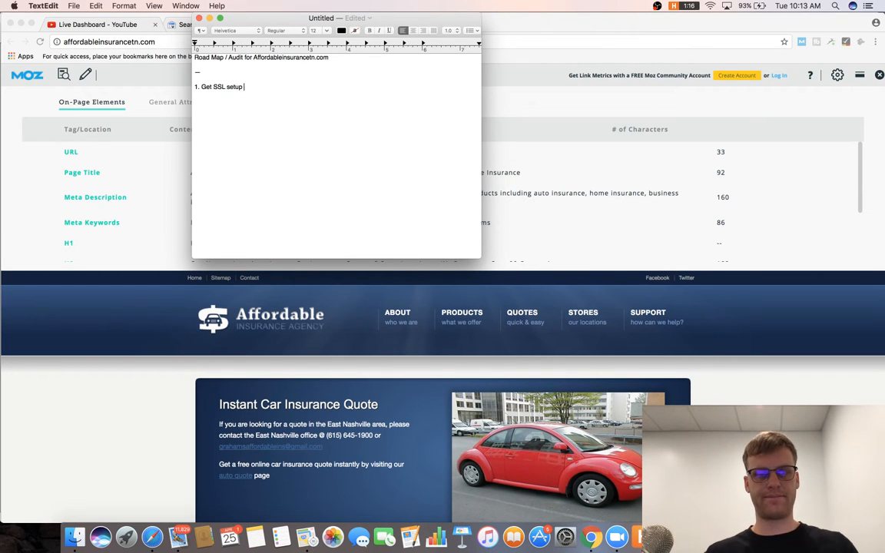
pyautogui.press('Return')
pyautogui.write('2.')
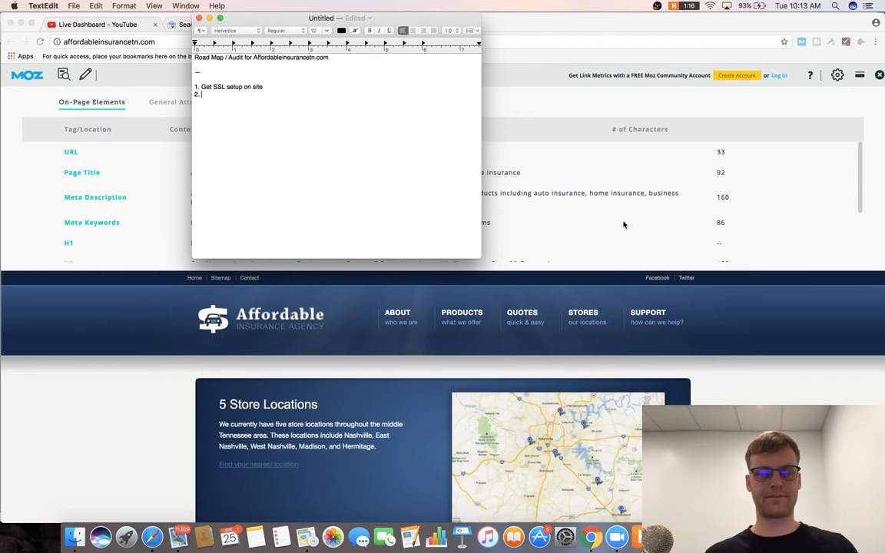
pyautogui.click(568, 251)
pyautogui.press('super+Tab')
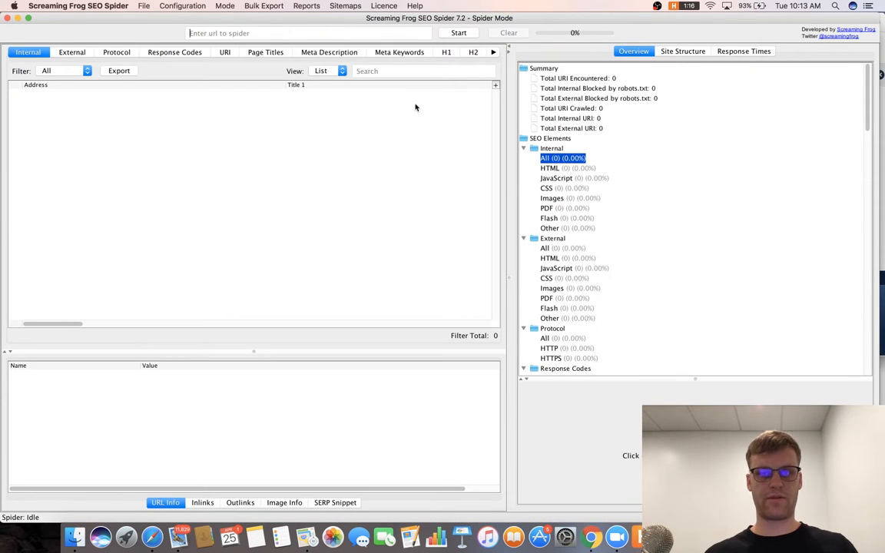
# Start the Screaming Frog crawl of the pasted URL and select the 92-character page title in MozBar.
pyautogui.write('http://affordableinsurancetn.com/')
pyautogui.click(458, 34)
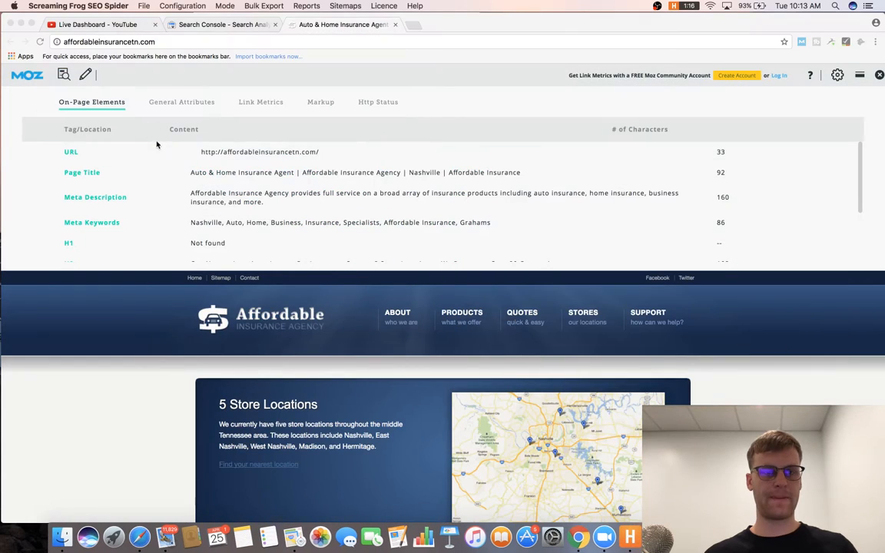
pyautogui.scroll(-1, 222, 170)
pyautogui.scroll(-1, 222, 171)
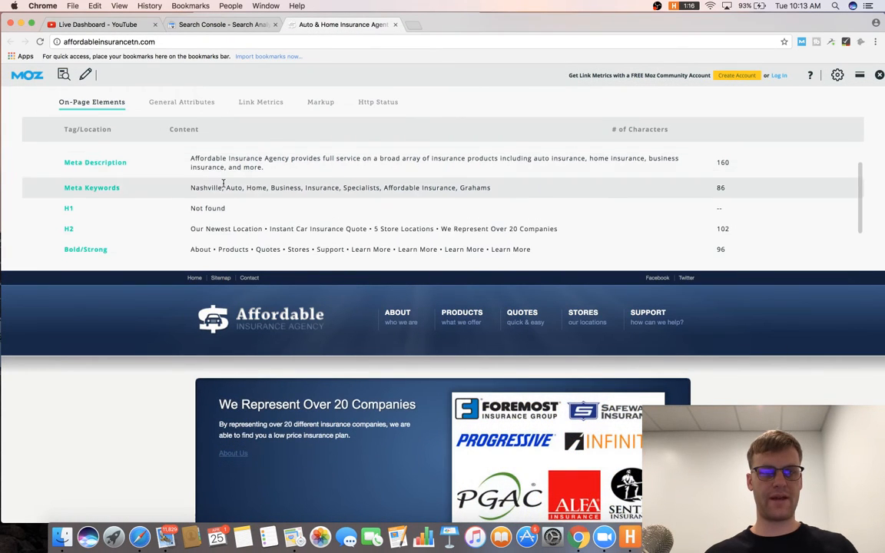
pyautogui.scroll(1, 307, 172)
pyautogui.tripleClick(329, 159)
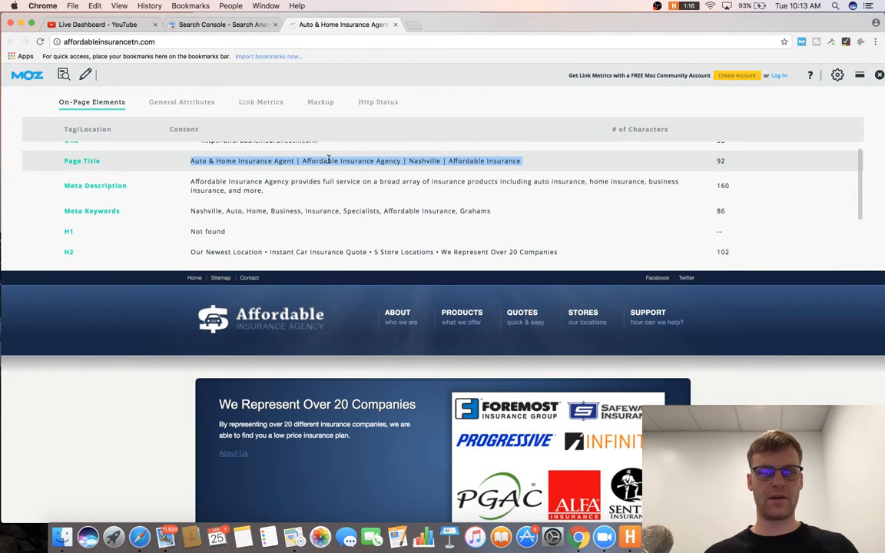
pyautogui.press('super+Tab')
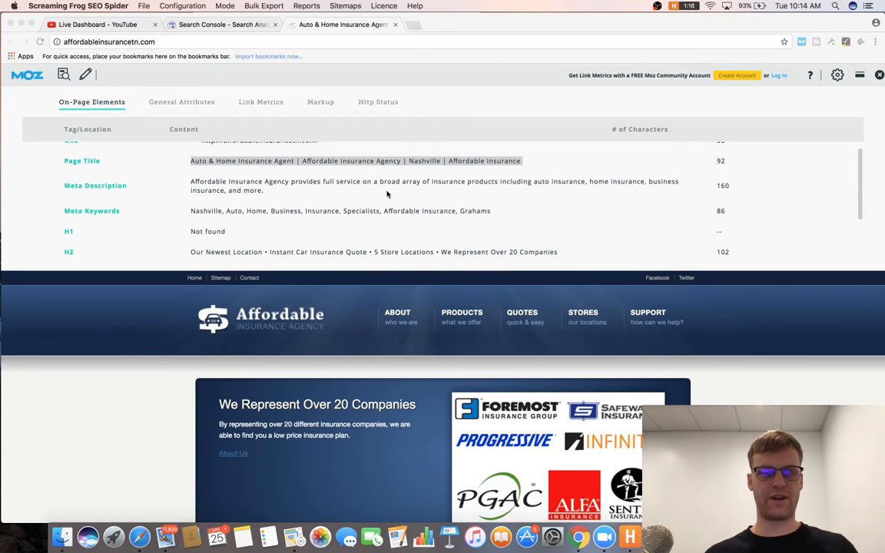
pyautogui.press('super+Tab')
pyautogui.press('super+Tab')
pyautogui.press('super+Tab')
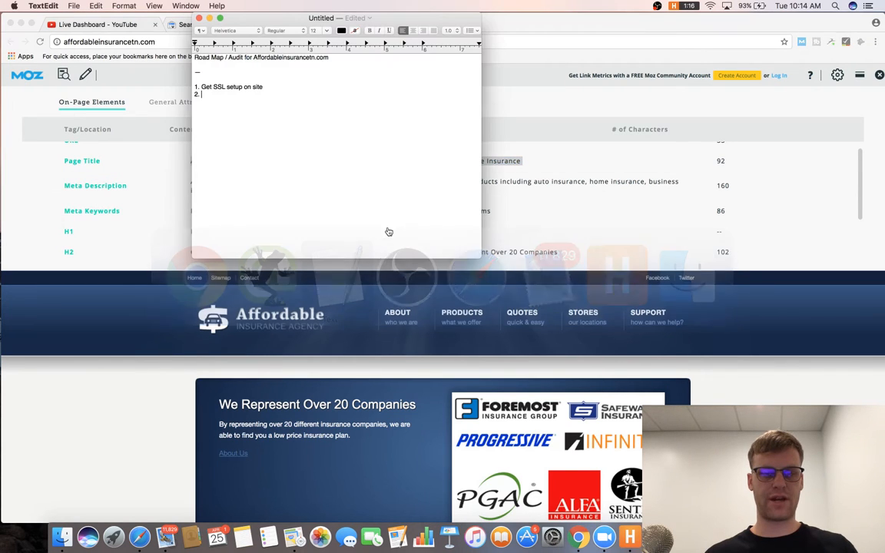
# Add road-map item 2 about title tags, checking the MozBar on-page report.
pyautogui.write('Basi')
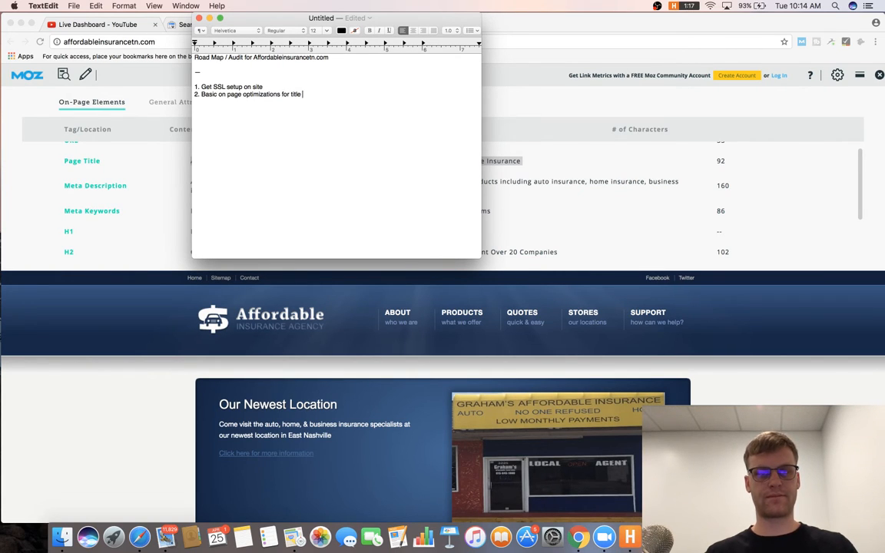
pyautogui.click(143, 162)
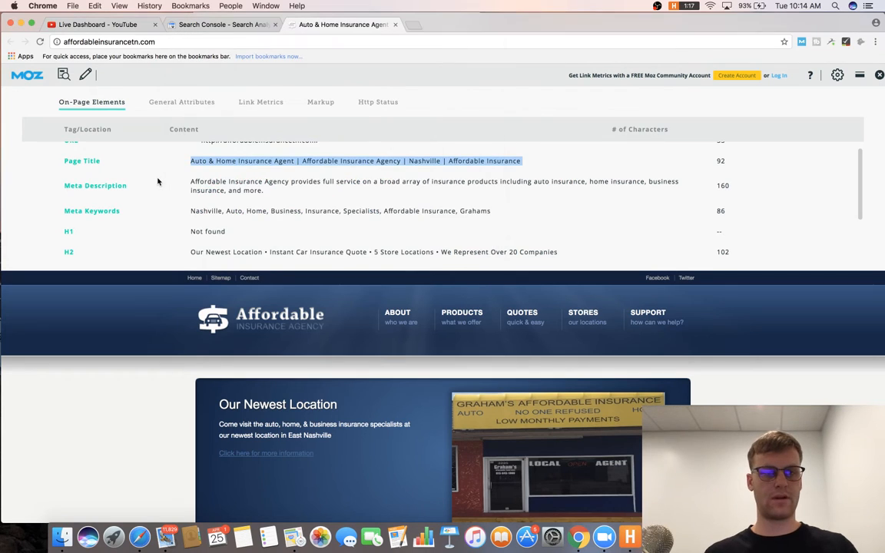
pyautogui.scroll(-1, 142, 162)
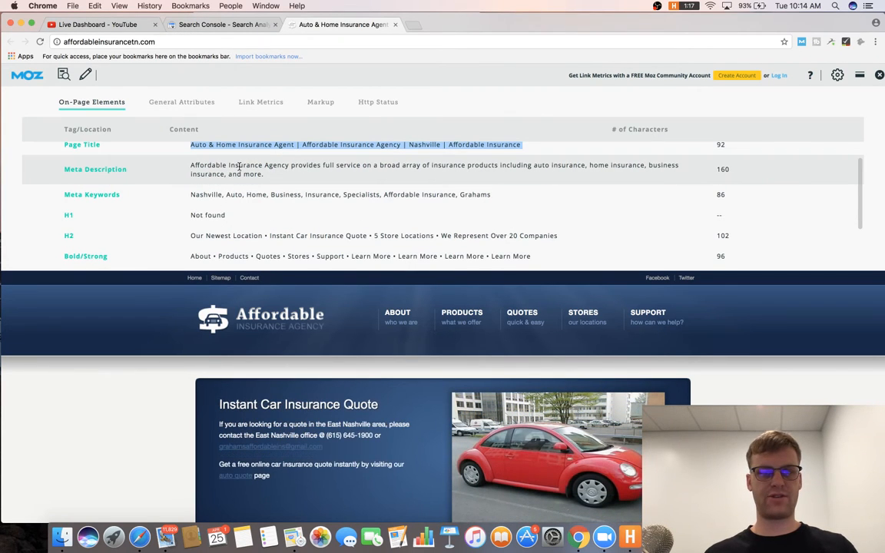
pyautogui.scroll(1, 364, 178)
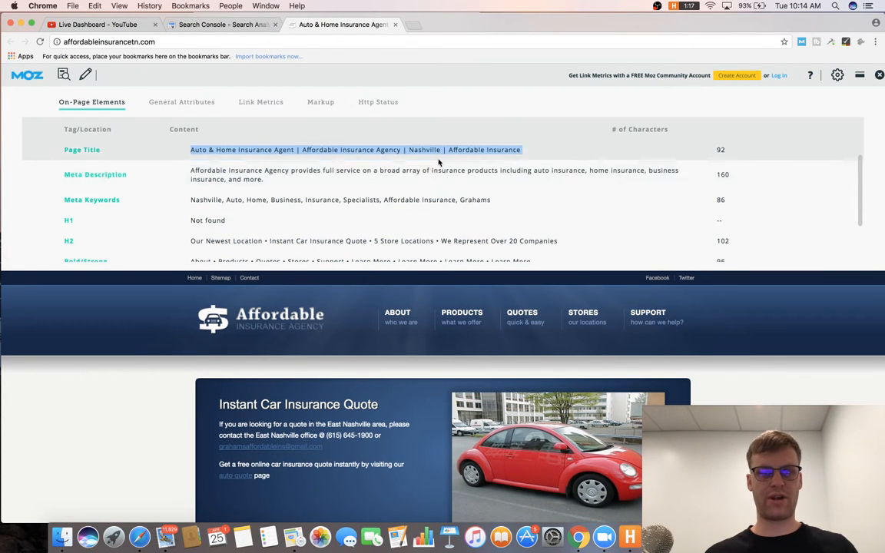
pyautogui.press('super+Tab')
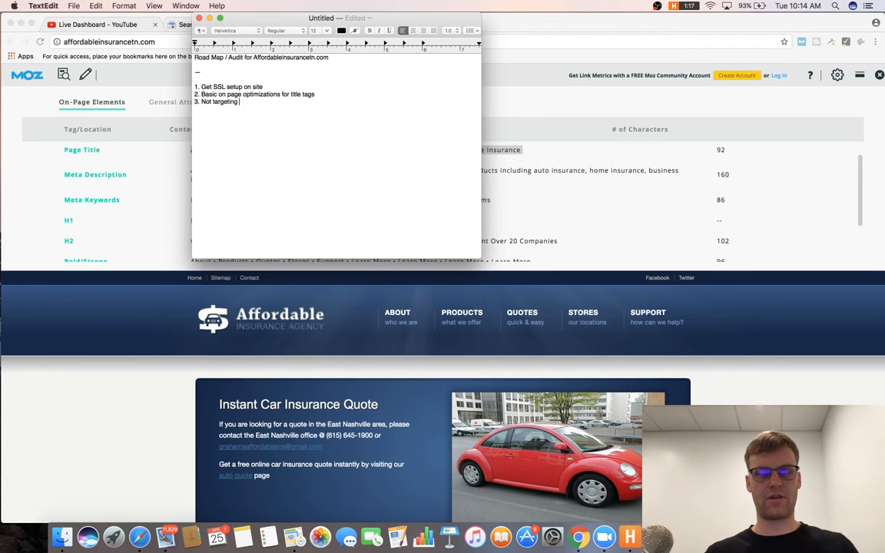
# Add items on the home-page meta description location and removing meta keywords.
pyautogui.write('with mer')
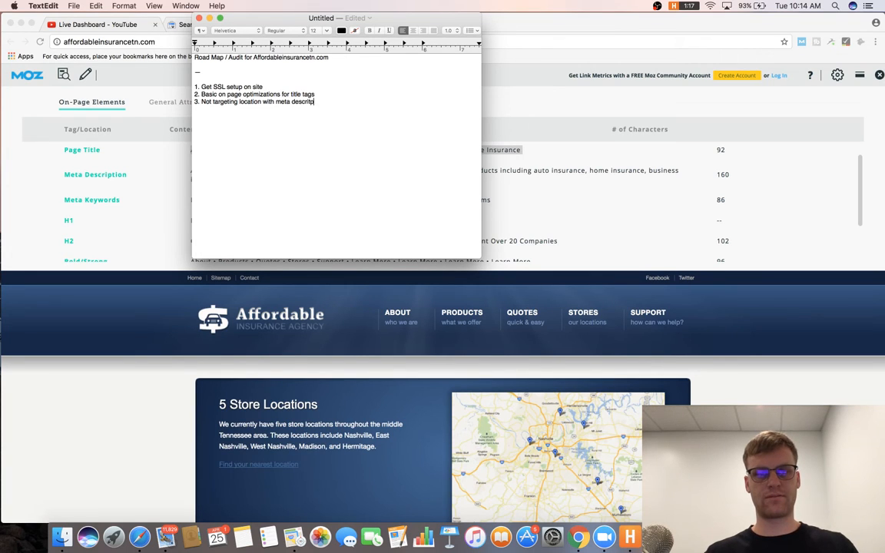
pyautogui.write('a descritpion on Home Page')
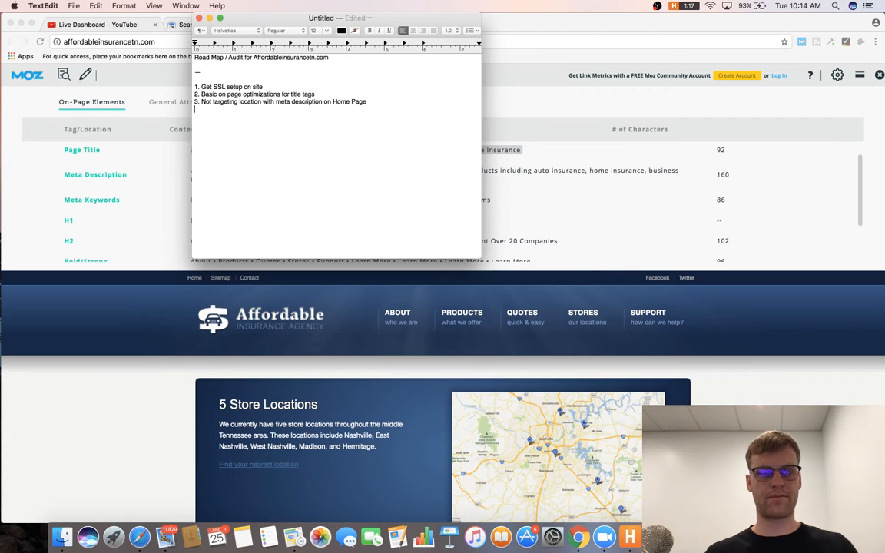
pyautogui.click(141, 182)
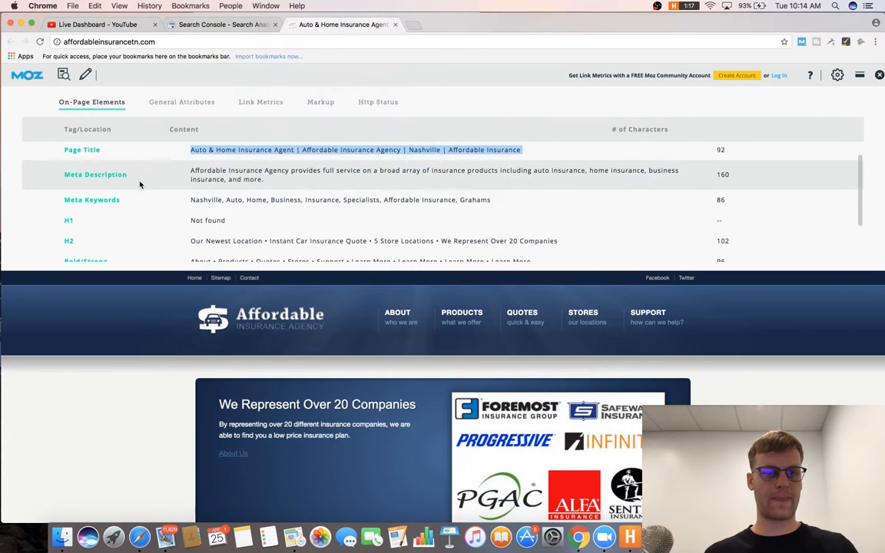
pyautogui.scroll(-3, 146, 181)
pyautogui.press('super+Tab')
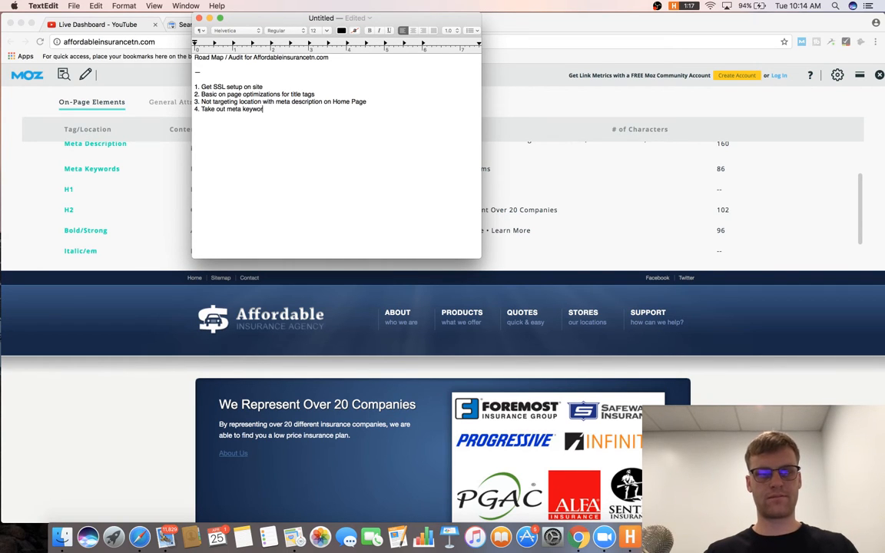
# Add item 5, 'Need to add H1's to all pages missing them'.
pyautogui.press('Return')
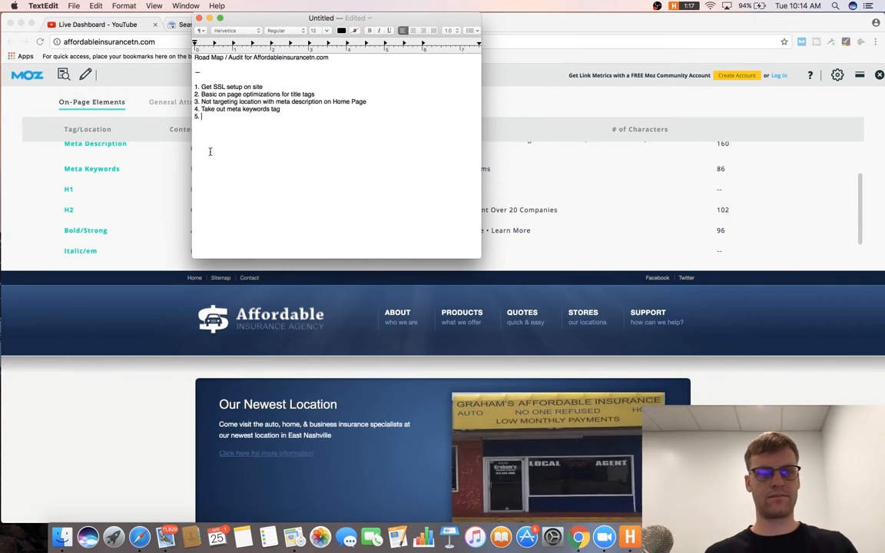
pyautogui.click(129, 173)
pyautogui.scroll(-1, 130, 174)
pyautogui.press('super+Tab')
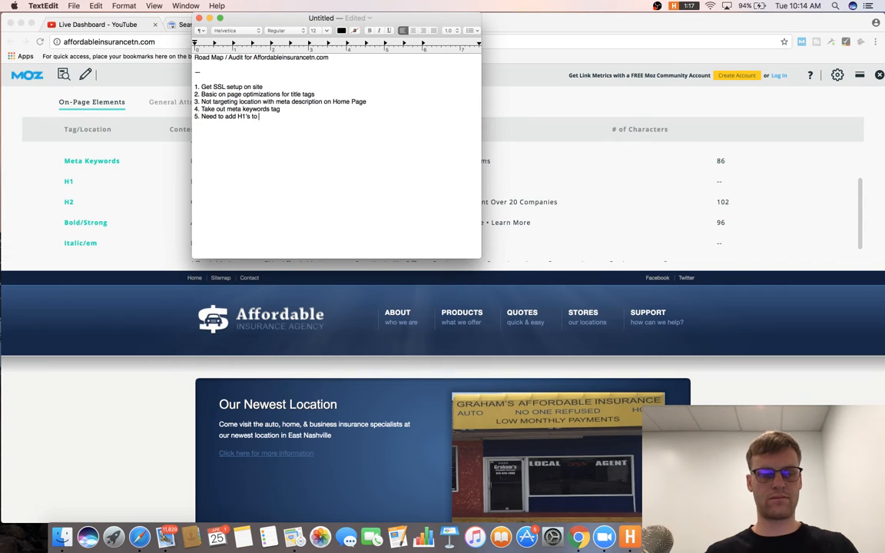
pyautogui.write("Need to add H1's to all pages missing them")
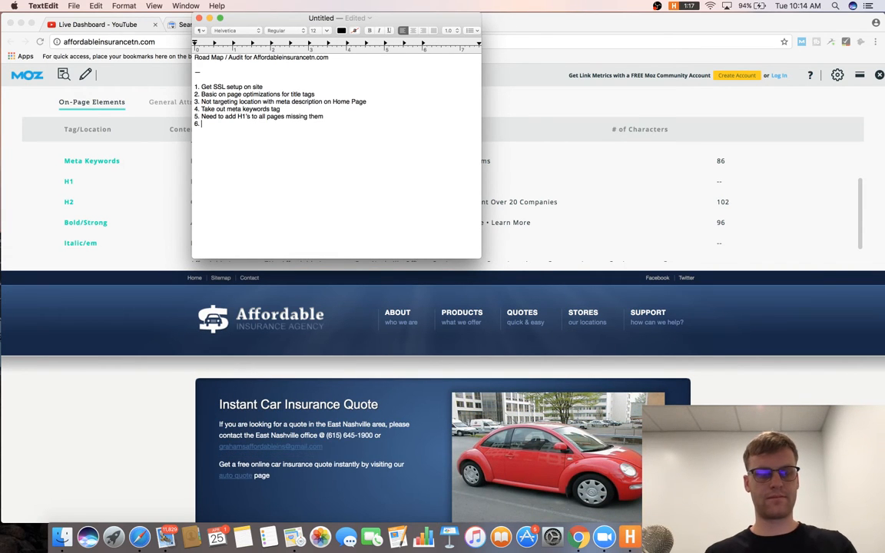
pyautogui.click(148, 182)
pyautogui.scroll(-1, 148, 182)
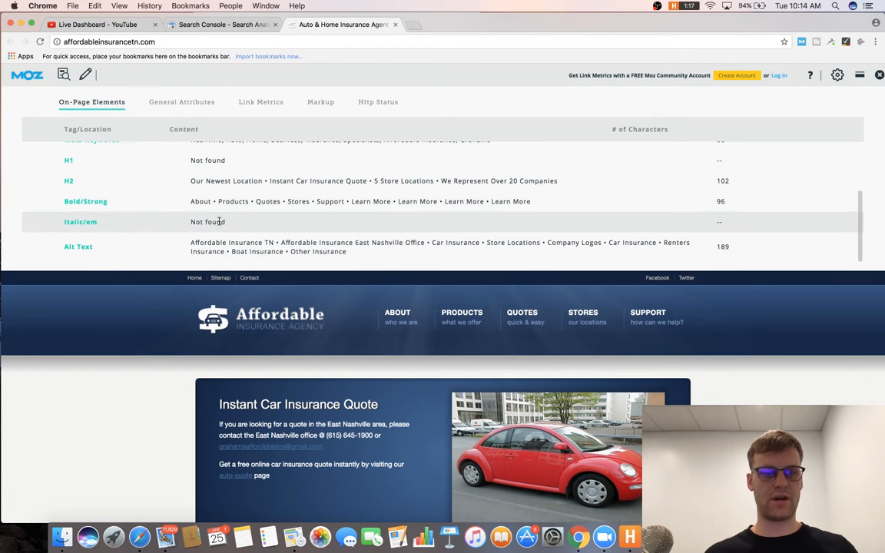
# Check the 0.964-second load time in PageSpeed Insights, then show MozBar's Link Metrics.
pyautogui.click(192, 103)
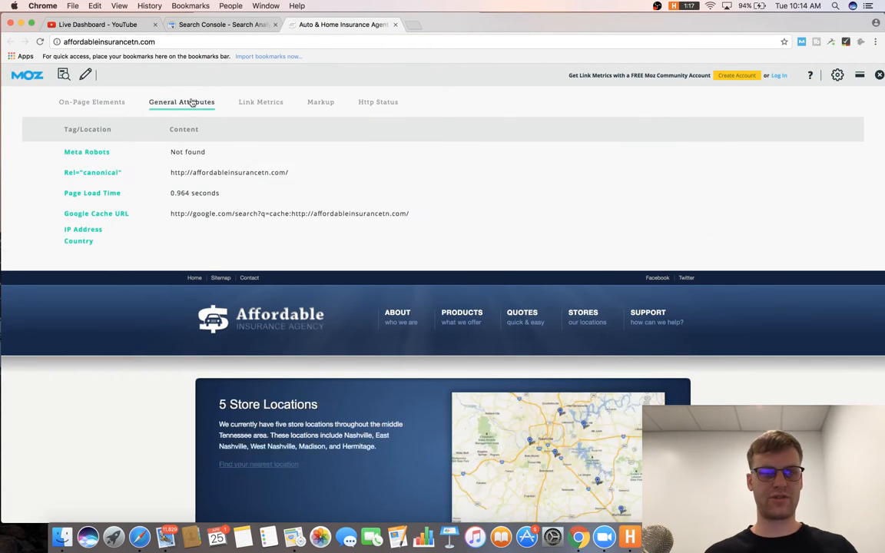
pyautogui.click(173, 195)
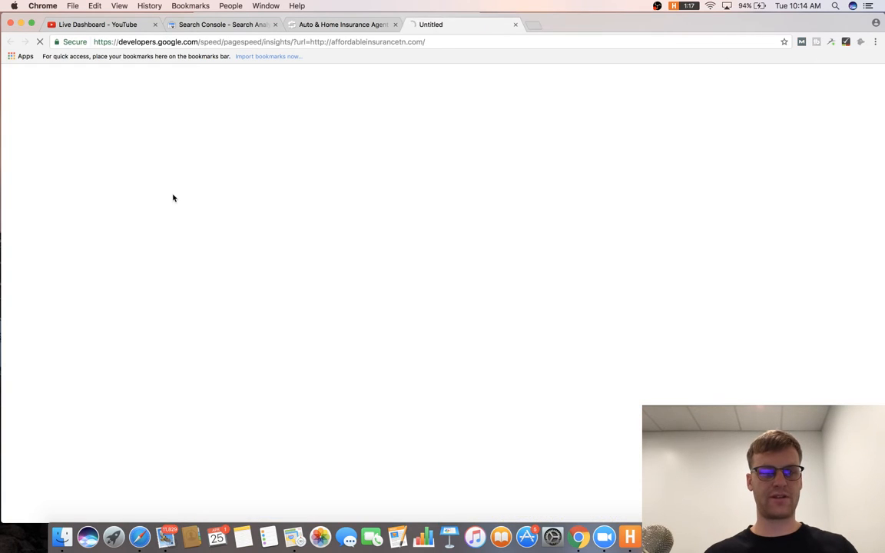
pyautogui.click(344, 25)
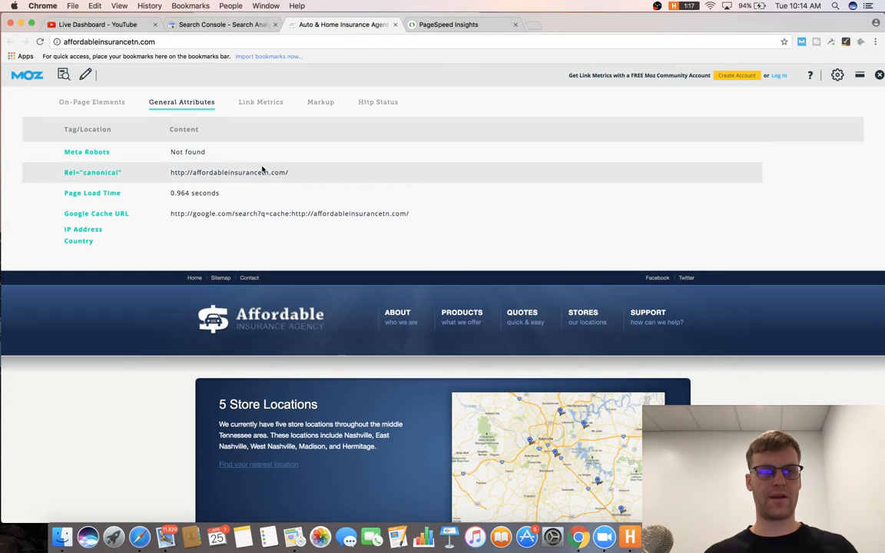
pyautogui.click(267, 110)
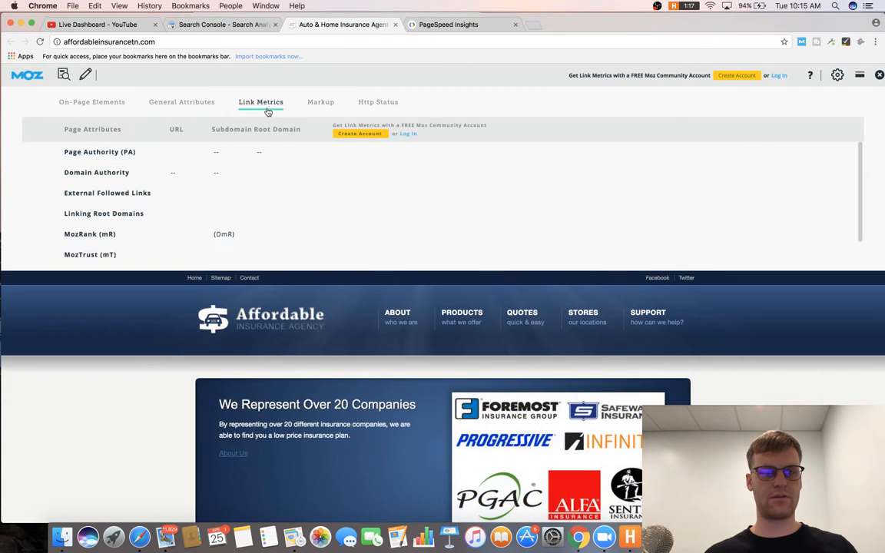
# Sign in to Moz with the account e-mail and password, then return to the YouTube Live Dashboard.
pyautogui.click(407, 133)
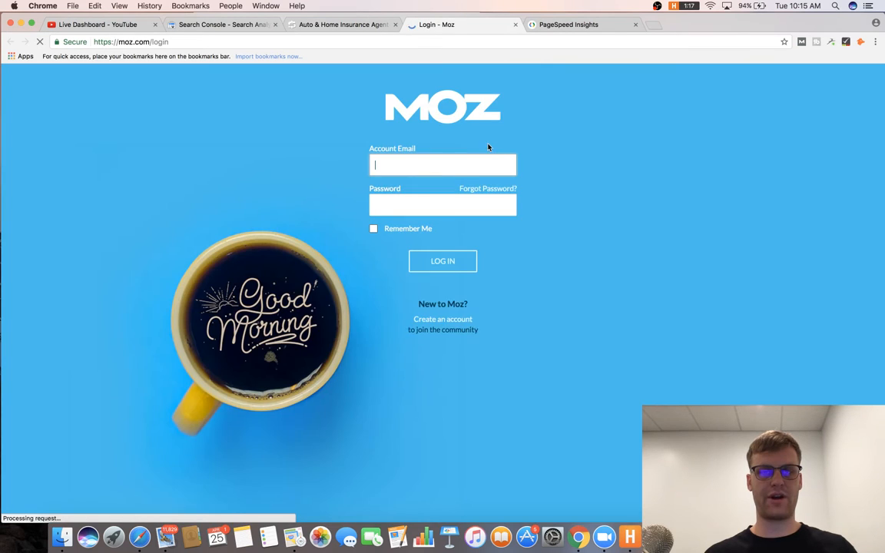
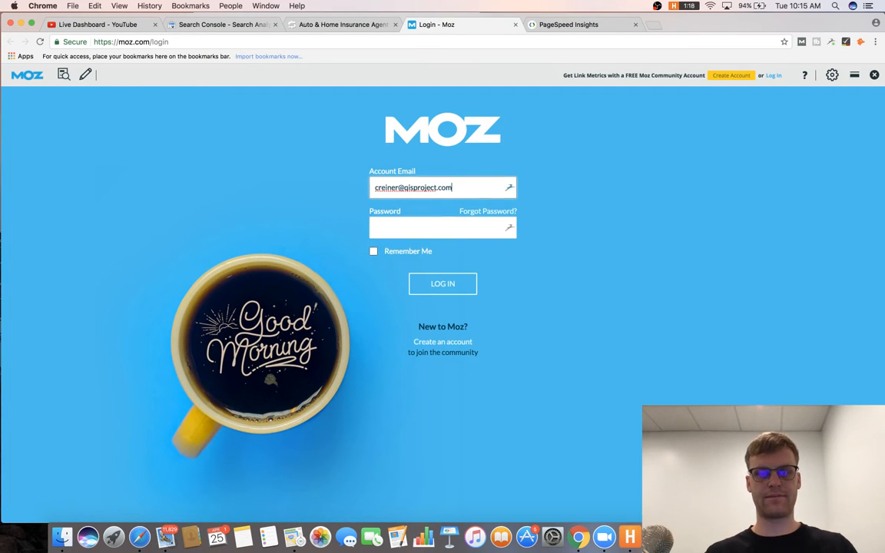
pyautogui.press('Tab')
pyautogui.write('*')
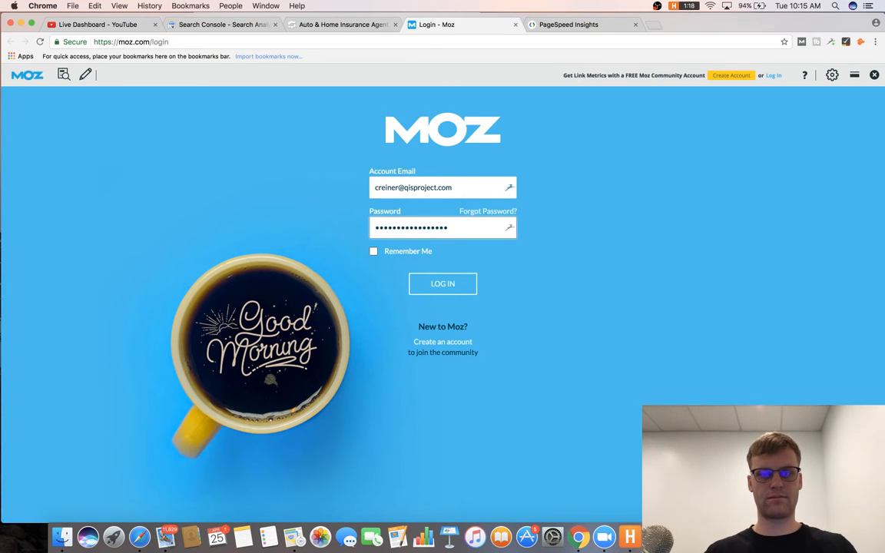
pyautogui.press('super+a')
pyautogui.write('******')
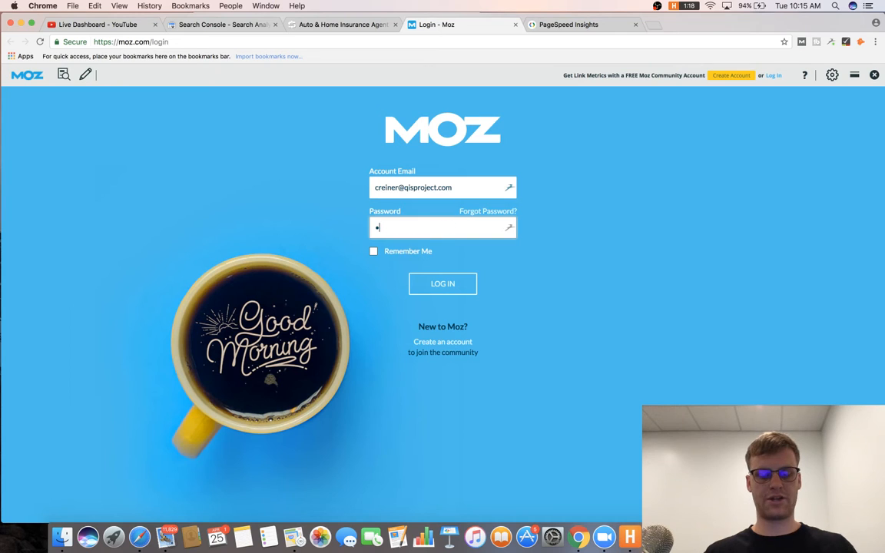
pyautogui.press('Return')
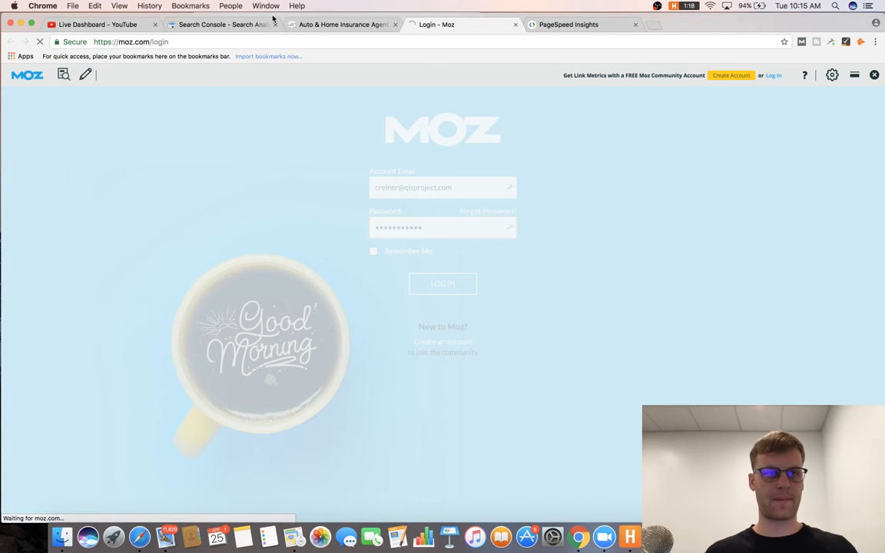
pyautogui.click(123, 29)
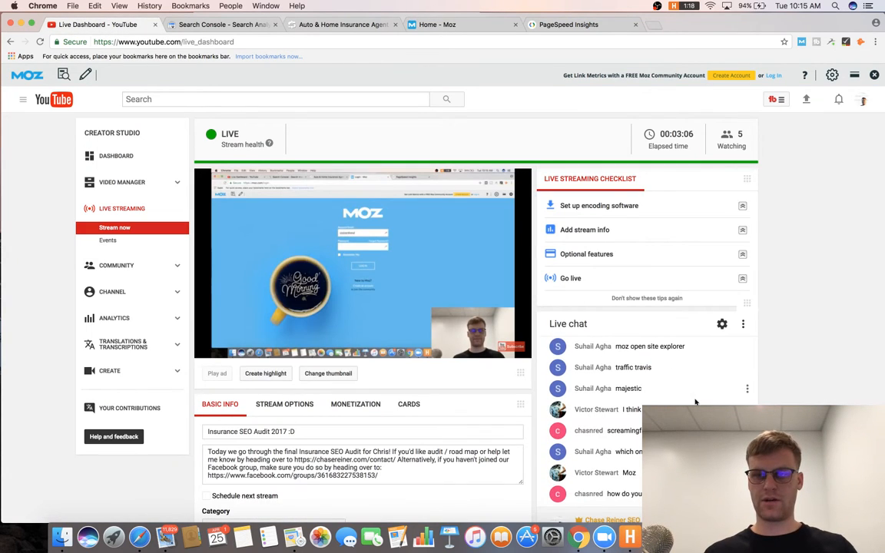
# Scroll through the Moz home page to review its content.
pyautogui.scroll(2, 691, 384)
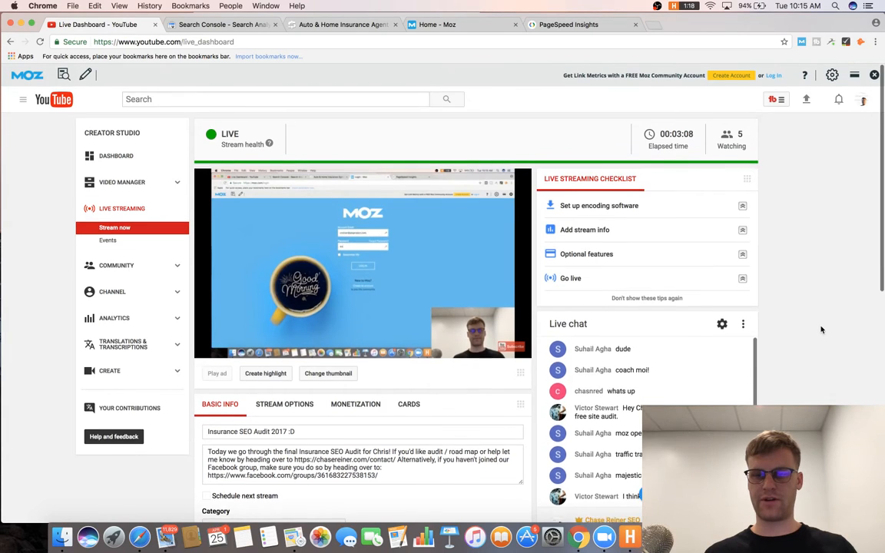
pyautogui.scroll(-2, 776, 323)
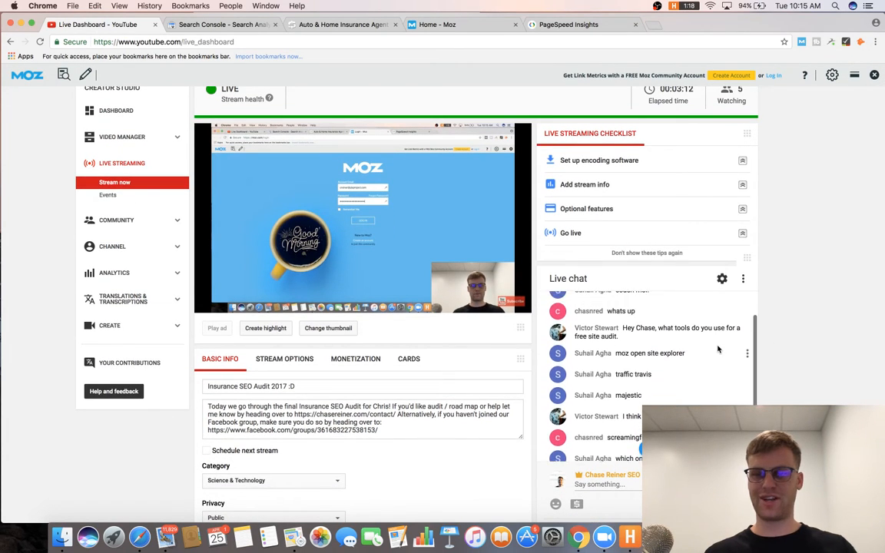
pyautogui.scroll(1, 789, 318)
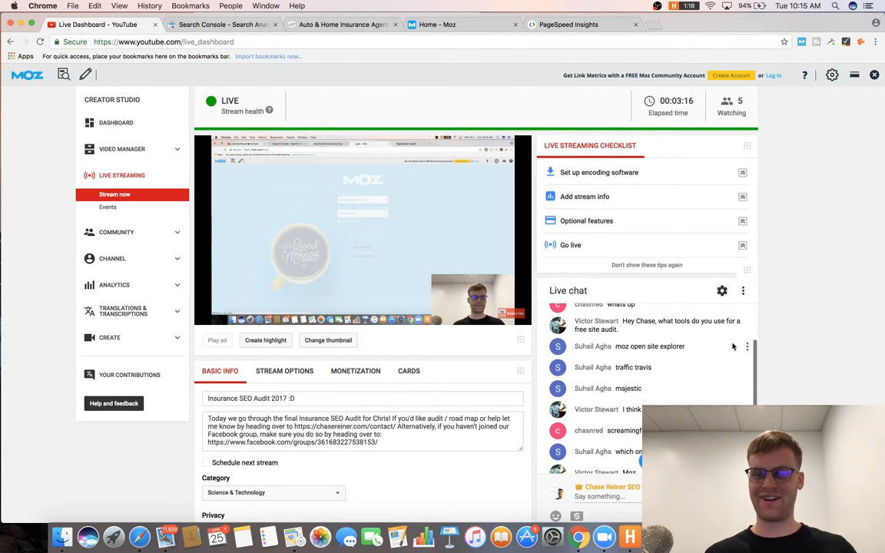
pyautogui.scroll(1, 732, 347)
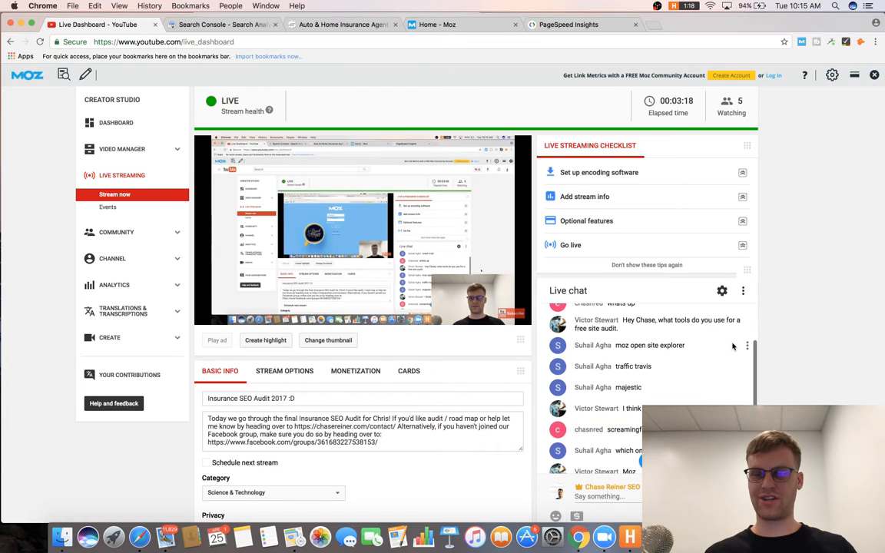
pyautogui.scroll(-3, 733, 347)
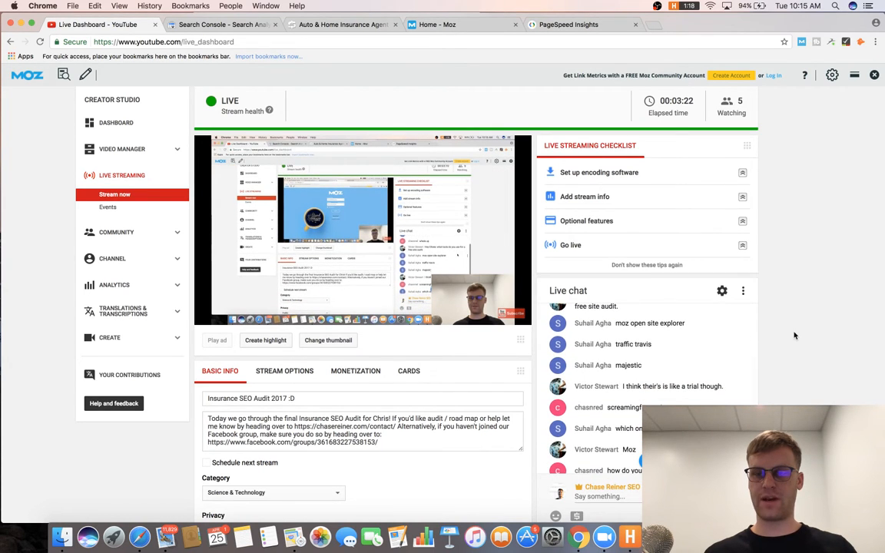
pyautogui.scroll(1, 723, 362)
pyautogui.scroll(-2, 719, 366)
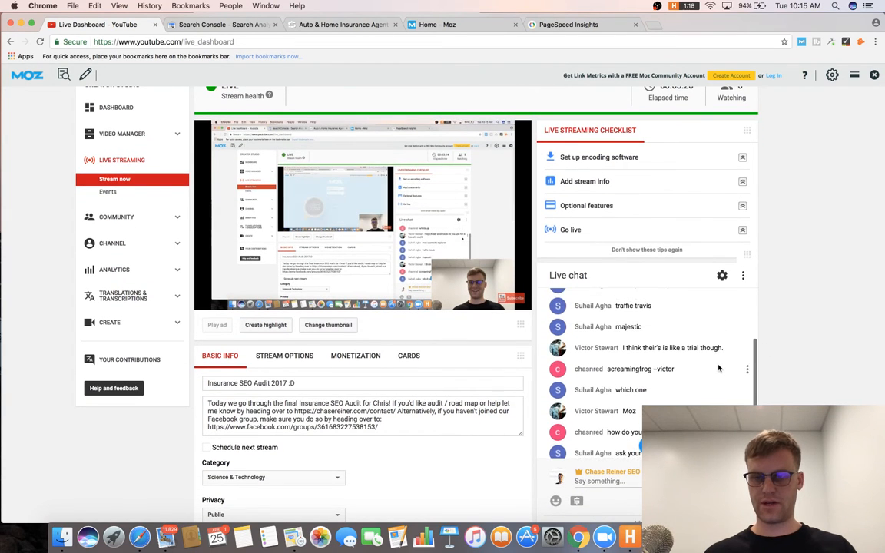
pyautogui.scroll(1, 730, 363)
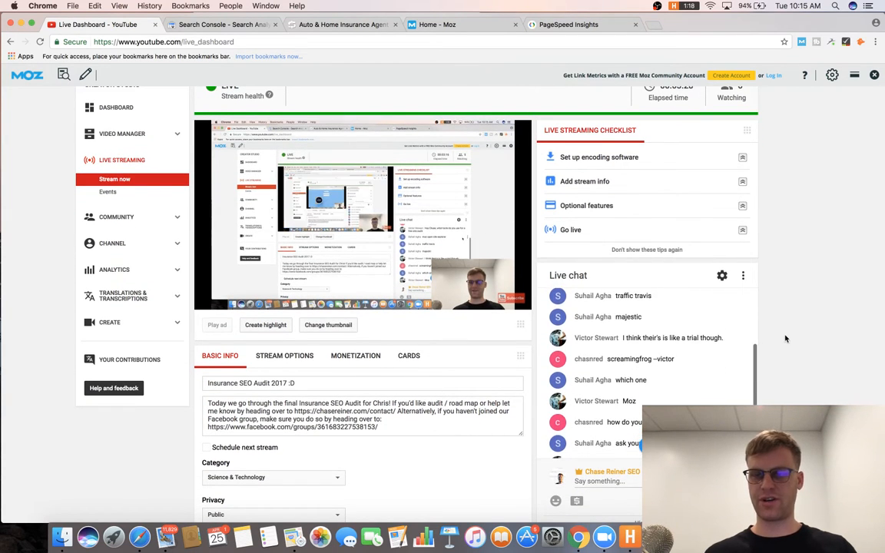
pyautogui.scroll(-1, 744, 358)
pyautogui.scroll(1, 717, 346)
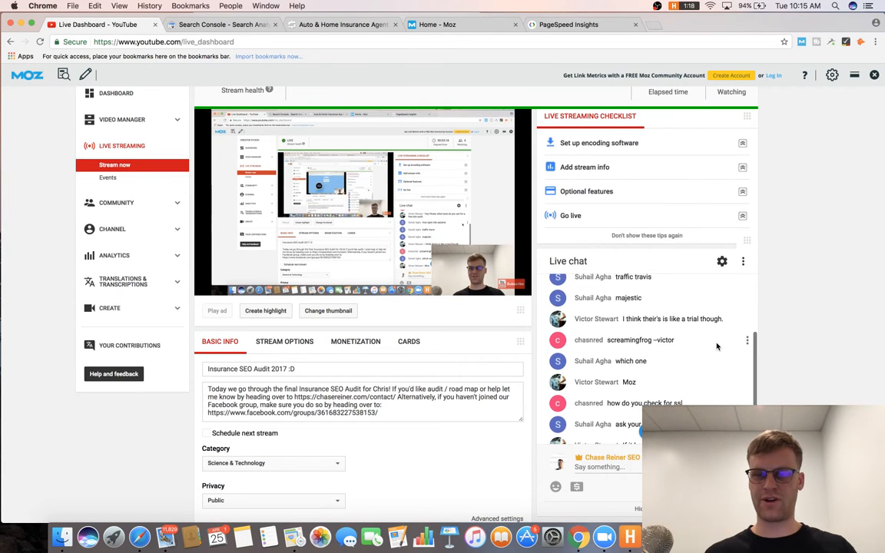
pyautogui.scroll(-1, 717, 346)
pyautogui.scroll(2, 717, 346)
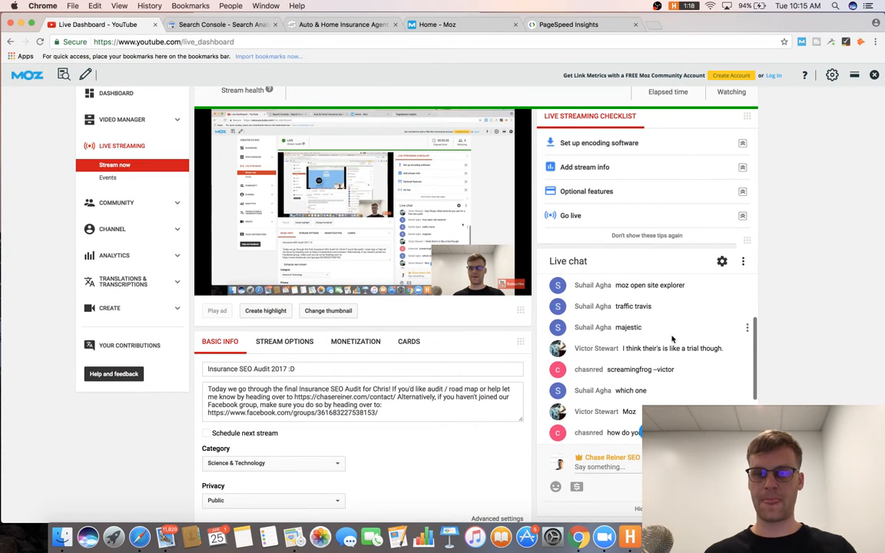
pyautogui.scroll(1, 665, 323)
pyautogui.scroll(-4, 658, 315)
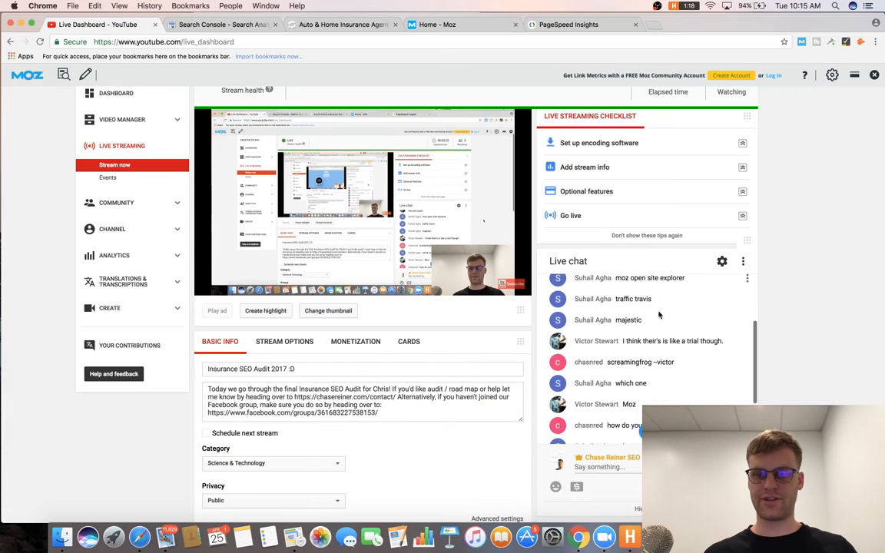
pyautogui.scroll(1, 658, 312)
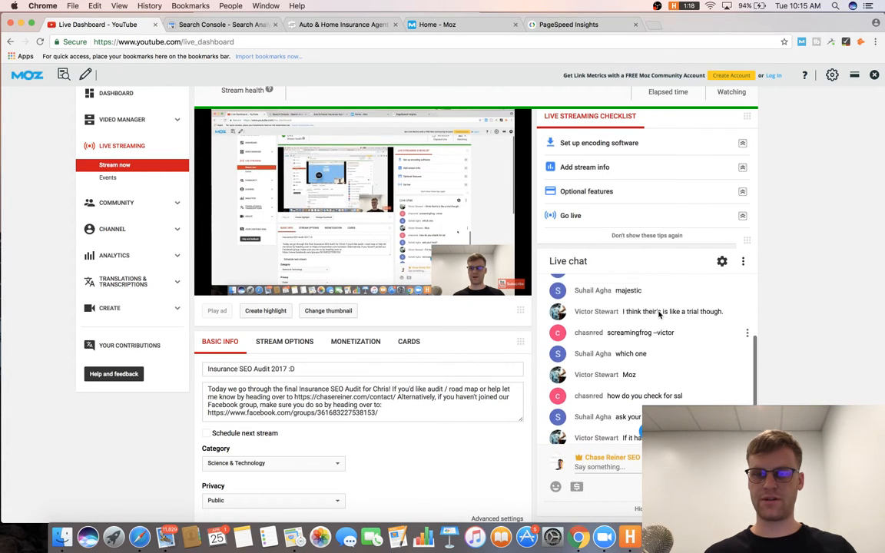
pyautogui.scroll(-1, 659, 314)
pyautogui.scroll(-1, 658, 315)
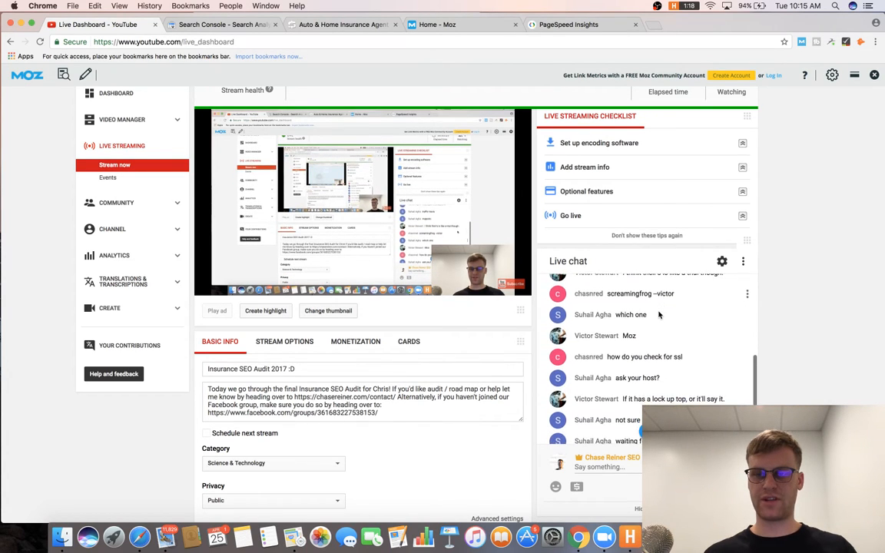
pyautogui.scroll(1, 659, 315)
pyautogui.scroll(-1, 659, 315)
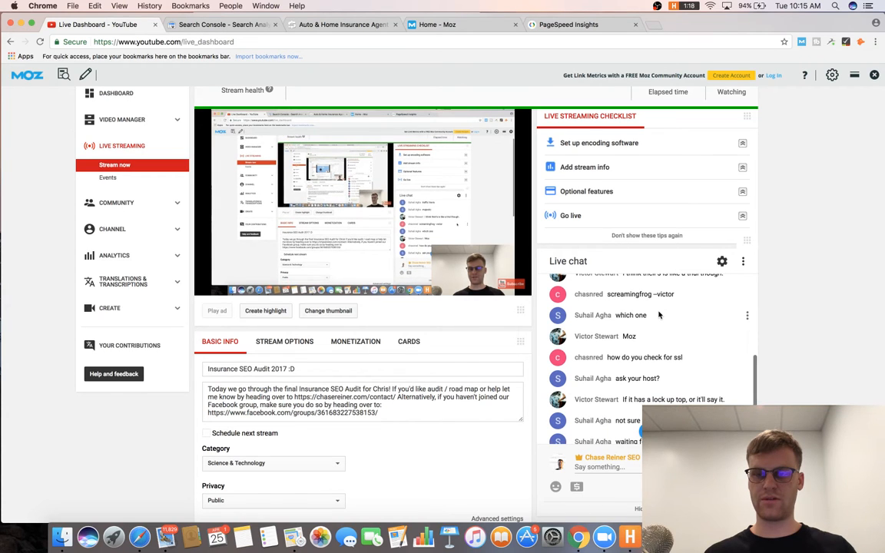
pyautogui.scroll(1, 722, 325)
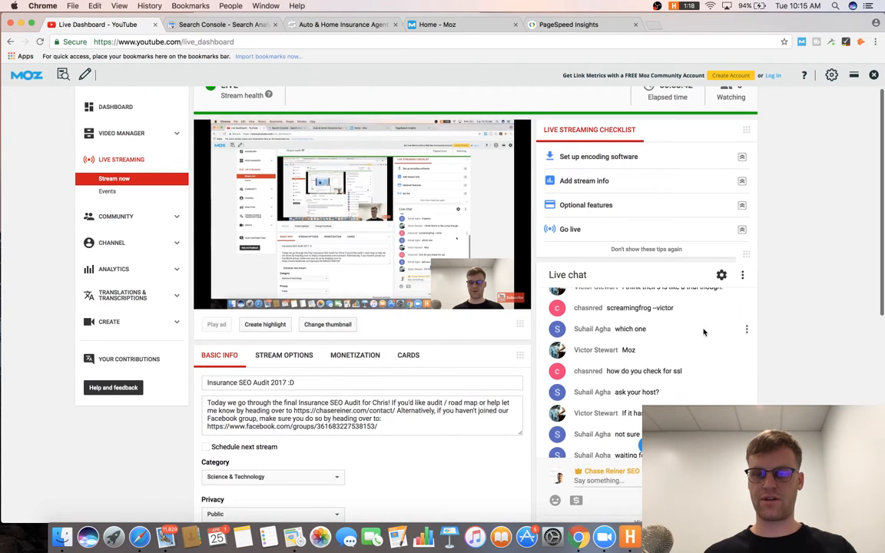
pyautogui.scroll(-2, 676, 331)
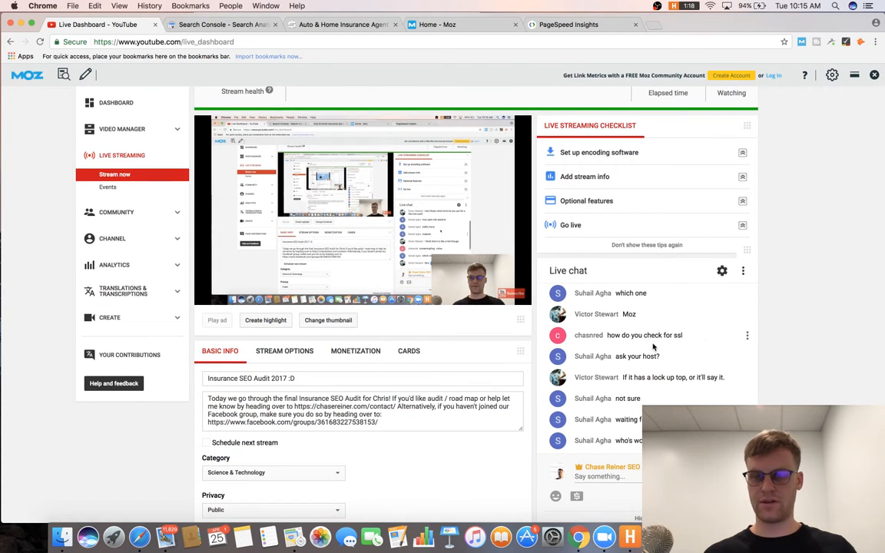
pyautogui.scroll(-1, 684, 352)
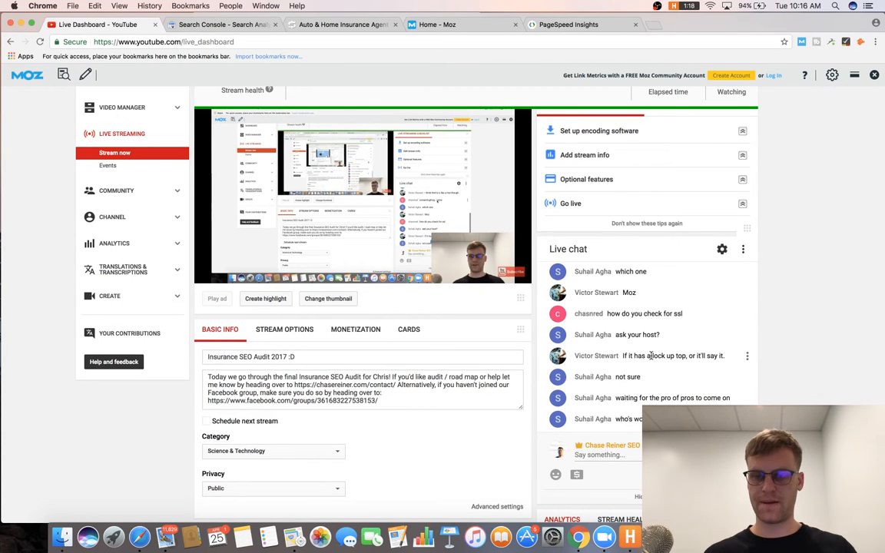
pyautogui.moveTo(471, 172)
pyautogui.scroll(-1, 599, 334)
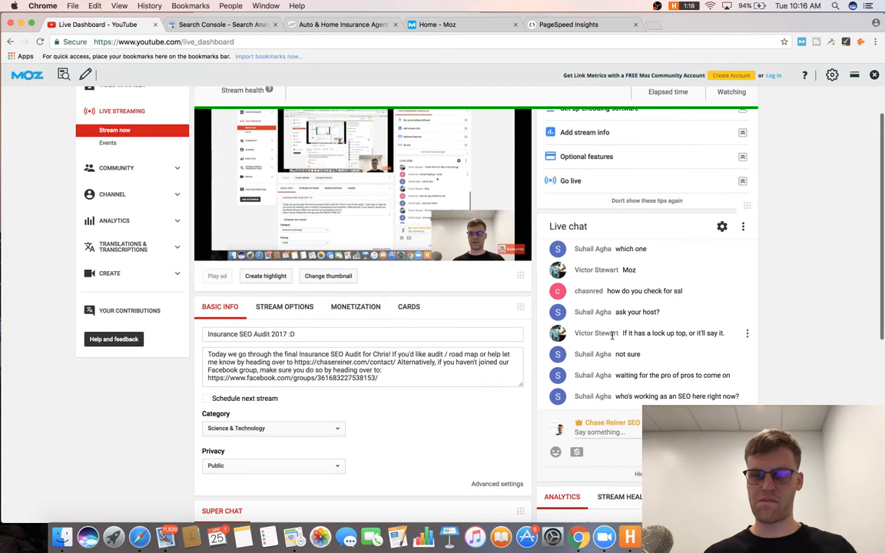
pyautogui.scroll(-1, 616, 331)
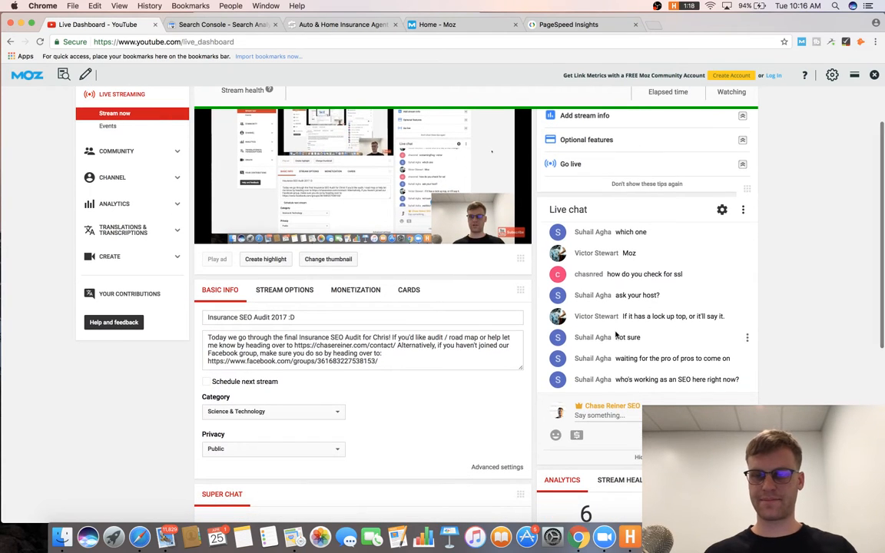
pyautogui.scroll(-2, 679, 361)
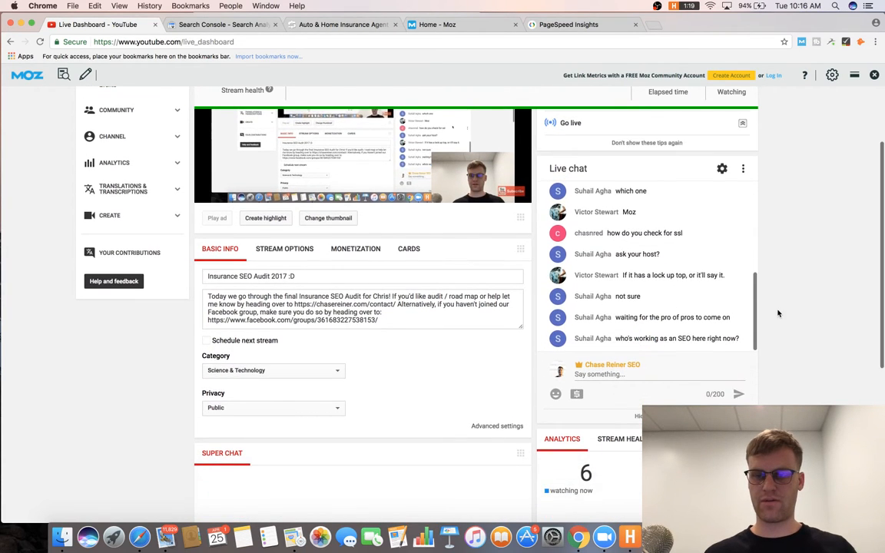
pyautogui.scroll(5, 778, 313)
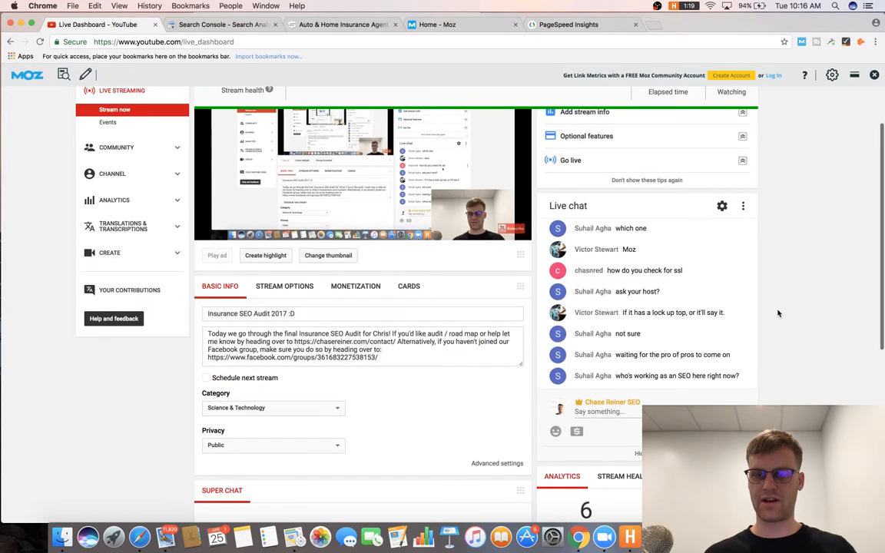
pyautogui.scroll(1, 777, 312)
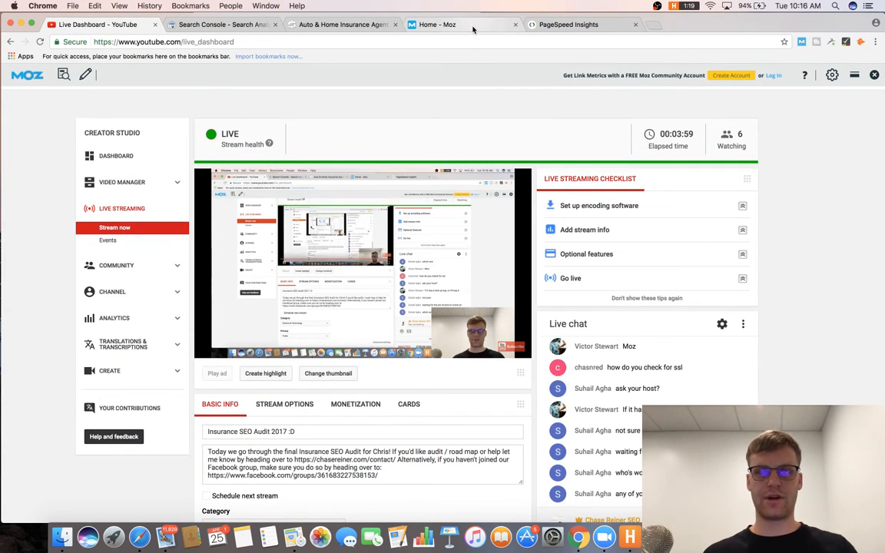
# Dismiss the Dashlane password prompt, return to the insurance agency tab and close the Moz tab.
pyautogui.click(412, 25)
pyautogui.click(516, 305)
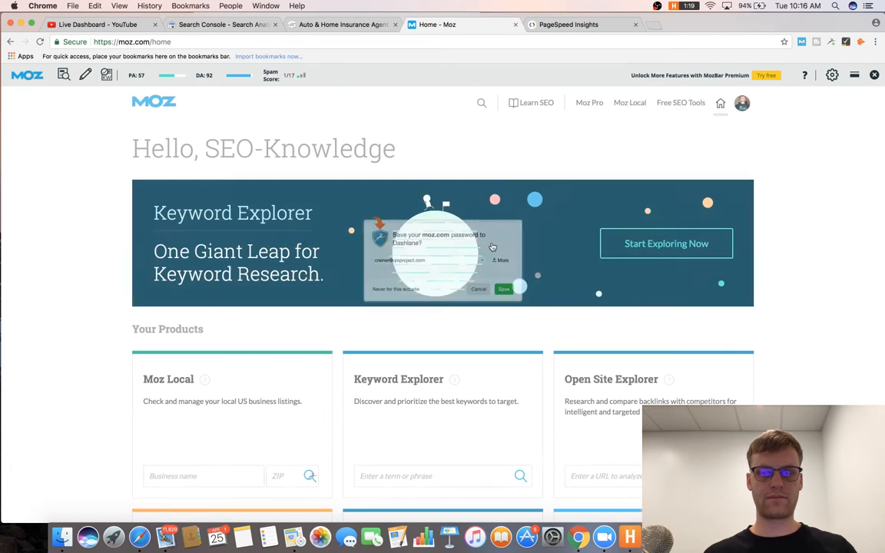
pyautogui.click(353, 27)
pyautogui.click(515, 25)
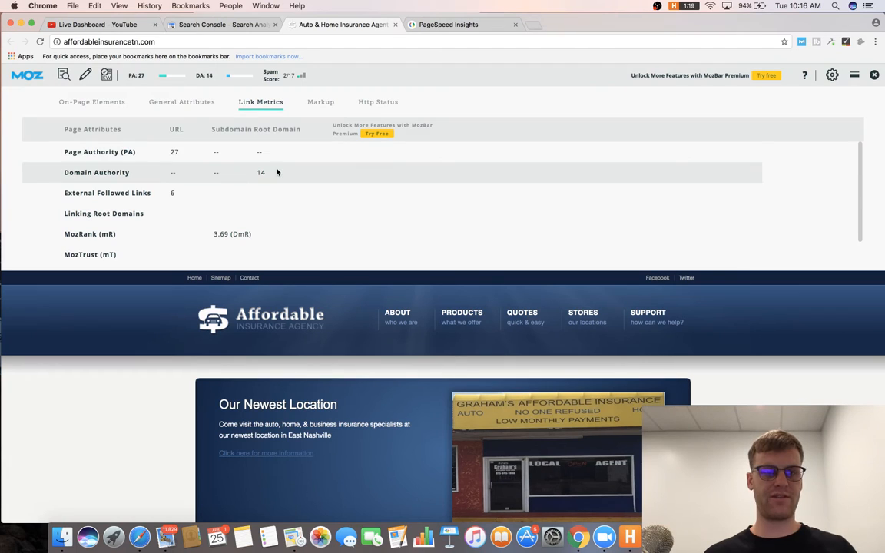
# Open MozBar's Markup findings and launch Google's Structured Data Testing Tool for the homepage.
pyautogui.scroll(-1, 274, 187)
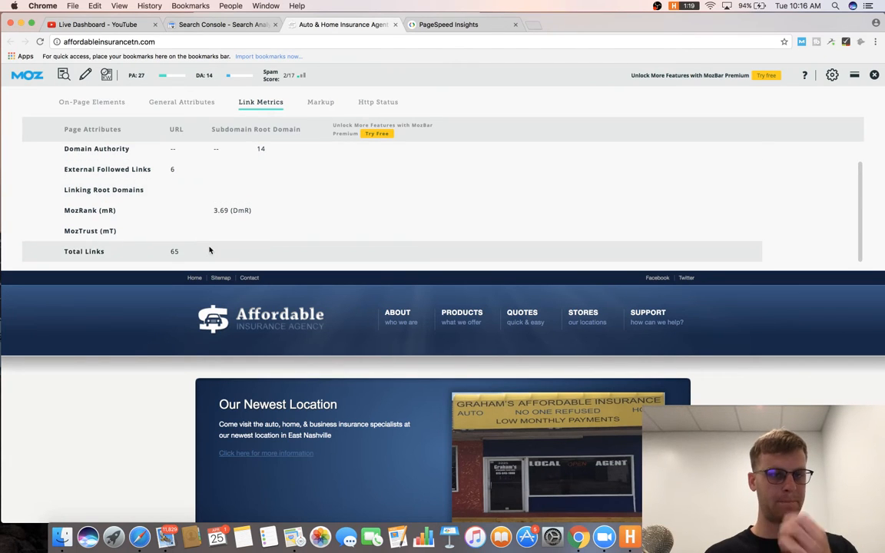
pyautogui.click(326, 104)
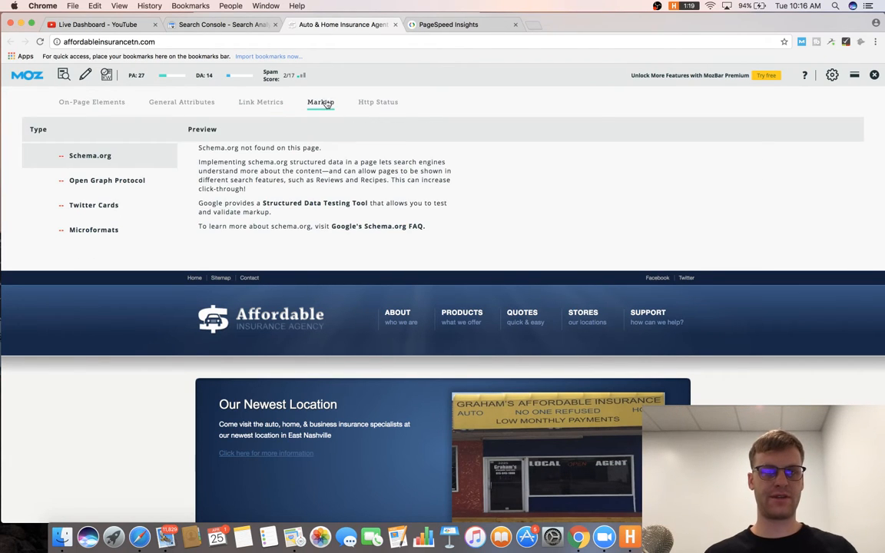
pyautogui.click(355, 203)
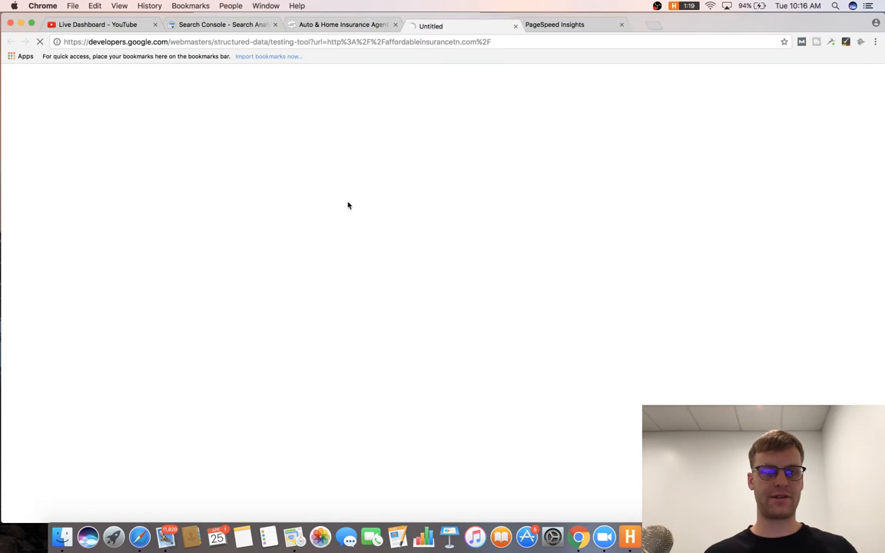
pyautogui.click(353, 28)
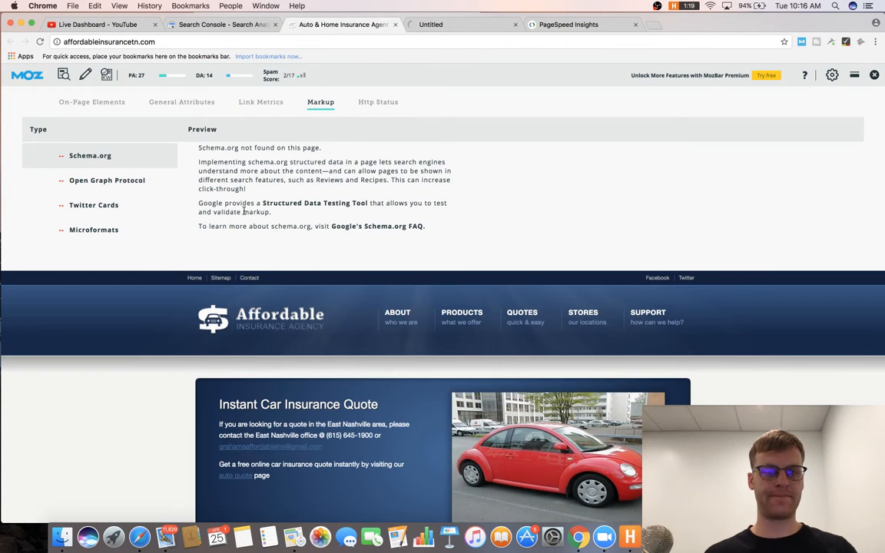
# Open the Open Graph Object Debugger, check Twitter Cards and Microformats, then view the 0-error structured data results.
pyautogui.click(106, 183)
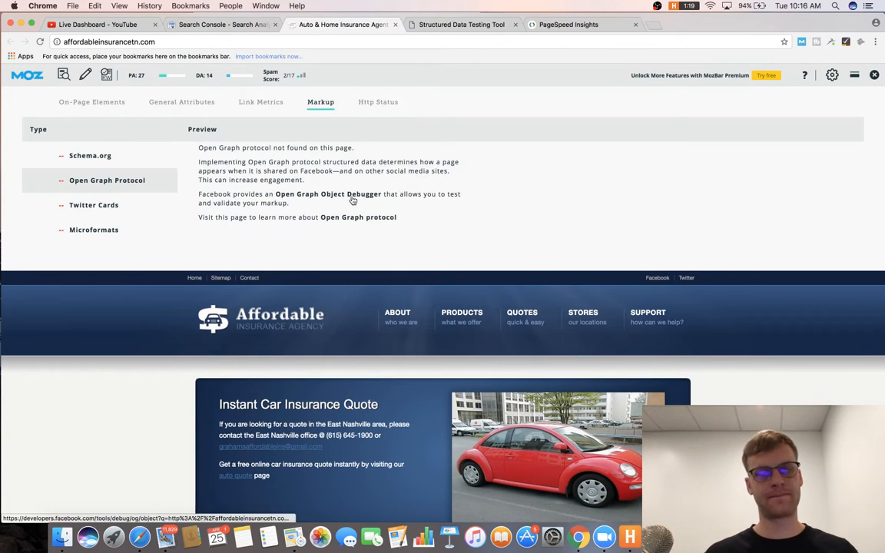
pyautogui.click(330, 195)
pyautogui.click(331, 26)
pyautogui.click(127, 209)
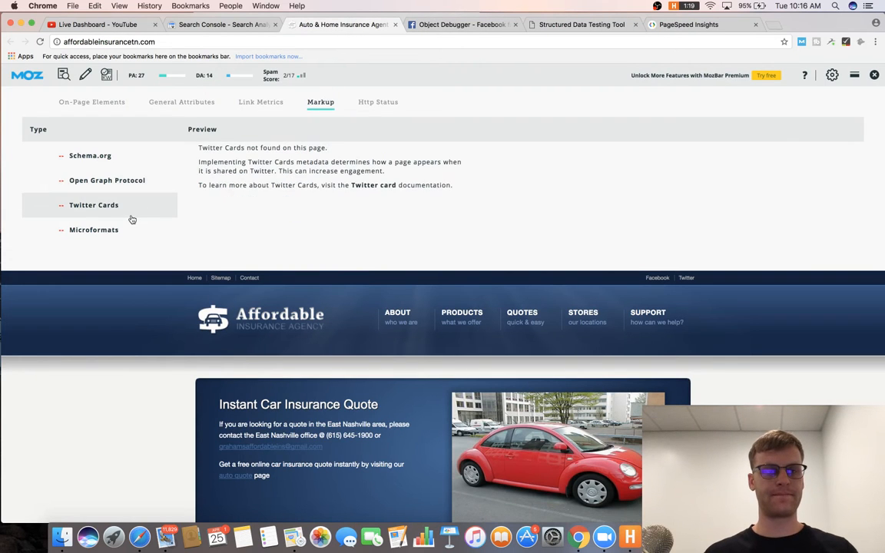
pyautogui.click(123, 230)
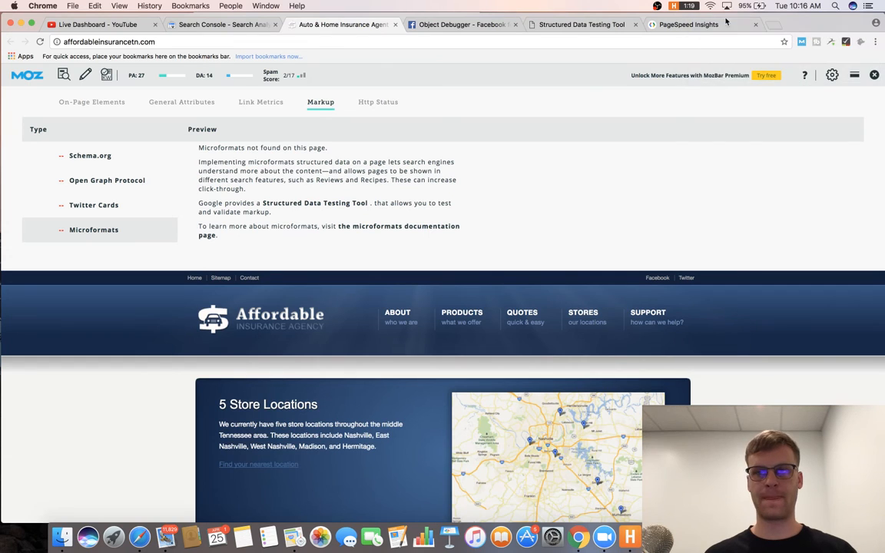
pyautogui.click(478, 25)
pyautogui.click(560, 25)
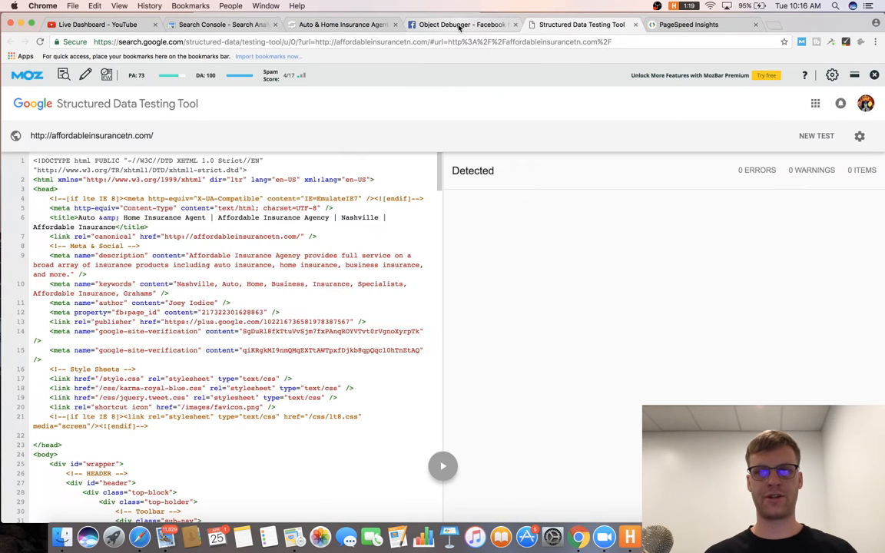
# Review the OG and structured data results, then write items 6 'Optimize OG Data' and 7 'Add Schema, especially local markup'.
pyautogui.click(462, 25)
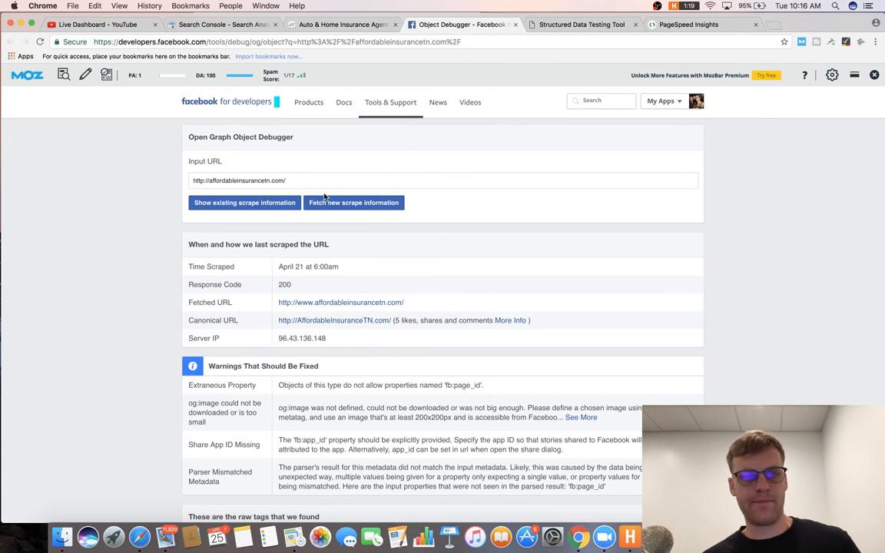
pyautogui.scroll(-10, 325, 196)
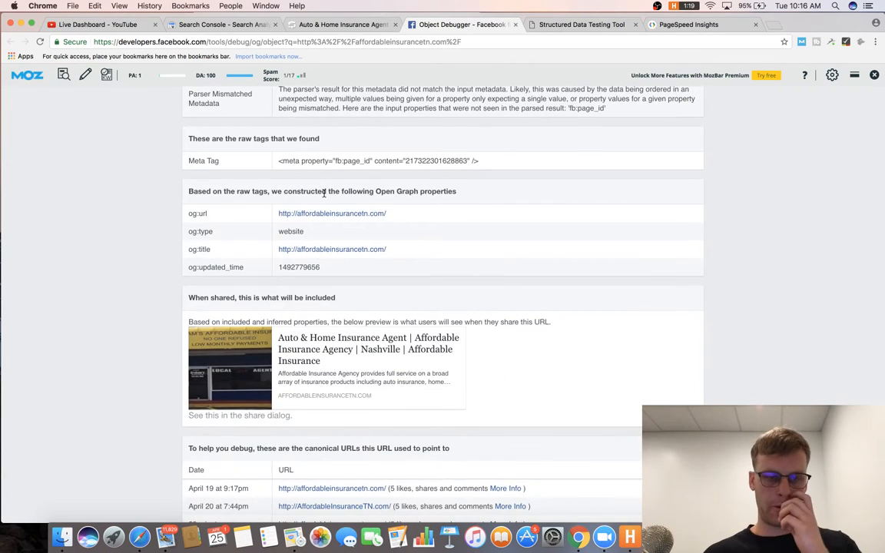
pyautogui.press('super+Tab')
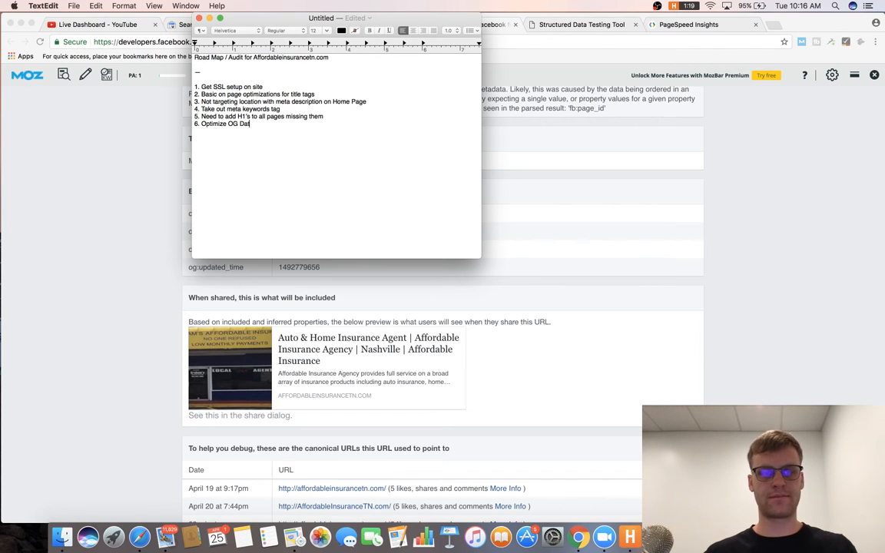
pyautogui.press('super+Tab')
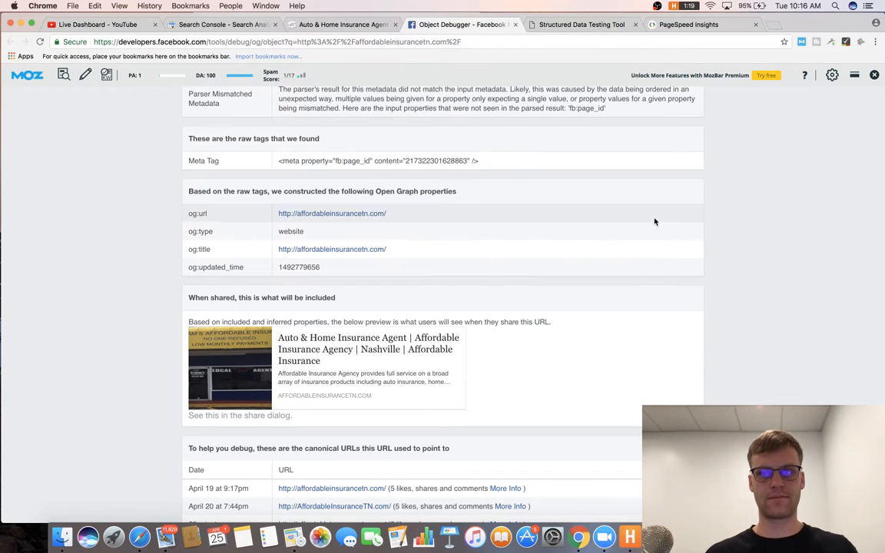
pyautogui.click(526, 24)
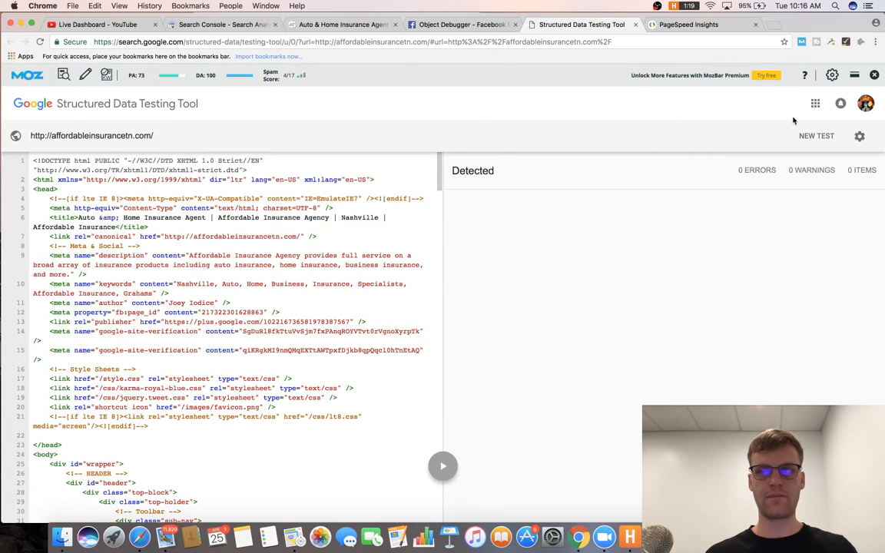
pyautogui.press('super+Tab')
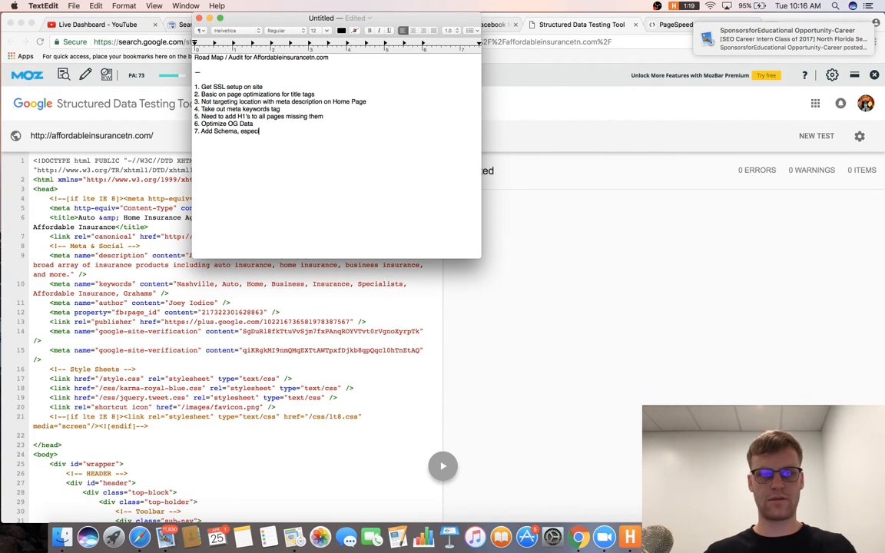
pyautogui.write('ally local markup')
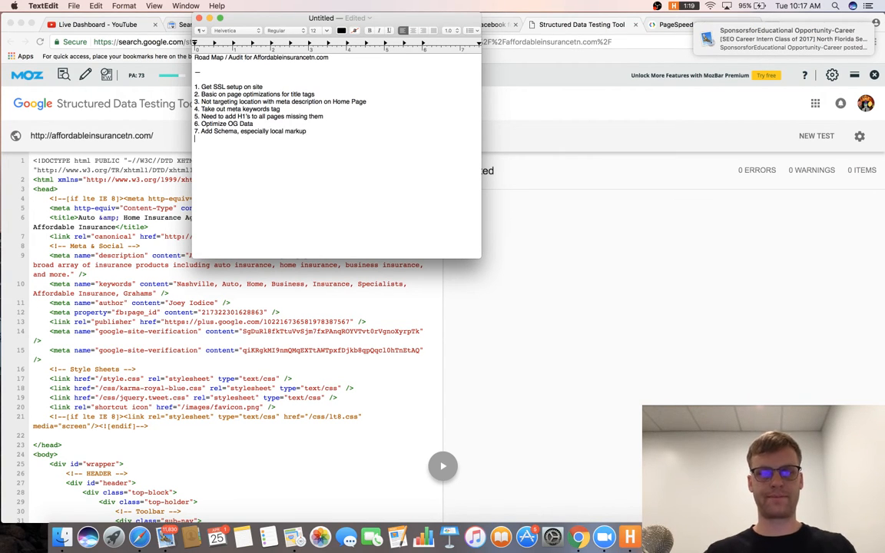
pyautogui.click(539, 220)
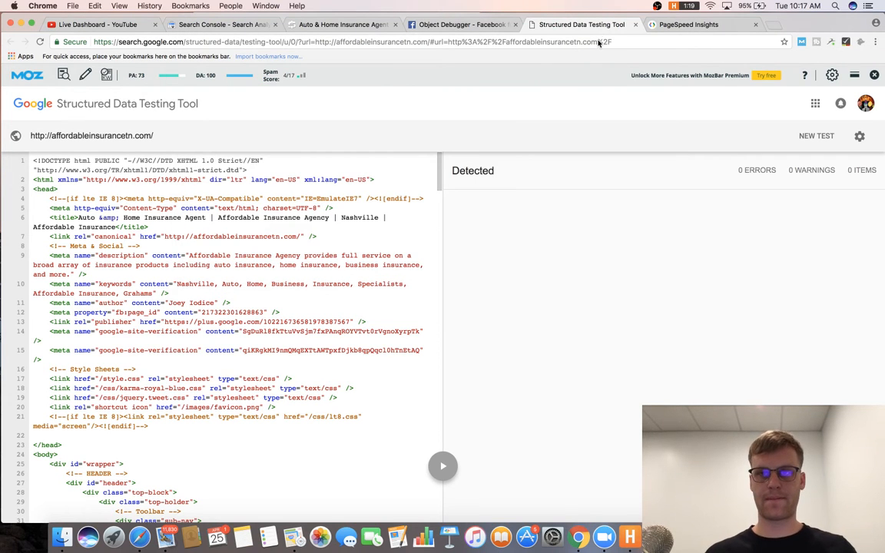
# Close the structured data tab, expand PageSpeed's Optimize images fixes, and add item 8 'Compress images'.
pyautogui.click(636, 24)
pyautogui.scroll(-2, 485, 160)
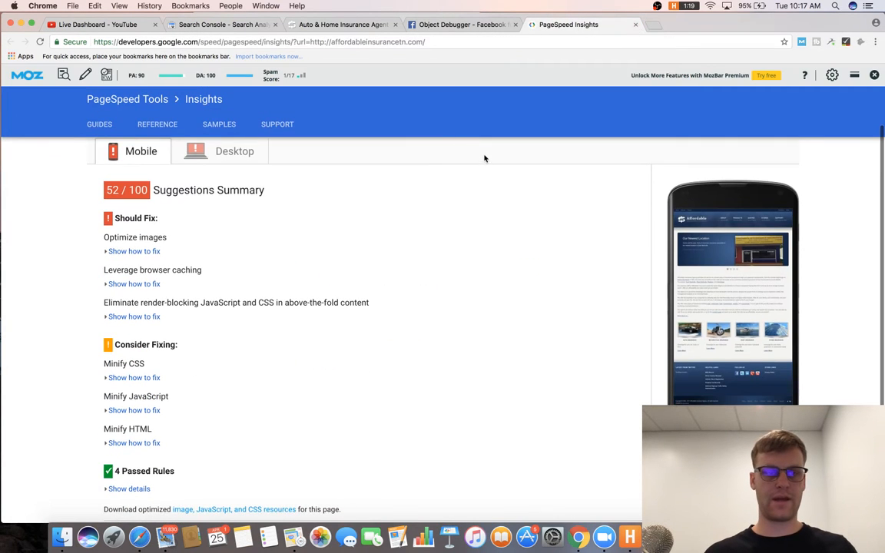
pyautogui.click(135, 252)
pyautogui.press('super+Tab')
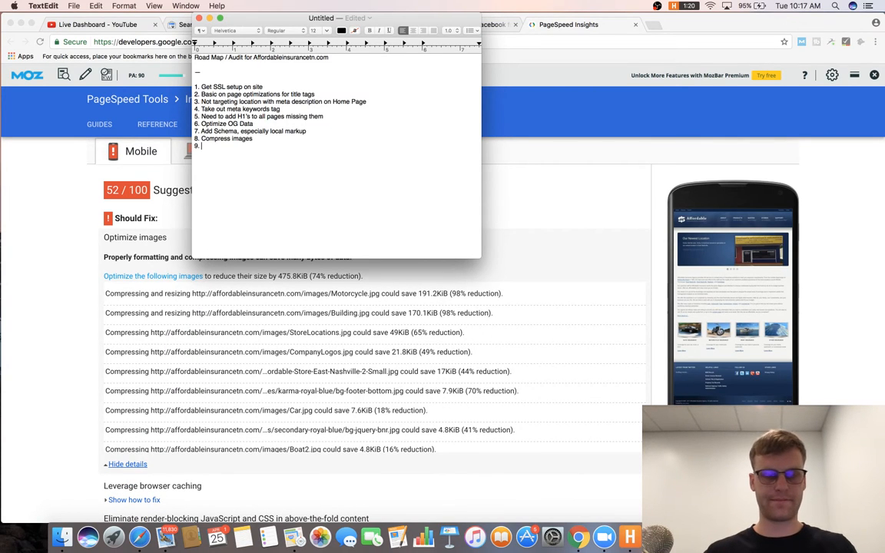
pyautogui.press('super+Tab')
# Begin item 9 on caching, check the 58/100 desktop PageSpeed score, and close the PageSpeed tab.
pyautogui.scroll(-5, 76, 249)
pyautogui.scroll(-3, 177, 323)
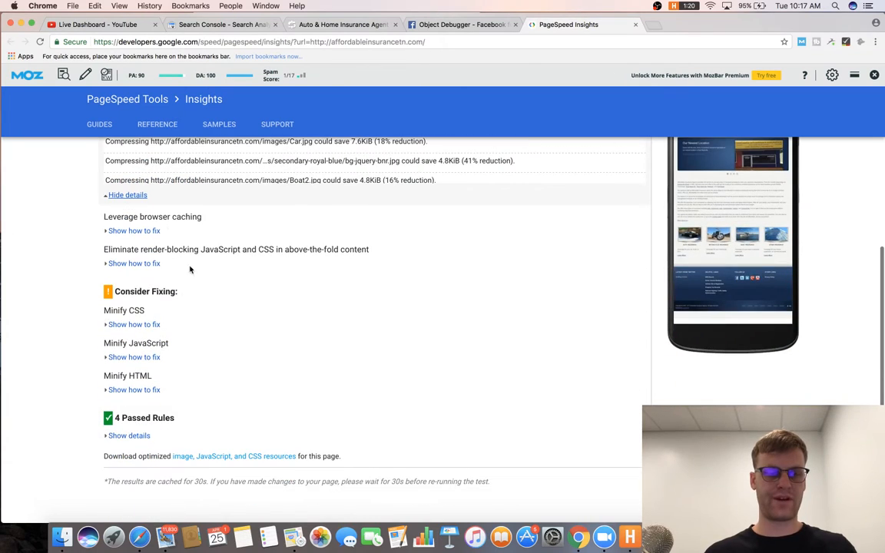
pyautogui.scroll(5, 172, 169)
pyautogui.press('super+Tab')
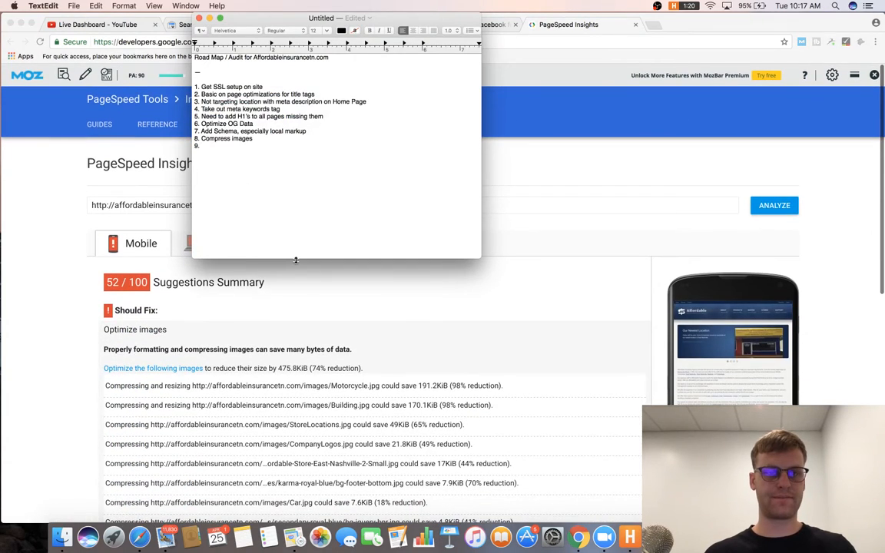
pyautogui.write('Might want to use cacheing')
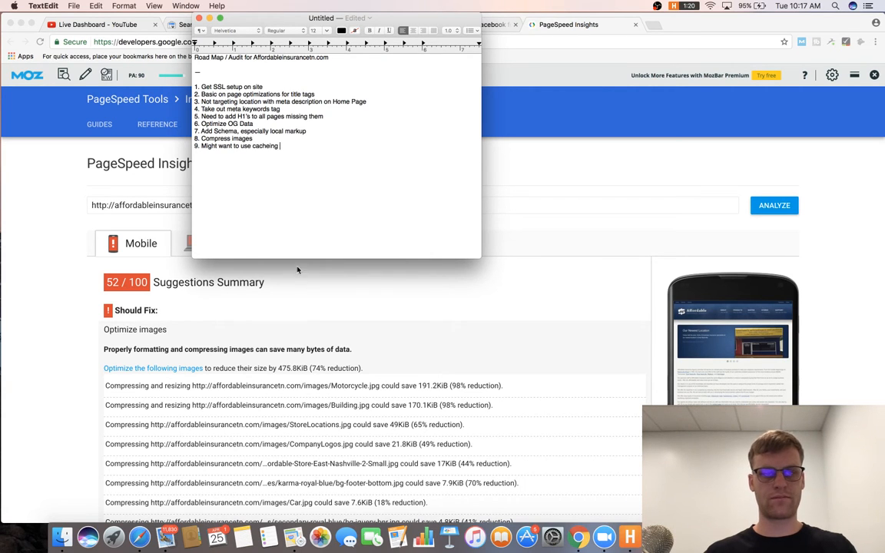
pyautogui.press('super+Tab')
pyautogui.click(192, 242)
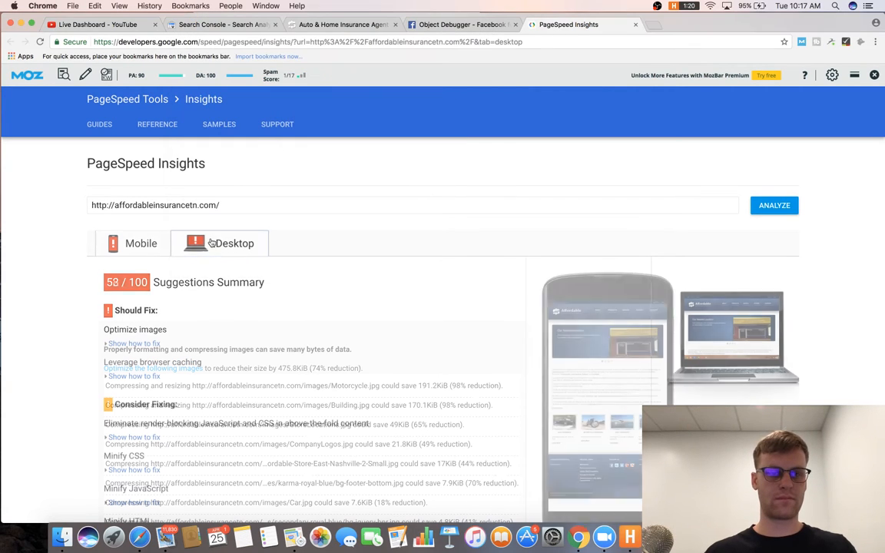
pyautogui.scroll(-3, 262, 311)
pyautogui.scroll(-2, 261, 311)
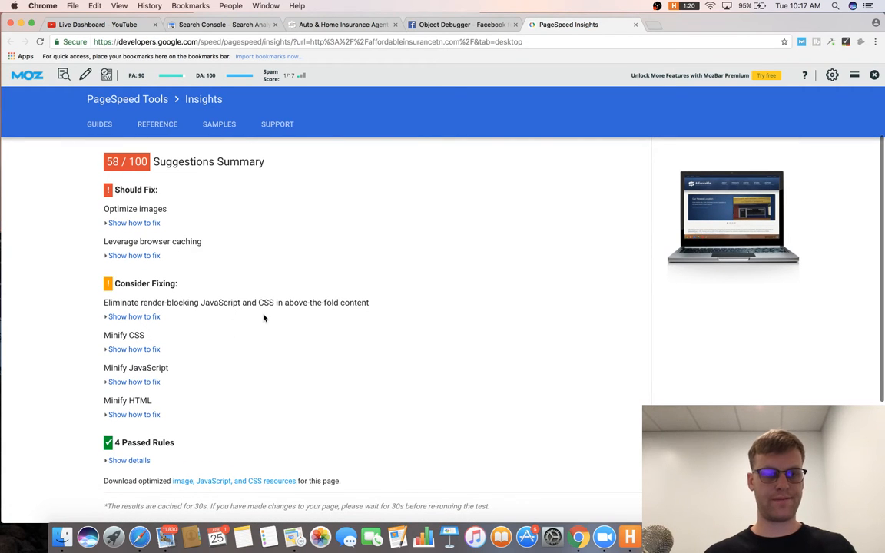
pyautogui.scroll(-2, 263, 318)
pyautogui.click(635, 25)
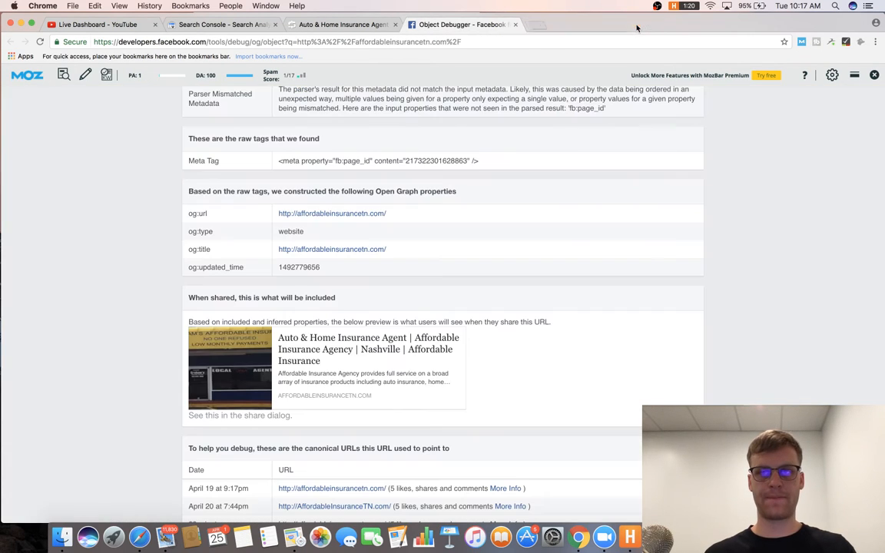
# Close the Open Graph debugger and check the site's HTTP status in MozBar.
pyautogui.click(388, 25)
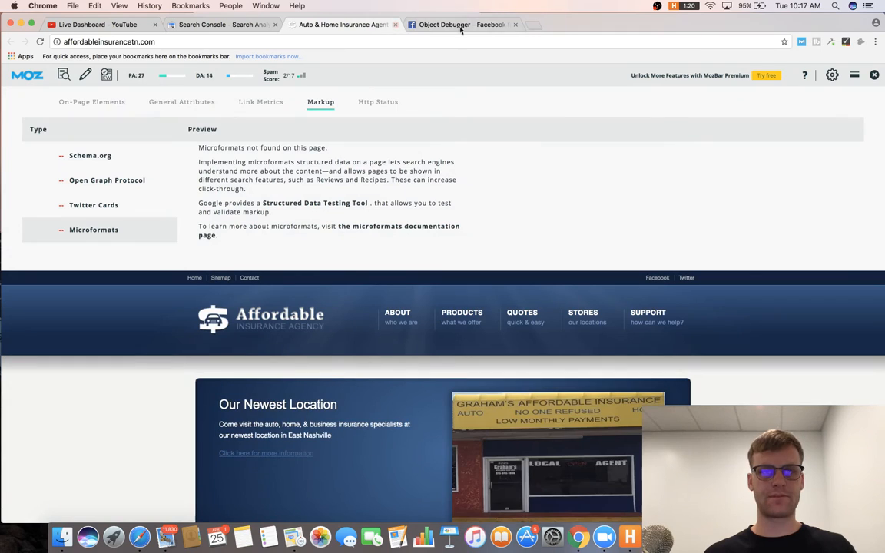
pyautogui.click(515, 25)
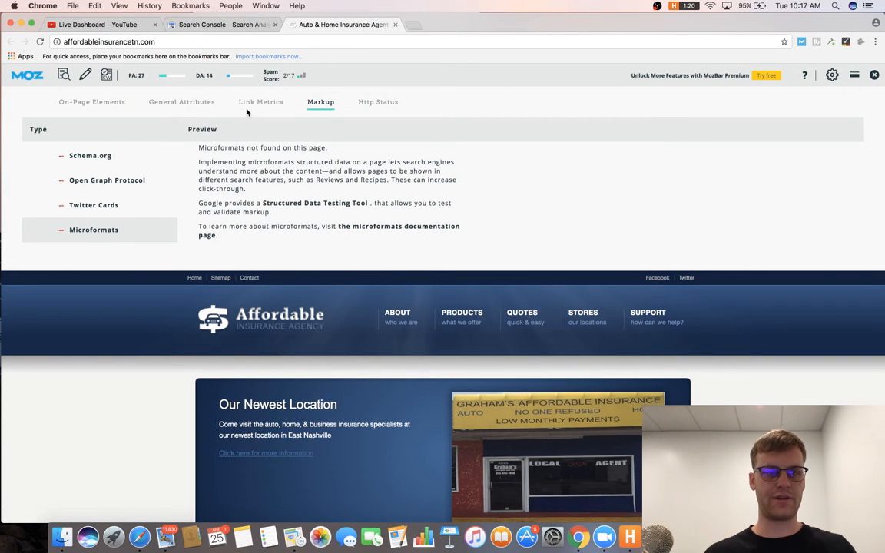
pyautogui.click(380, 103)
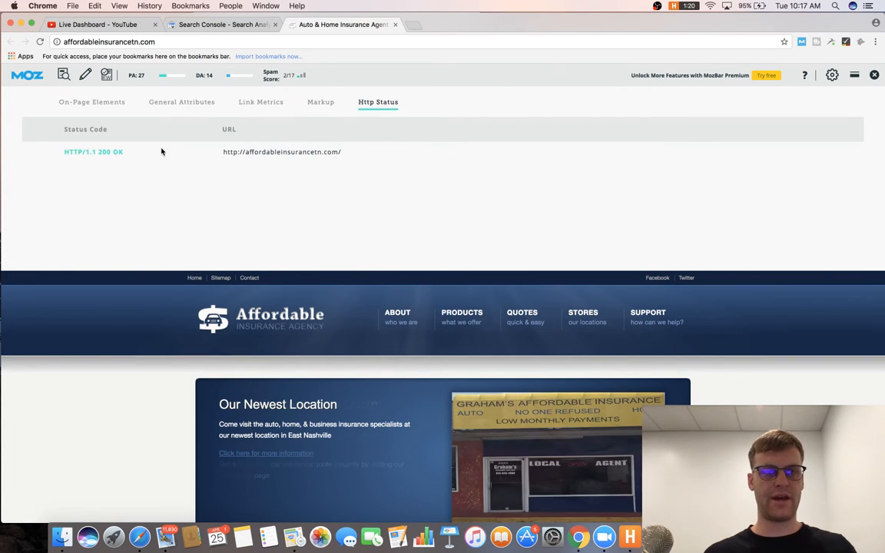
pyautogui.moveTo(84, 42); pyautogui.dragTo(55, 43)
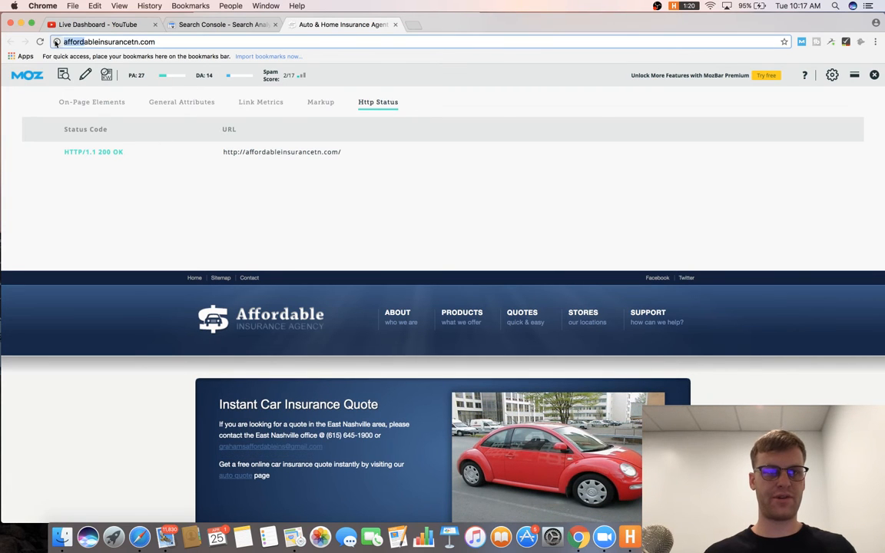
pyautogui.click(55, 43)
pyautogui.write('www.')
pyautogui.press('Return')
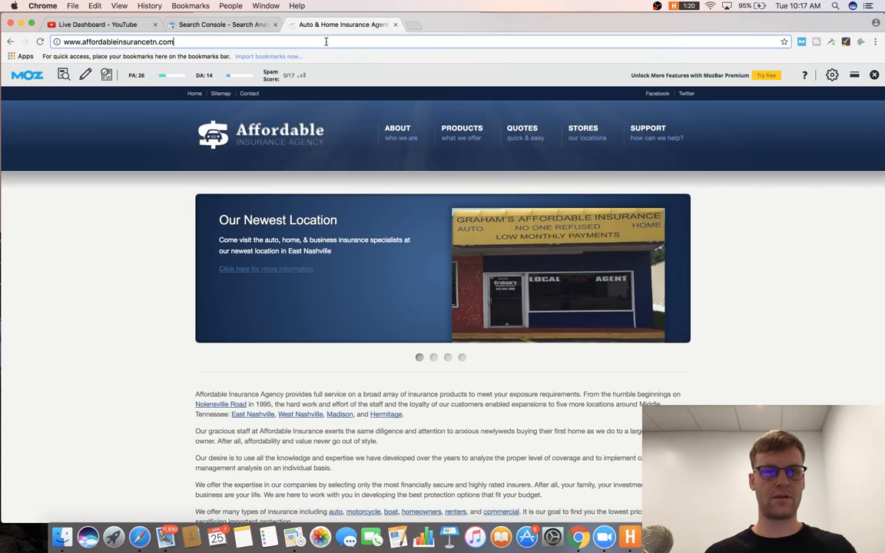
pyautogui.click(295, 40)
pyautogui.click(63, 74)
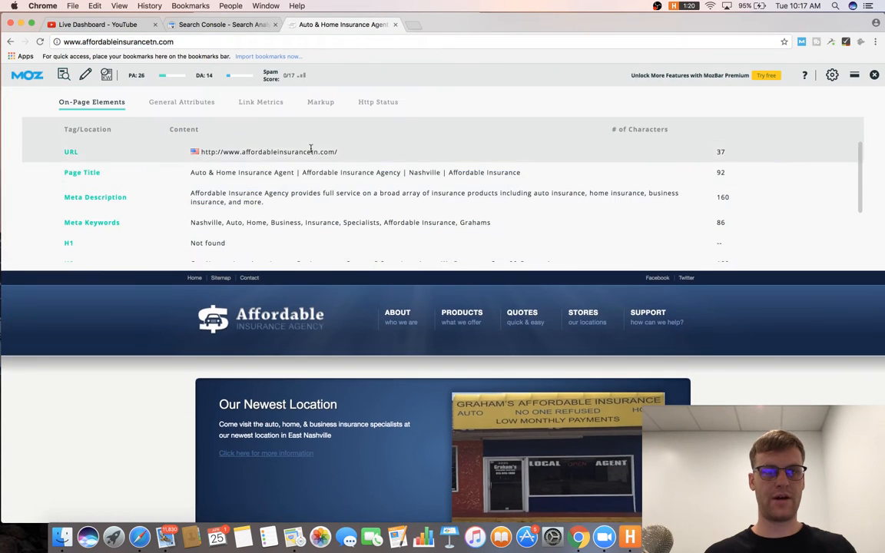
pyautogui.click(378, 102)
pyautogui.press('super+Tab')
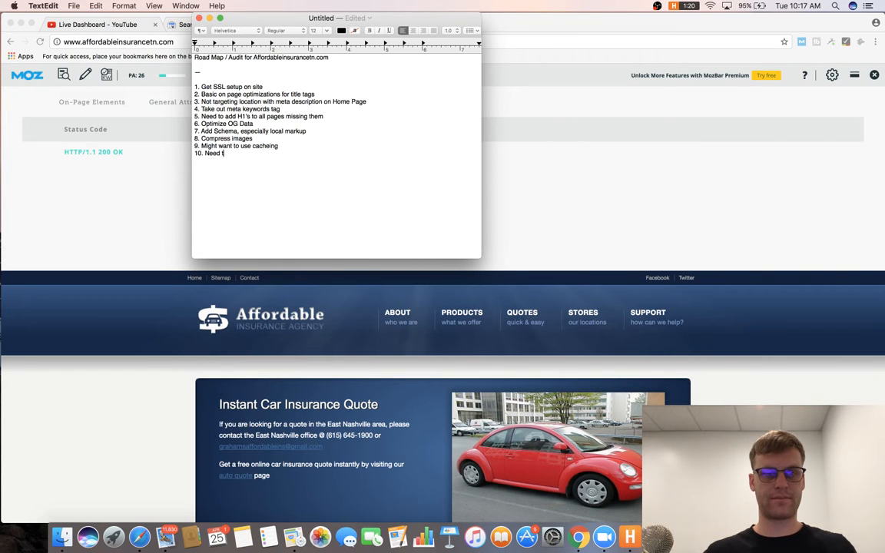
pyautogui.write('ct ww')
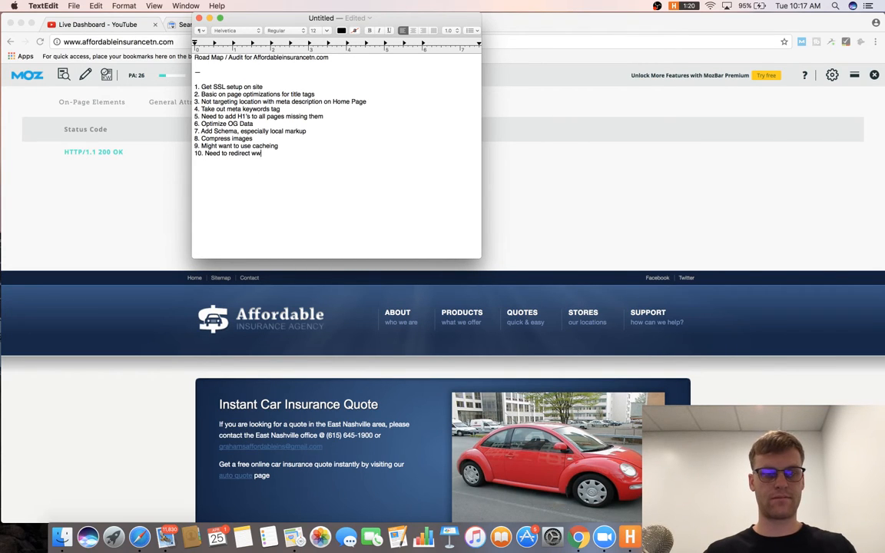
pyautogui.write('w. version of website to non')
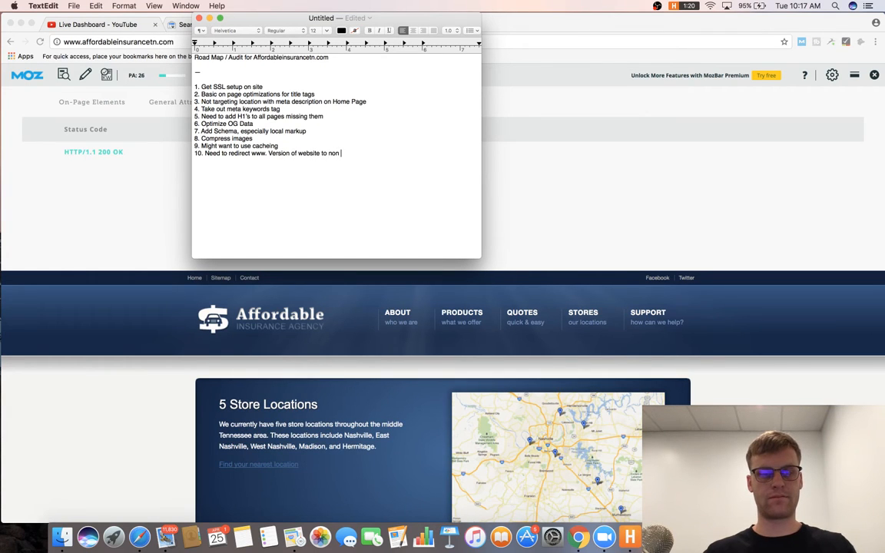
pyautogui.write(' www. Or vise versa')
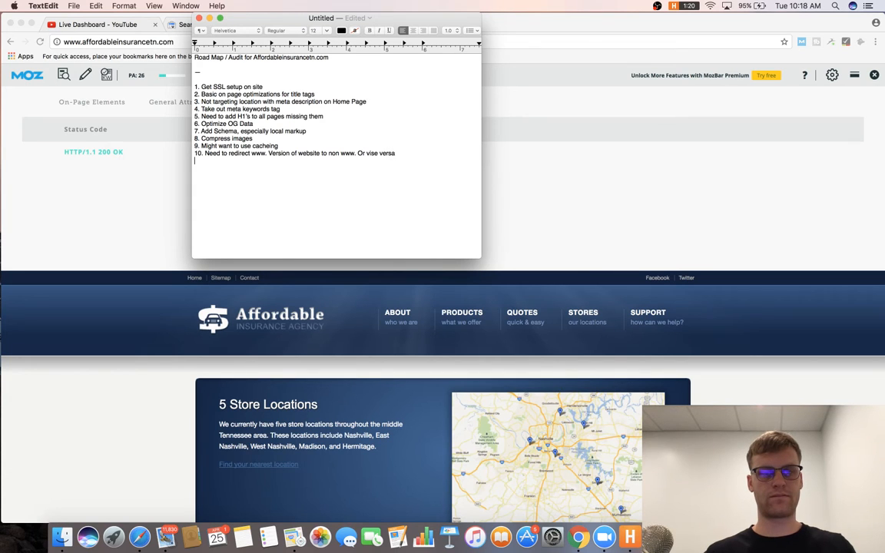
pyautogui.click(604, 199)
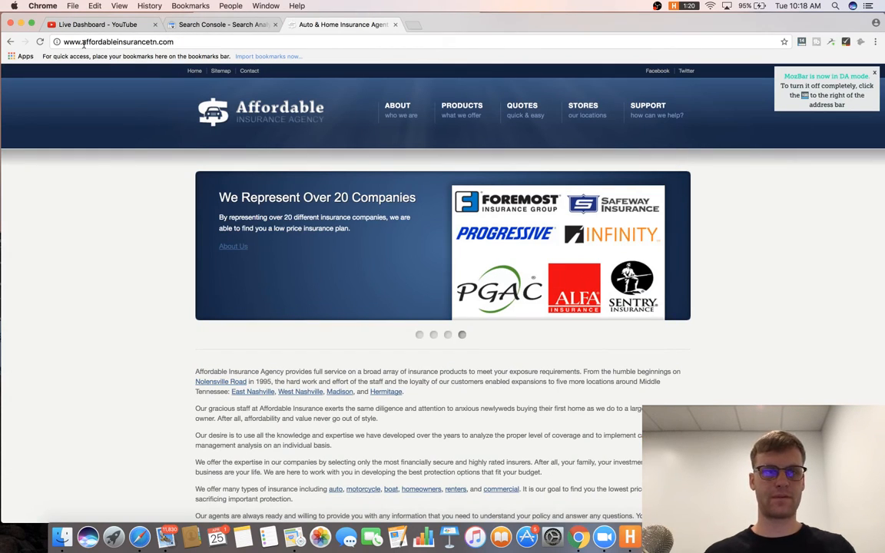
# Remove the www prefix from the address and reload to test the non-www redirect.
pyautogui.click(84, 44)
pyautogui.press('BackSpace')
pyautogui.press('BackSpace')
pyautogui.press('BackSpace')
pyautogui.press('BackSpace')
pyautogui.press('Return')
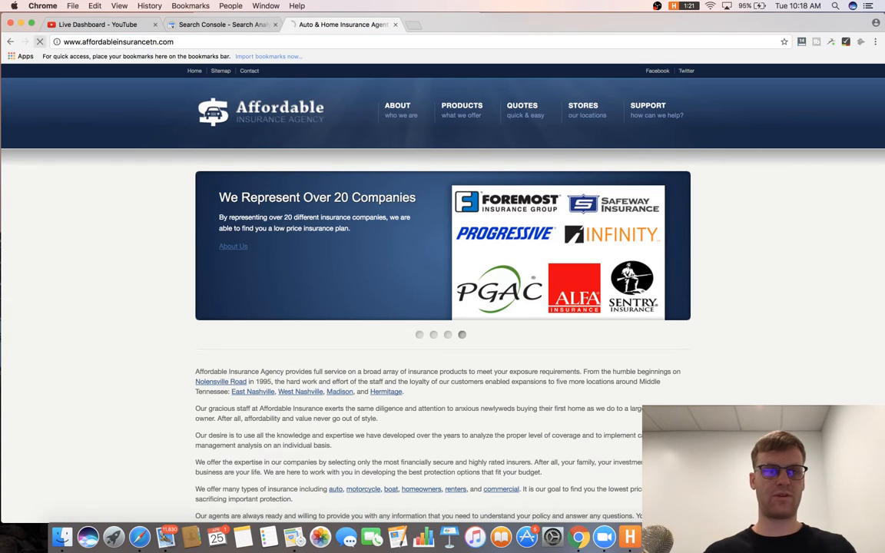
pyautogui.click(80, 43)
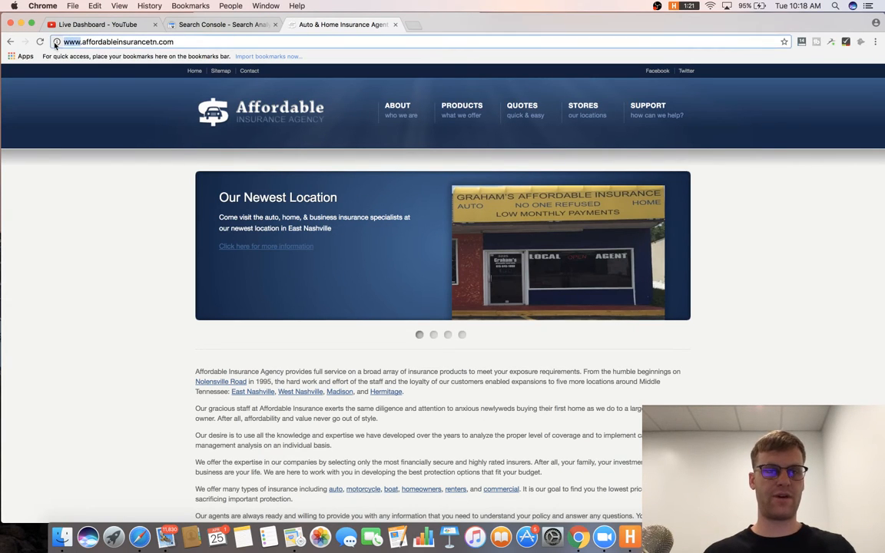
pyautogui.click(80, 43)
pyautogui.press('BackSpace')
pyautogui.press('BackSpace')
pyautogui.press('BackSpace')
pyautogui.press('BackSpace')
pyautogui.press('Return')
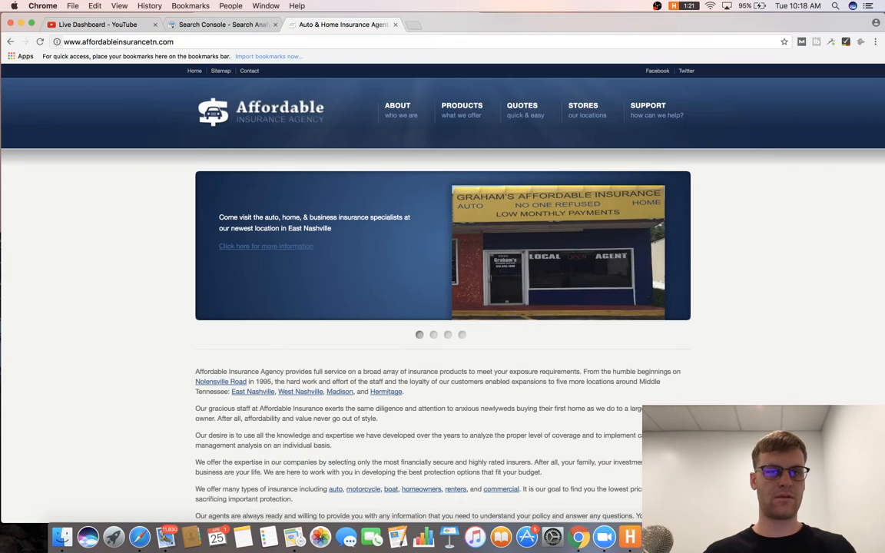
pyautogui.click(65, 44)
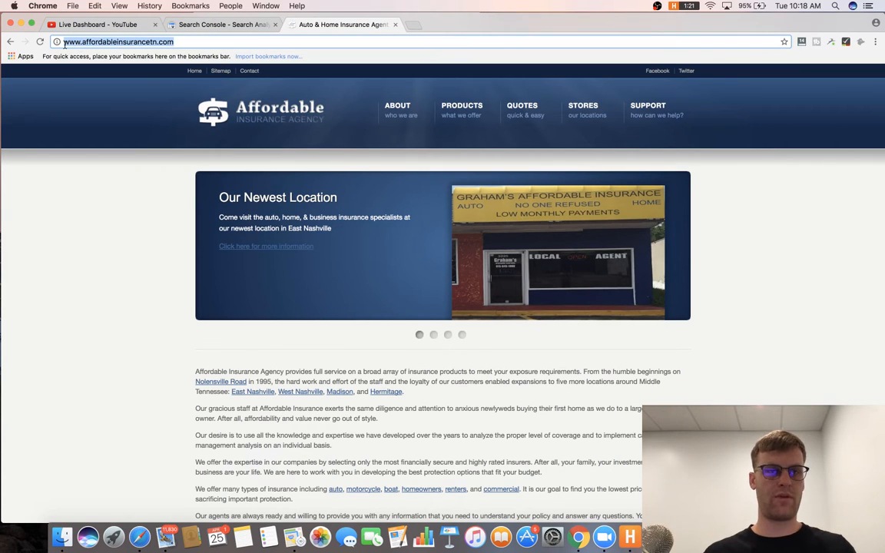
# Turn MozBar metrics back on and view the page's HTTP status, 200 OK.
pyautogui.click(801, 42)
pyautogui.click(53, 74)
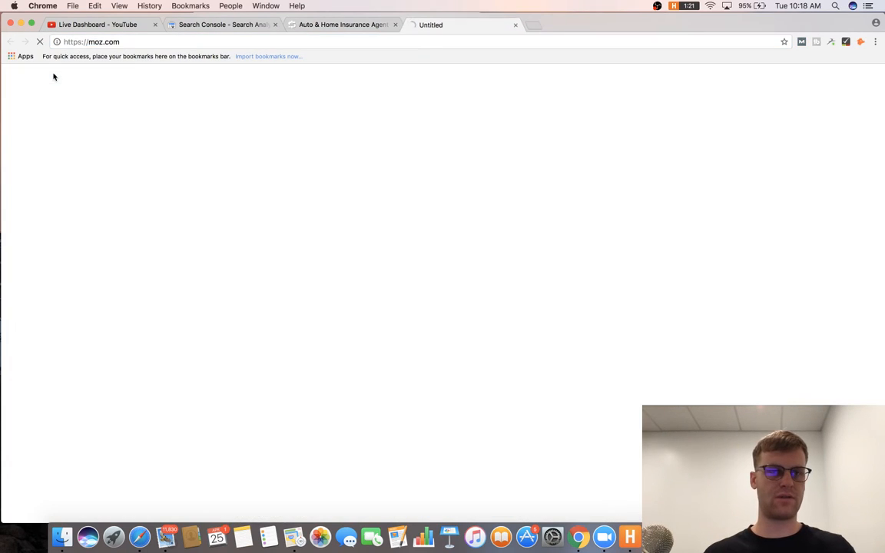
pyautogui.click(342, 22)
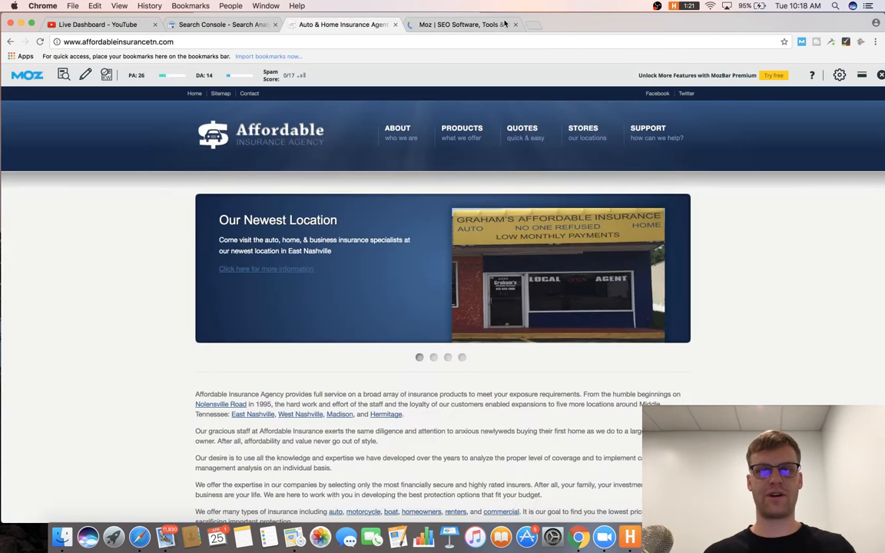
pyautogui.click(801, 42)
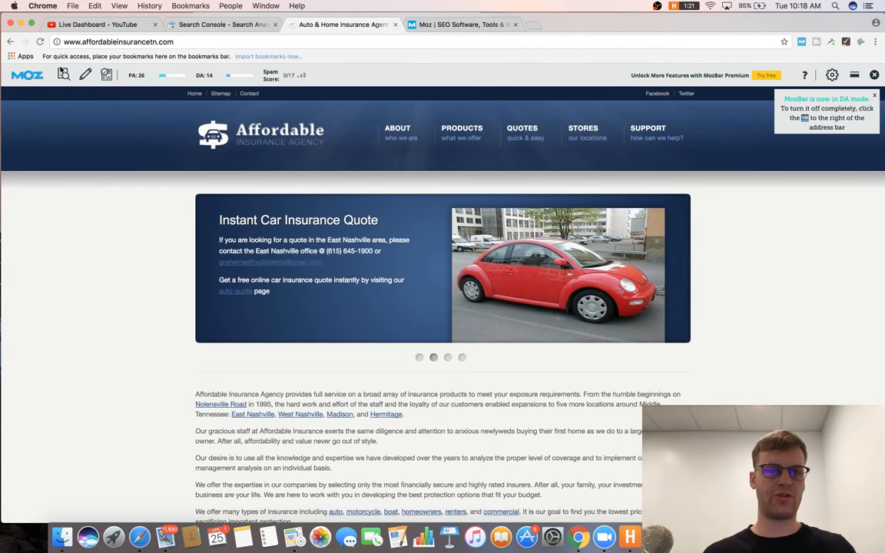
pyautogui.click(64, 74)
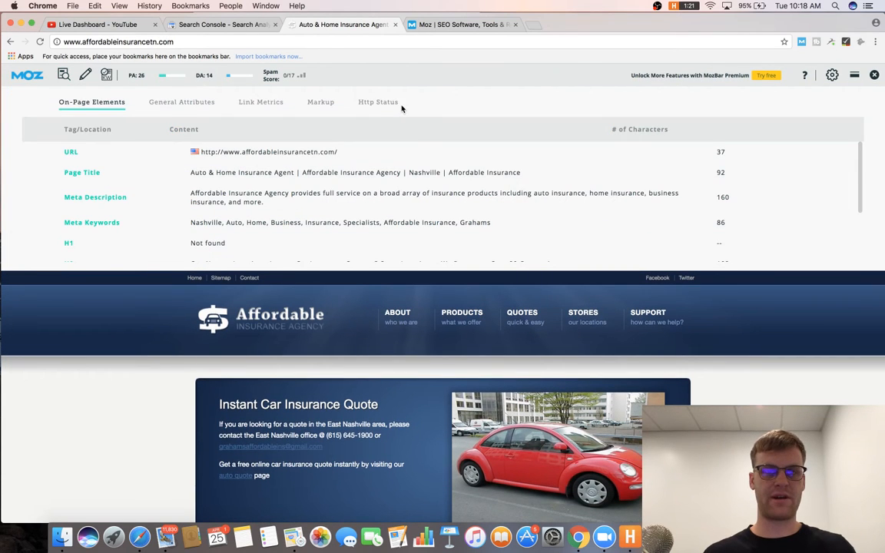
pyautogui.click(388, 103)
# Delete item 10's redirect note and line 11 from the road map.
pyautogui.press('super+Tab')
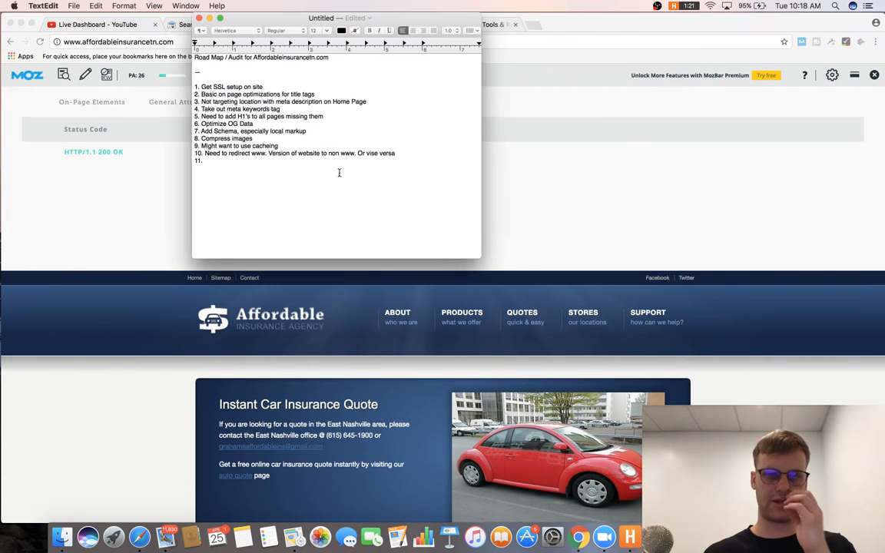
pyautogui.rightClick(424, 150)
pyautogui.click(242, 169)
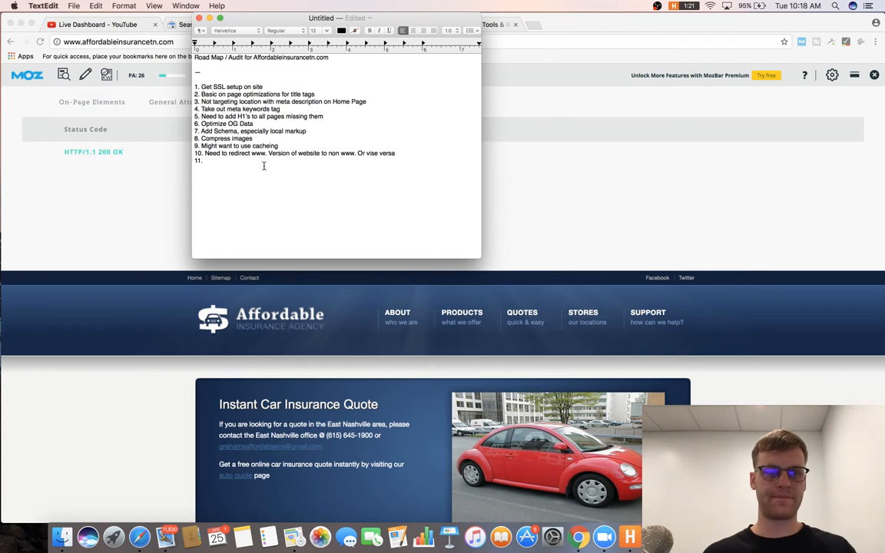
pyautogui.moveTo(264, 165); pyautogui.dragTo(200, 154)
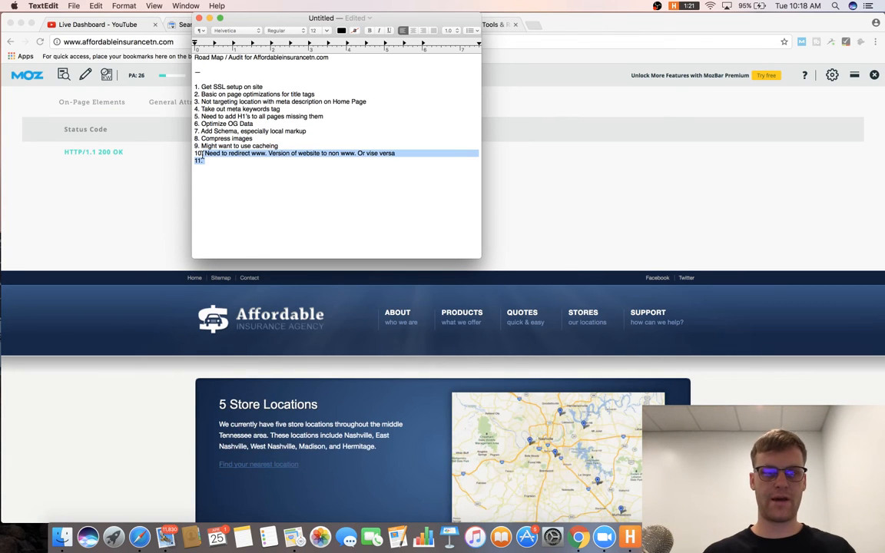
pyautogui.press('BackSpace')
pyautogui.click(143, 257)
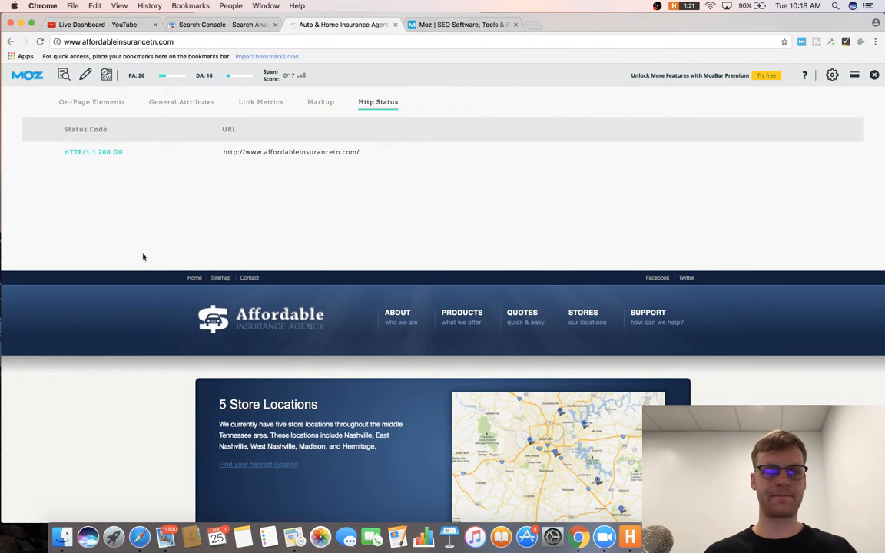
# Close MozBar's panel, open the homepage's Madison link in a new tab, and close the Moz tab.
pyautogui.click(873, 76)
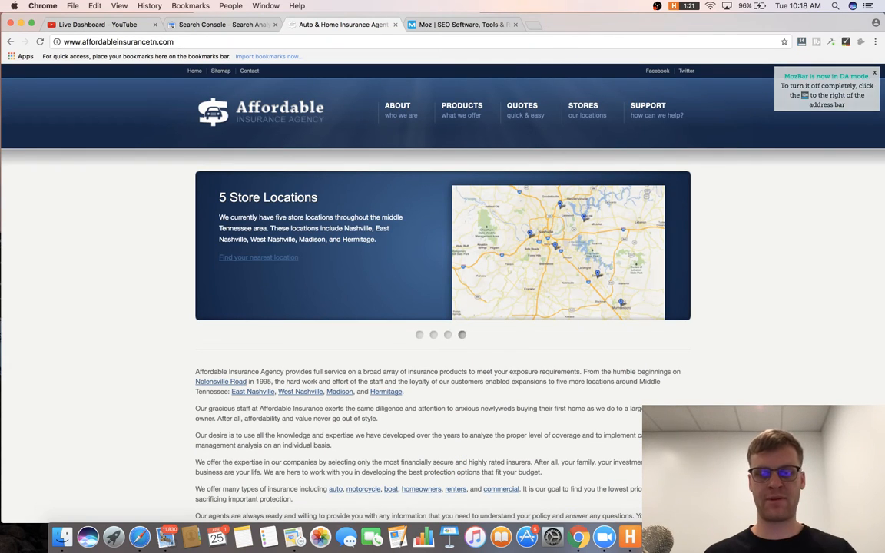
pyautogui.scroll(-5, 526, 319)
pyautogui.scroll(-2, 521, 300)
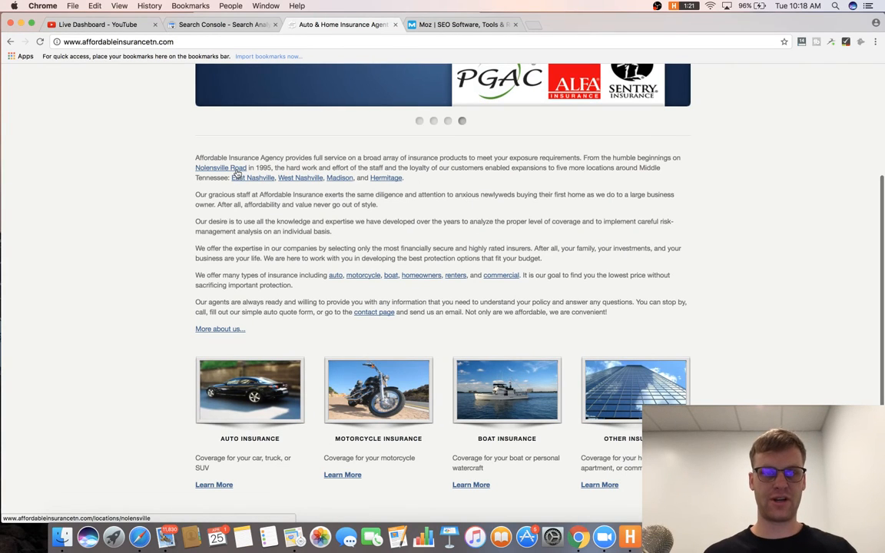
pyautogui.rightClick(342, 181)
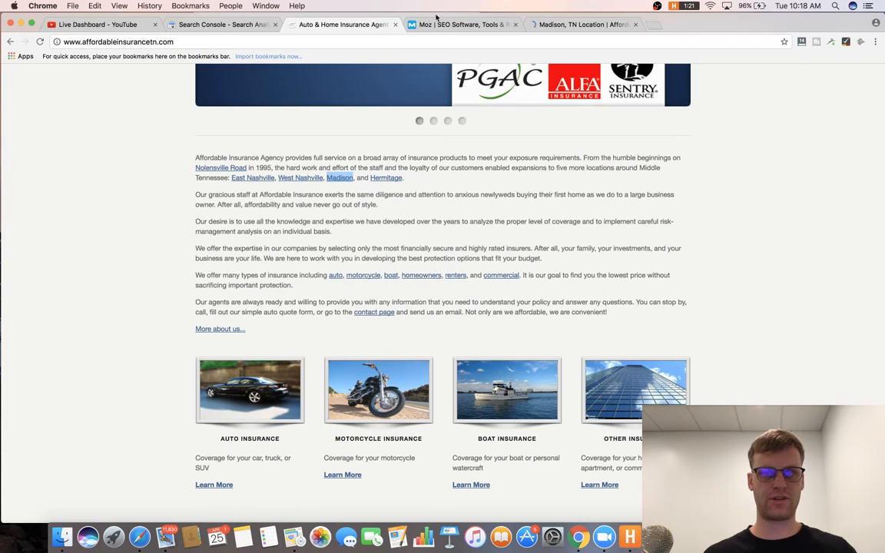
pyautogui.click(538, 24)
pyautogui.click(515, 25)
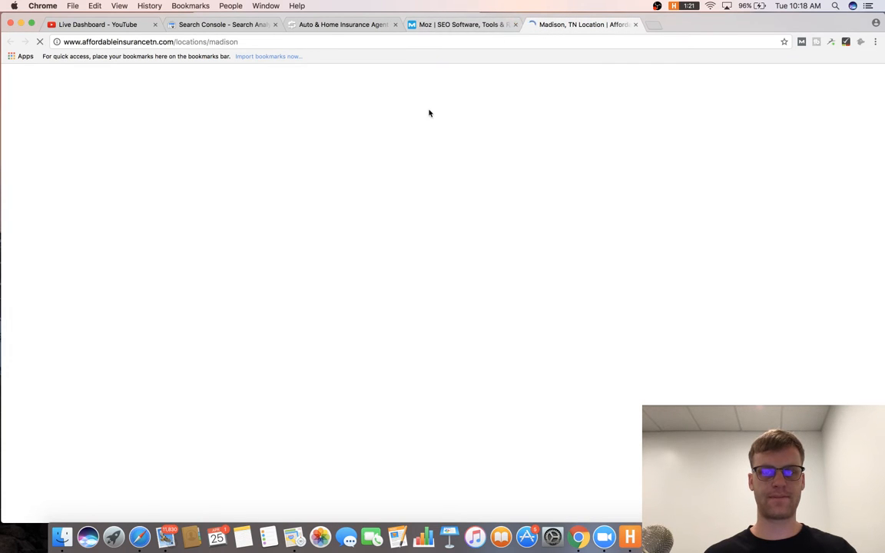
pyautogui.click(367, 43)
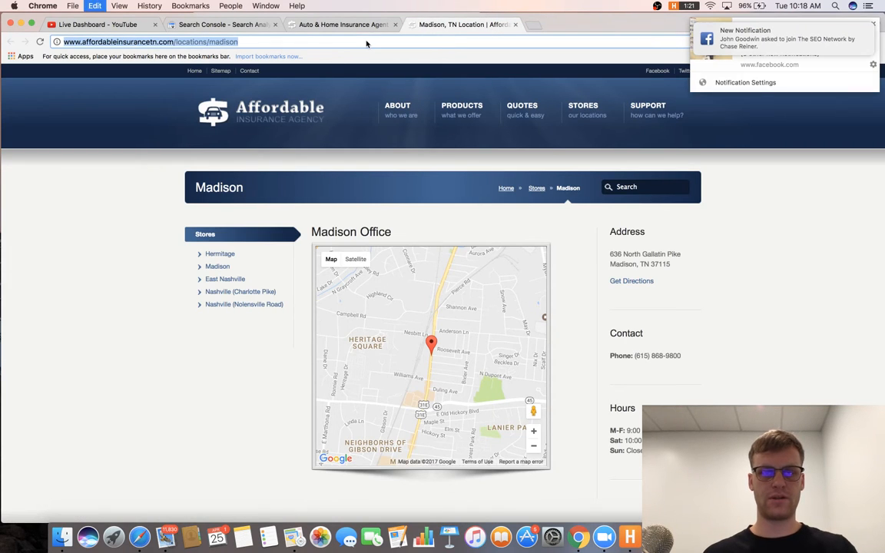
pyautogui.scroll(-2, 538, 92)
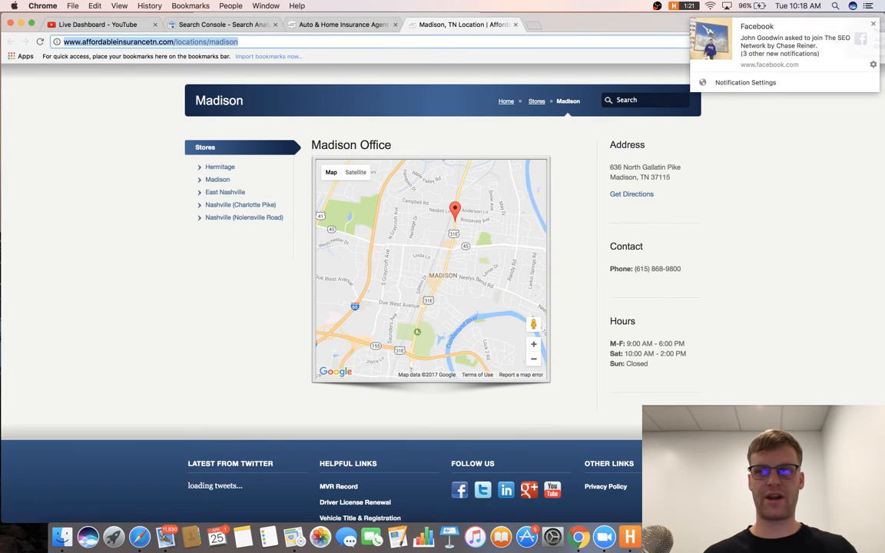
pyautogui.click(872, 24)
pyautogui.scroll(2, 673, 143)
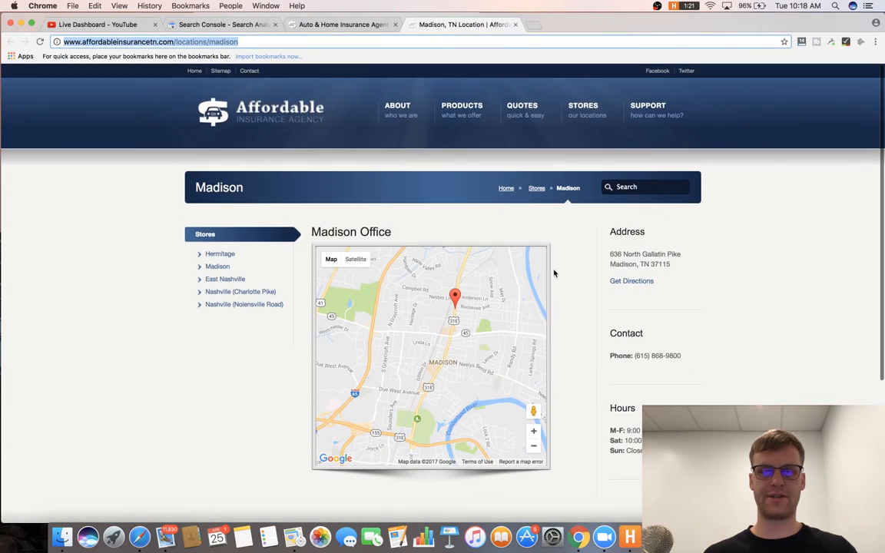
# Write item 10: make all location pages area-specific and add Schema for each area.
pyautogui.press('super+Tab')
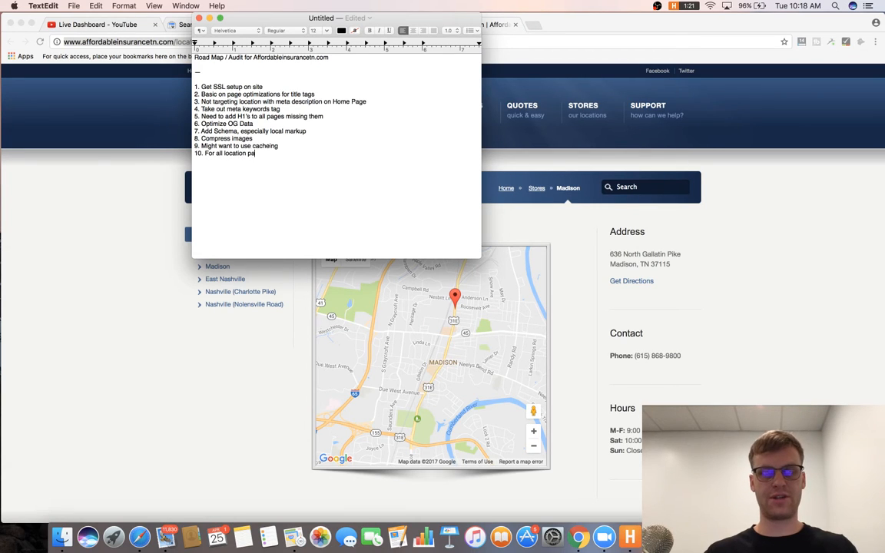
pyautogui.write('For all location pages we want to make them more specific to that area so that we can rank them and')
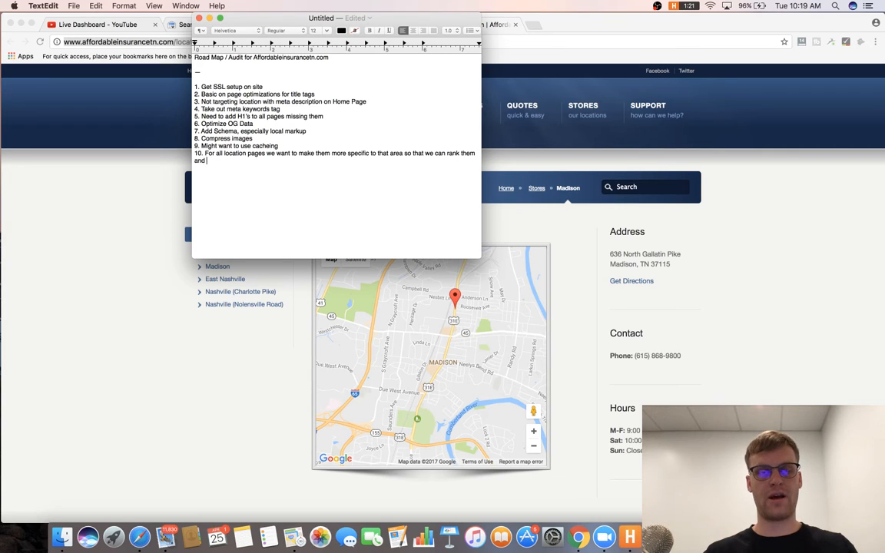
pyautogui.write('ch')
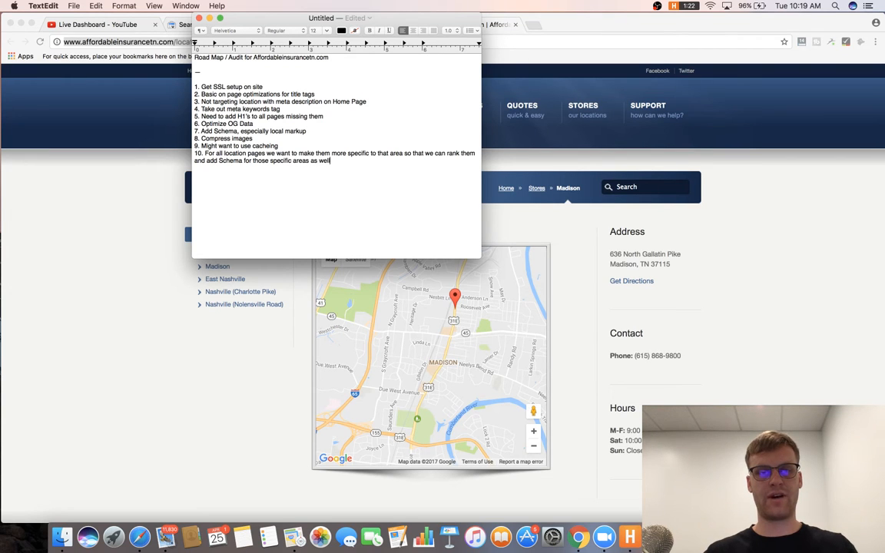
pyautogui.click(165, 343)
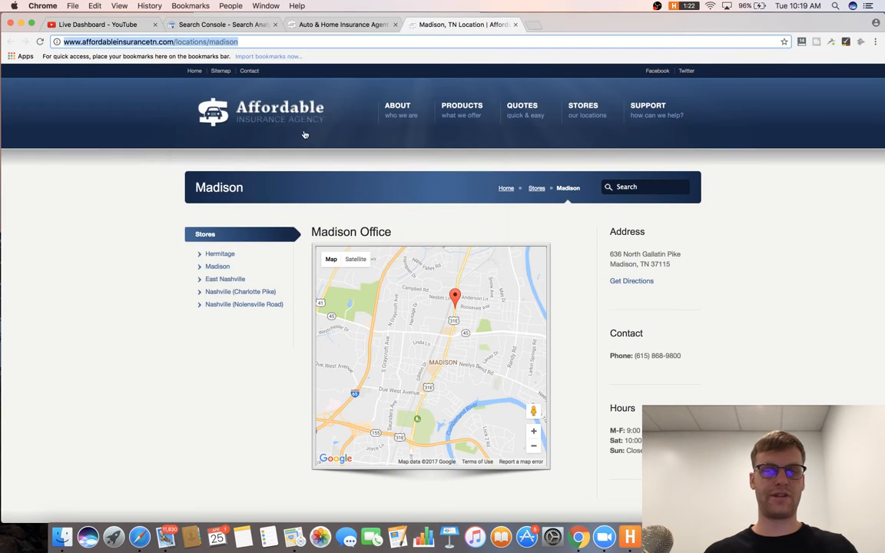
# Go to the home page and write item 11: change the home page CTA to be less generic.
pyautogui.click(278, 94)
pyautogui.scroll(-4, 345, 184)
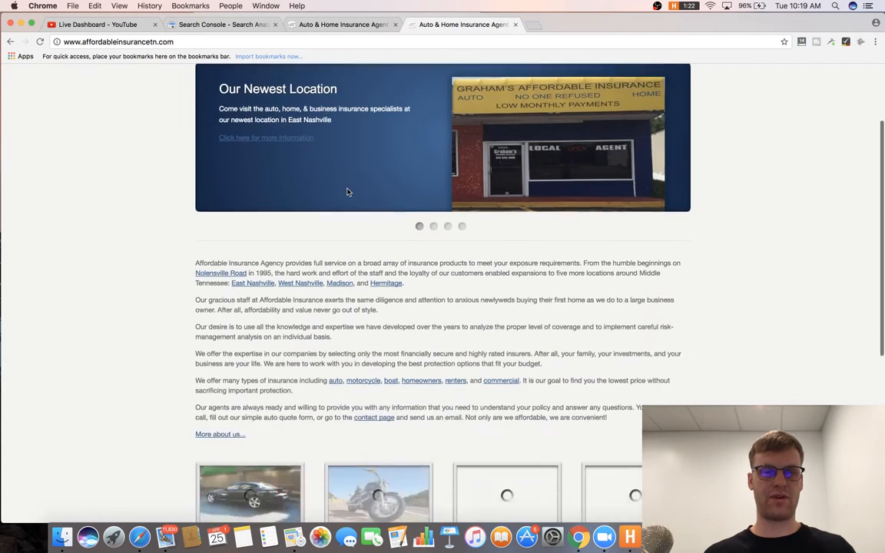
pyautogui.scroll(2, 304, 190)
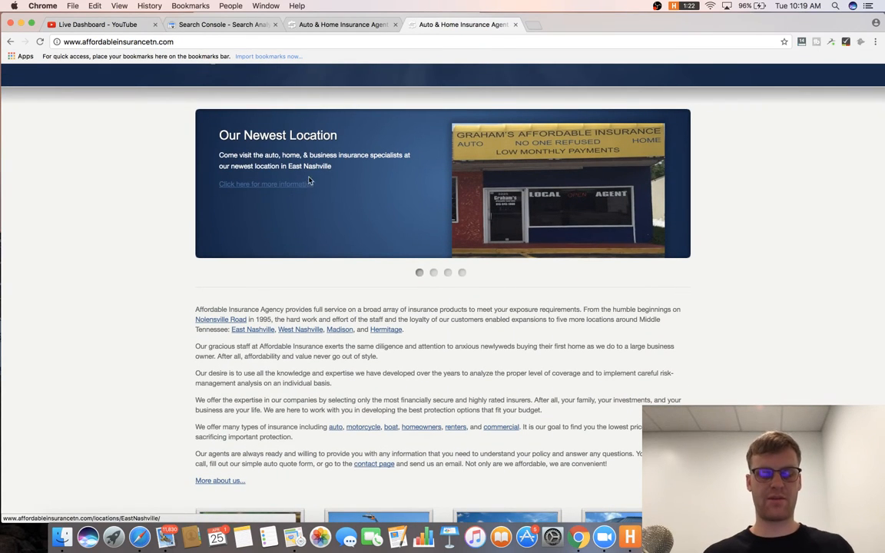
pyautogui.press('super+Tab')
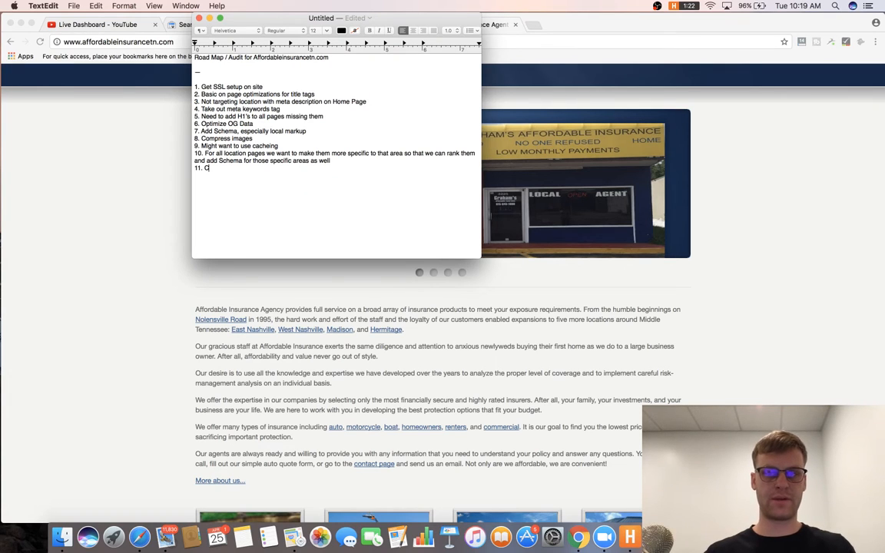
pyautogui.write('11. Change C')
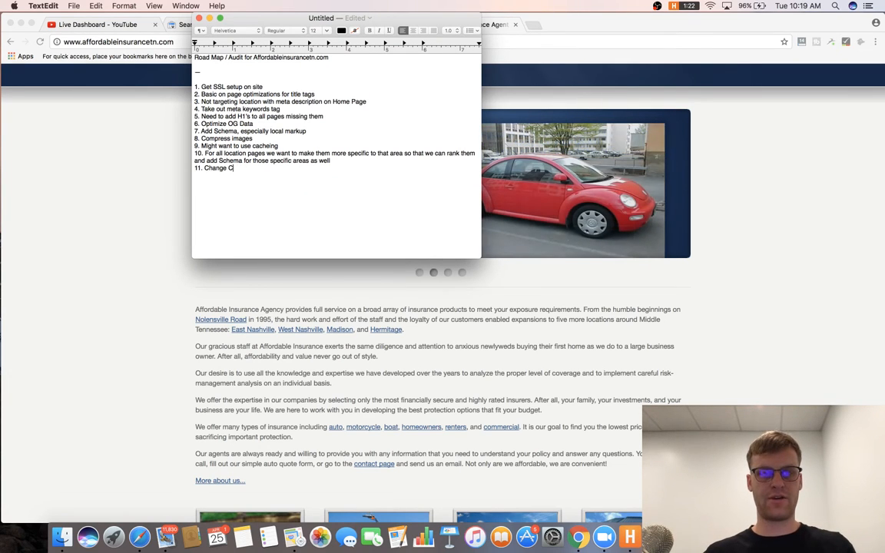
pyautogui.write('TA on home page')
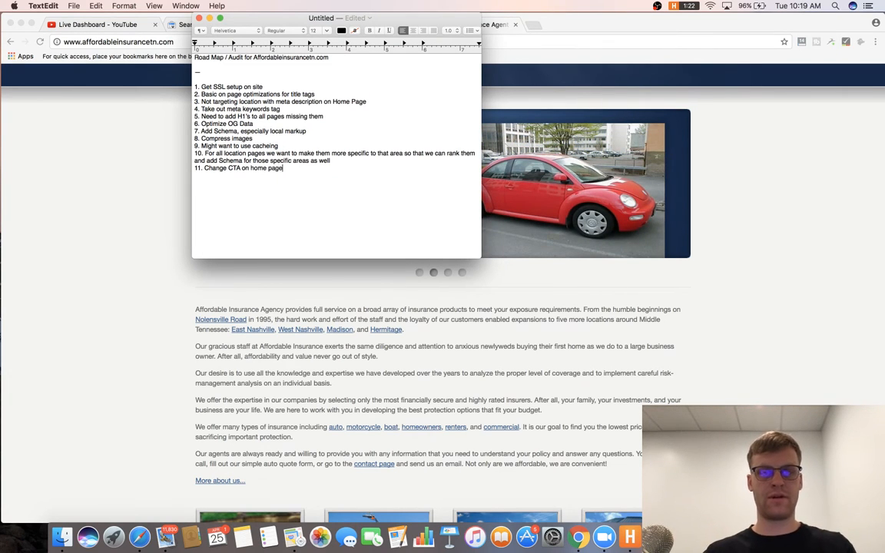
pyautogui.write(' to be less generic')
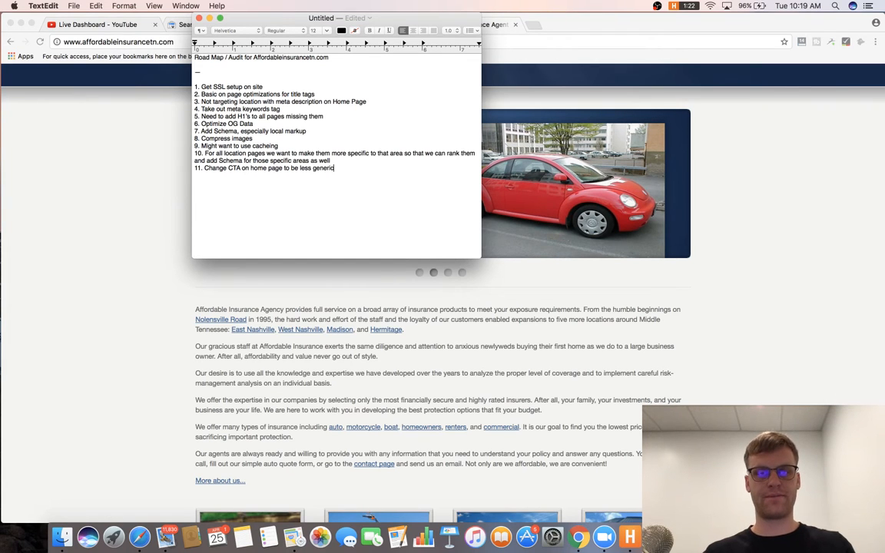
pyautogui.click(165, 254)
# Add item 12 about pulling main keywords left in the home page title.
pyautogui.scroll(-5, 132, 277)
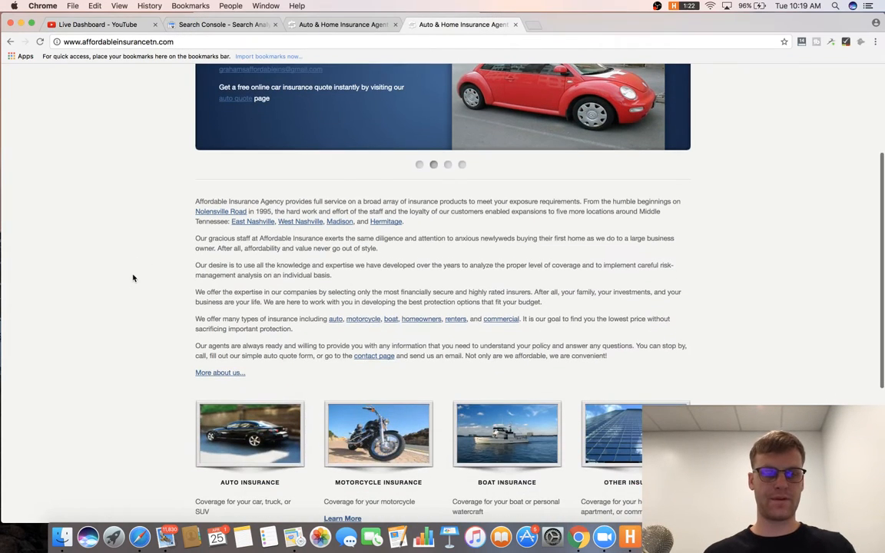
pyautogui.scroll(-2, 401, 200)
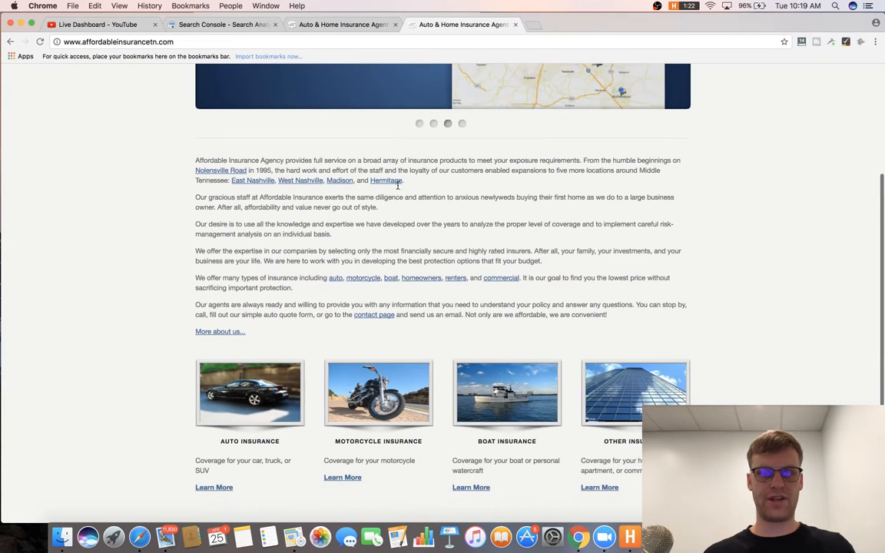
pyautogui.press('super+Tab')
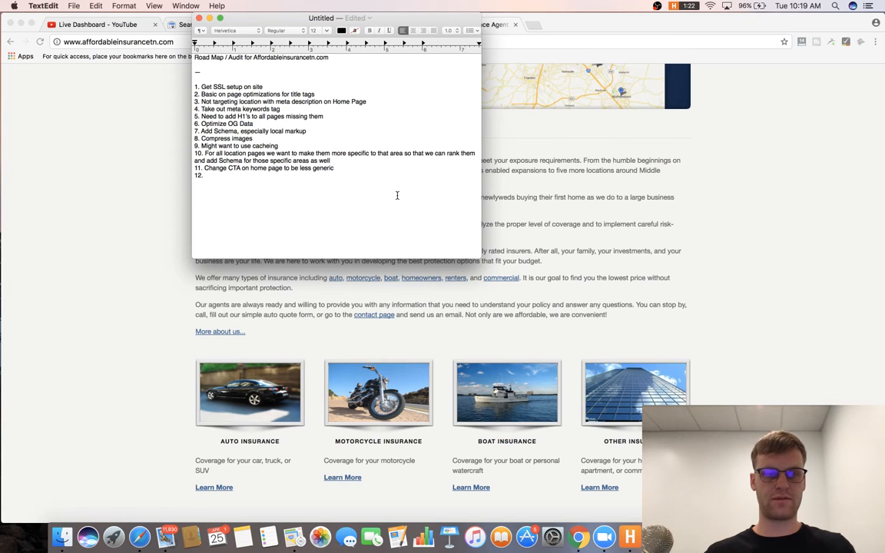
pyautogui.write('in keywords in title')
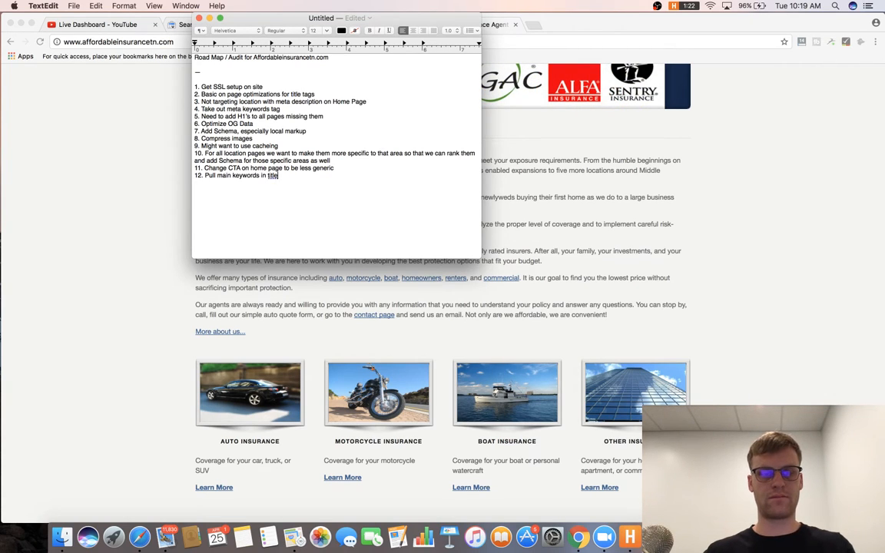
pyautogui.write(' on home page to the left')
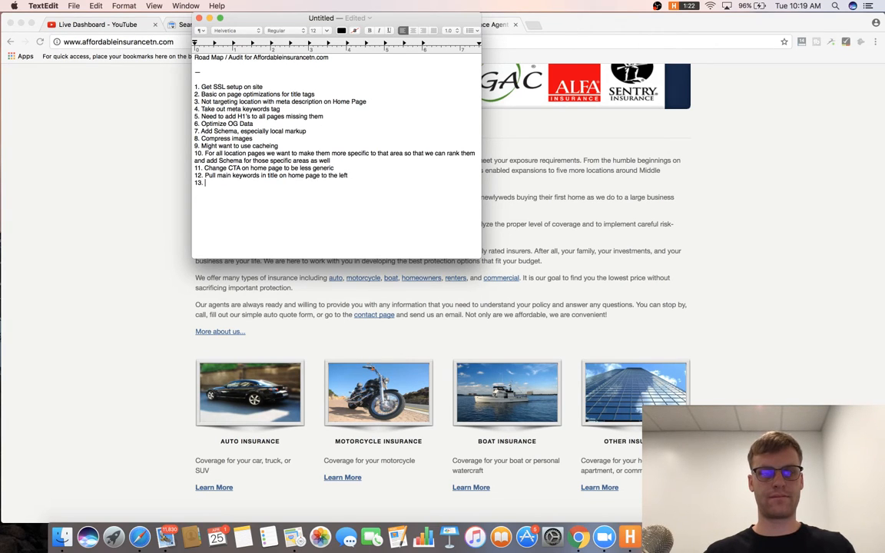
pyautogui.click(621, 232)
pyautogui.scroll(-2, 621, 232)
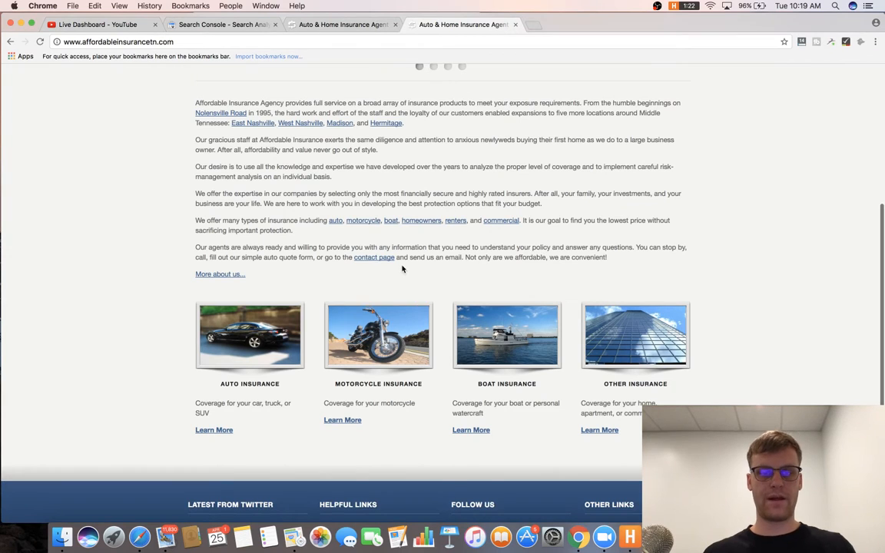
# Add road-map item 13: replace 'Learn more' silo links with descriptive anchor text.
pyautogui.scroll(-2, 341, 248)
pyautogui.scroll(-3, 341, 248)
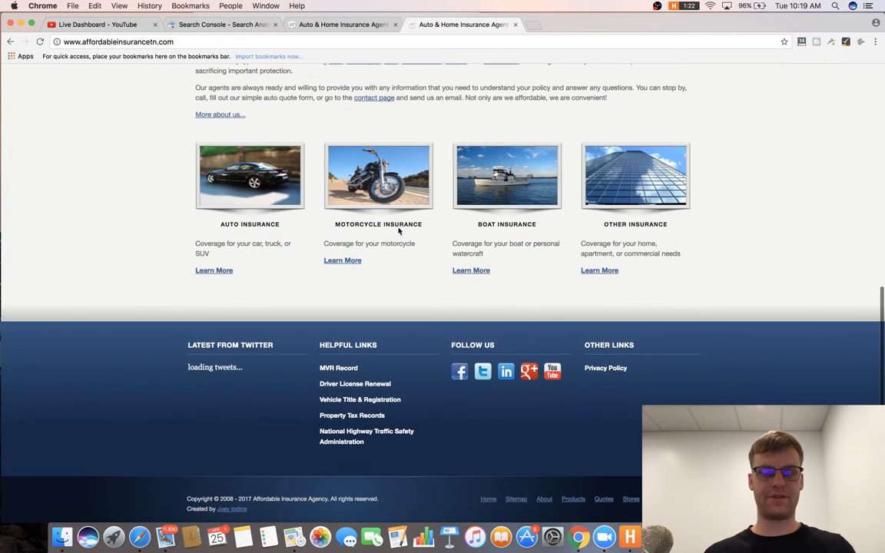
pyautogui.press('super+Tab')
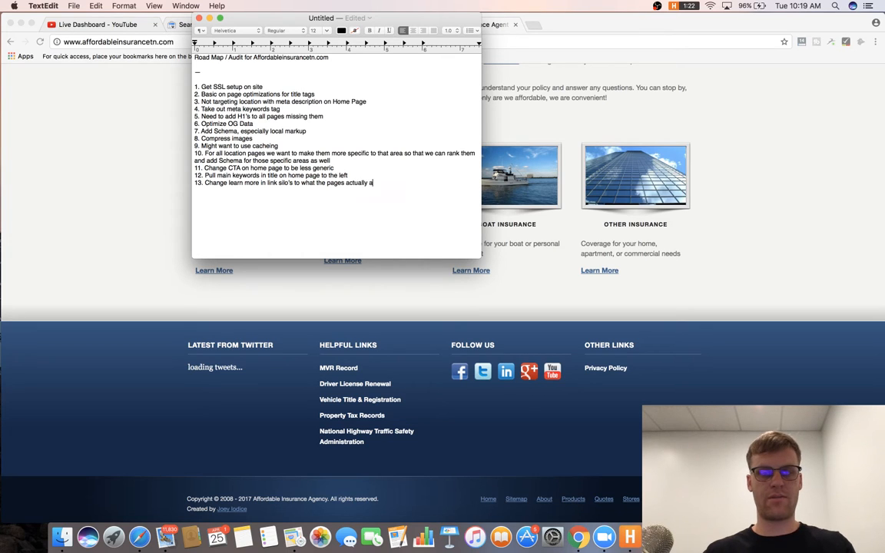
pyautogui.write('re for anchors')
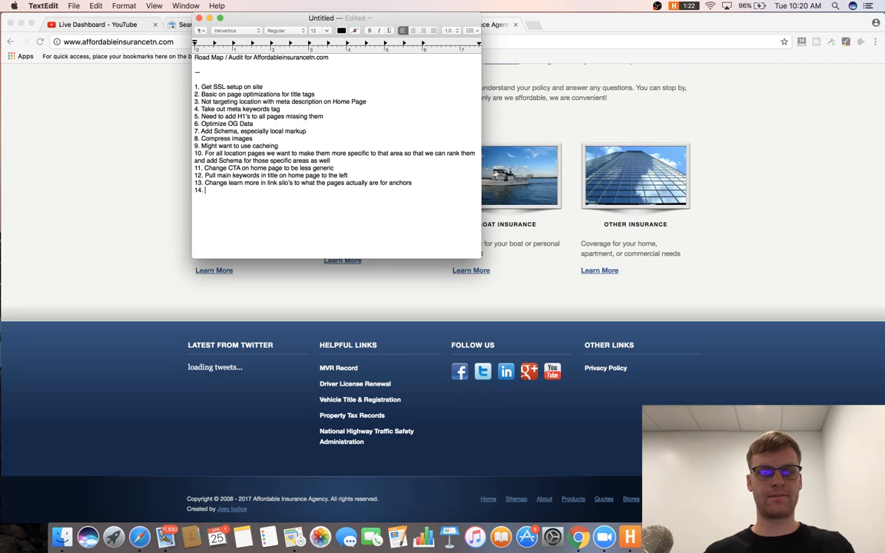
# Start item 14 about fixing the footer Twitter widget stuck on 'loading tweets...'.
pyautogui.click(165, 346)
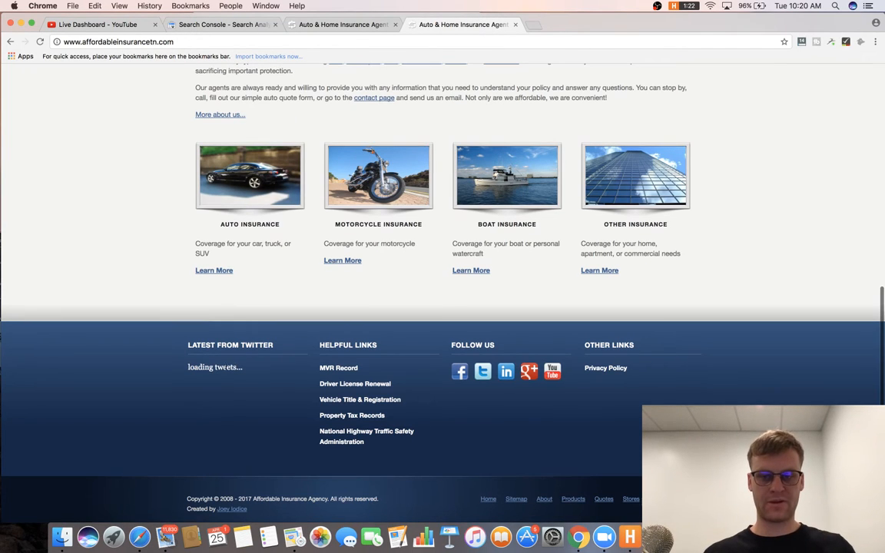
pyautogui.tripleClick(224, 368)
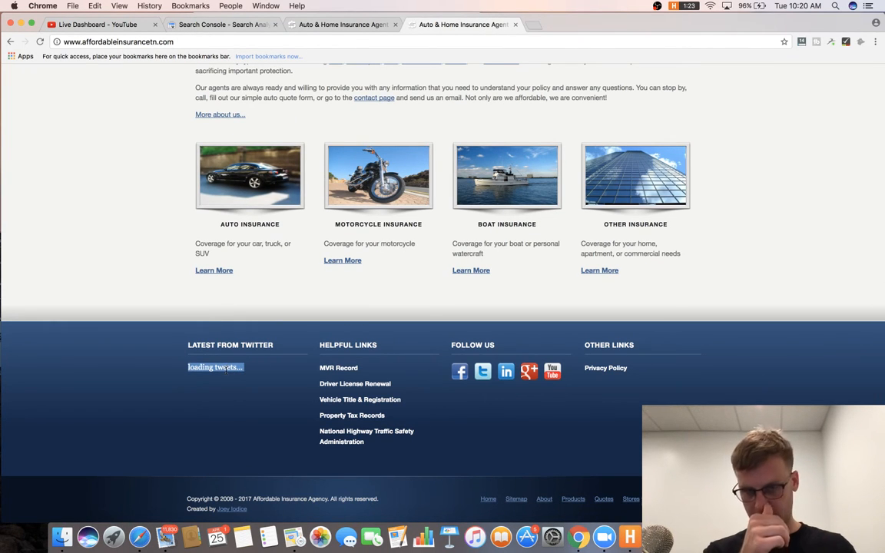
pyautogui.press('super+Tab')
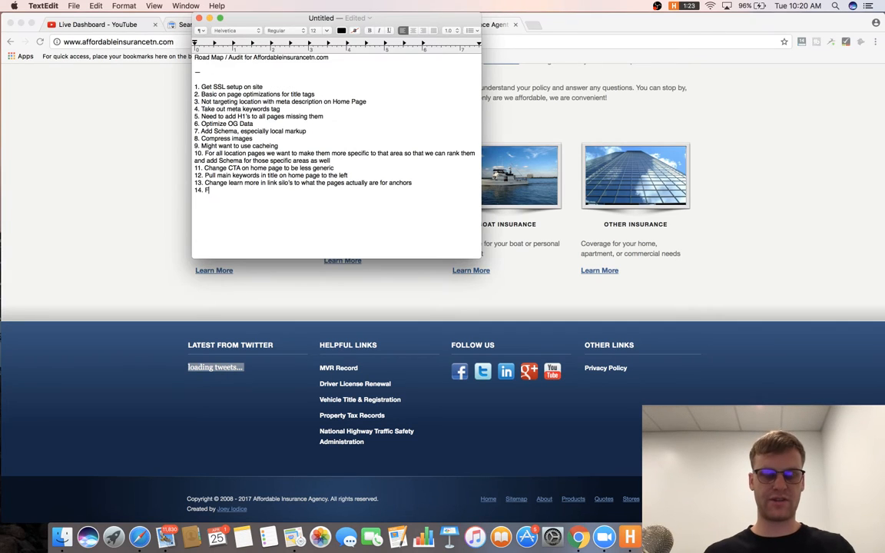
pyautogui.write('et')
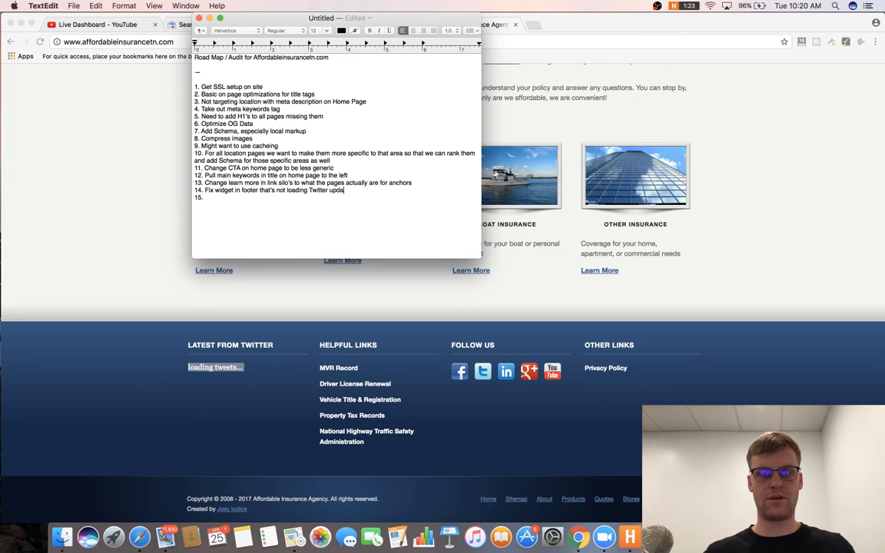
pyautogui.click(574, 240)
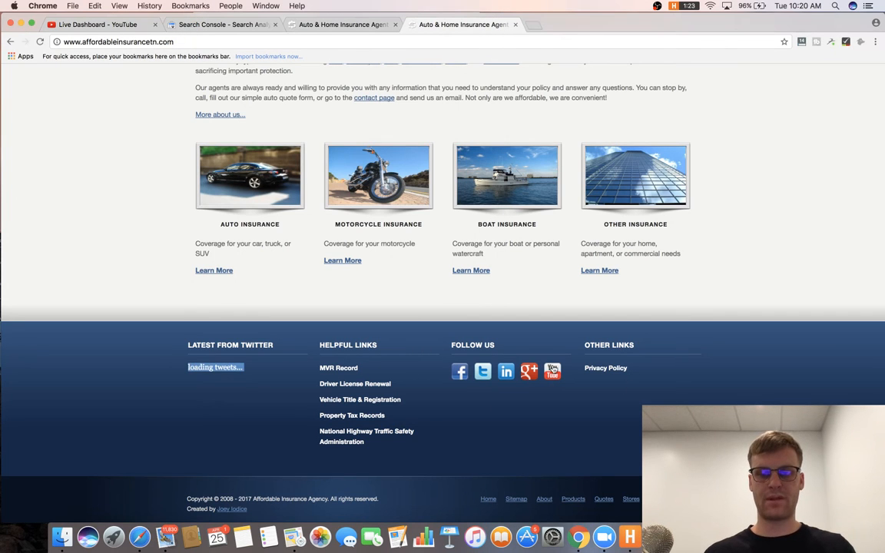
pyautogui.scroll(1, 551, 372)
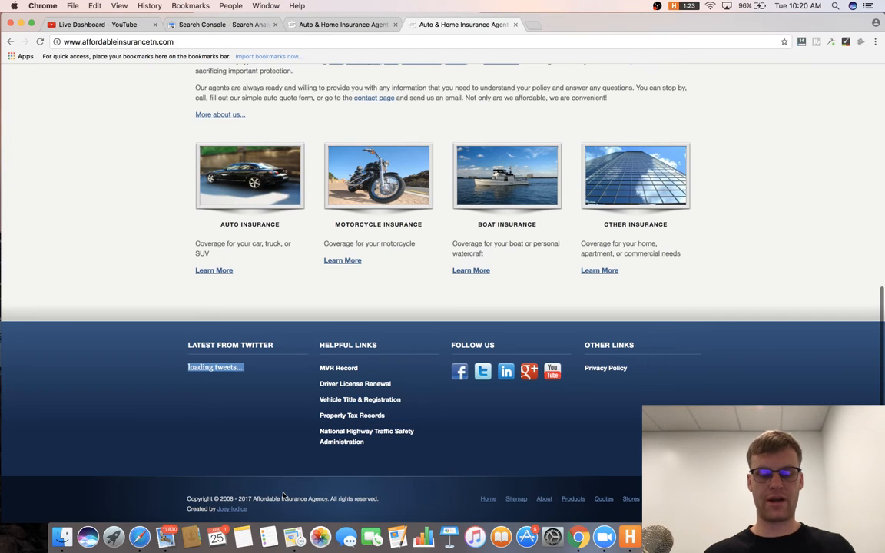
pyautogui.scroll(15, 287, 495)
pyautogui.scroll(-15, 283, 495)
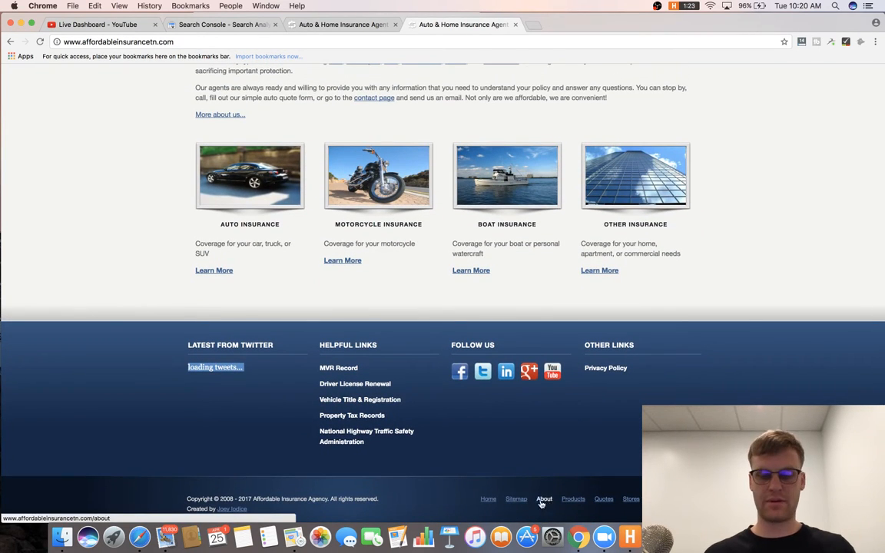
pyautogui.click(525, 501)
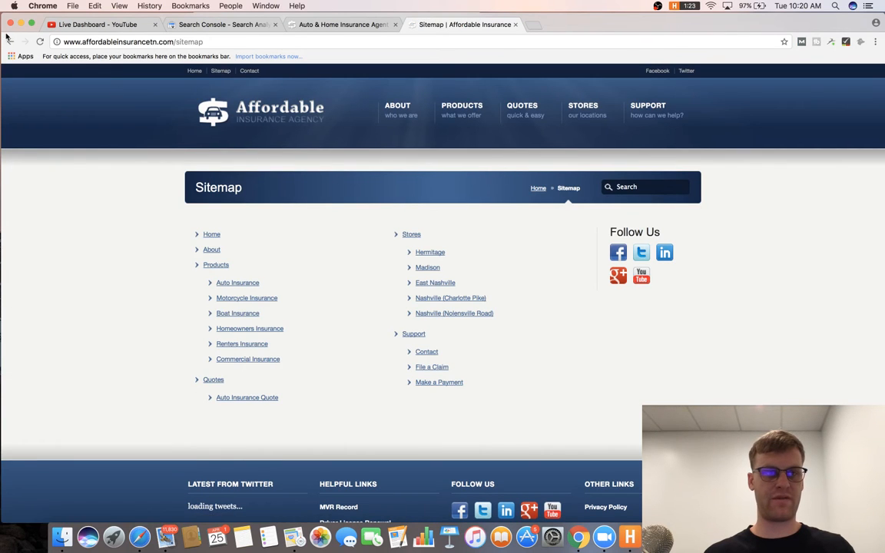
pyautogui.click(10, 41)
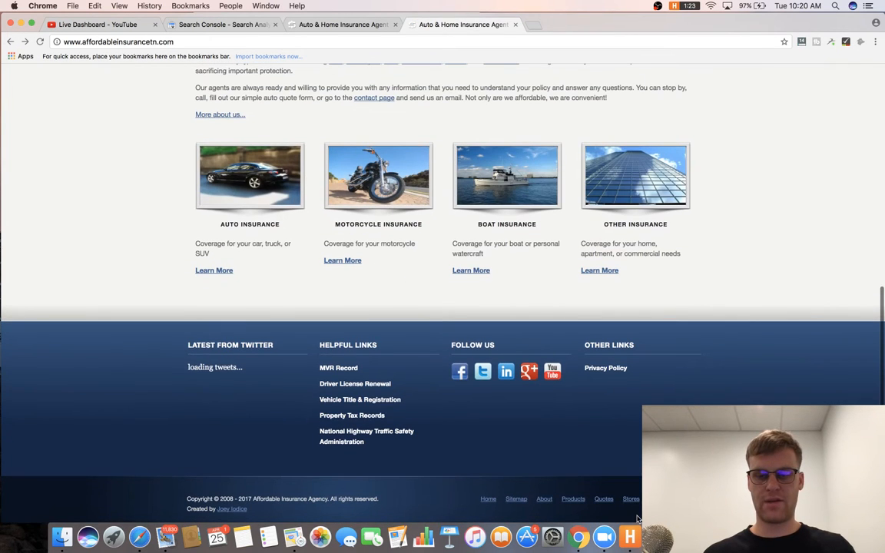
pyautogui.scroll(6, 618, 443)
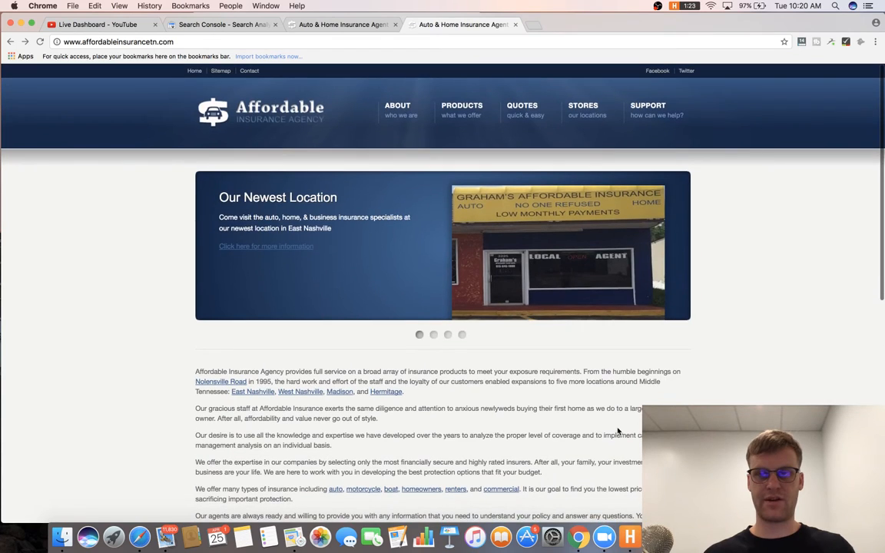
# Delete 'privacy policy and' from item 15 so it reads 'Add TOS in footer'.
pyautogui.scroll(-10, 618, 432)
pyautogui.press('super+Tab')
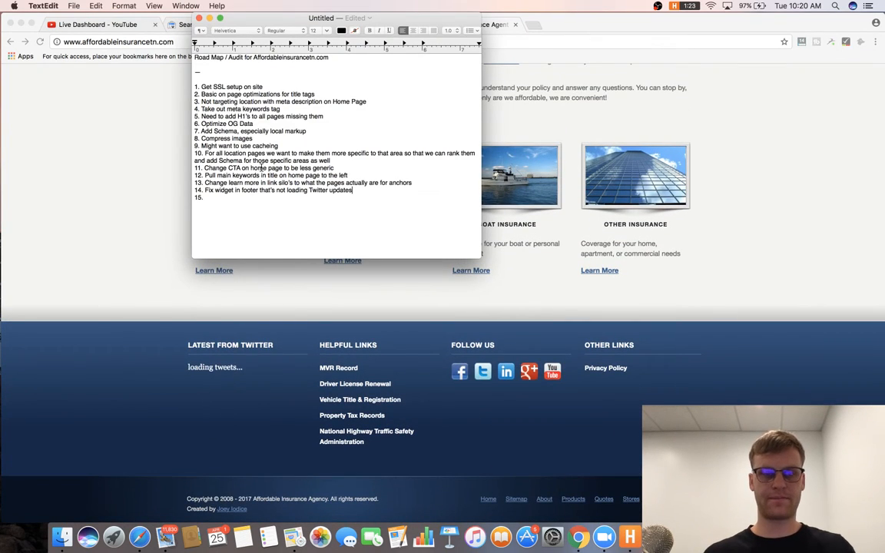
pyautogui.write('ivacy policy and TOS in footer')
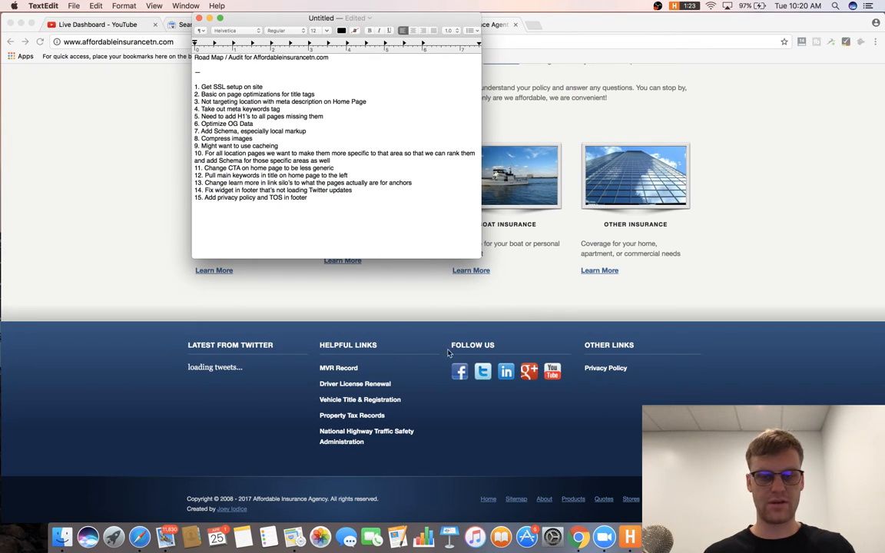
pyautogui.moveTo(269, 198); pyautogui.dragTo(216, 198)
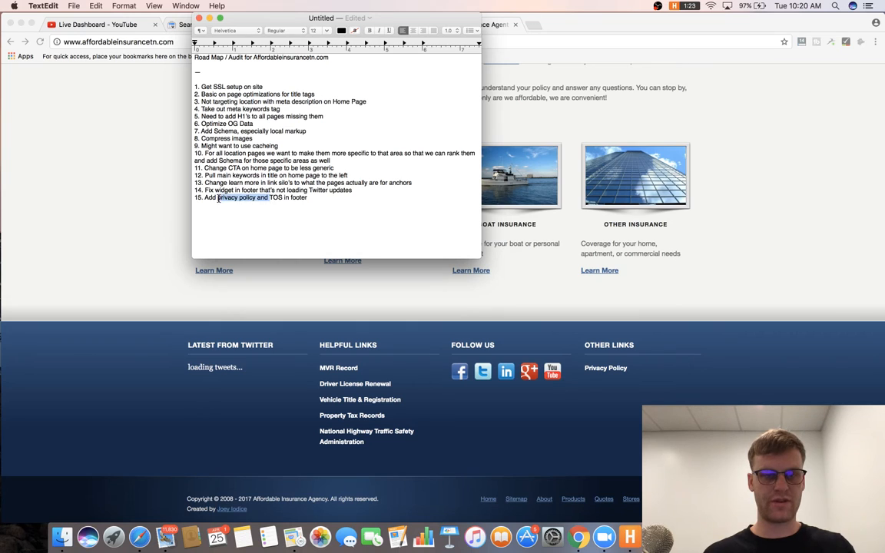
pyautogui.press('BackSpace')
# Begin a new numbered line for item 16 below item 15.
pyautogui.click(336, 198)
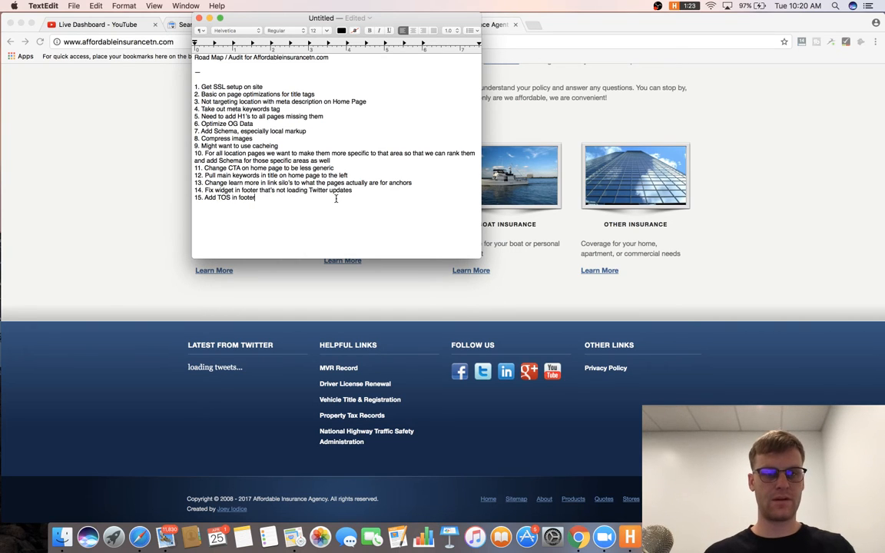
pyautogui.press('Return')
pyautogui.write('16.')
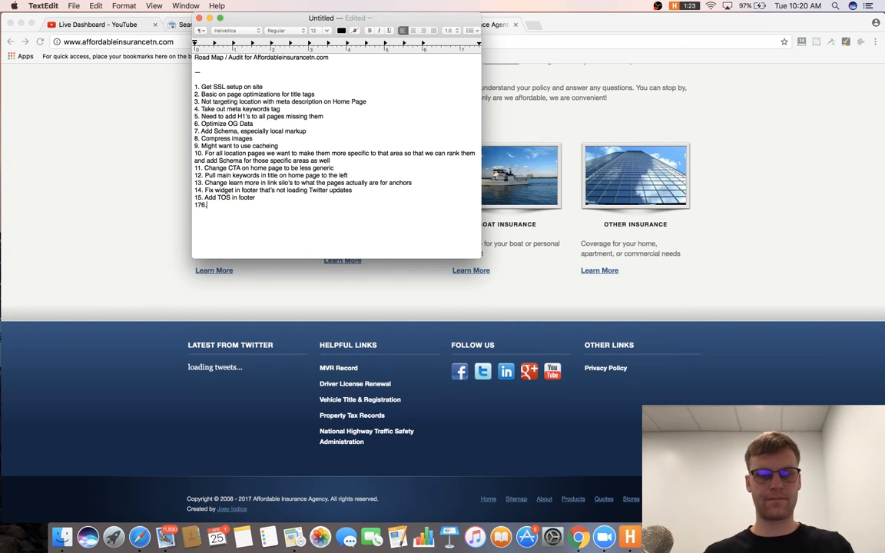
# Copy the insurance site's web address from the Chrome address bar.
pyautogui.click(737, 229)
pyautogui.scroll(10, 742, 230)
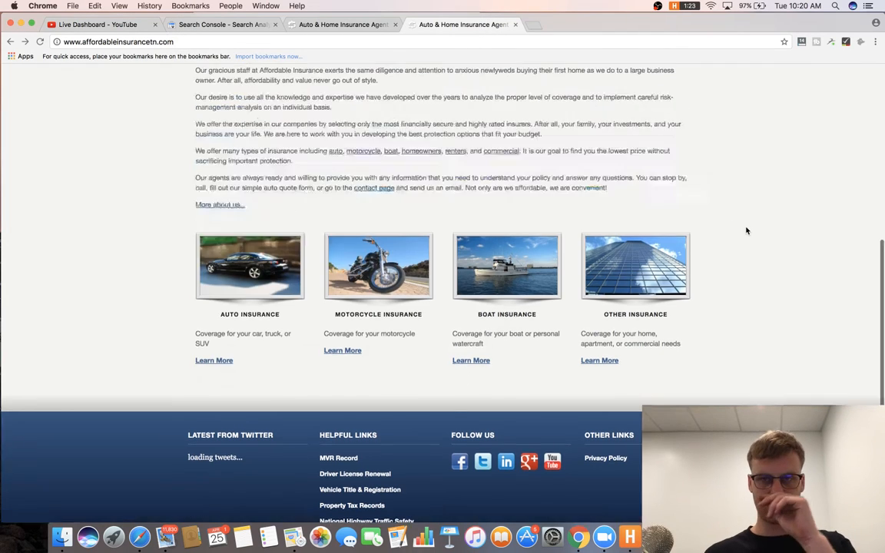
pyautogui.doubleClick(305, 43)
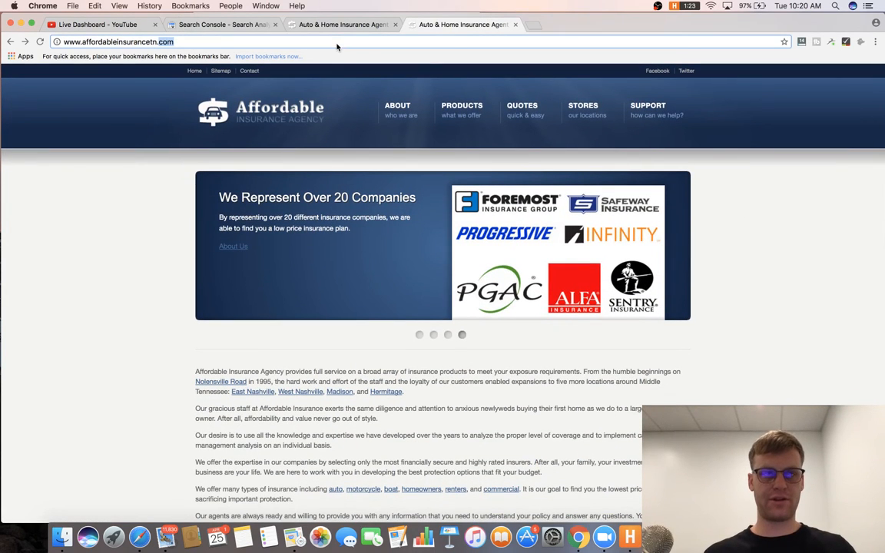
pyautogui.press('super+c')
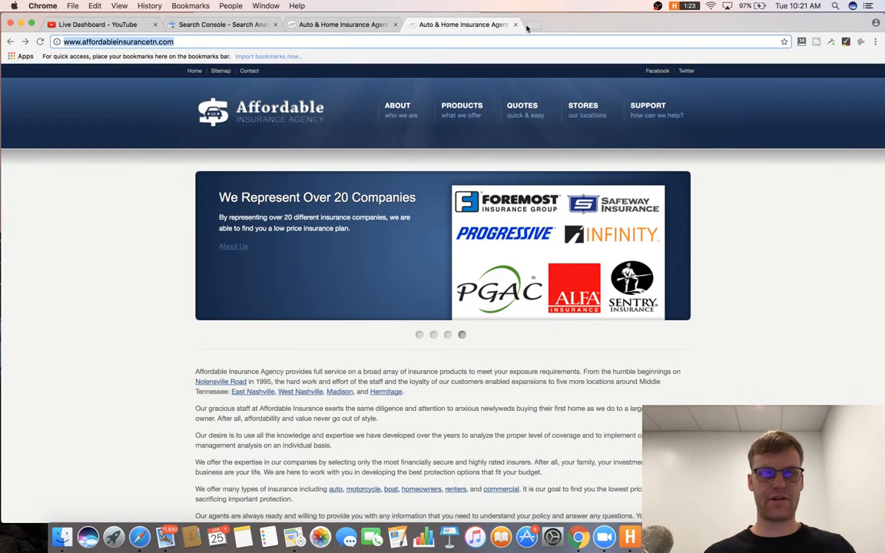
# Load the Ahrefs dashboard in a new tab.
pyautogui.press('super+t')
pyautogui.write('ahref')
pyautogui.press('Return')
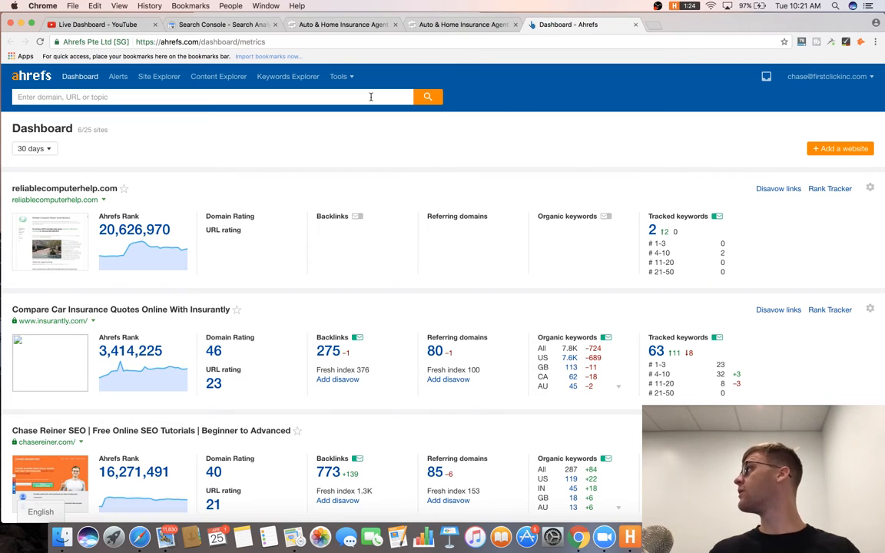
# Run Site Explorer on affordableinsurancetn.com, showing DR 35, 143 backlinks and 18 referring domains.
pyautogui.click(370, 97)
pyautogui.press('super+v')
pyautogui.click(428, 98)
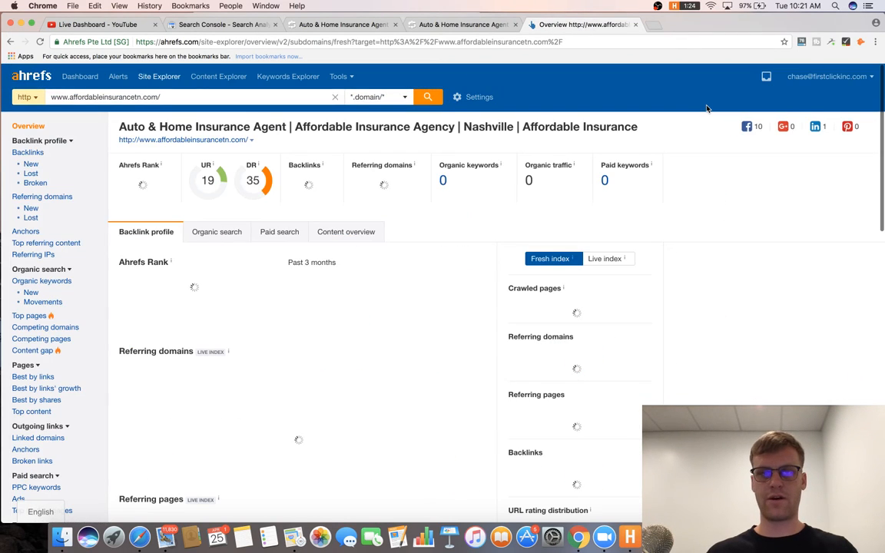
pyautogui.scroll(-2, 707, 108)
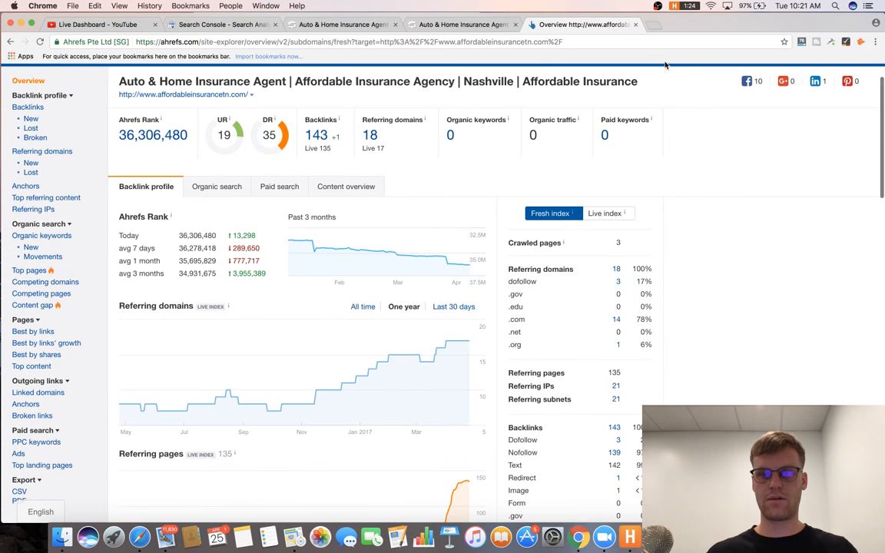
pyautogui.scroll(-3, 415, 150)
pyautogui.scroll(3, 417, 153)
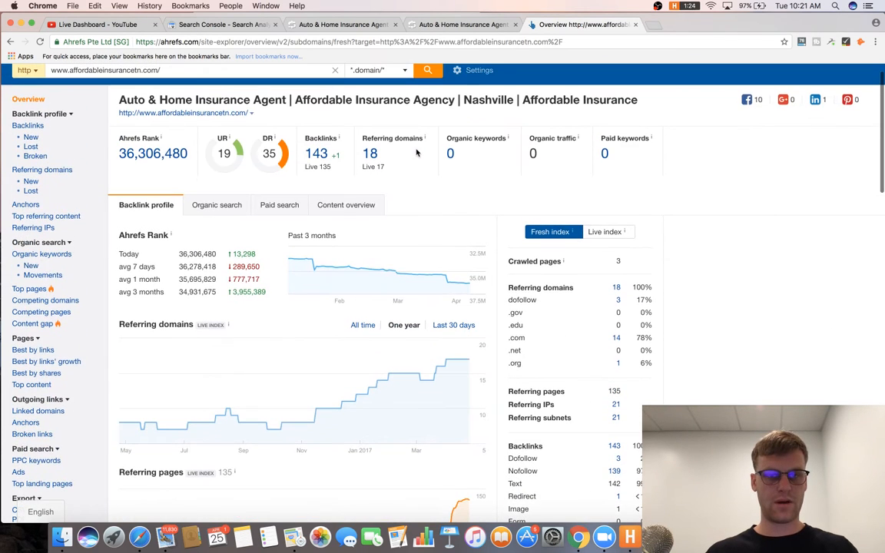
# Check the Organic keywords and New organic keywords reports, which show no results.
pyautogui.click(48, 254)
pyautogui.scroll(-1, 368, 244)
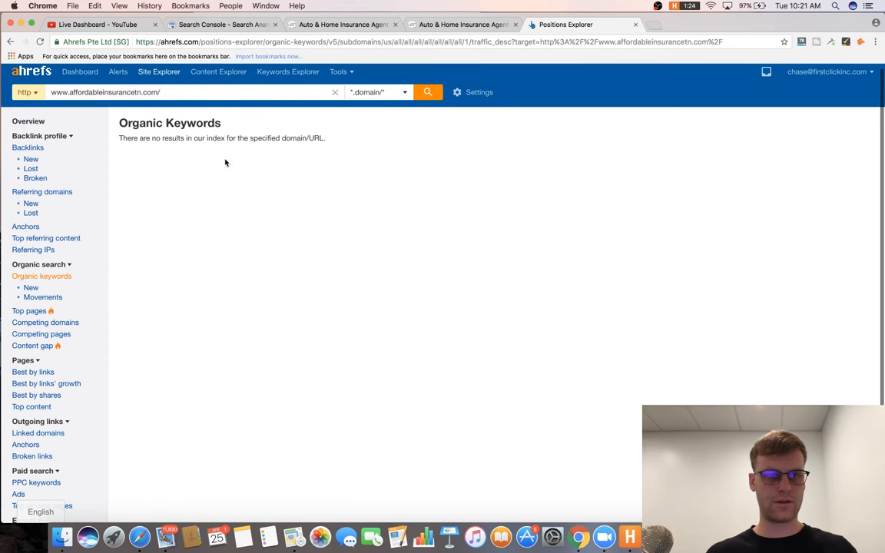
pyautogui.click(423, 92)
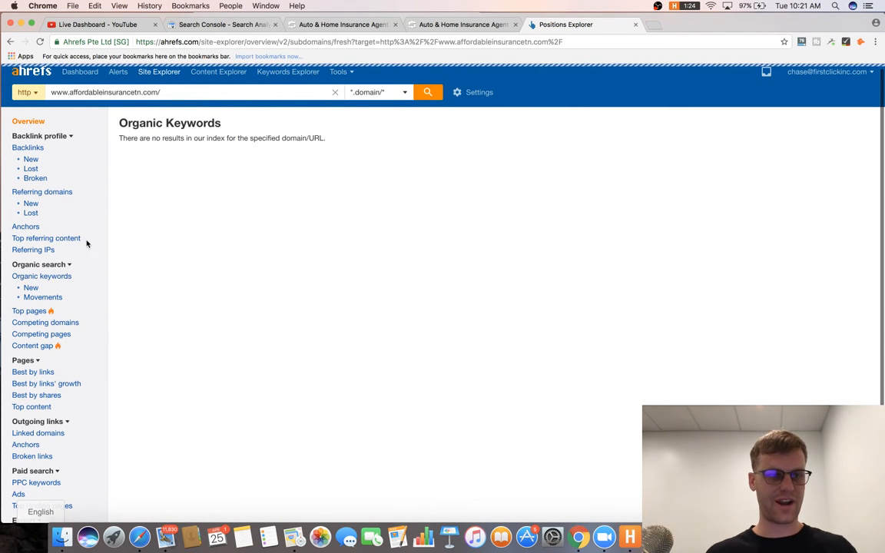
pyautogui.click(44, 296)
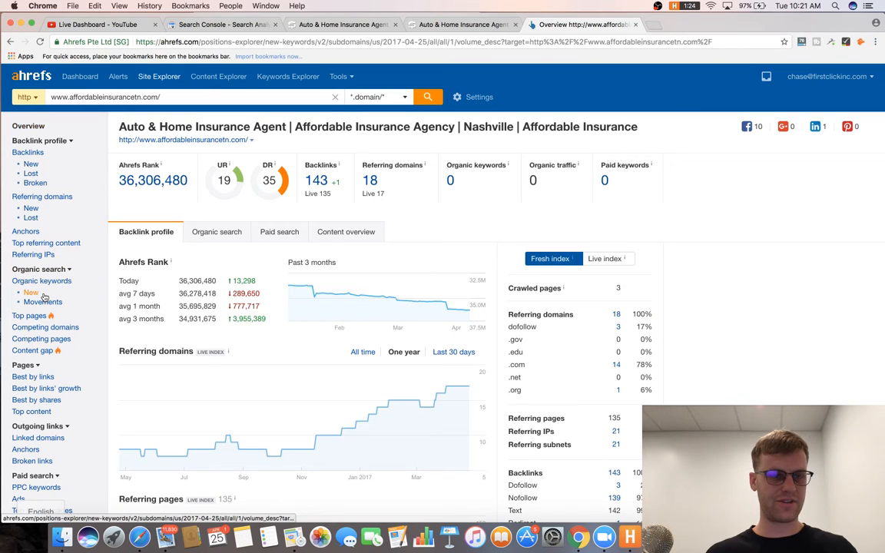
pyautogui.scroll(-2, 63, 377)
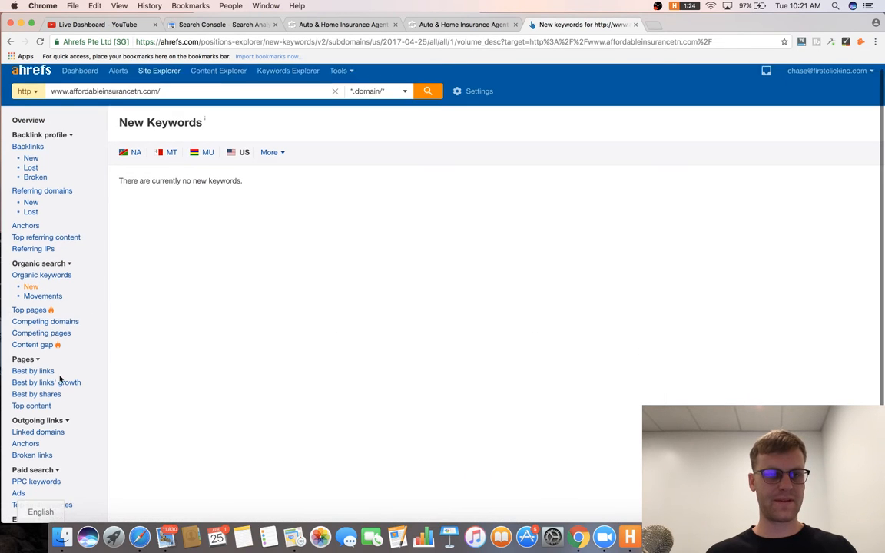
pyautogui.scroll(2, 67, 327)
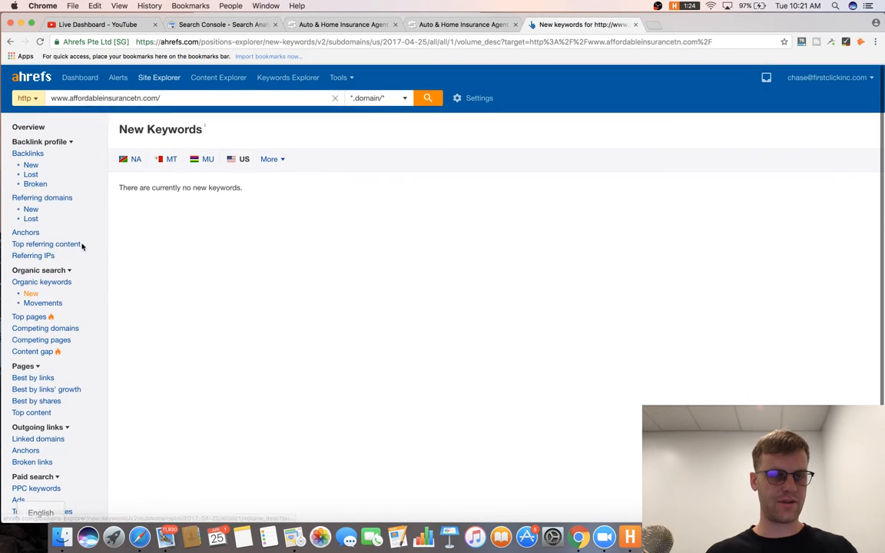
pyautogui.scroll(-2, 87, 264)
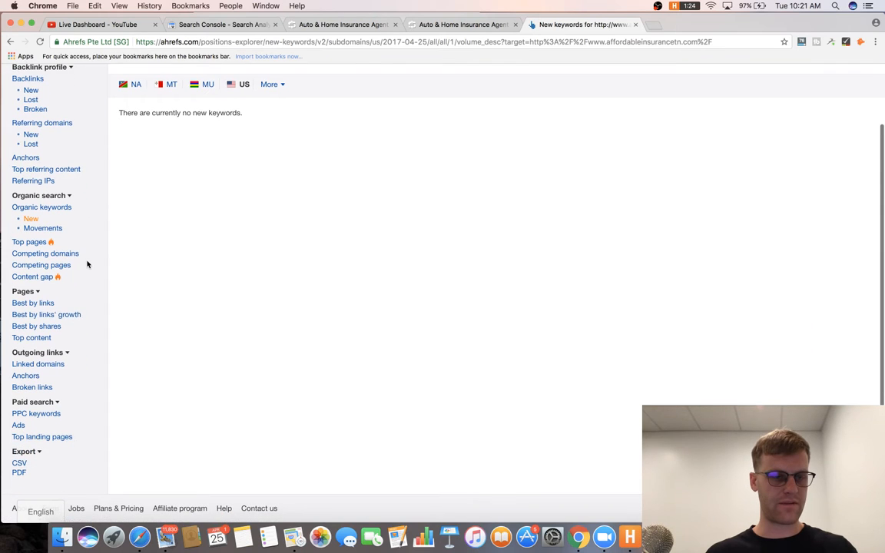
pyautogui.scroll(2, 67, 226)
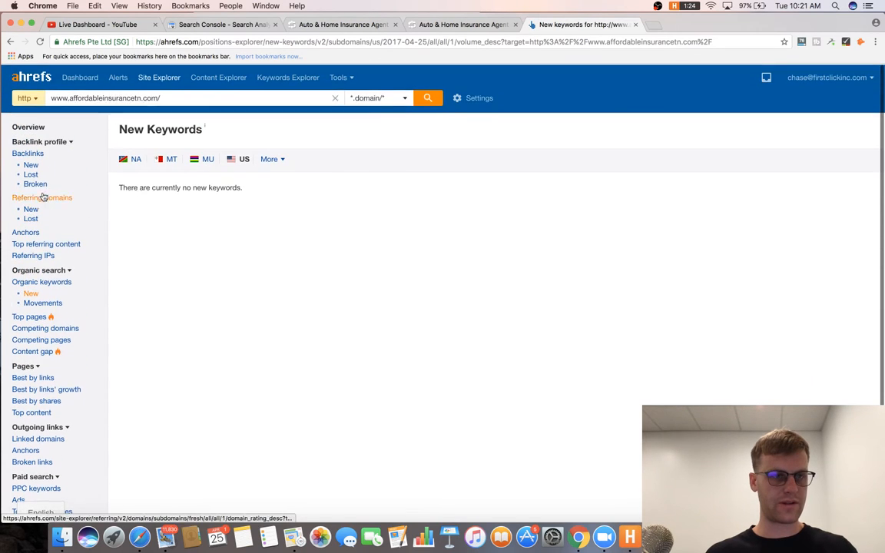
pyautogui.click(61, 281)
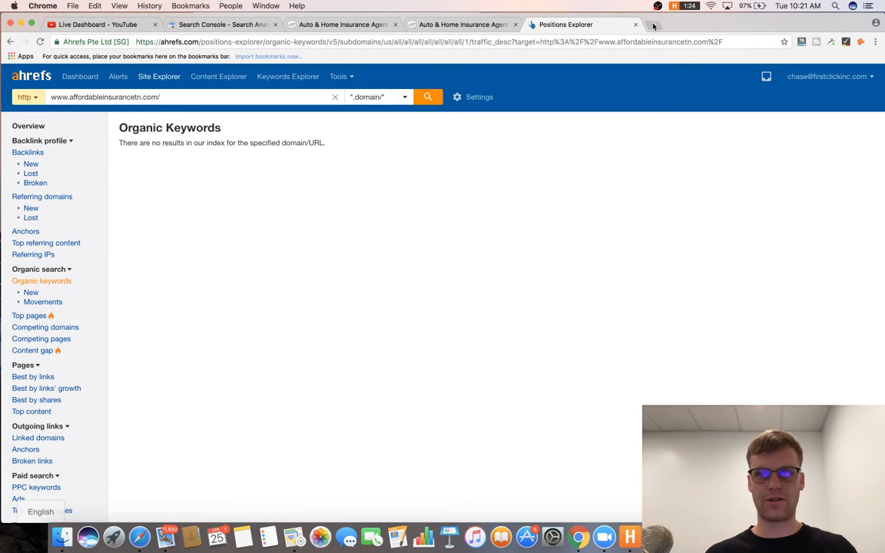
pyautogui.press('super+t')
# Run a SEMrush domain overview for affordableinsurancetn.com.
pyautogui.write('semrush.com')
pyautogui.press('Return')
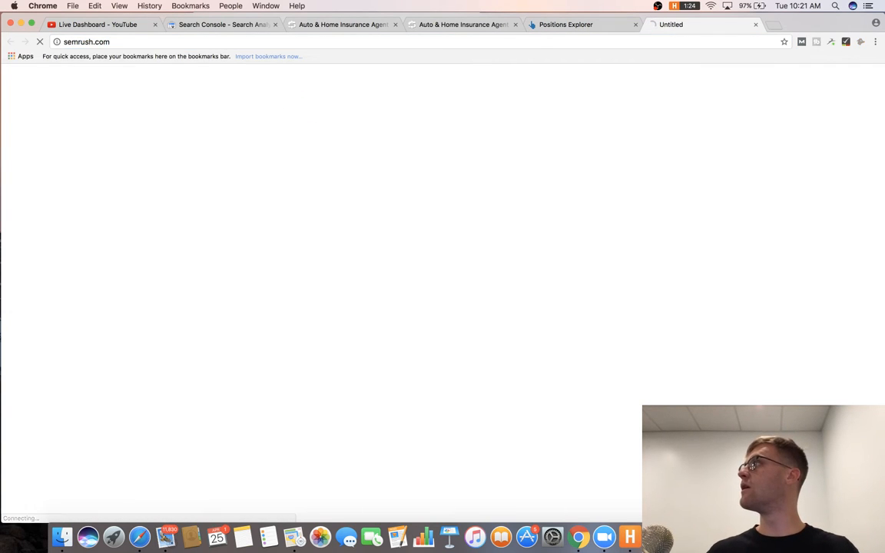
pyautogui.write('http://www.affordableinsurancetn.com/')
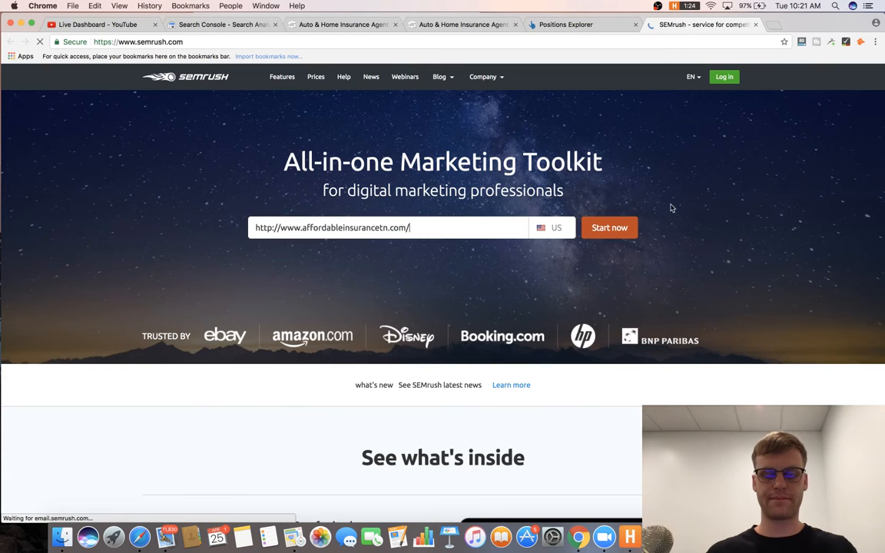
pyautogui.click(610, 227)
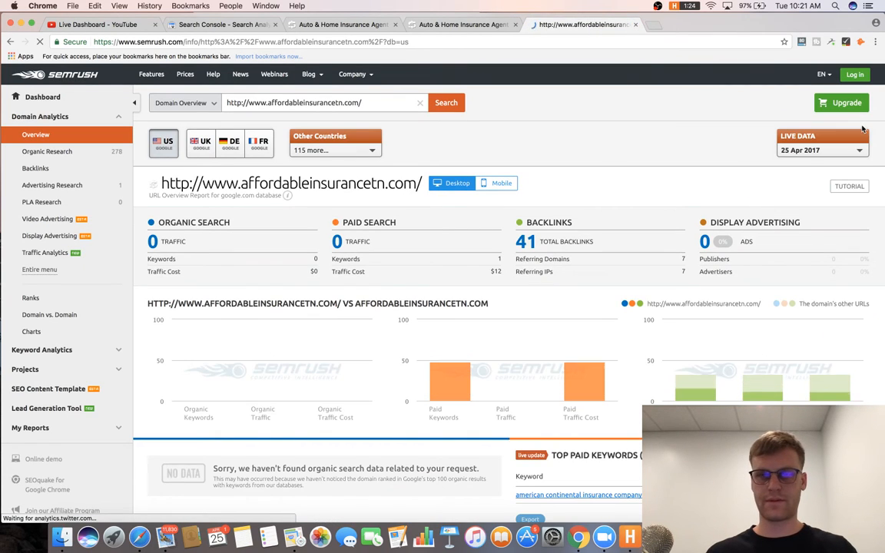
# Review Organic Search Positions, selecting 'affordable insurance' and 'auto insurance in nashville tn'.
pyautogui.click(74, 156)
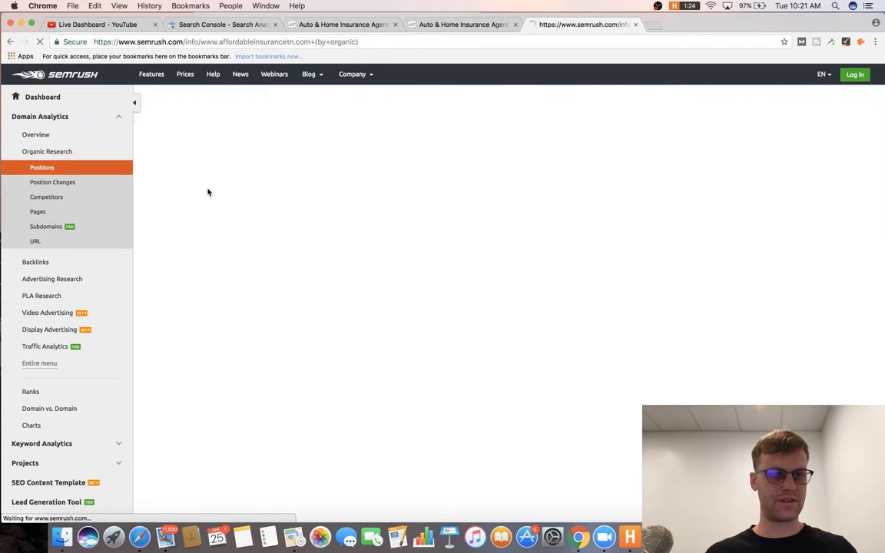
pyautogui.scroll(-1, 395, 273)
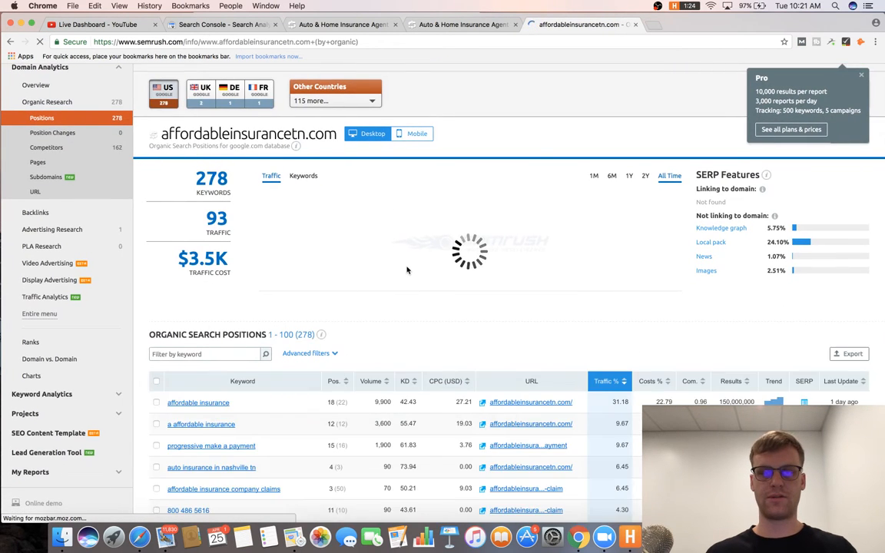
pyautogui.scroll(-2, 405, 266)
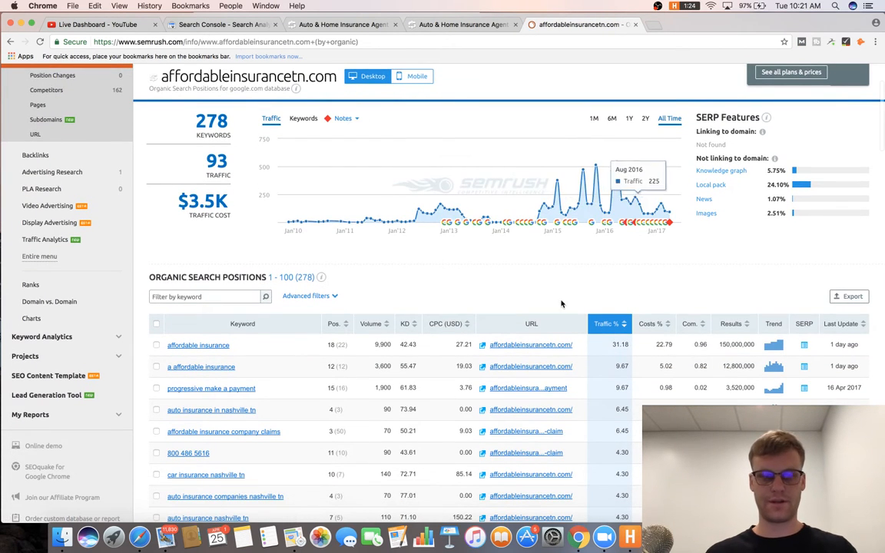
pyautogui.scroll(-2, 336, 243)
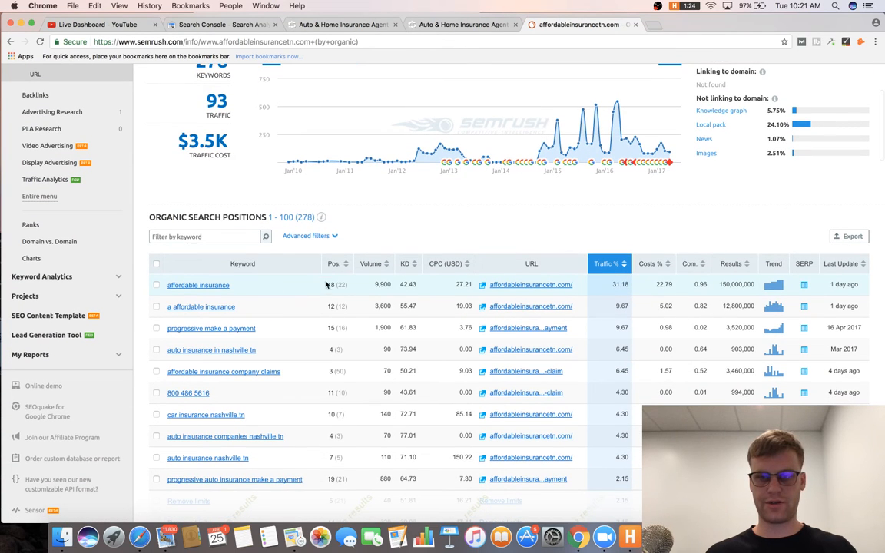
pyautogui.tripleClick(318, 286)
pyautogui.scroll(-1, 405, 282)
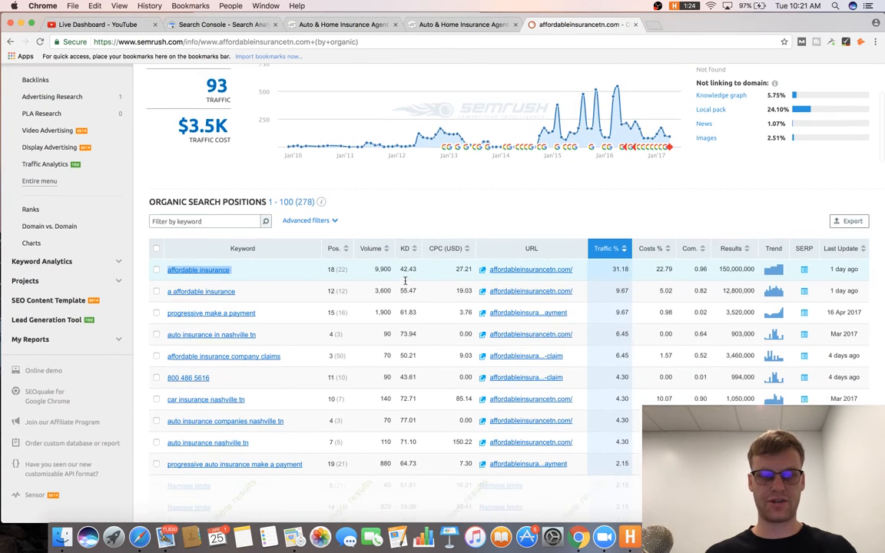
pyautogui.tripleClick(246, 329)
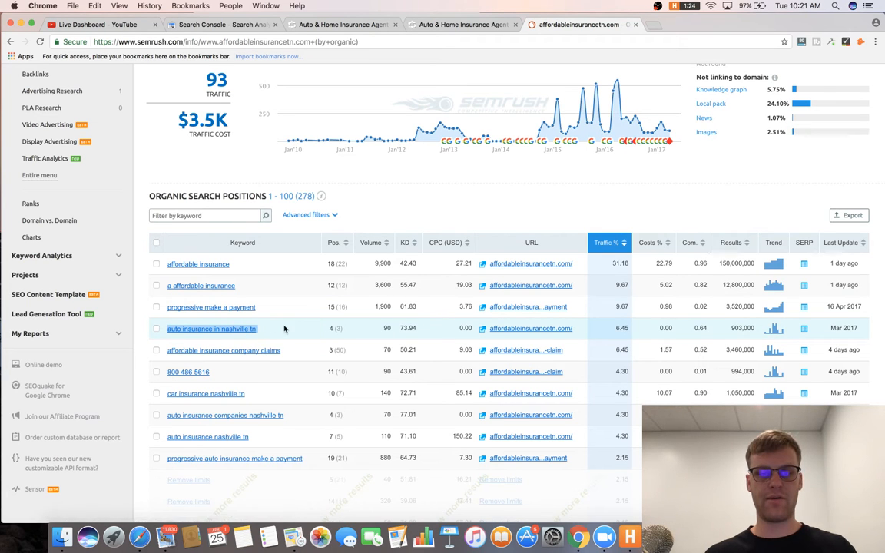
# Pick out the top keyword 'affordable insurance', ranking 18th.
pyautogui.scroll(5, 422, 252)
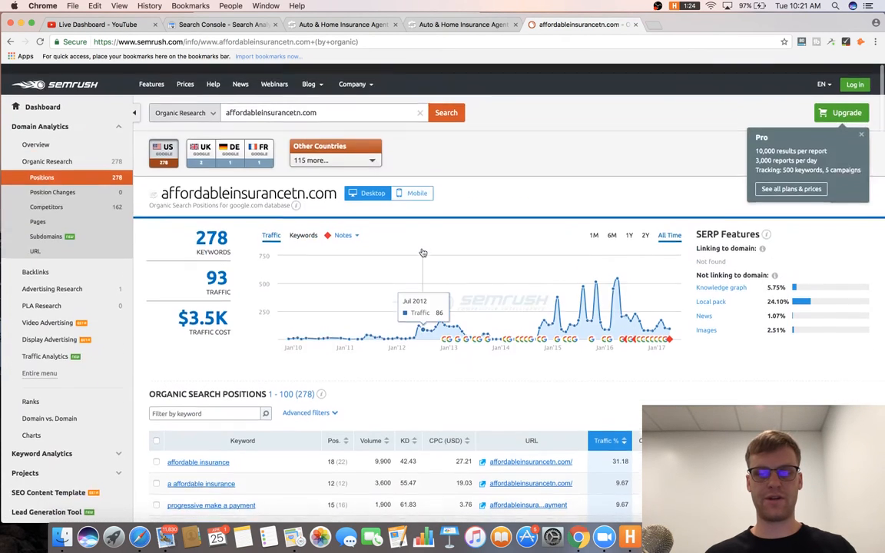
pyautogui.scroll(-8, 421, 252)
pyautogui.scroll(8, 422, 252)
pyautogui.scroll(5, 476, 153)
pyautogui.click(503, 24)
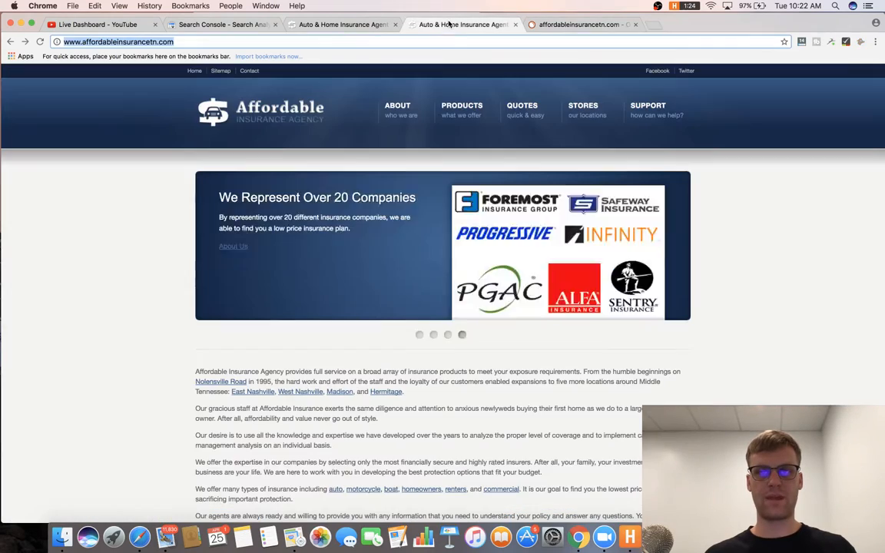
pyautogui.click(566, 26)
pyautogui.scroll(-3, 329, 396)
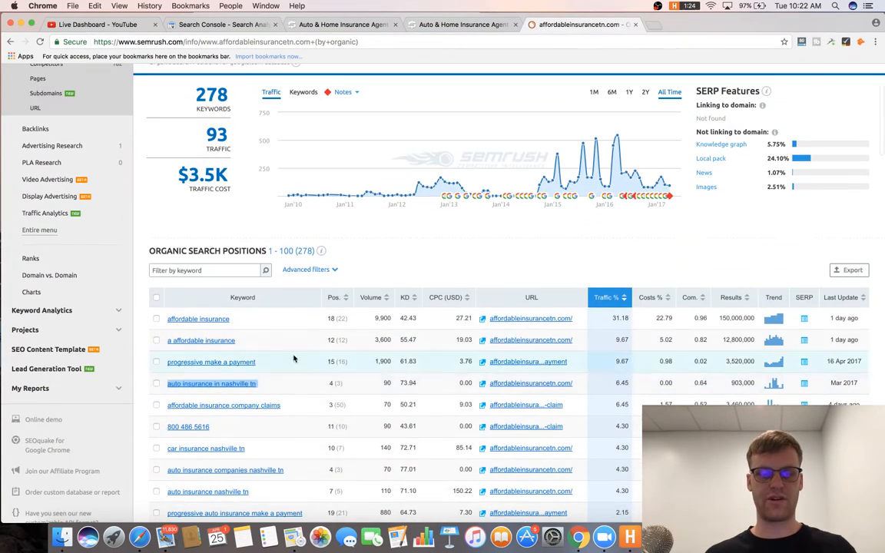
pyautogui.tripleClick(278, 328)
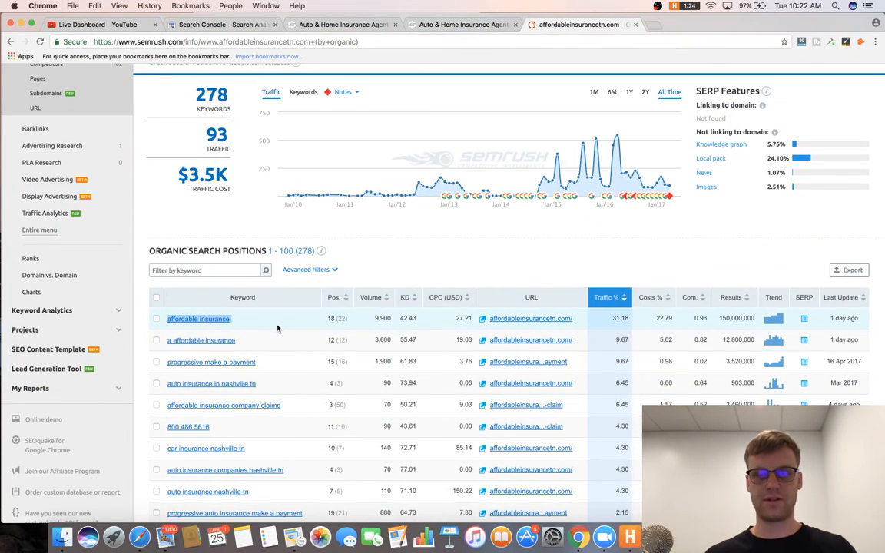
pyautogui.press('super+Tab')
# Write item 16: map pages to keywords, add a Nashville location page, target 'affordable insurance' on home page.
pyautogui.write('We wa')
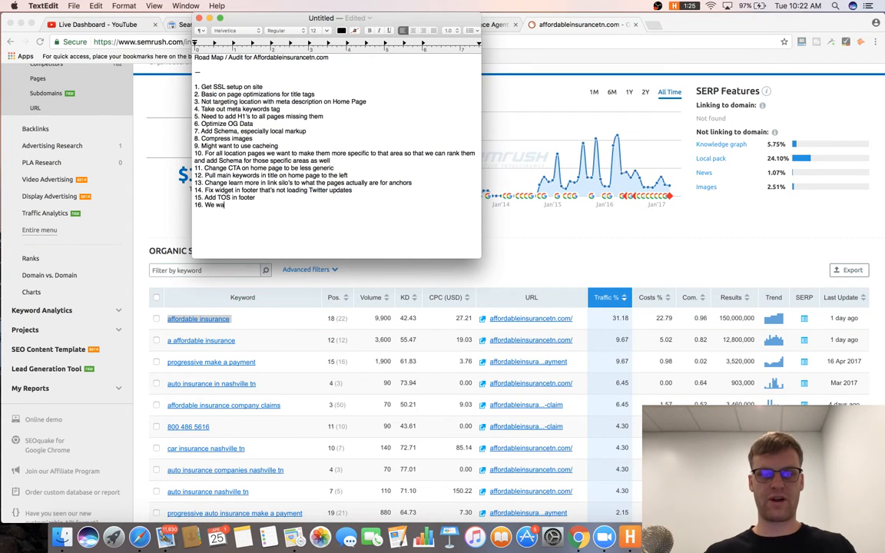
pyautogui.write('nt to d')
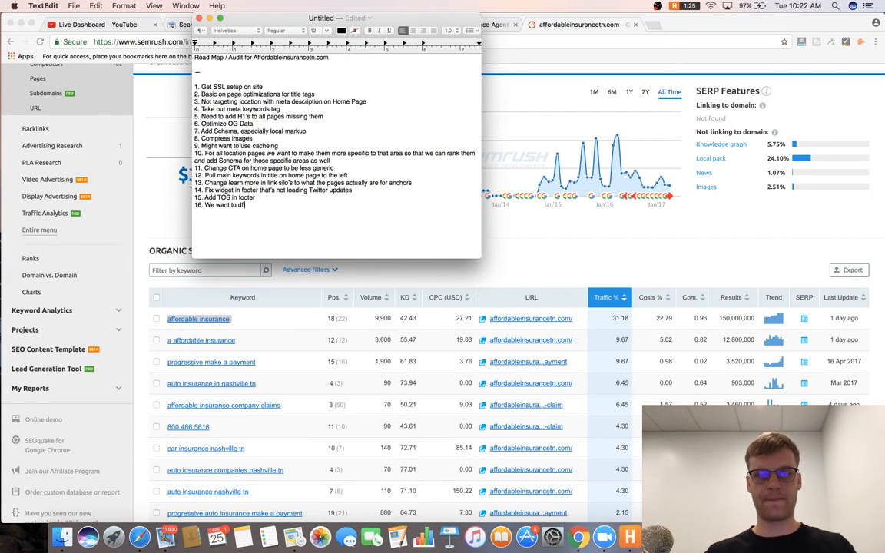
pyautogui.write('igure out what pa')
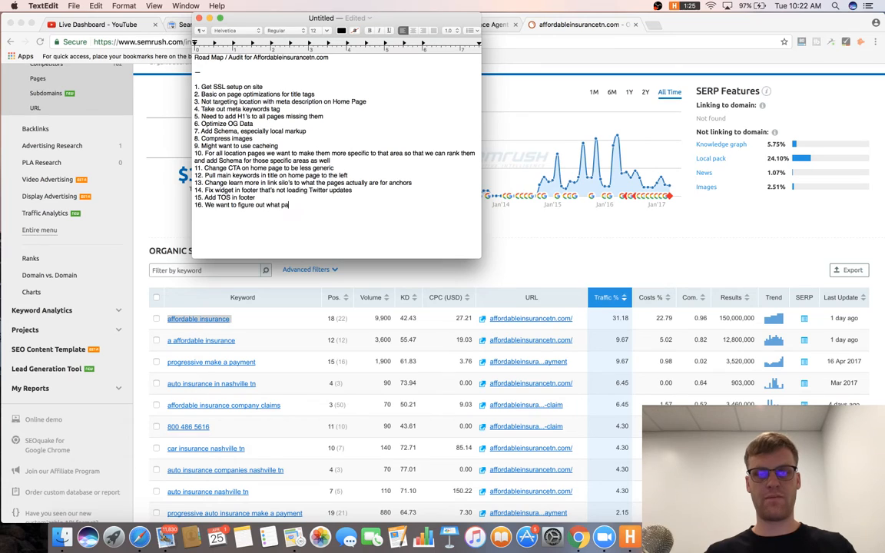
pyautogui.write('ges we want to ta')
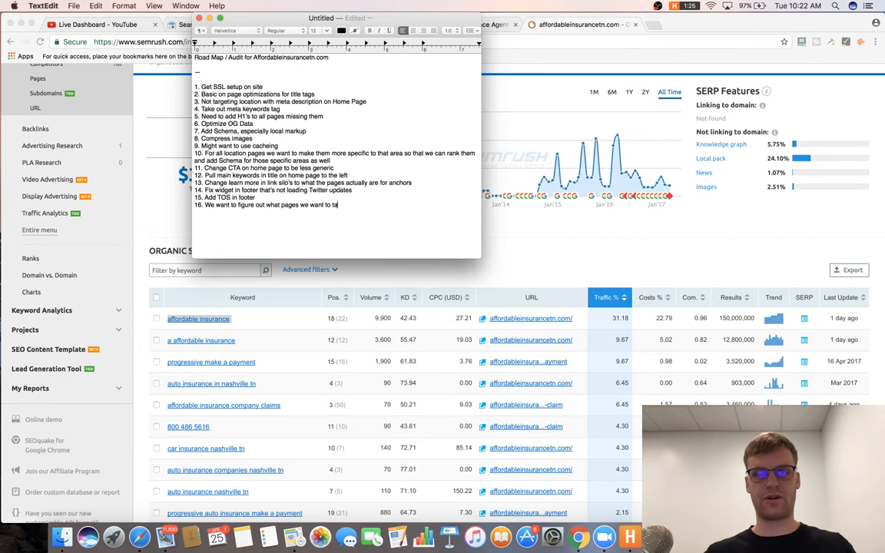
pyautogui.write('rget with what ke')
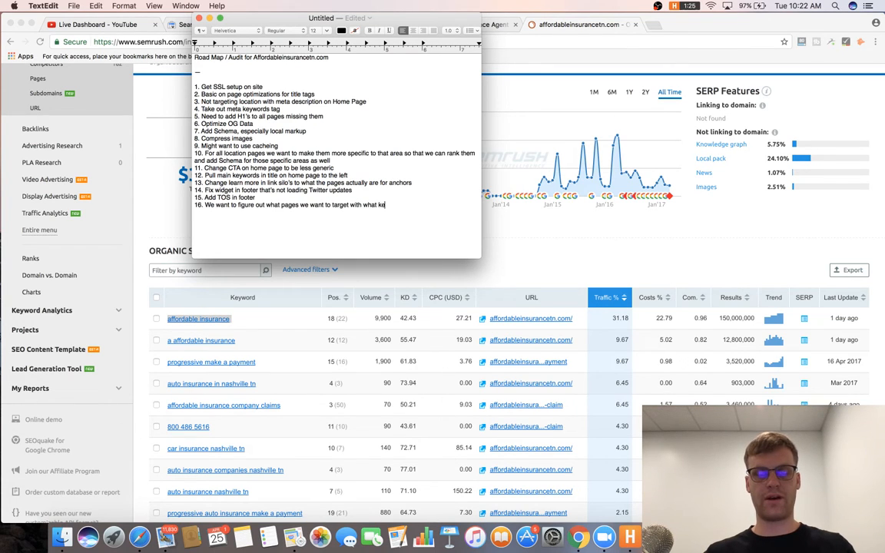
pyautogui.write('ywords. It')
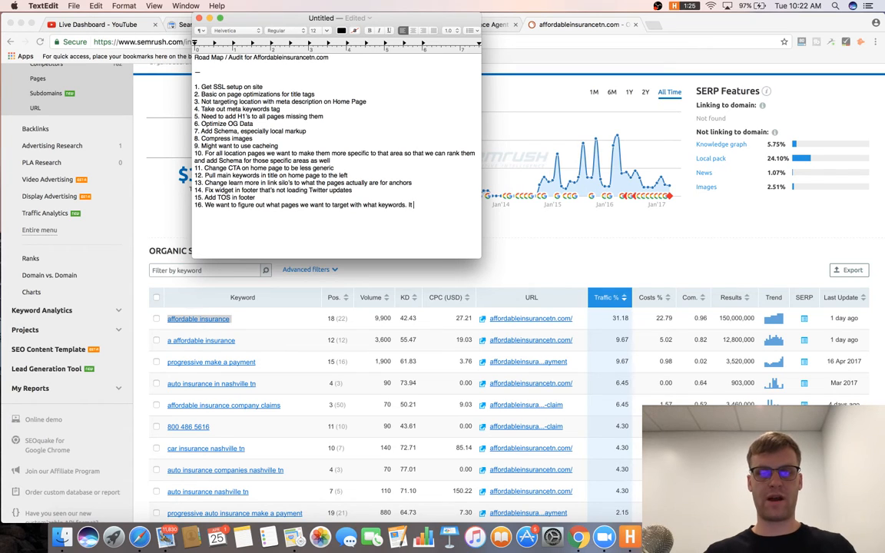
pyautogui.write(' might be be')
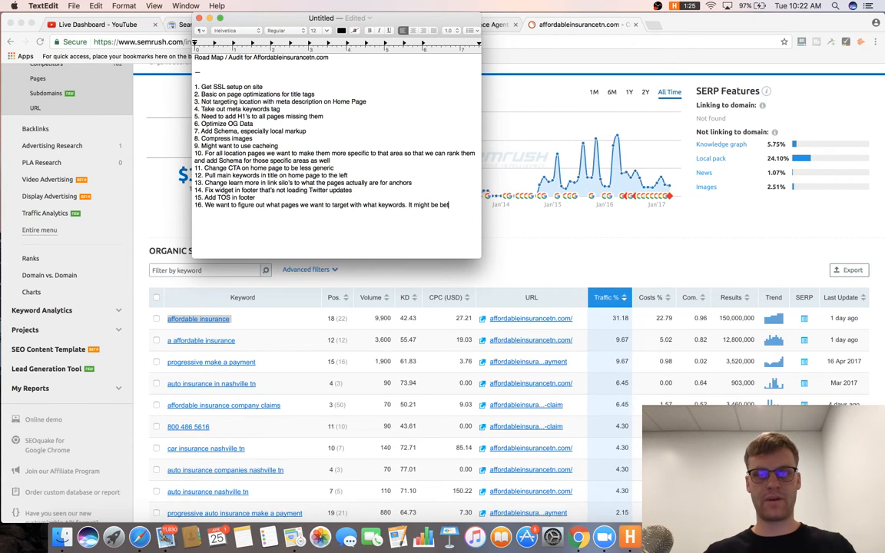
pyautogui.write('tter to create ')
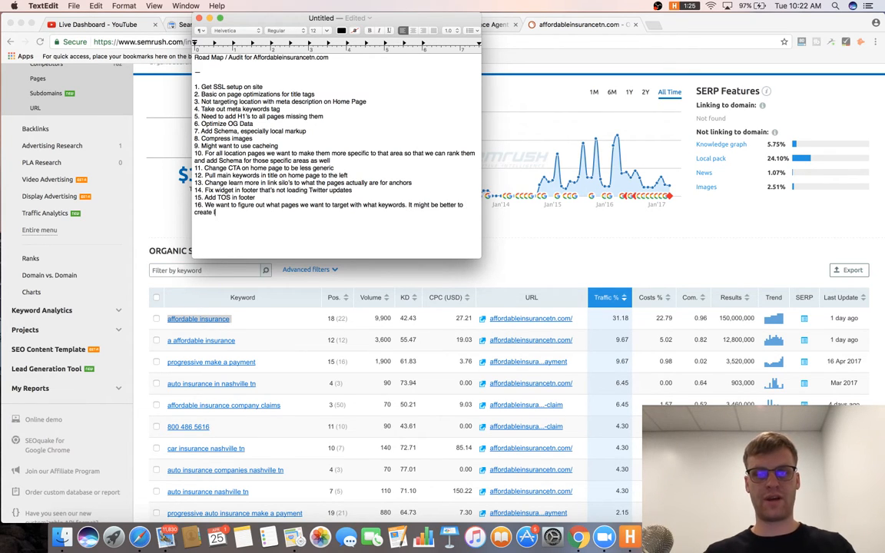
pyautogui.write('location page for Nashville a')
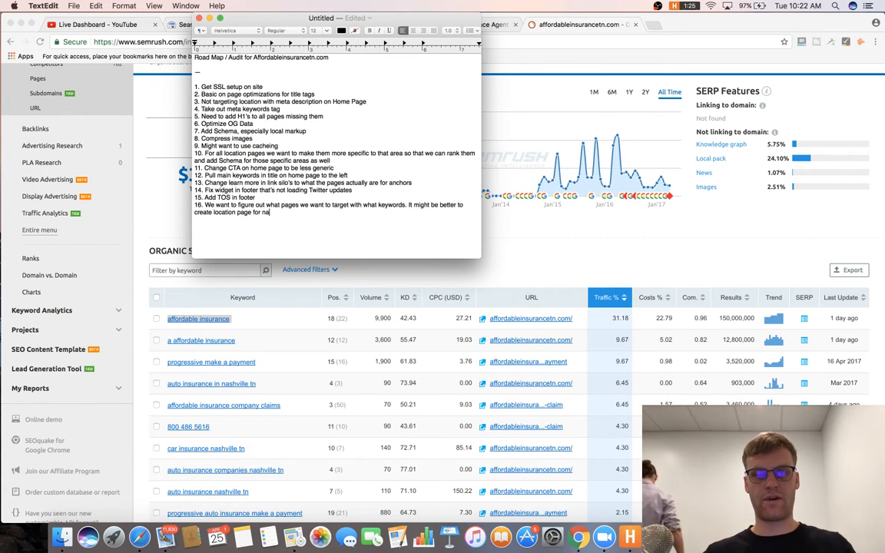
pyautogui.write('nd ')
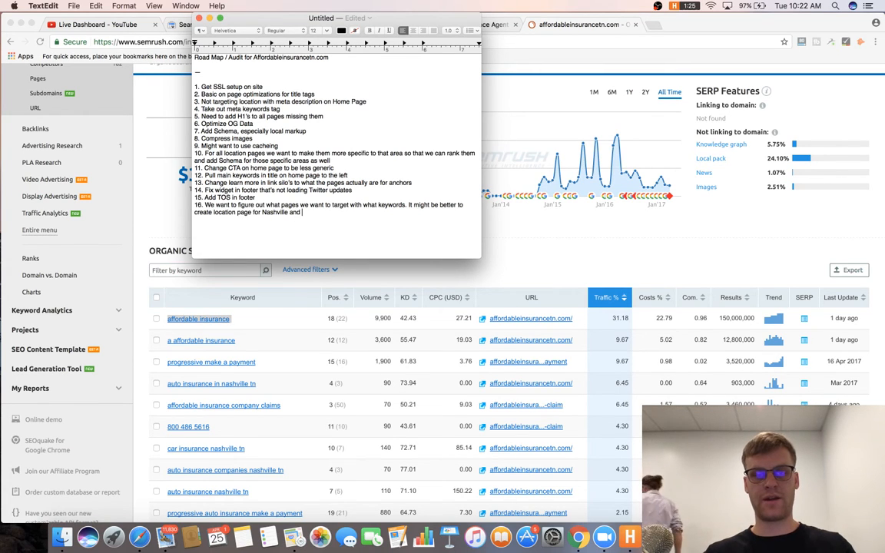
pyautogui.write('target home ')
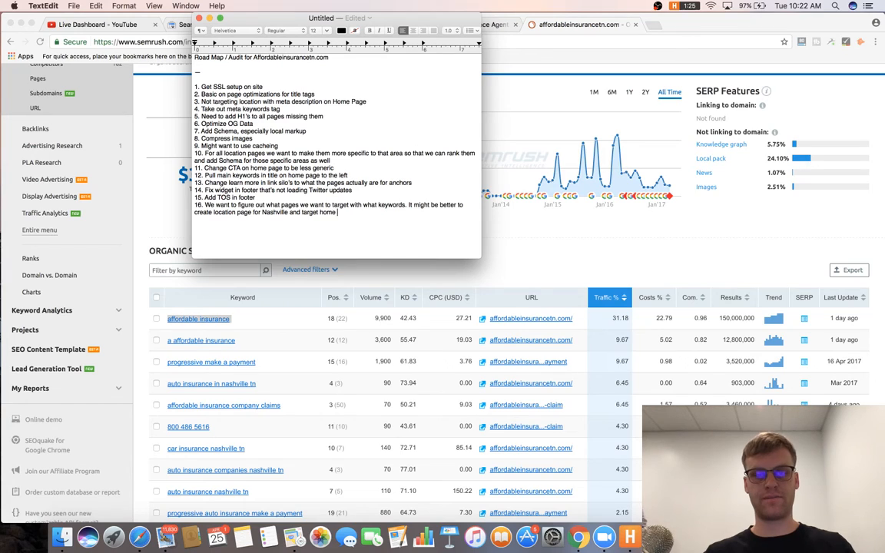
pyautogui.write('page for afforda')
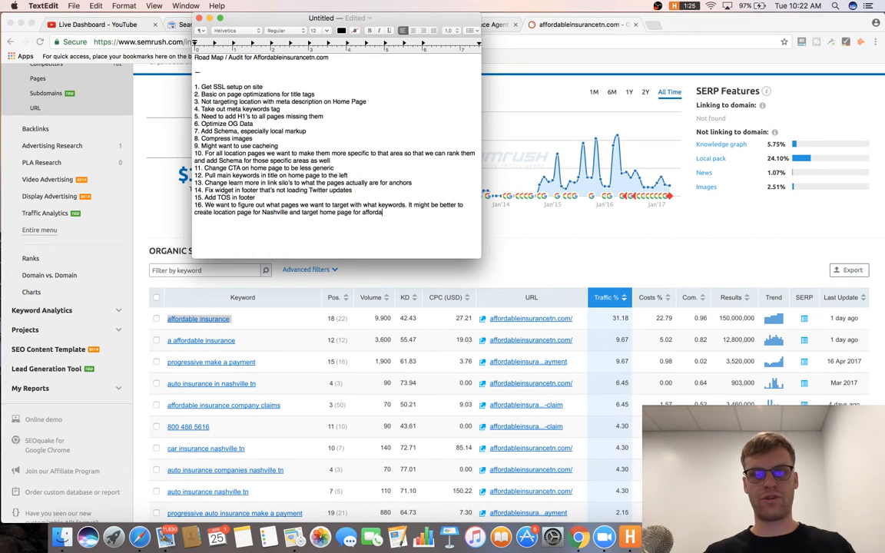
pyautogui.write('ble insurance sinc')
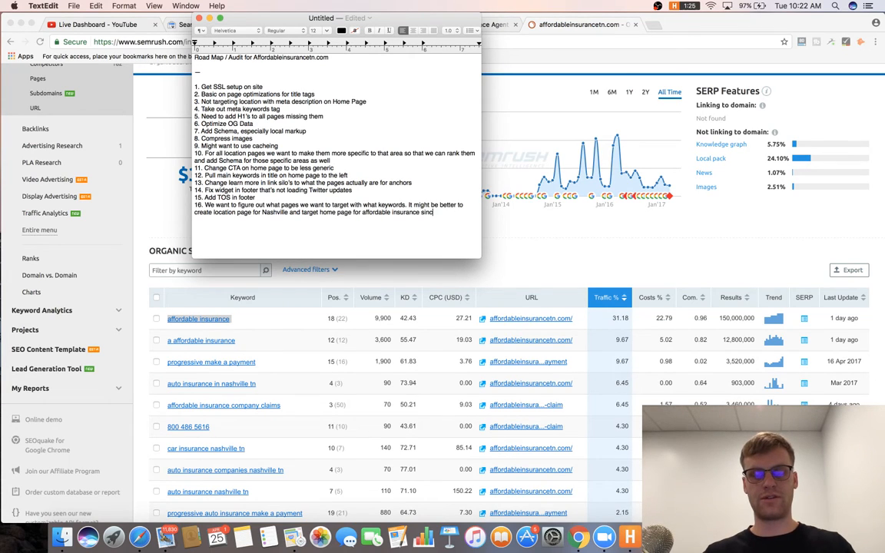
pyautogui.write('e we ar')
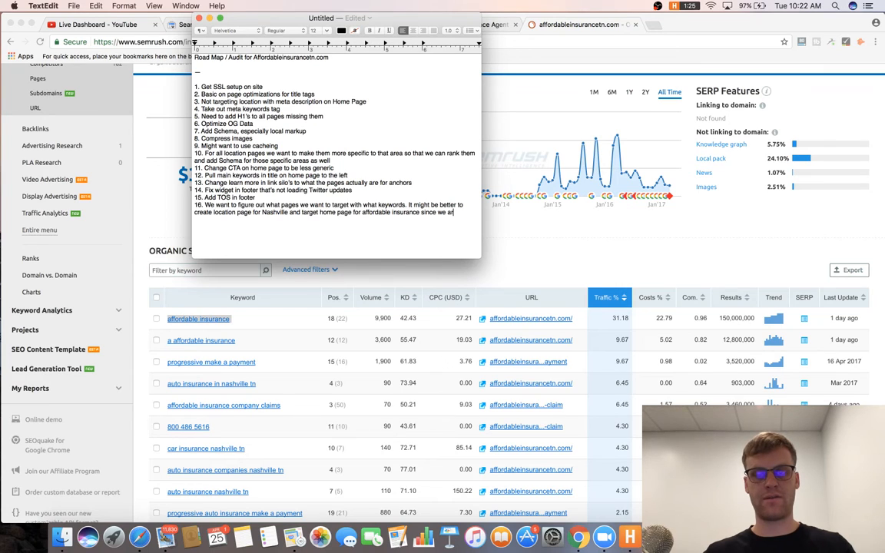
pyautogui.write('e already ranking ')
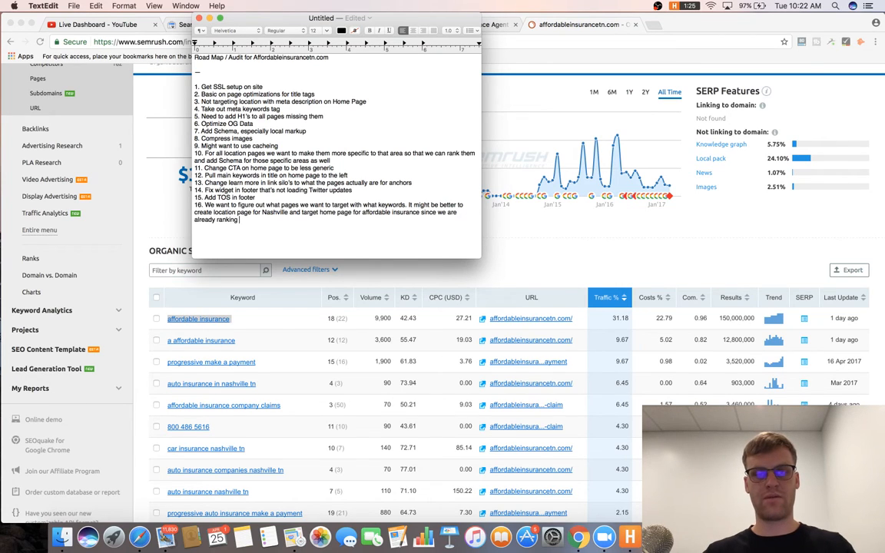
pyautogui.write('decently for that.')
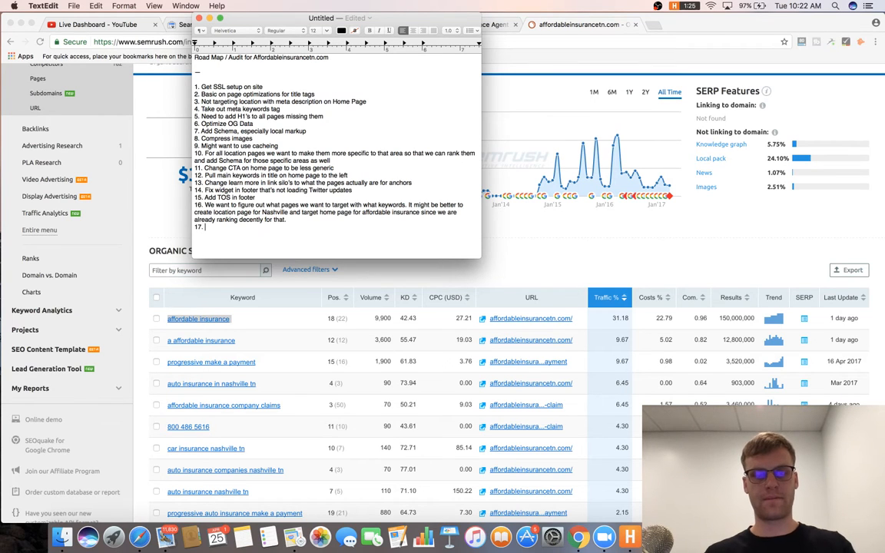
# Close the duplicate affordableinsurancetn.com tab and scroll down the home page.
pyautogui.click(491, 222)
pyautogui.click(600, 25)
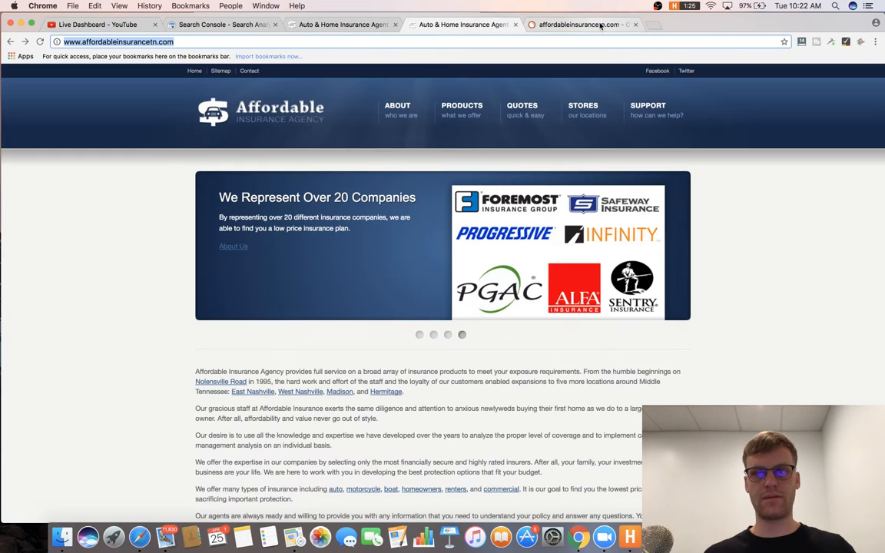
pyautogui.middleClick(600, 26)
pyautogui.scroll(-10, 453, 153)
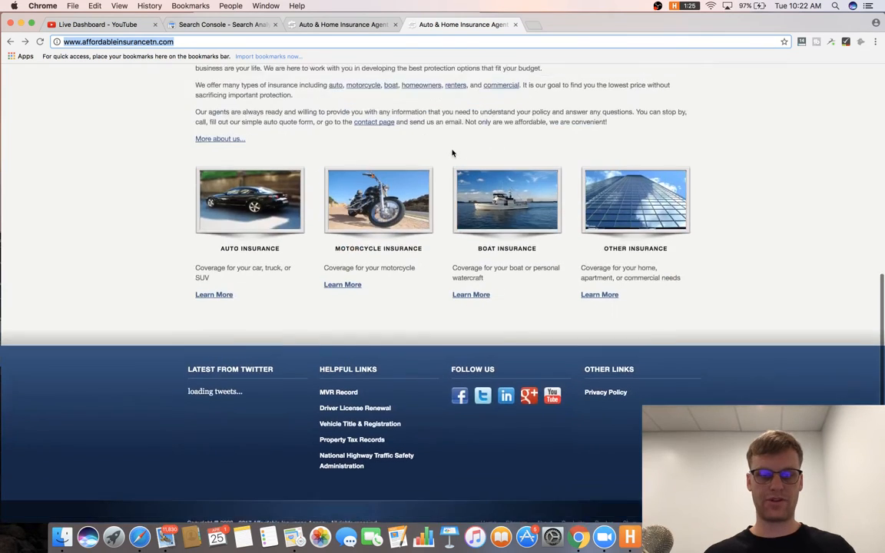
pyautogui.scroll(-1, 453, 153)
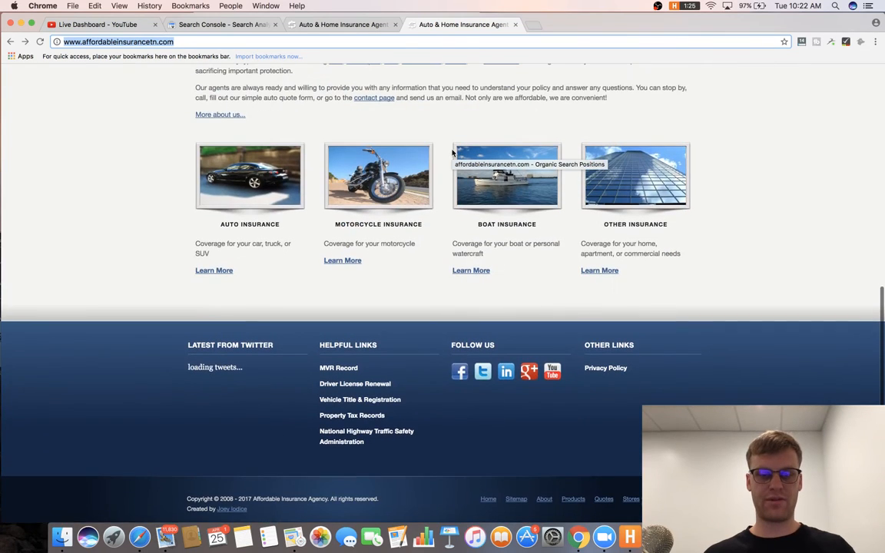
# Open the Auto Insurance page and select its 'Affordable Auto Insurance' heading.
pyautogui.click(239, 182)
pyautogui.scroll(-3, 360, 209)
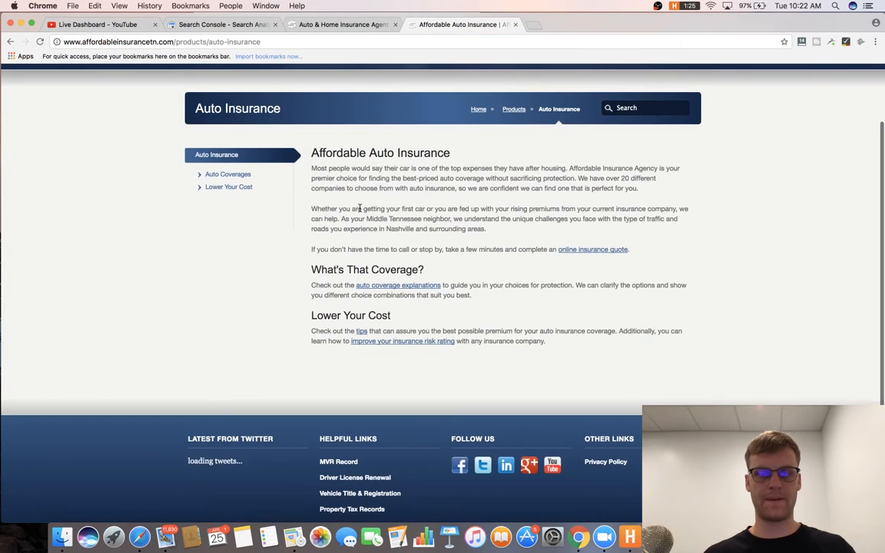
pyautogui.scroll(2, 359, 208)
pyautogui.tripleClick(405, 204)
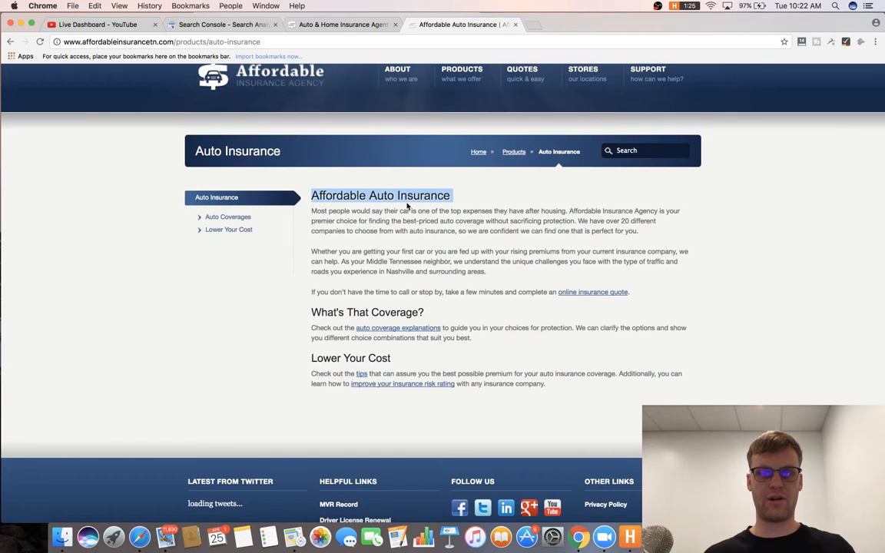
pyautogui.click(452, 262)
pyautogui.press('super+Tab')
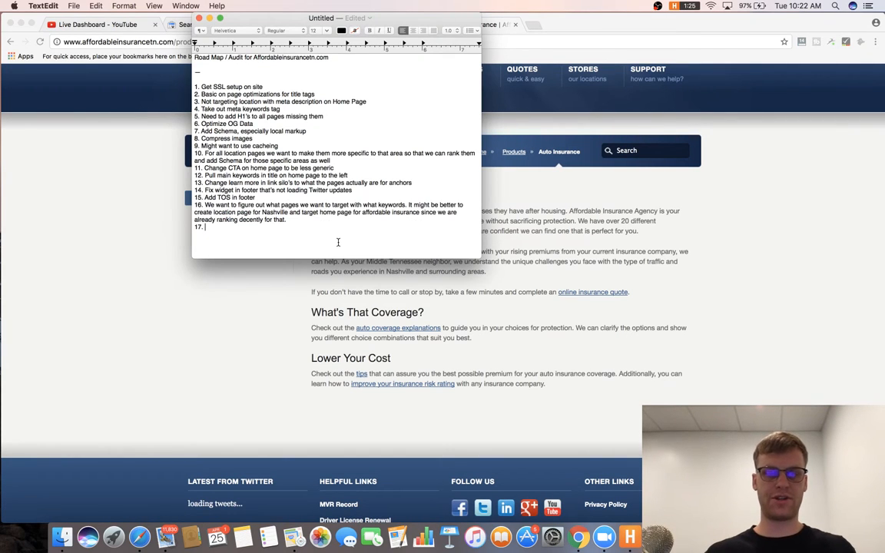
# Write item 17 with the auto-insurance page URL, recommending more content, media and CTA's.
pyautogui.write('For pages lik')
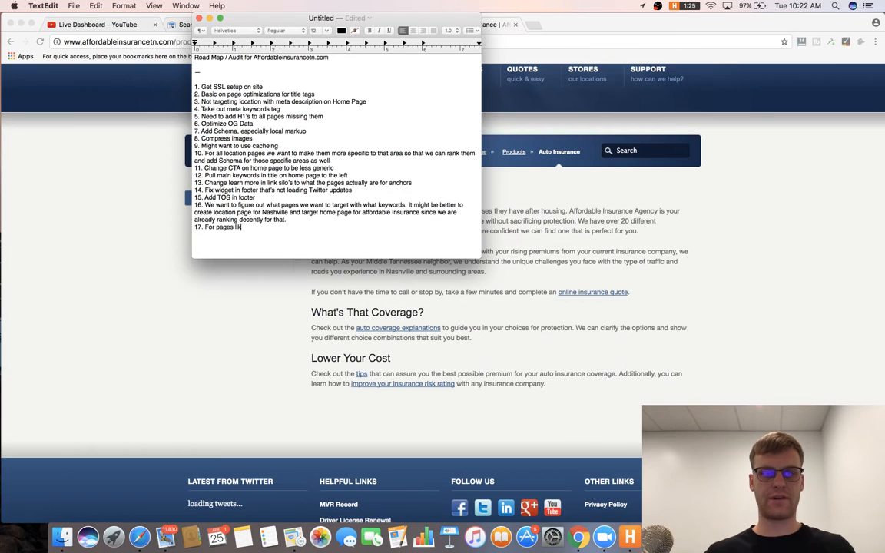
pyautogui.press('super+Tab')
pyautogui.click(193, 41)
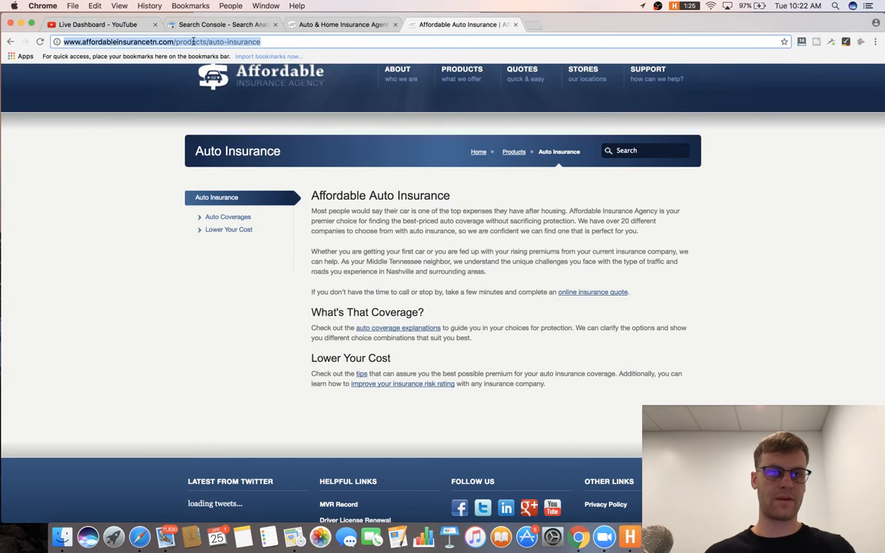
pyautogui.press('super+c')
pyautogui.doubleClick(243, 42)
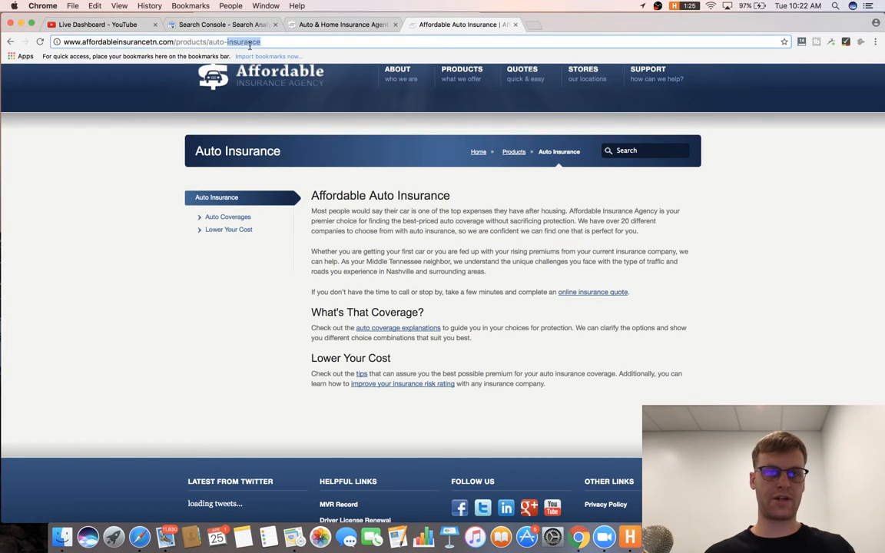
pyautogui.press('super+Tab')
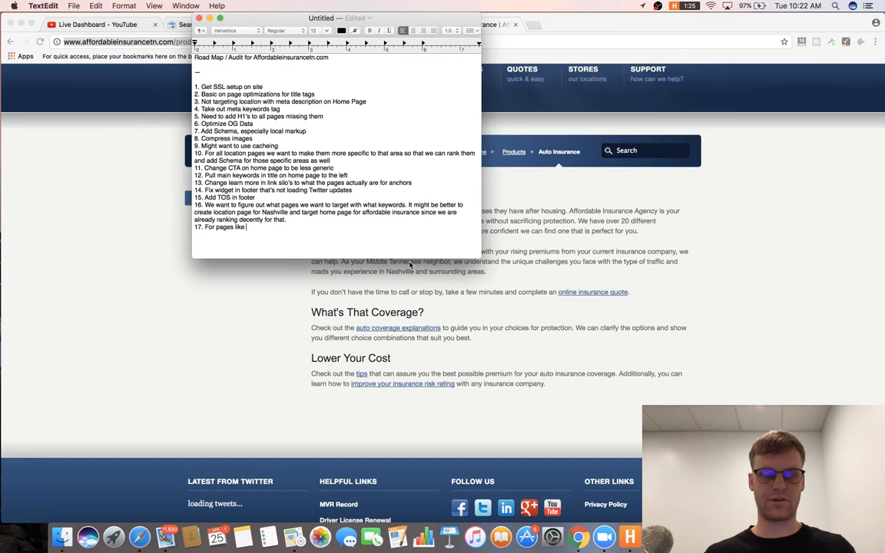
pyautogui.press('super+v')
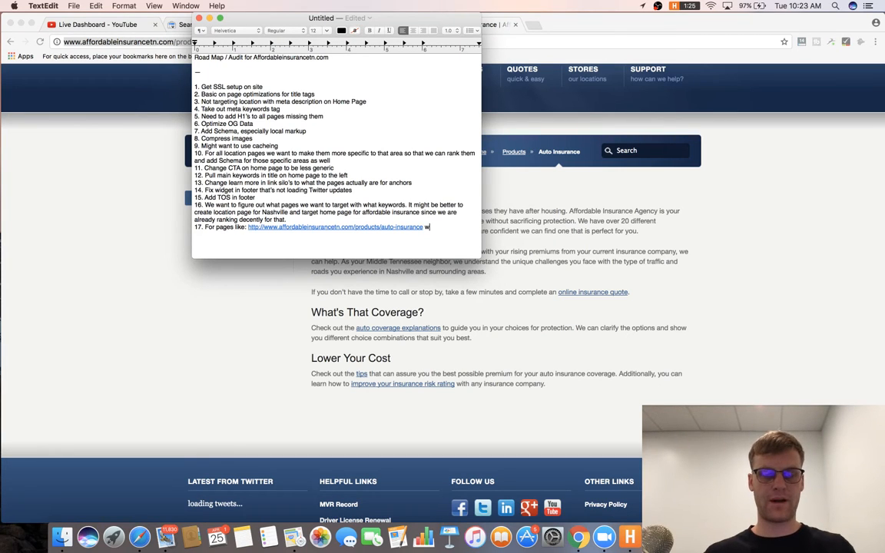
pyautogui.write('we e')
pyautogui.press('BackSpace')
pyautogui.write('want to w')
pyautogui.write('p')
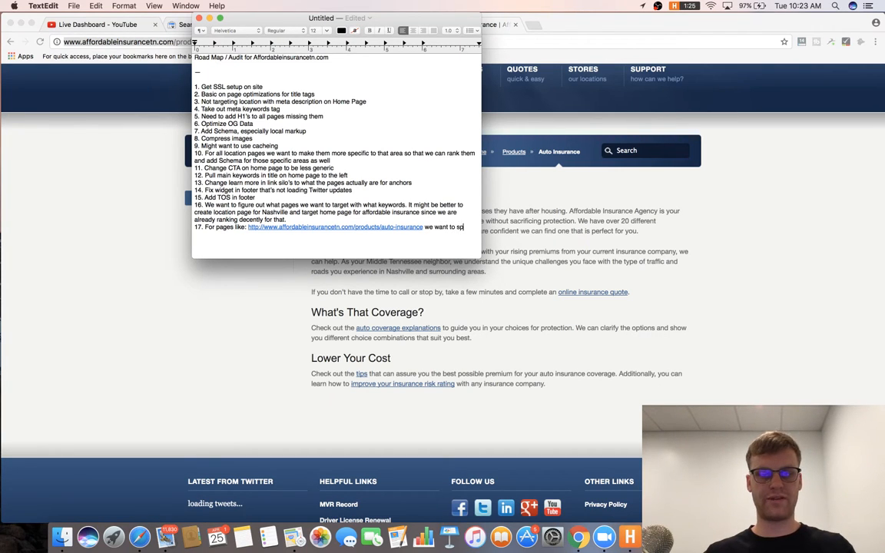
pyautogui.write('end some tim')
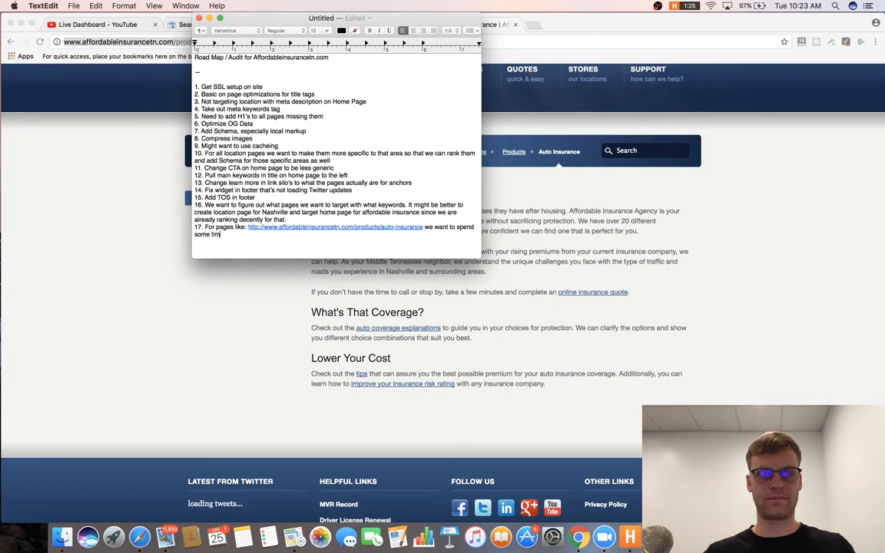
pyautogui.write('e adding a bit m')
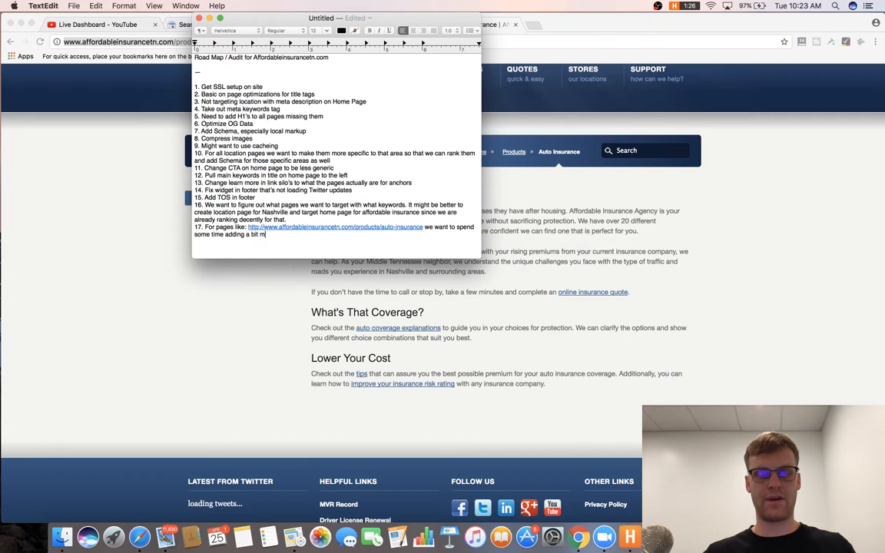
pyautogui.write('ore content and media')
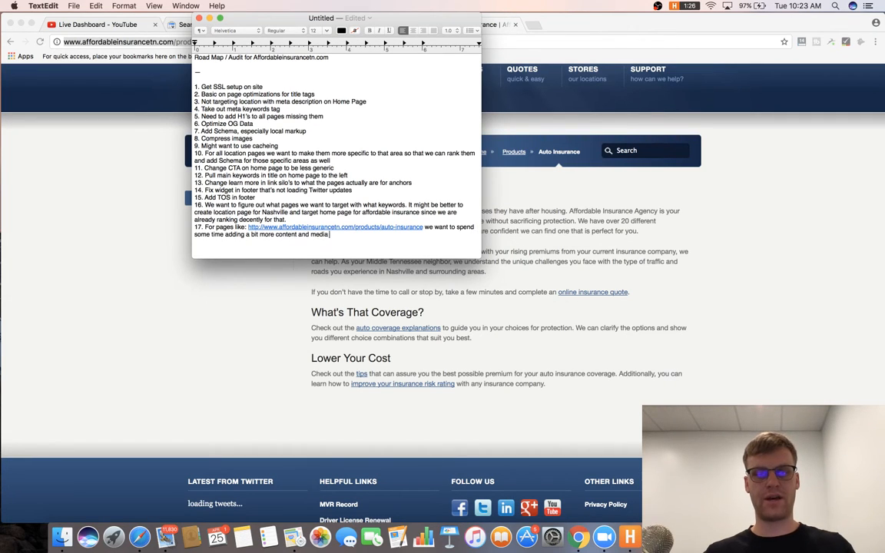
pyautogui.write(' with')
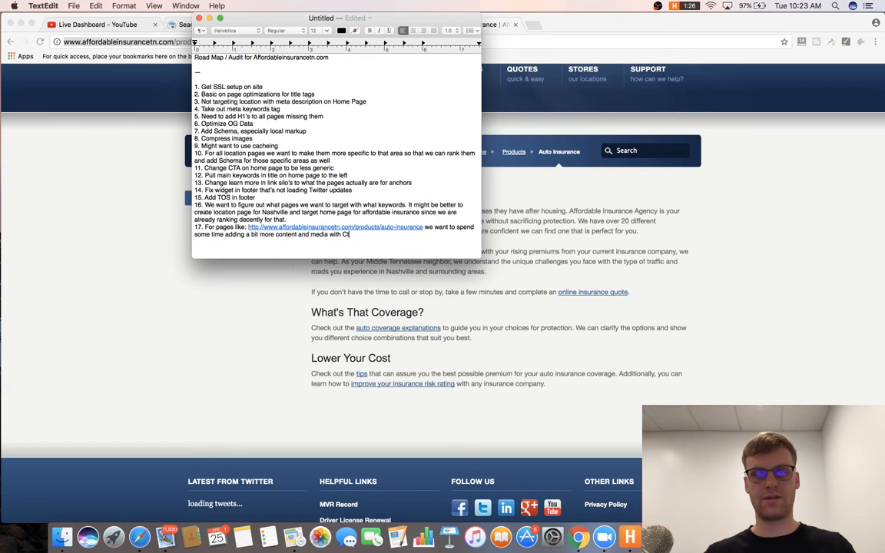
pyautogui.write(" CTA's ")
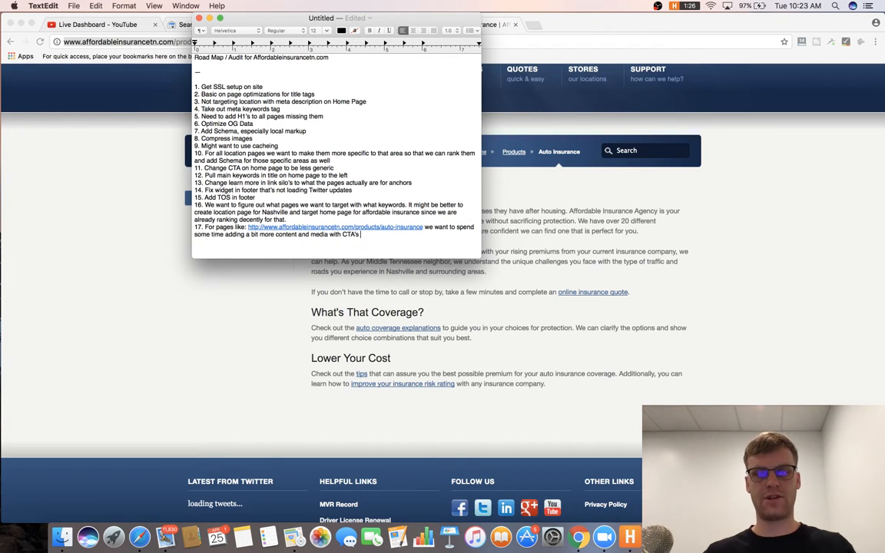
pyautogui.write("'s In these pages")
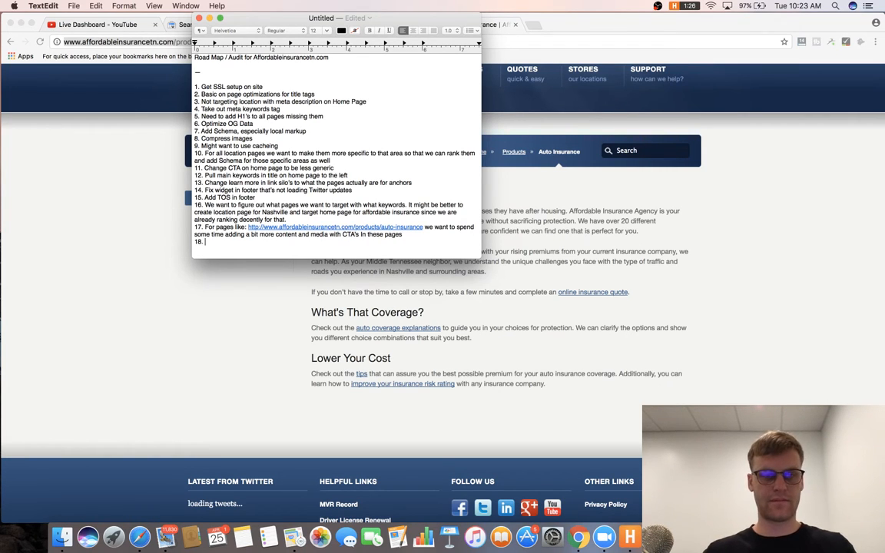
pyautogui.click(658, 280)
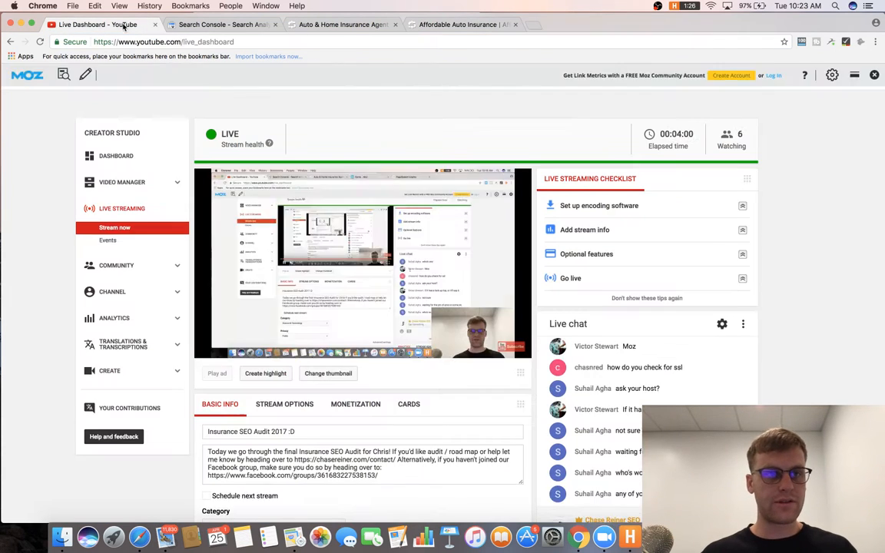
# Check the YouTube Live Dashboard tab.
pyautogui.click(94, 24)
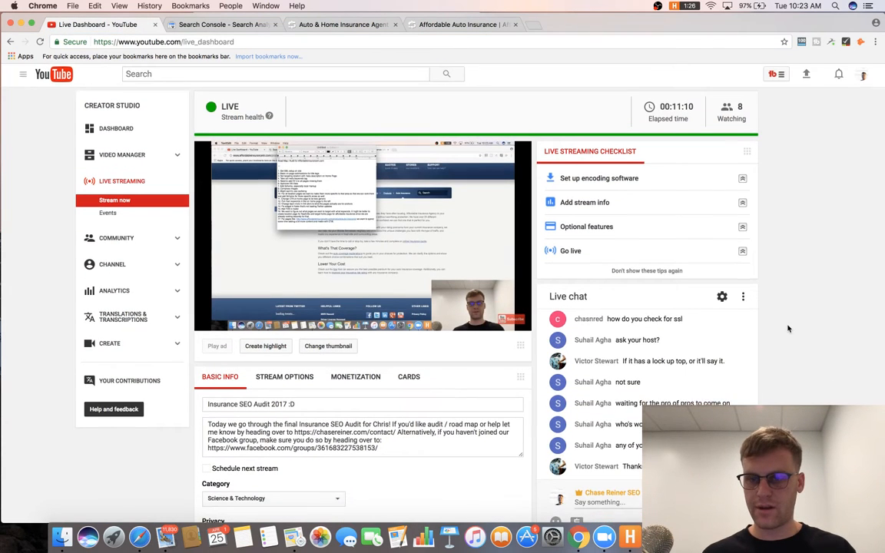
pyautogui.scroll(-2, 691, 322)
pyautogui.scroll(-3, 738, 369)
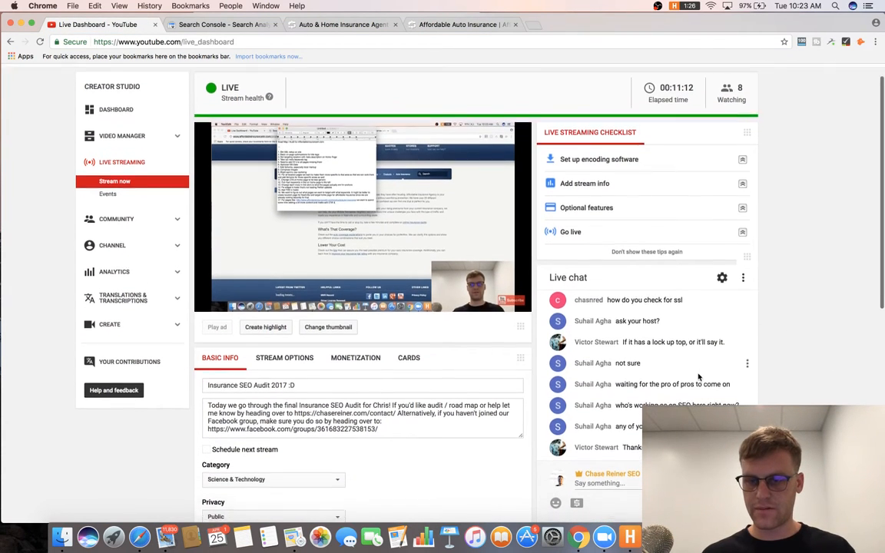
pyautogui.scroll(5, 807, 369)
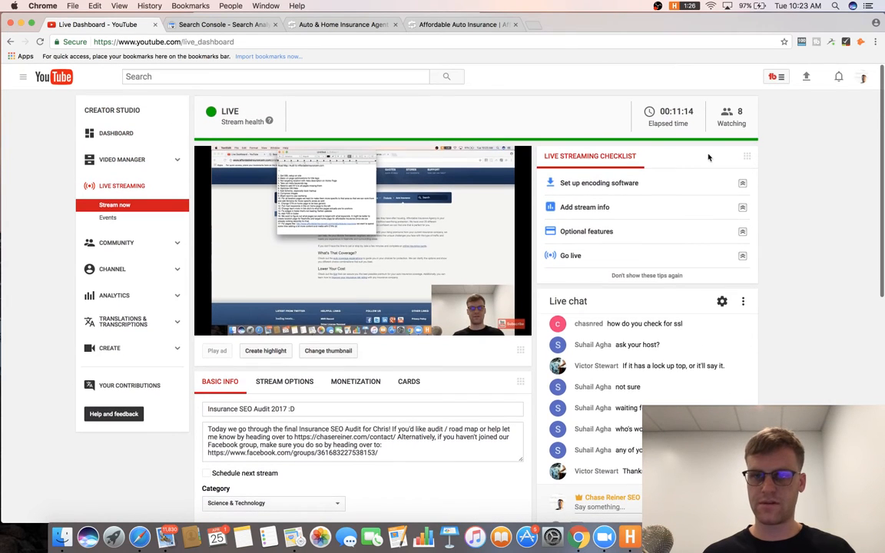
# Look over the Search Console Search Analytics query report.
pyautogui.click(222, 24)
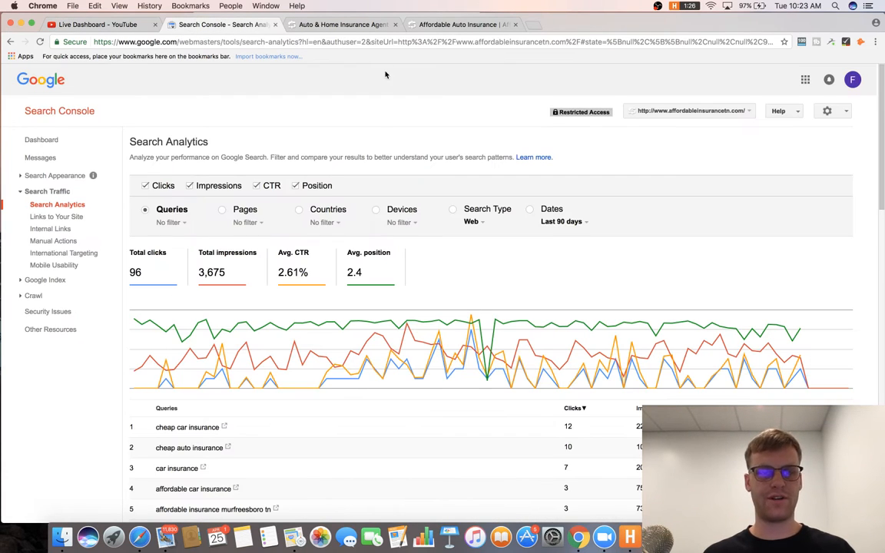
pyautogui.scroll(-3, 359, 198)
pyautogui.scroll(-2, 359, 197)
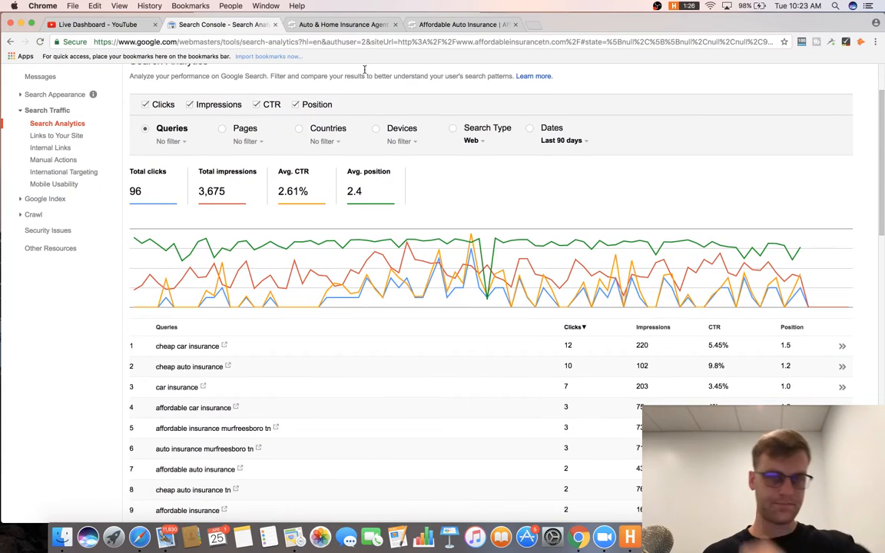
pyautogui.click(346, 24)
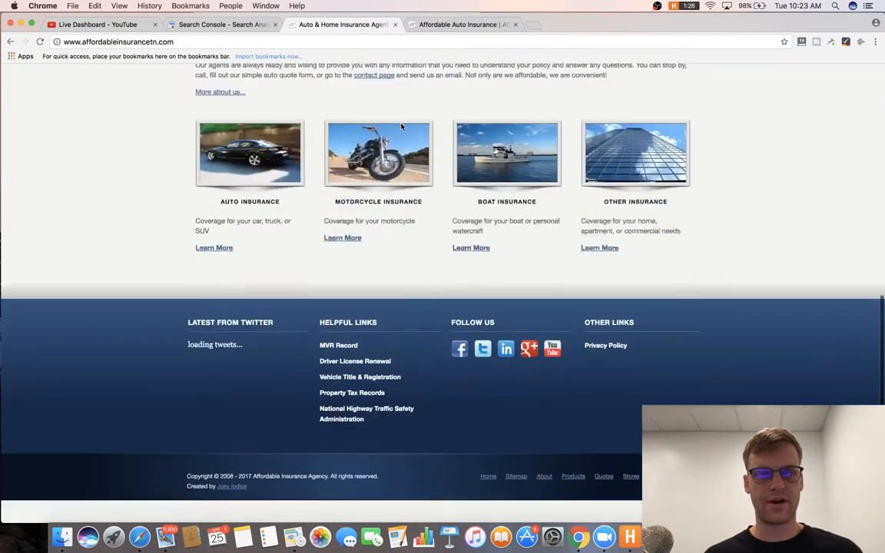
# Browse the site's Motorcycle Insurance and Motorcycle Insurance Coverages pages.
pyautogui.click(384, 154)
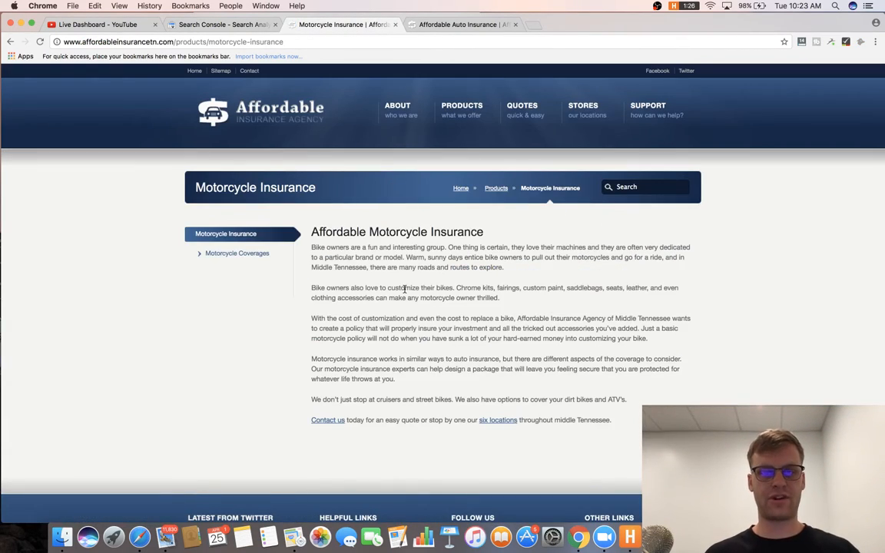
pyautogui.click(261, 245)
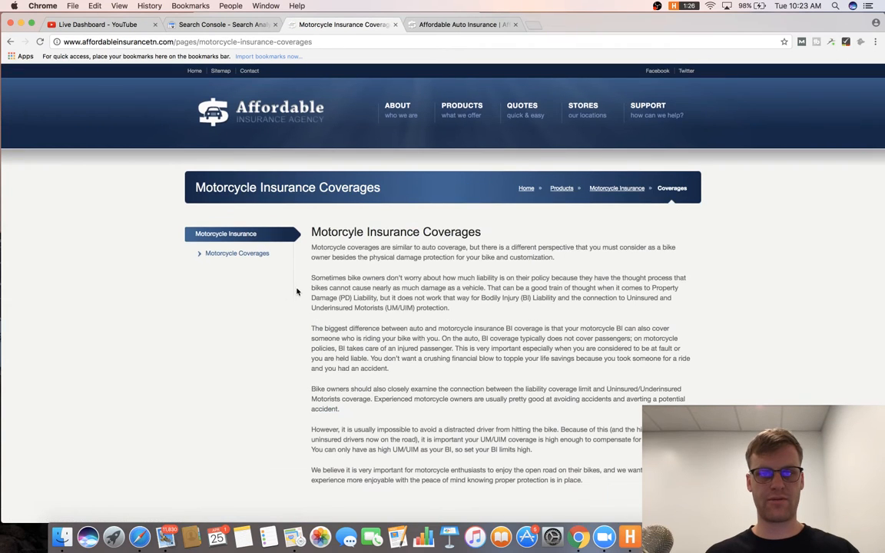
pyautogui.scroll(-1, 388, 234)
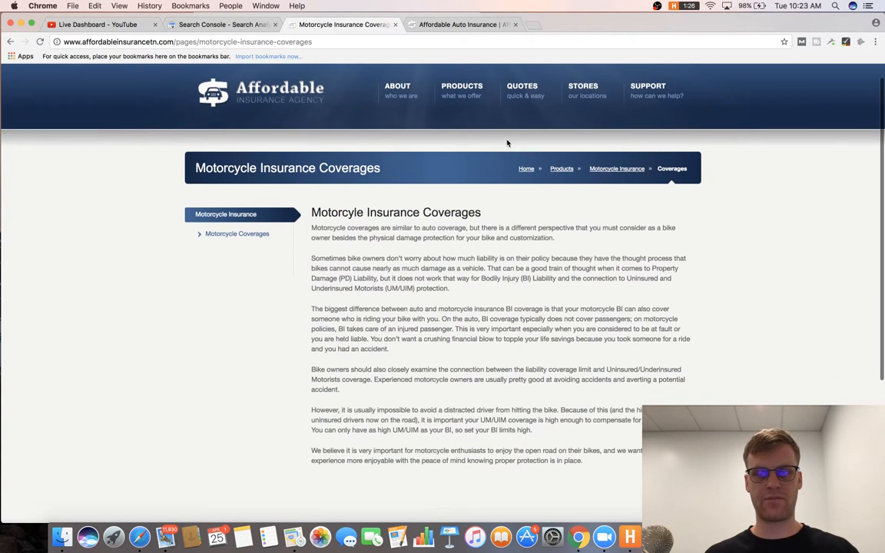
# Review the About Us page and start item 18: fill it out with internal and external linking.
pyautogui.click(373, 91)
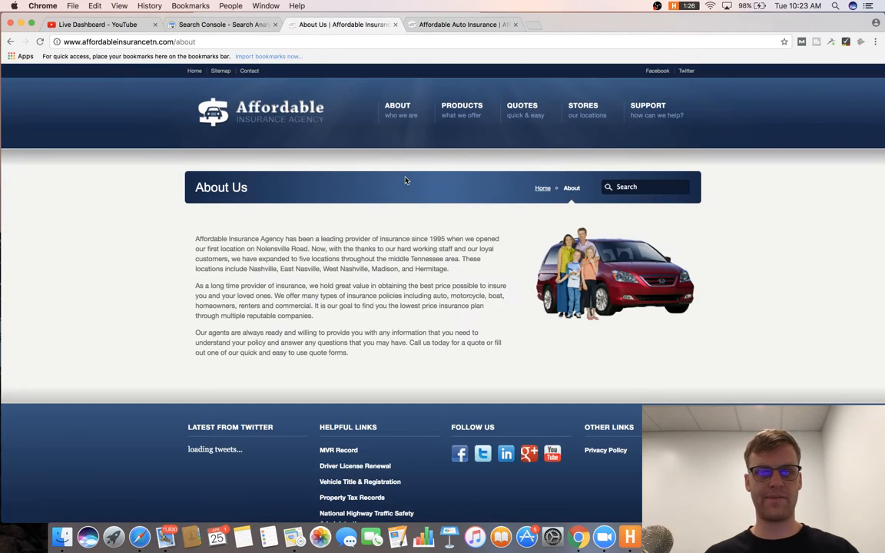
pyautogui.scroll(-2, 384, 169)
pyautogui.rightClick(408, 231)
pyautogui.press('Escape')
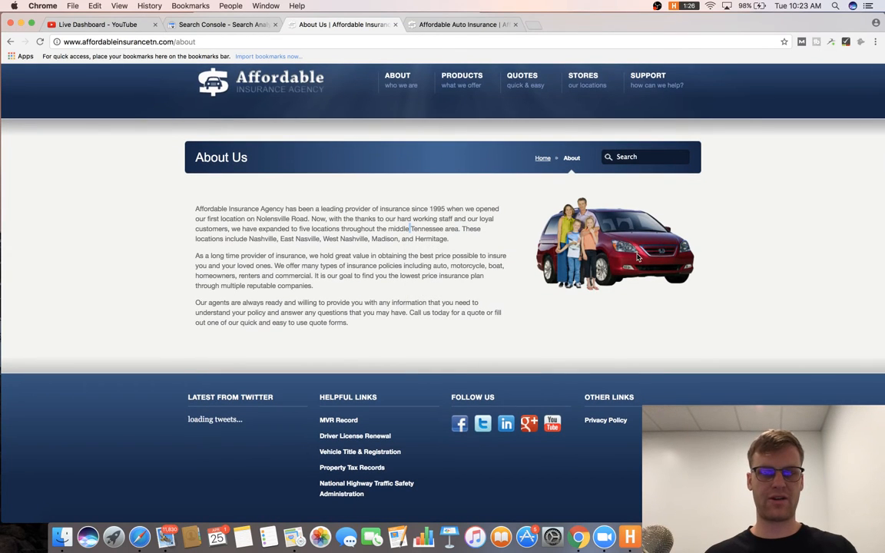
pyautogui.scroll(-3, 454, 278)
pyautogui.scroll(5, 454, 278)
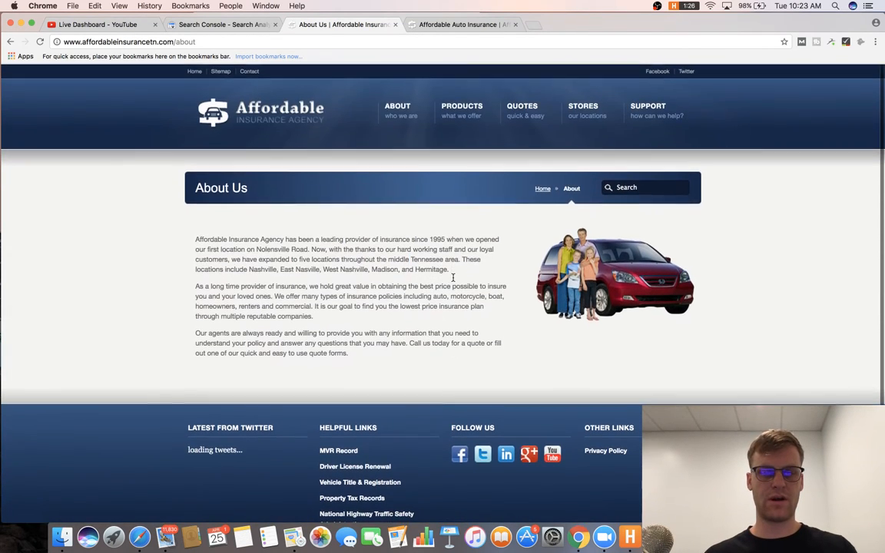
pyautogui.press('super+Tab')
# Finish item 18 by suggesting linking the about page to a review page with review markup, then begin item 19.
pyautogui.write('Fill out')
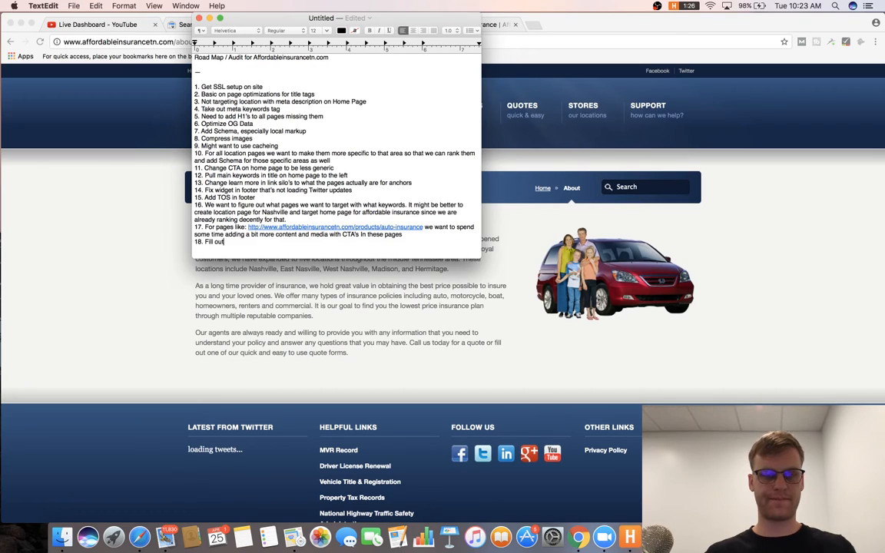
pyautogui.write(' about page more wit')
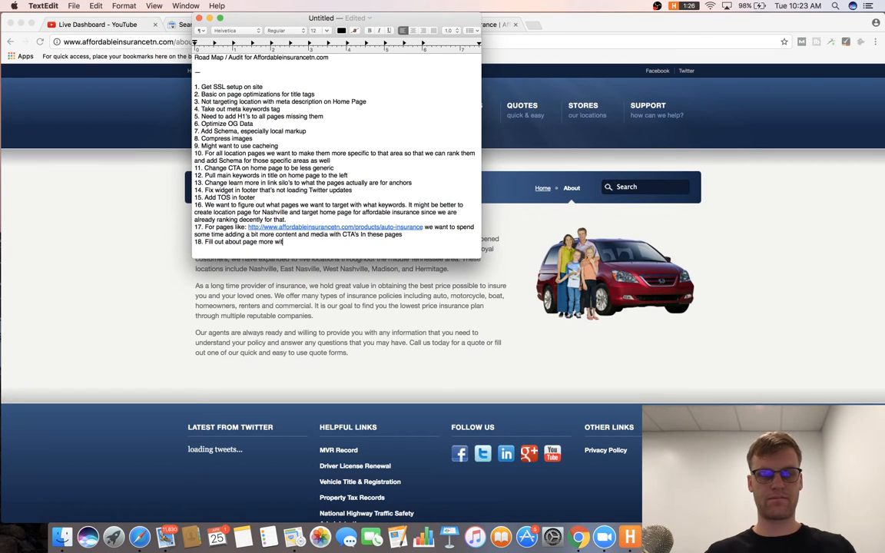
pyautogui.write('h internal')
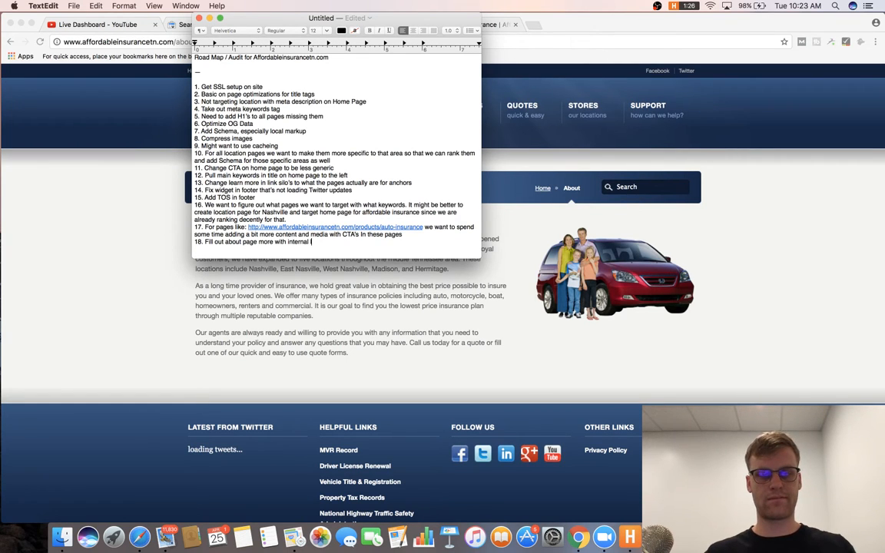
pyautogui.write(' linking and perhaps ')
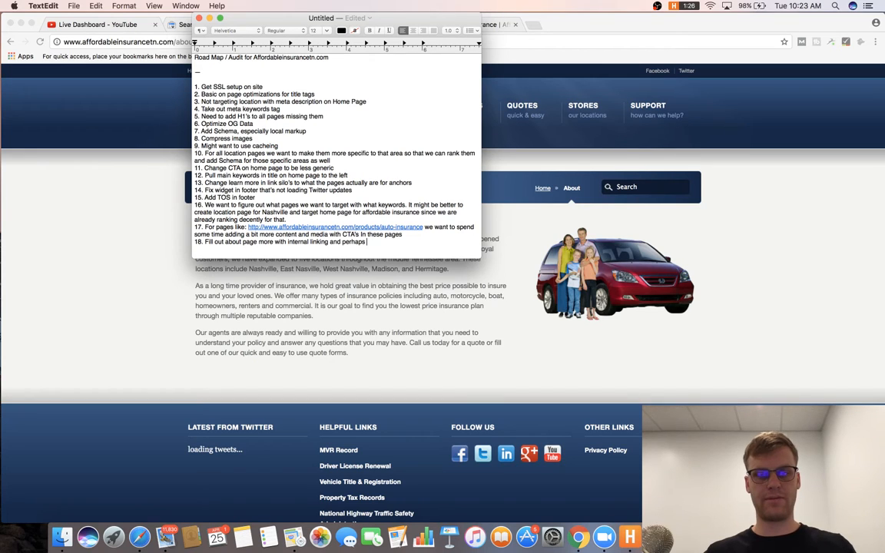
pyautogui.write('external l')
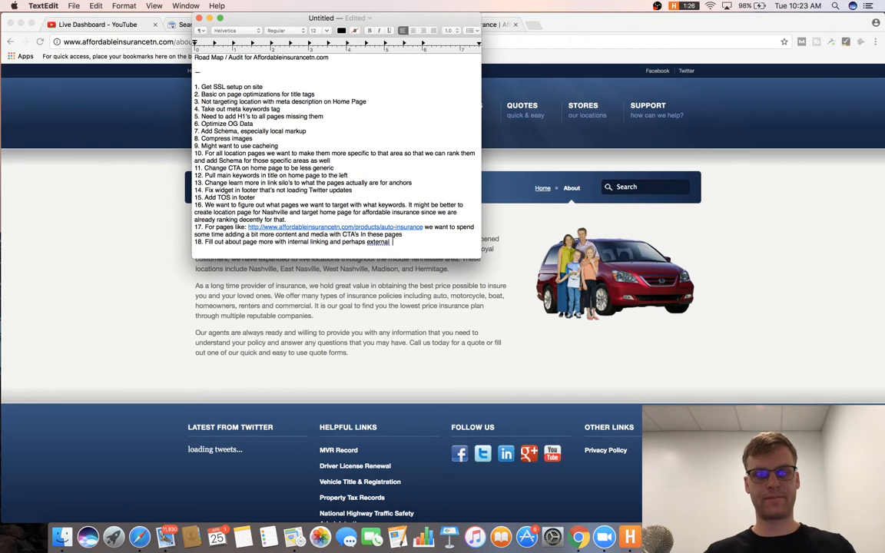
pyautogui.write('ink')
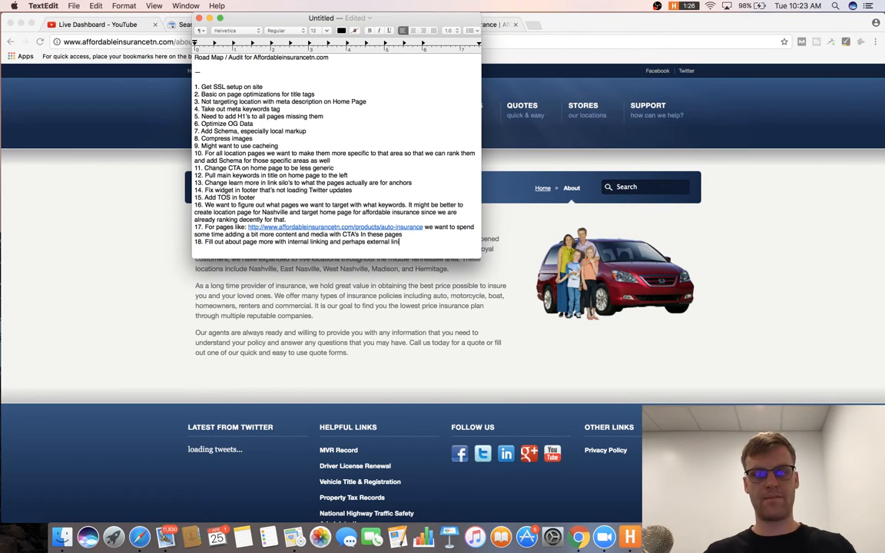
pyautogui.write('ing. ')
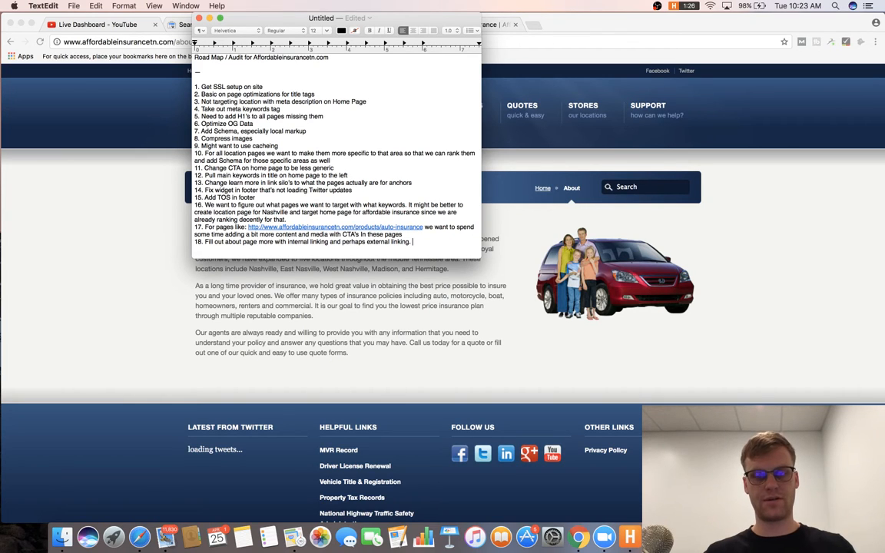
pyautogui.write('Could asklso us')
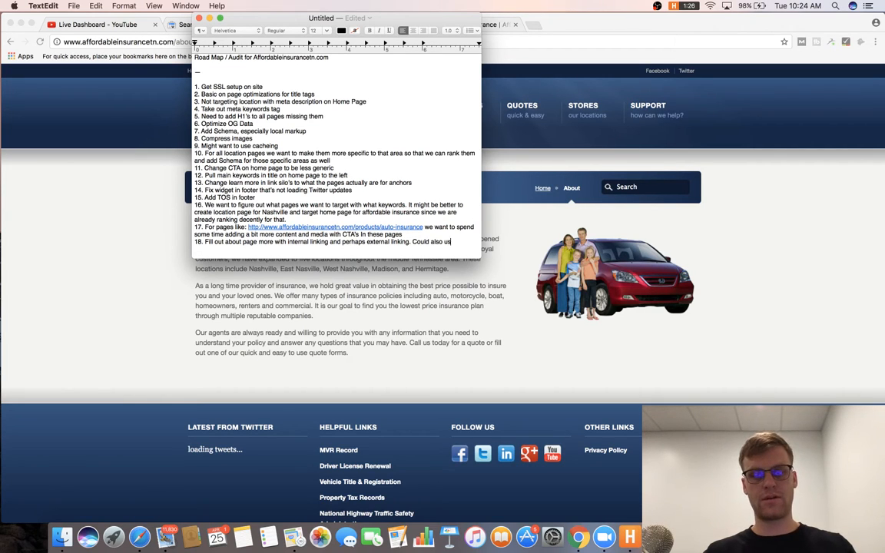
pyautogui.write('e the about page to link to a review page which we could do review markup on.')
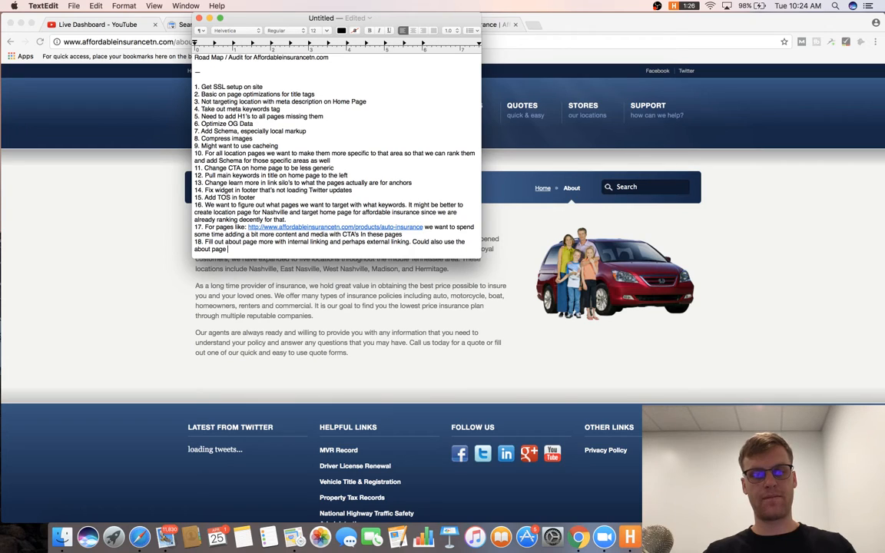
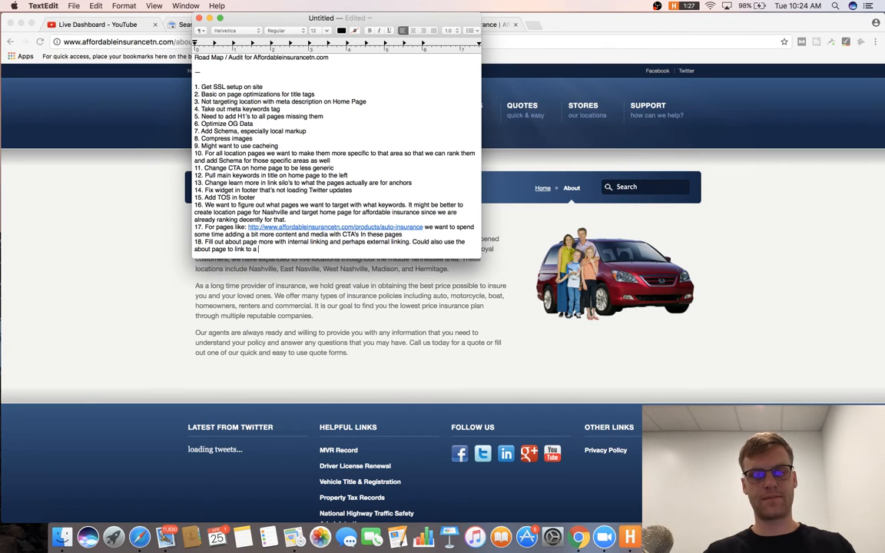
# Finish item 18 by suggesting linking the about page to a review page with review markup, then begin item 19.
pyautogui.write('to link to a review page which')
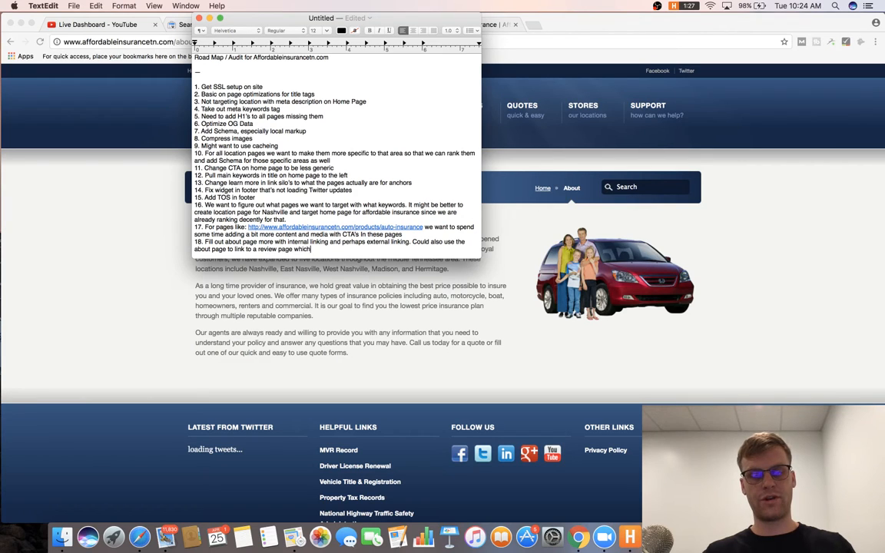
pyautogui.write(' we could do review markup on')
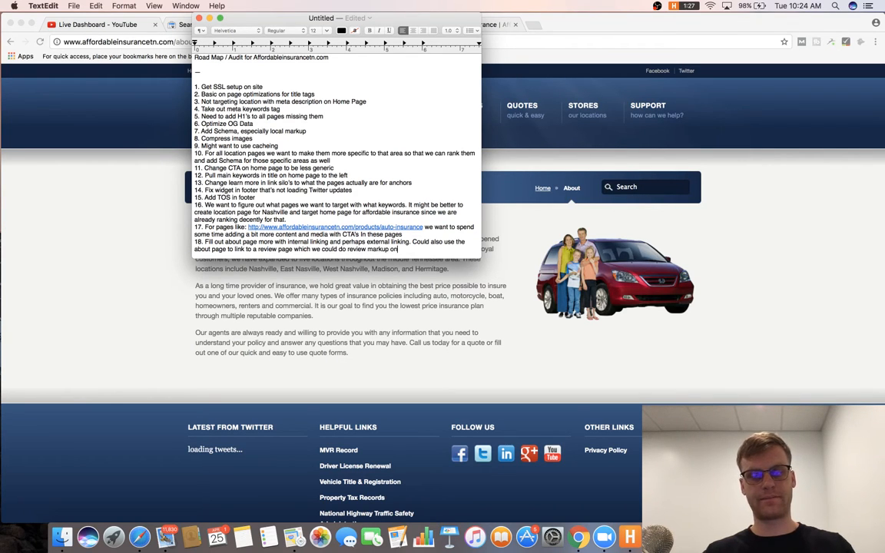
pyautogui.write('.')
pyautogui.press('Return')
pyautogui.write('19.')
# Look over the client site's Products page in Chrome, then return to the road-map notes.
pyautogui.press('super+Tab')
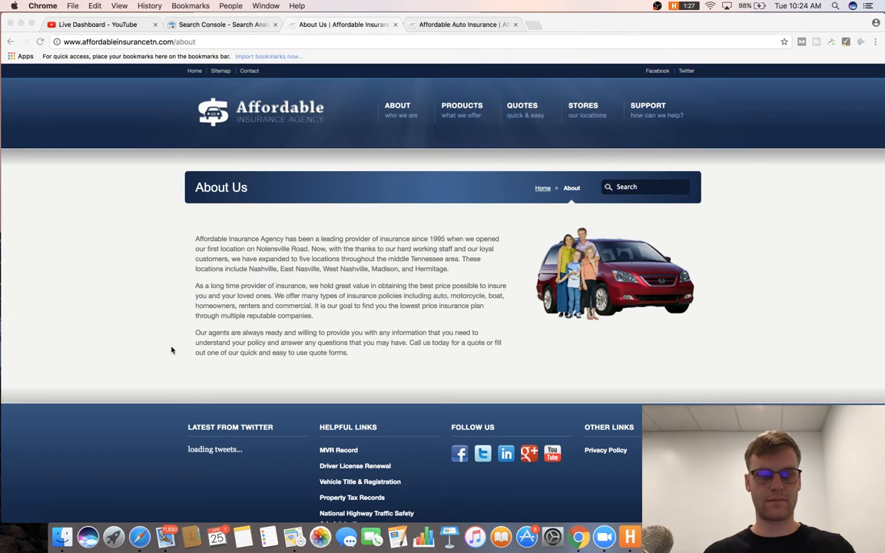
pyautogui.moveTo(471, 129)
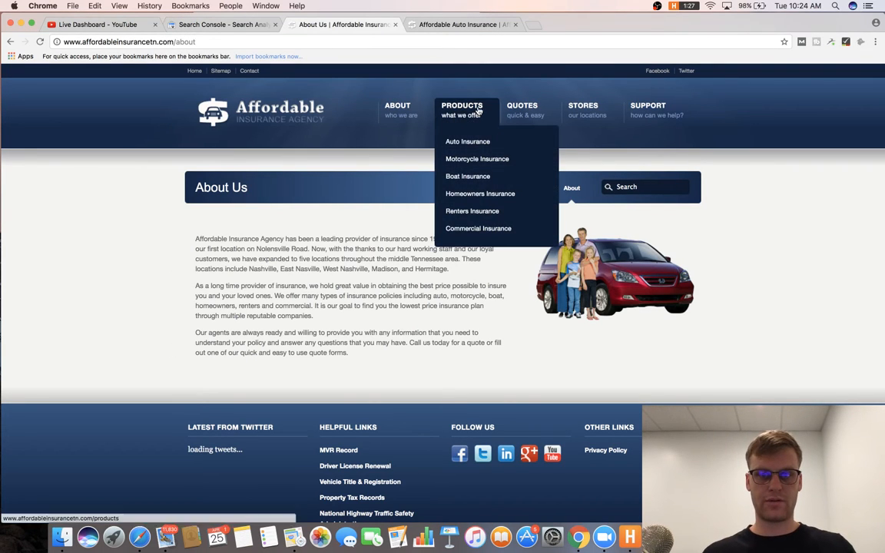
pyautogui.click(431, 101)
pyautogui.scroll(-5, 254, 146)
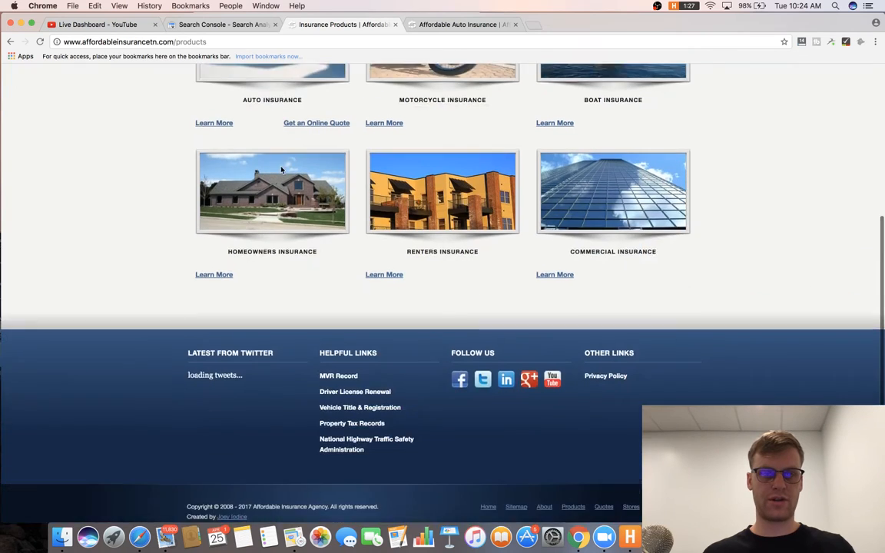
pyautogui.scroll(5, 280, 165)
pyautogui.press('super+Tab')
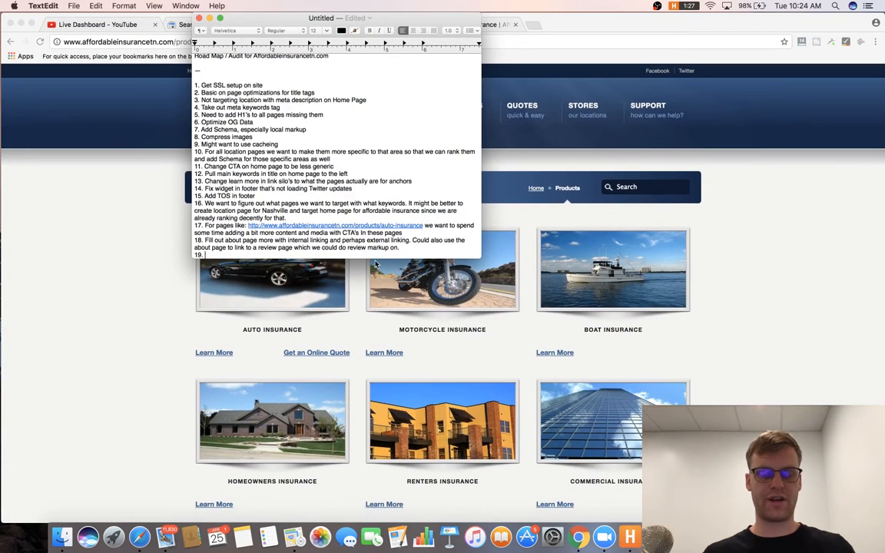
# Write item 19: fill out the products page with more text, redesign the layout, and make CTAs straightforward.
pyautogui.write('Fill out prod')
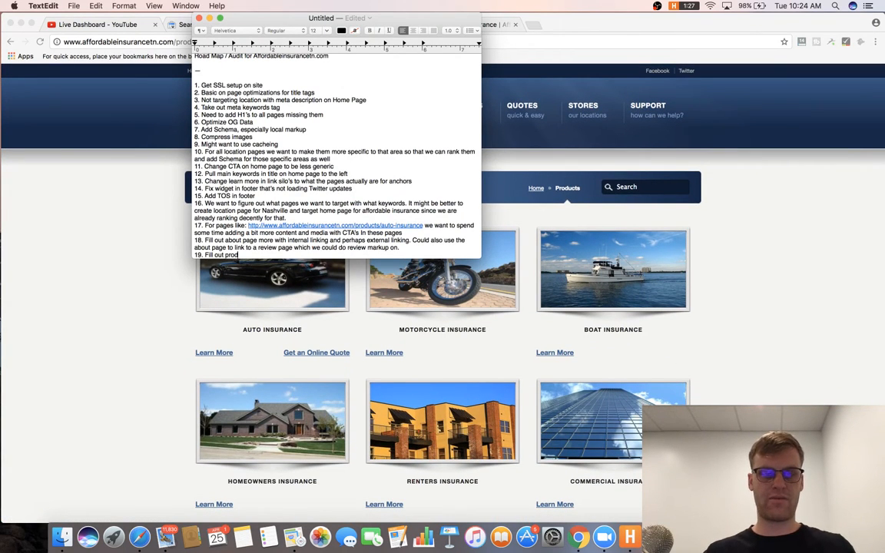
pyautogui.write('ucts page with mor')
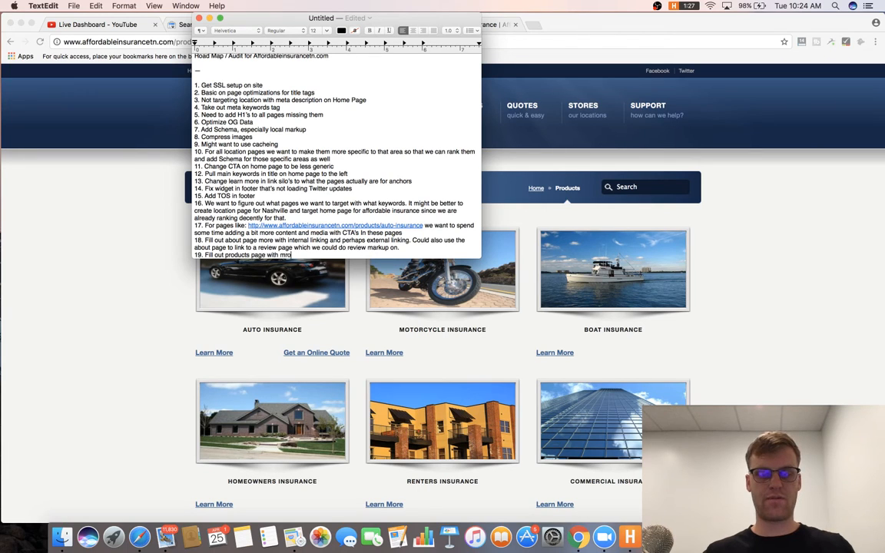
pyautogui.write('e text and')
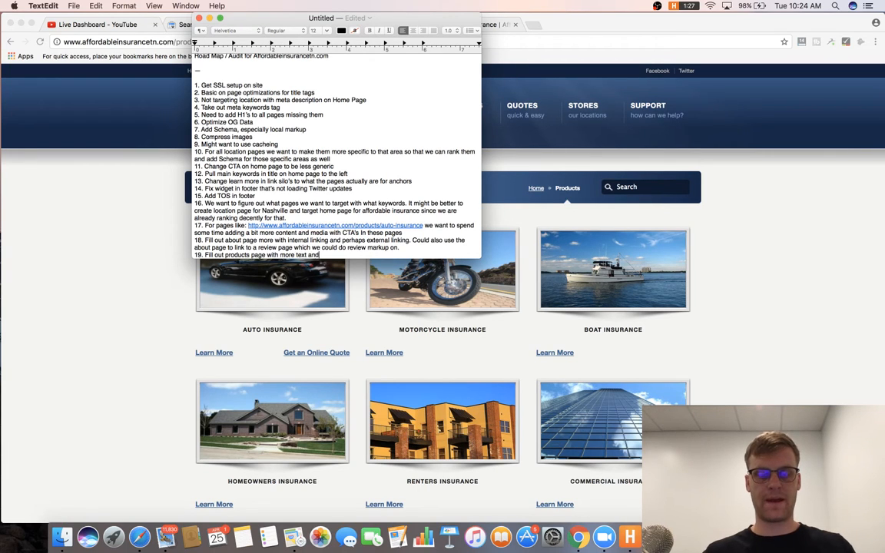
pyautogui.write(' redes')
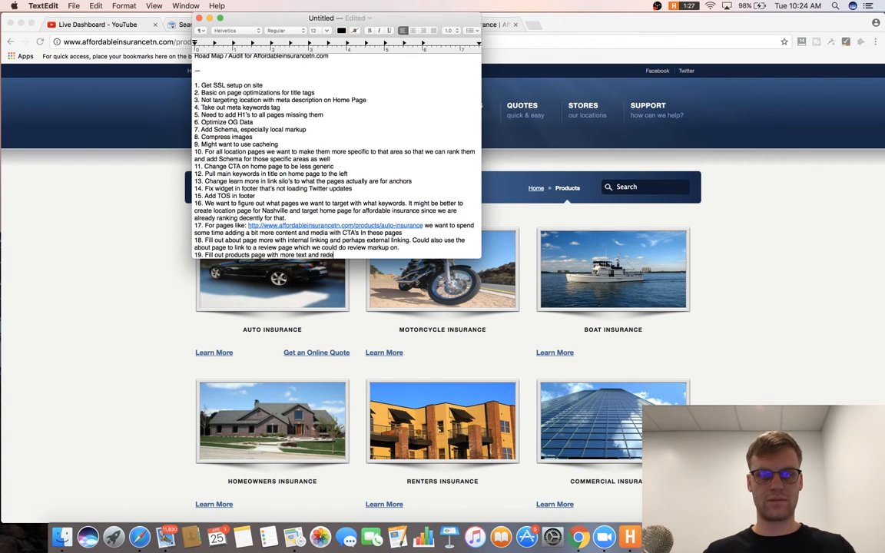
pyautogui.write('ign layout')
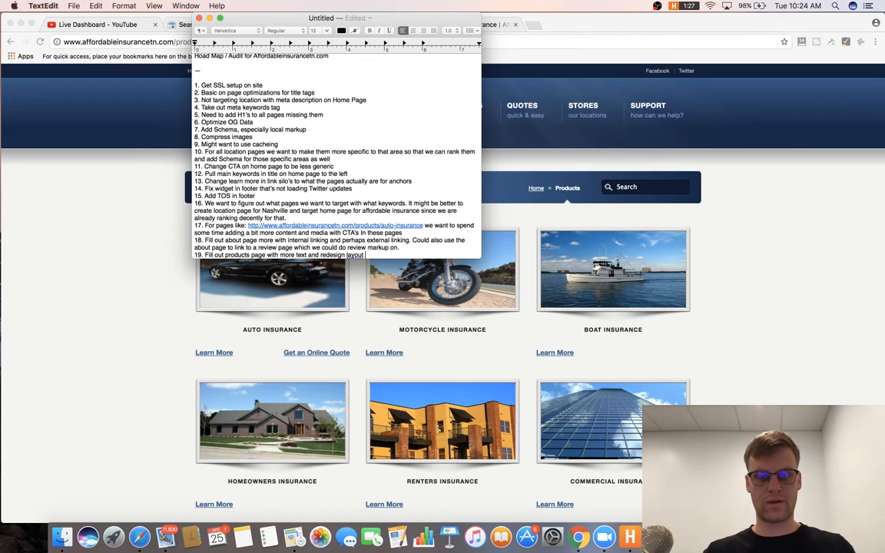
pyautogui.press('BackSpace')
pyautogui.press('BackSpace')
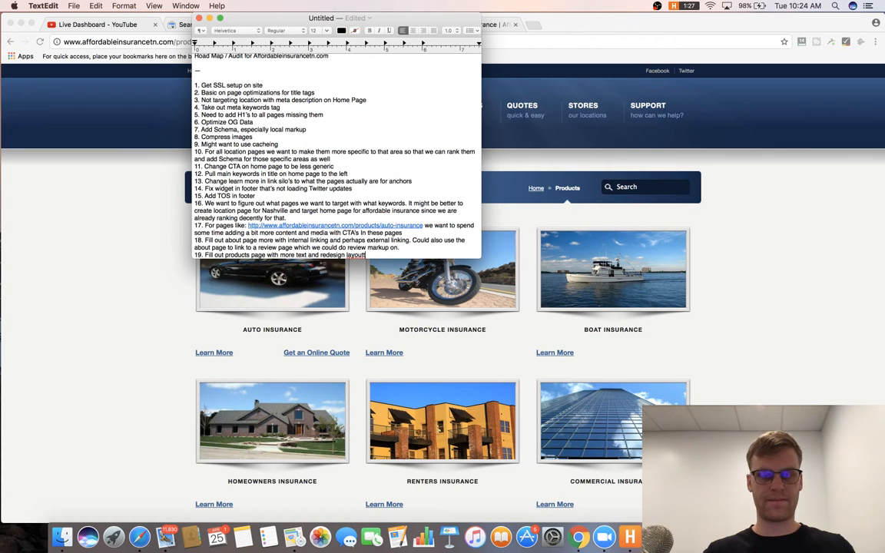
pyautogui.write('making the CT')
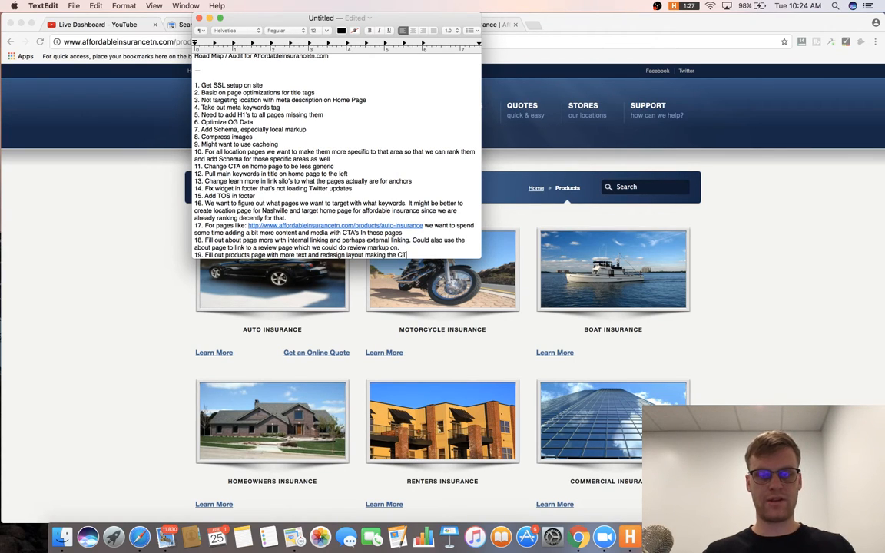
pyautogui.write("A's more straightforward other")
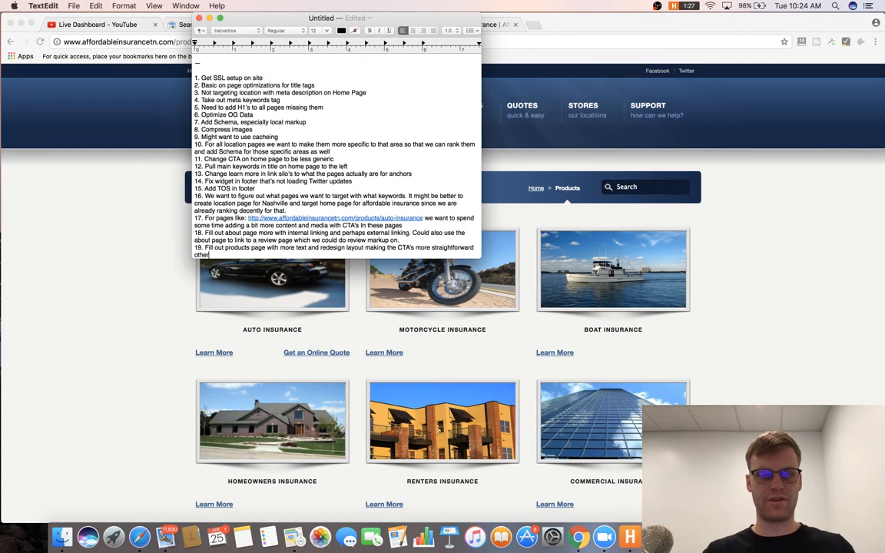
pyautogui.write(' than ')
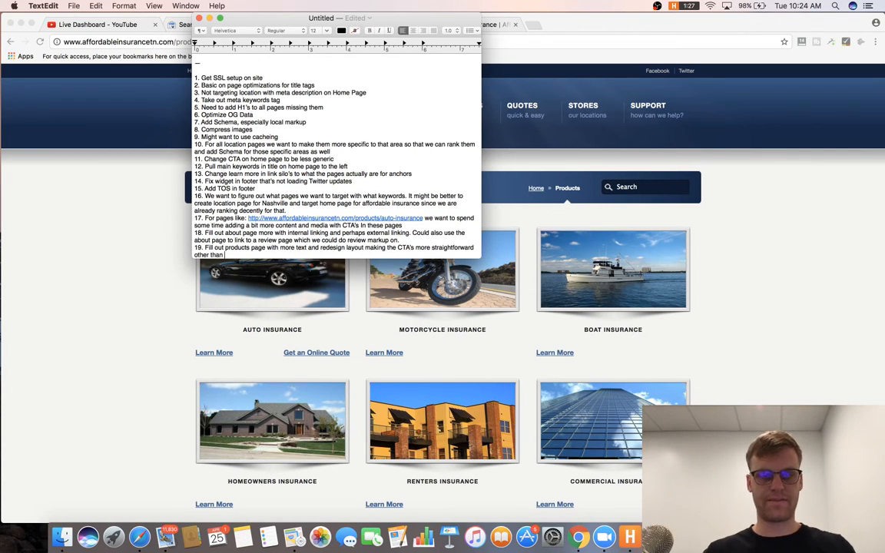
pyautogui.write("a bunch of the link's we're")
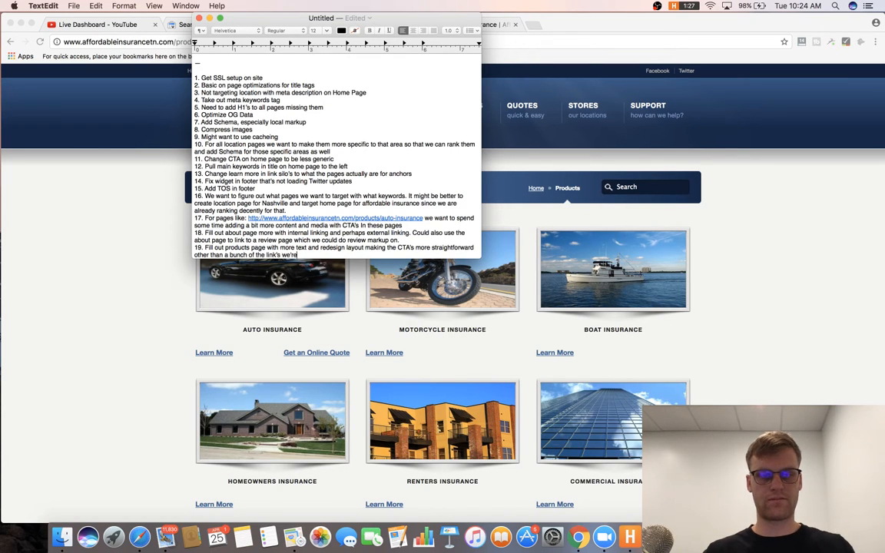
pyautogui.write(' using all ofver the place. Might')
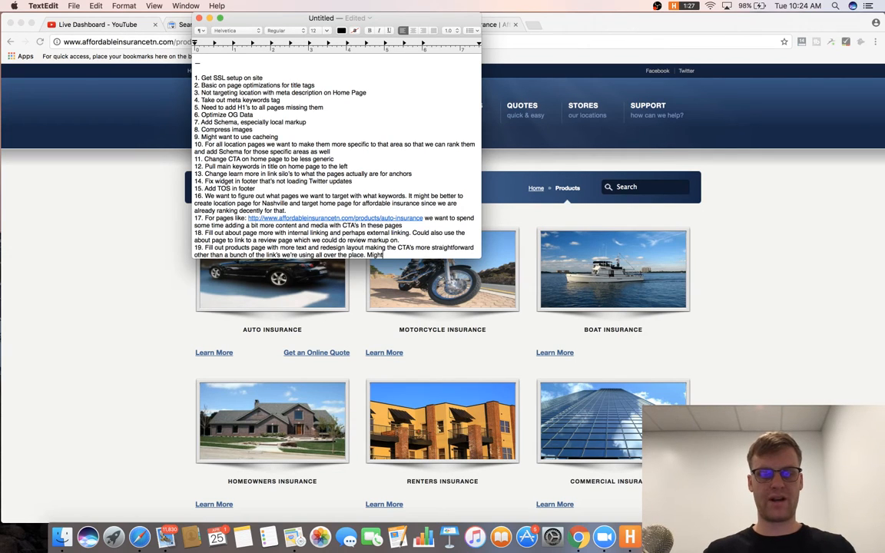
pyautogui.write(' be even b')
pyautogui.press('BackSpace')
pyautogui.press('BackSpace')
pyautogui.press('BackSpace')
pyautogui.press('BackSpace')
pyautogui.press('BackSpace')
pyautogui.press('BackSpace')
pyautogui.press('BackSpace')
pyautogui.press('BackSpace')
pyautogui.press('BackSpace')
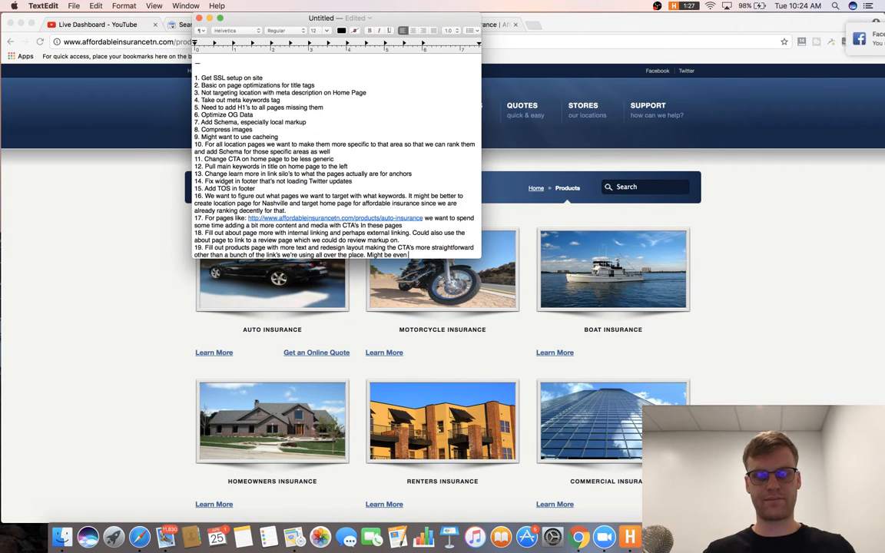
pyautogui.write('even b')
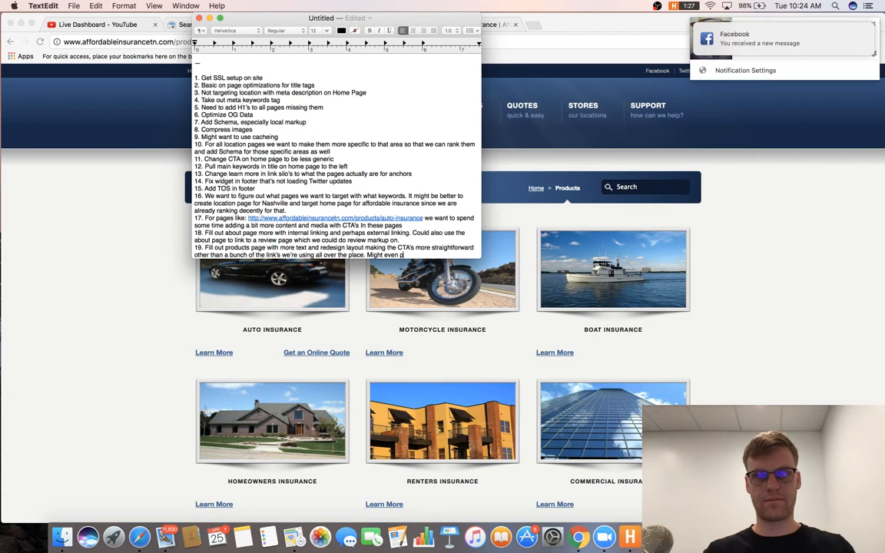
pyautogui.write('e a good idea to')
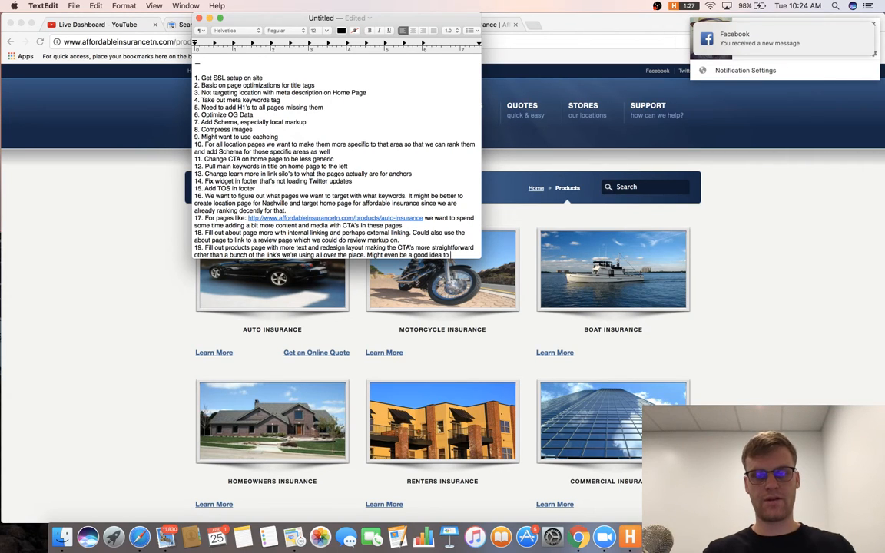
pyautogui.write(' acd text under each ser')
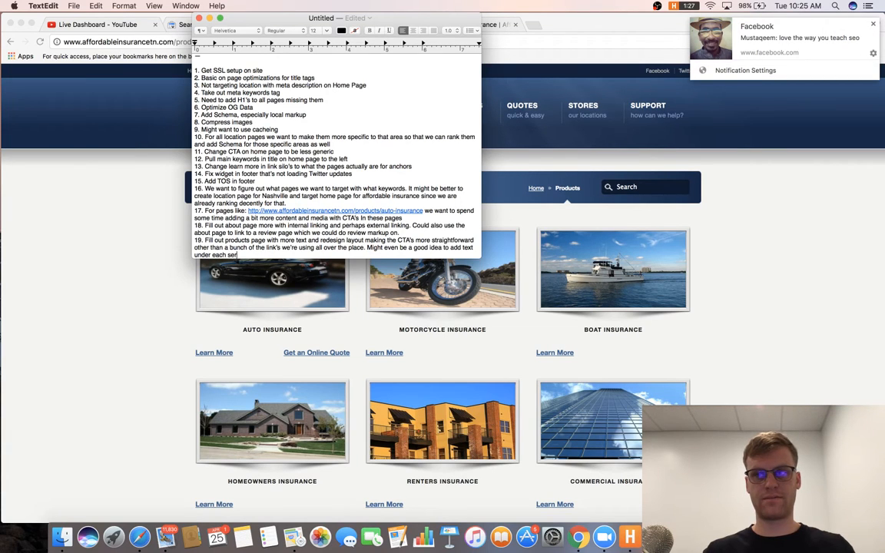
pyautogui.write('vice.')
# Start numbered item 20 on a new line and bring the client site forward.
pyautogui.press('Return')
pyautogui.write('20.')
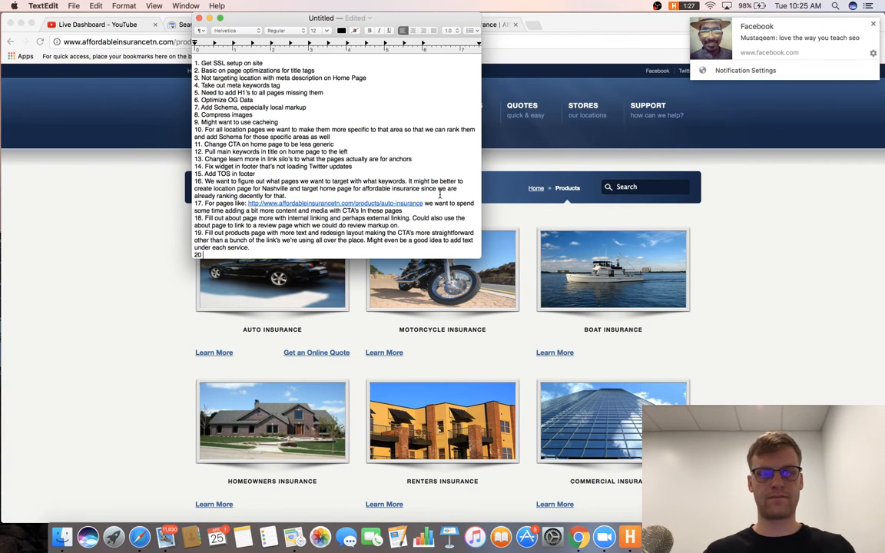
pyautogui.press('BackSpace')
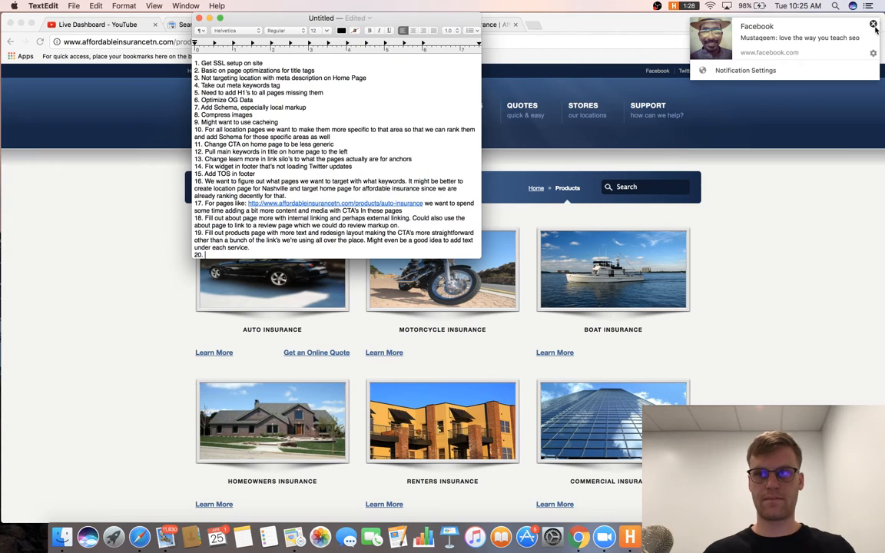
pyautogui.click(816, 207)
# View the Renters Insurance page, check the YouTube tab, then move from Auto Insurance to Online Quotes.
pyautogui.moveTo(440, 110)
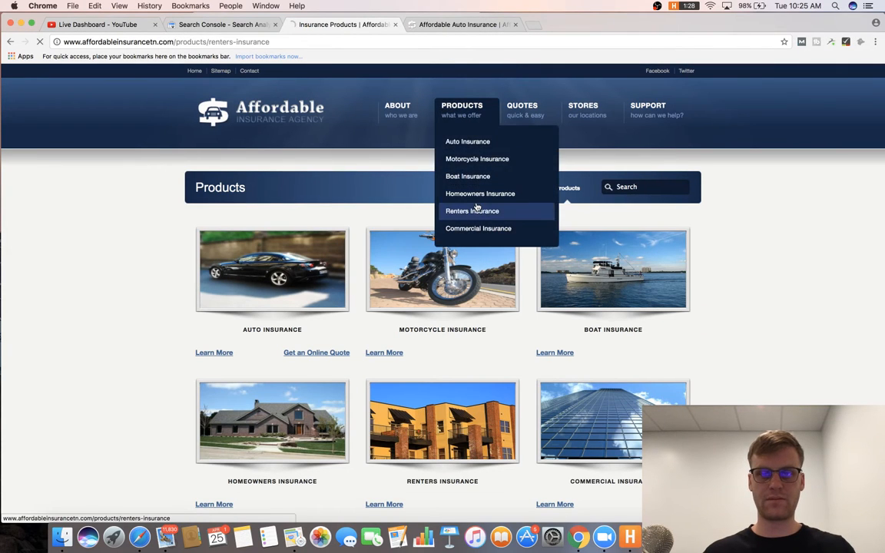
pyautogui.click(455, 210)
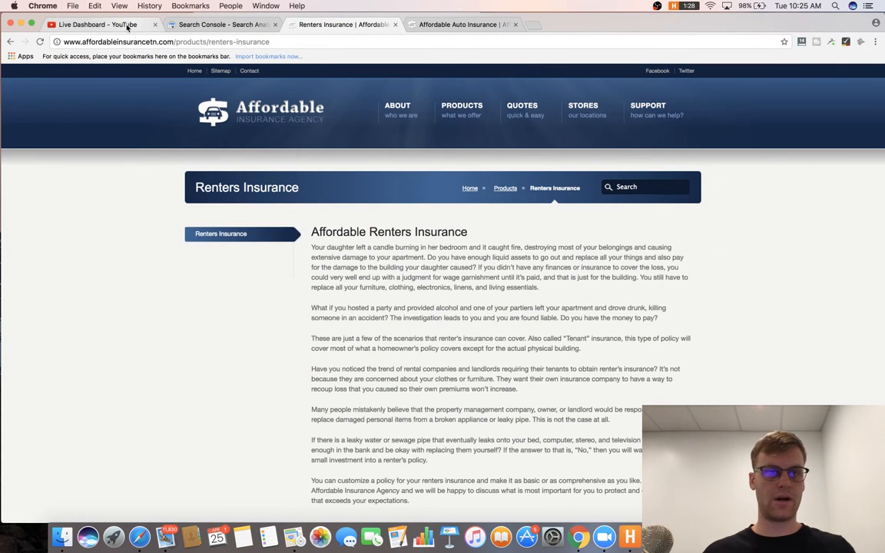
pyautogui.click(123, 25)
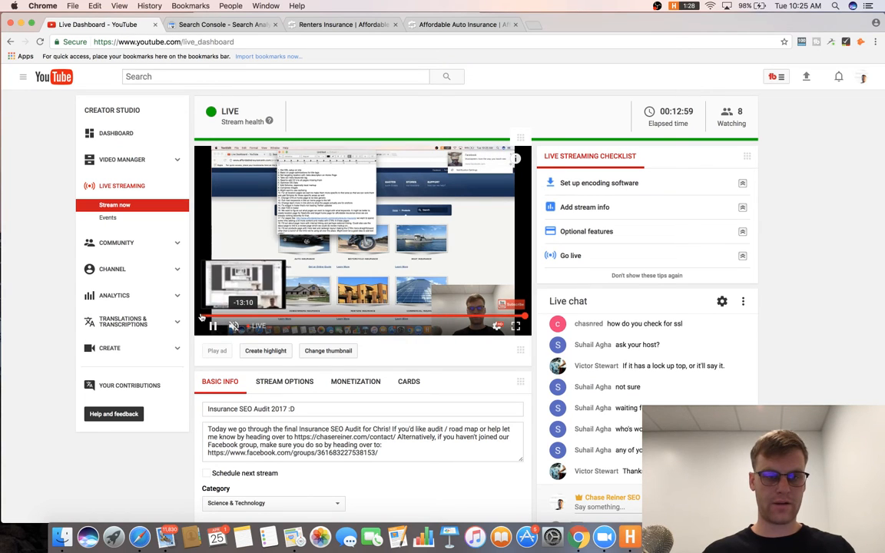
pyautogui.click(408, 26)
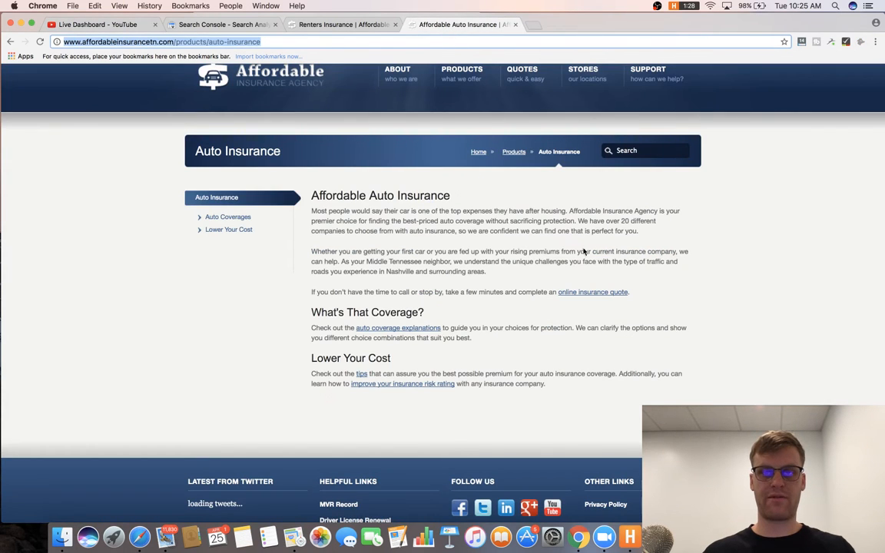
pyautogui.scroll(3, 538, 174)
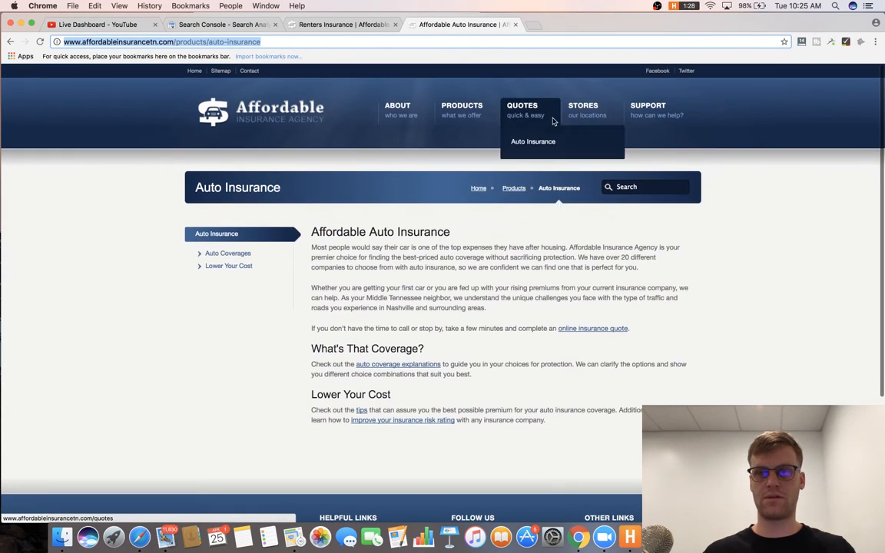
pyautogui.click(540, 112)
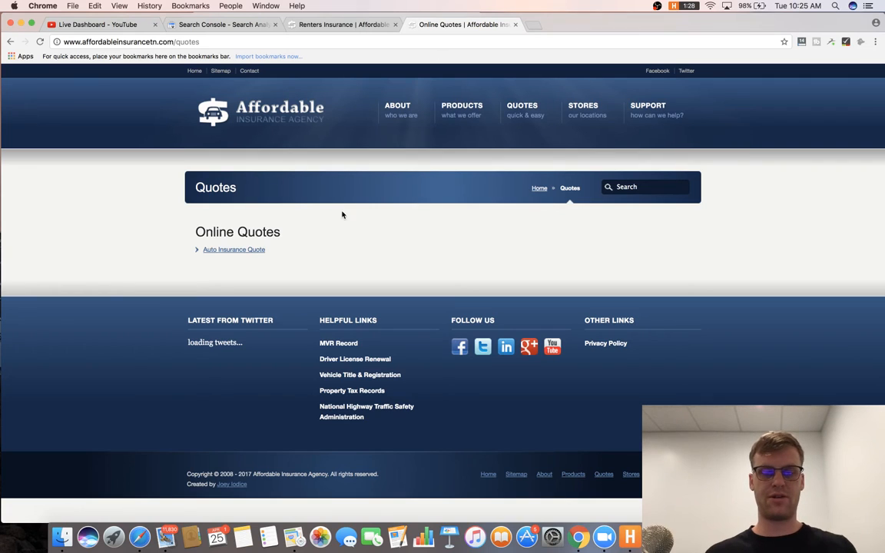
# Paste the /quotes URL into item 20, adding that such pages need more text or noindex as zero-value pages.
pyautogui.click(352, 41)
pyautogui.press('BackSpace')
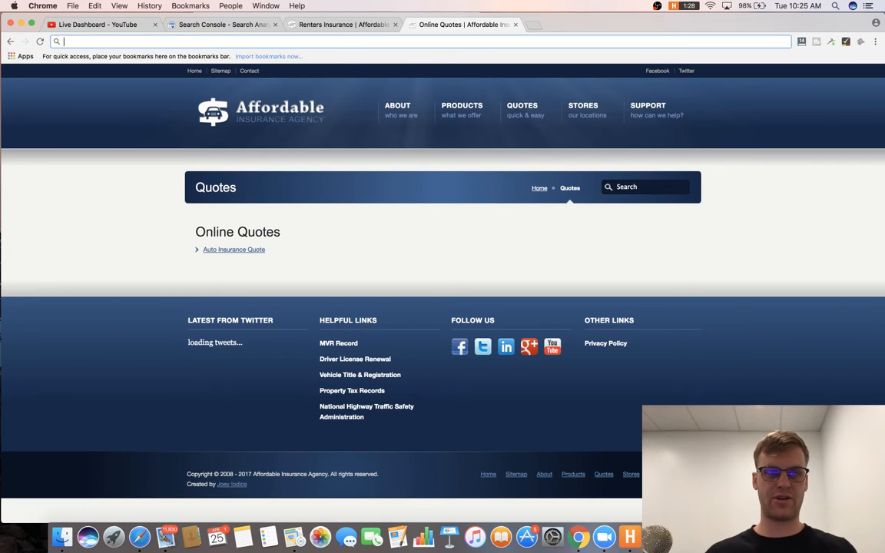
pyautogui.press('super+z')
pyautogui.press('super+c')
pyautogui.press('super+Tab')
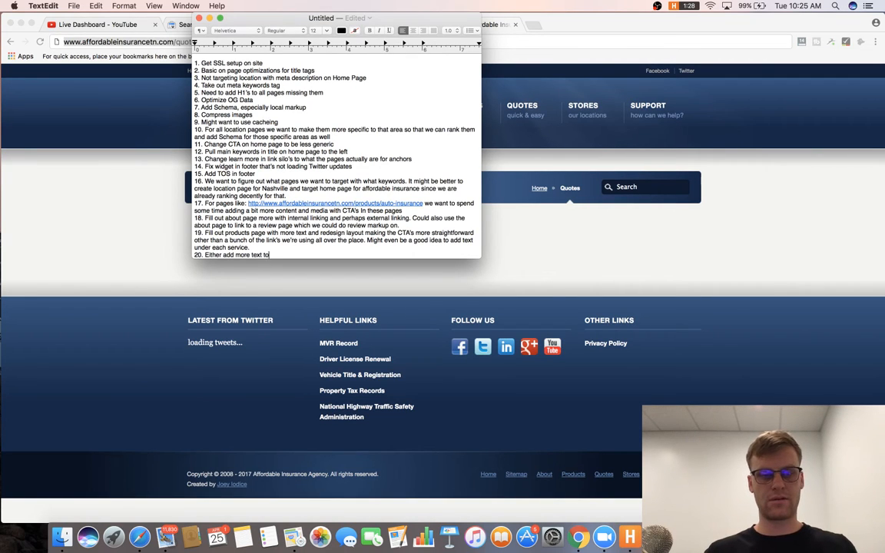
pyautogui.press('super+v')
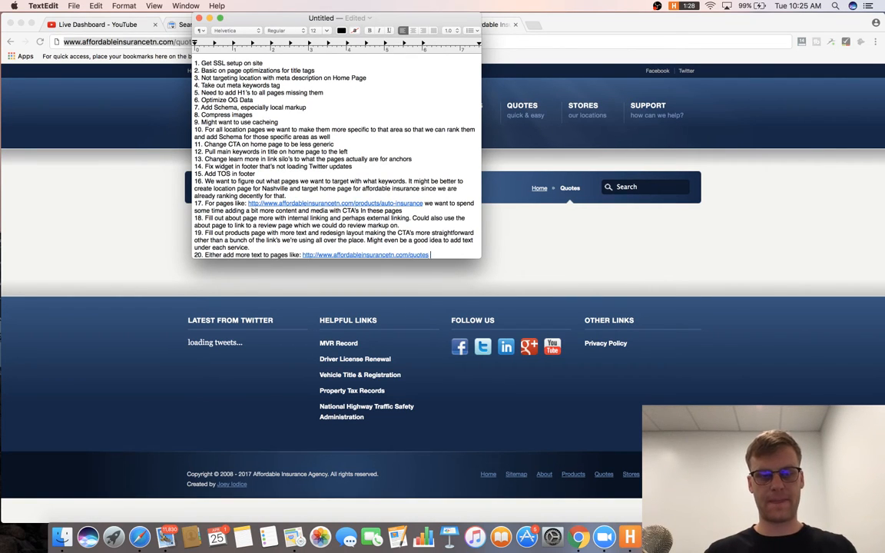
pyautogui.write('or no index bec')
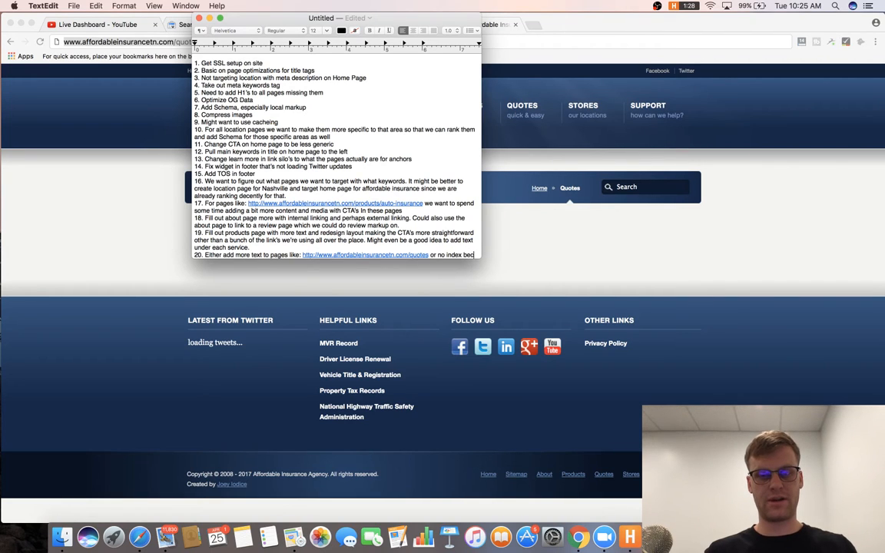
pyautogui.write('ause')
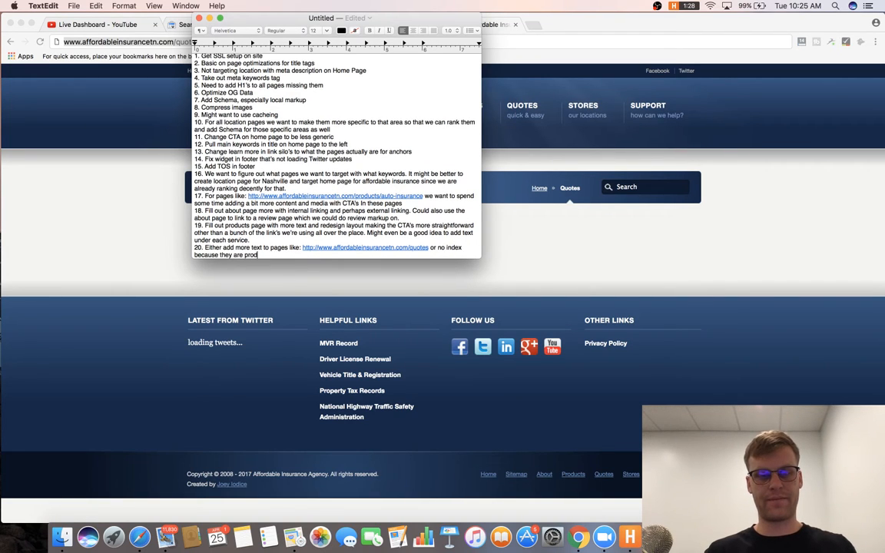
pyautogui.write(' they are providing zero val')
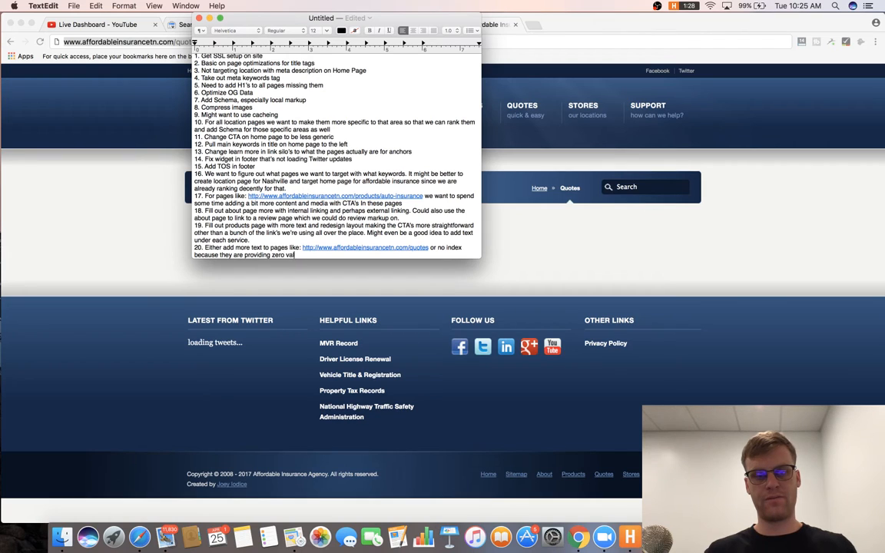
pyautogui.write('ue')
pyautogui.press('Return')
pyautogui.press('super+Tab')
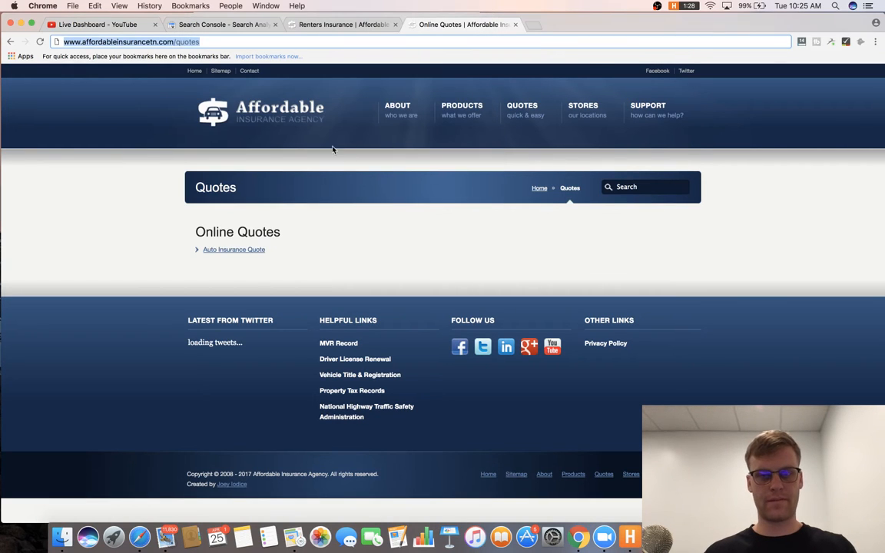
# Scroll through the site's car insurance quote page.
pyautogui.moveTo(538, 113)
pyautogui.click(549, 150)
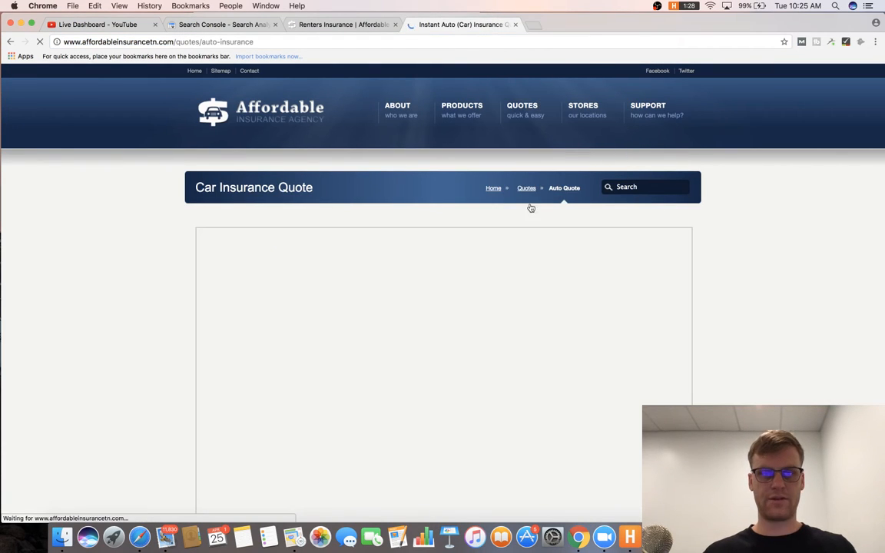
pyautogui.scroll(-2, 521, 241)
pyautogui.scroll(-5, 522, 242)
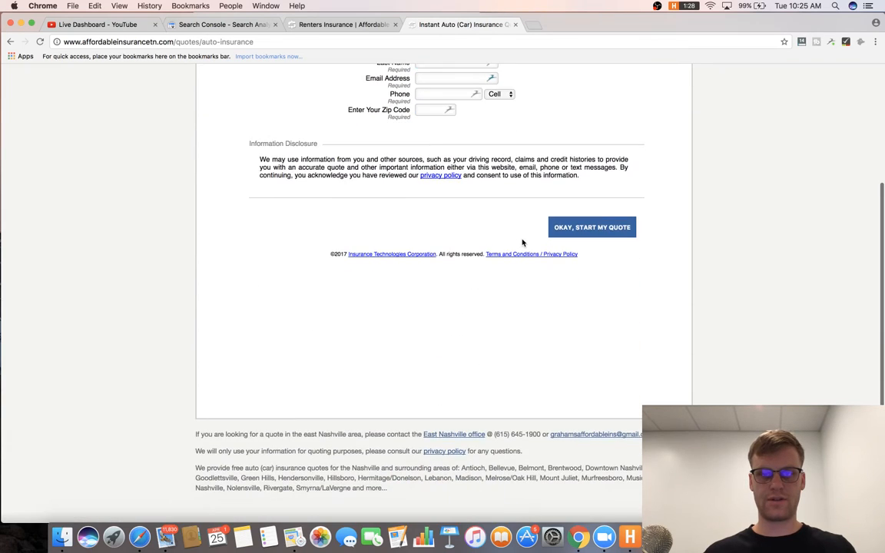
pyautogui.scroll(5, 522, 242)
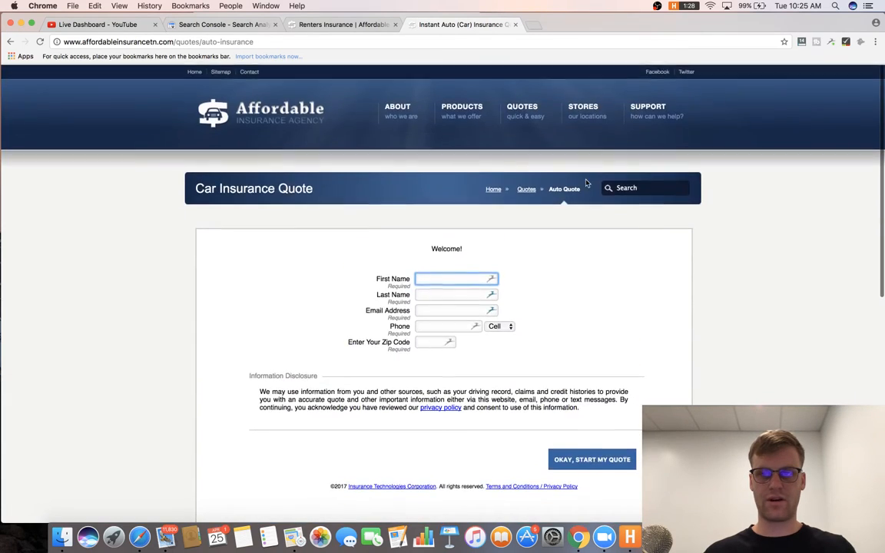
pyautogui.scroll(-5, 544, 227)
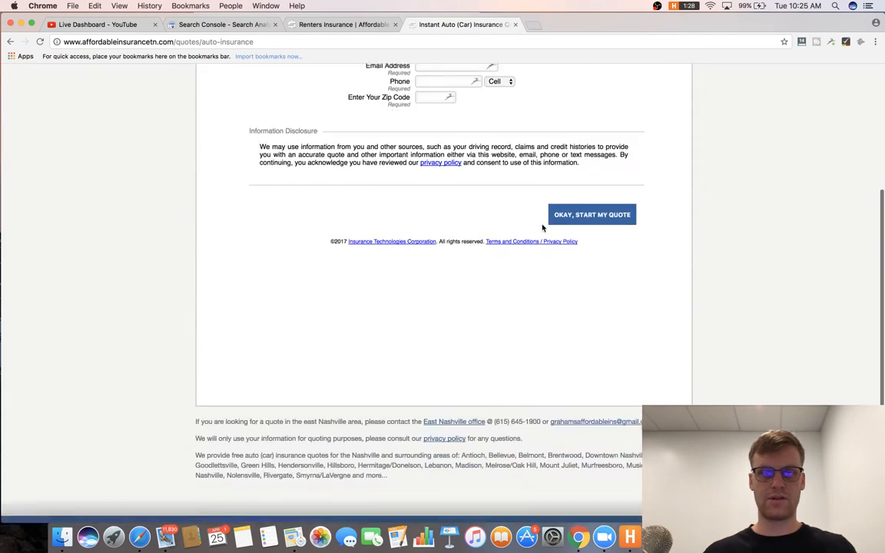
pyautogui.scroll(3, 530, 81)
pyautogui.scroll(1, 530, 81)
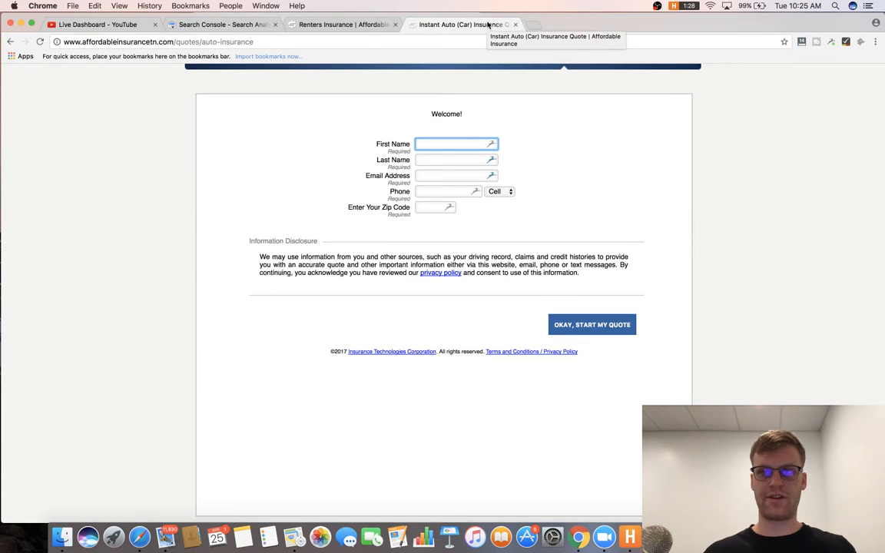
pyautogui.scroll(3, 684, 316)
pyautogui.scroll(-5, 491, 359)
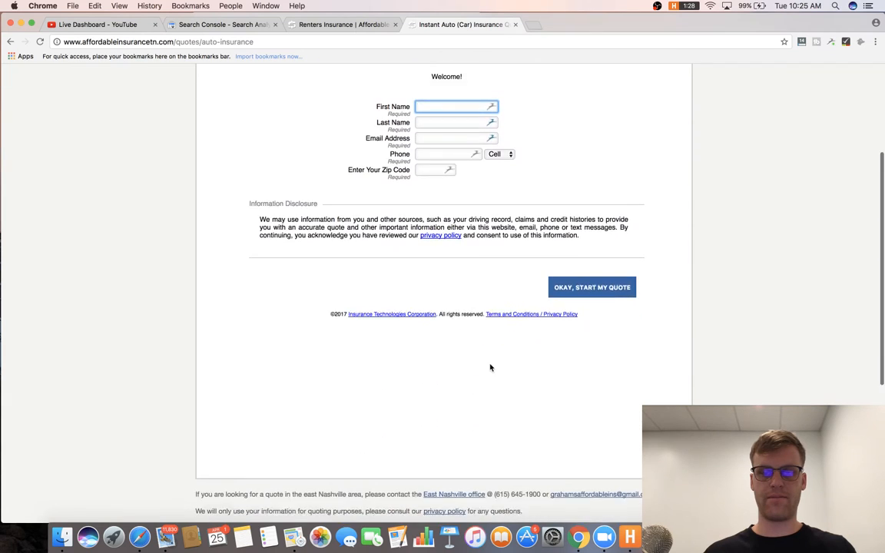
pyautogui.scroll(5, 490, 368)
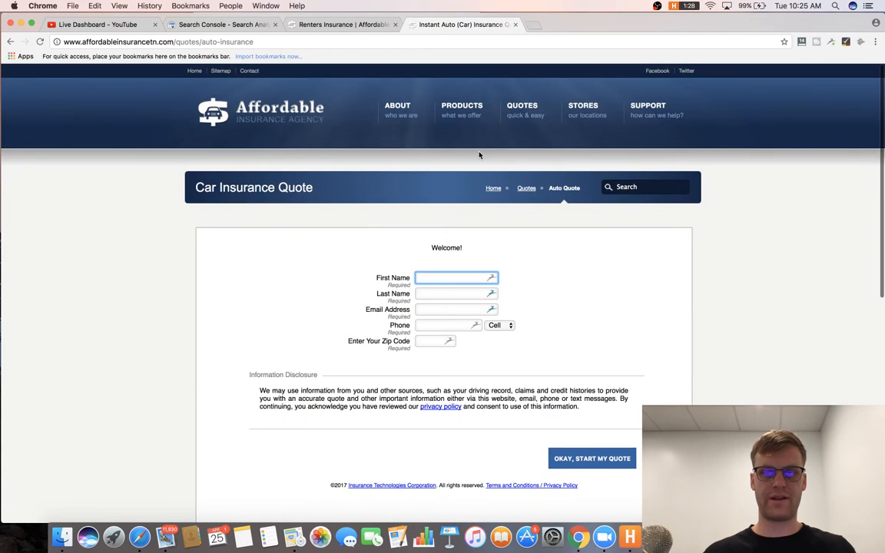
# Check the Stores, Support, File A Claim and Make A Payment pages, then return to the homepage.
pyautogui.click(584, 109)
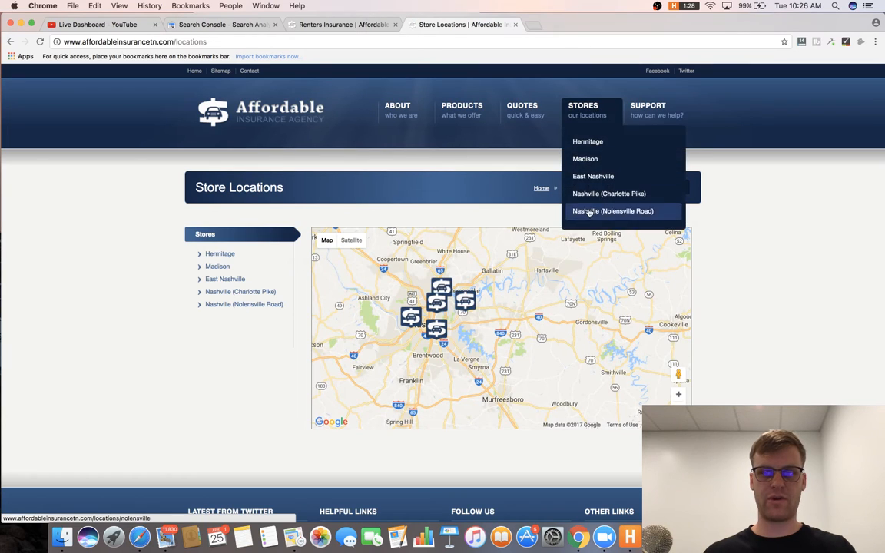
pyautogui.click(657, 108)
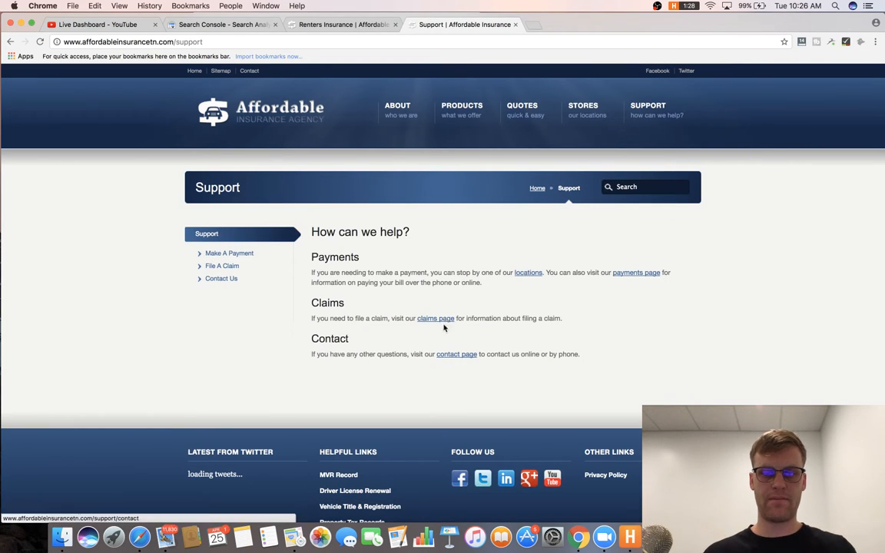
pyautogui.moveTo(634, 118)
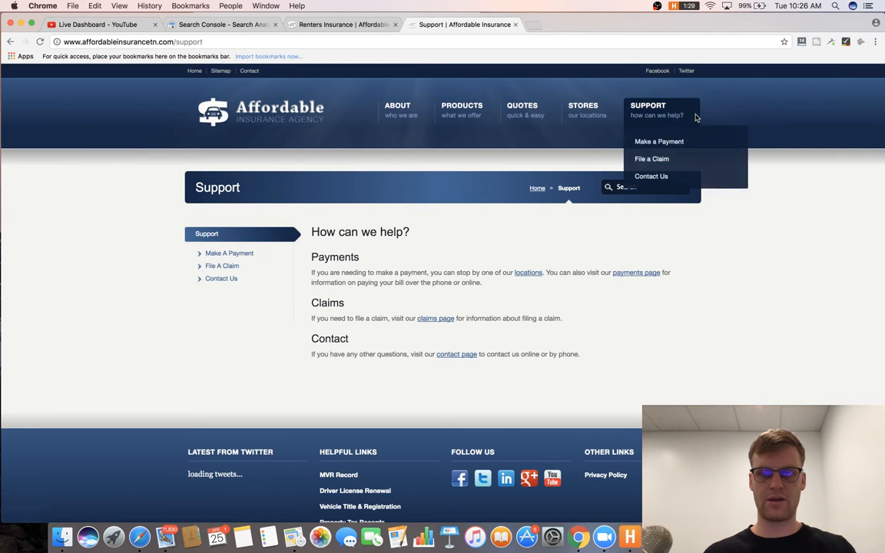
pyautogui.click(675, 161)
pyautogui.scroll(-3, 623, 237)
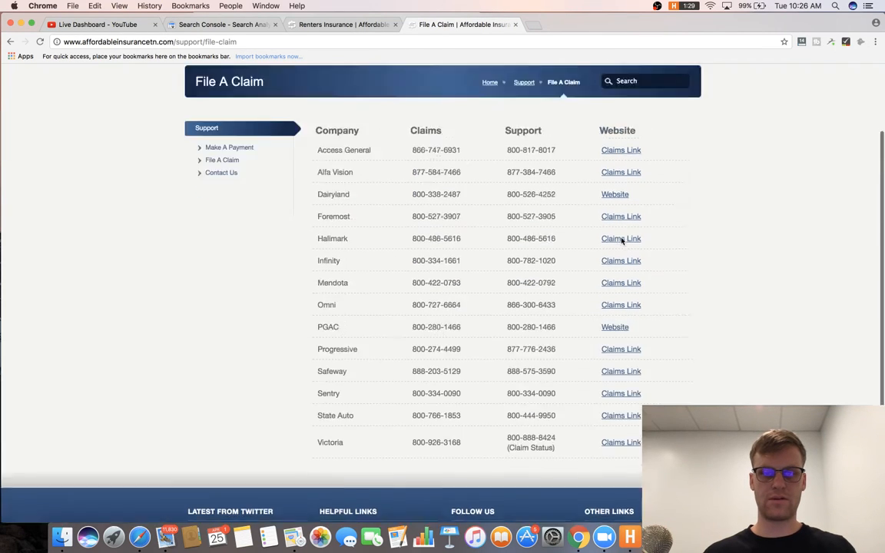
pyautogui.scroll(3, 622, 237)
pyautogui.moveTo(681, 103)
pyautogui.click(660, 142)
pyautogui.scroll(-10, 723, 265)
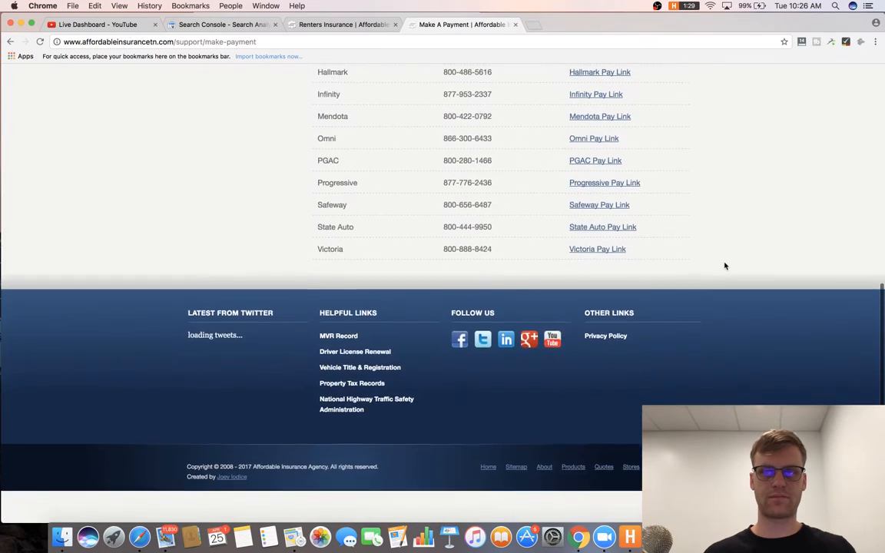
pyautogui.scroll(10, 724, 265)
pyautogui.click(477, 190)
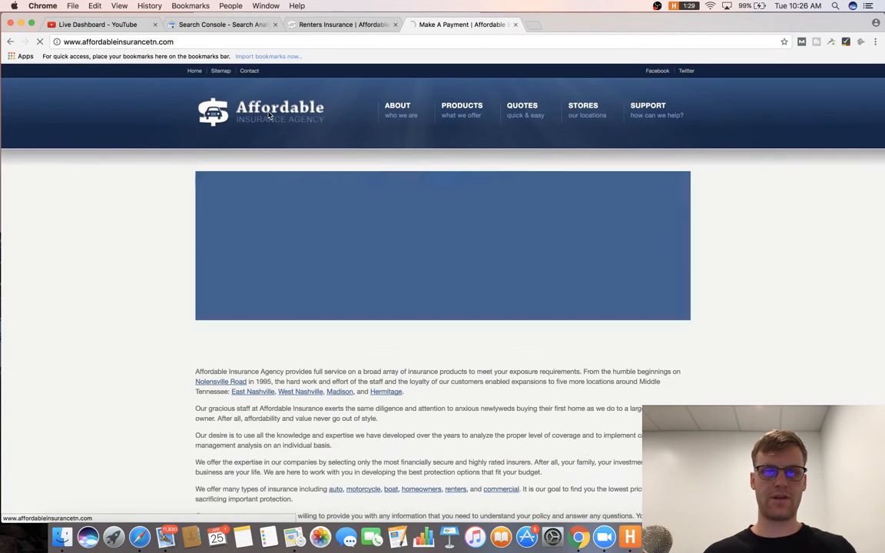
pyautogui.moveTo(480, 112)
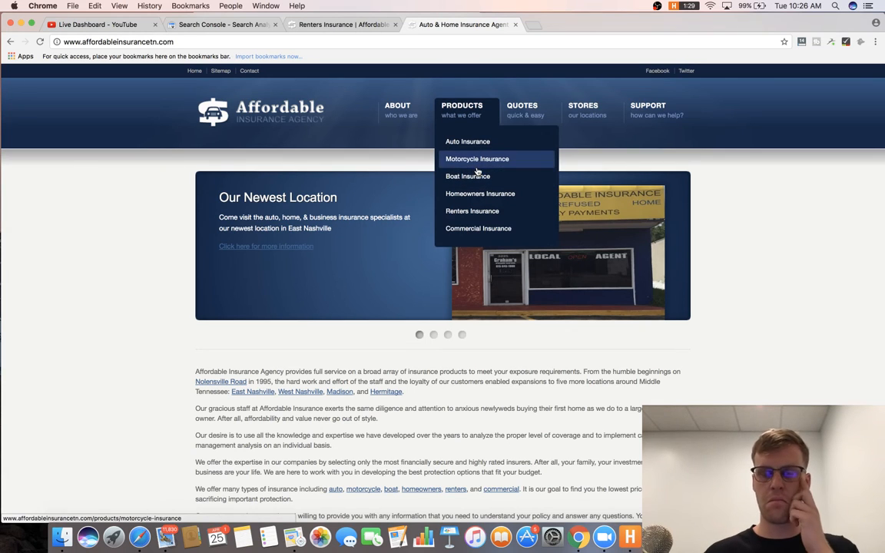
# Write item 21 on building content marketing around topics contextually relevant to the niche, then begin item 22.
pyautogui.press('super+Tab')
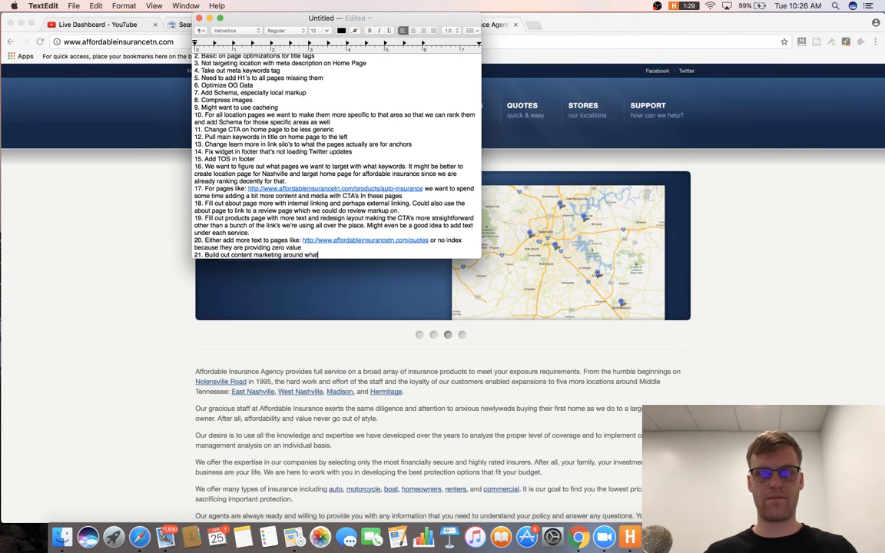
pyautogui.press('BackSpace')
pyautogui.write('xtually relevant to our niche')
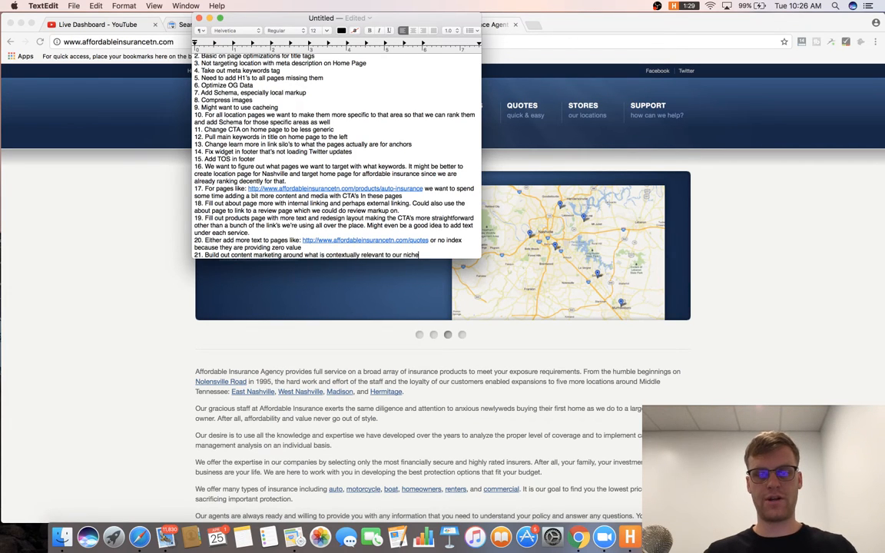
pyautogui.press('Return')
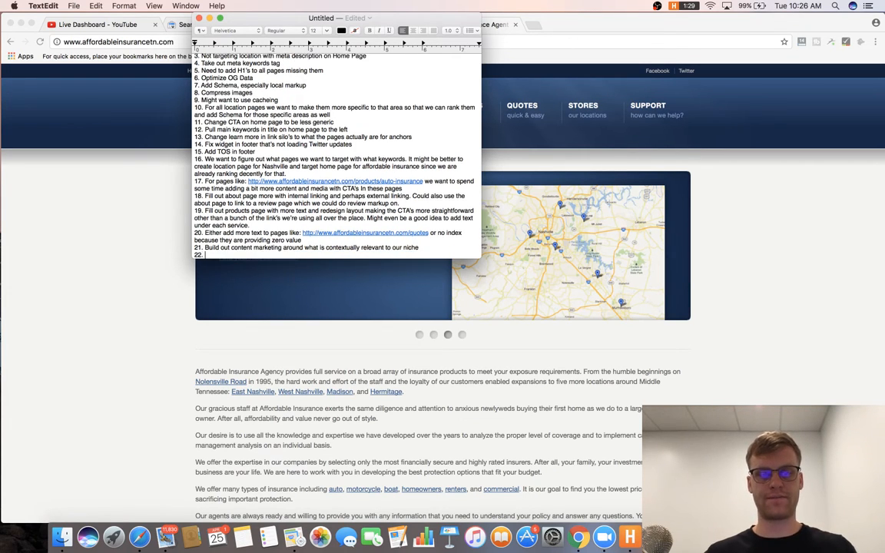
pyautogui.click(531, 229)
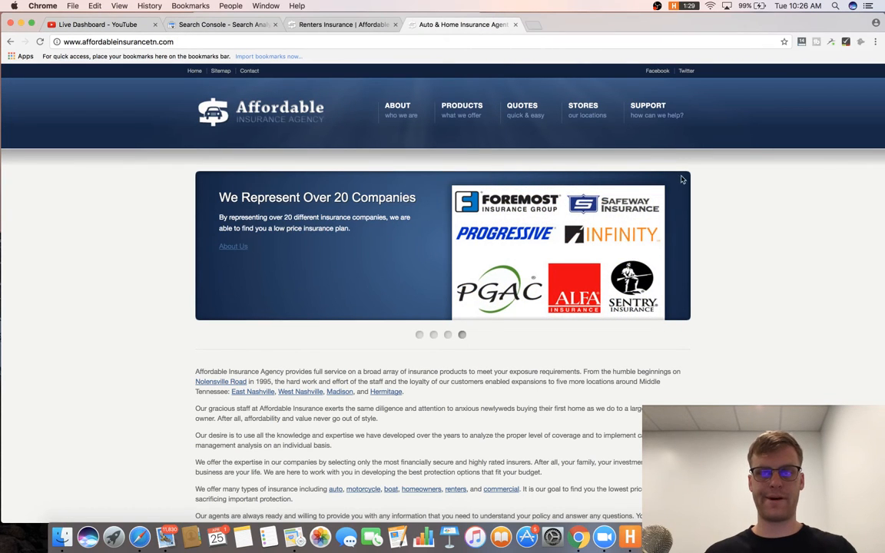
# Close the Renters Insurance tab and filter Screaming Frog's Internal URLs to HTML pages only.
pyautogui.click(336, 25)
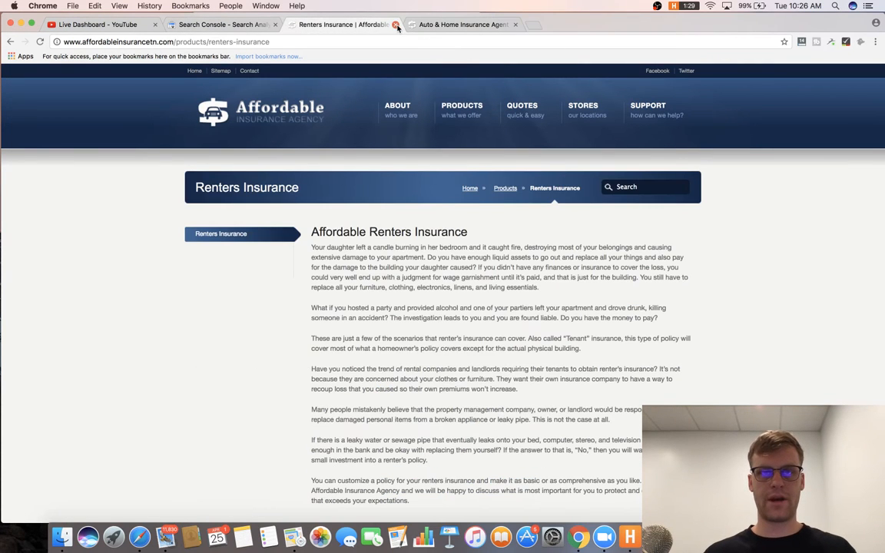
pyautogui.click(396, 25)
pyautogui.press('super+Tab')
pyautogui.press('super+Tab')
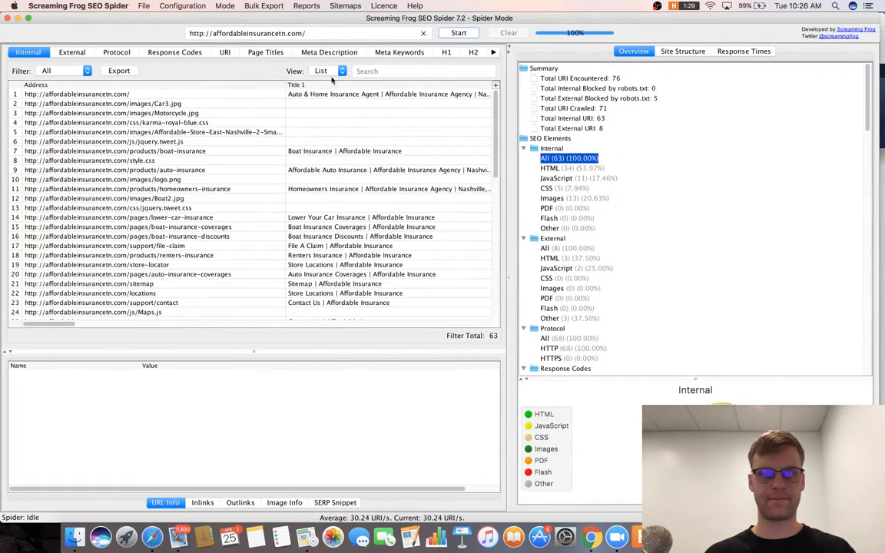
pyautogui.click(76, 71)
pyautogui.click(86, 87)
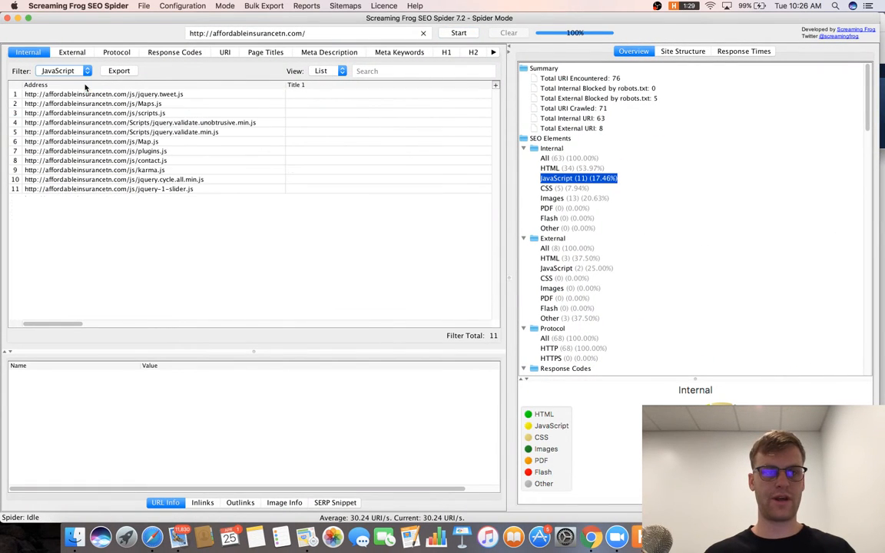
pyautogui.click(84, 71)
pyautogui.click(77, 60)
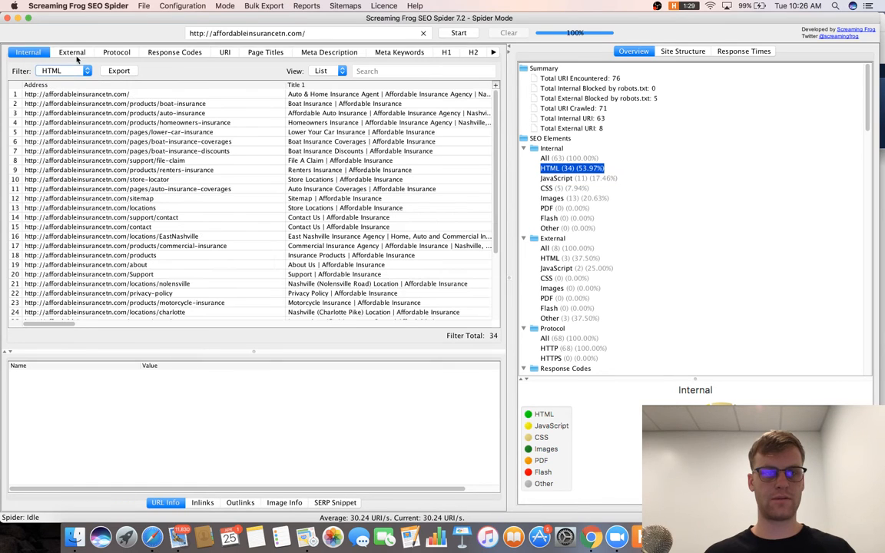
# Inspect URL details for the sitemap page, then /products/boat-insurance with its title, empty meta description and headings.
pyautogui.click(171, 200)
pyautogui.scroll(-3, 171, 200)
pyautogui.scroll(3, 171, 199)
pyautogui.hscroll(5, 171, 200)
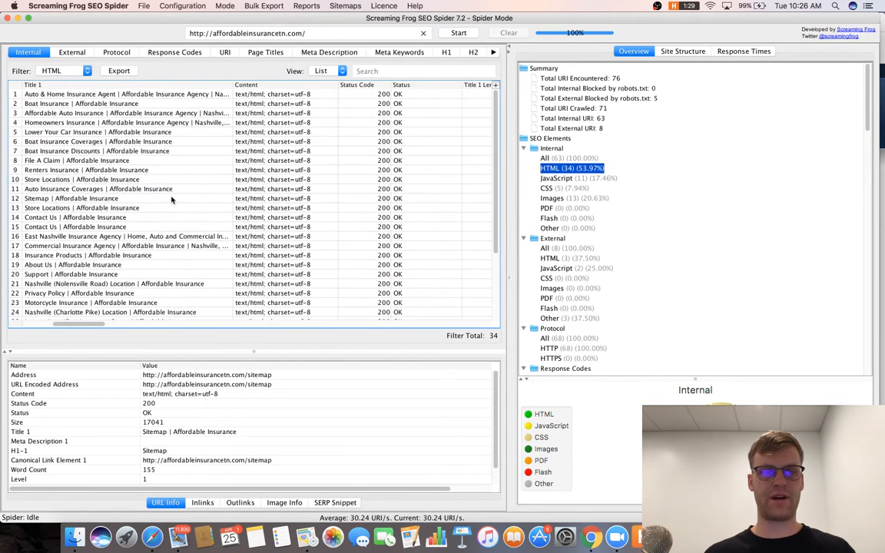
pyautogui.scroll(-5, 172, 200)
pyautogui.hscroll(-5, 171, 200)
pyautogui.scroll(1, 171, 200)
pyautogui.scroll(-1, 171, 200)
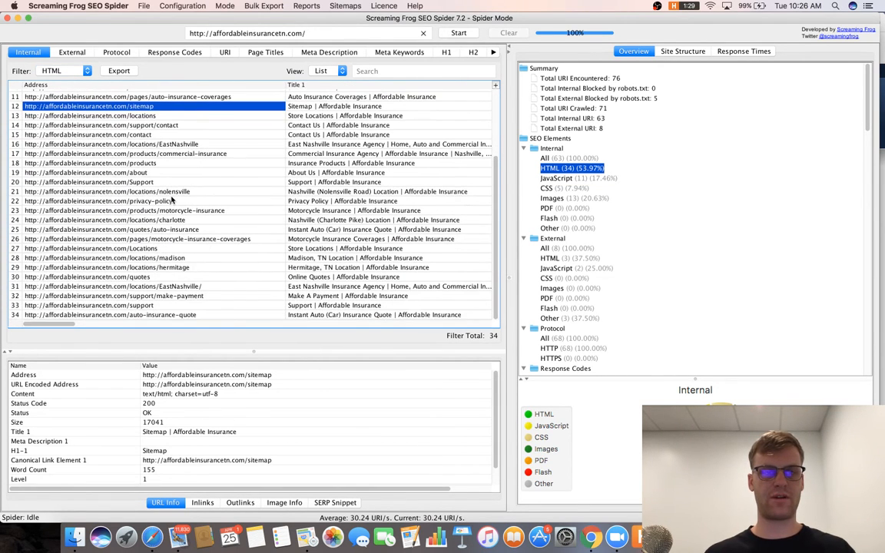
pyautogui.scroll(5, 172, 200)
pyautogui.scroll(-5, 171, 200)
pyautogui.scroll(5, 171, 200)
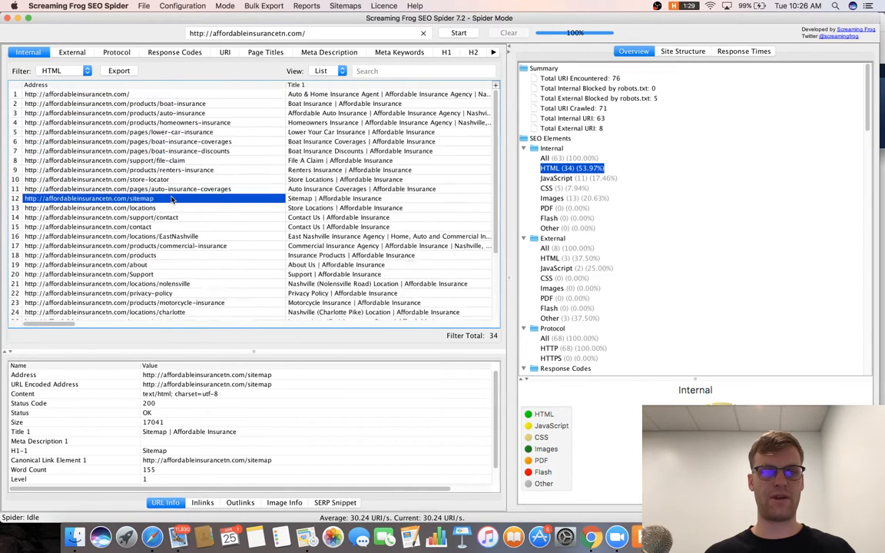
pyautogui.click(181, 141)
pyautogui.click(191, 103)
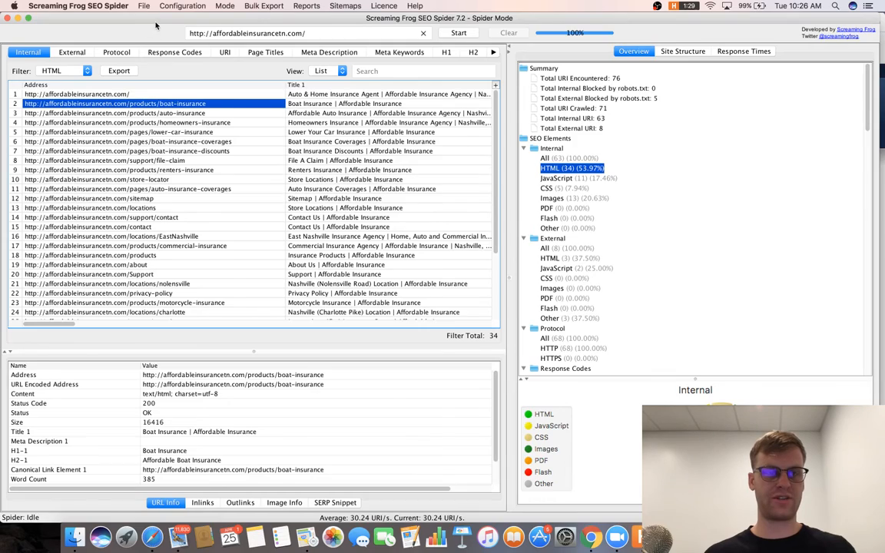
pyautogui.press('super+m')
# Run a Google search for site:affordableinsurancetn.com/ products to see indexed products pages.
pyautogui.press('super+l')
pyautogui.write('s')
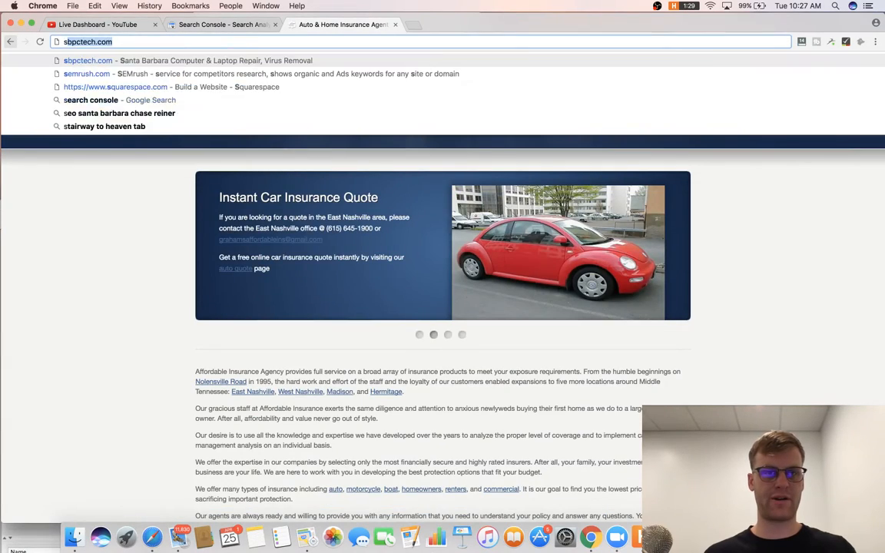
pyautogui.write('ite:')
pyautogui.write('https://affordableinsurancetn.com/products/boat-insurance')
pyautogui.press('Return')
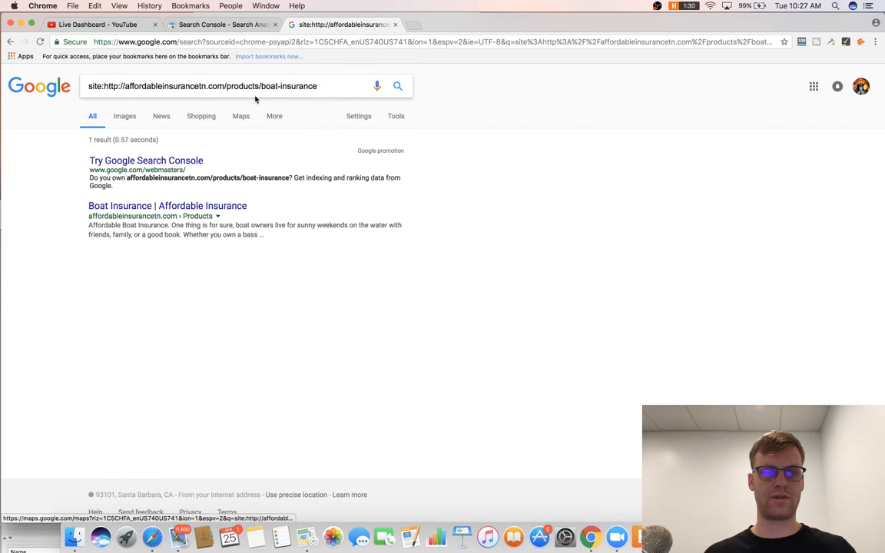
pyautogui.moveTo(333, 85); pyautogui.dragTo(215, 85)
pyautogui.write('p')
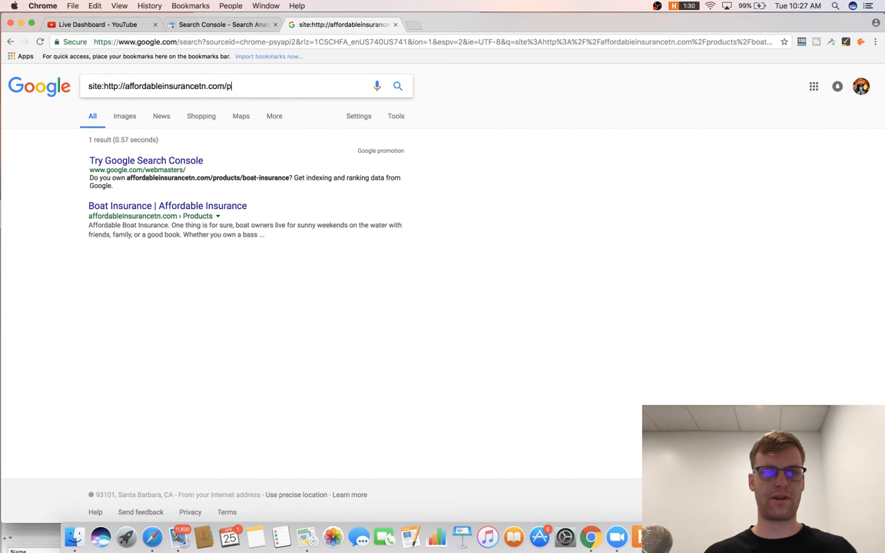
pyautogui.write('roducts')
pyautogui.press('Return')
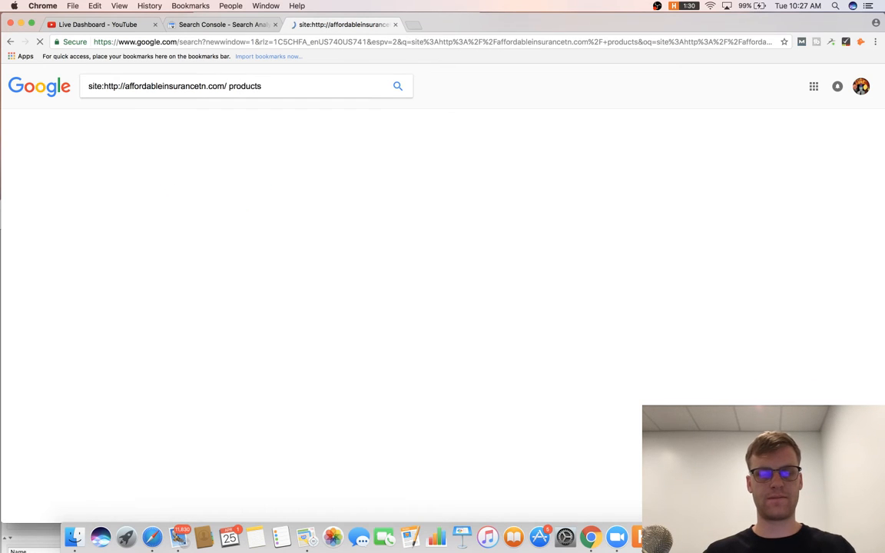
# Page through the site: results, including omitted results, to results page 3.
pyautogui.scroll(-3, 302, 246)
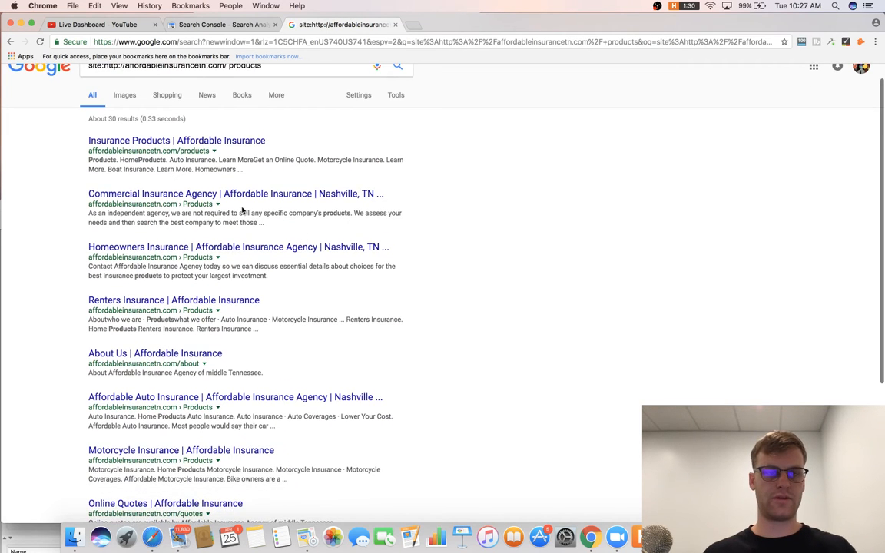
pyautogui.scroll(-3, 242, 209)
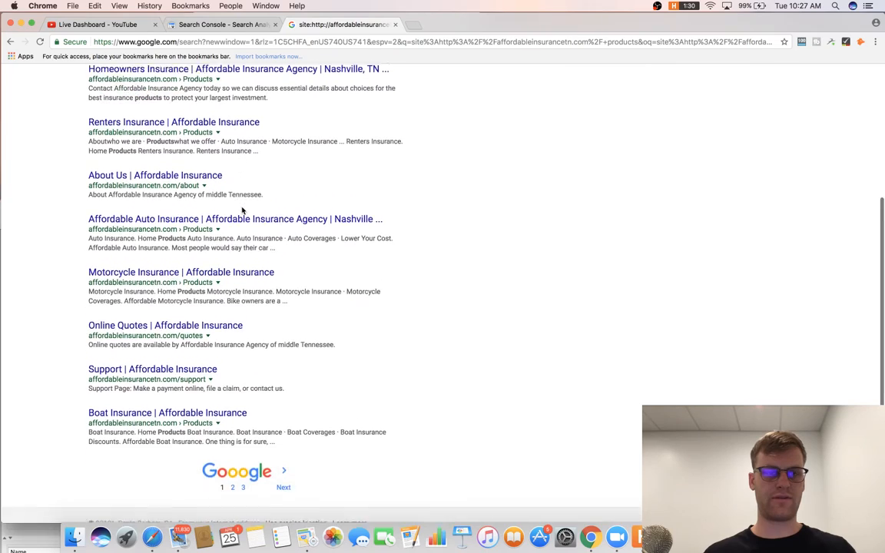
pyautogui.scroll(6, 229, 316)
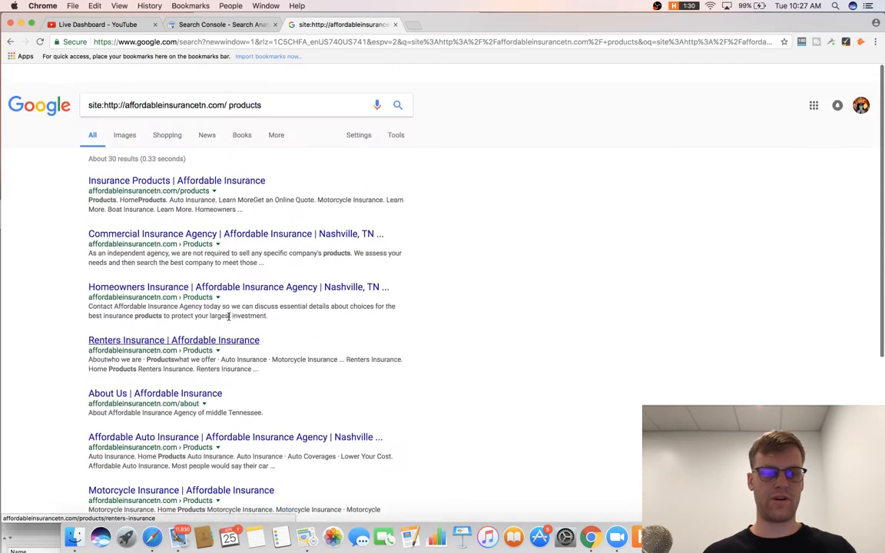
pyautogui.scroll(-6, 243, 263)
pyautogui.click(239, 458)
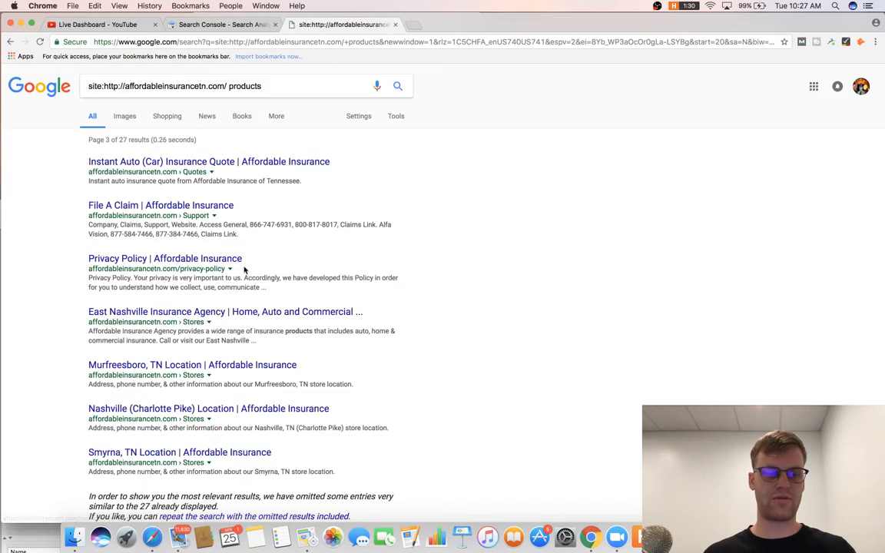
pyautogui.scroll(-3, 200, 368)
pyautogui.click(228, 414)
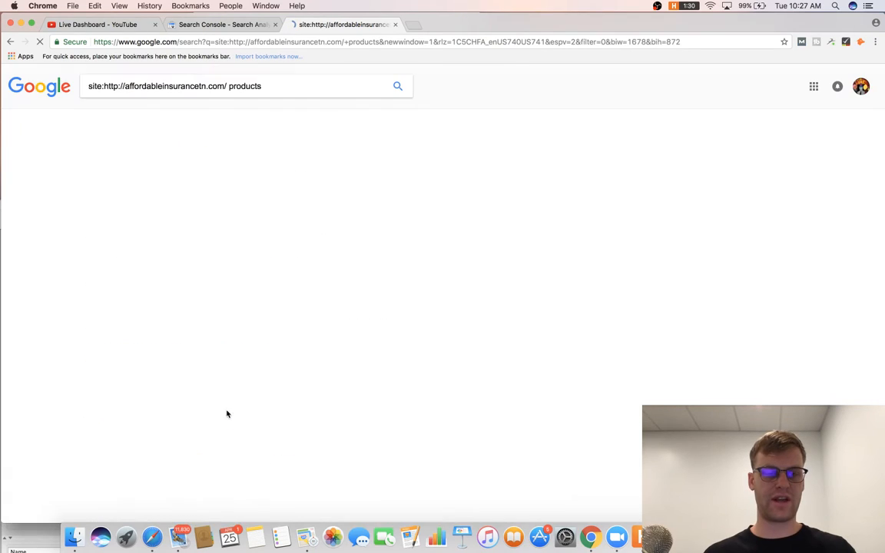
pyautogui.scroll(-6, 254, 322)
pyautogui.scroll(2, 254, 322)
pyautogui.click(243, 459)
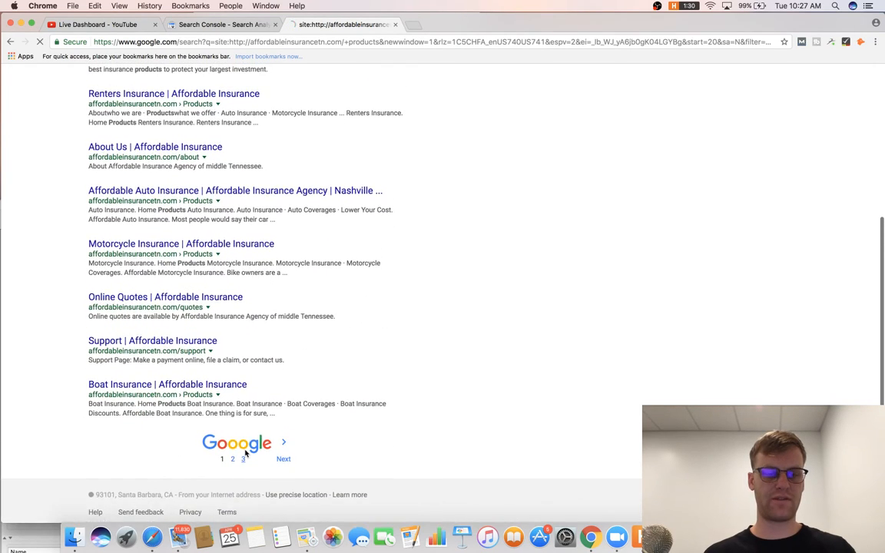
pyautogui.scroll(-10, 229, 398)
pyautogui.scroll(2, 229, 398)
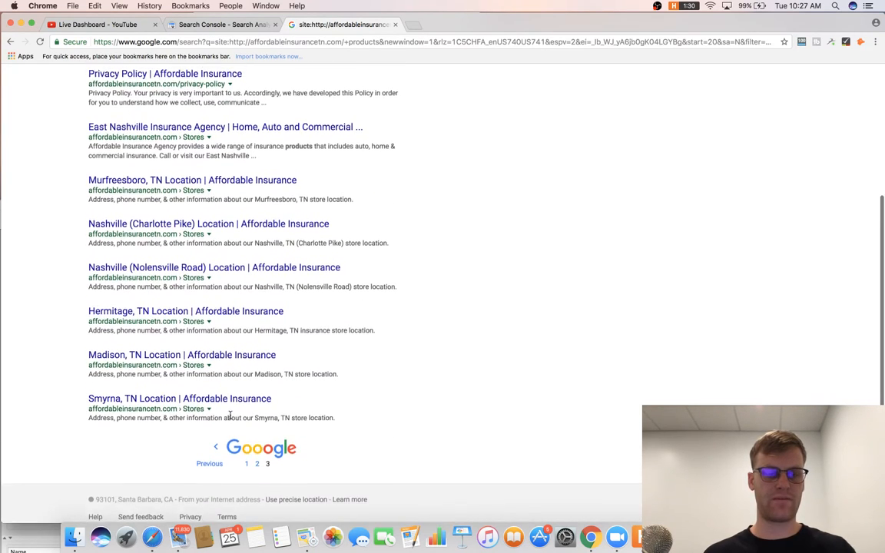
pyautogui.scroll(3, 230, 415)
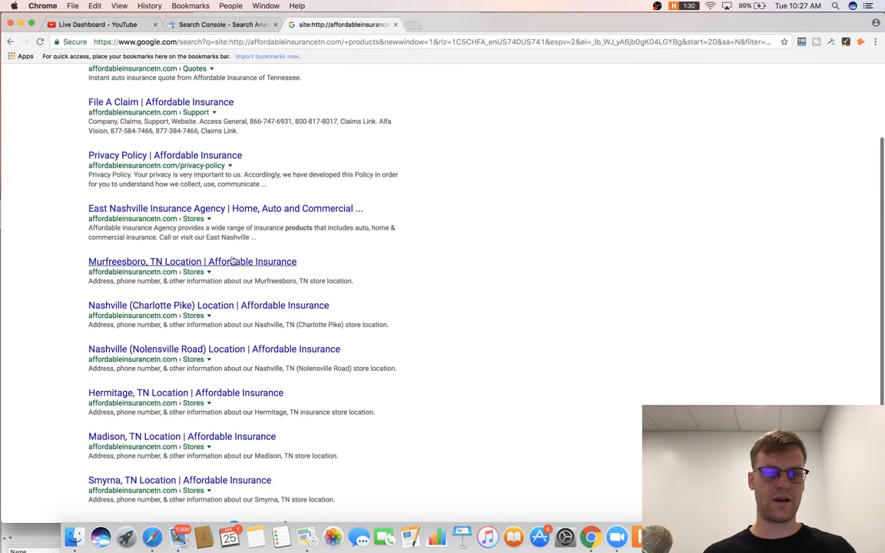
# Open the Murfreesboro and East Nashville store pages in new tabs, review them, then close both.
pyautogui.rightClick(233, 262)
pyautogui.click(266, 266)
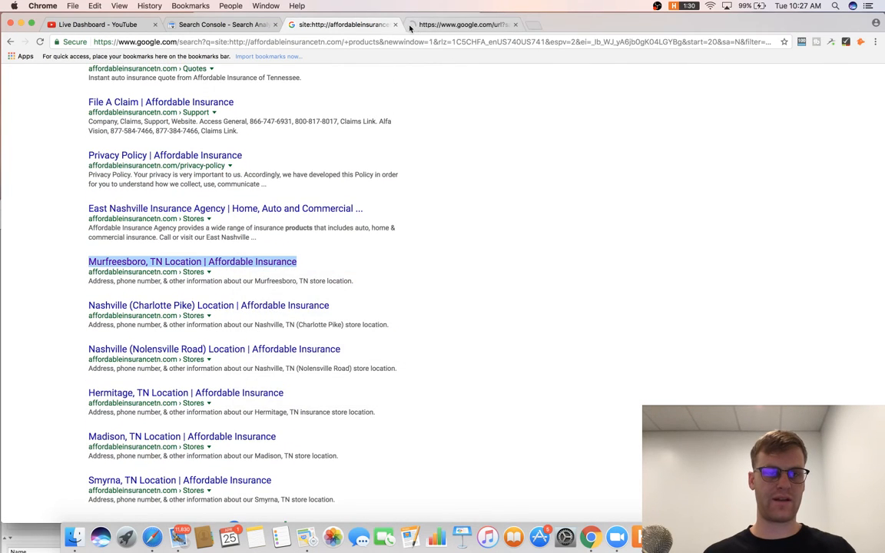
pyautogui.click(425, 26)
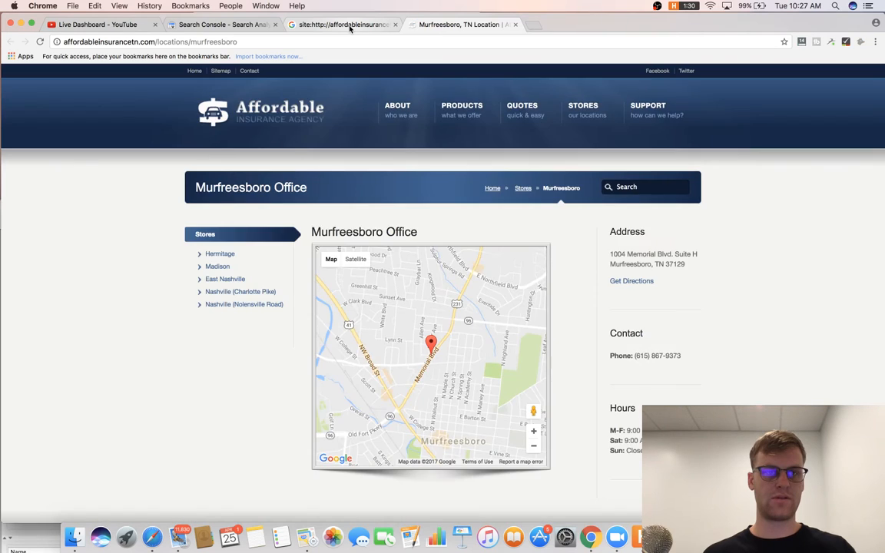
pyautogui.click(349, 27)
pyautogui.rightClick(311, 207)
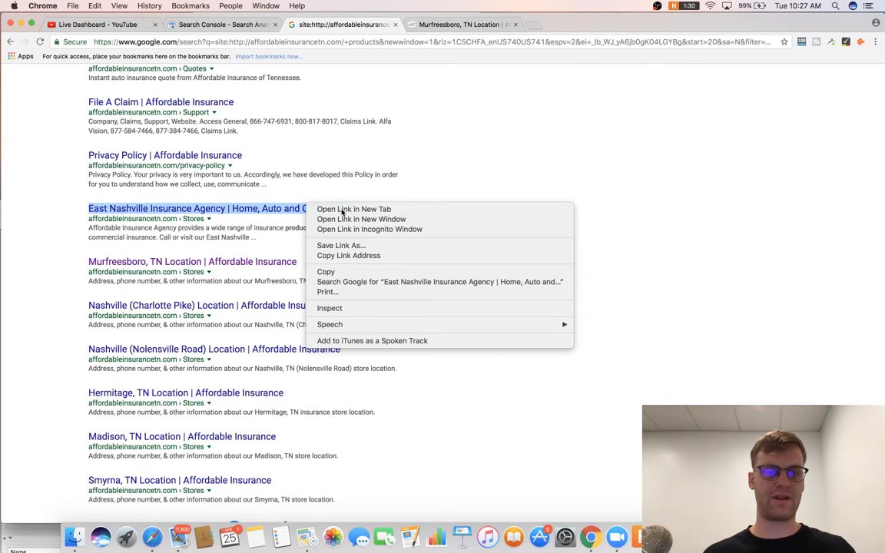
pyautogui.click(339, 210)
pyautogui.click(461, 24)
pyautogui.click(585, 25)
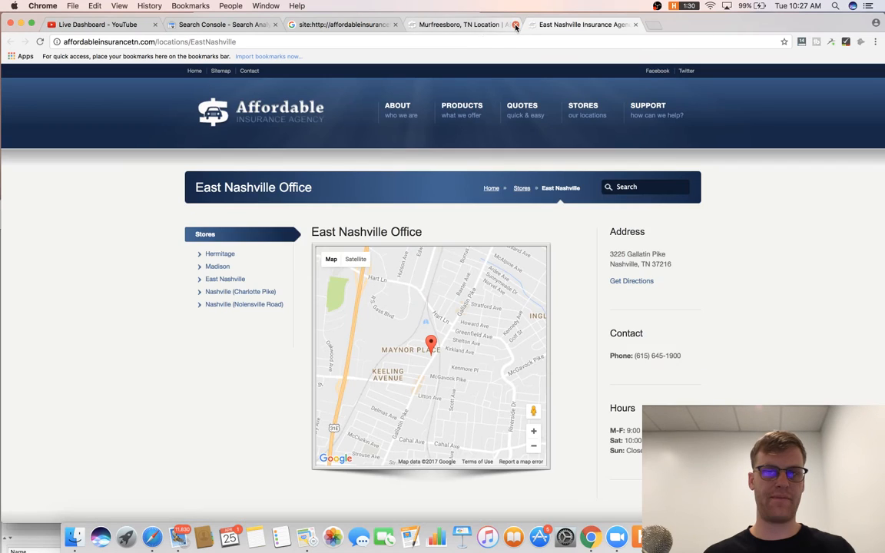
pyautogui.click(515, 24)
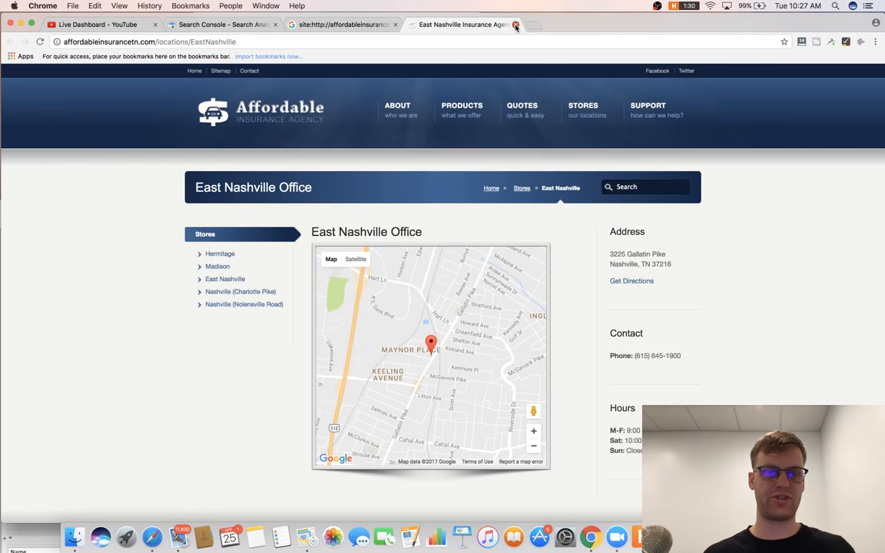
pyautogui.click(514, 23)
pyautogui.press('super+Tab')
pyautogui.press('super+Tab')
pyautogui.press('super+Tab')
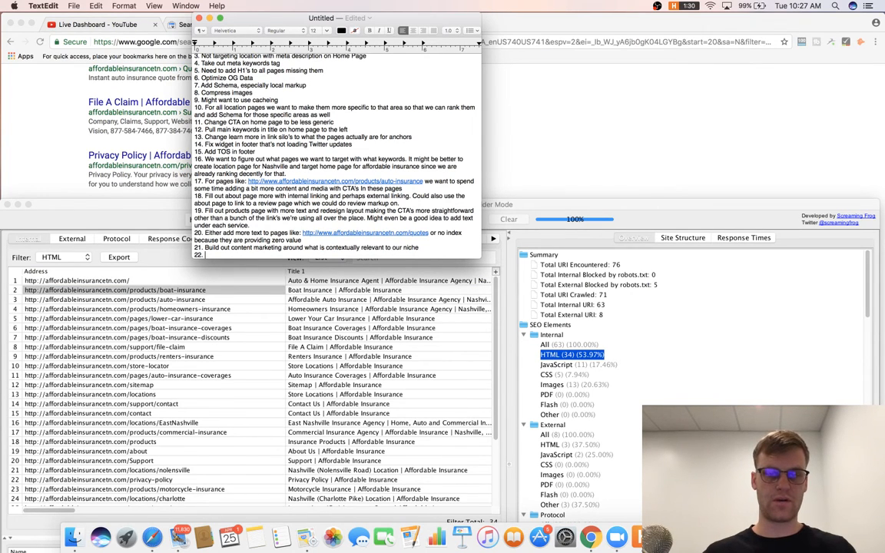
# Write item 22: pages need to be unique or Google sees them as duplicates or no-value pages; begin item 23.
pyautogui.write('r')
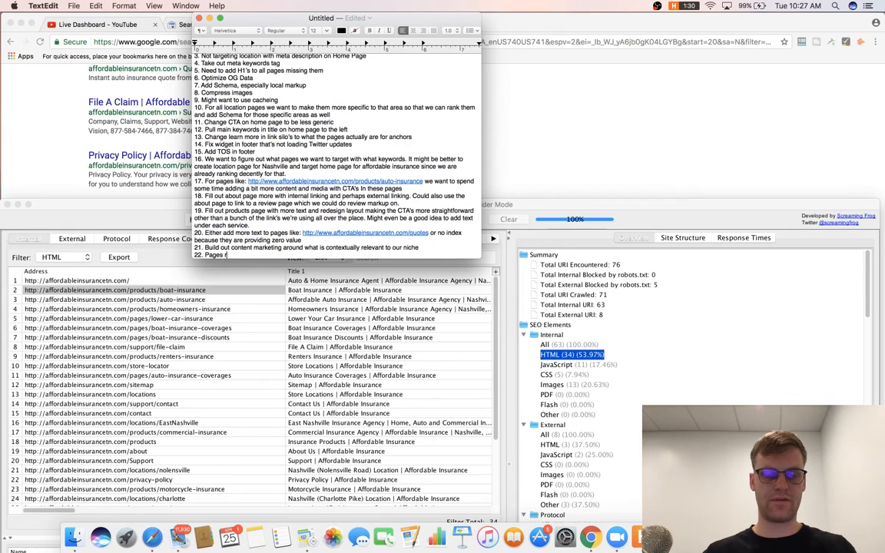
pyautogui.write('eed to be unique o')
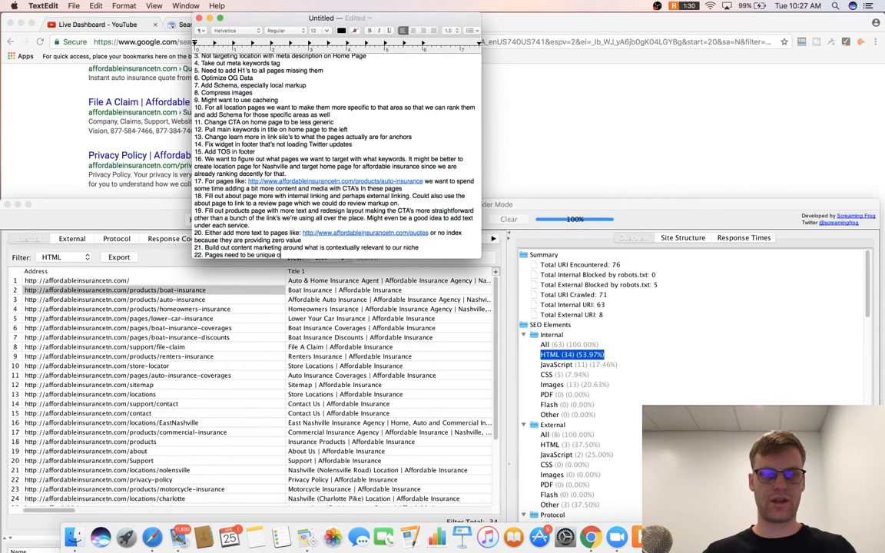
pyautogui.write('therwise Goog')
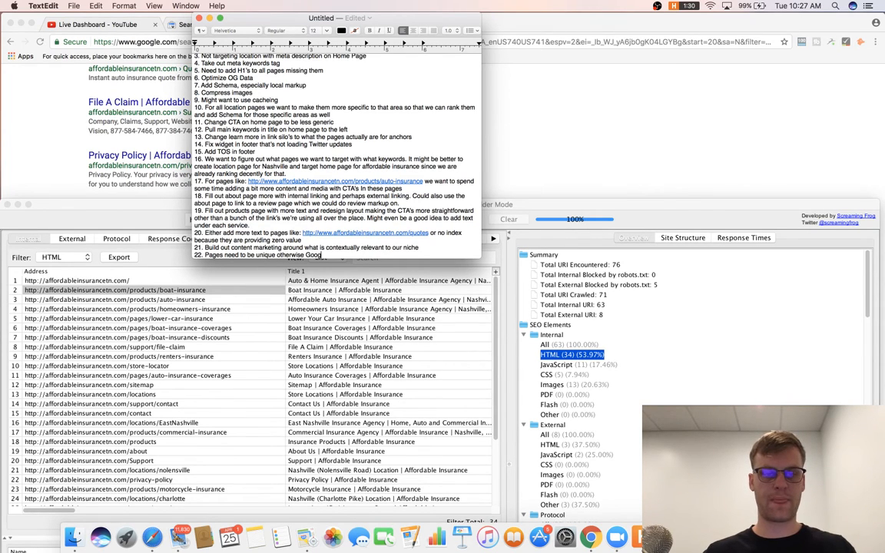
pyautogui.write('le is going to b')
pyautogui.press('BackSpace')
pyautogui.write('p')
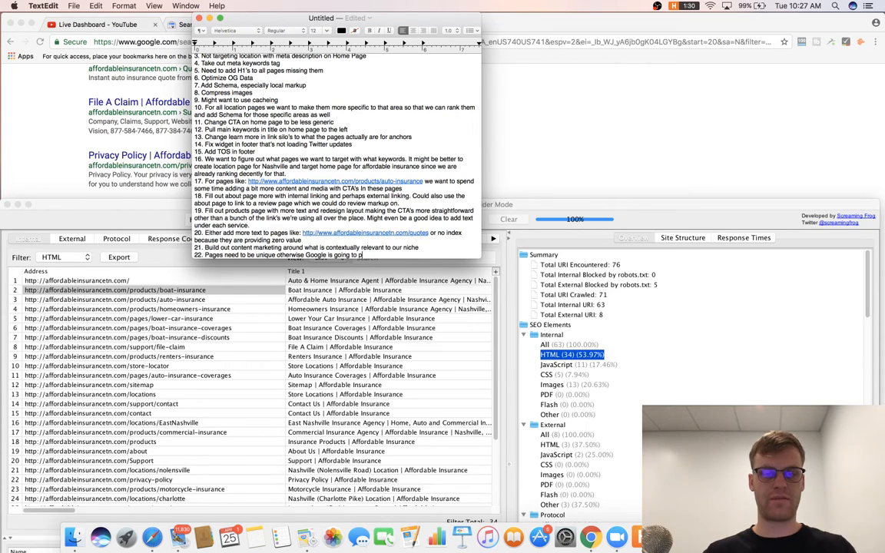
pyautogui.write('ick them up')
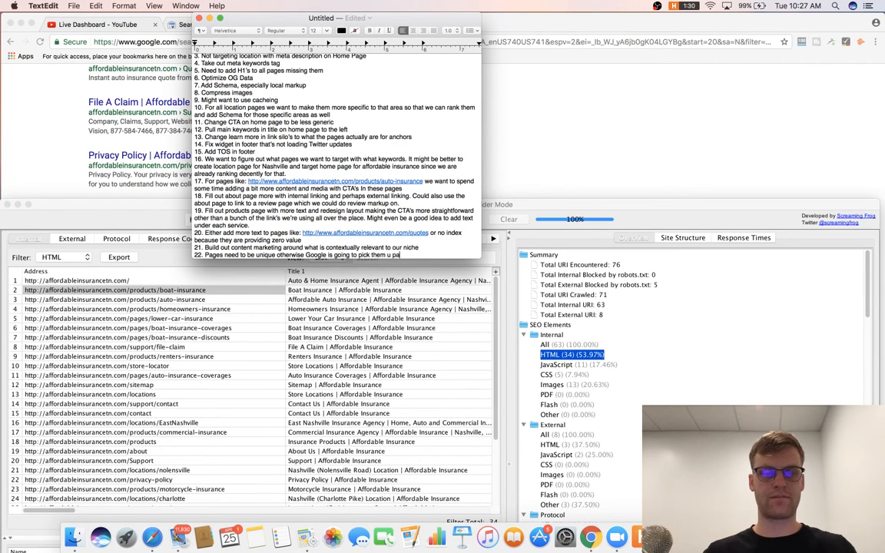
pyautogui.write(' as duplicates or')
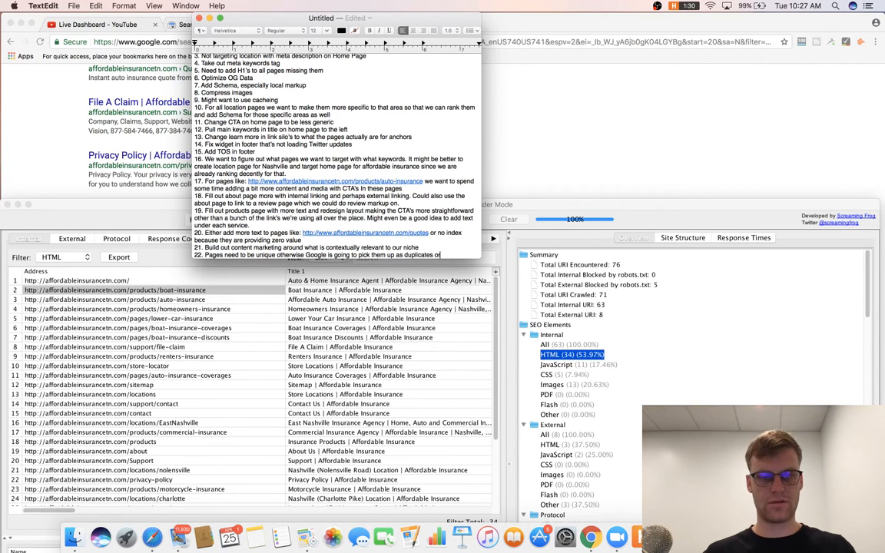
pyautogui.press('BackSpace')
pyautogui.write('r no value pag')
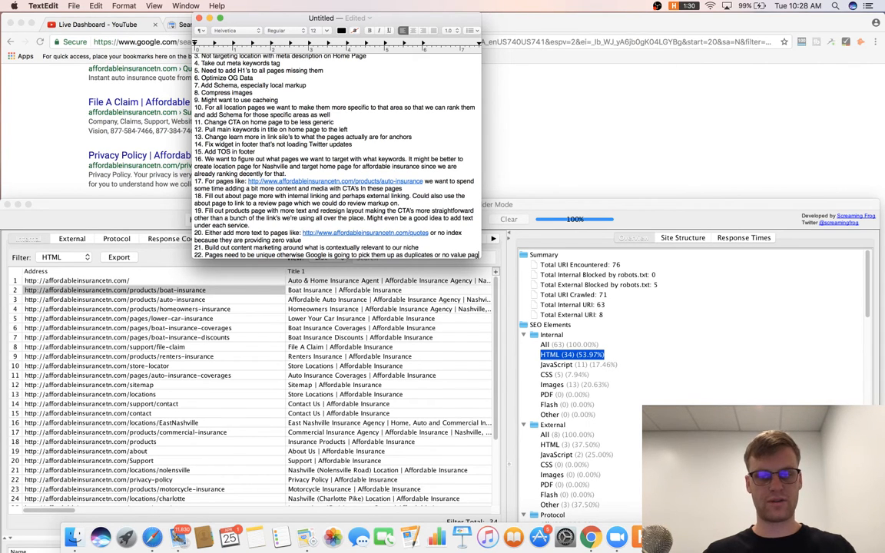
pyautogui.write('es')
pyautogui.press('Return')
# Bring Screaming Frog forward and scroll through all 34 internal HTML pages and their titles.
pyautogui.click(538, 206)
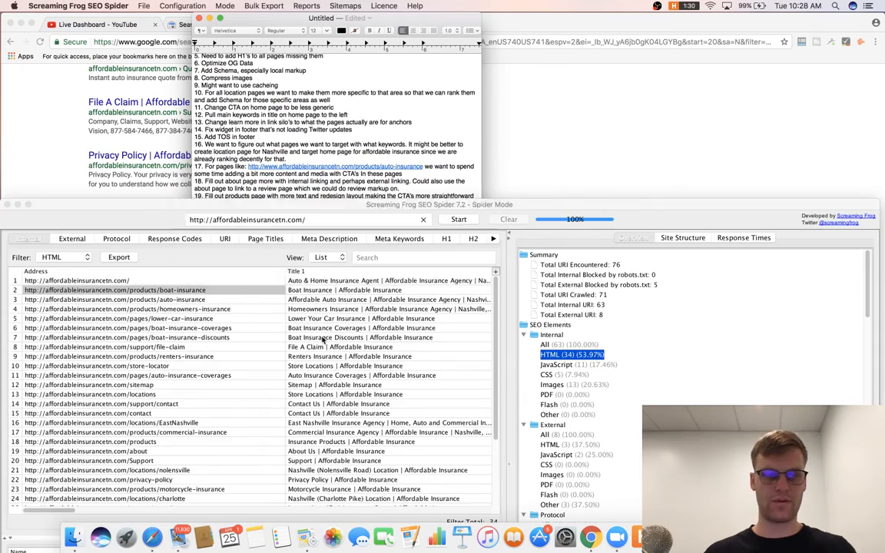
pyautogui.scroll(-5, 243, 295)
pyautogui.scroll(5, 243, 295)
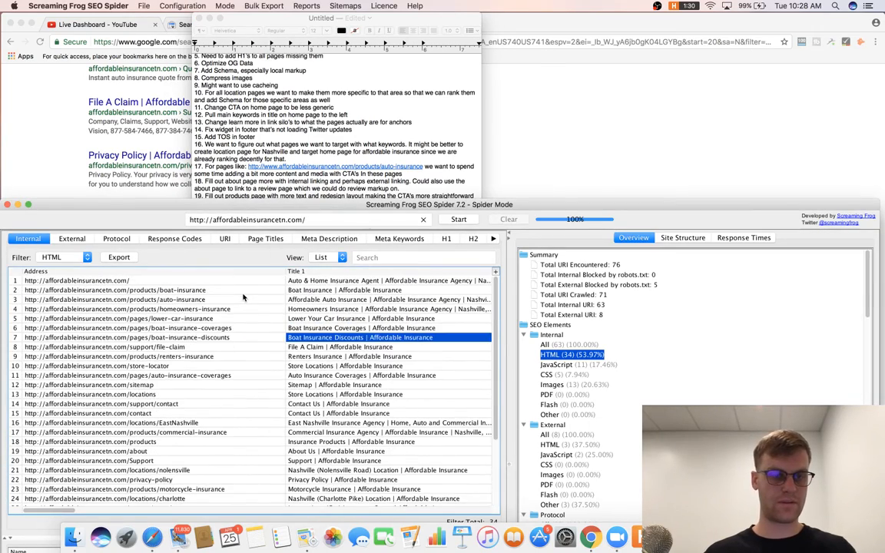
pyautogui.scroll(-5, 243, 295)
pyautogui.hscroll(5, 243, 295)
pyautogui.hscroll(-5, 243, 295)
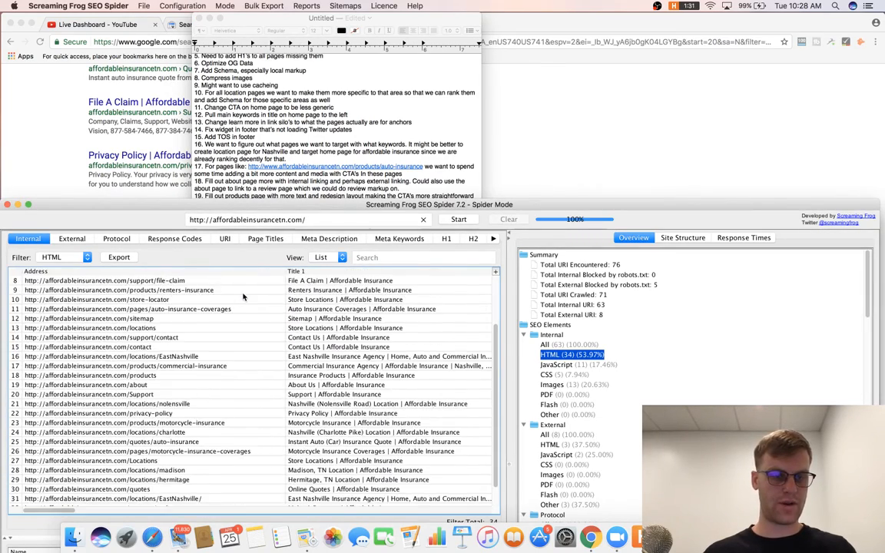
pyautogui.hscroll(5, 243, 295)
pyautogui.hscroll(-5, 243, 300)
pyautogui.hscroll(5, 242, 300)
pyautogui.hscroll(-5, 243, 300)
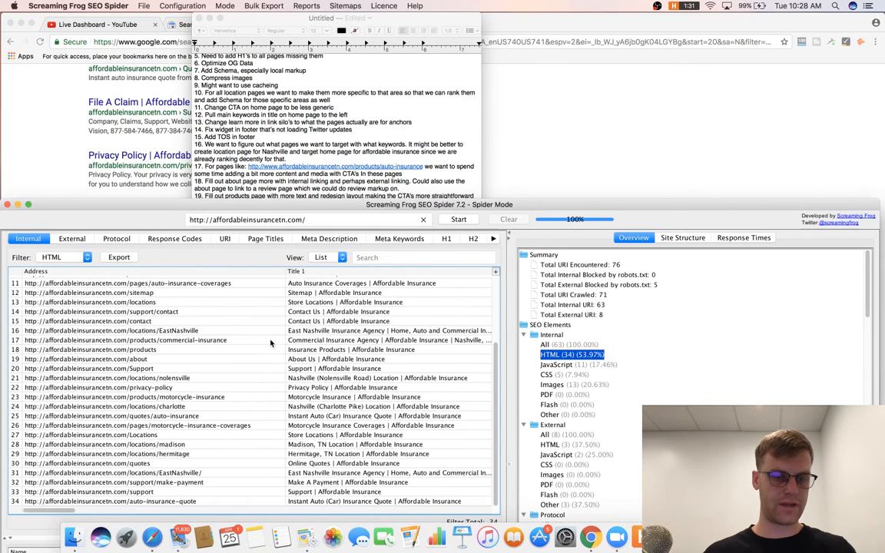
# Run a Google site: search for the site's Locations URL and open the Store Locations result.
pyautogui.click(186, 392)
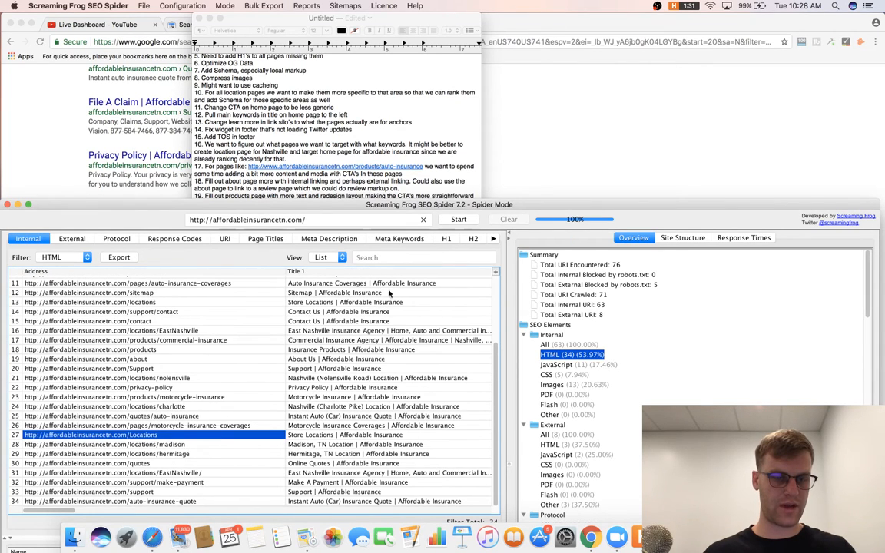
pyautogui.click(579, 150)
pyautogui.scroll(2, 224, 87)
pyautogui.scroll(2, 224, 87)
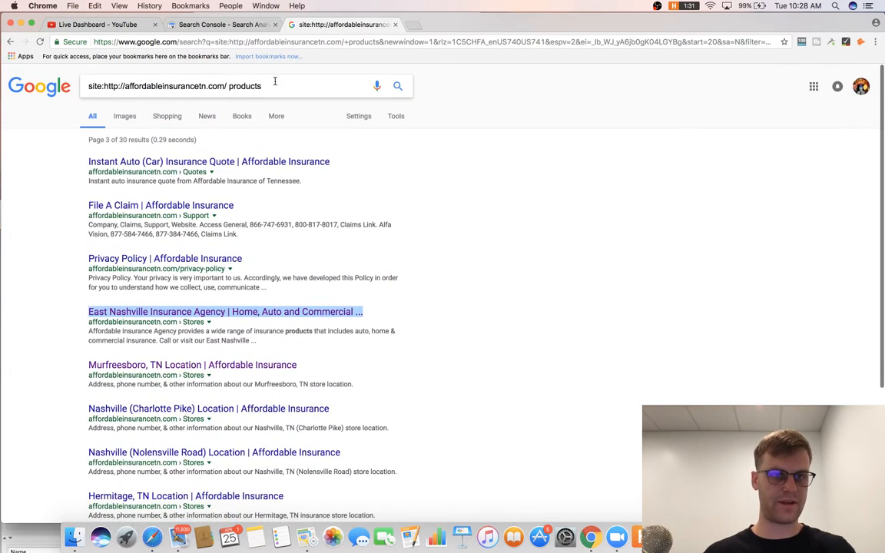
pyautogui.click(248, 77)
pyautogui.press('super+c')
pyautogui.press('super+a')
pyautogui.write('site:')
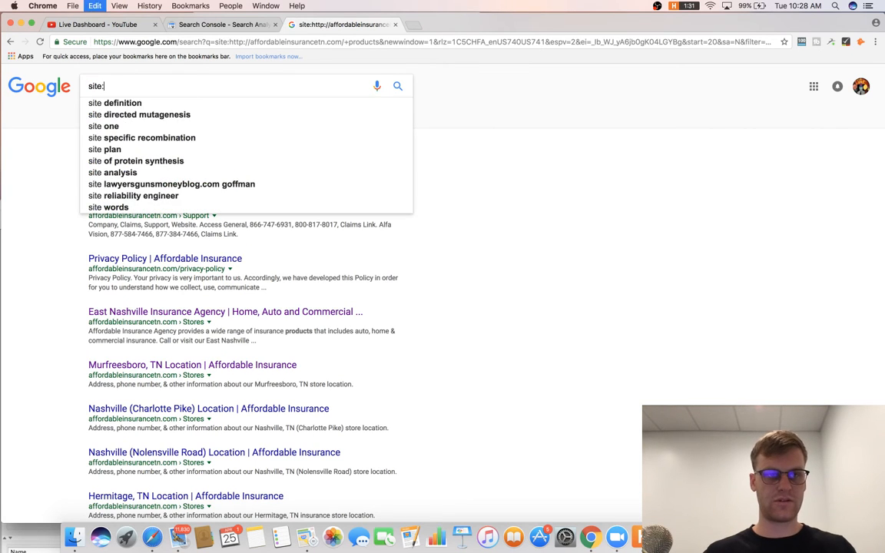
pyautogui.press('super+v')
pyautogui.press('Return')
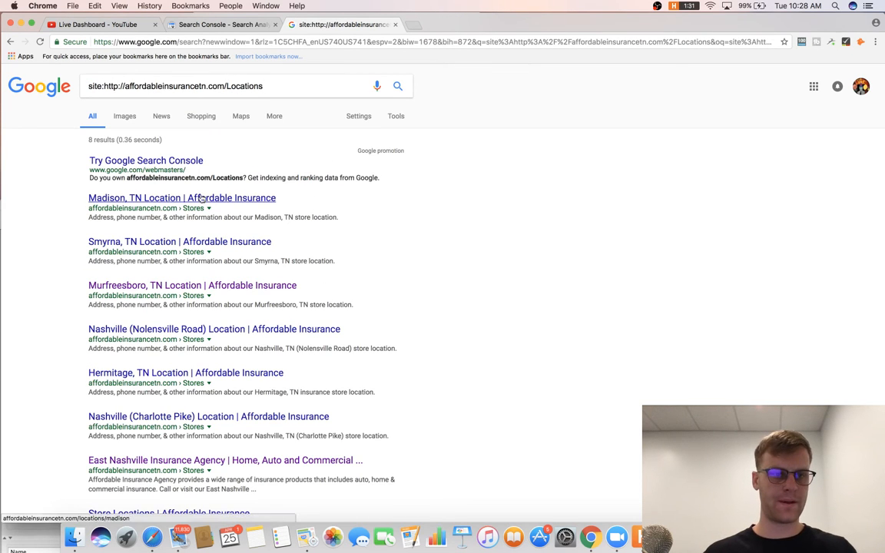
pyautogui.scroll(-1, 234, 203)
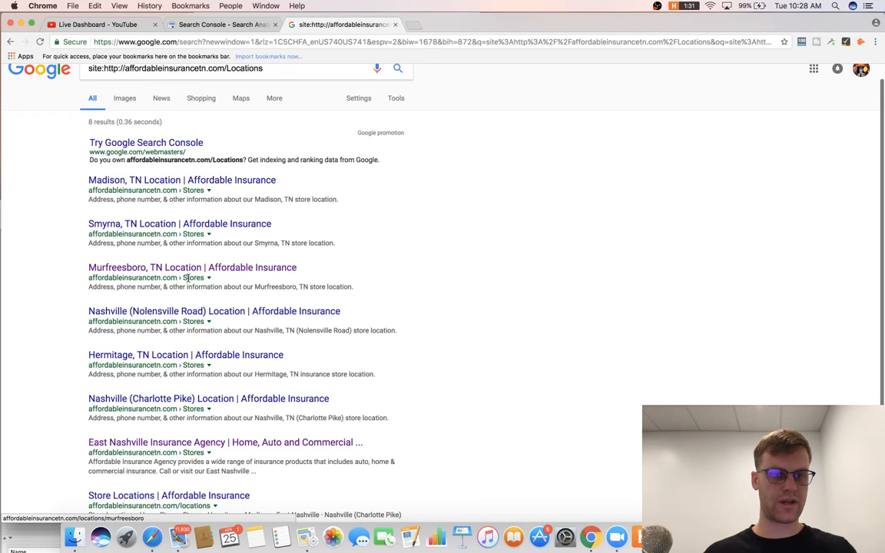
pyautogui.scroll(-5, 206, 230)
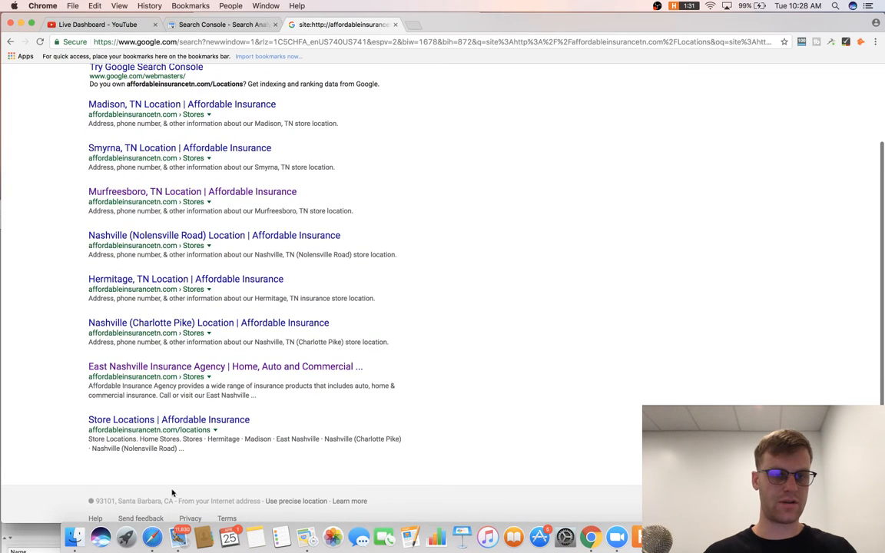
pyautogui.click(215, 423)
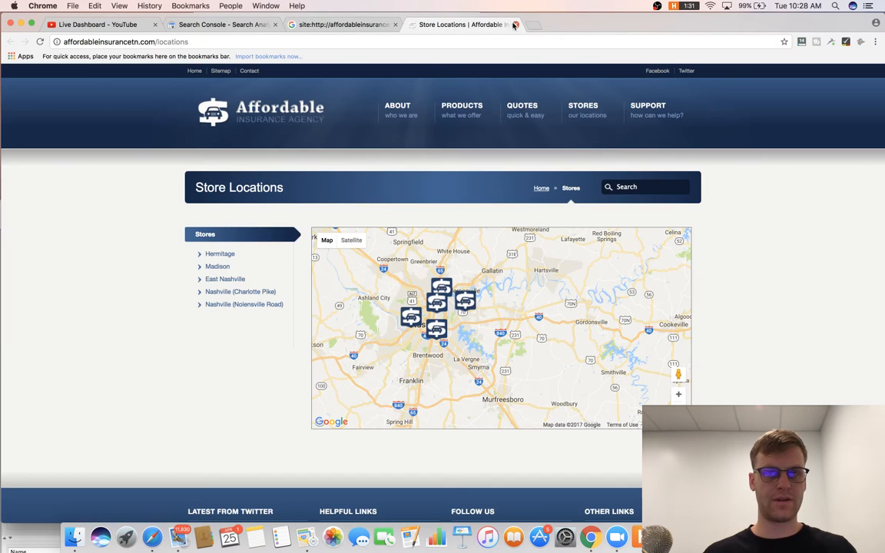
# Load the uppercase /Locations URL copied from the Screaming Frog crawl in Chrome.
pyautogui.click(515, 24)
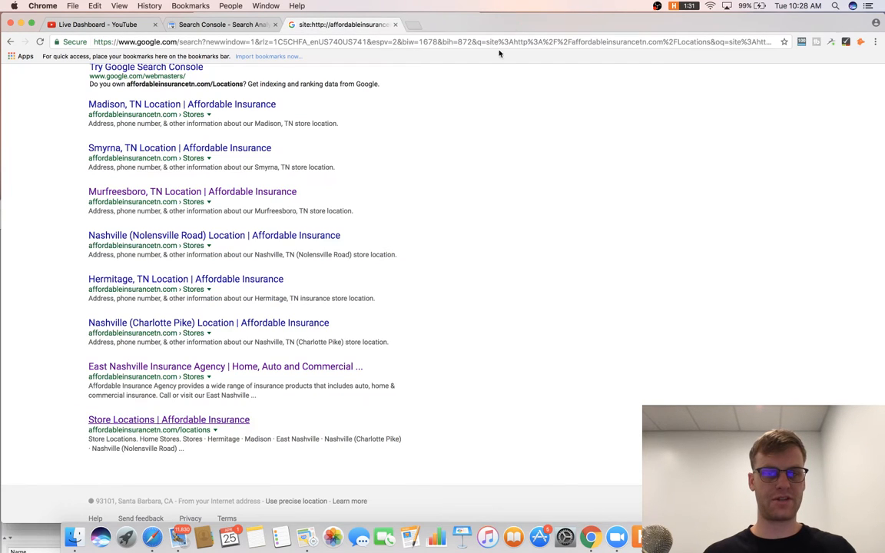
pyautogui.press('super+Tab')
pyautogui.press('super+c')
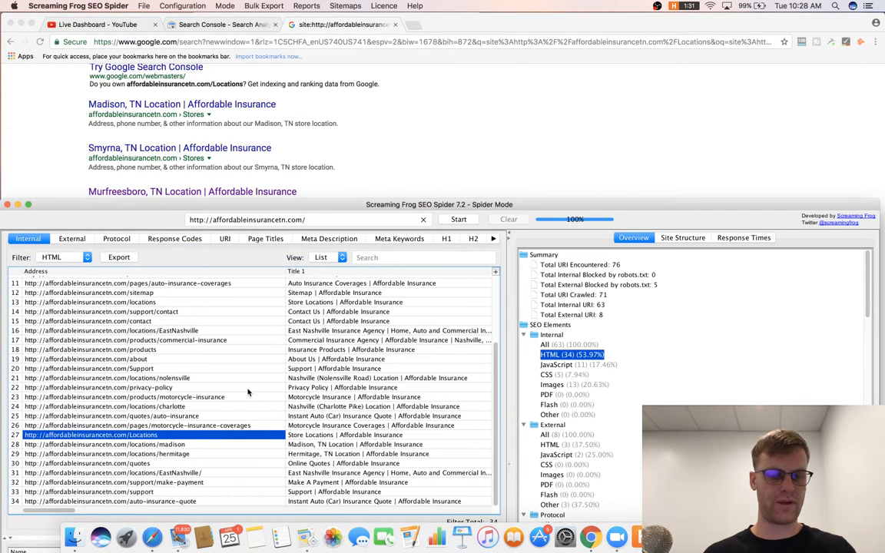
pyautogui.click(345, 32)
pyautogui.click(376, 41)
pyautogui.press('super+v')
pyautogui.press('Return')
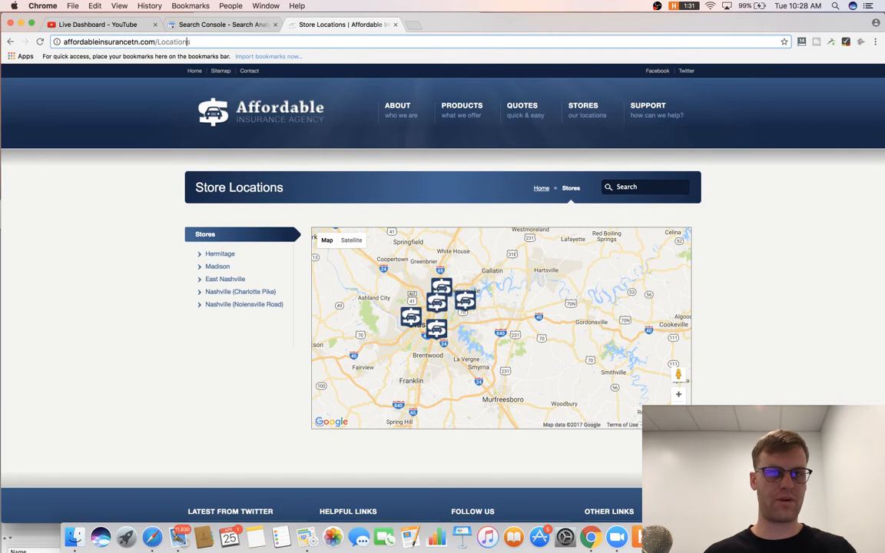
# Change the address to lowercase /locations, load it, and copy that URL.
pyautogui.click(159, 42)
pyautogui.press('BackSpace')
pyautogui.write('l')
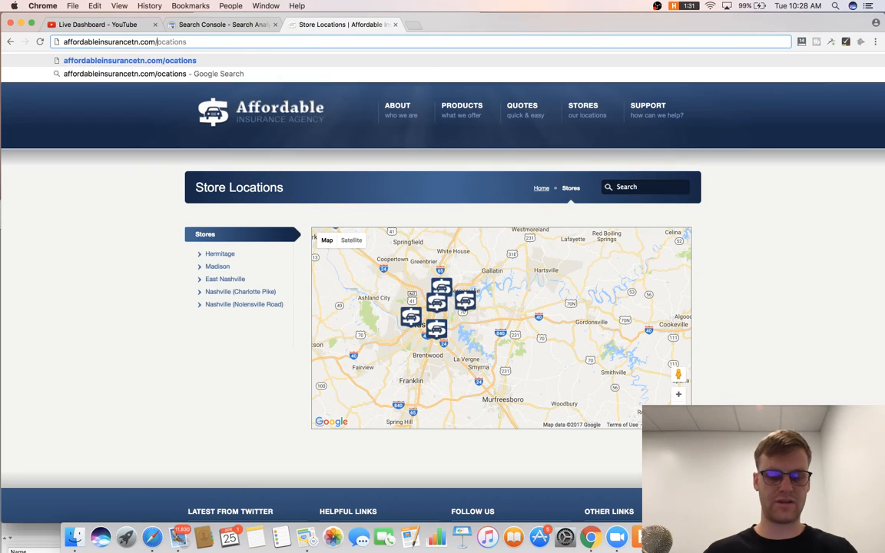
pyautogui.press('Return')
pyautogui.click(177, 44)
pyautogui.press('super+c')
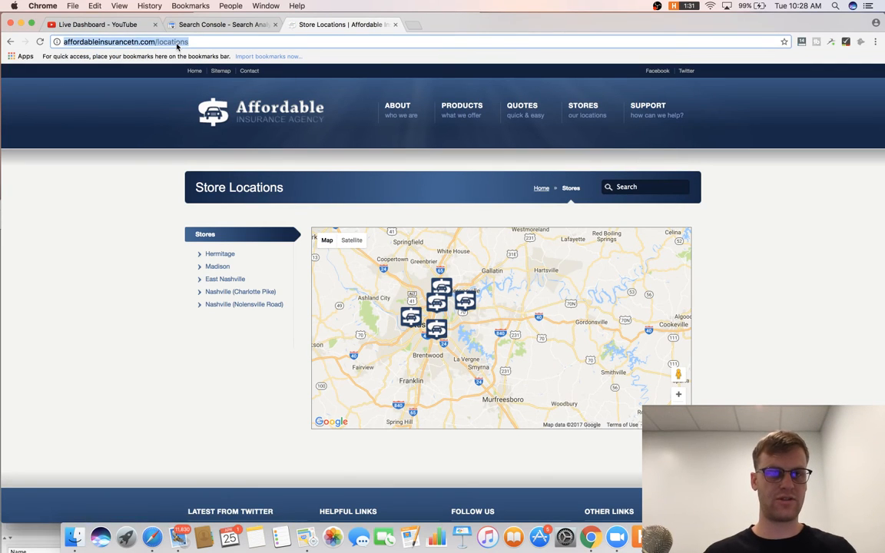
pyautogui.press('super+Tab')
pyautogui.press('super+Tab')
pyautogui.press('super+Tab')
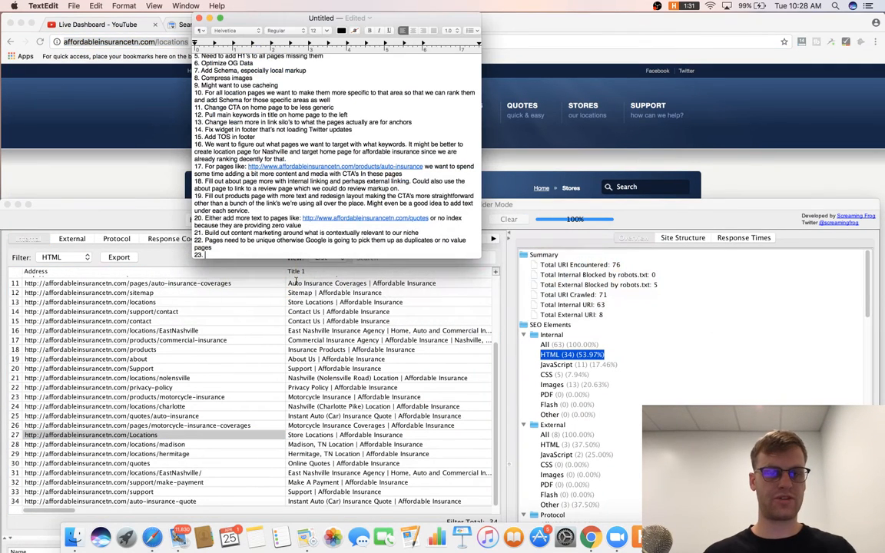
# Under item 23, write 'On pages like:' followed by the lowercase and uppercase Locations URLs.
pyautogui.write('On pages like')
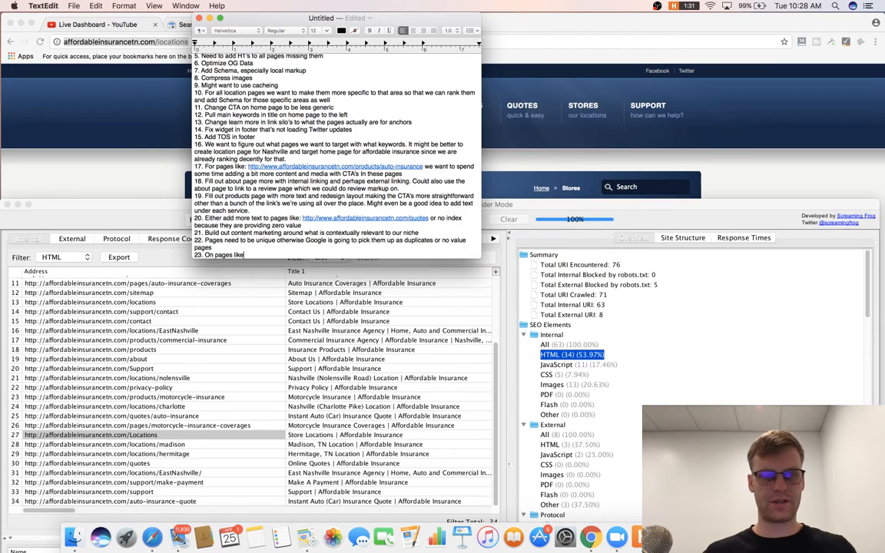
pyautogui.write(':')
pyautogui.press('super+v')
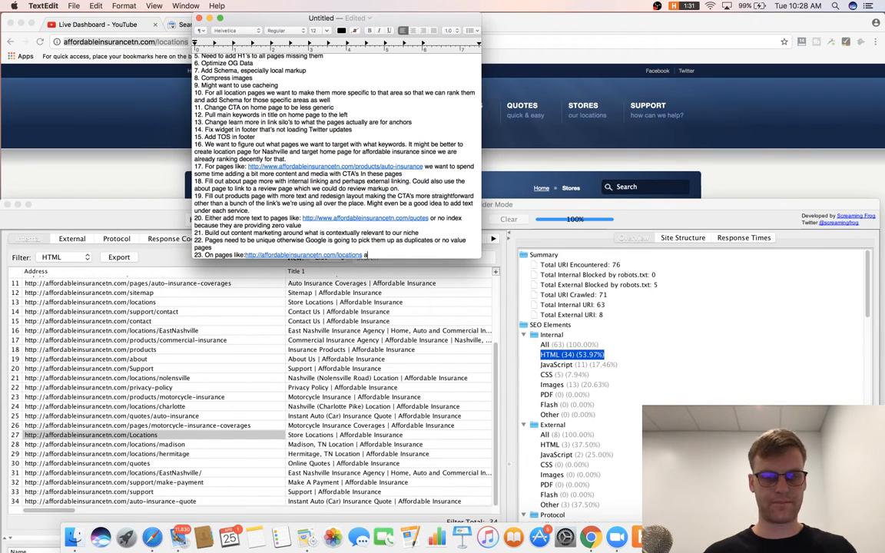
pyautogui.click(123, 102)
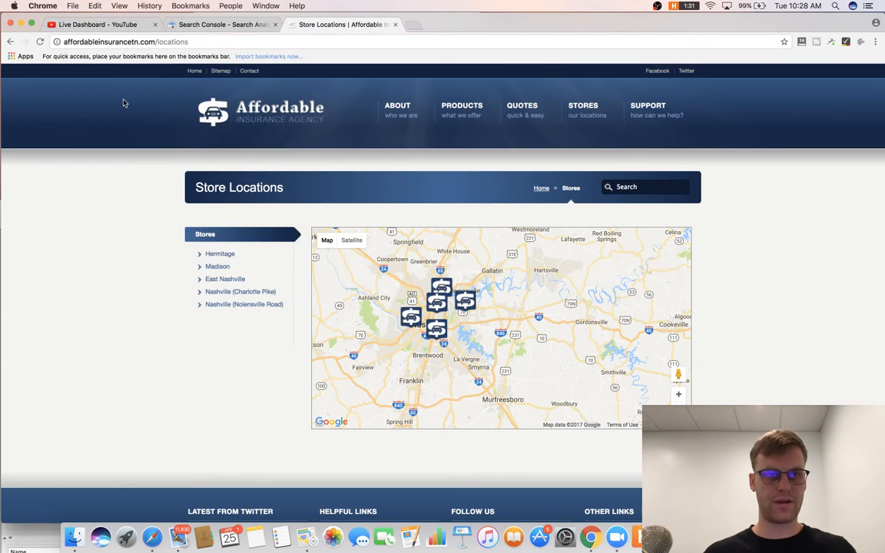
pyautogui.click(160, 42)
pyautogui.press('Right')
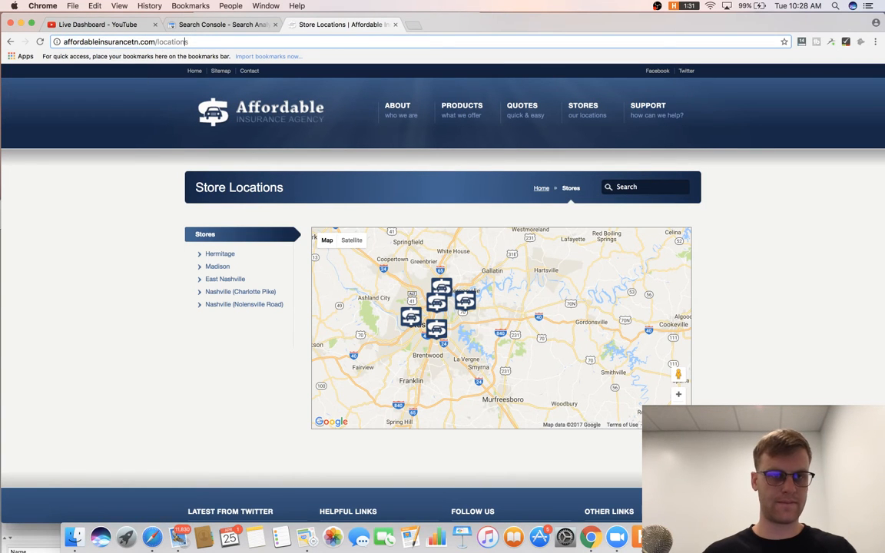
pyautogui.write('L')
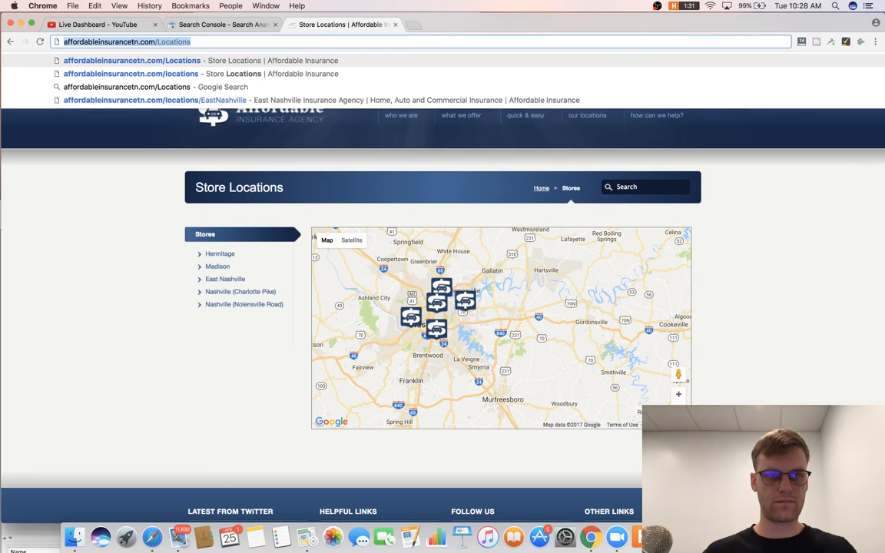
pyautogui.press('Return')
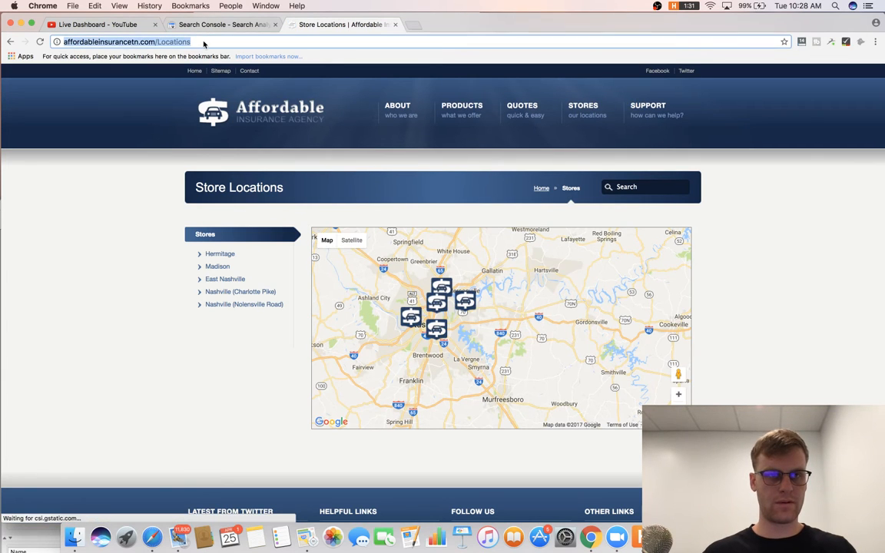
pyautogui.press('super+Tab')
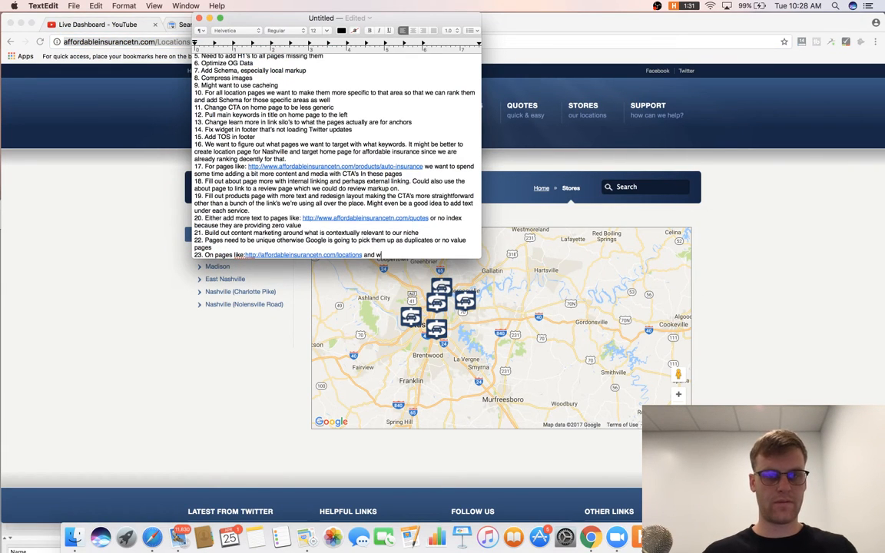
pyautogui.press('super+v')
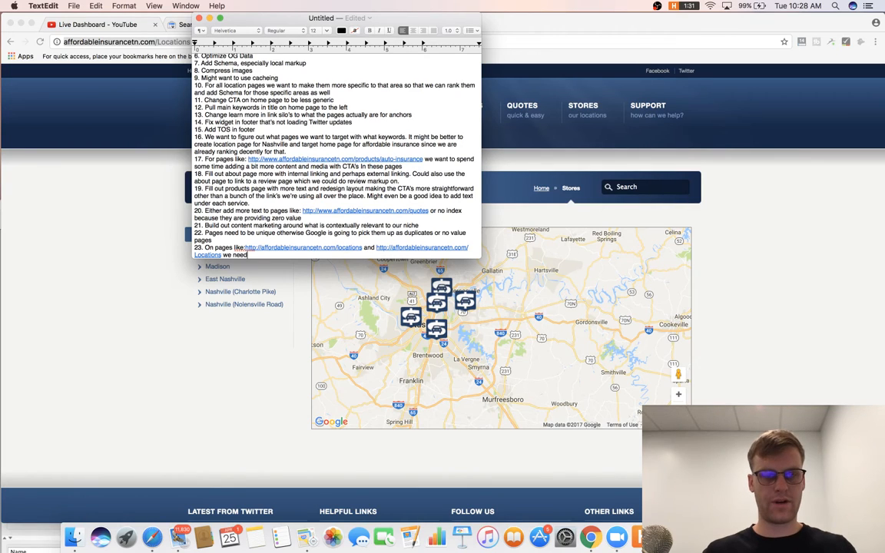
# Finish item 23: stick with one URL variation and no uppercase lettering; start item 24.
pyautogui.write('we need to stick with one v')
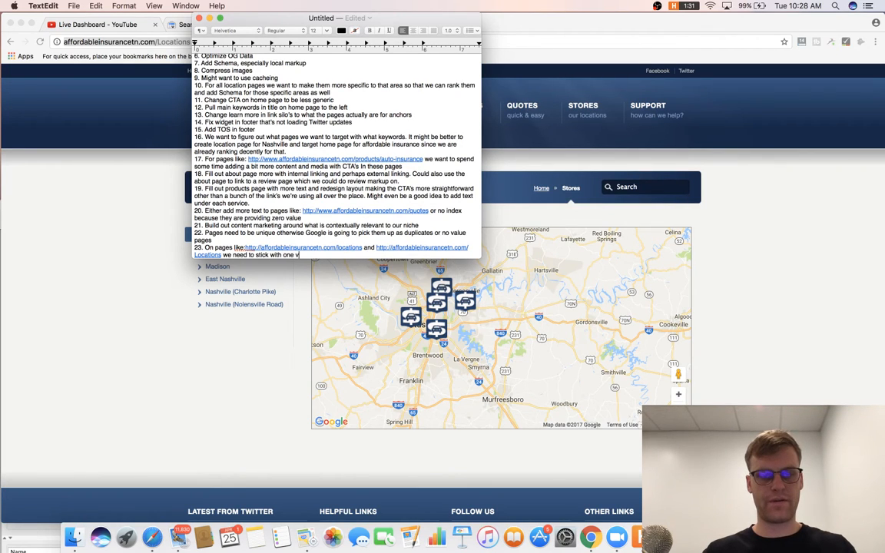
pyautogui.write('ariation of the URL and not have up')
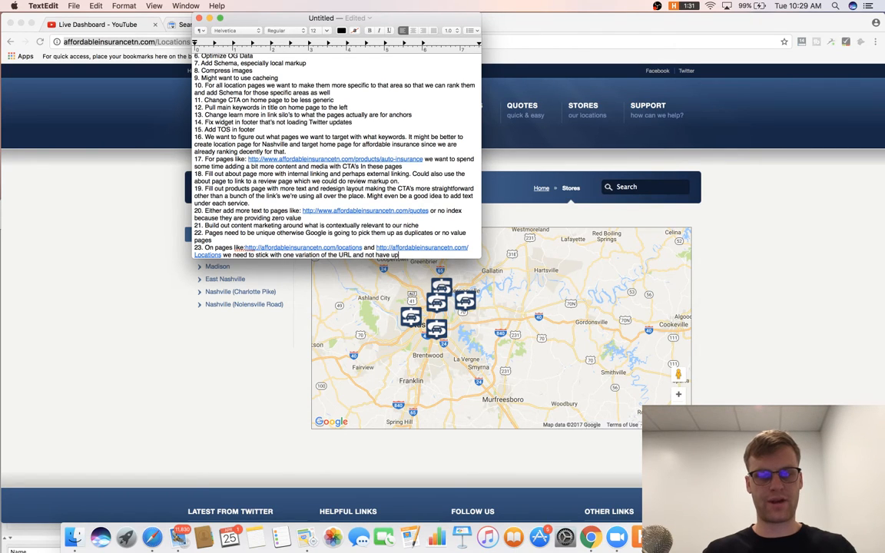
pyautogui.write('percase let')
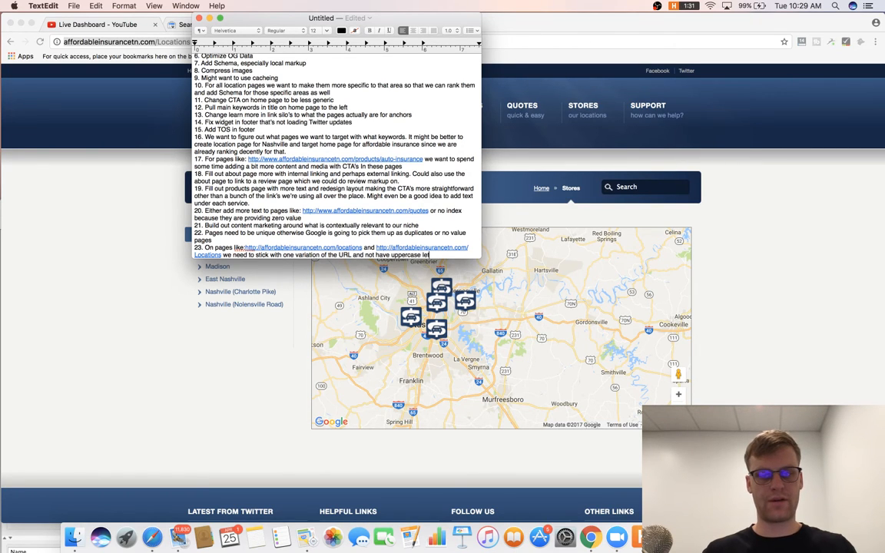
pyautogui.write('tering in')
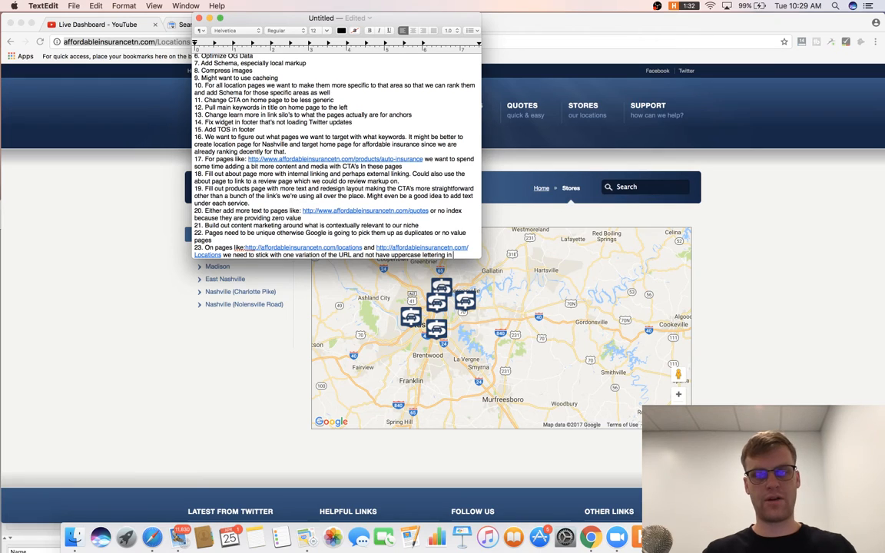
pyautogui.write(" URL's")
pyautogui.press('Return')
pyautogui.write('24')
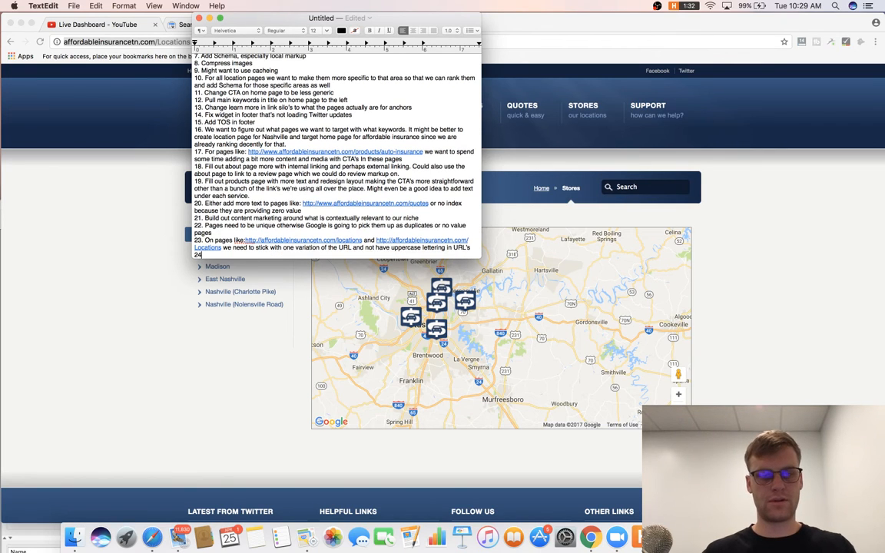
pyautogui.write('.')
pyautogui.click(186, 244)
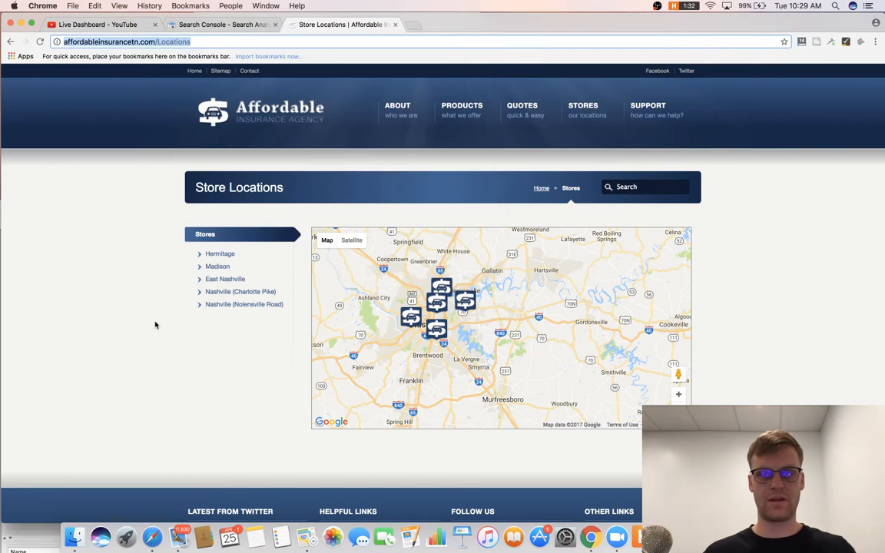
# Search Google for the domain plus 'tag' and scroll through the results.
pyautogui.doubleClick(192, 43)
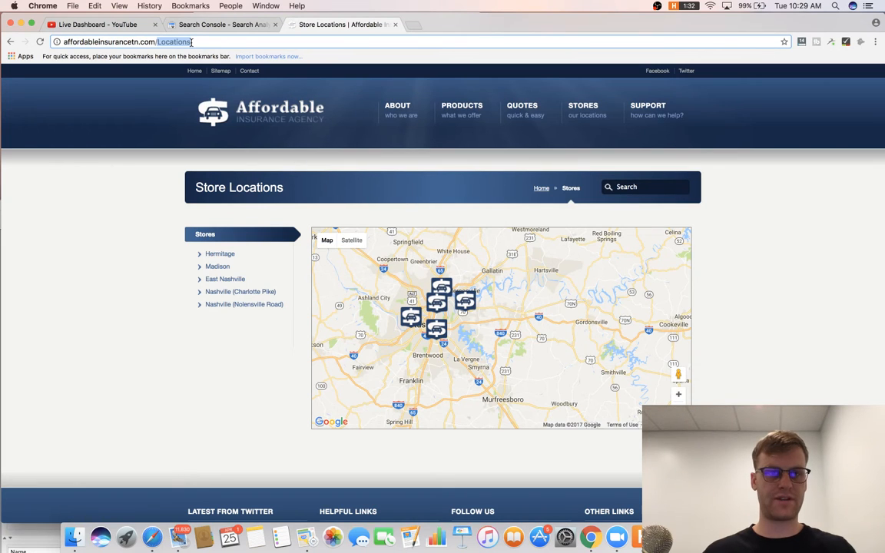
pyautogui.press('BackSpace')
pyautogui.press('BackSpace')
pyautogui.write('tag')
pyautogui.press('Return')
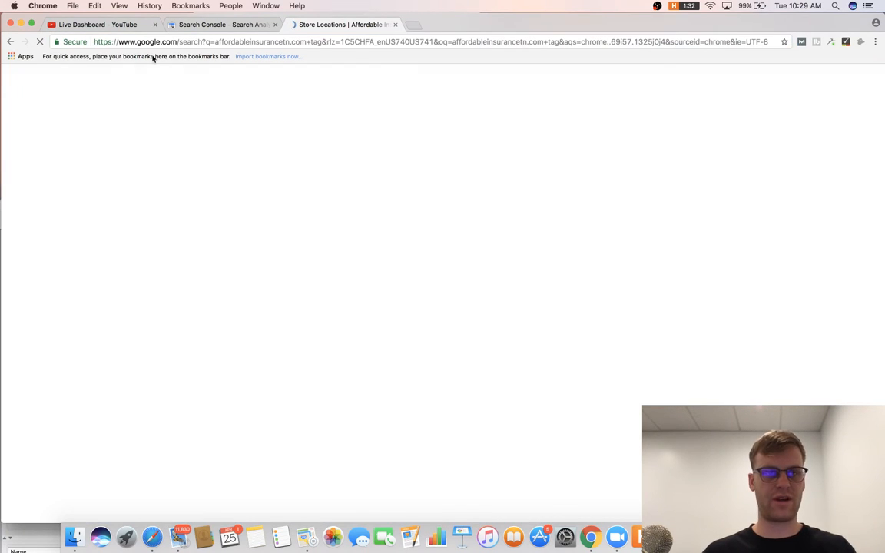
pyautogui.scroll(-2, 254, 224)
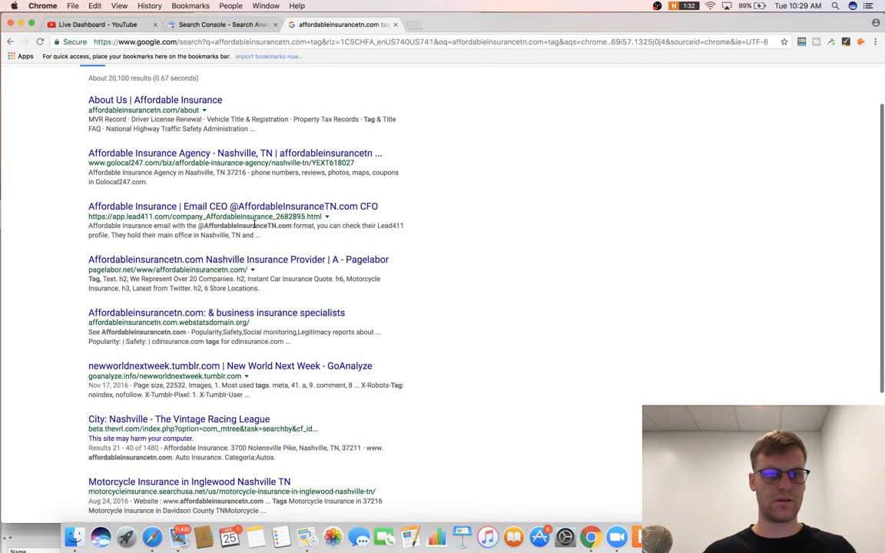
pyautogui.scroll(-2, 253, 225)
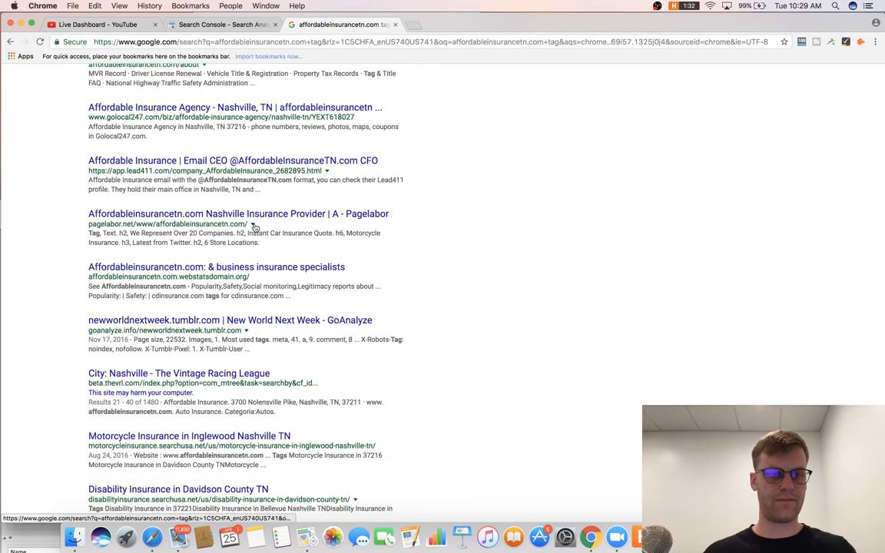
pyautogui.scroll(-5, 255, 224)
pyautogui.press('cmd+r')
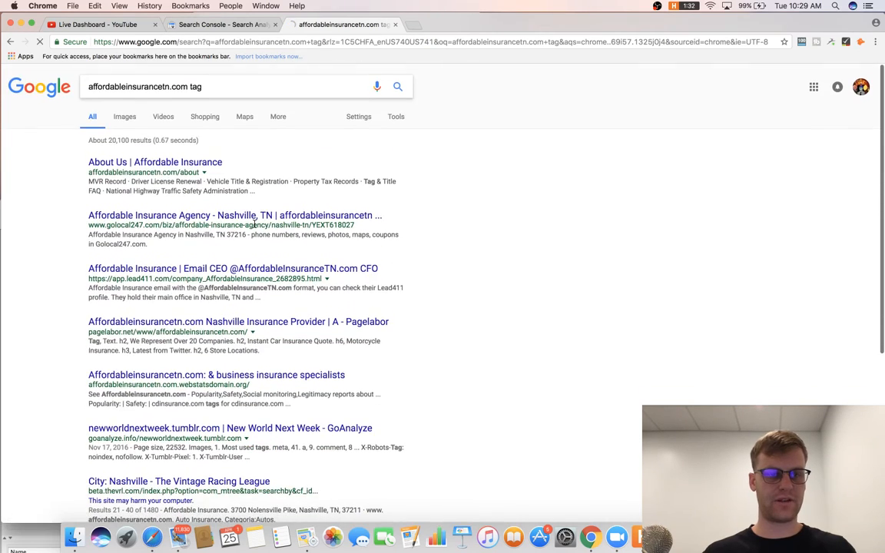
# Search the domain with 'category' and then 'author' as query terms.
pyautogui.click(180, 78)
pyautogui.press('BackSpace')
pyautogui.press('BackSpace')
pyautogui.press('BackSpace')
pyautogui.write('categor')
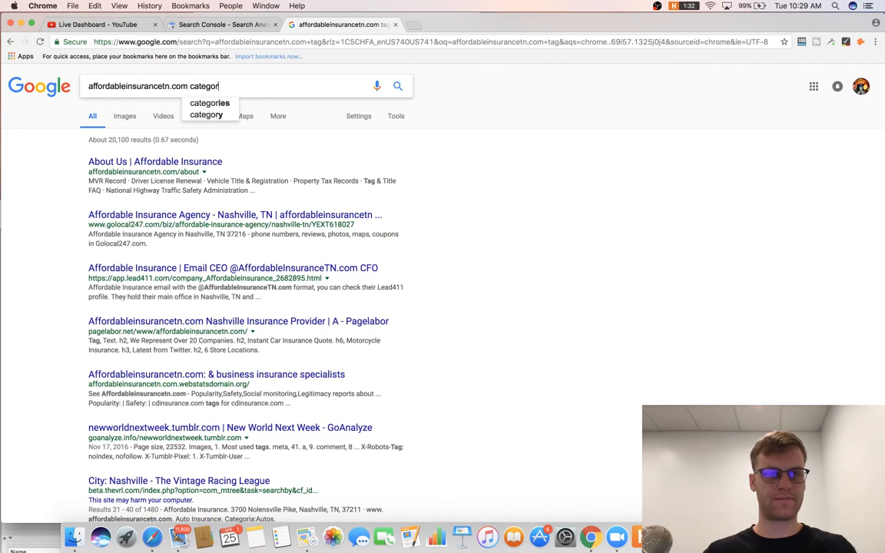
pyautogui.write('y')
pyautogui.press('Return')
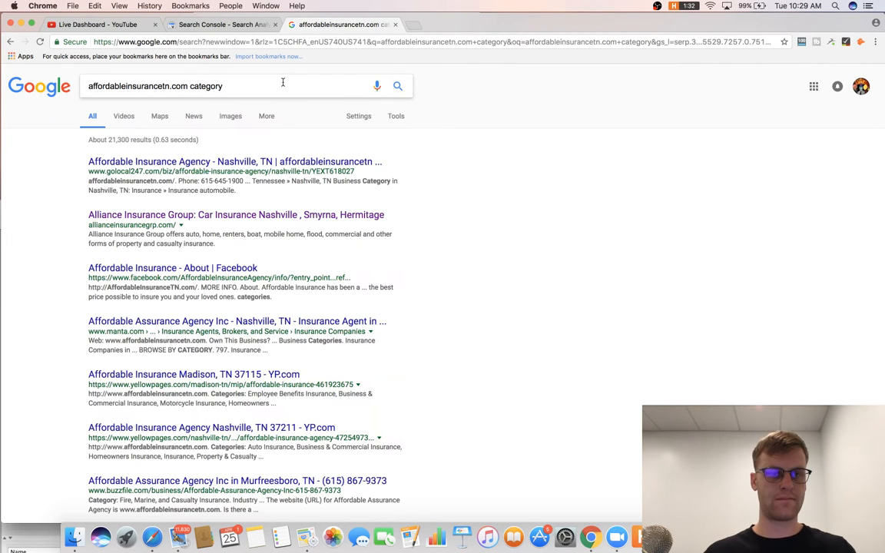
pyautogui.click(283, 82)
pyautogui.press('BackSpace')
pyautogui.press('BackSpace')
pyautogui.press('BackSpace')
pyautogui.press('BackSpace')
pyautogui.press('BackSpace')
pyautogui.press('BackSpace')
pyautogui.press('BackSpace')
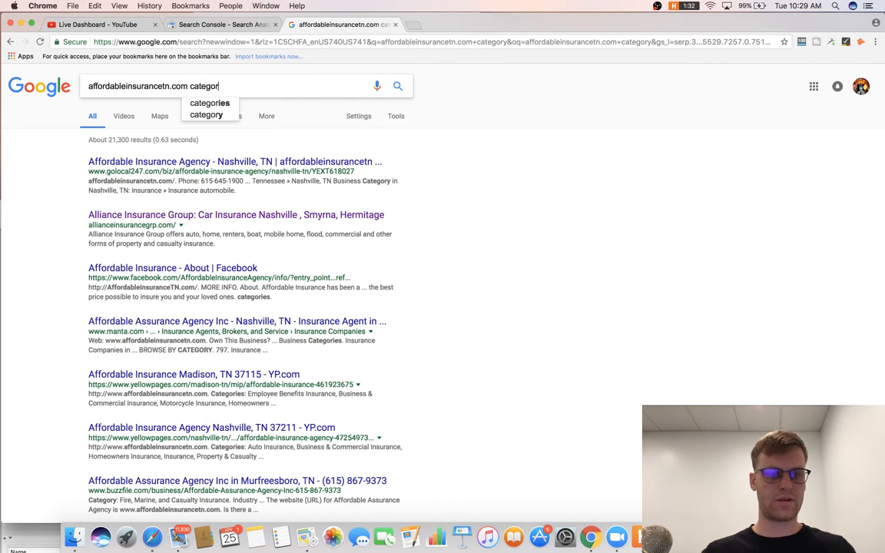
pyautogui.press('BackSpace')
pyautogui.write('author')
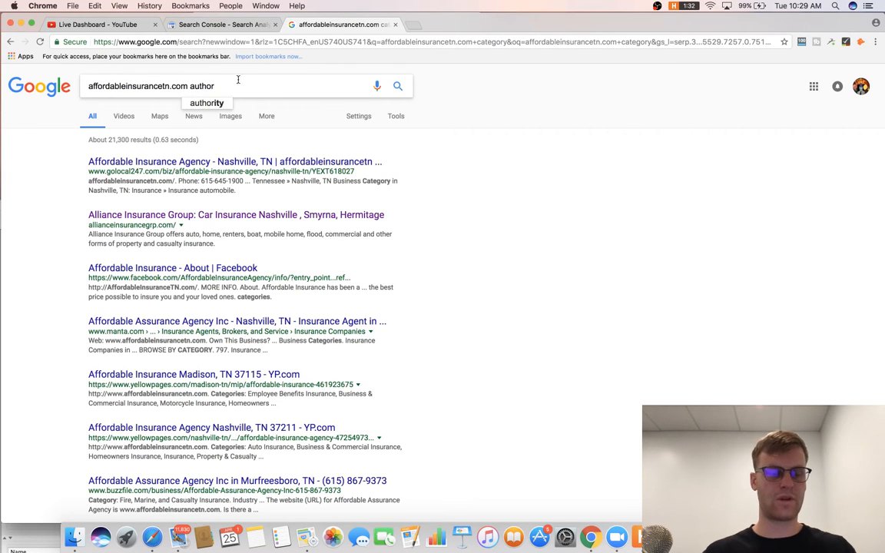
# Prefix the query with site: and run site: searches for author and tag.
pyautogui.moveTo(238, 79); pyautogui.dragTo(2, 69)
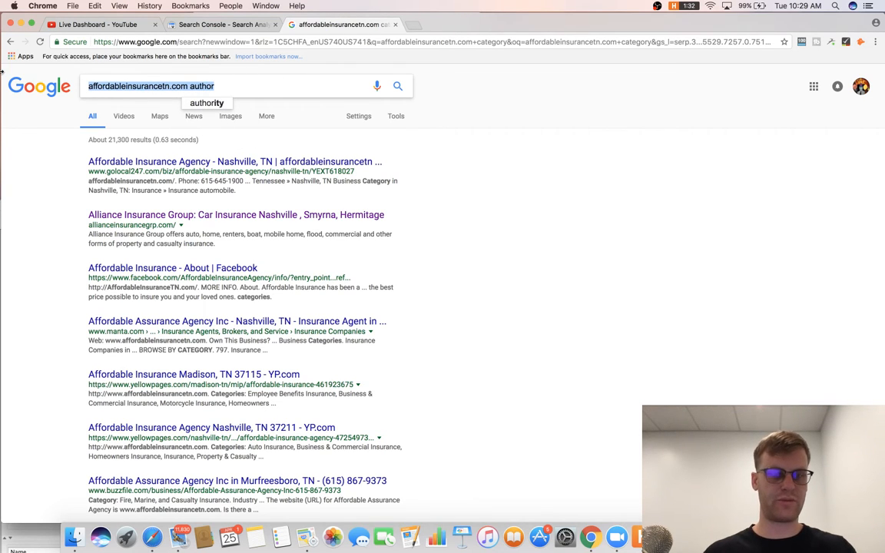
pyautogui.click(88, 86)
pyautogui.write('site')
pyautogui.press('Return')
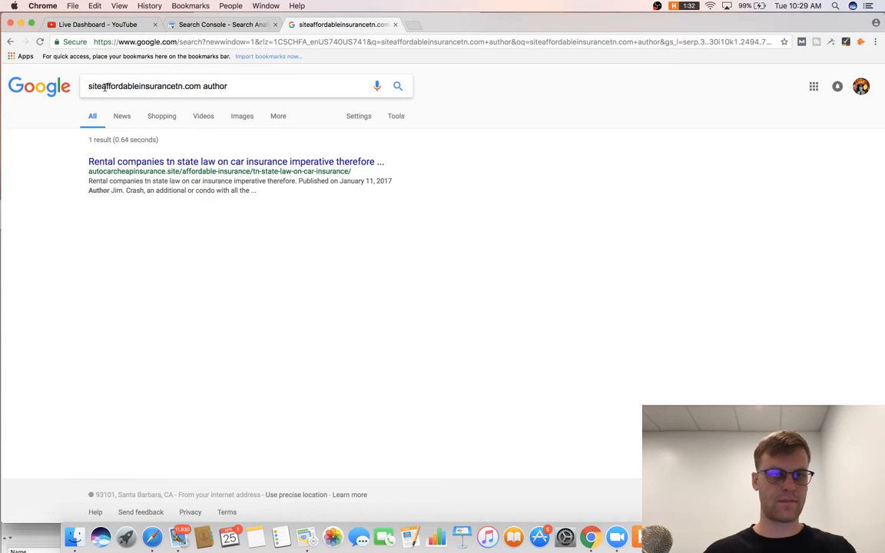
pyautogui.click(104, 86)
pyautogui.write(':')
pyautogui.press('Return')
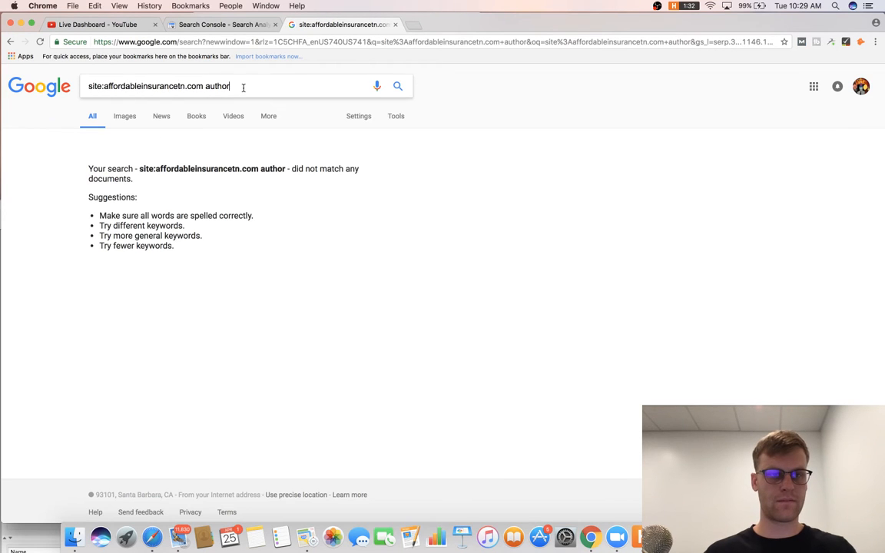
pyautogui.click(243, 88)
pyautogui.press('BackSpace')
pyautogui.press('BackSpace')
pyautogui.press('BackSpace')
pyautogui.press('BackSpace')
pyautogui.write('tag')
pyautogui.press('Return')
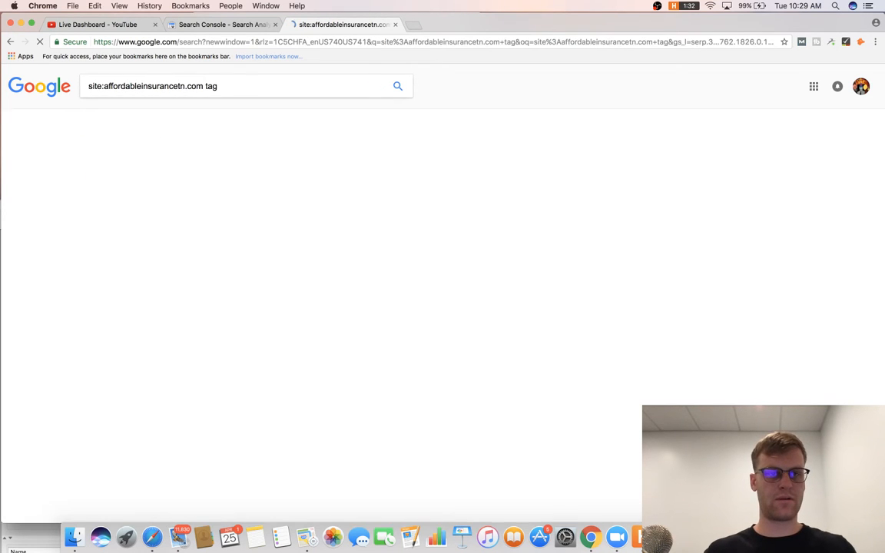
# Try site: searches for category, categories and /12, ending on plain site:affordableinsurancetn.com.
pyautogui.press('BackSpace')
pyautogui.press('BackSpace')
pyautogui.press('BackSpace')
pyautogui.write('ca')
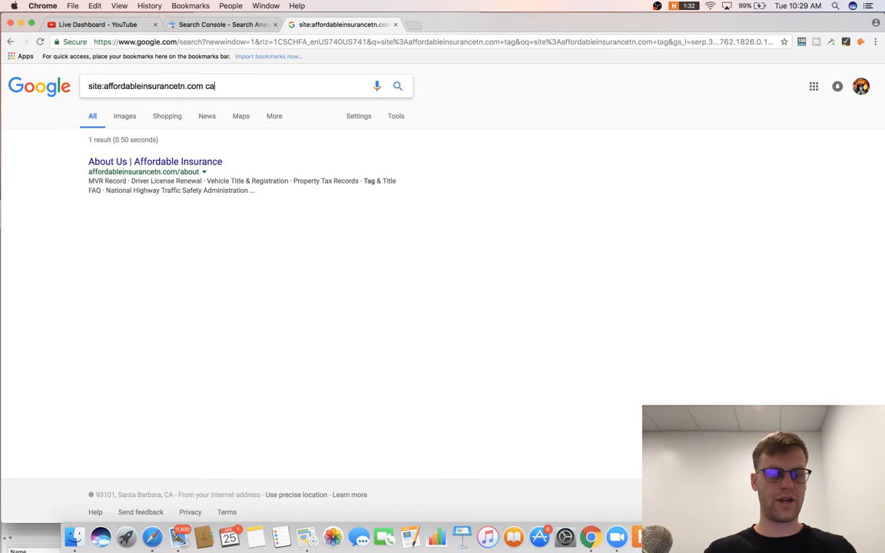
pyautogui.write('tegory')
pyautogui.press('Return')
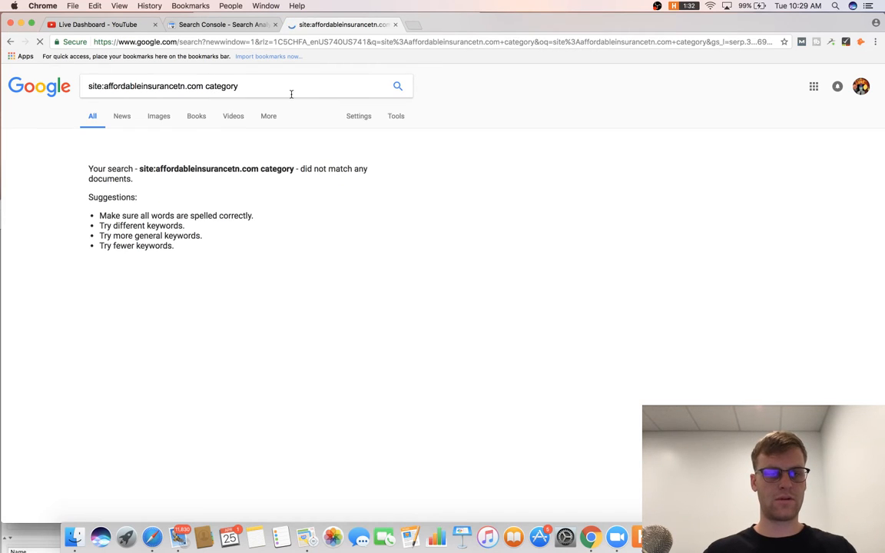
pyautogui.press('BackSpace')
pyautogui.press('BackSpace')
pyautogui.write('ries')
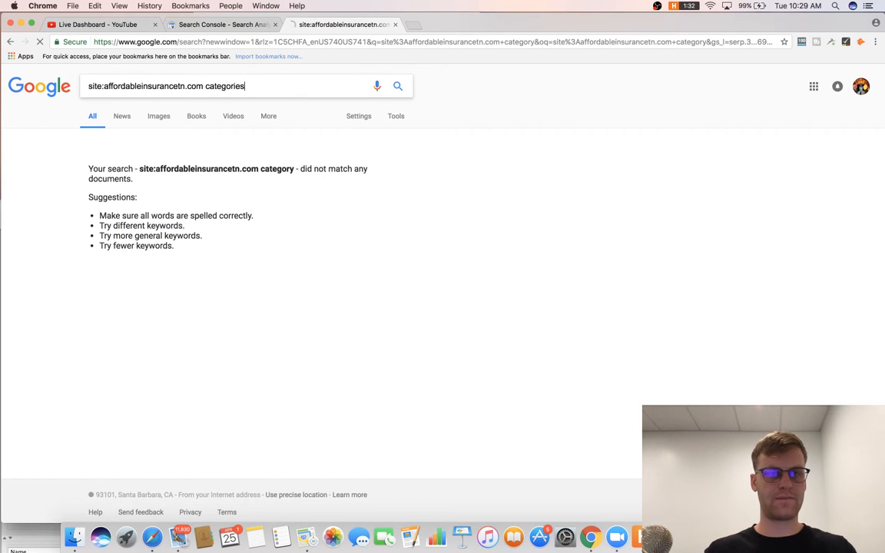
pyautogui.press('Return')
pyautogui.press('BackSpace')
pyautogui.press('BackSpace')
pyautogui.press('BackSpace')
pyautogui.press('BackSpace')
pyautogui.press('BackSpace')
pyautogui.press('BackSpace')
pyautogui.press('BackSpace')
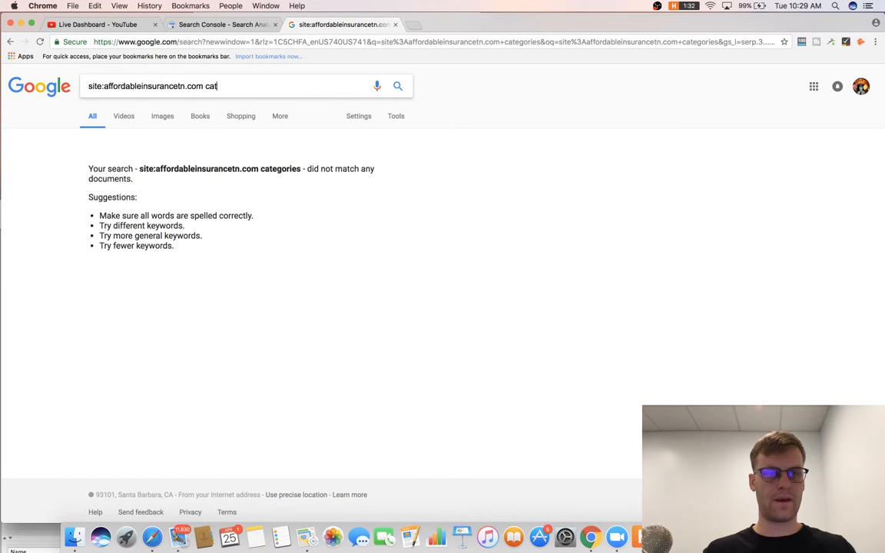
pyautogui.press('BackSpace')
pyautogui.write('/')
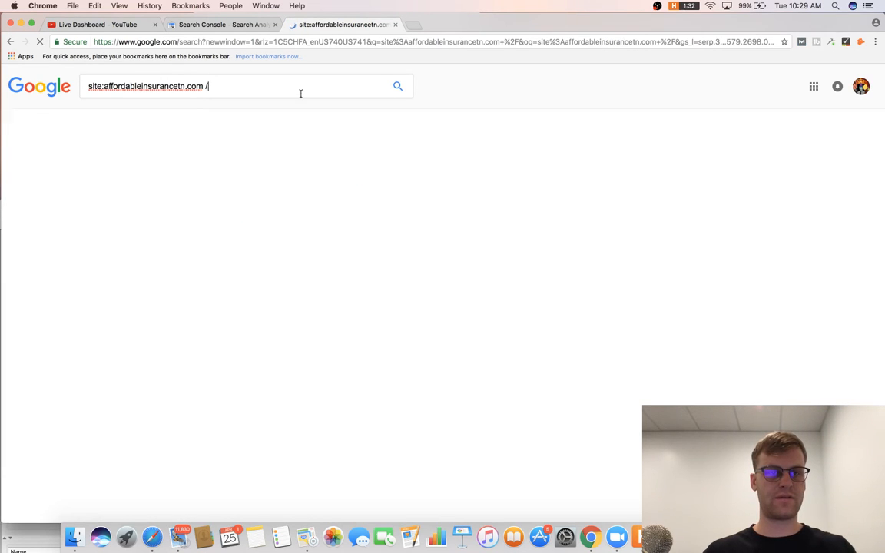
pyautogui.write('12')
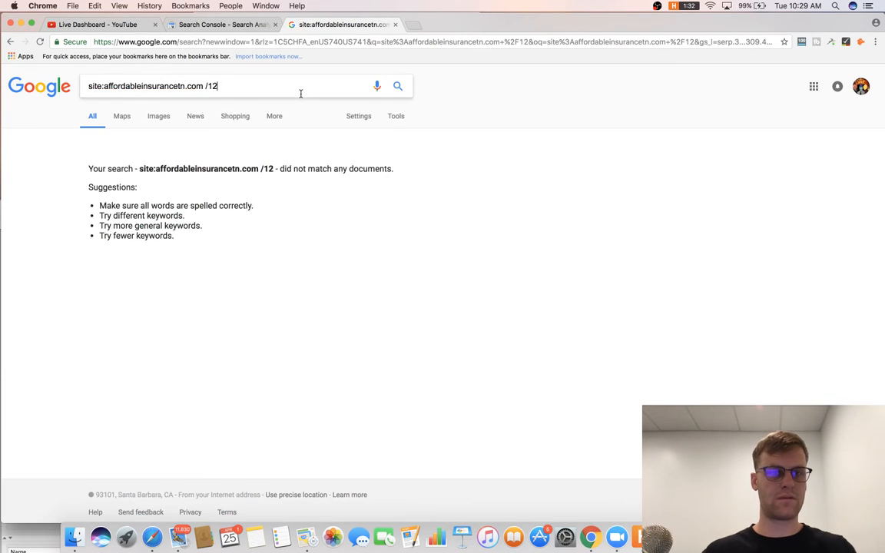
pyautogui.press('BackSpace')
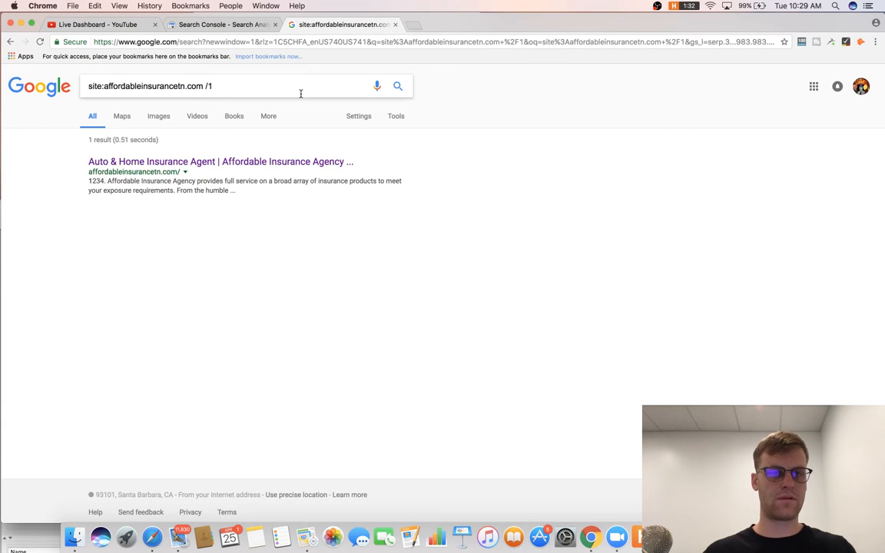
pyautogui.press('BackSpace')
pyautogui.press('BackSpace')
pyautogui.press('BackSpace')
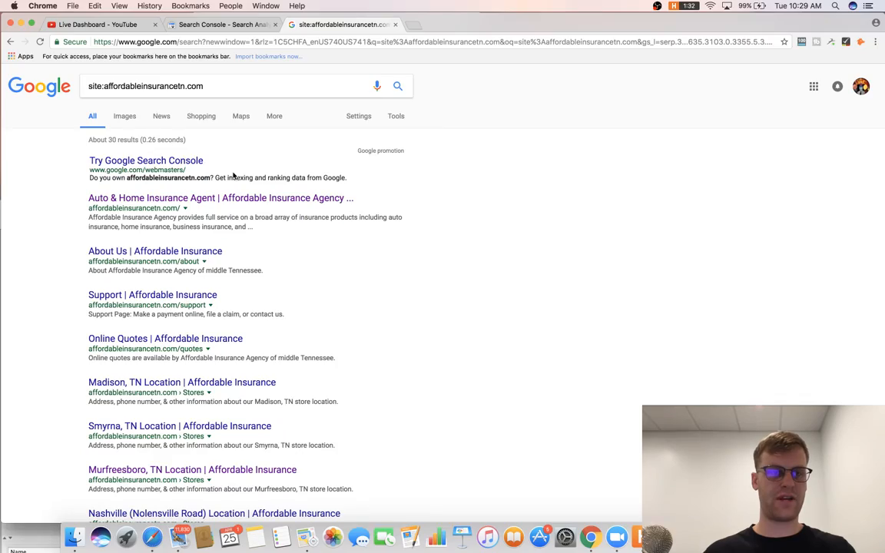
# Scroll through the roughly 30 indexed results for affordableinsurancetn.com.
pyautogui.hotkey('ctrl', 'Up')
pyautogui.click(510, 365)
pyautogui.scroll(-2, 464, 312)
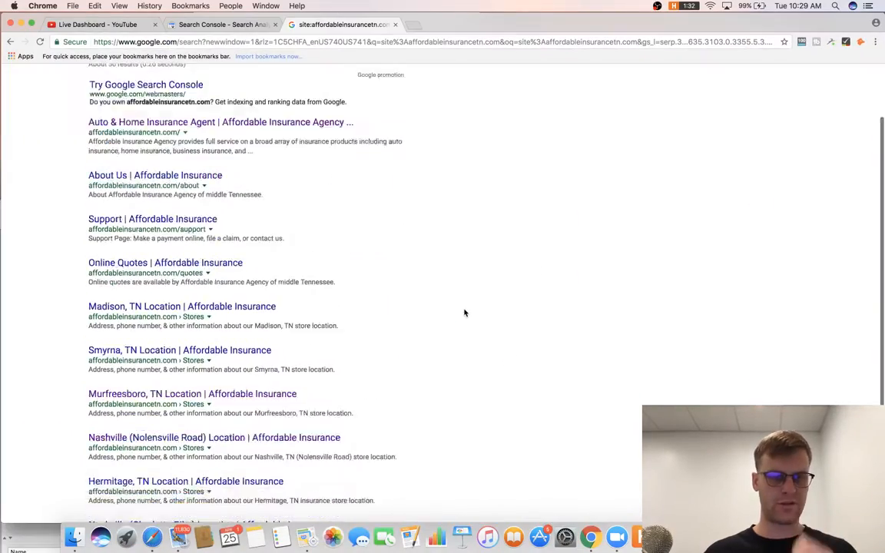
pyautogui.scroll(-4, 464, 313)
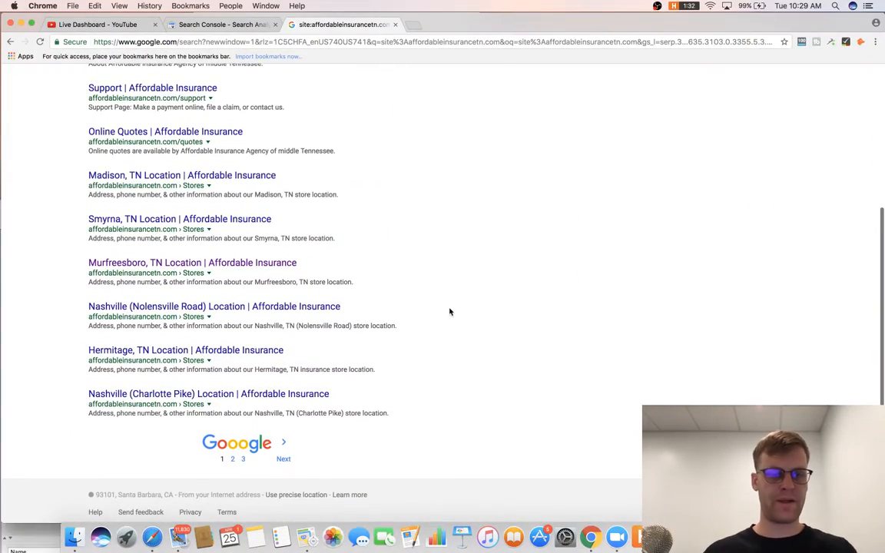
pyautogui.press('super+Tab')
pyautogui.press('super+Tab')
pyautogui.press('super+Tab')
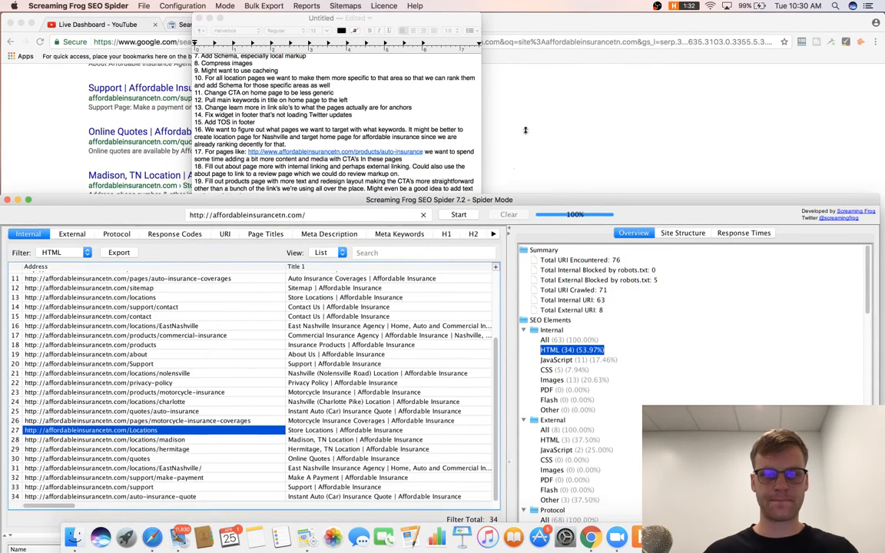
# Drag the crawl window taller to show all 34 HTML URLs and select the /locations row.
pyautogui.moveTo(526, 130); pyautogui.dragTo(502, 69)
pyautogui.scroll(3, 377, 228)
pyautogui.hscroll(10, 376, 228)
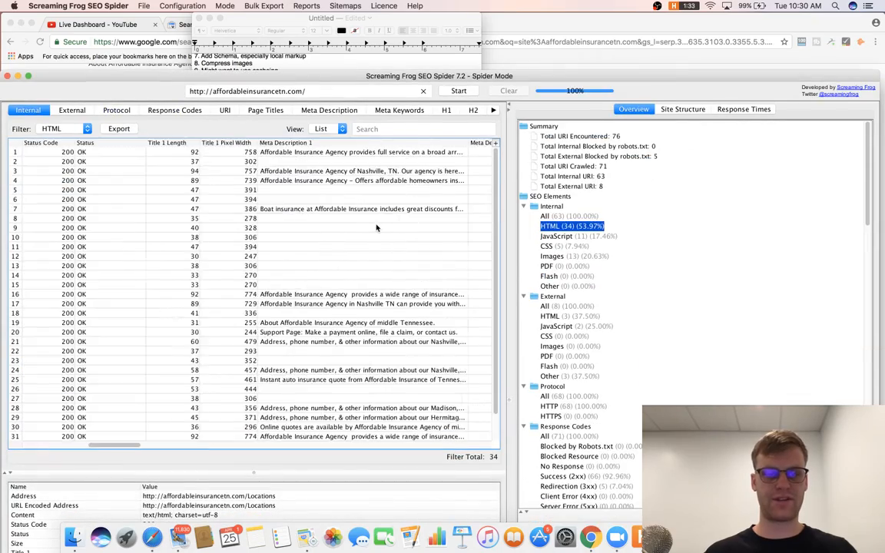
pyautogui.hscroll(-10, 376, 229)
pyautogui.scroll(-2, 376, 228)
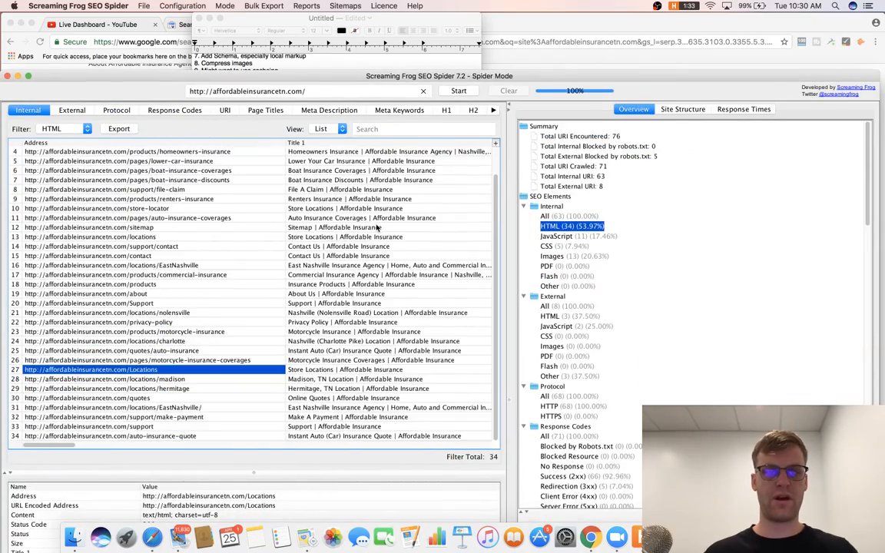
pyautogui.click(376, 234)
pyautogui.press('super+Tab')
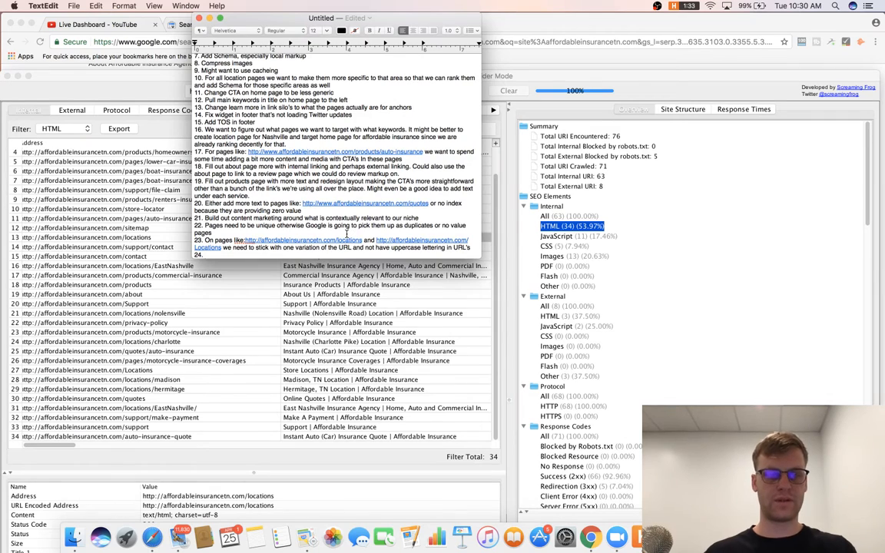
# Write item 24: 'Spend some time targeting more specific queries with topical seeding for site'.
pyautogui.write('Spend some time')
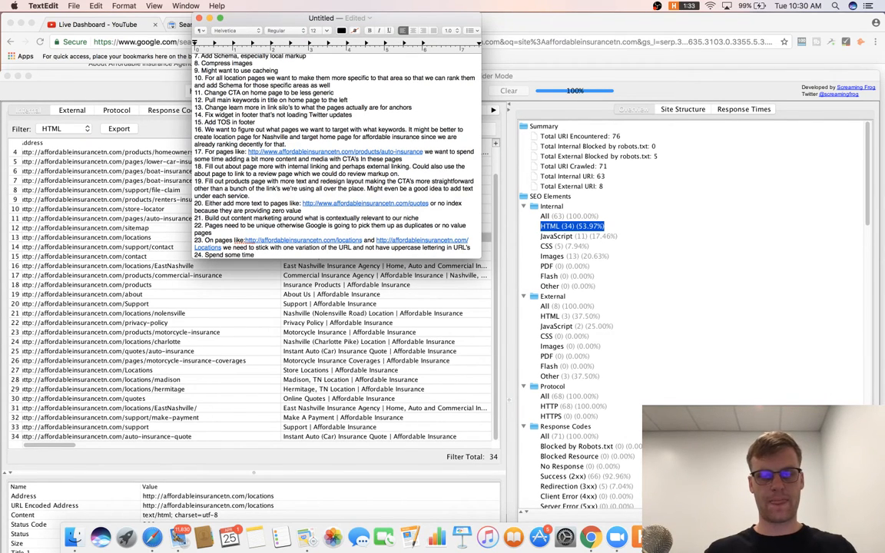
pyautogui.write(' targetin')
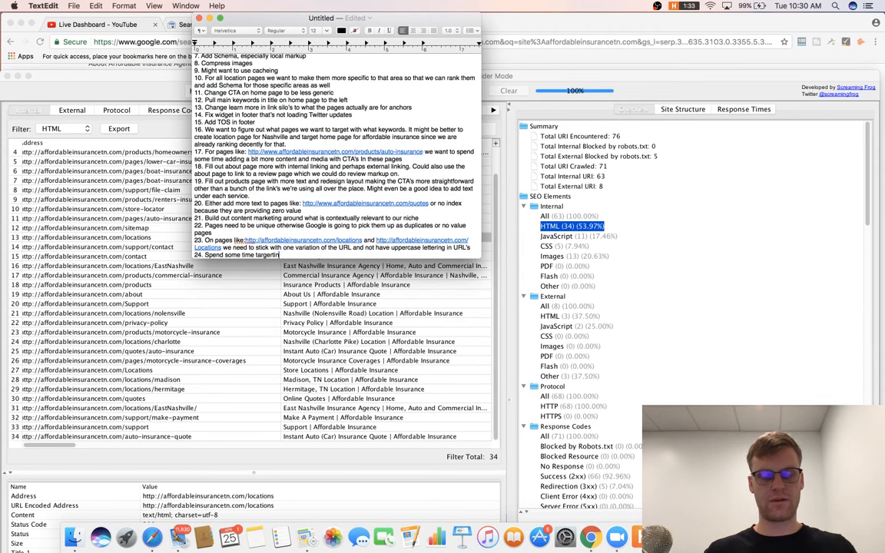
pyautogui.write('ing')
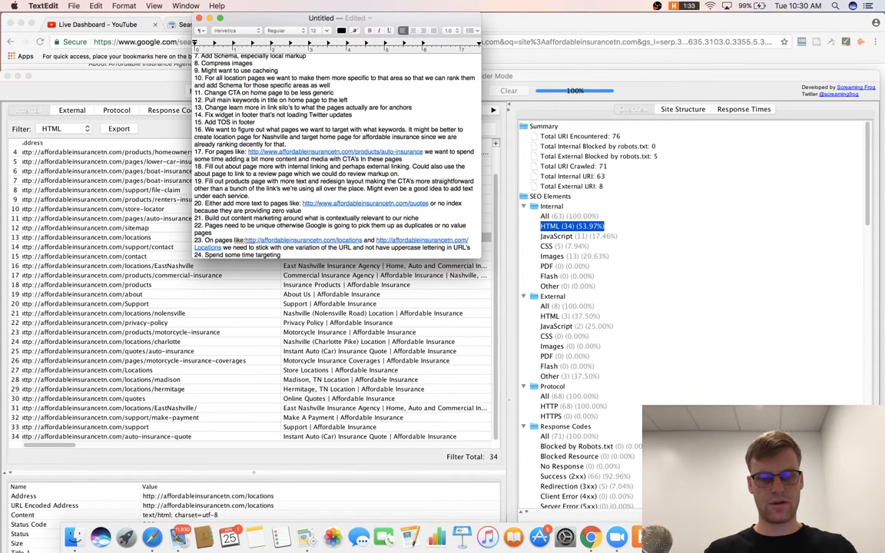
pyautogui.write(' more specific quer')
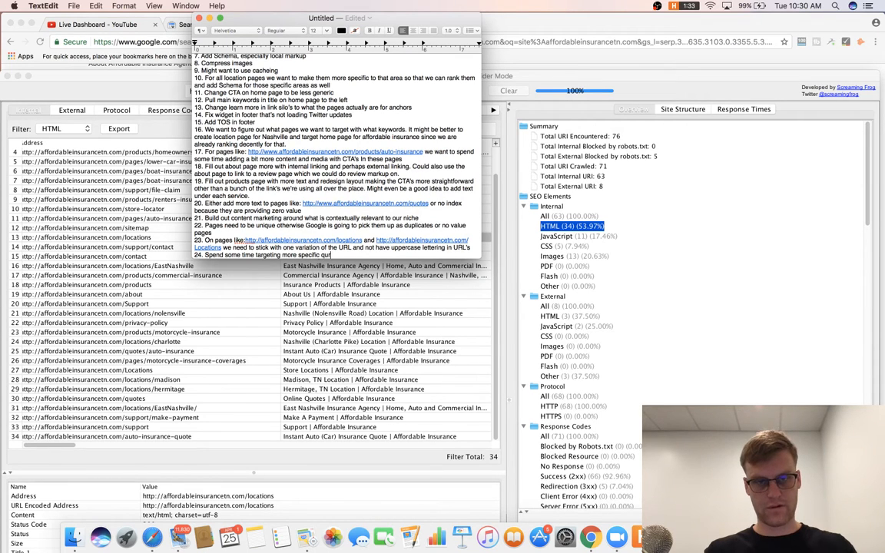
pyautogui.write('ies with topic')
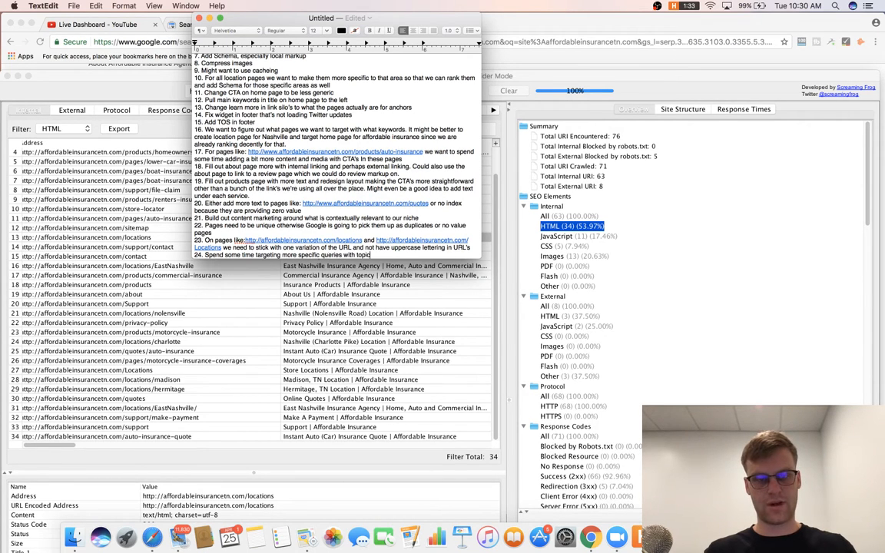
pyautogui.write('al seed')
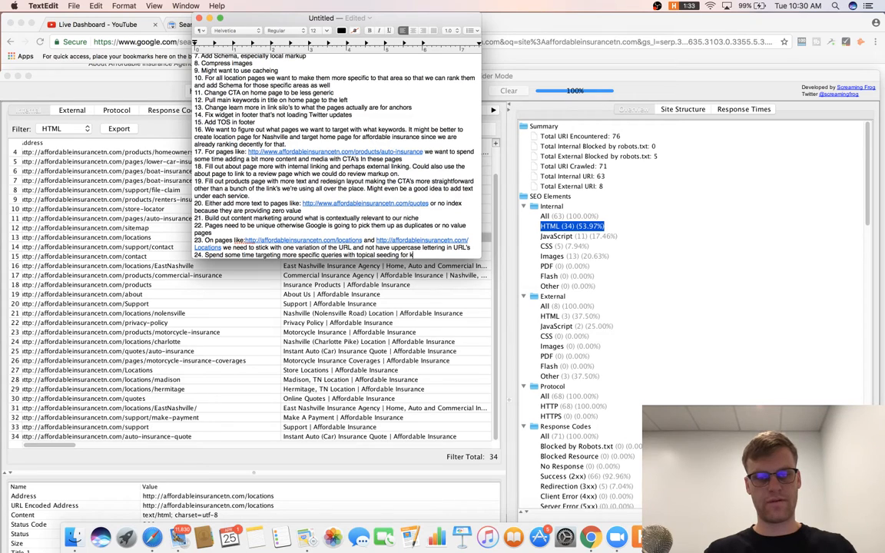
pyautogui.write('ing for site')
pyautogui.press('Return')
# Start item 25, then maximize the Screaming Frog window and scan the crawl table.
pyautogui.write('25.')
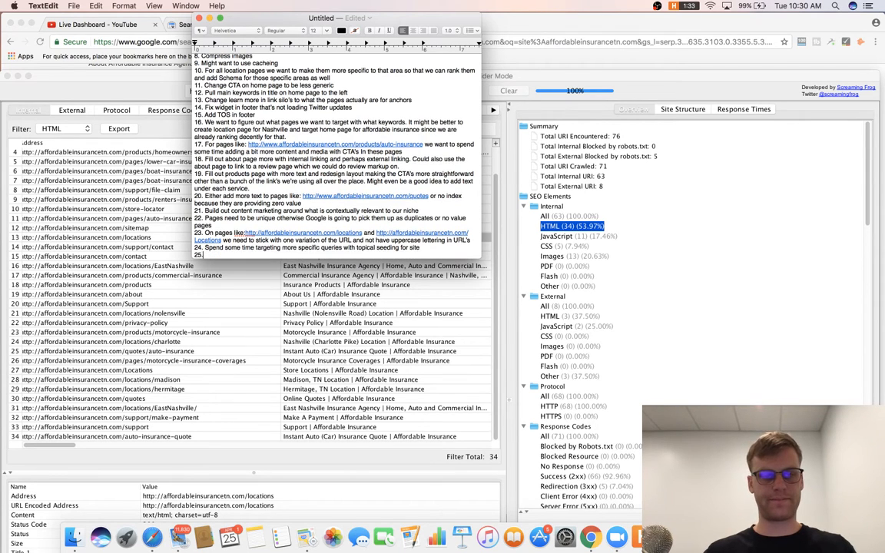
pyautogui.click(648, 80)
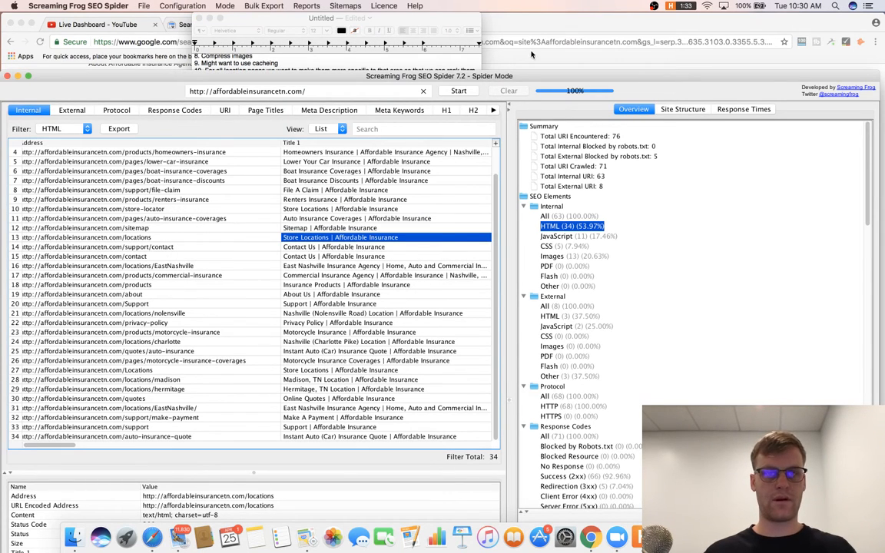
pyautogui.scroll(2, 261, 303)
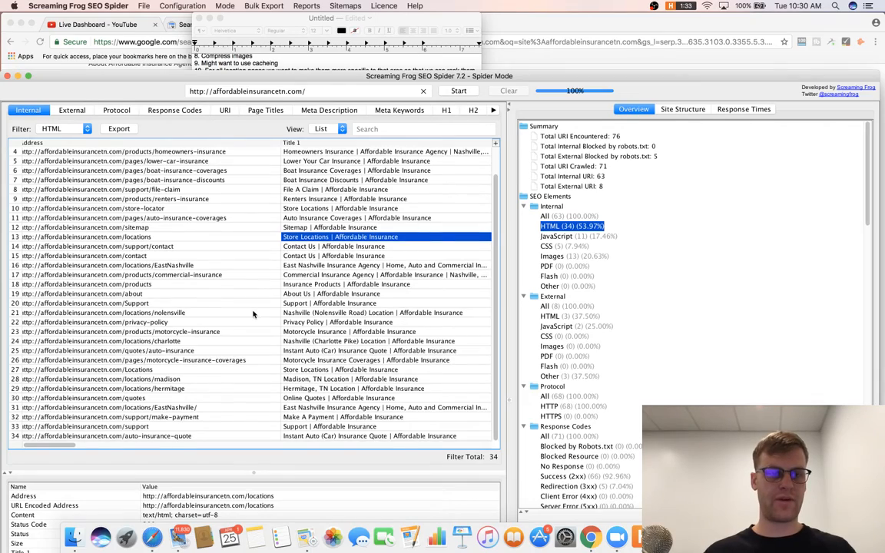
pyautogui.hscroll(10, 253, 314)
pyautogui.hscroll(-10, 254, 314)
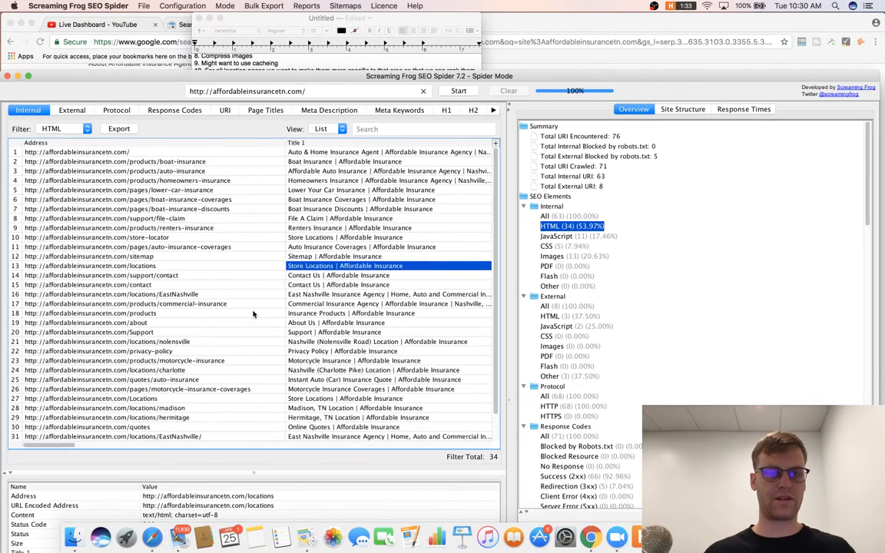
pyautogui.hscroll(10, 253, 314)
pyautogui.hscroll(-10, 254, 313)
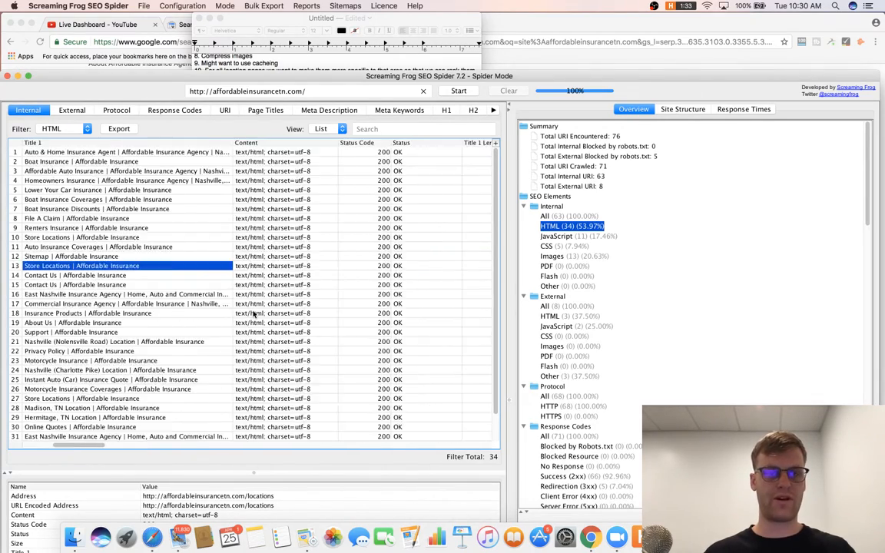
pyautogui.doubleClick(408, 75)
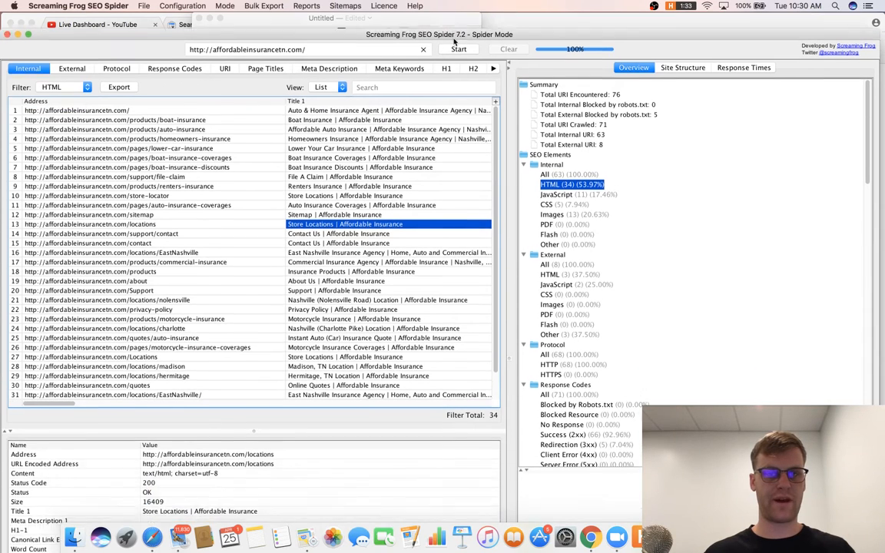
pyautogui.scroll(-3, 411, 251)
pyautogui.hscroll(5, 411, 251)
pyautogui.scroll(-1, 411, 251)
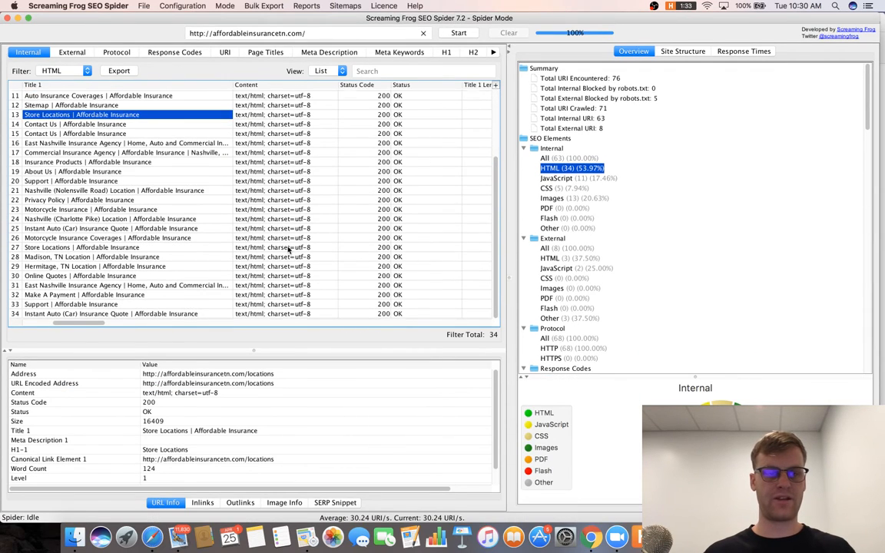
pyautogui.scroll(5, 289, 250)
pyautogui.hscroll(2, 94, 328)
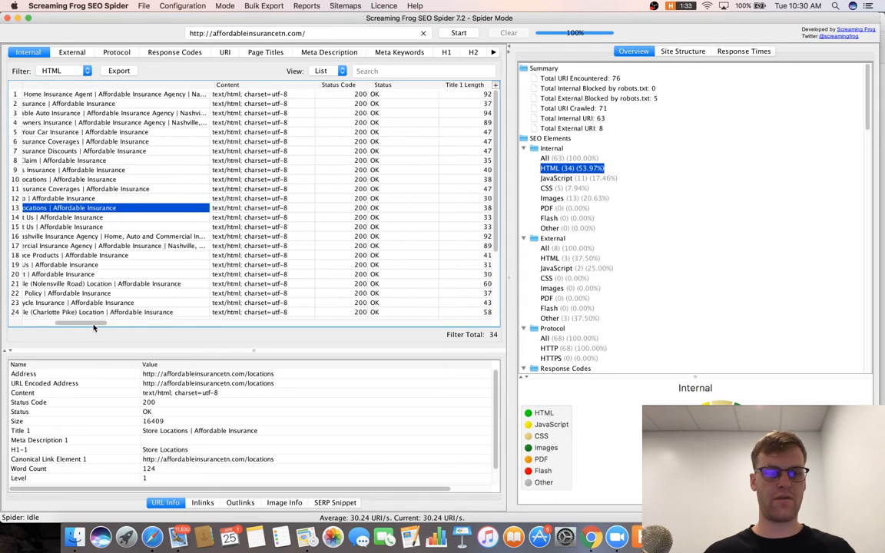
pyautogui.hscroll(1, 93, 328)
pyautogui.scroll(-3, 584, 246)
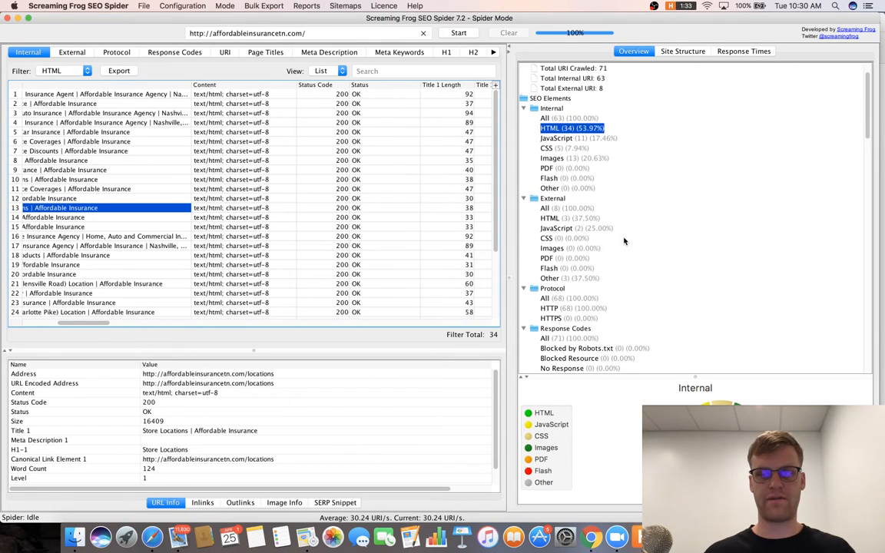
pyautogui.scroll(3, 624, 231)
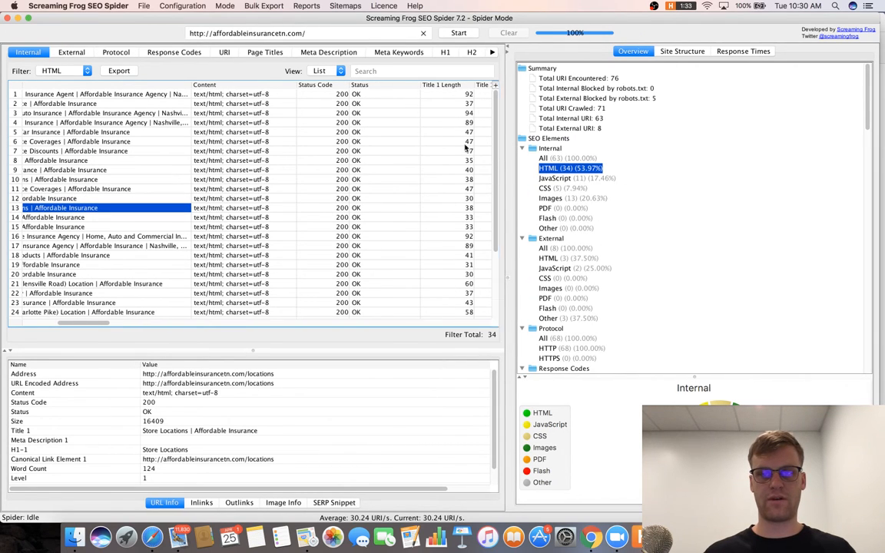
pyautogui.moveTo(507, 148); pyautogui.dragTo(446, 148)
# Review Internal (63 URLs), External (2 JavaScript files) and Protocol (68 HTTP URLs) breakdowns.
pyautogui.click(482, 157)
pyautogui.scroll(-6, 526, 158)
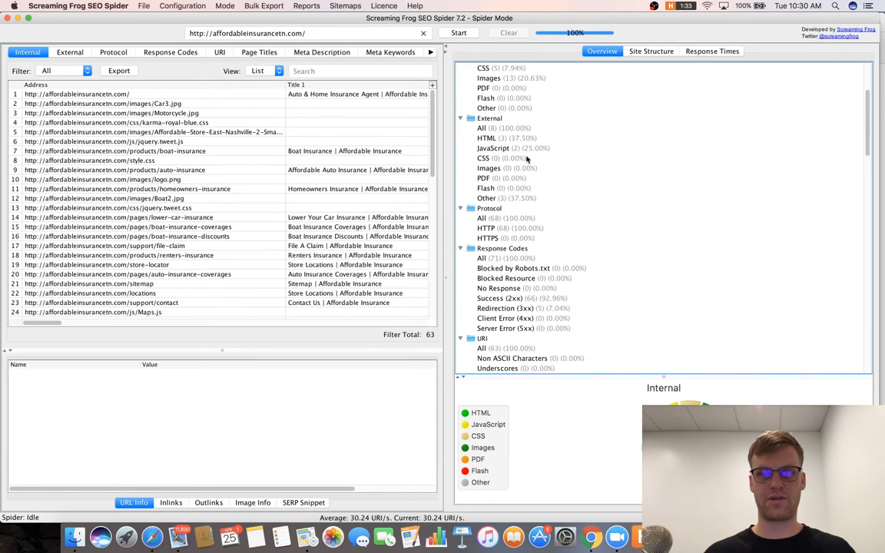
pyautogui.click(504, 130)
pyautogui.click(504, 140)
pyautogui.click(502, 150)
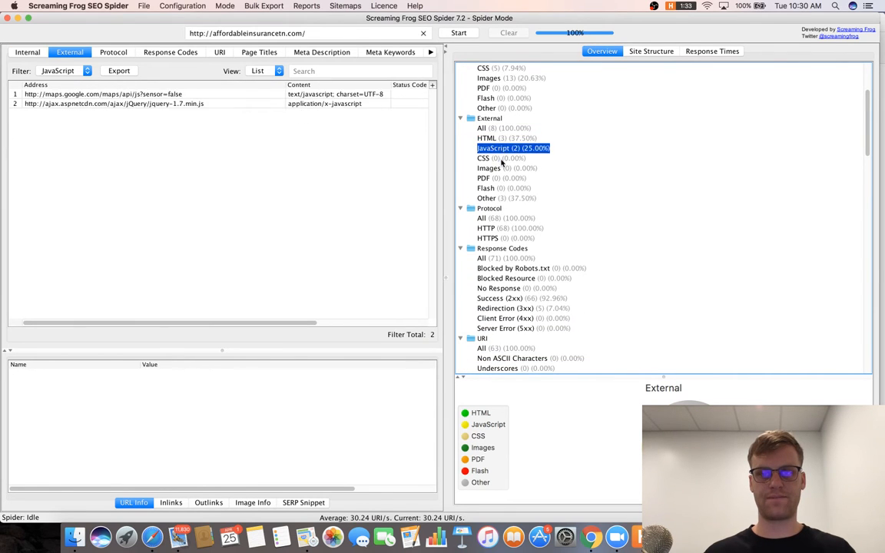
pyautogui.click(501, 159)
pyautogui.scroll(-3, 502, 158)
pyautogui.click(503, 158)
pyautogui.click(503, 178)
pyautogui.click(505, 169)
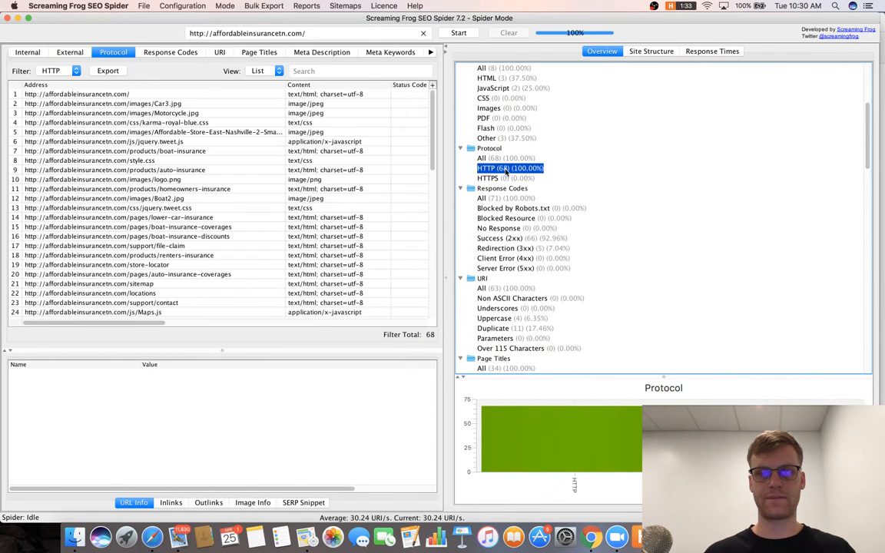
# Check the Response Codes filters, ending on the 5 redirecting 3xx URLs.
pyautogui.scroll(-3, 505, 172)
pyautogui.click(507, 138)
pyautogui.click(520, 149)
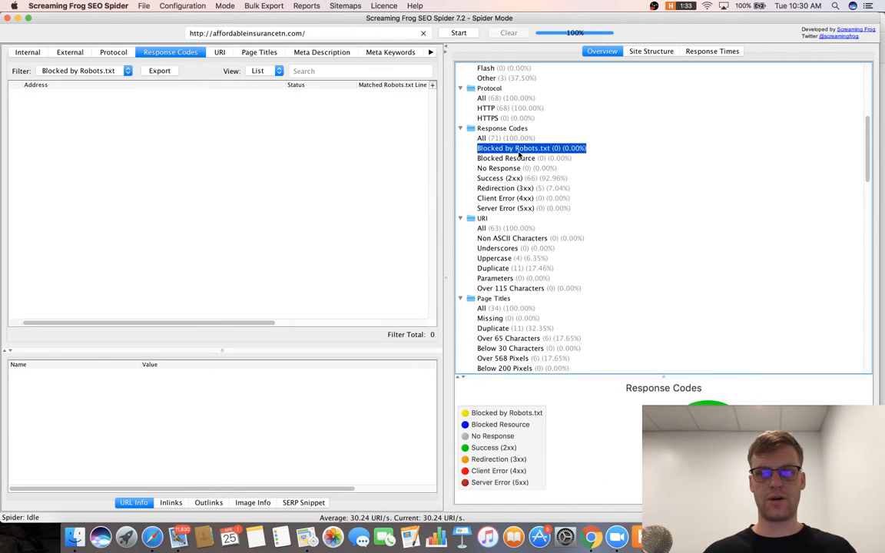
pyautogui.scroll(-2, 507, 154)
pyautogui.click(507, 136)
pyautogui.scroll(-5, 511, 134)
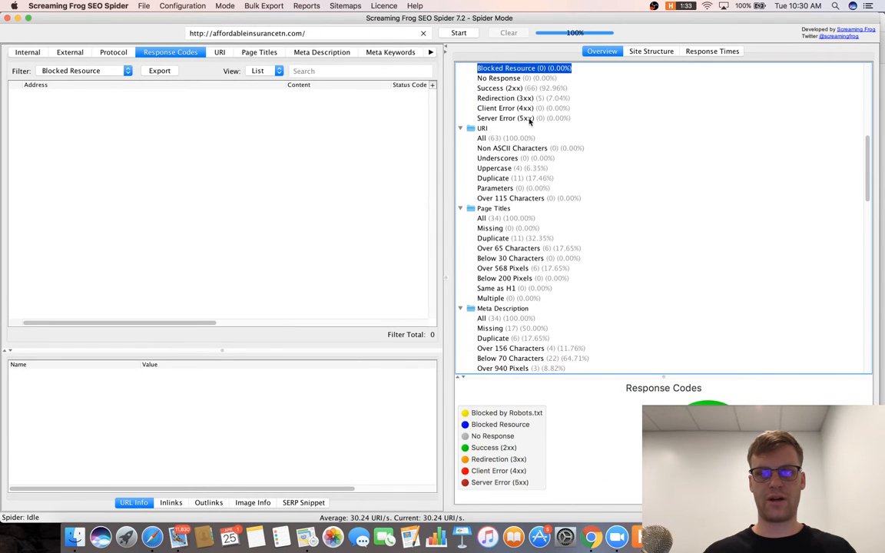
pyautogui.click(523, 88)
pyautogui.click(536, 99)
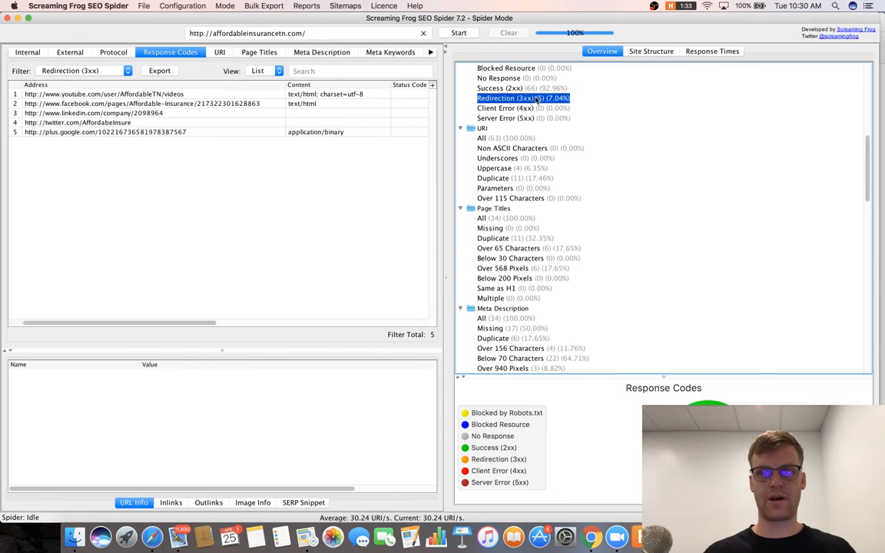
# Complete item 25 as 'Fix redirects on site to link to final URL'.
pyautogui.press('super+Tab')
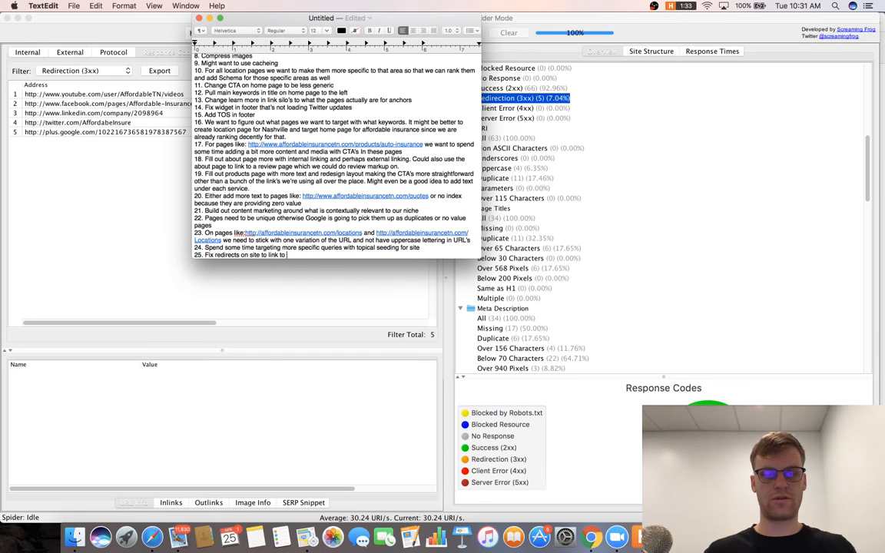
pyautogui.write('ina')
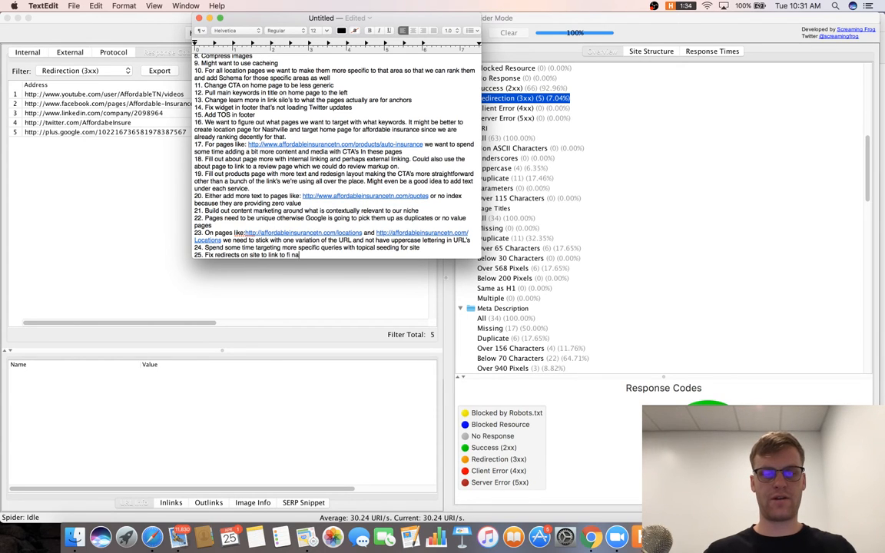
pyautogui.write('l URL')
pyautogui.press('Return')
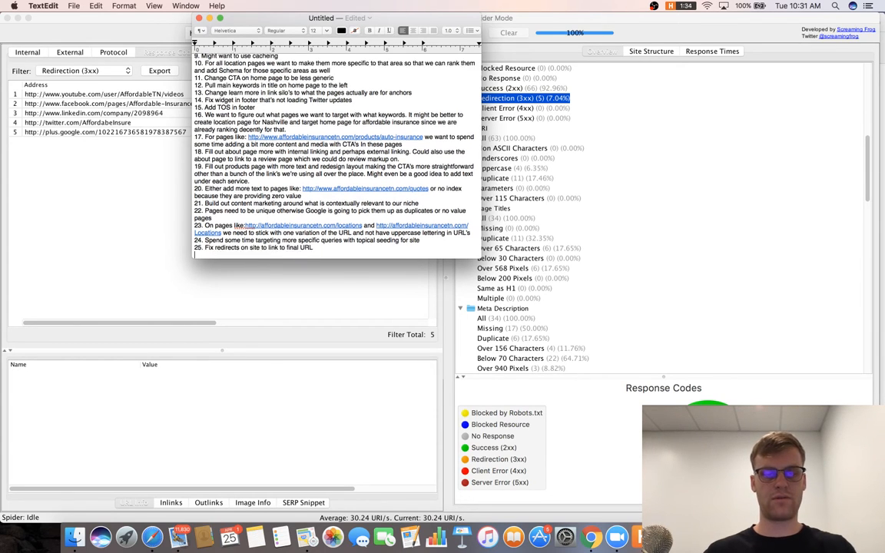
# Filter the crawl's URIs by Uppercase, then by Duplicate to list the 11 duplicate URIs.
pyautogui.click(555, 183)
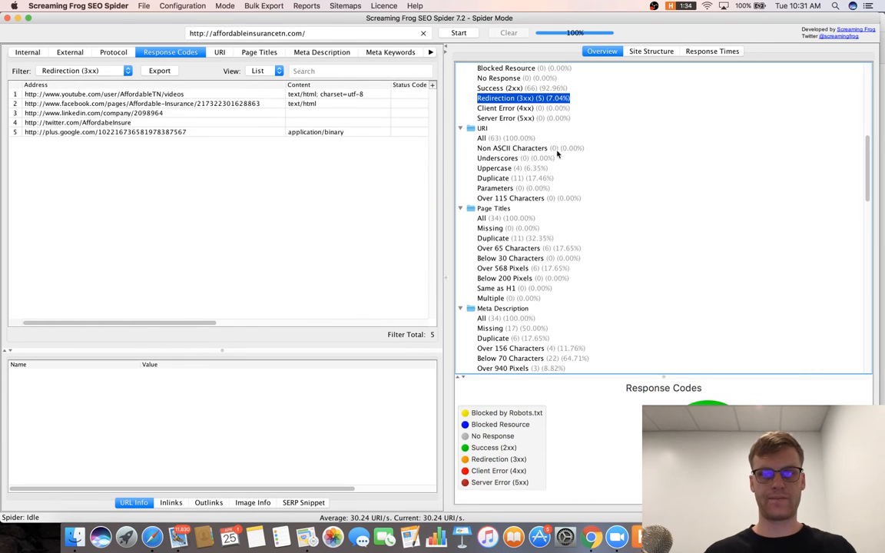
pyautogui.scroll(-1, 524, 133)
pyautogui.click(522, 130)
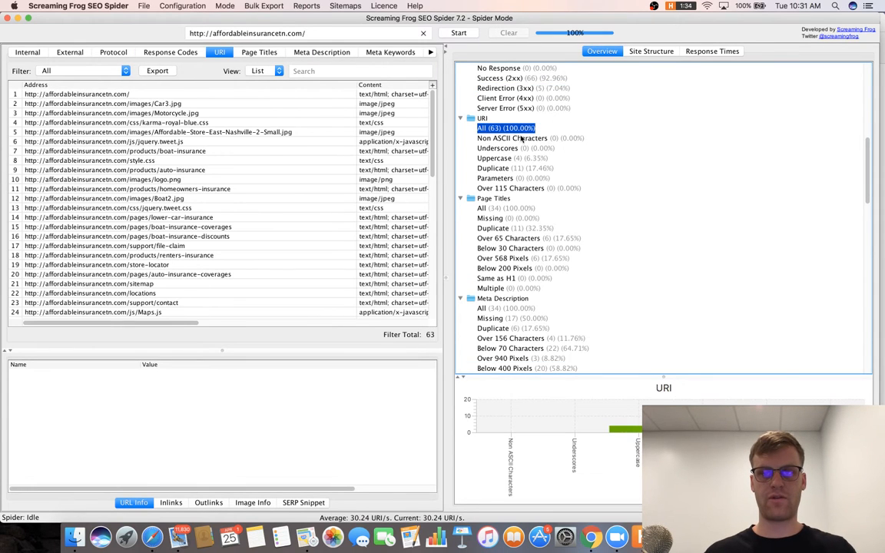
pyautogui.scroll(-1, 522, 146)
pyautogui.click(520, 150)
pyautogui.press('Down')
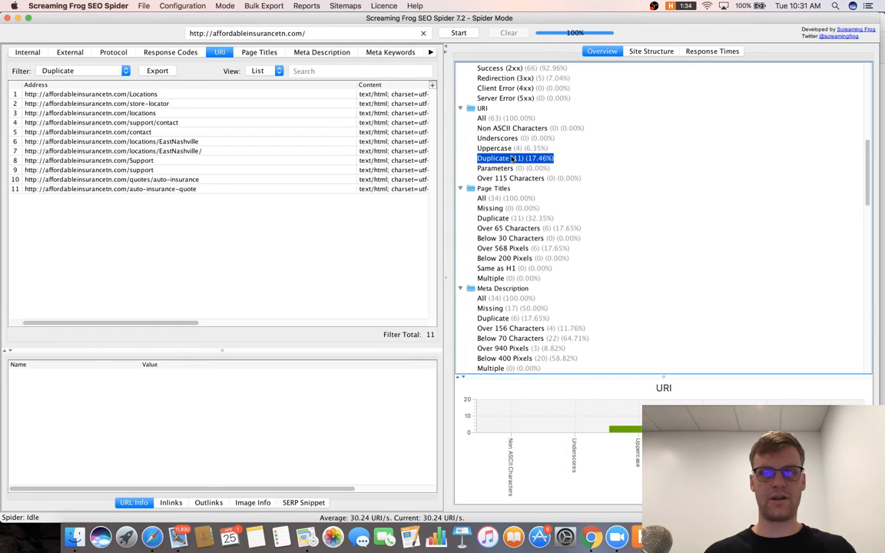
pyautogui.press('Up')
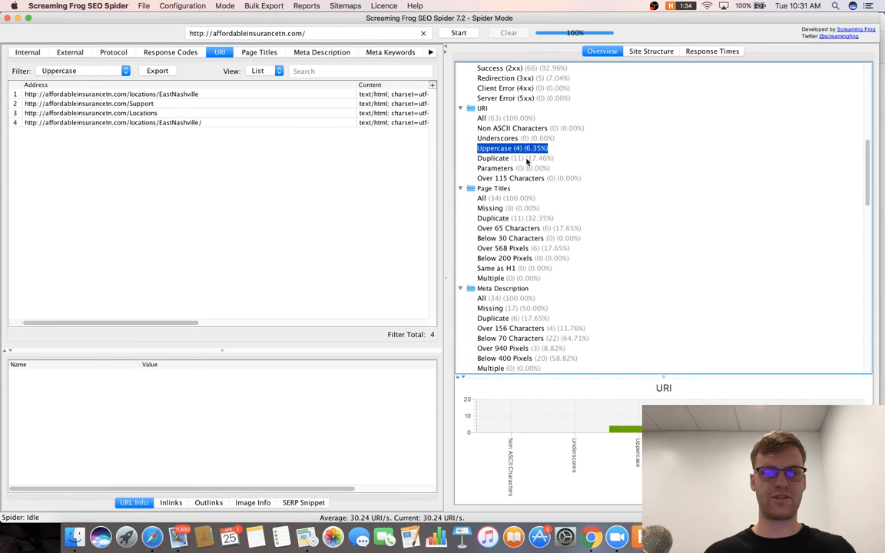
pyautogui.click(516, 158)
# Add road-map item 26: 'Get rid of duplicate URL's'.
pyautogui.press('super+Tab')
pyautogui.press('super+Tab')
pyautogui.press('super+Tab')
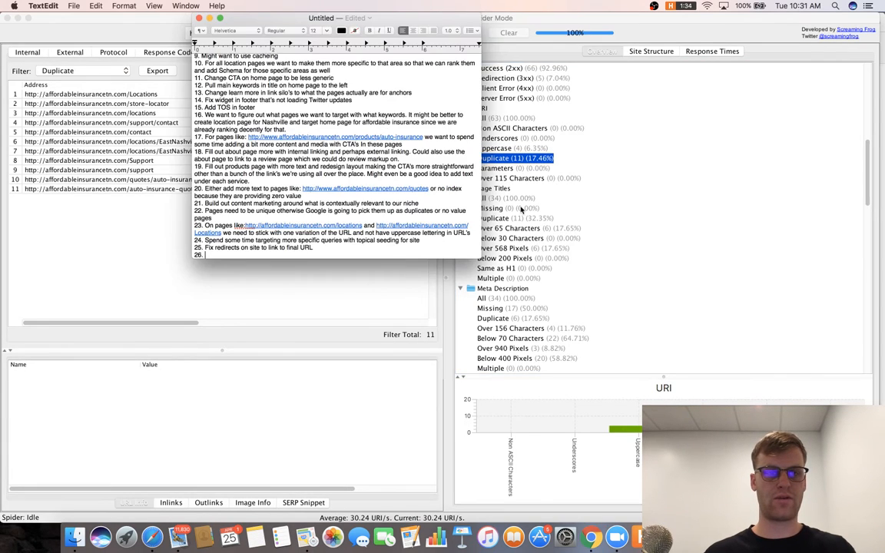
pyautogui.write('F')
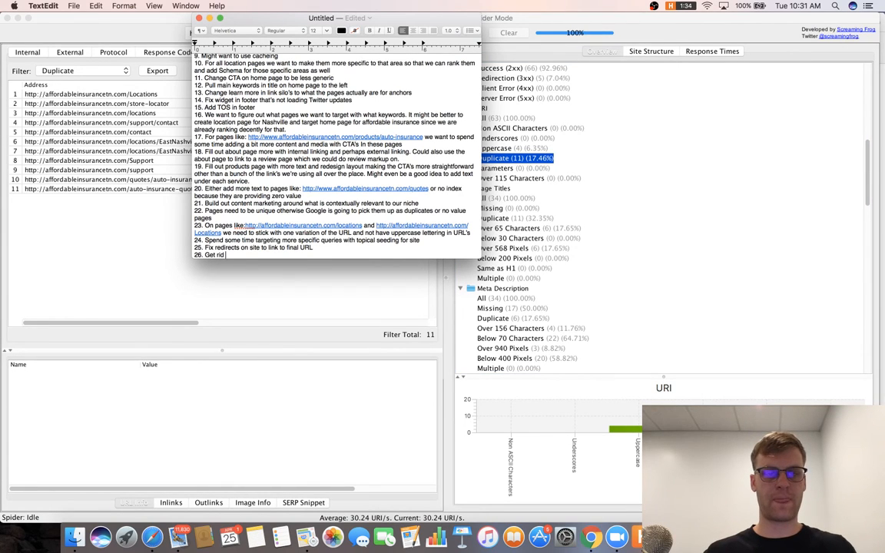
pyautogui.write('et rid of duplicate UR')
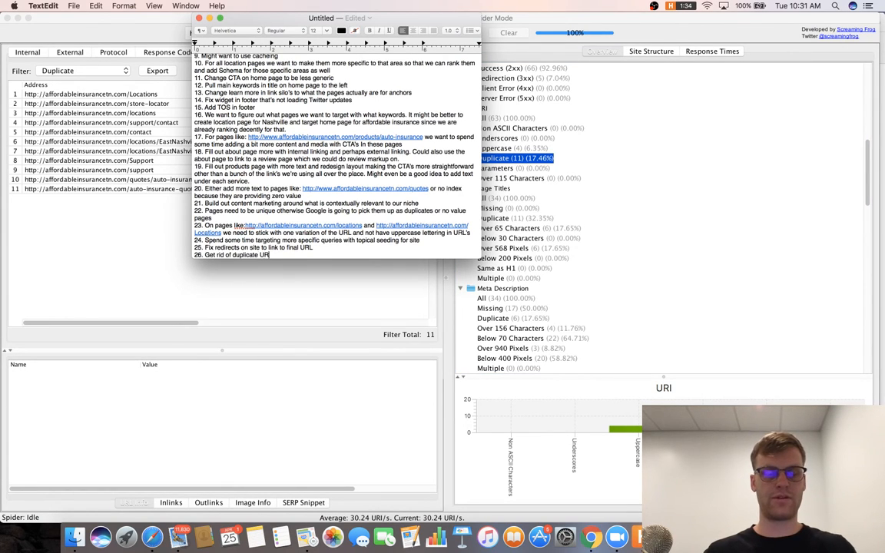
pyautogui.write("L's")
pyautogui.press('Return')
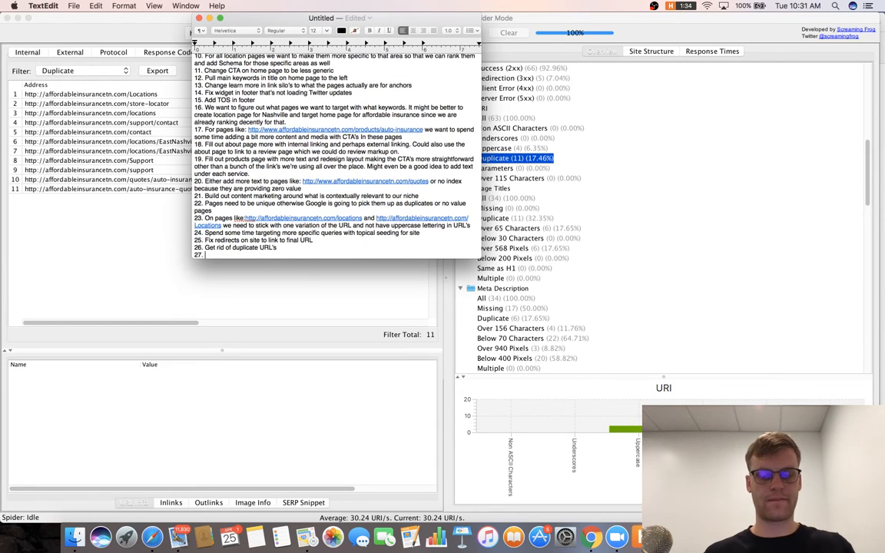
# List the 11 duplicate page titles and add road-map item 27 about them.
pyautogui.click(721, 200)
pyautogui.scroll(-1, 654, 211)
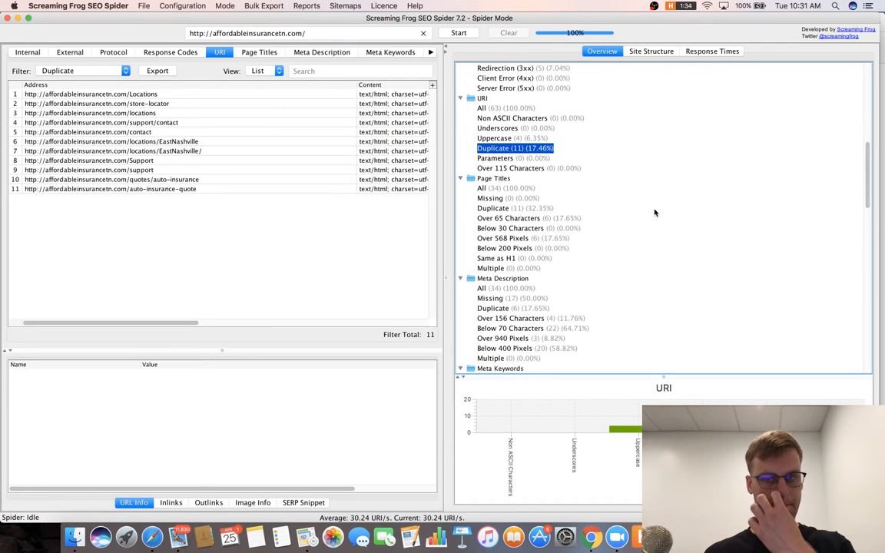
pyautogui.click(529, 209)
pyautogui.press('super+Tab')
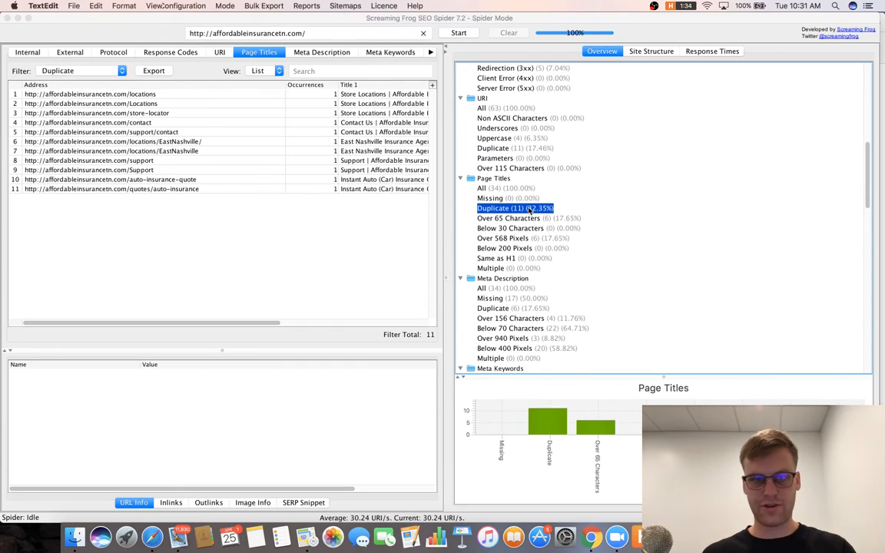
pyautogui.write('Get rid of duplicate titles')
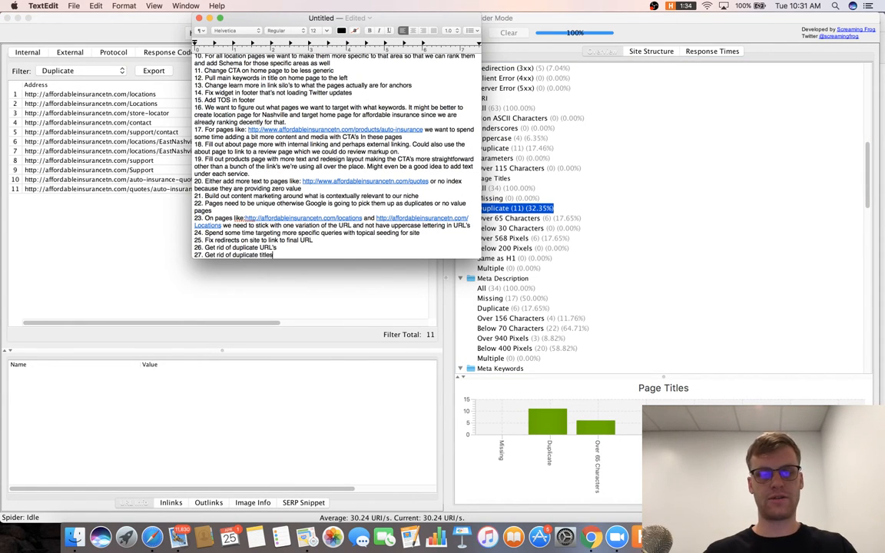
pyautogui.press('Return')
# Write item 28 'Fix the 6 URL's with over 65 characters' and show the over-65-character titles.
pyautogui.write('28.')
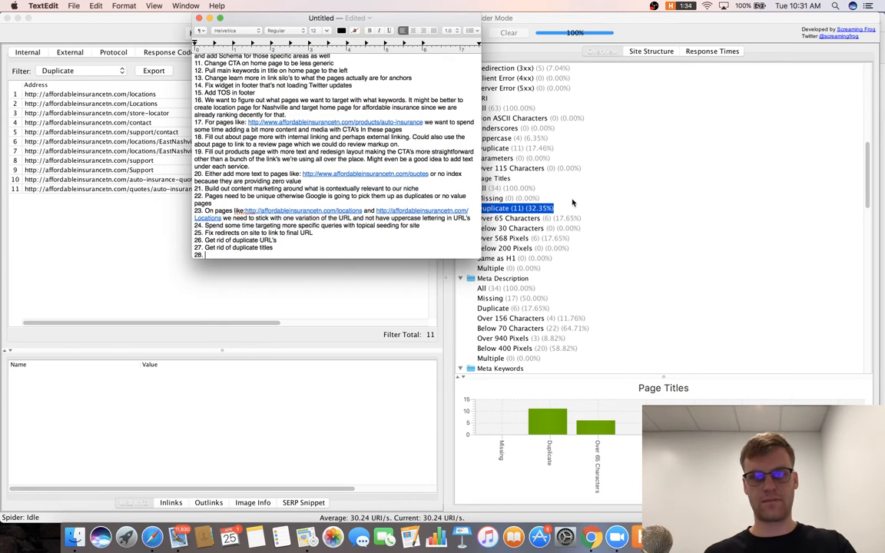
pyautogui.press('super+Tab')
pyautogui.press('super+Tab')
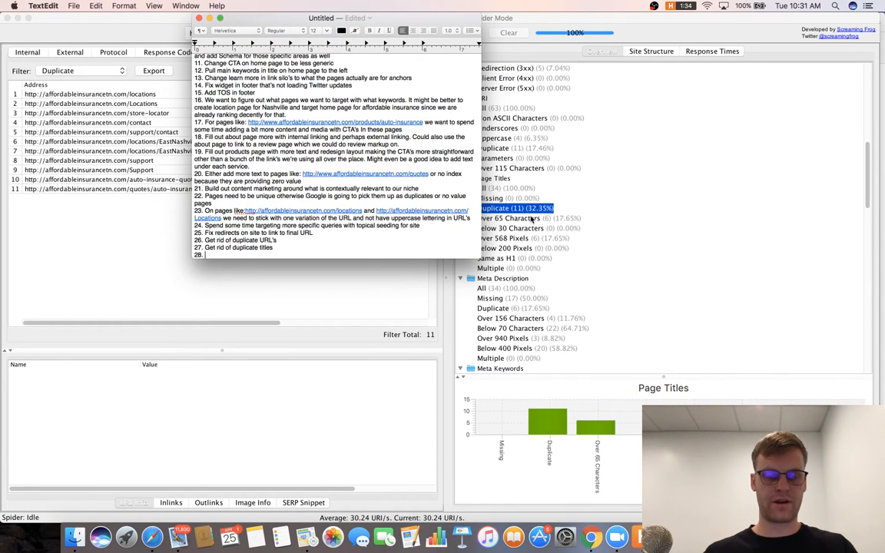
pyautogui.write('8. ')
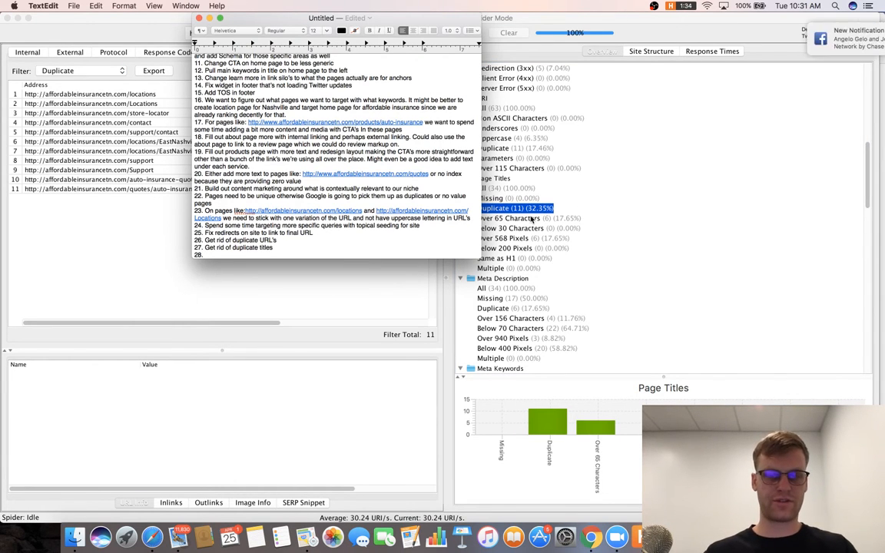
pyautogui.write('F')
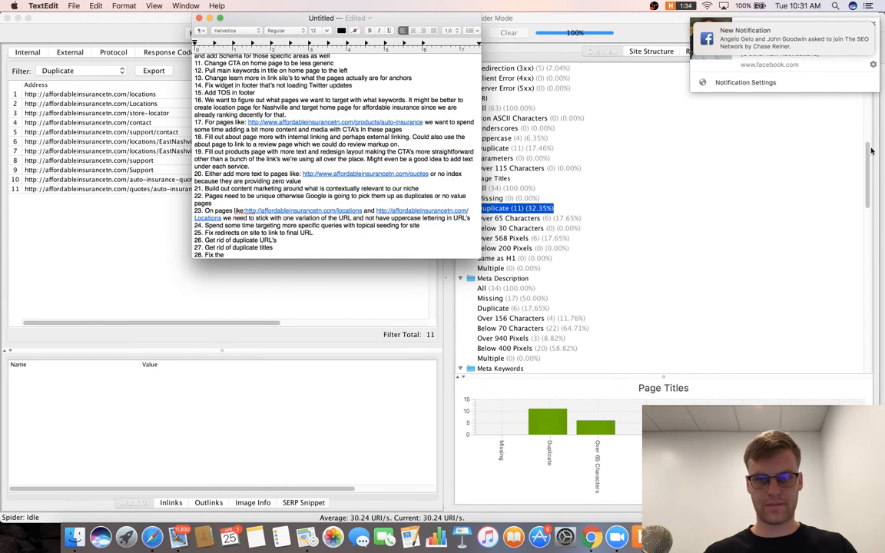
pyautogui.write('ix the')
pyautogui.click(873, 25)
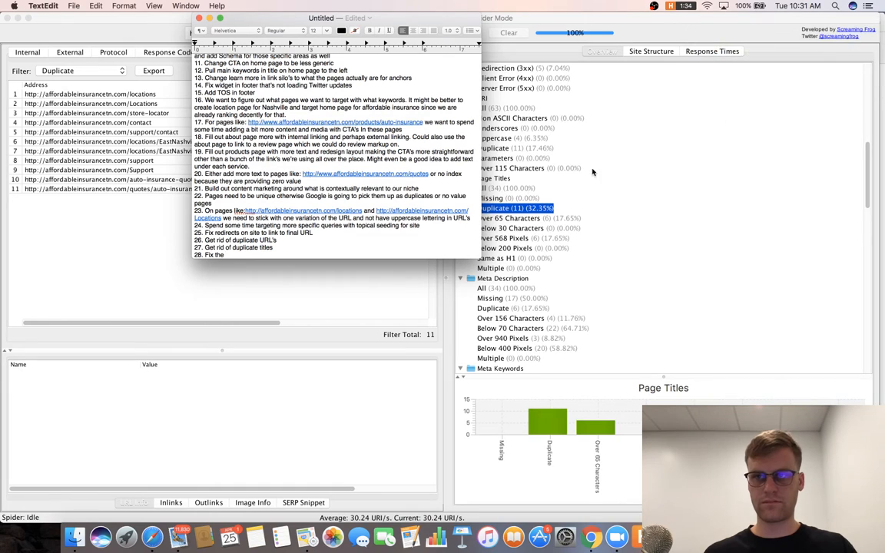
pyautogui.write("6 URL's with over 65 characters")
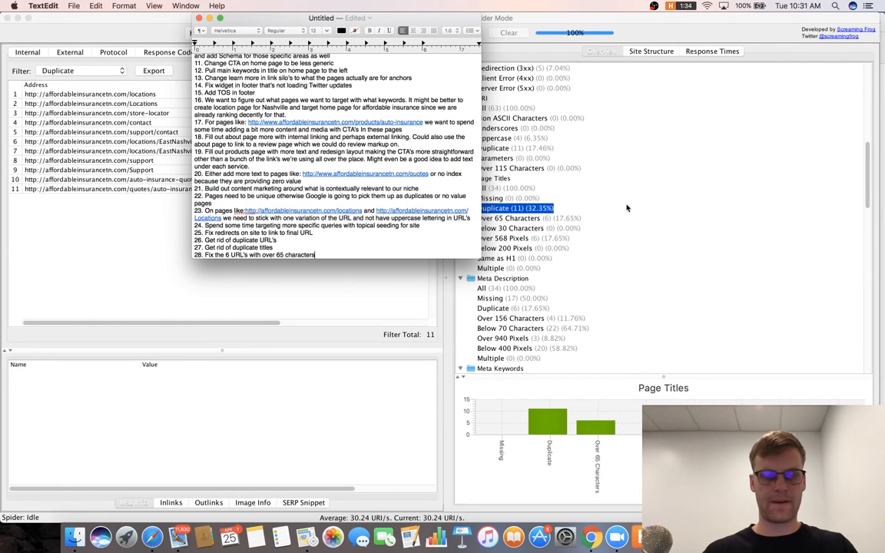
pyautogui.click(568, 219)
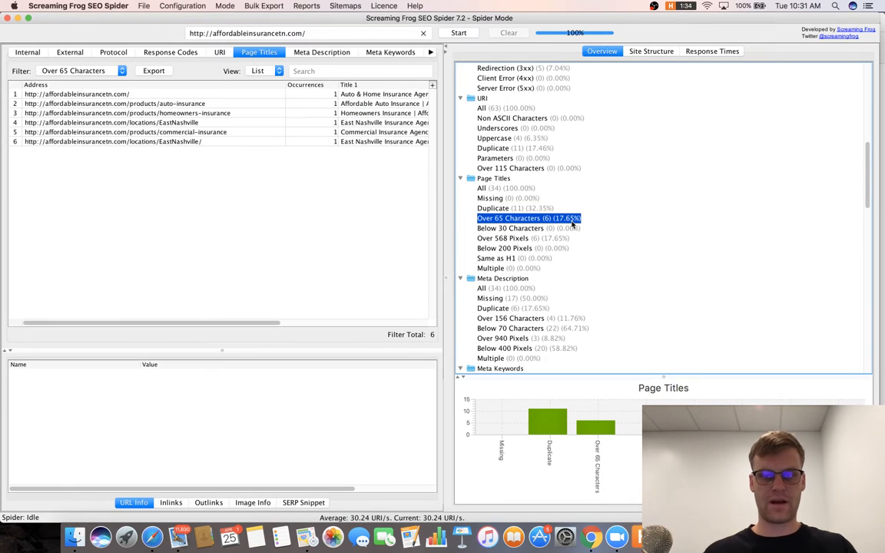
# Check titles below 30 characters and over 568 pixels, then list the 6 duplicate meta descriptions.
pyautogui.scroll(-1, 572, 223)
pyautogui.click(572, 220)
pyautogui.click(571, 228)
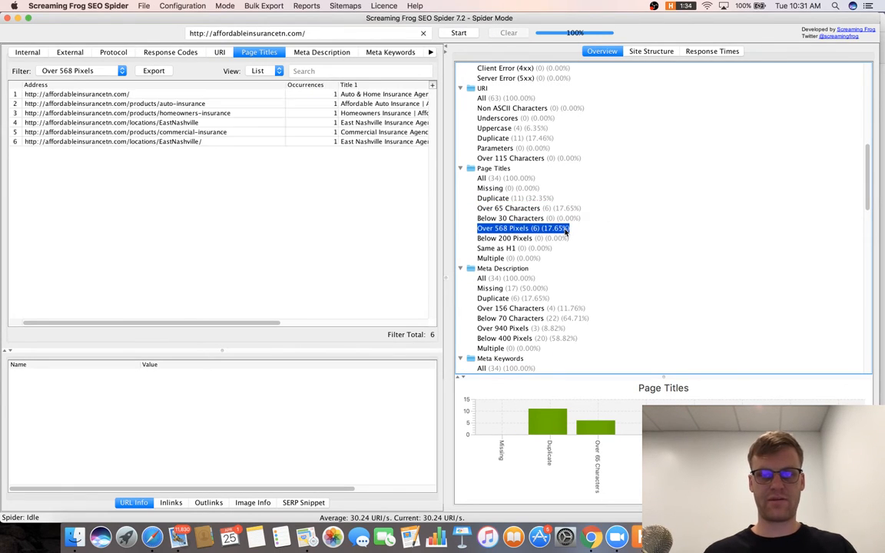
pyautogui.scroll(-1, 559, 225)
pyautogui.click(511, 268)
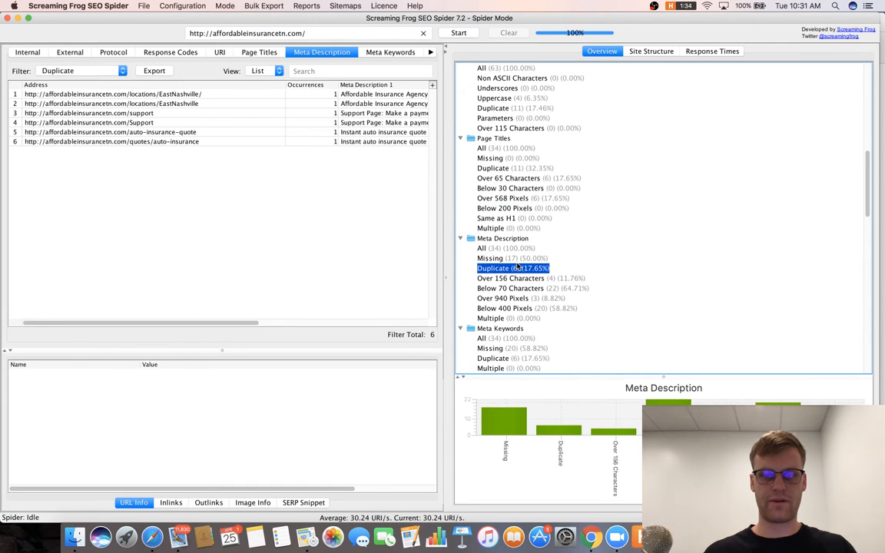
pyautogui.scroll(-2, 517, 231)
# Add road-map items 29–30 on duplicate and too long/short meta descriptions, then return to the crawl.
pyautogui.press('super+Tab')
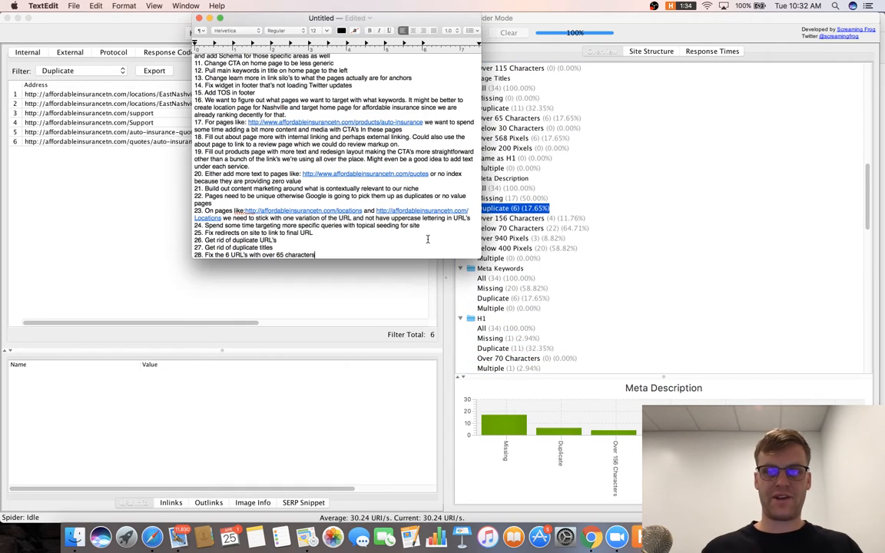
pyautogui.press('Return')
pyautogui.write('2')
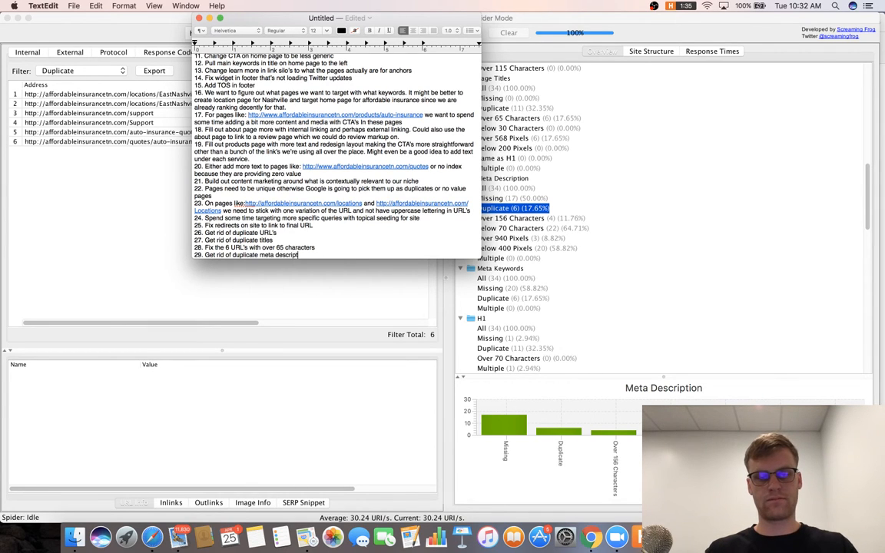
pyautogui.press('Return')
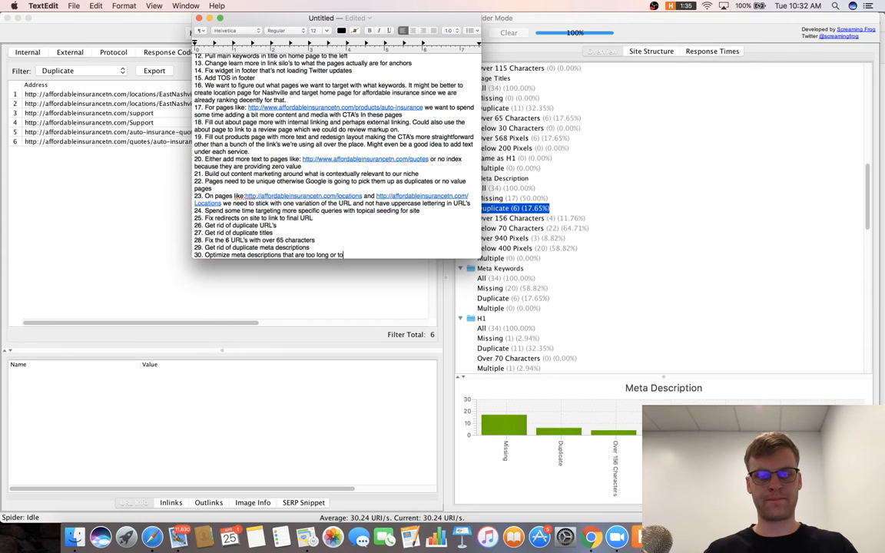
pyautogui.write('t')
pyautogui.press('Return')
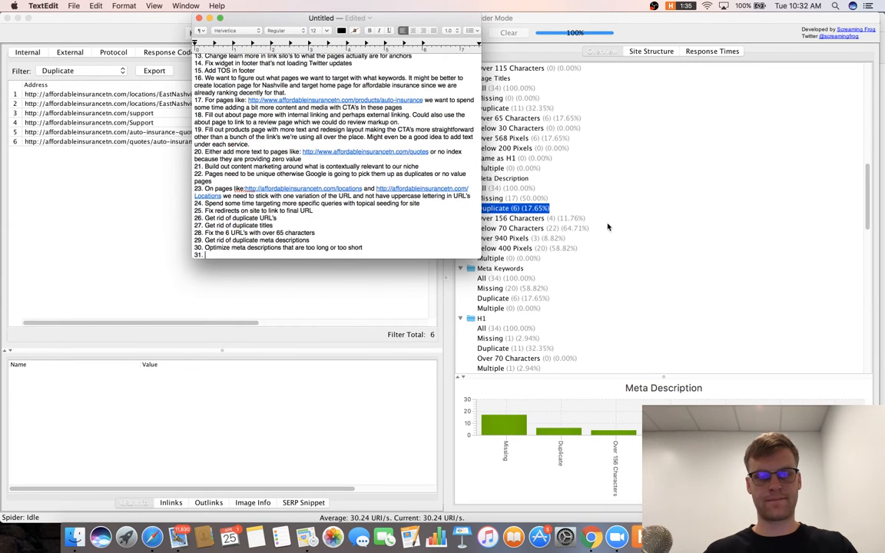
pyautogui.click(607, 227)
pyautogui.scroll(-3, 494, 238)
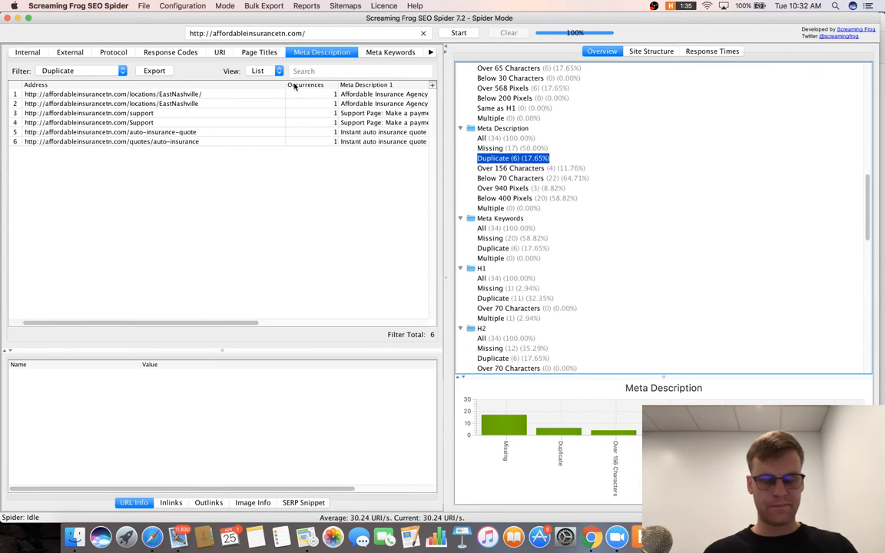
pyautogui.press('super+Tab')
pyautogui.press('super+Tab')
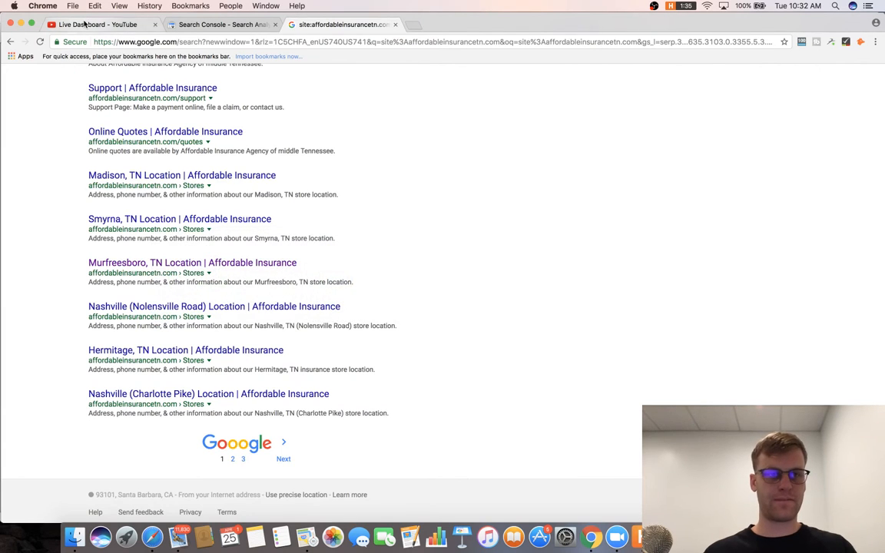
pyautogui.click(84, 24)
pyautogui.scroll(-2, 773, 382)
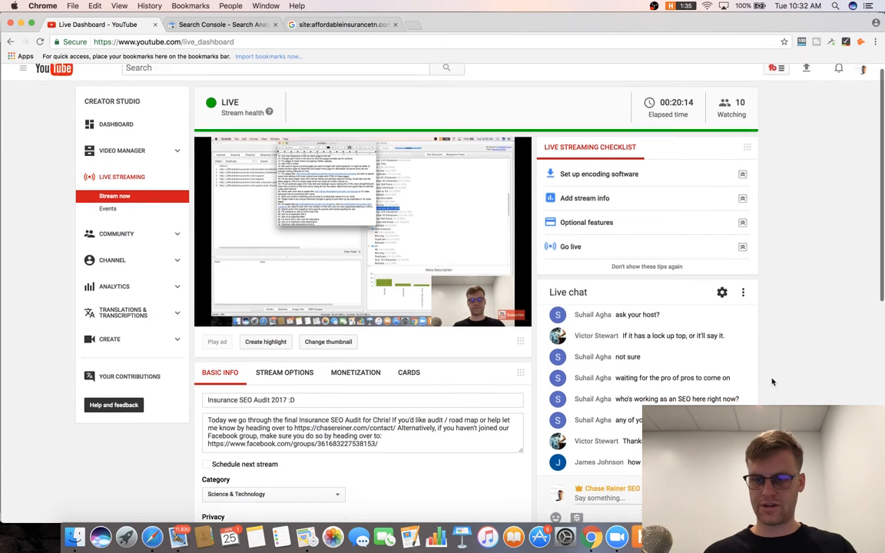
pyautogui.scroll(3, 773, 382)
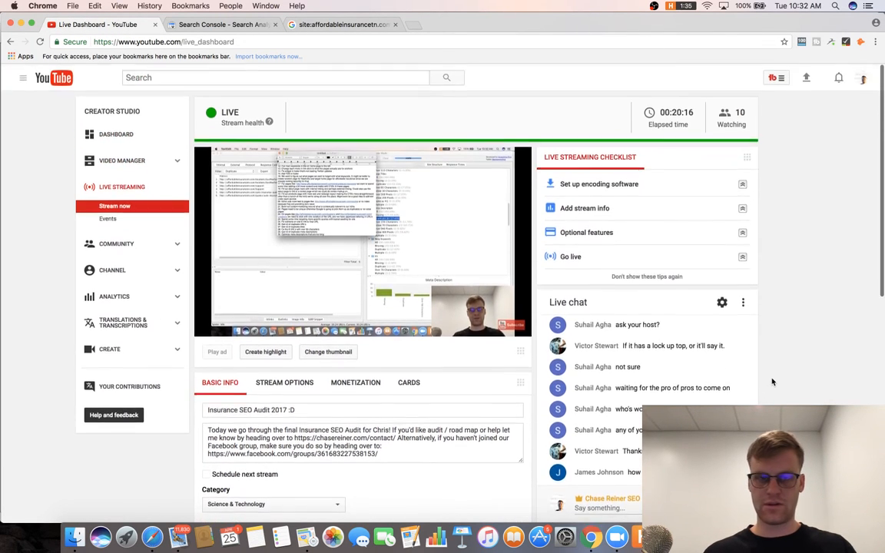
pyautogui.scroll(-5, 773, 382)
pyautogui.scroll(5, 773, 382)
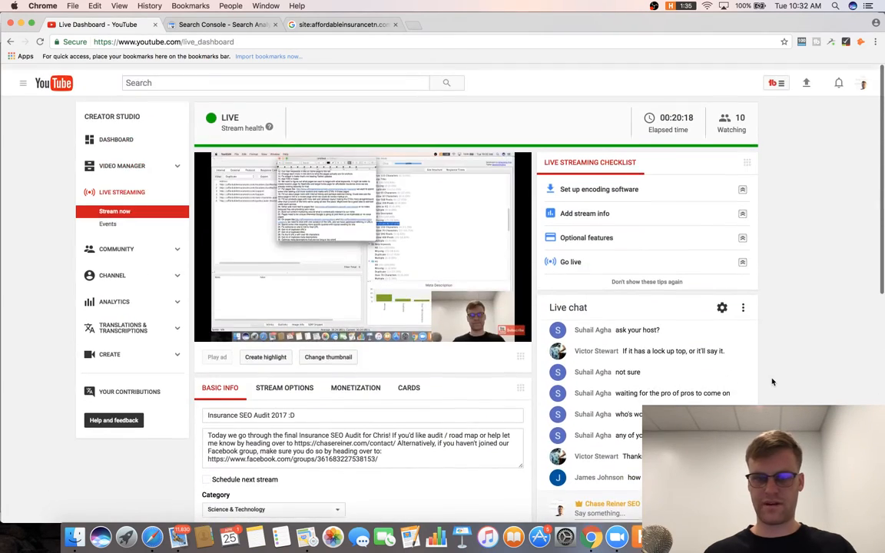
pyautogui.click(339, 24)
pyautogui.press('super+Tab')
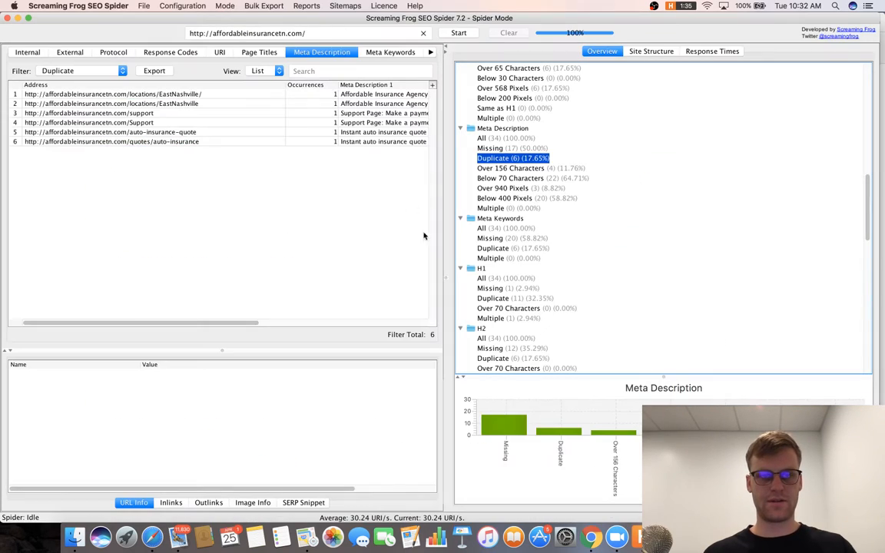
# Review meta descriptions below 70 characters and multiple, then meta keywords missing (20) and all (34).
pyautogui.click(531, 177)
pyautogui.click(537, 208)
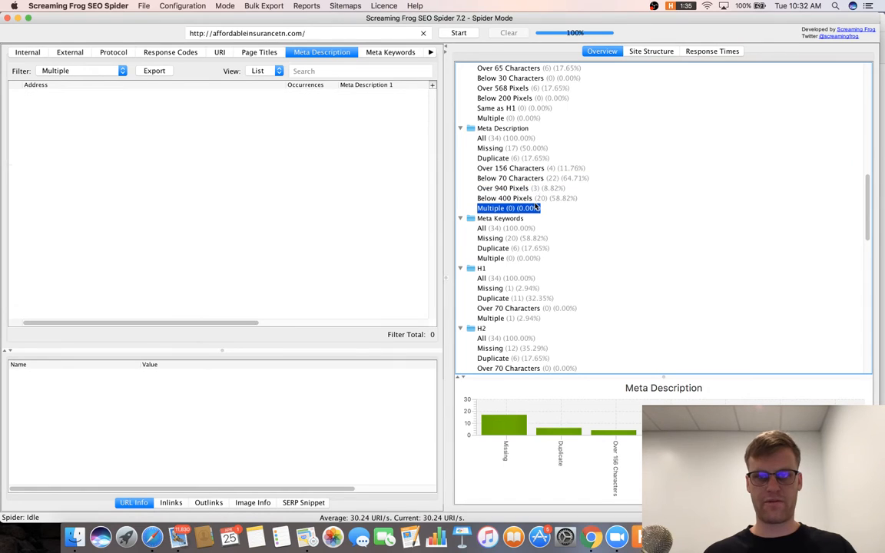
pyautogui.click(530, 239)
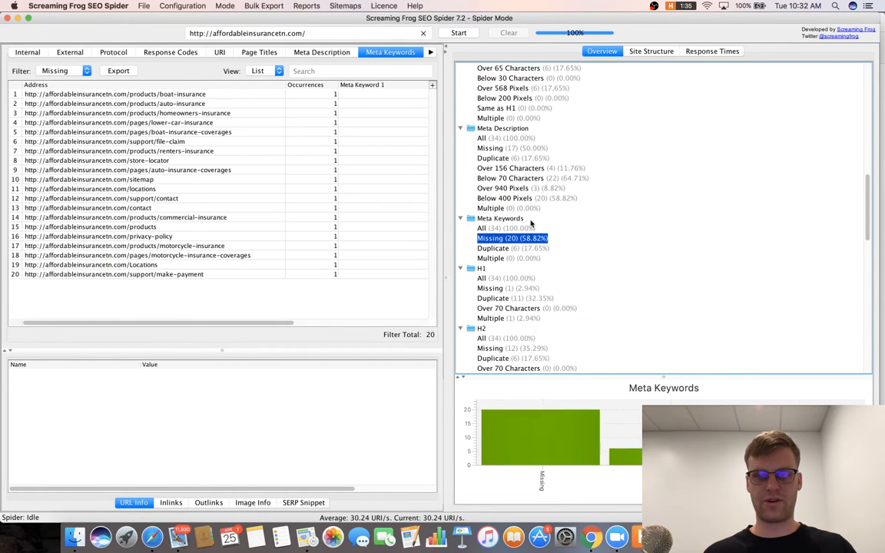
pyautogui.click(530, 229)
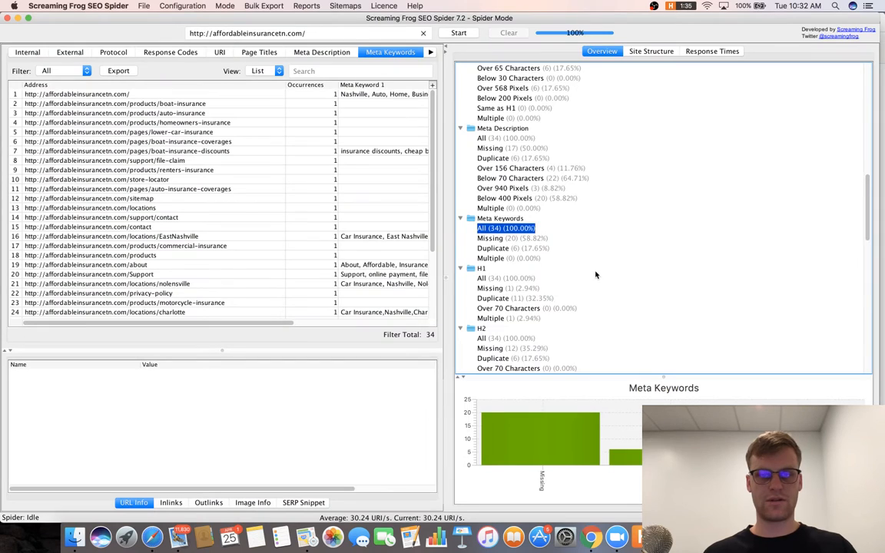
pyautogui.scroll(-3, 570, 251)
# Check the H1 reports (all 34, missing, over 70 characters), ending on the 11 duplicate H1s.
pyautogui.click(508, 228)
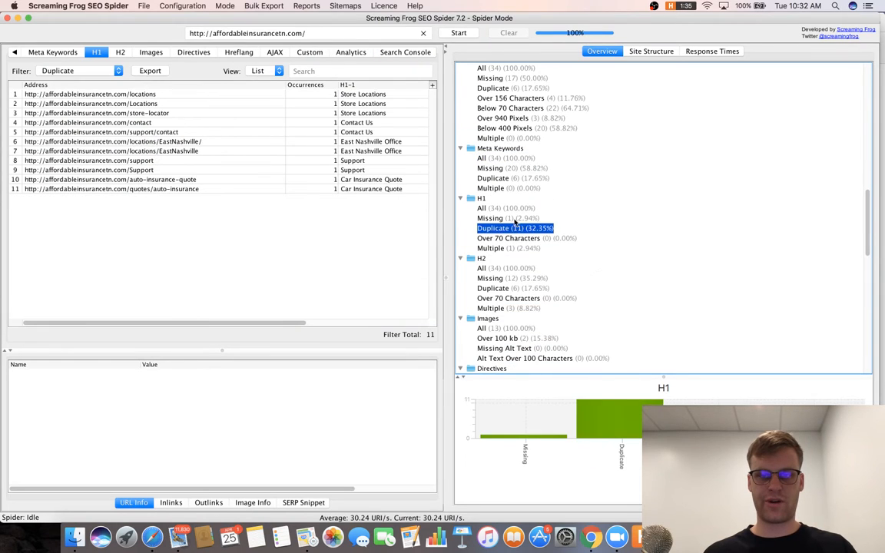
pyautogui.click(515, 208)
pyautogui.click(519, 219)
pyautogui.click(523, 209)
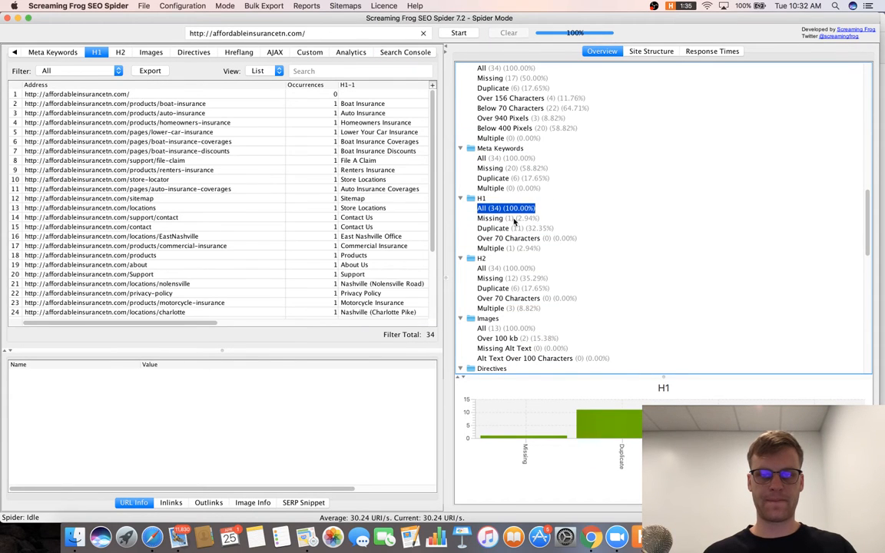
pyautogui.click(511, 218)
pyautogui.click(509, 238)
pyautogui.click(496, 228)
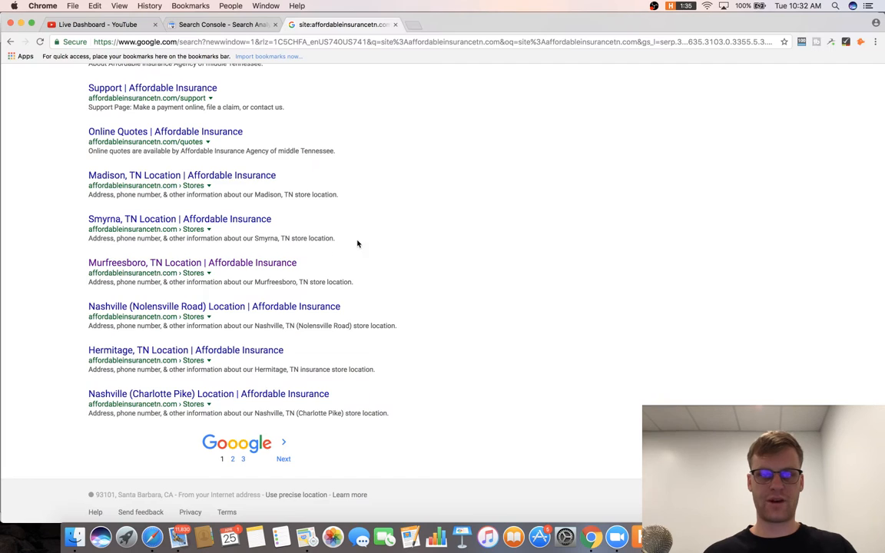
# Cycle through the open applications toward the road-map notes.
pyautogui.press('super+Tab')
pyautogui.press('Tab')
pyautogui.press('Tab')
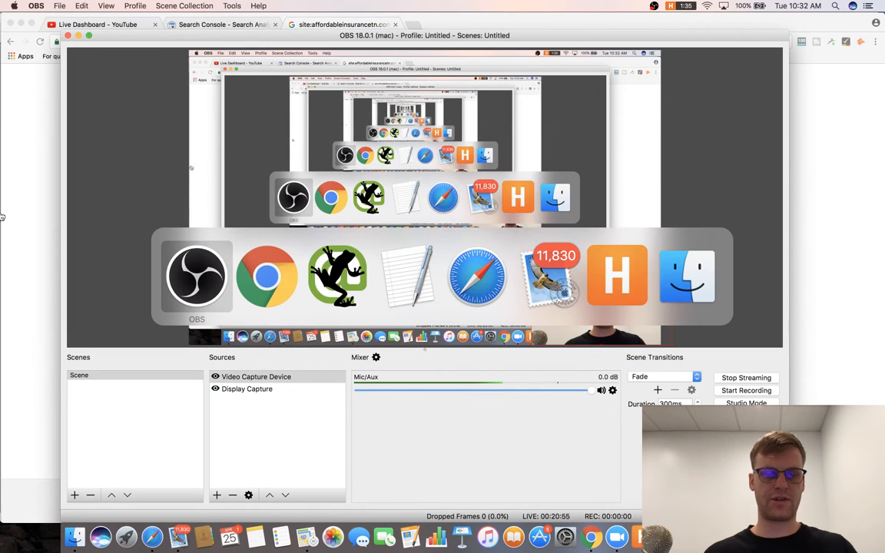
pyautogui.press('super+Tab')
pyautogui.press('super+Tab')
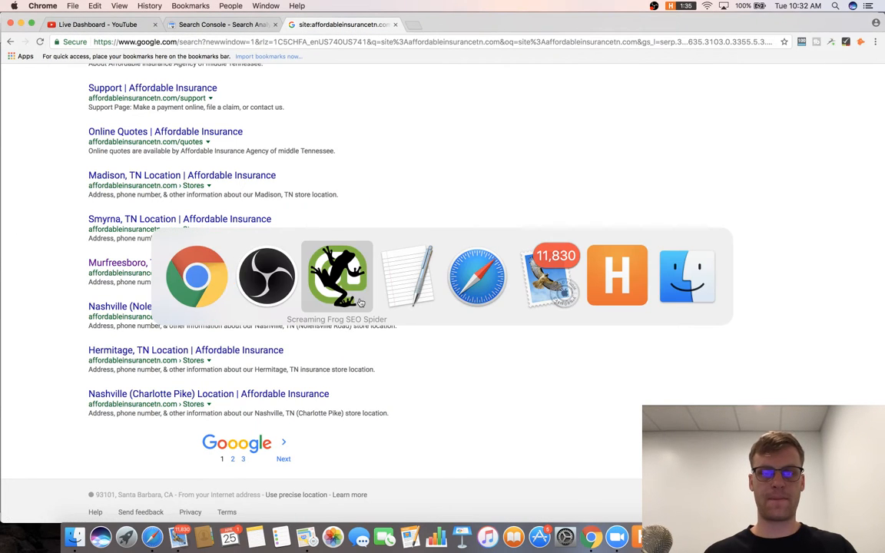
pyautogui.press('super+Tab')
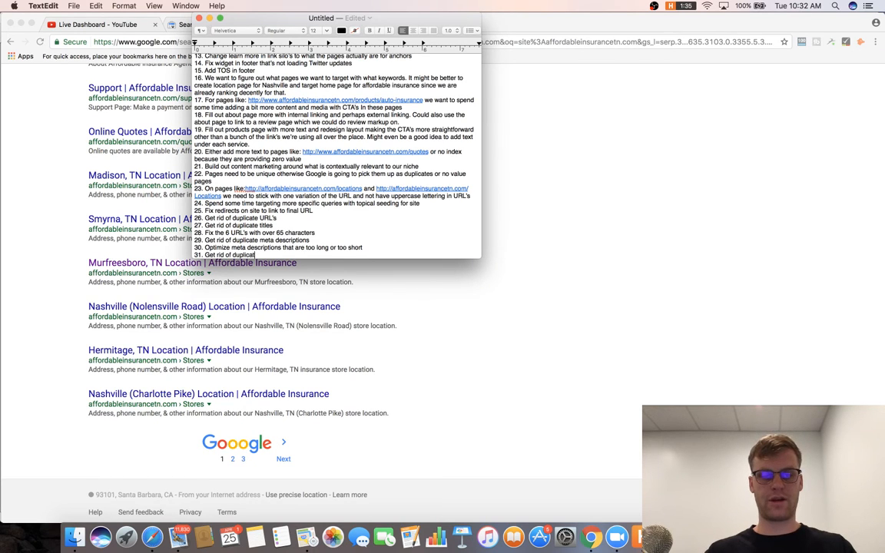
# Complete item 31 about duplicate and missing H1's, start a new line, and switch away from TextEdit.
pyautogui.write('e H')
pyautogui.press('Return')
pyautogui.write('1')
pyautogui.press('BackSpace')
pyautogui.press('BackSpace')
pyautogui.write('1')
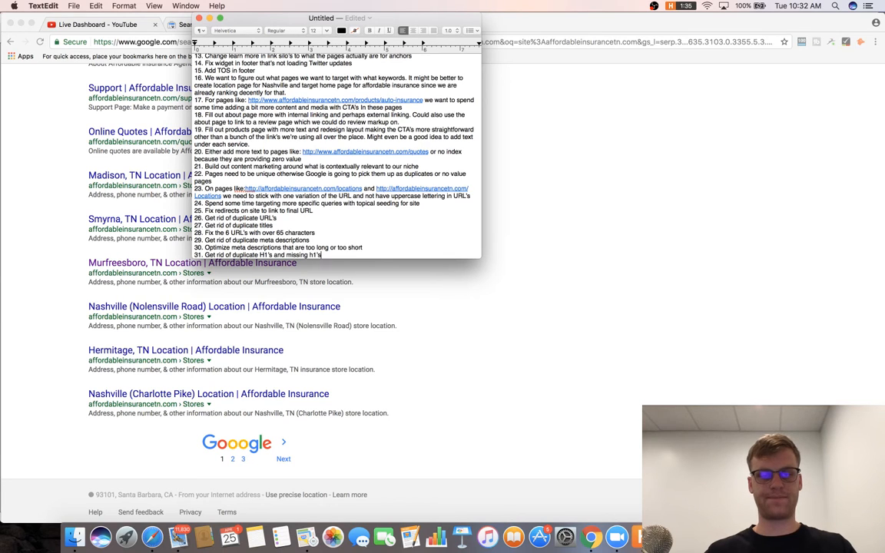
pyautogui.write("'s and missing h1's")
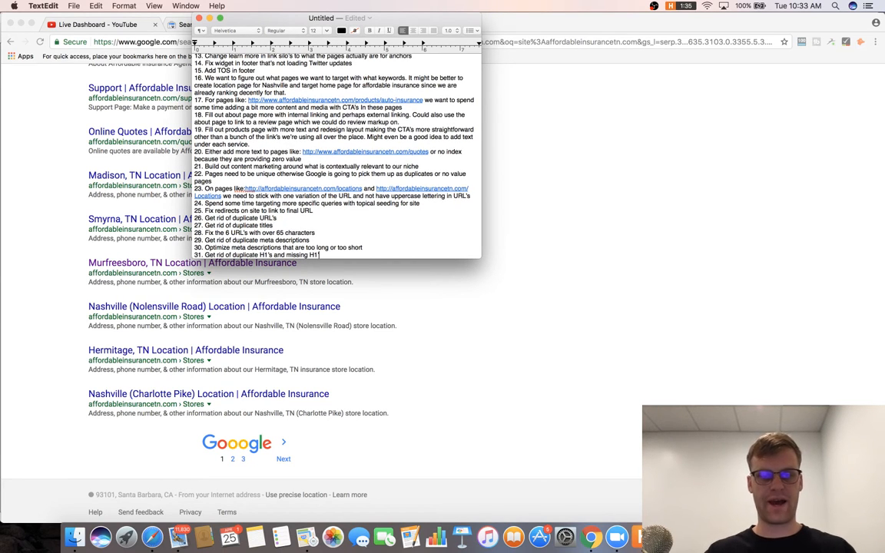
pyautogui.press('Return')
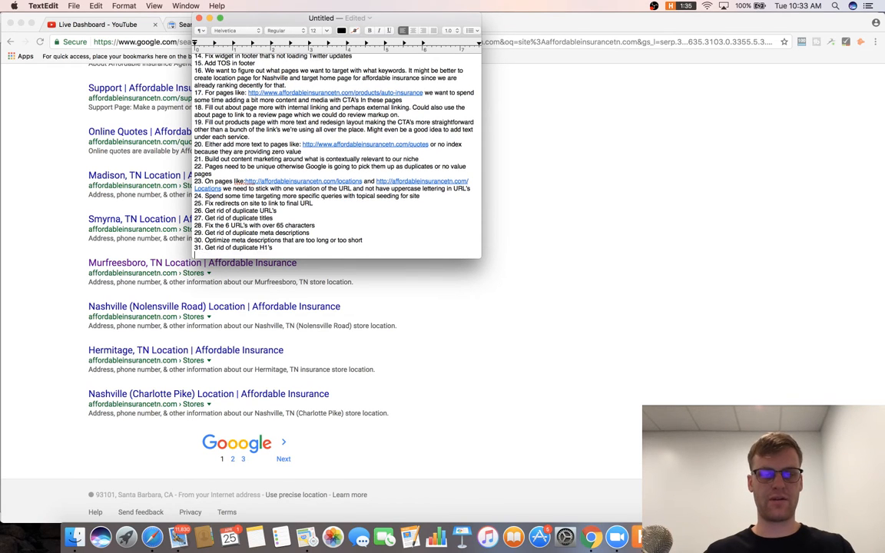
pyautogui.press('super+Tab')
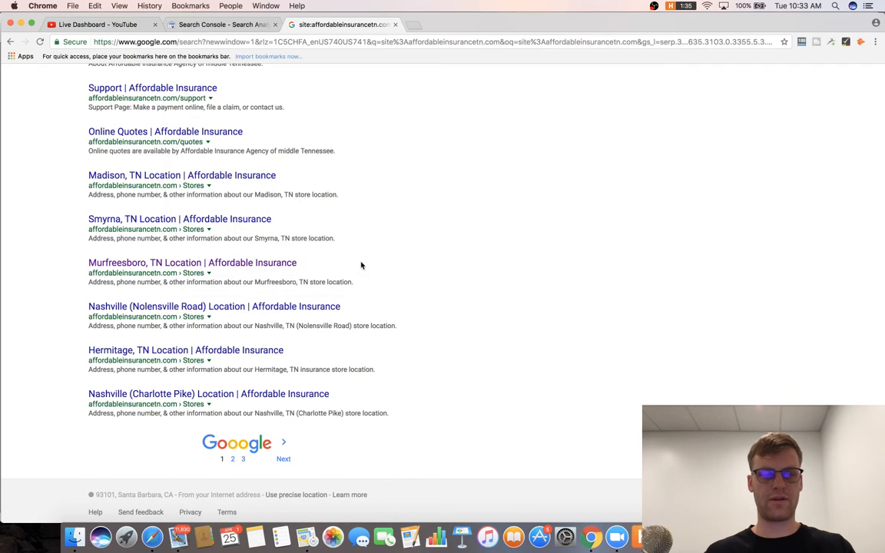
pyautogui.press('super+Tab')
pyautogui.press('super+Tab')
pyautogui.press('super+Tab')
pyautogui.press('super+Tab')
pyautogui.press('super+Tab')
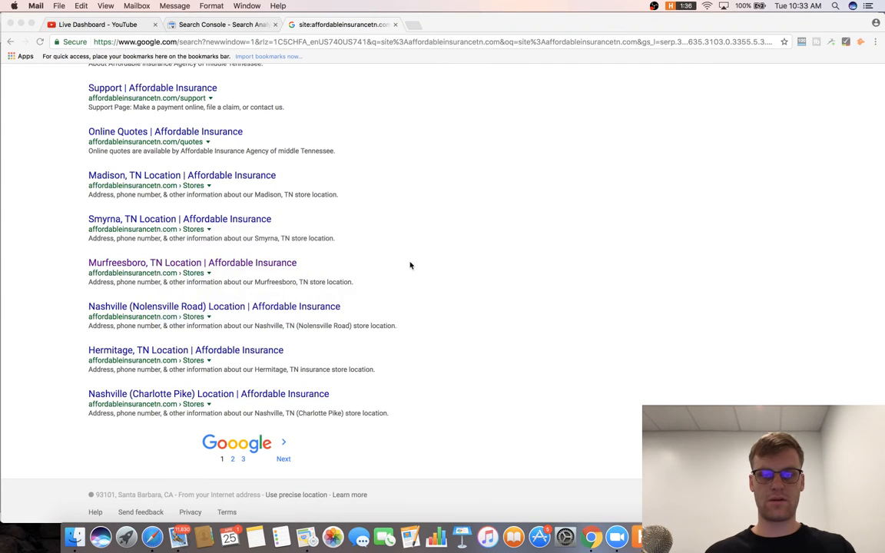
pyautogui.press('super+Tab')
pyautogui.press('super+Tab')
pyautogui.press('super+Tab')
pyautogui.press('super+Tab')
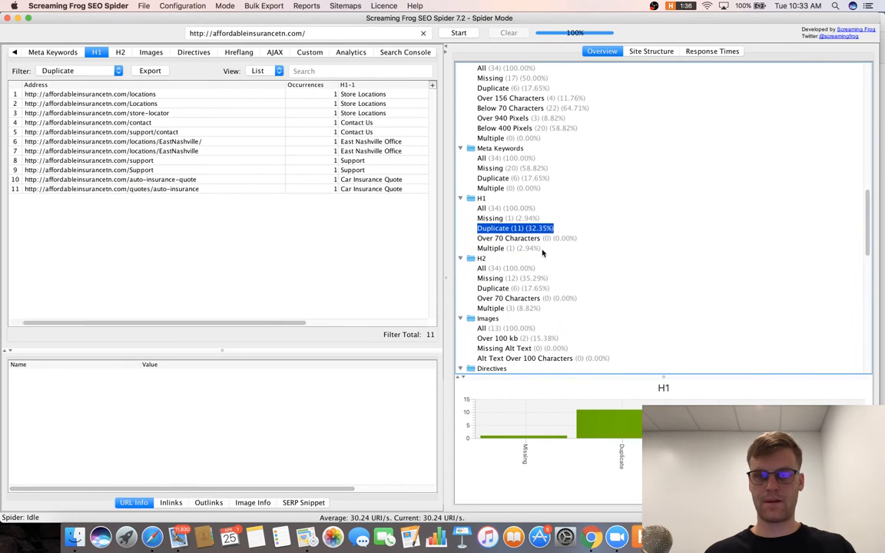
# Check multiple H1s, the 12 pages missing an H2, images over 100 kb and long alt text.
pyautogui.click(531, 249)
pyautogui.scroll(-3, 538, 238)
pyautogui.click(517, 208)
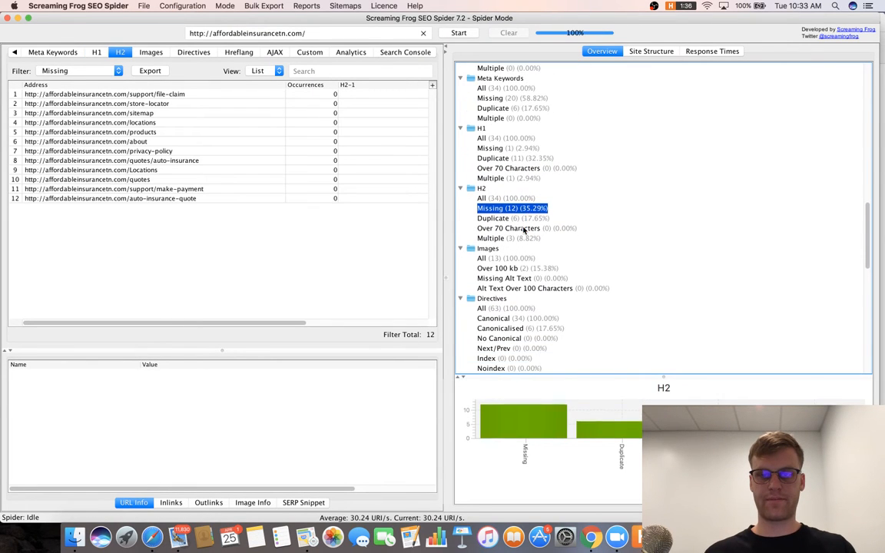
pyautogui.scroll(-3, 525, 231)
pyautogui.click(507, 199)
pyautogui.click(525, 220)
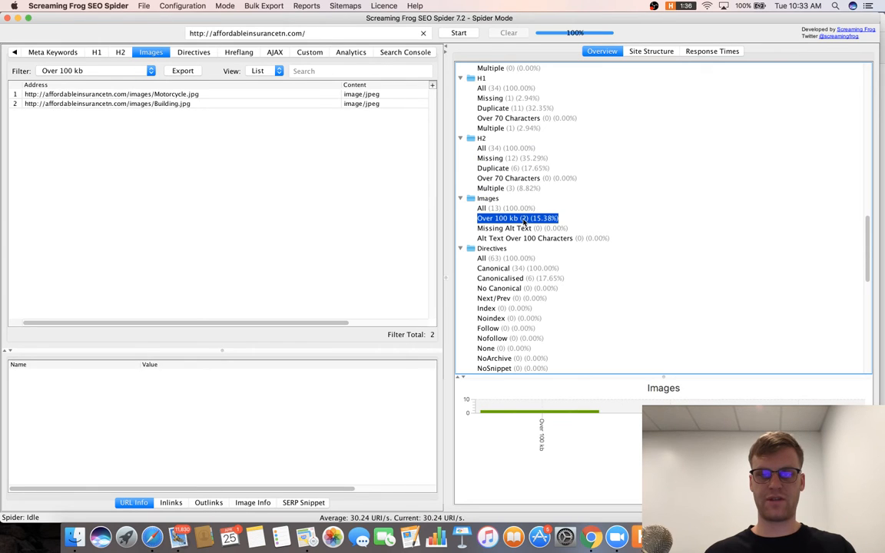
pyautogui.click(527, 237)
pyautogui.scroll(-3, 527, 238)
# Review the next/prev directives, hreflang reports (all 63 URLs, multiple entries) and AJAX hash-fragment URLs.
pyautogui.click(527, 238)
pyautogui.scroll(-2, 527, 238)
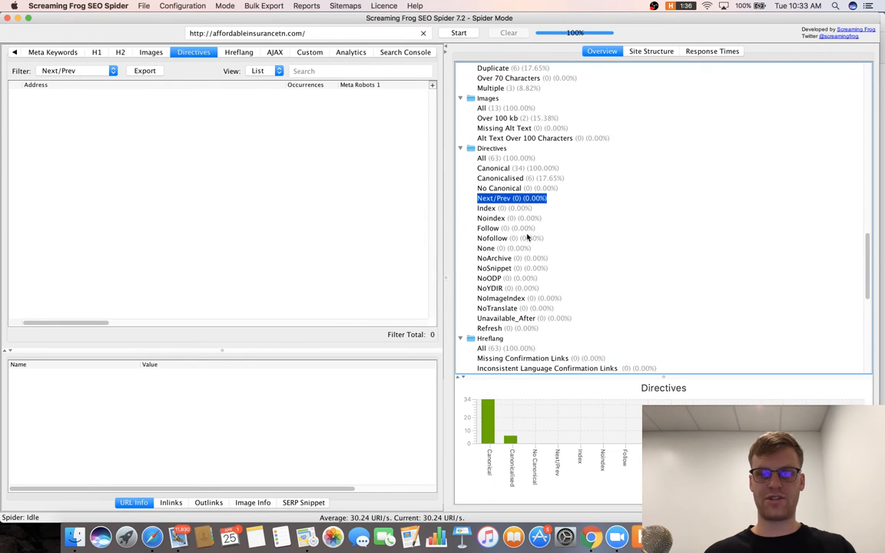
pyautogui.scroll(1, 529, 231)
pyautogui.scroll(-10, 530, 223)
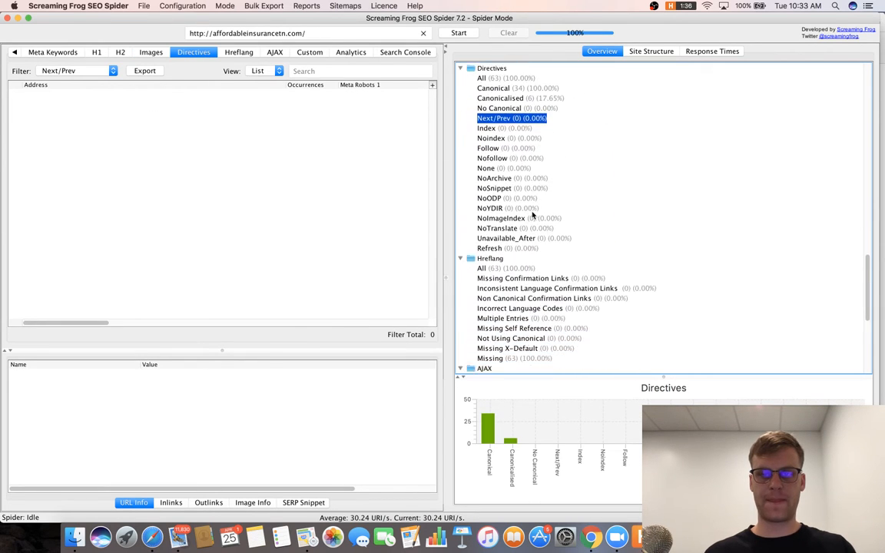
pyautogui.click(533, 167)
pyautogui.click(534, 137)
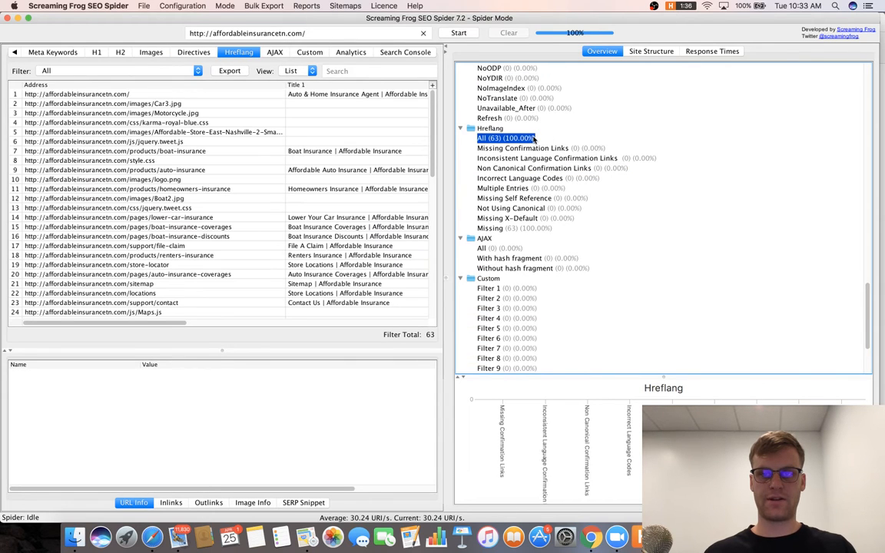
pyautogui.scroll(-2, 534, 140)
pyautogui.scroll(-1, 534, 139)
pyautogui.click(534, 138)
pyautogui.scroll(-3, 532, 143)
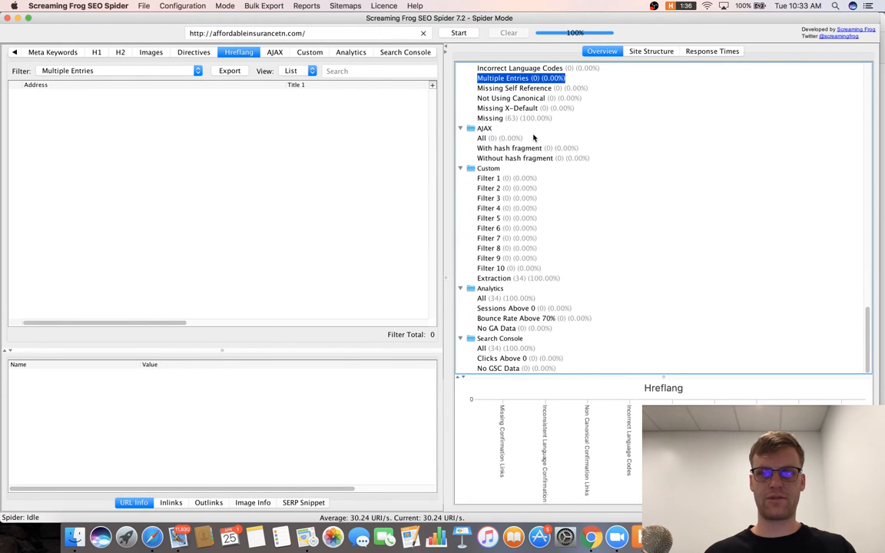
pyautogui.click(529, 148)
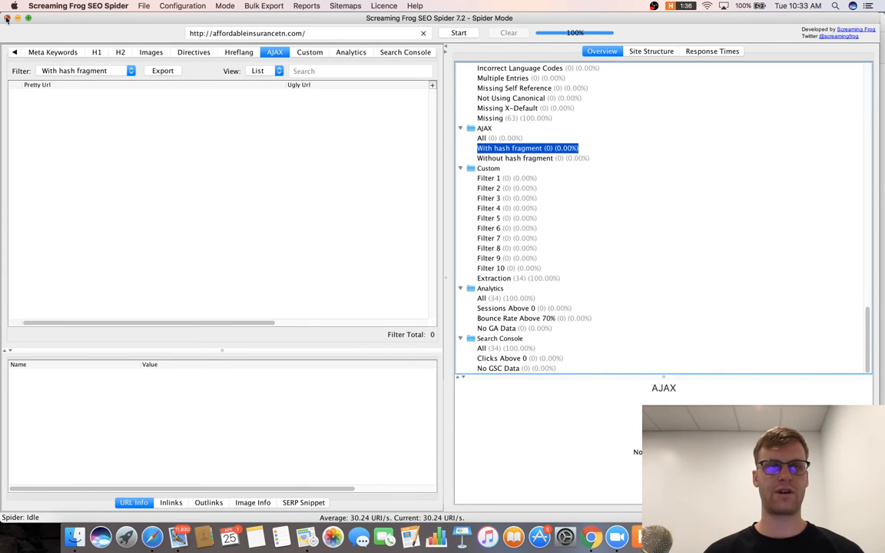
# Inspect site structure and response times, selecting the one-second row, then close the crawler.
pyautogui.click(648, 52)
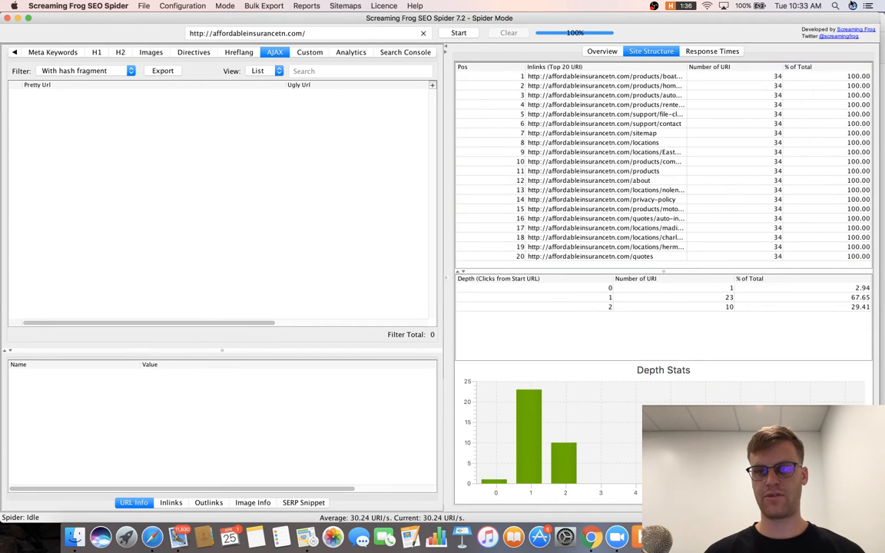
pyautogui.click(731, 51)
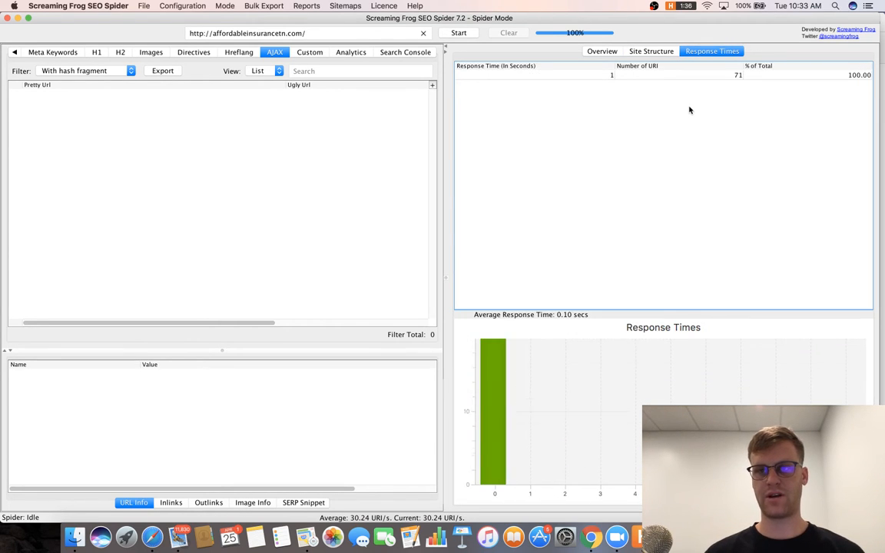
pyautogui.click(764, 76)
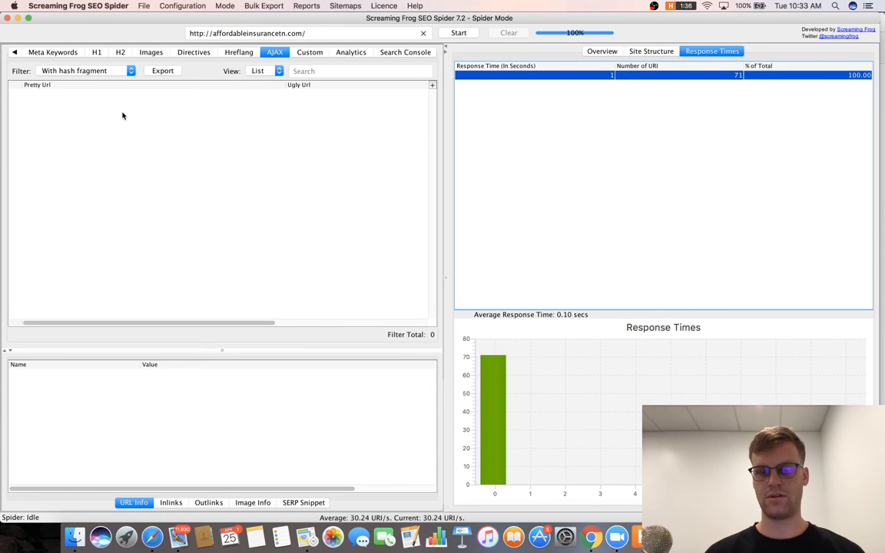
pyautogui.click(8, 18)
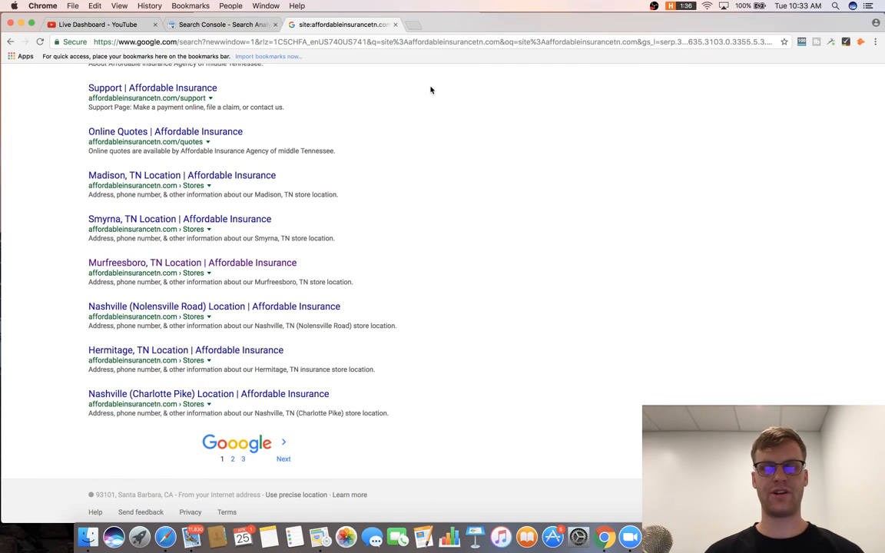
# Search Google for plain affordableinsurancetn, without the site: operator.
pyautogui.scroll(5, 430, 90)
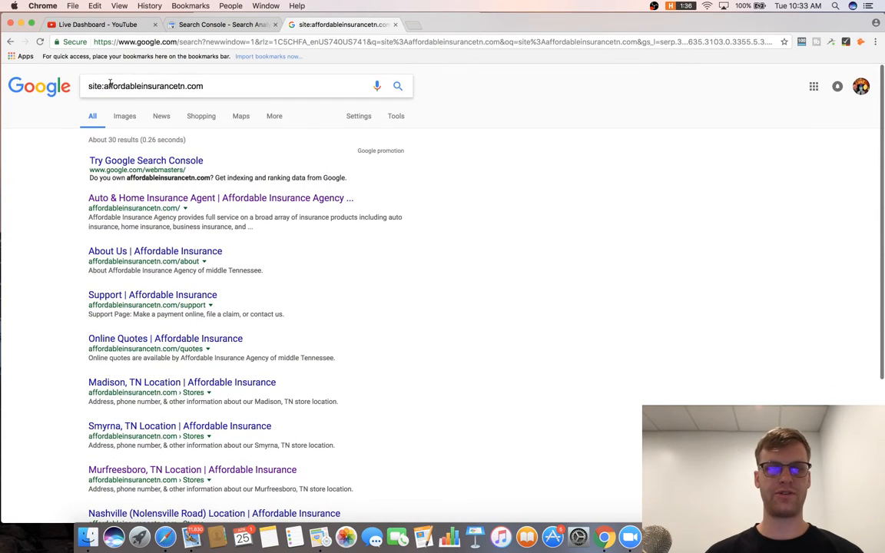
pyautogui.moveTo(105, 86); pyautogui.dragTo(86, 86)
pyautogui.press('BackSpace')
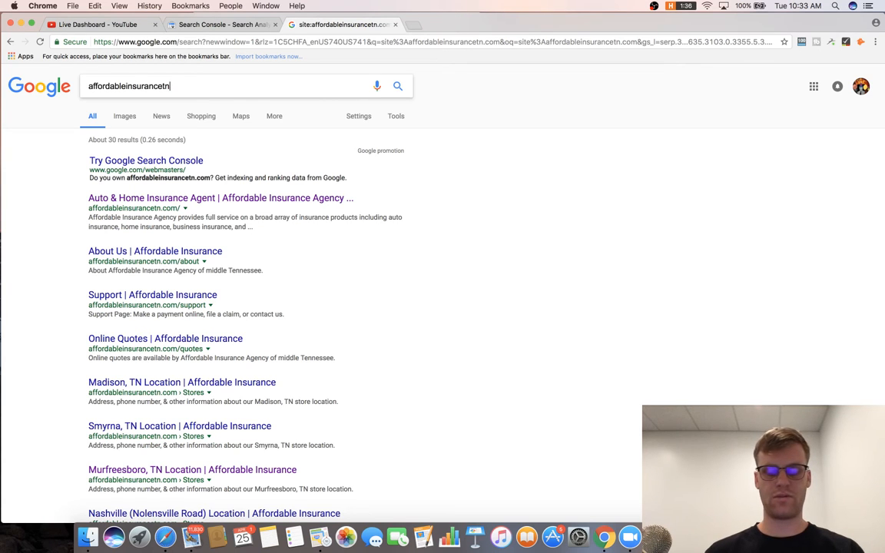
pyautogui.press('Return')
pyautogui.scroll(-8, 290, 293)
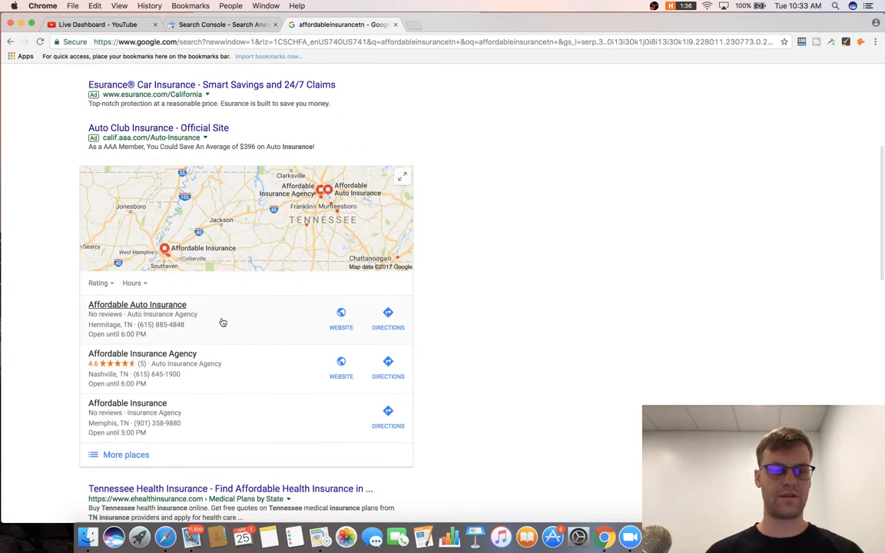
pyautogui.scroll(8, 223, 323)
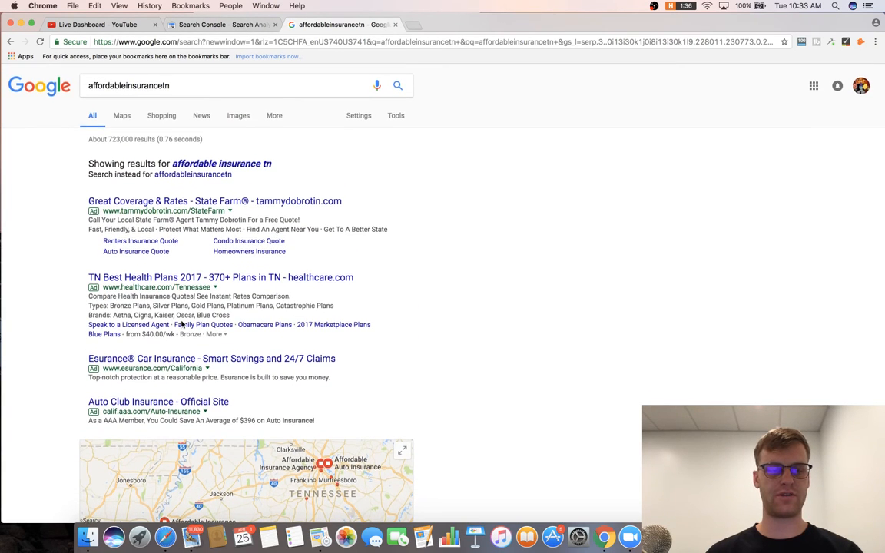
pyautogui.scroll(-10, 191, 376)
# Open the company's homepage result in a new tab and switch to it.
pyautogui.click(185, 387)
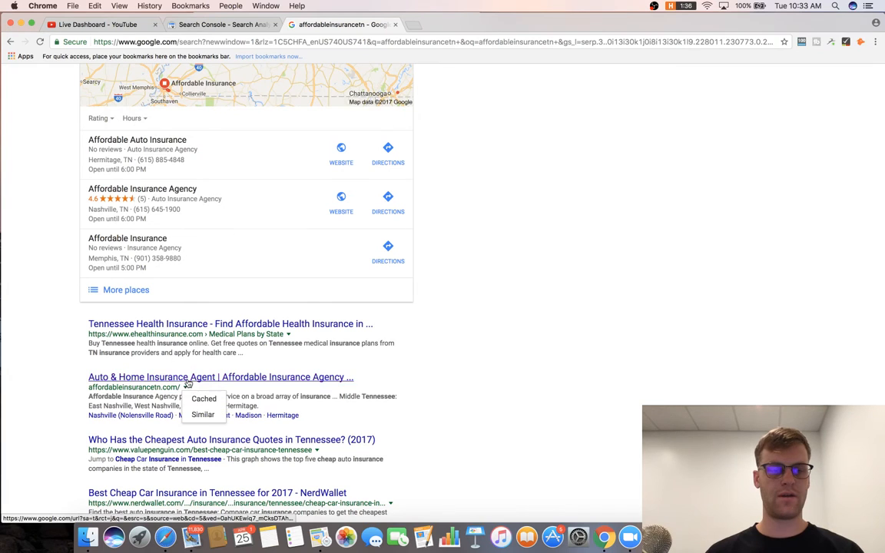
pyautogui.rightClick(236, 380)
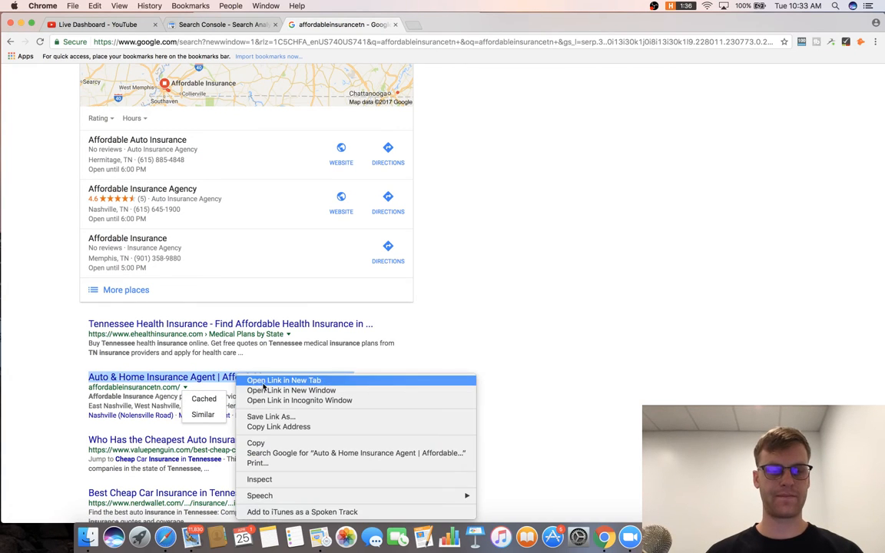
pyautogui.click(257, 385)
pyautogui.click(434, 25)
# Go to chasereiner.com in that tab, then return to the Google results tab.
pyautogui.click(378, 42)
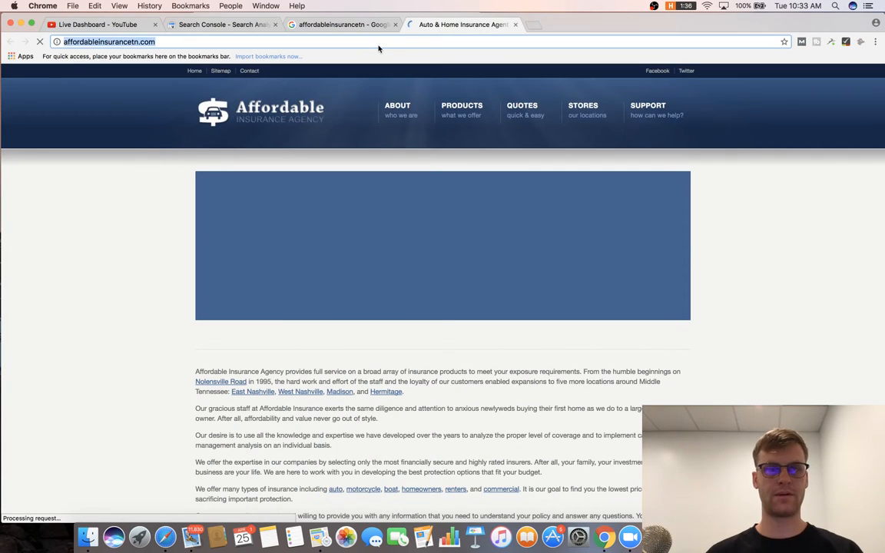
pyautogui.write('cccc zz')
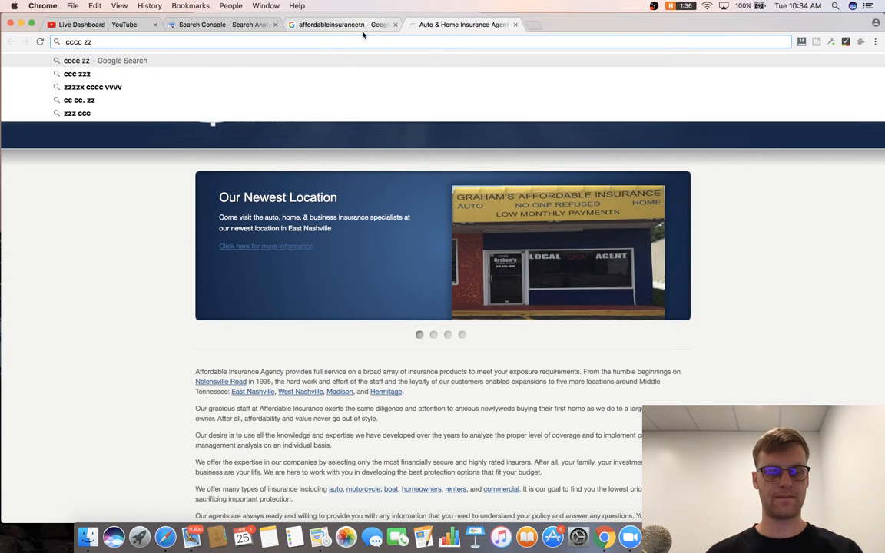
pyautogui.press('super+a')
pyautogui.write('c')
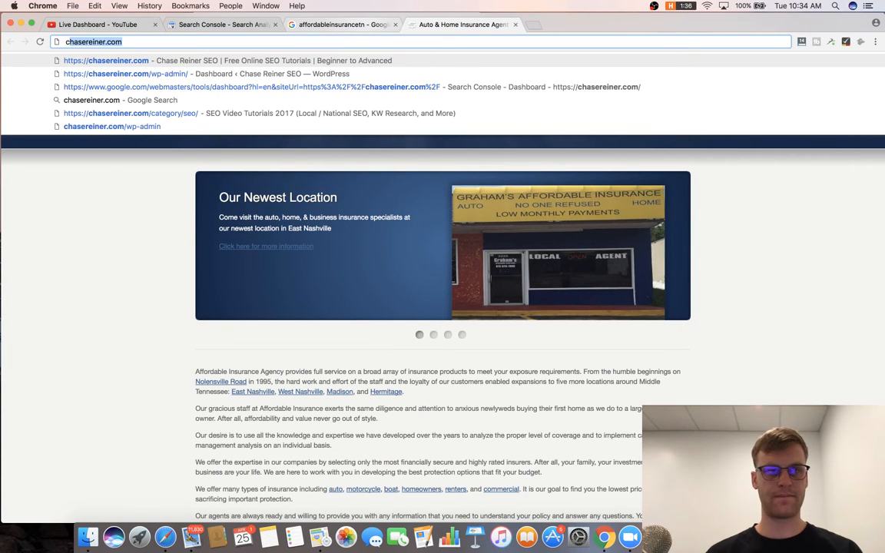
pyautogui.press('Return')
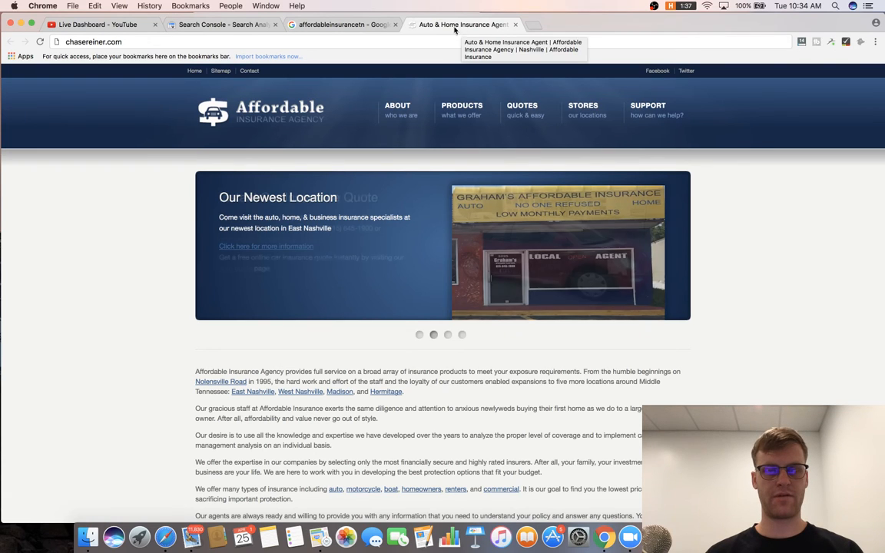
pyautogui.click(369, 24)
pyautogui.scroll(5, 240, 107)
pyautogui.scroll(3, 241, 107)
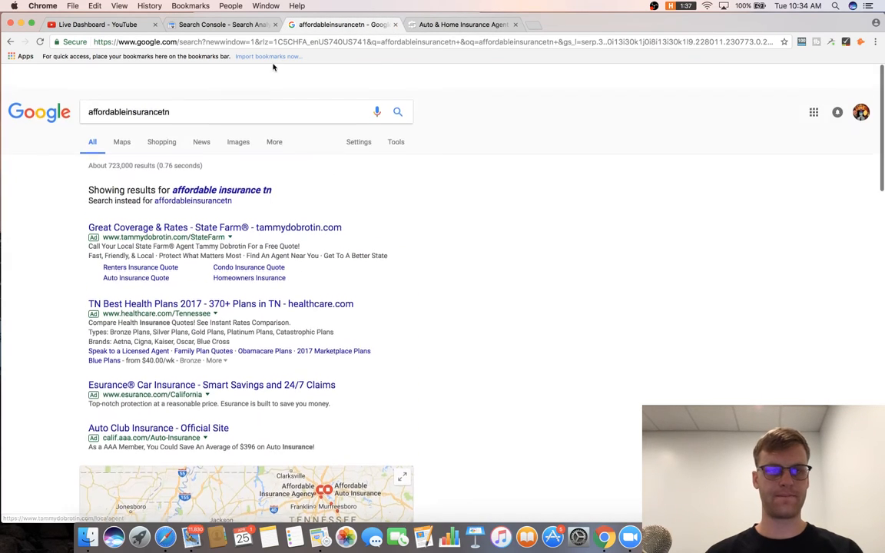
# Search 'affordableinsurancetn nashville tn' and take the suggested 'affordable insurance in nashville tn'.
pyautogui.click(256, 88)
pyautogui.write('nashville tn')
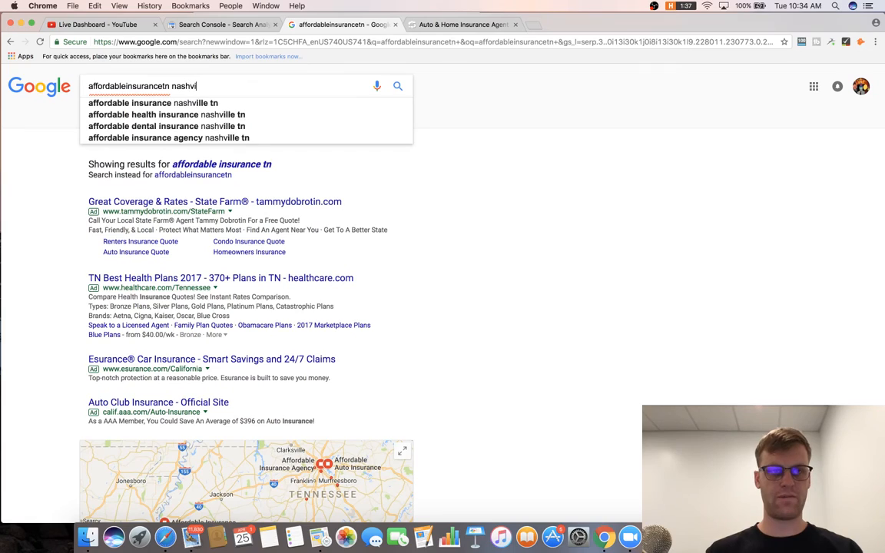
pyautogui.press('Return')
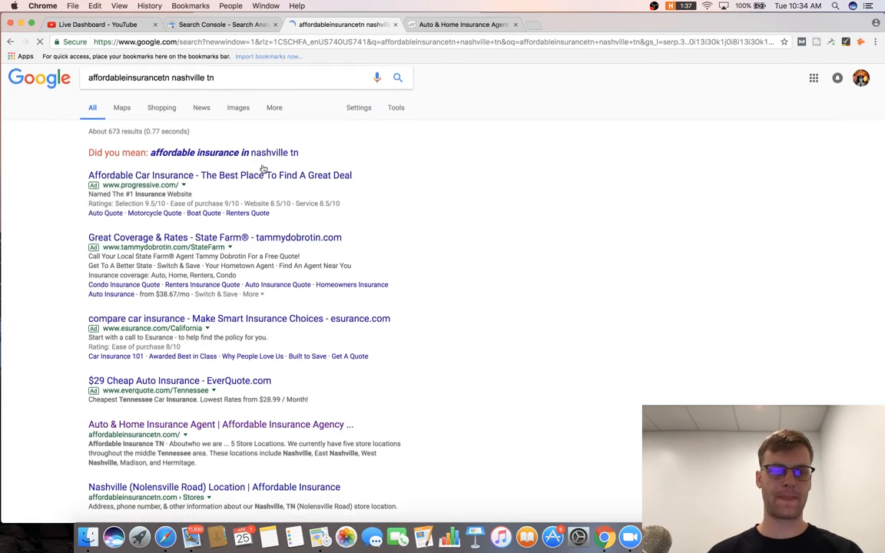
pyautogui.scroll(-5, 262, 168)
pyautogui.scroll(5, 262, 169)
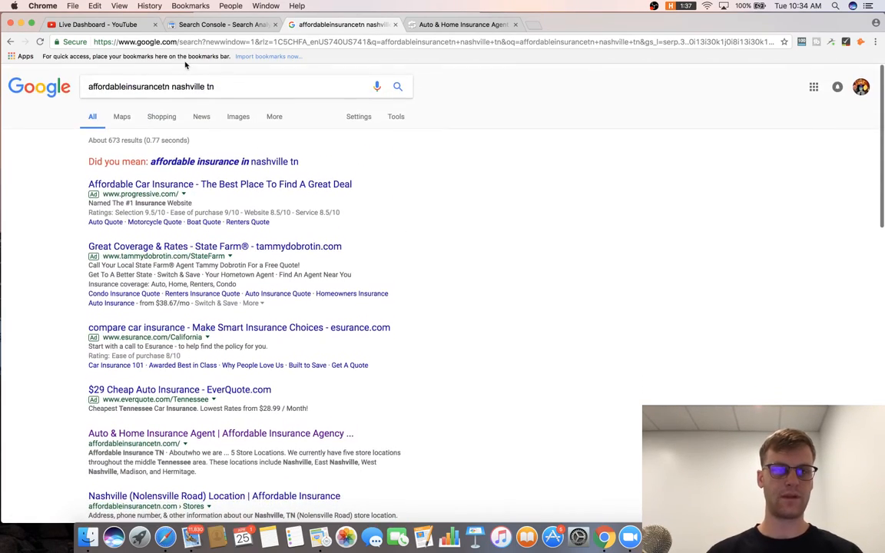
pyautogui.click(262, 161)
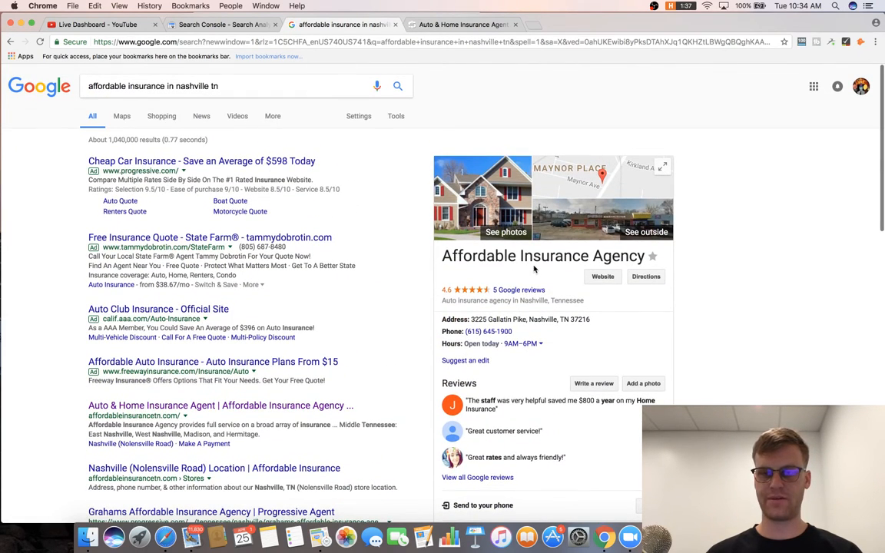
# Open and close the agency's website from its business panel, then open a blank tab.
pyautogui.click(602, 277)
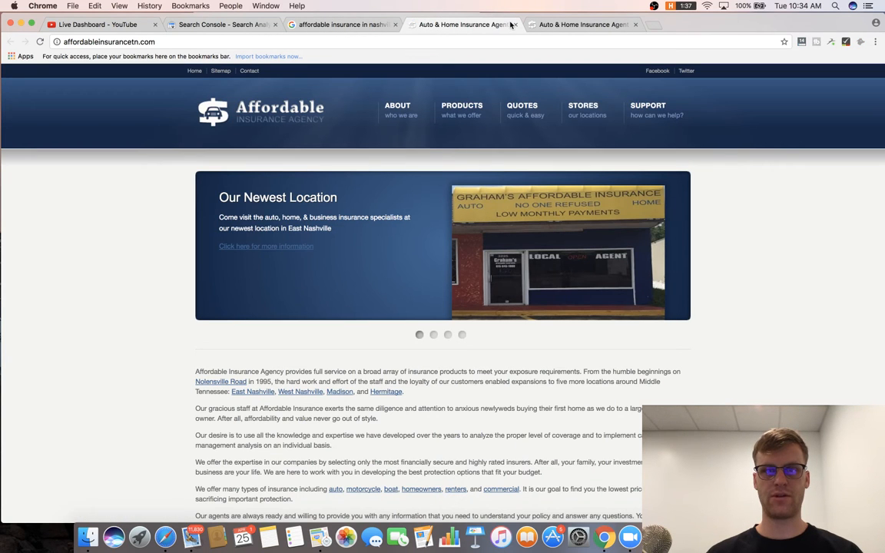
pyautogui.click(515, 24)
pyautogui.scroll(-2, 507, 222)
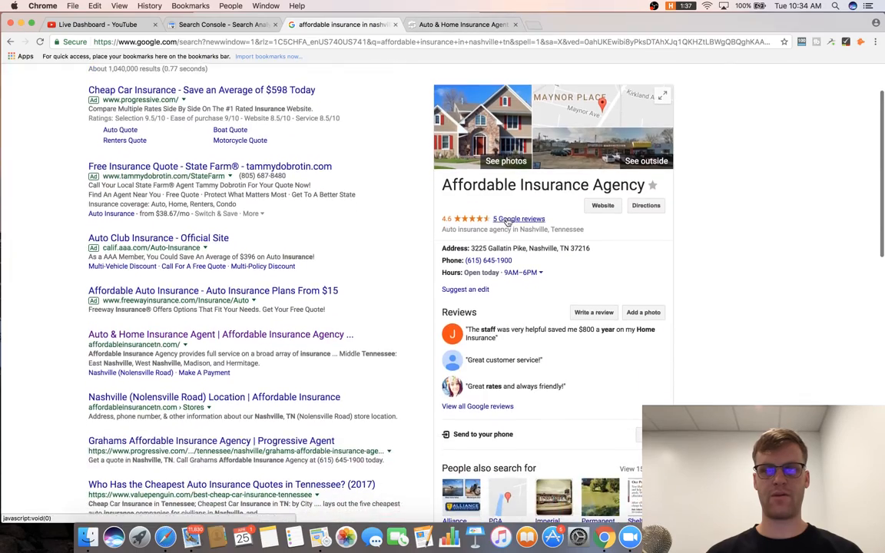
pyautogui.scroll(2, 507, 222)
pyautogui.scroll(-3, 507, 222)
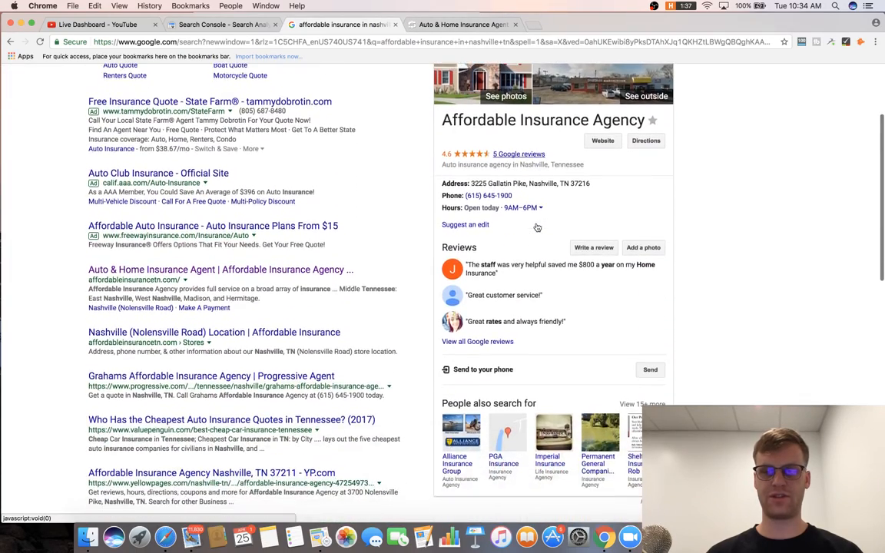
pyautogui.scroll(4, 537, 227)
pyautogui.scroll(-1, 537, 226)
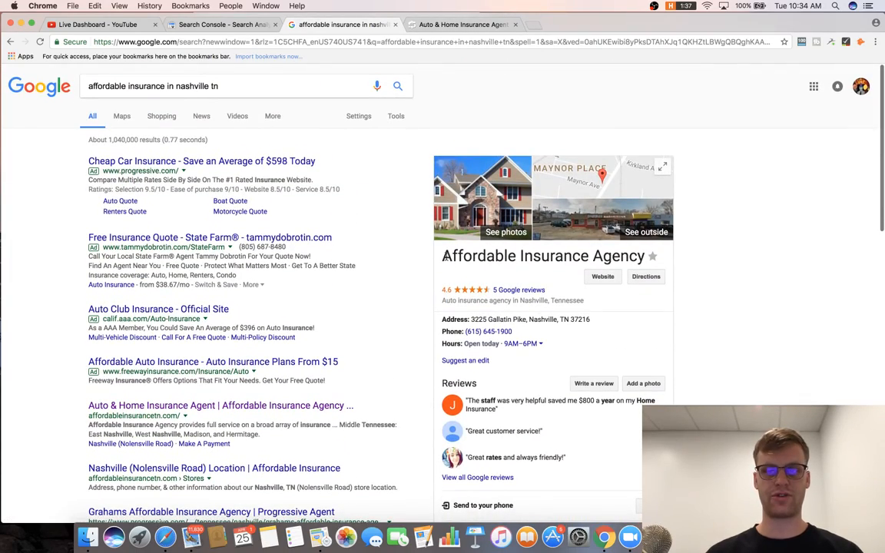
pyautogui.moveTo(441, 256); pyautogui.dragTo(637, 254)
pyautogui.press('super+c')
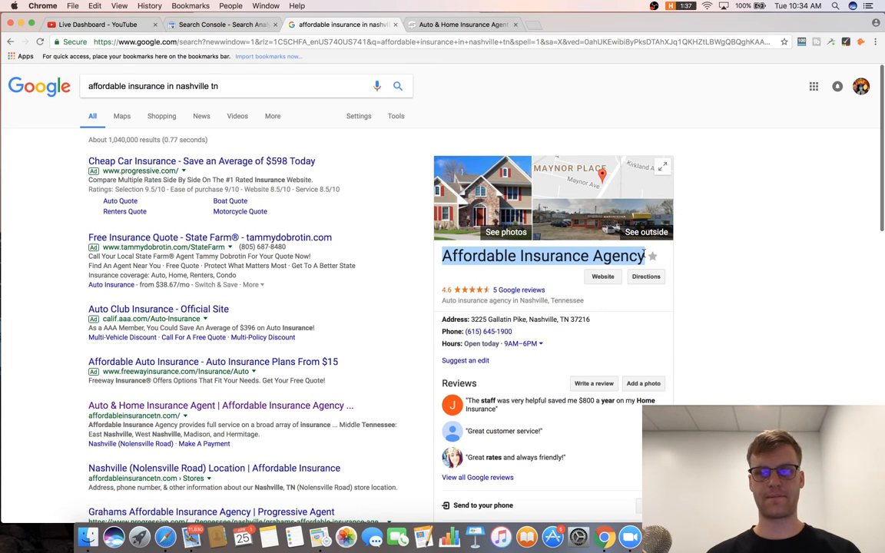
pyautogui.click(533, 25)
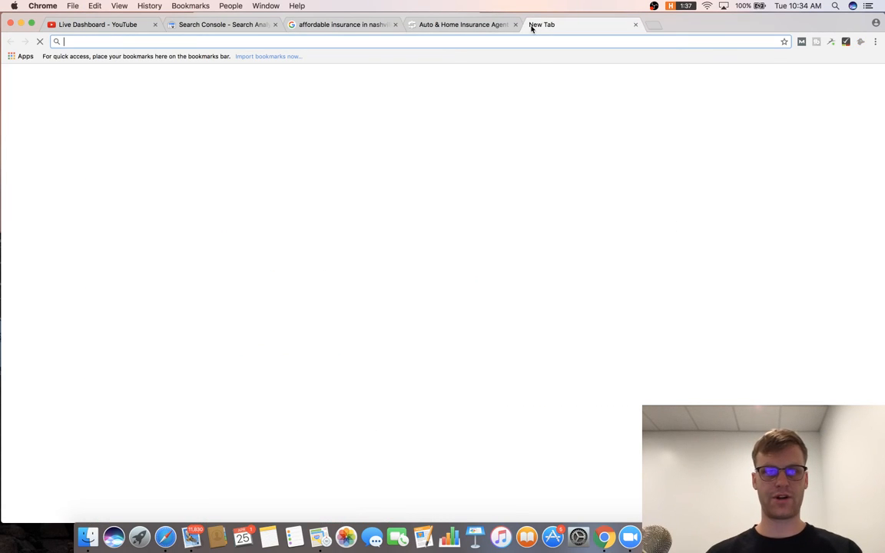
# Search g+ and open Google+ in a new tab, closing the search results.
pyautogui.write('g')
pyautogui.press('BackSpace')
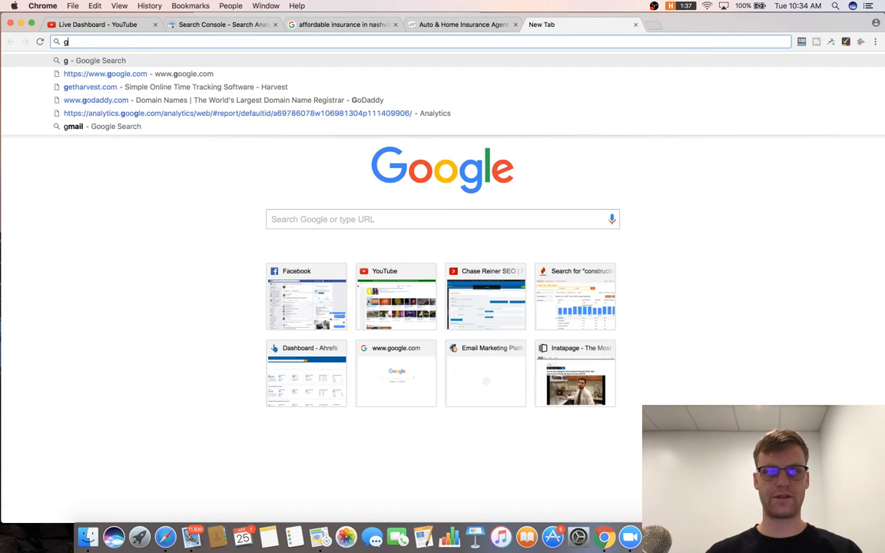
pyautogui.write('+')
pyautogui.press('Return')
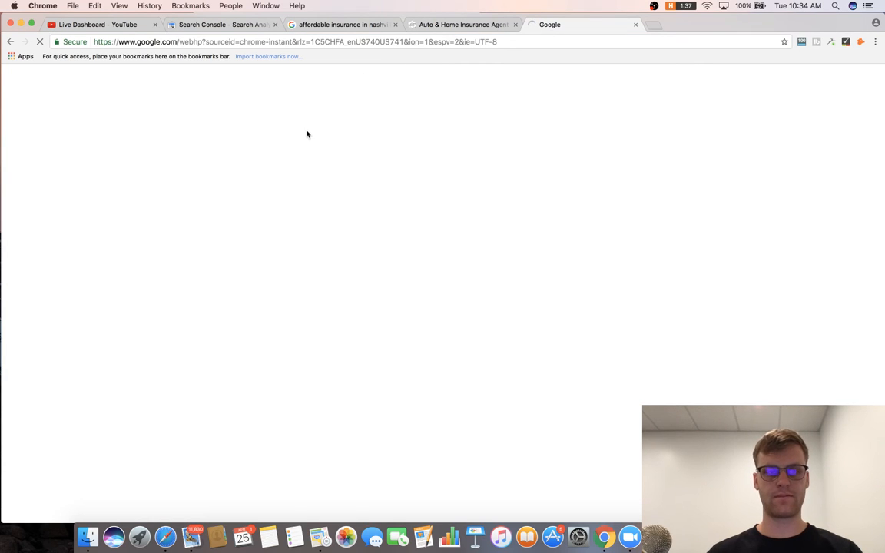
pyautogui.click(166, 163)
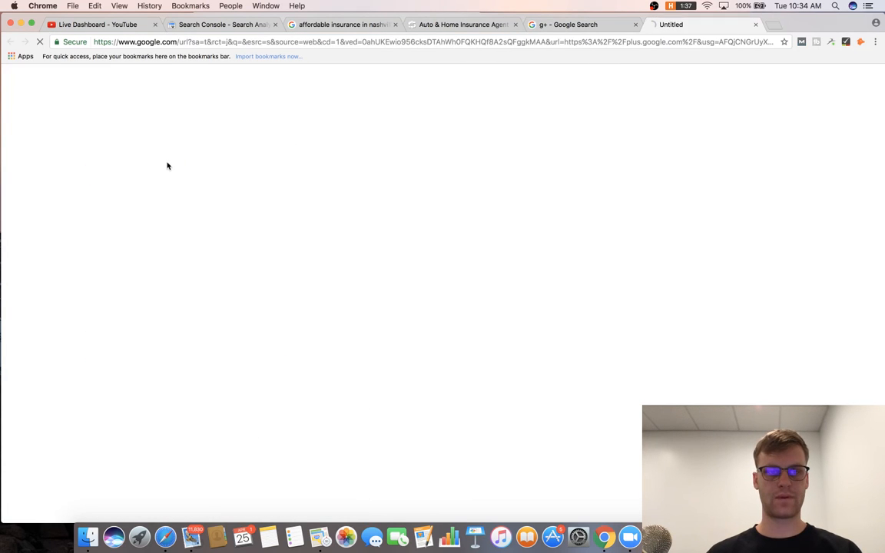
pyautogui.click(634, 26)
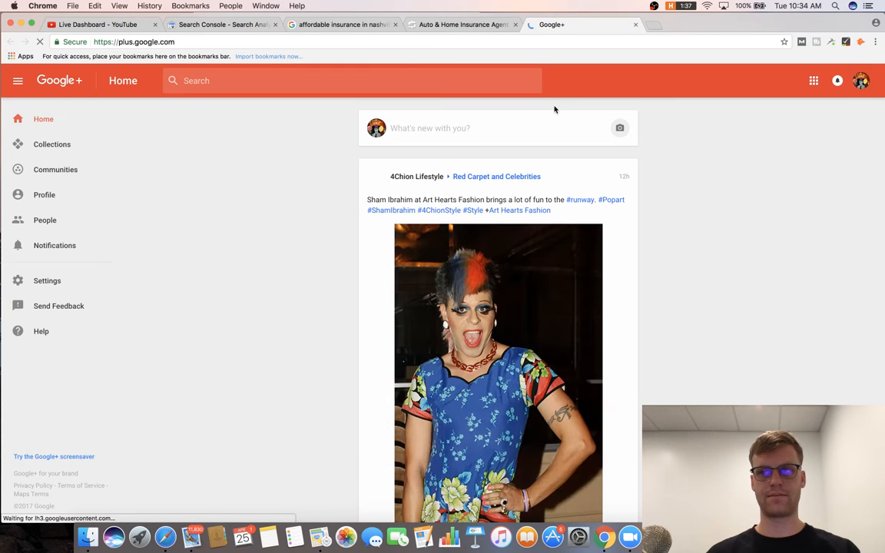
# Search Google+ for 'Affordable Insurance Agency' and browse the results.
pyautogui.click(311, 83)
pyautogui.press('super+v')
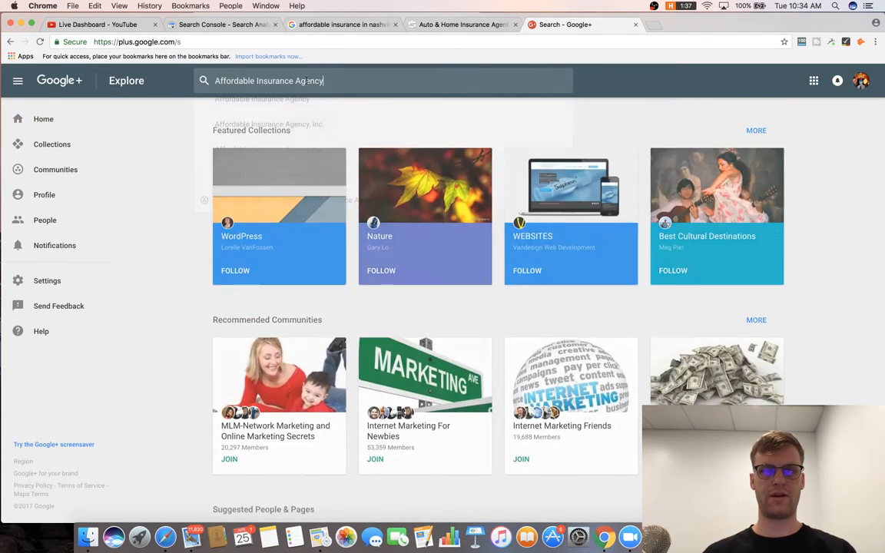
pyautogui.press('Return')
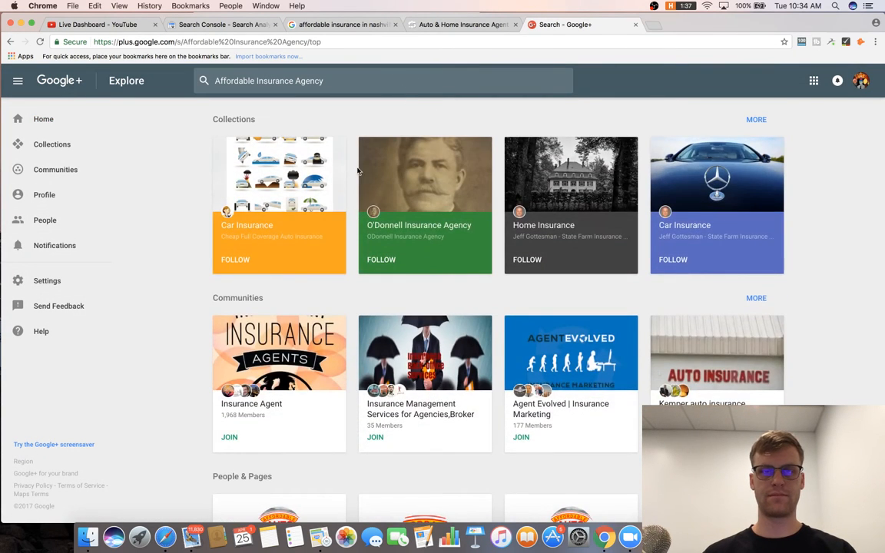
pyautogui.scroll(-5, 358, 170)
pyautogui.scroll(-5, 357, 170)
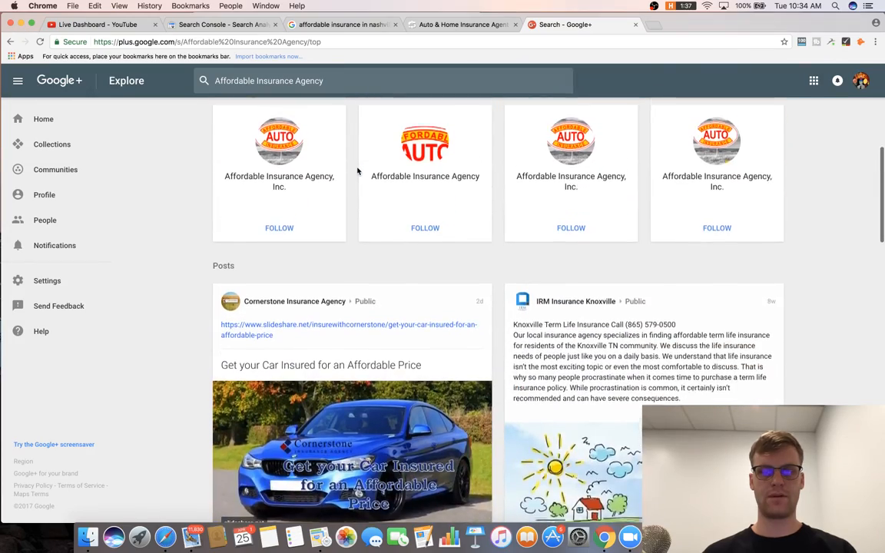
pyautogui.scroll(-3, 357, 170)
pyautogui.scroll(10, 353, 185)
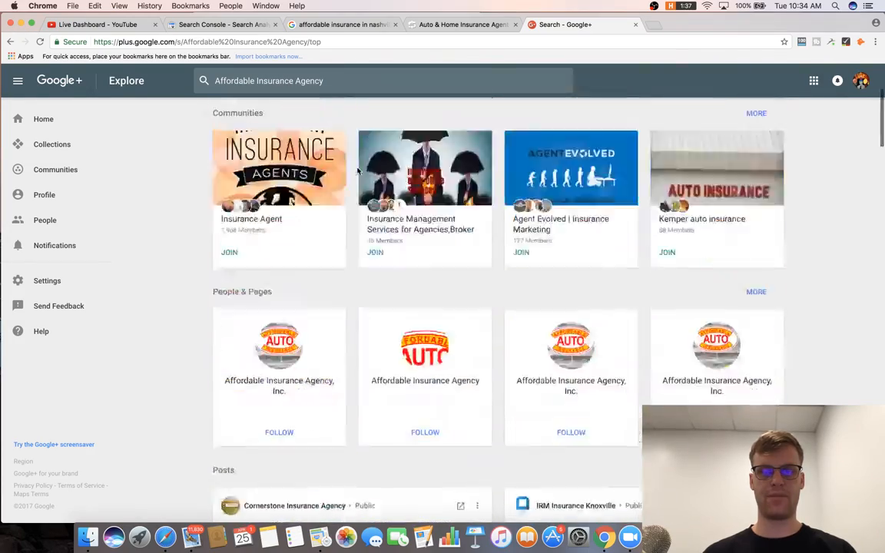
pyautogui.scroll(-5, 348, 205)
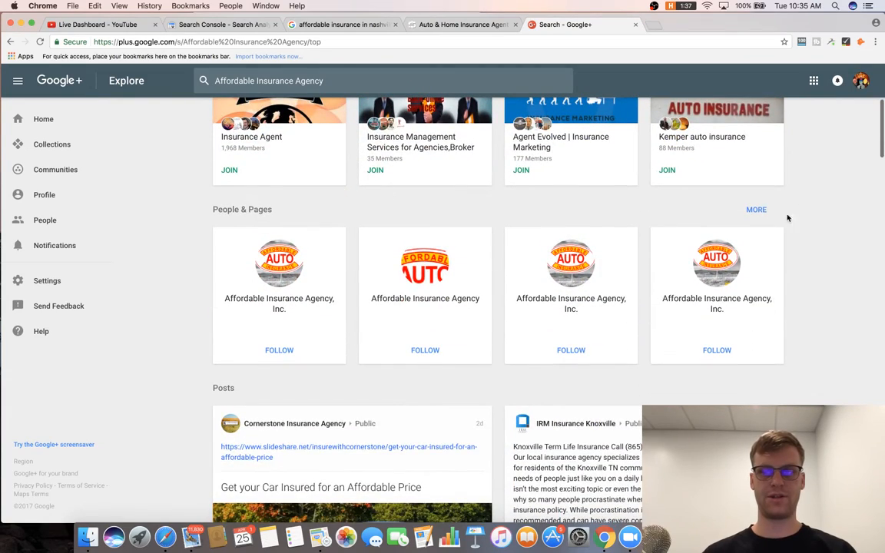
# Show all matching people and pages, comparing them with the Google results tab.
pyautogui.click(759, 212)
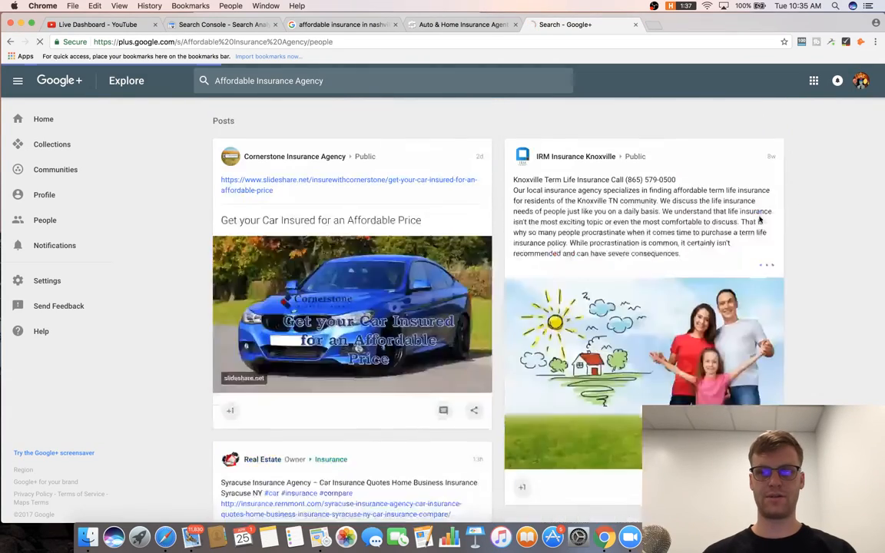
pyautogui.scroll(-5, 704, 224)
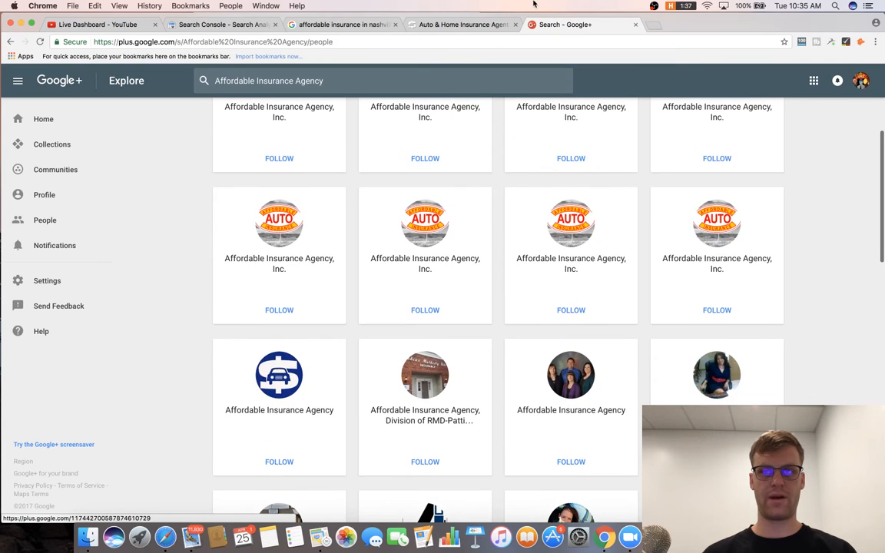
pyautogui.click(438, 25)
pyautogui.click(391, 23)
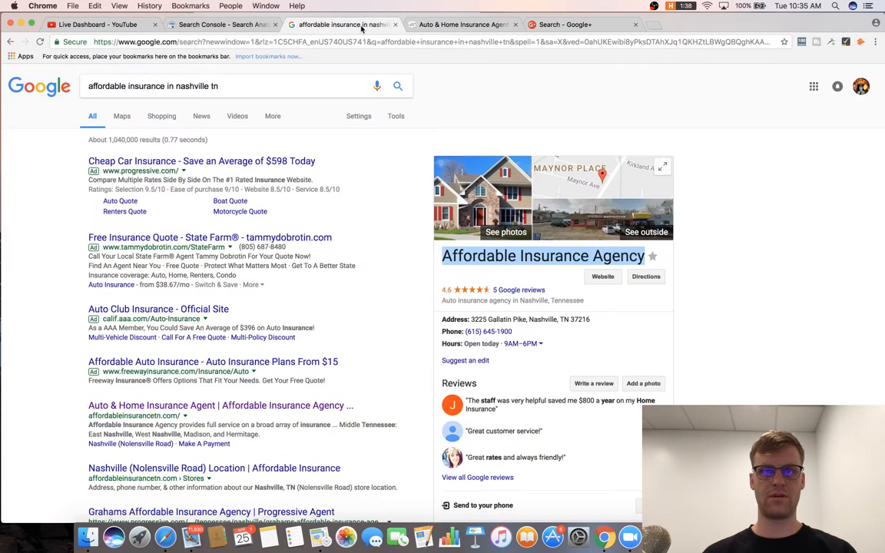
pyautogui.click(587, 25)
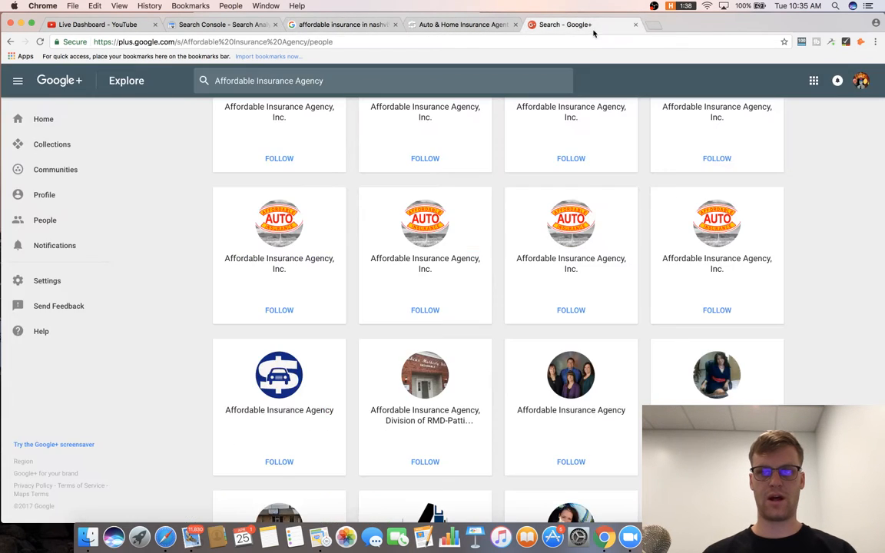
pyautogui.scroll(-2, 588, 225)
pyautogui.scroll(-6, 588, 226)
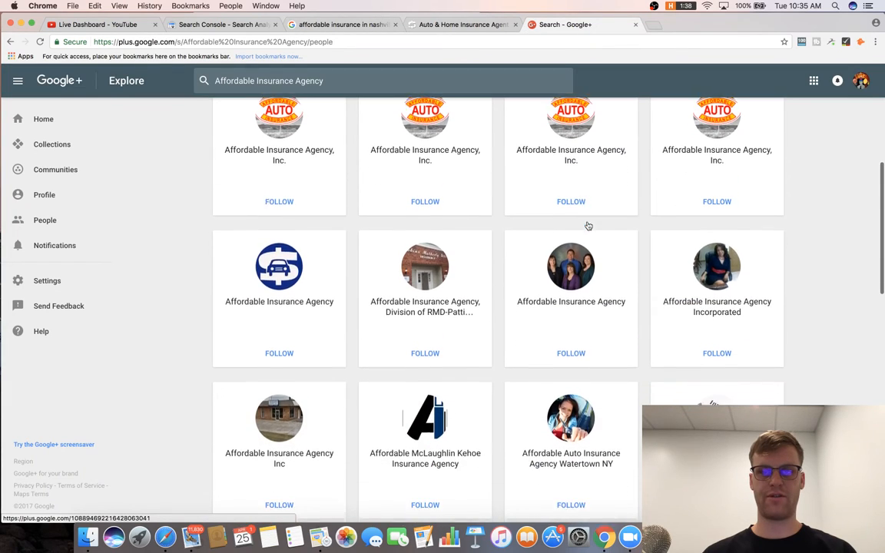
pyautogui.scroll(10, 589, 226)
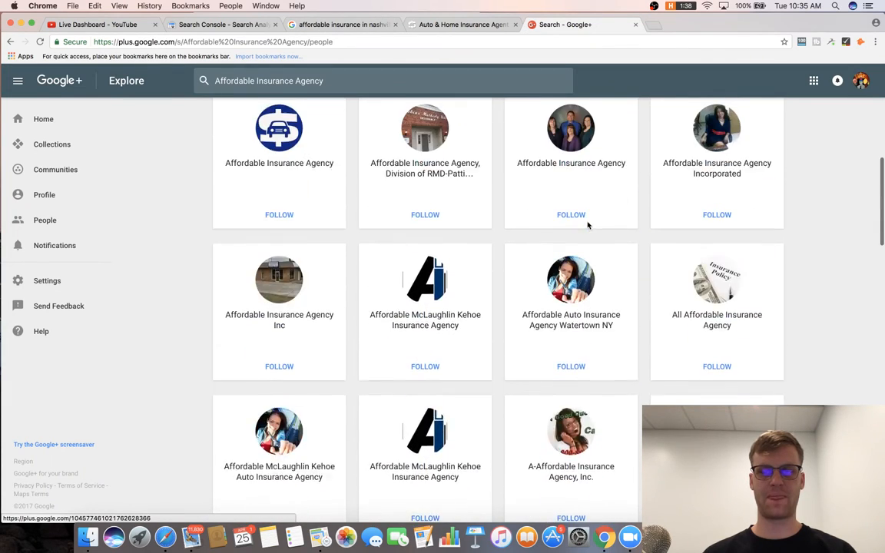
pyautogui.scroll(1, 588, 225)
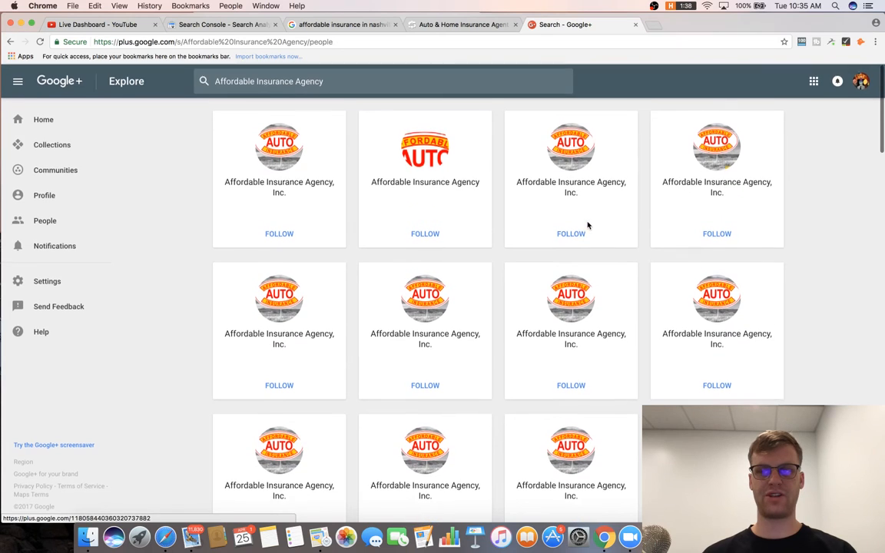
pyautogui.press('super+Tab')
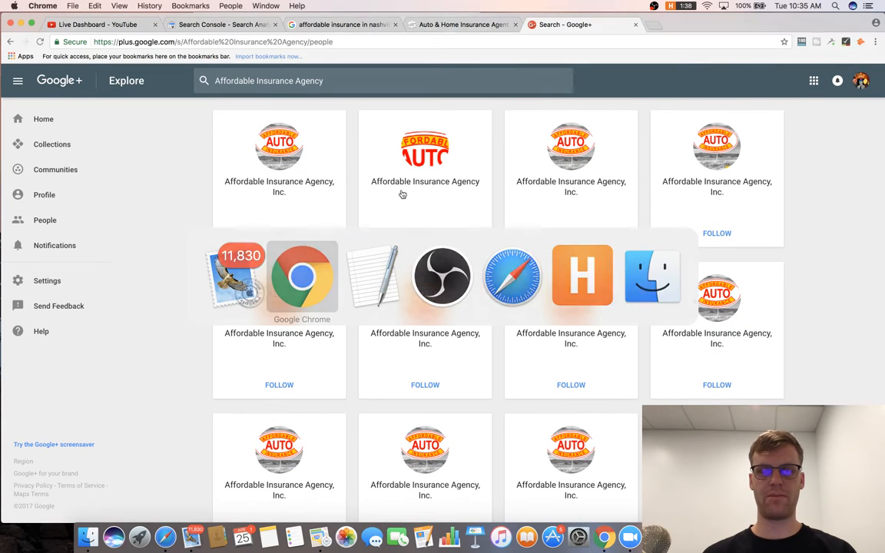
# Complete road-map item 32 as 'Need to do a lot of GMB for titles for different local insurance locations'.
pyautogui.press('super+Tab')
pyautogui.press('super+Tab')
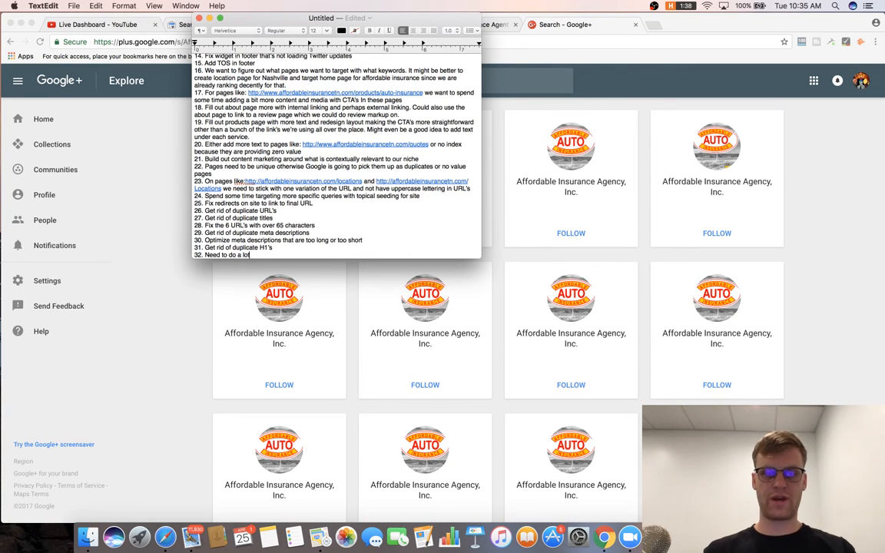
pyautogui.write('GMB')
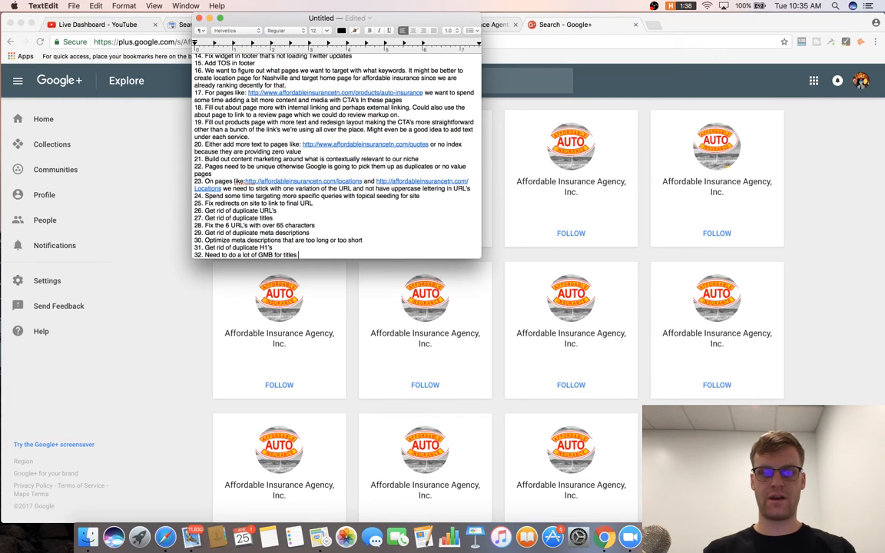
pyautogui.write('for titles for diff')
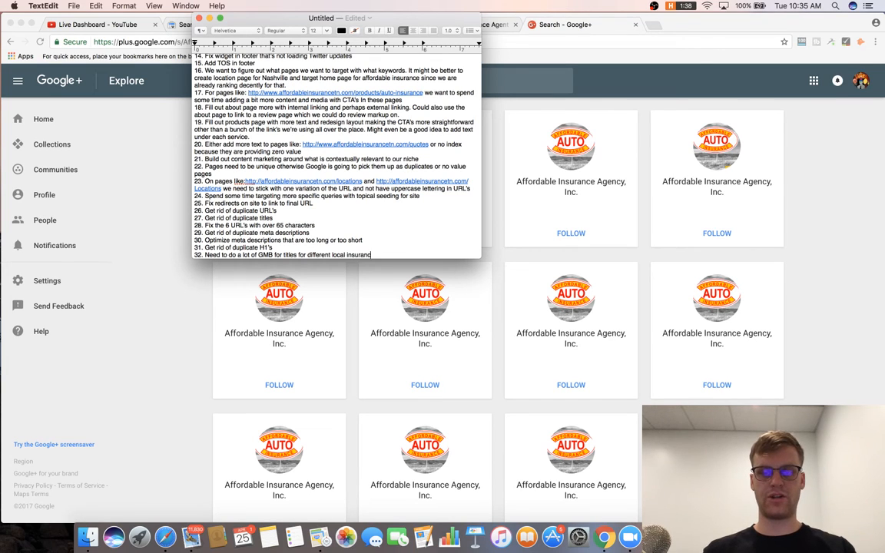
pyautogui.write('erent')
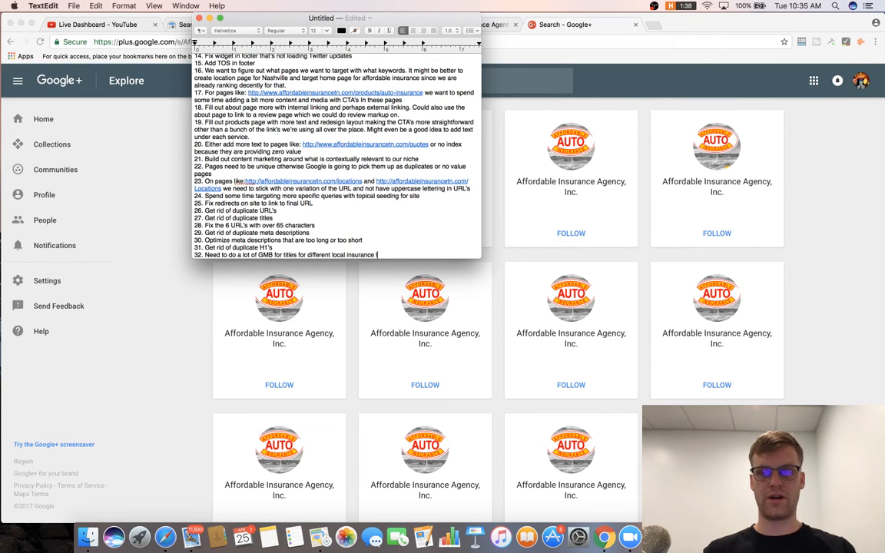
pyautogui.write(' local insurance locations')
pyautogui.press('Return')
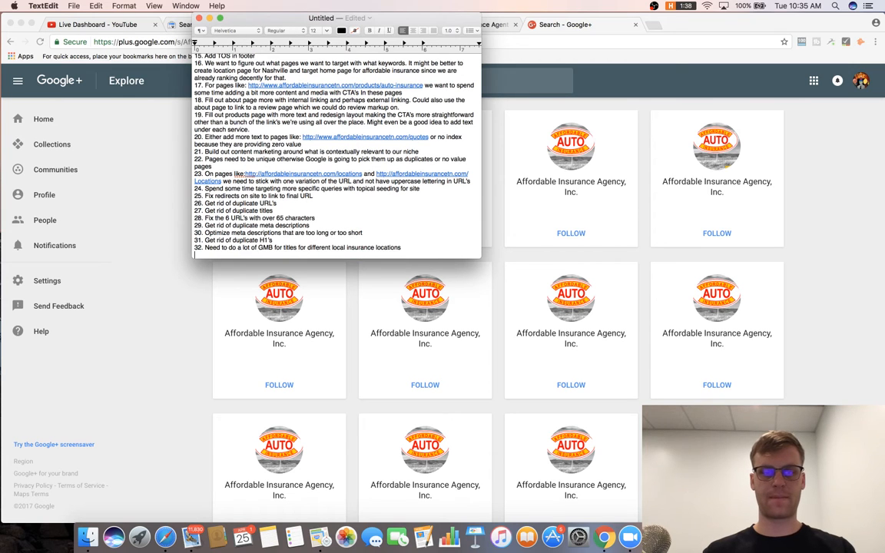
# After a glance at the Google+ agency results, start item 33 with 'Need to do basic GMB'.
pyautogui.press('super+Tab')
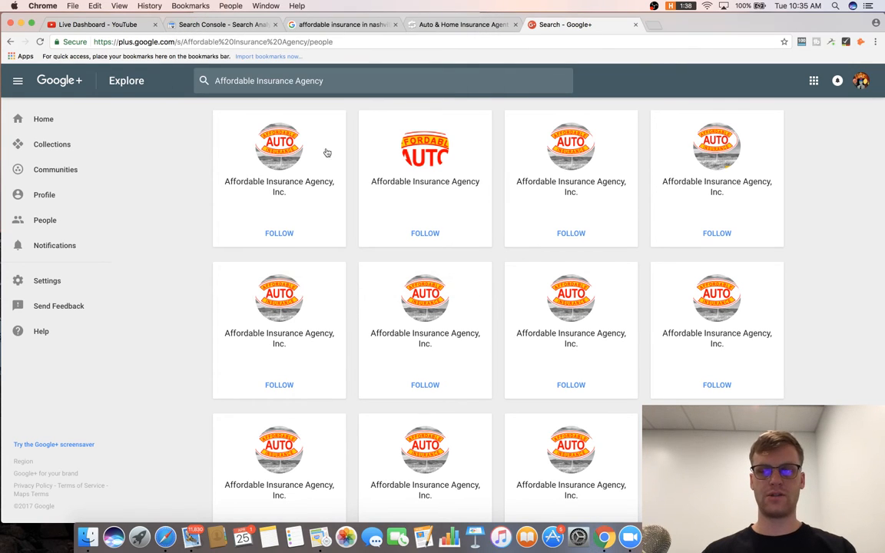
pyautogui.press('super+Tab')
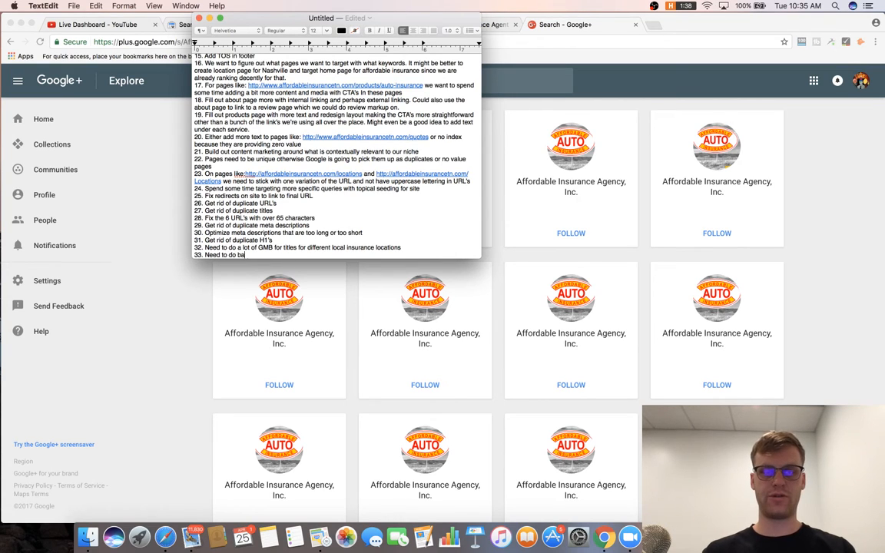
pyautogui.write('Need to do basic GMB optimiz')
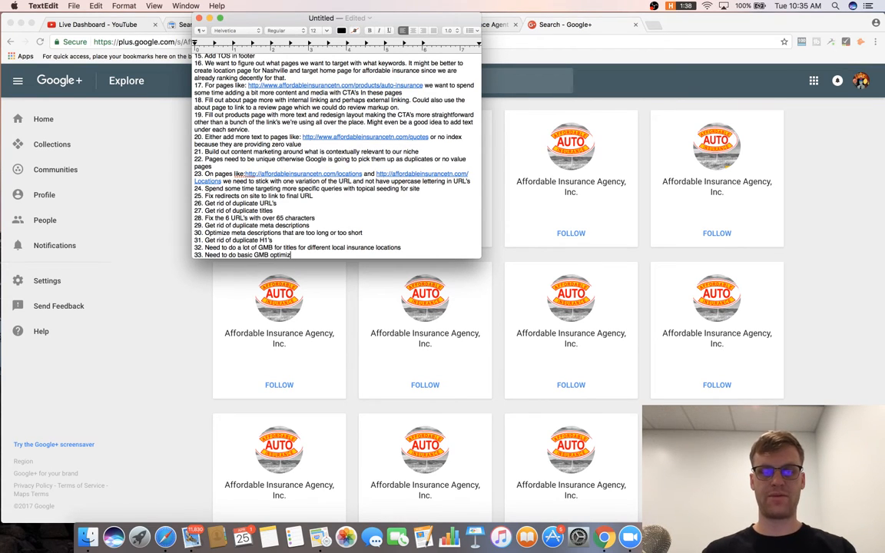
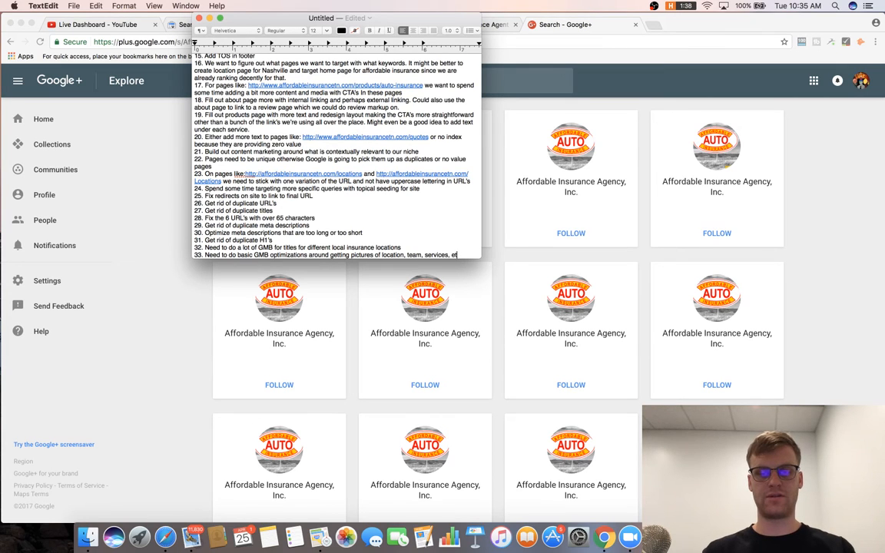
# Finish item 33 with 'dialed in.' and add item 34: a Pleper review strategy generating 2-3 reviews a day.
pyautogui.write('d in')
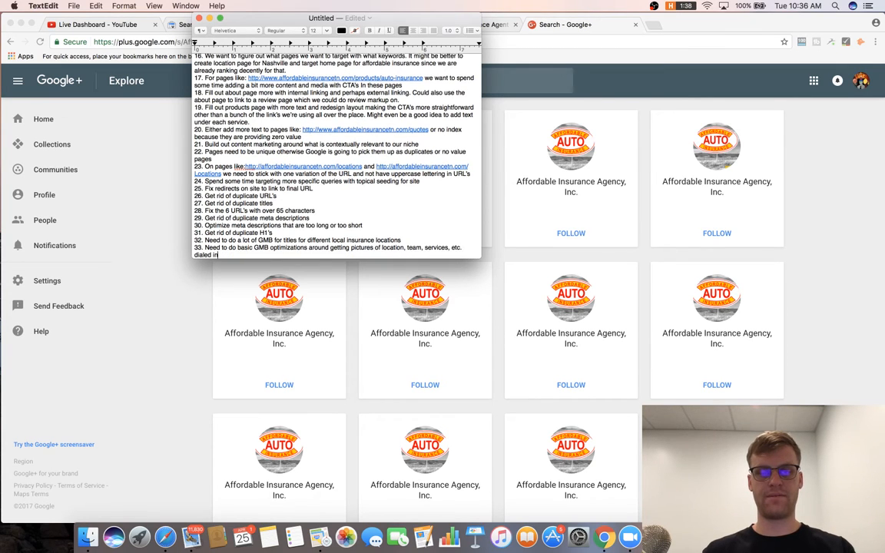
pyautogui.write('.')
pyautogui.press('Return')
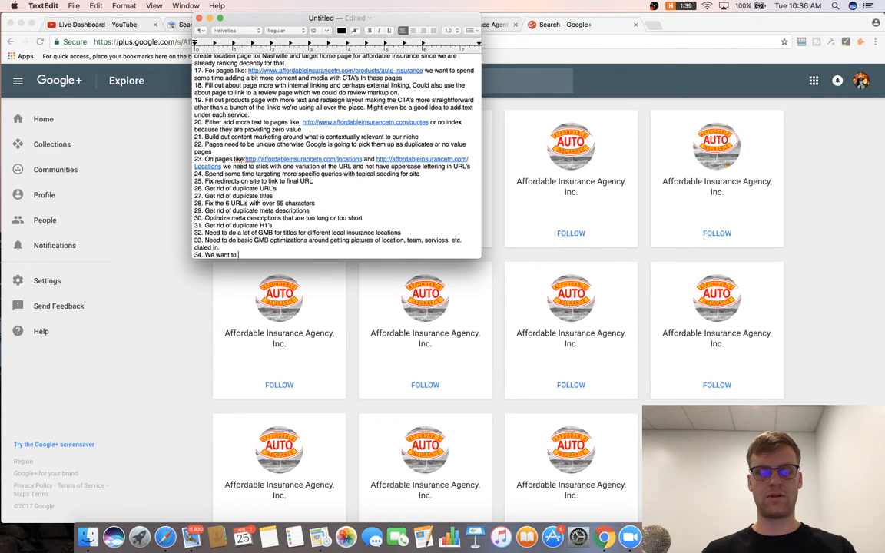
pyautogui.write('34. We want to also come up with a review sd')
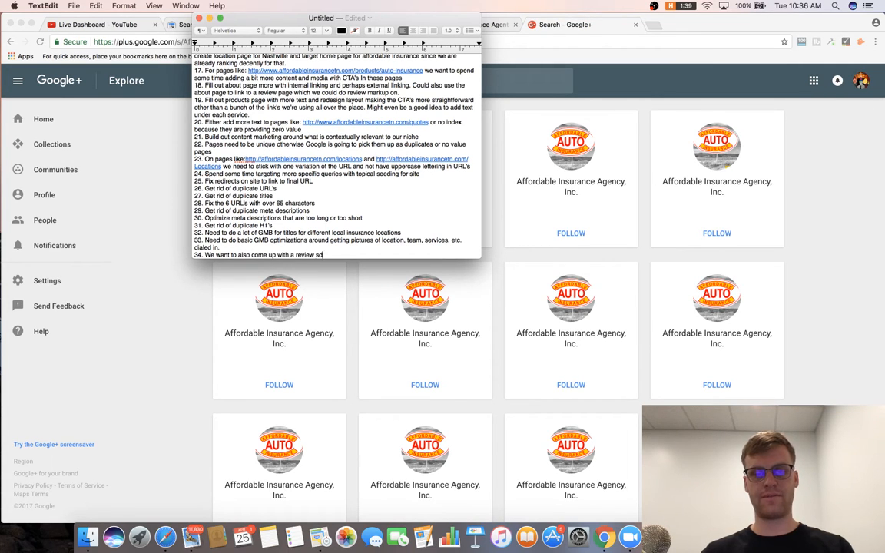
pyautogui.write('e')
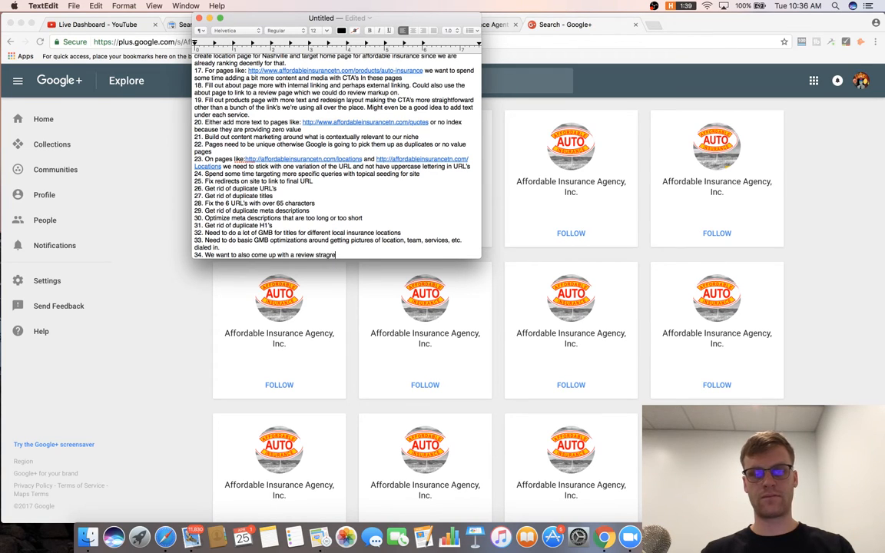
pyautogui.write('g')
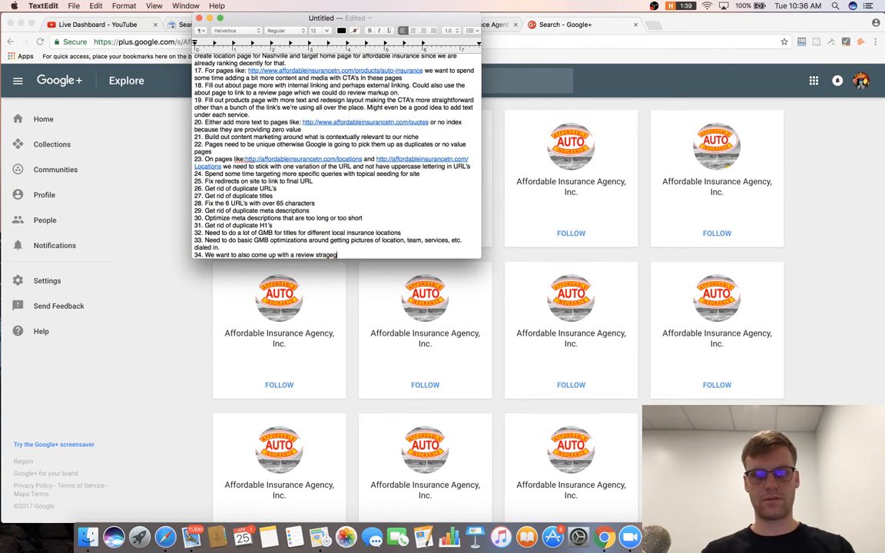
pyautogui.write('y toegy')
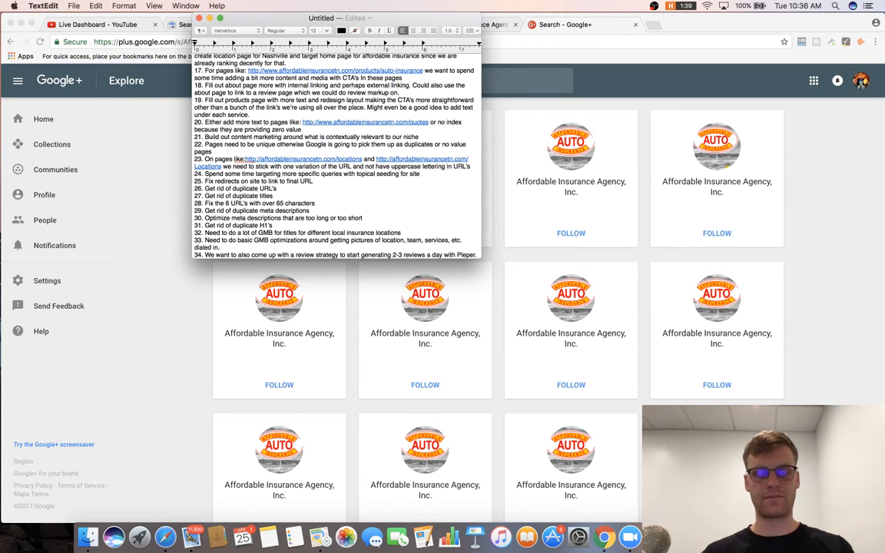
pyautogui.write('.')
pyautogui.press('Return')
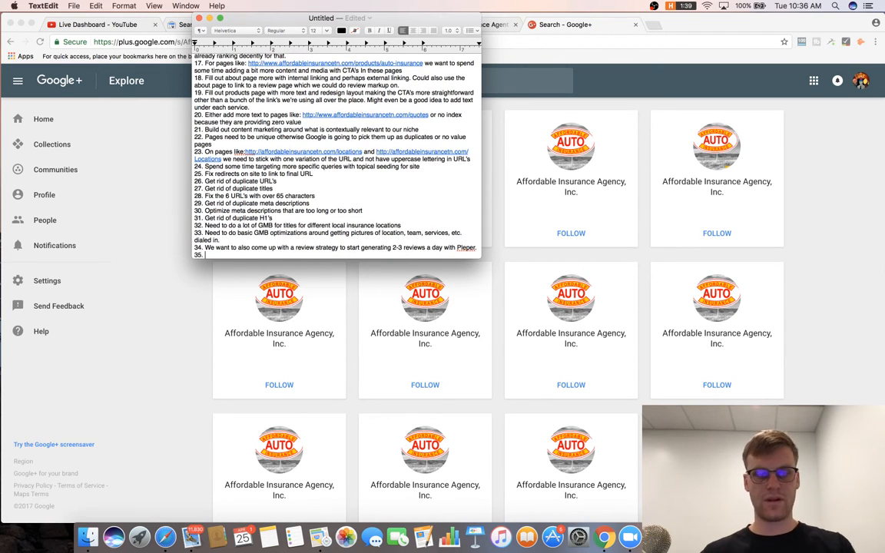
pyautogui.click(850, 224)
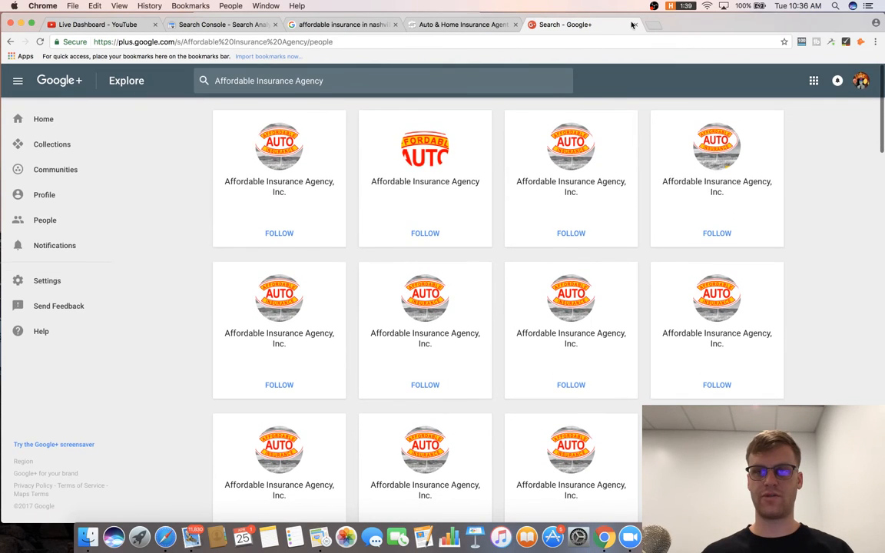
# Close the Google+ results and open whitespark.ca and Moz Local in new tabs.
pyautogui.click(634, 25)
pyautogui.scroll(-1, 330, 95)
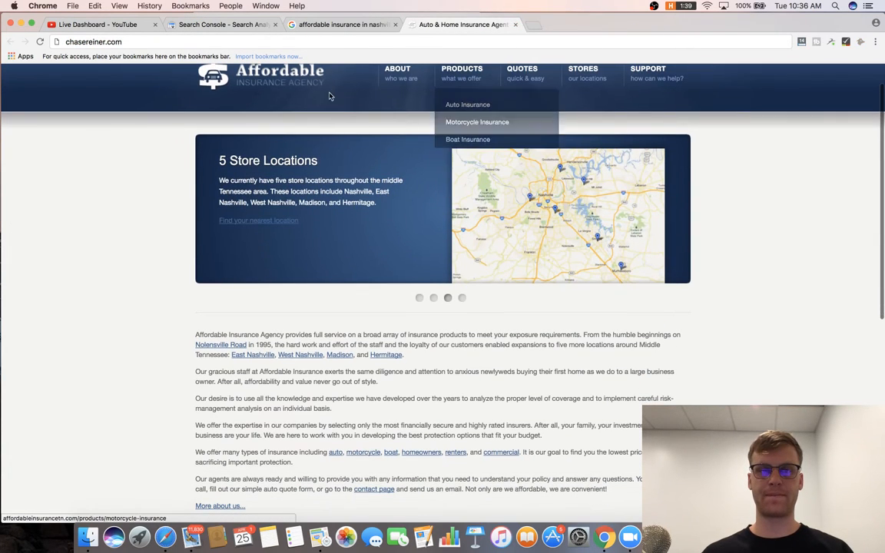
pyautogui.click(419, 43)
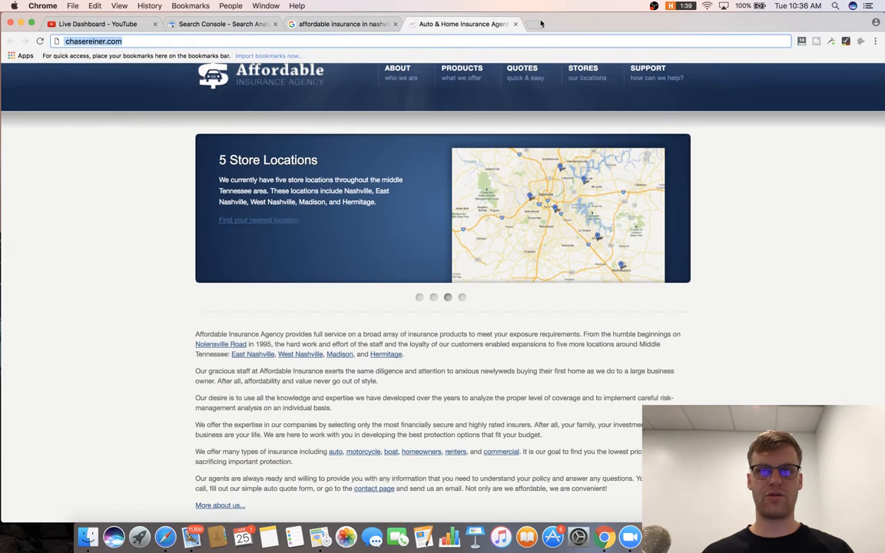
pyautogui.click(538, 26)
pyautogui.write('whitespark.ca')
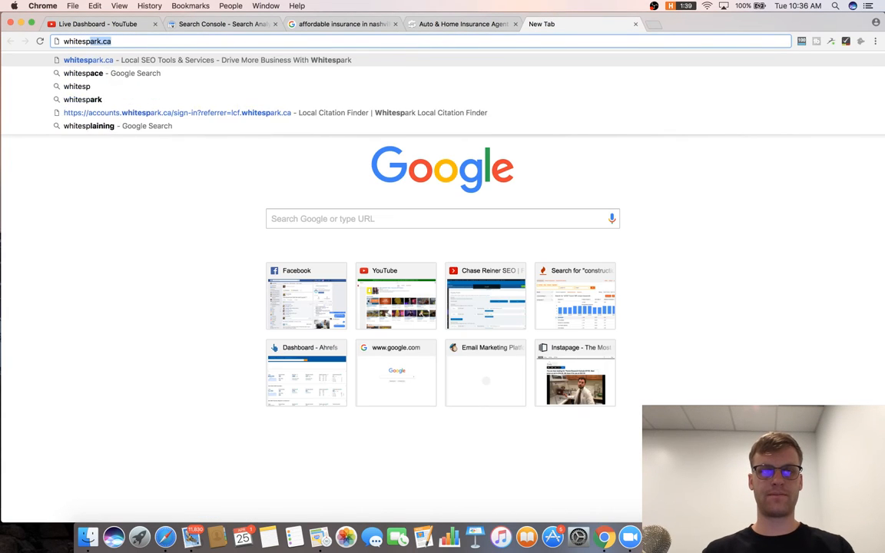
pyautogui.press('Return')
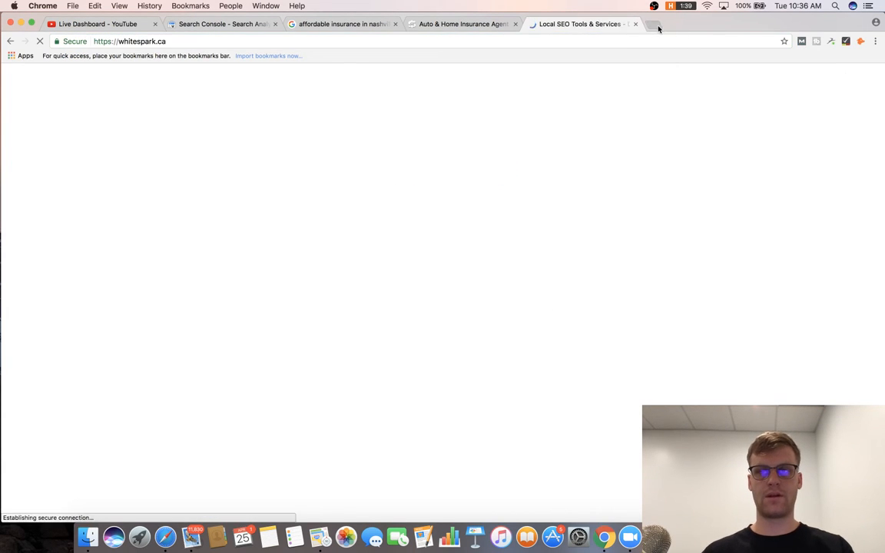
pyautogui.click(659, 24)
pyautogui.write('moz')
pyautogui.press('Return')
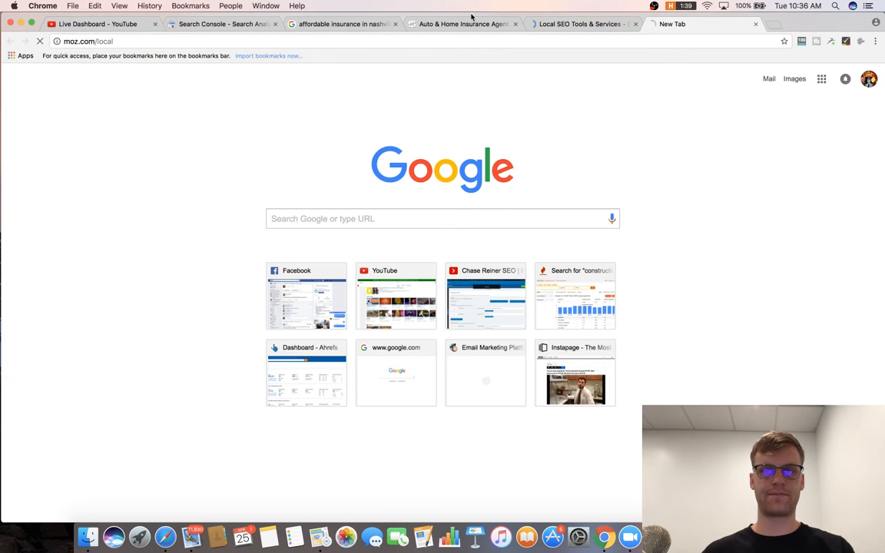
# View the insurance site's page source and select 'Nashville' in its title.
pyautogui.click(467, 24)
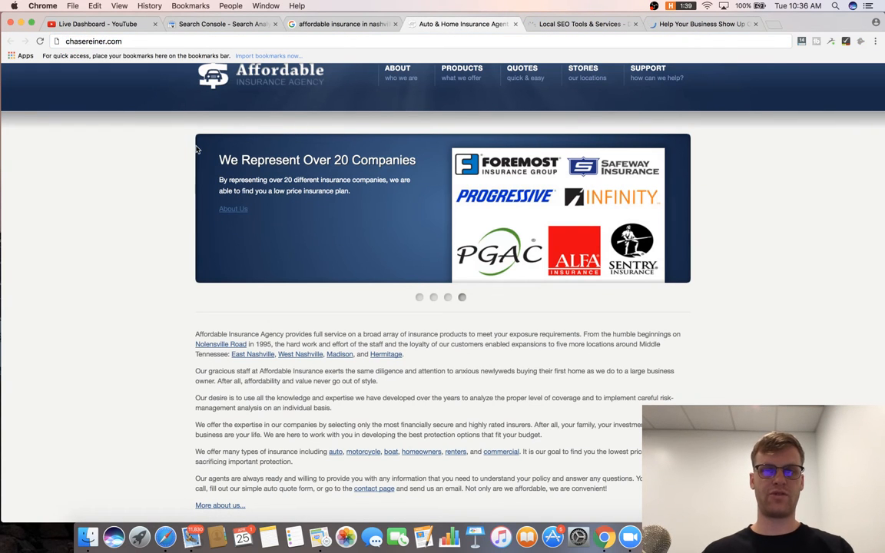
pyautogui.rightClick(170, 156)
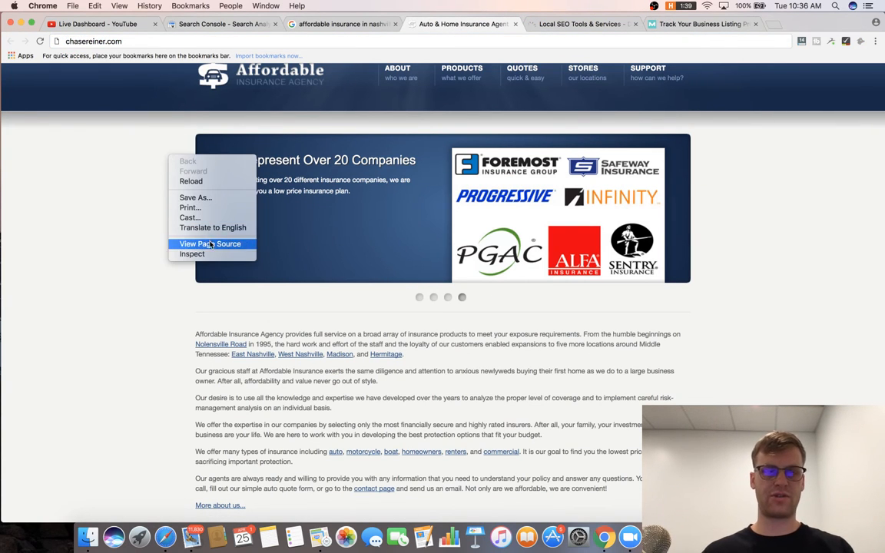
pyautogui.click(209, 244)
pyautogui.click(495, 23)
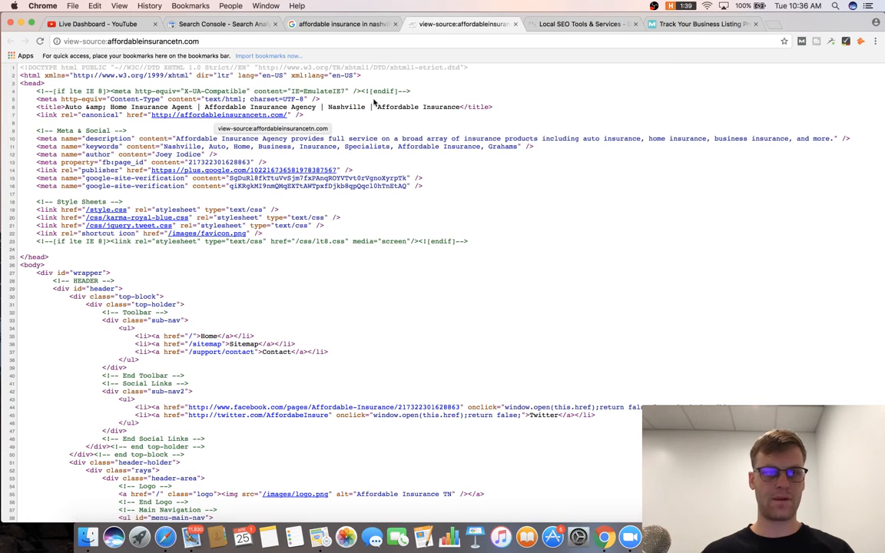
pyautogui.moveTo(327, 107); pyautogui.dragTo(363, 107)
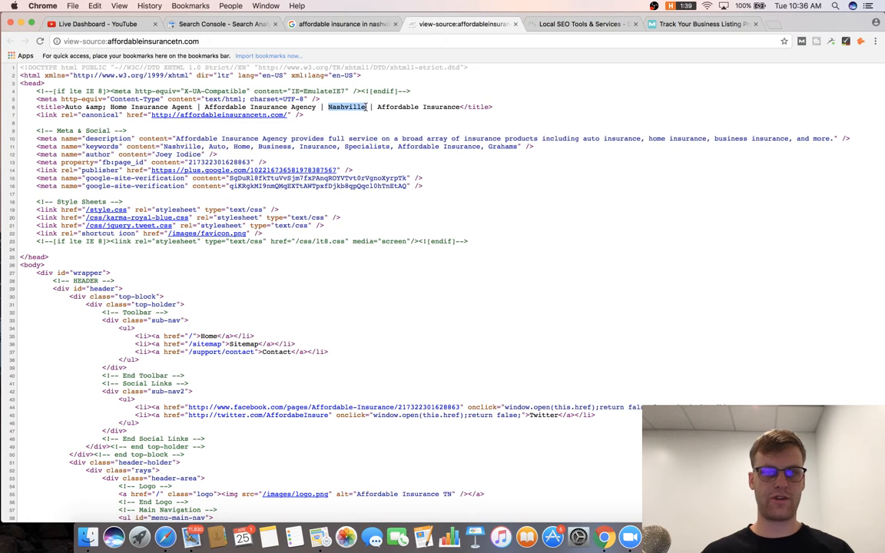
# Open the Whitespark account page, then load keywordtool.io in a new tab.
pyautogui.click(696, 23)
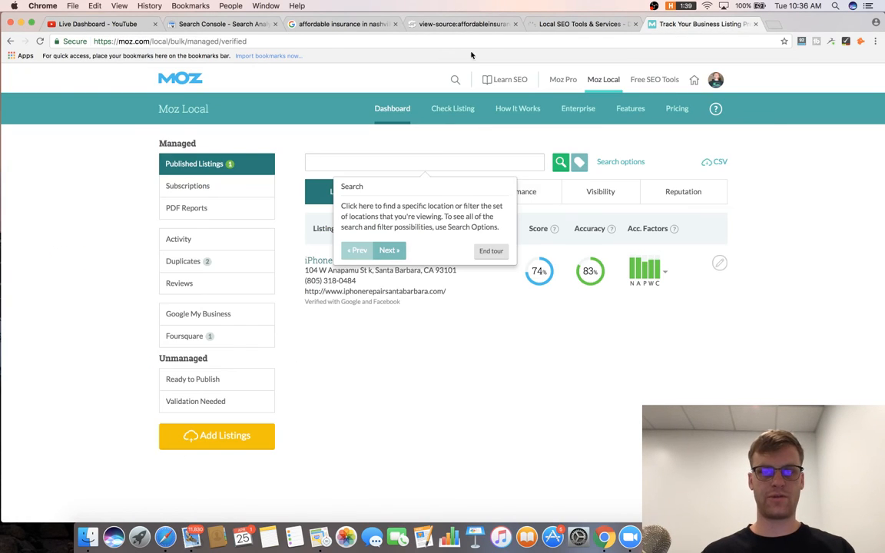
pyautogui.click(548, 24)
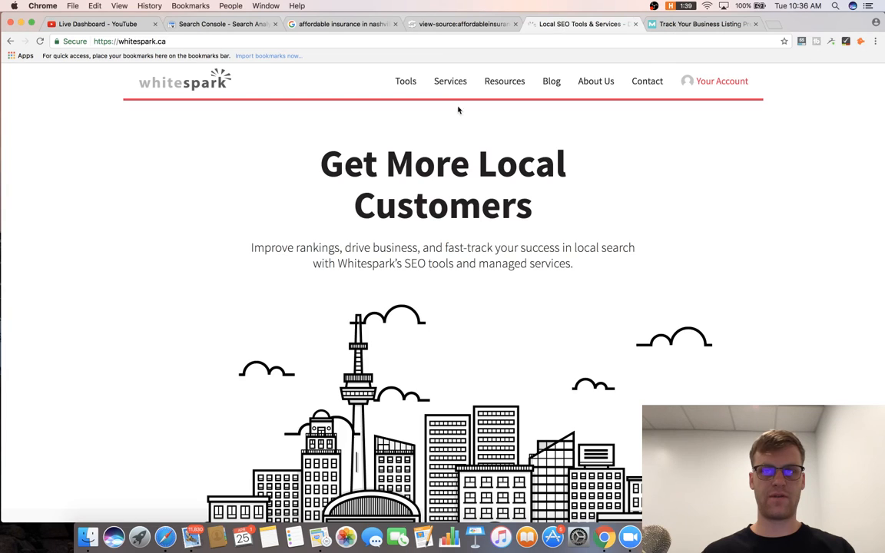
pyautogui.click(704, 82)
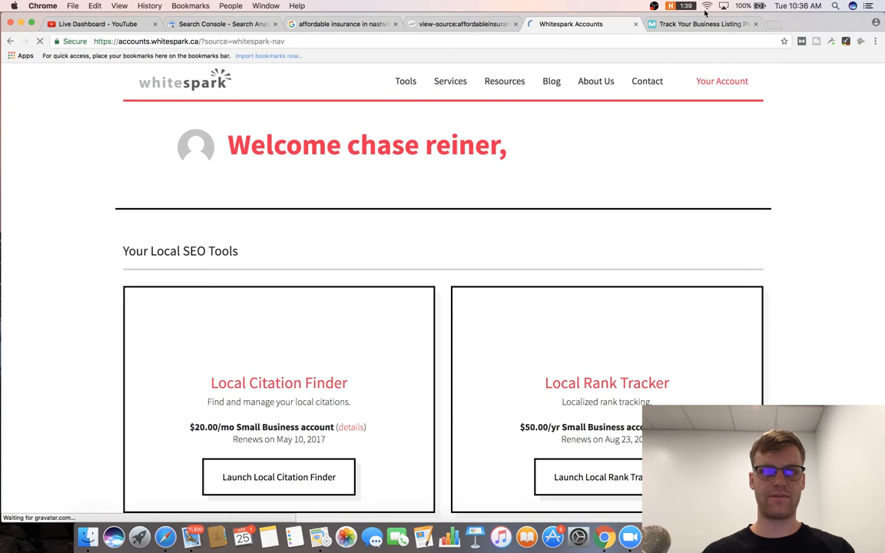
pyautogui.click(771, 24)
pyautogui.write('keywordtool.io')
pyautogui.press('Return')
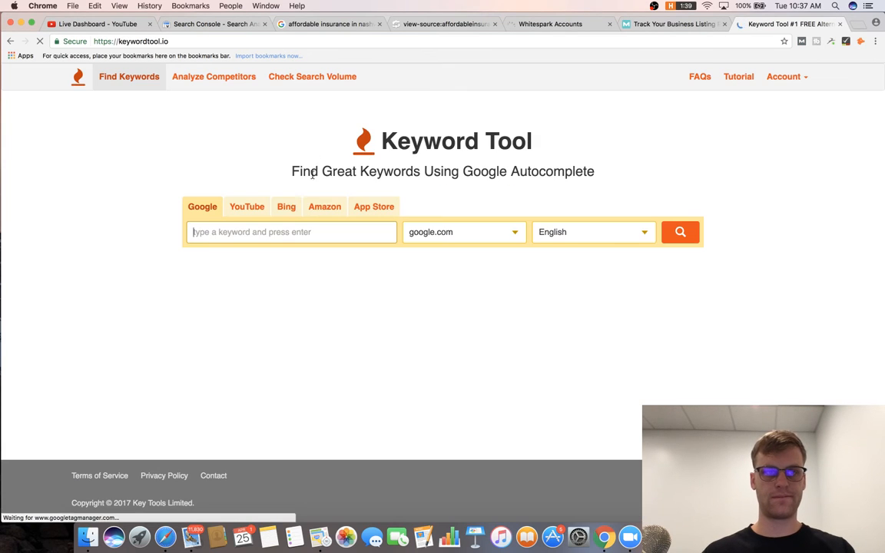
# Search Keyword Tool for 'Nashville insurance' and pick 'auto insurance nashville tn' from the 170 results.
pyautogui.write('Nashville insura')
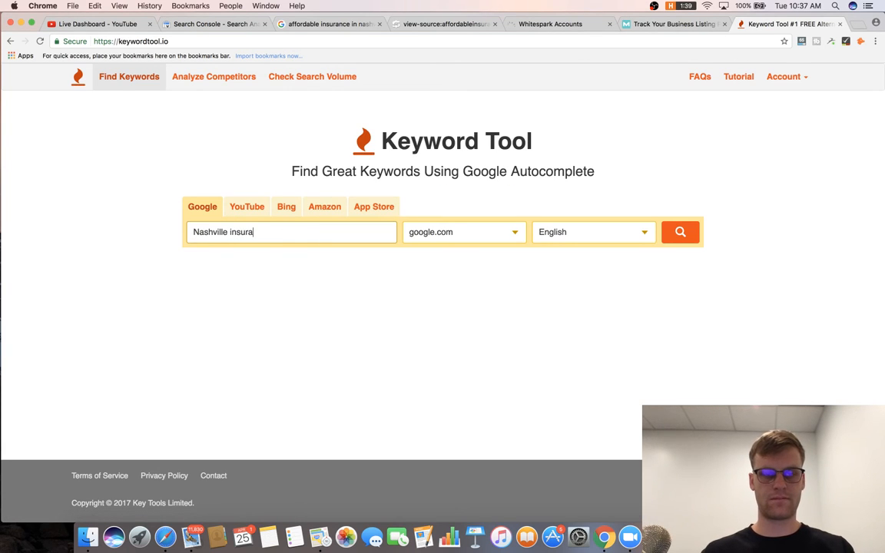
pyautogui.write('nce')
pyautogui.press('Return')
pyautogui.press('super+1')
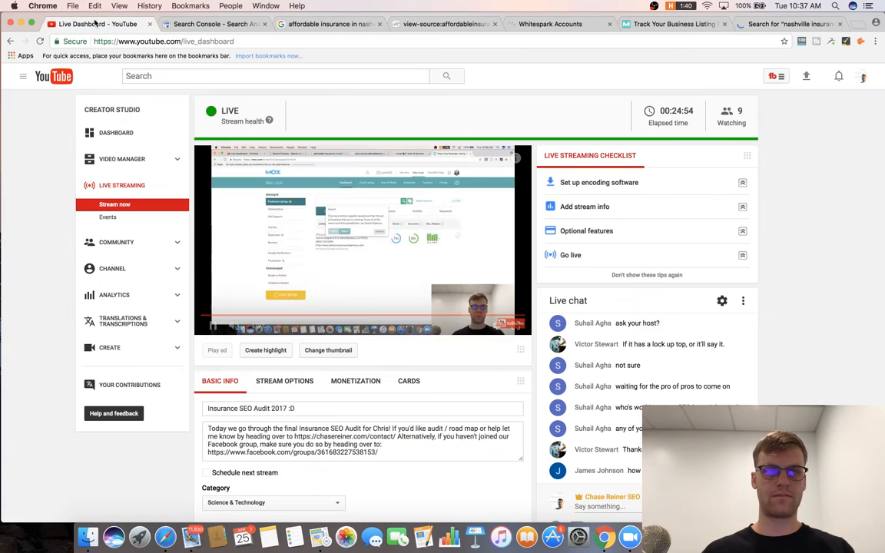
pyautogui.press('super+7')
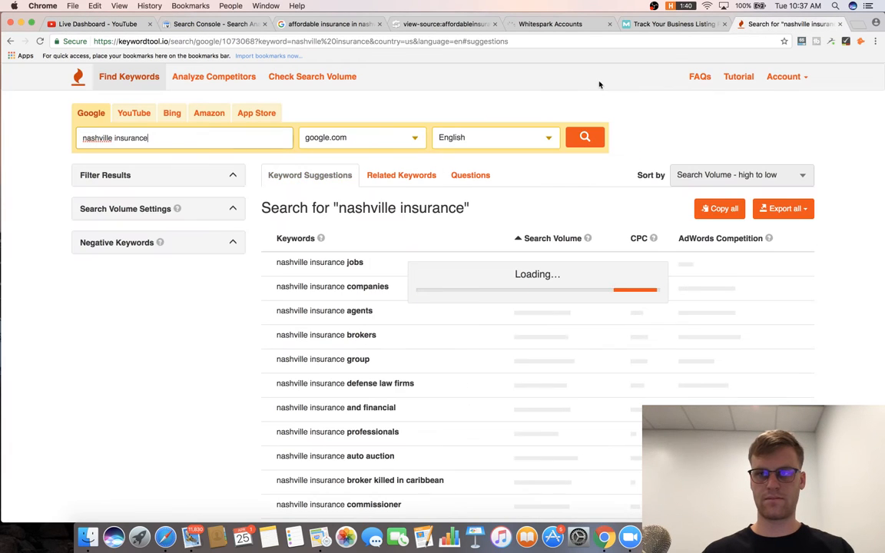
pyautogui.scroll(-2, 389, 269)
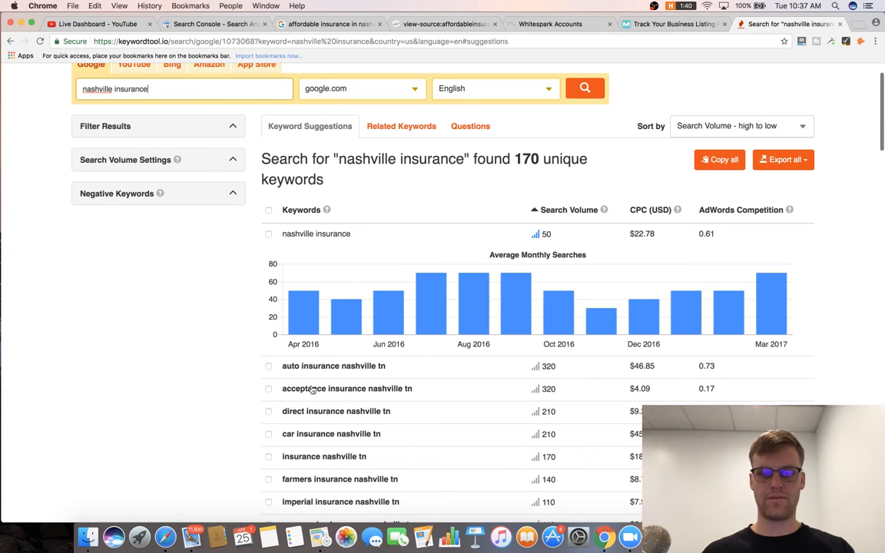
pyautogui.moveTo(283, 366); pyautogui.dragTo(392, 367)
pyautogui.press('super+c')
# Return to the Whitespark account page and launch the Local Citation Finder.
pyautogui.click(642, 23)
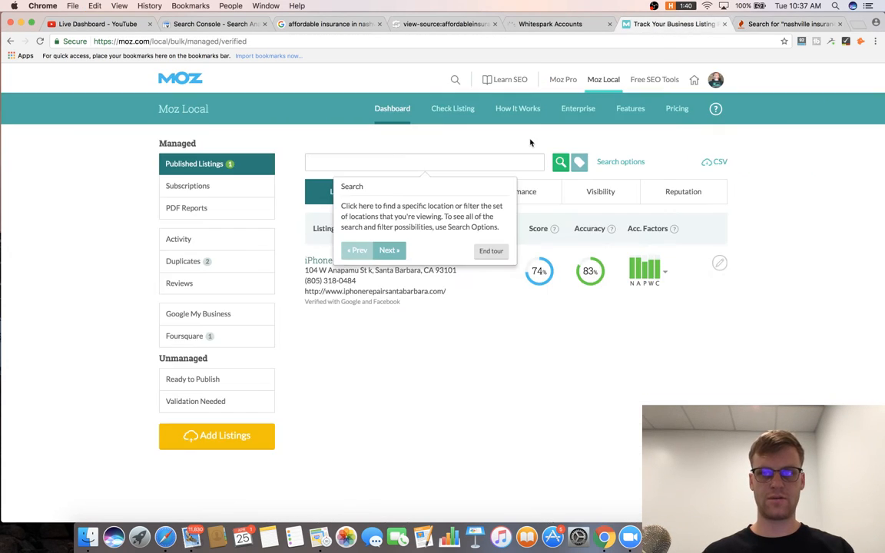
pyautogui.click(537, 23)
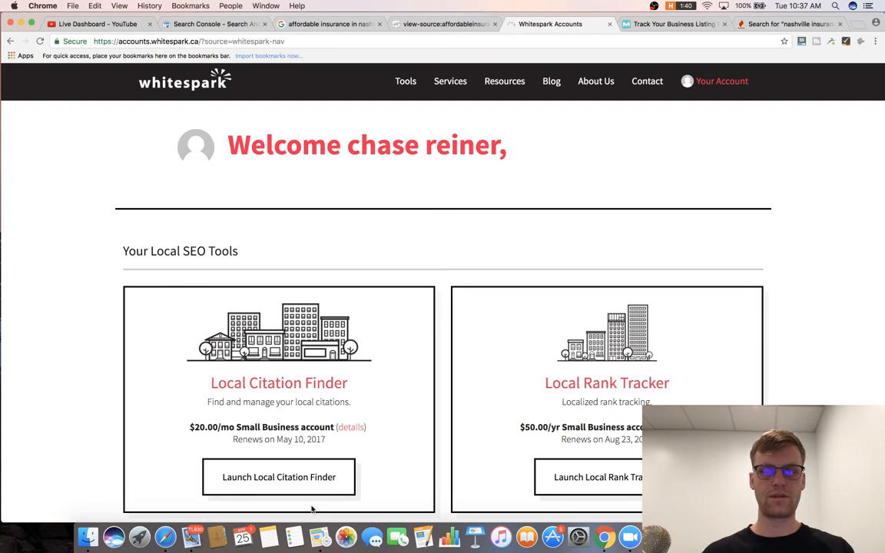
pyautogui.click(320, 481)
# Submit a Local Citation Finder search for 'auto insurance' in Nashville, TN.
pyautogui.scroll(-3, 364, 330)
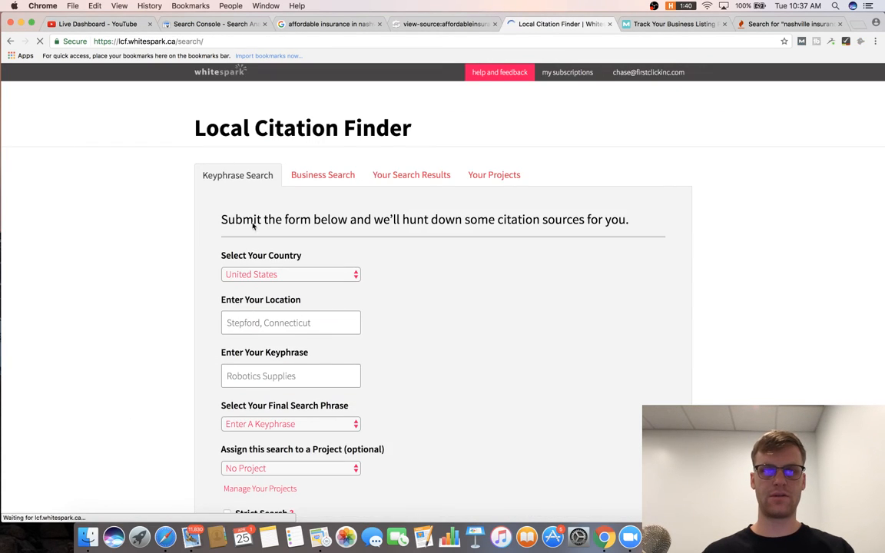
pyautogui.click(290, 322)
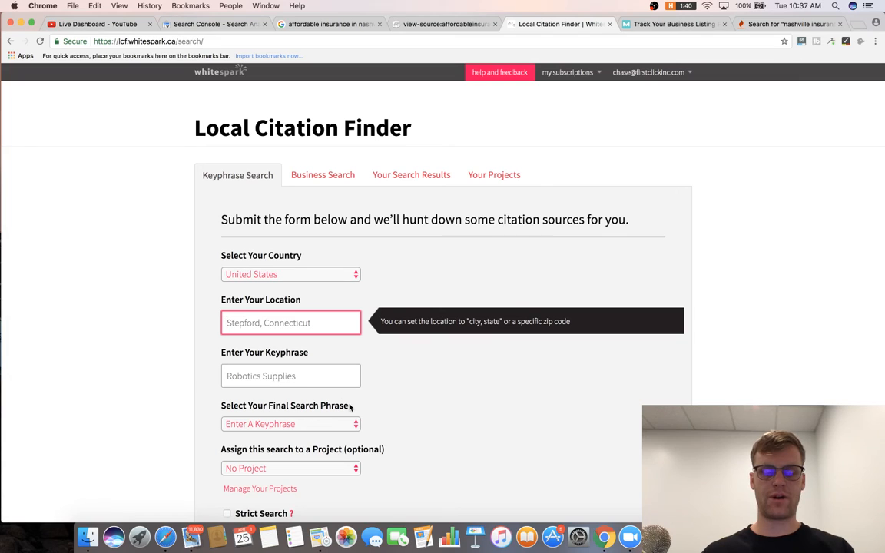
pyautogui.write('nashville')
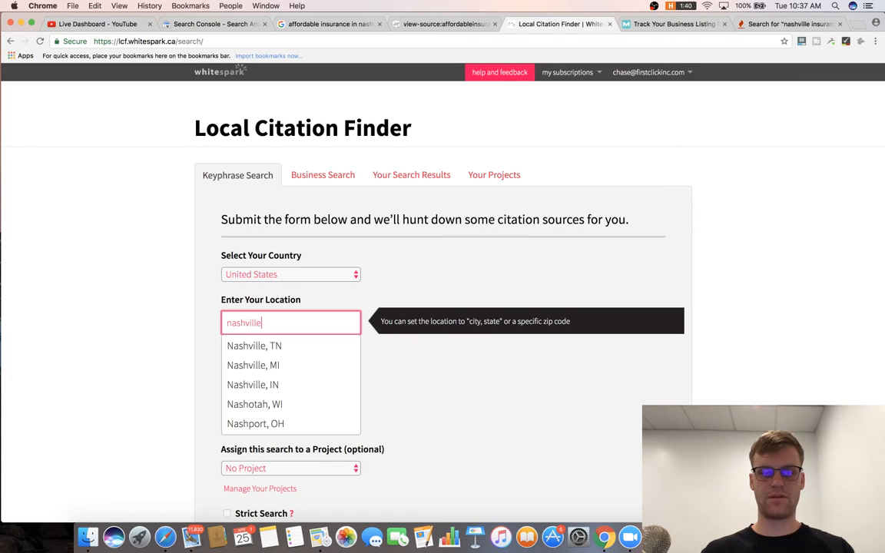
pyautogui.click(305, 353)
pyautogui.click(300, 373)
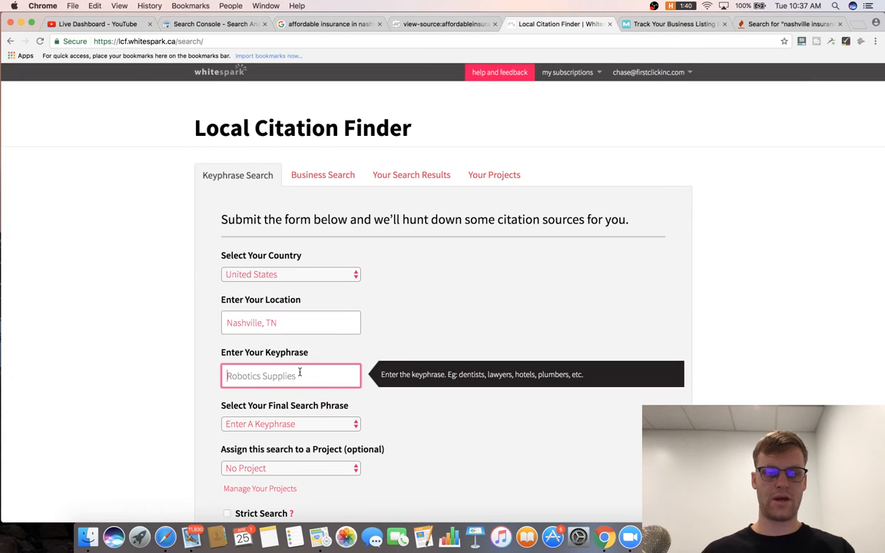
pyautogui.press('super+v')
pyautogui.moveTo(332, 377); pyautogui.dragTo(281, 380)
pyautogui.press('BackSpace')
pyautogui.scroll(-5, 350, 422)
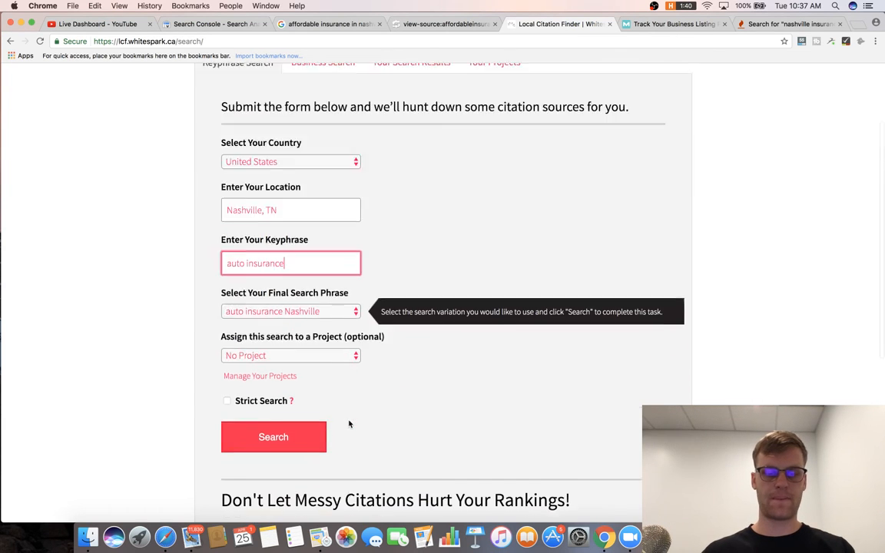
pyautogui.click(295, 369)
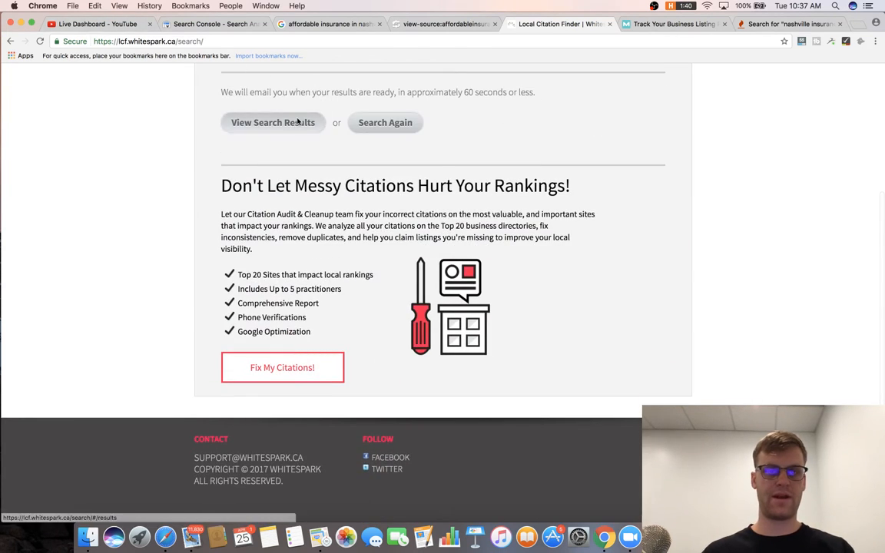
# Open the list of past searches, then bring up the Moz Local listing tracker.
pyautogui.click(269, 119)
pyautogui.click(116, 24)
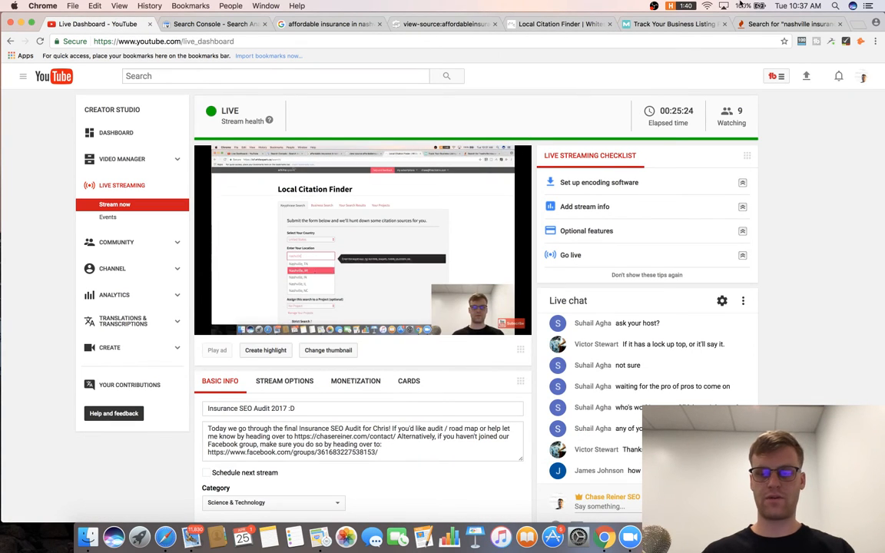
pyautogui.click(774, 22)
pyautogui.click(664, 24)
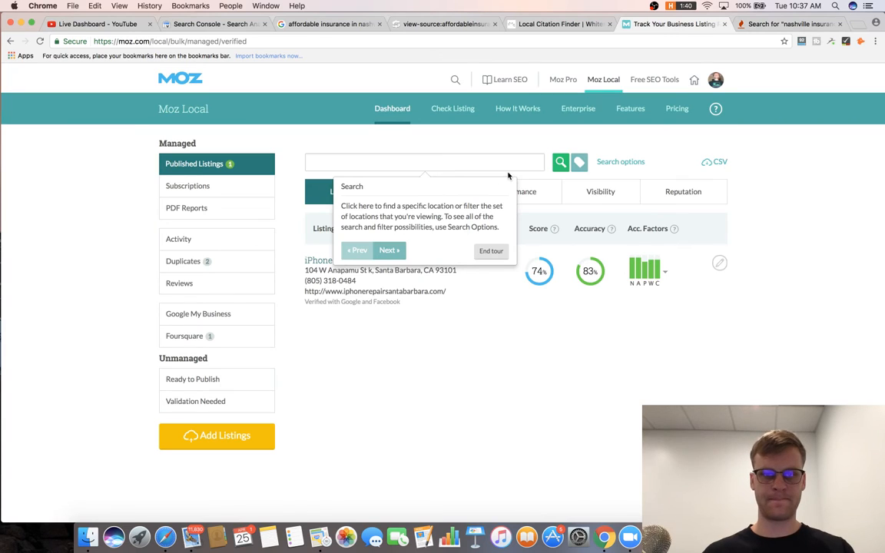
# Start a Moz Local listing check with the business name 'Affordable Insurance Agency'.
pyautogui.click(448, 123)
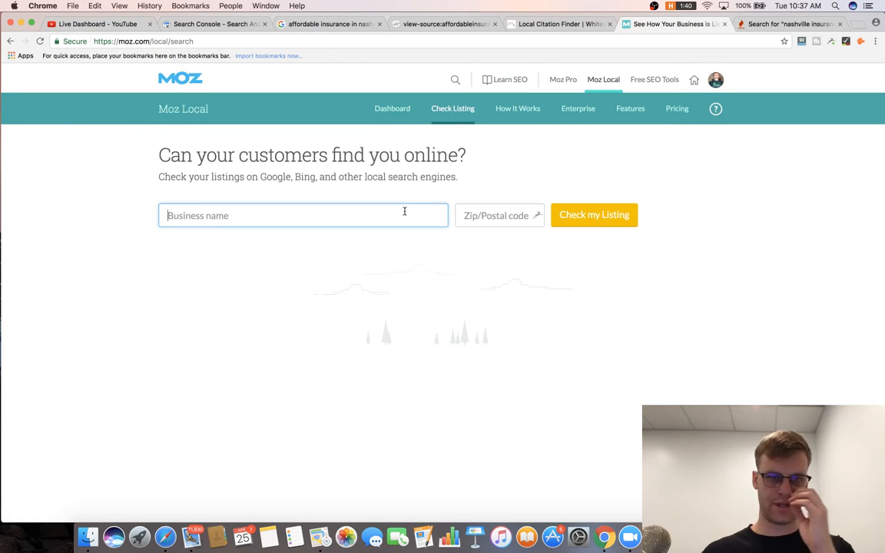
pyautogui.write('Affordable insur')
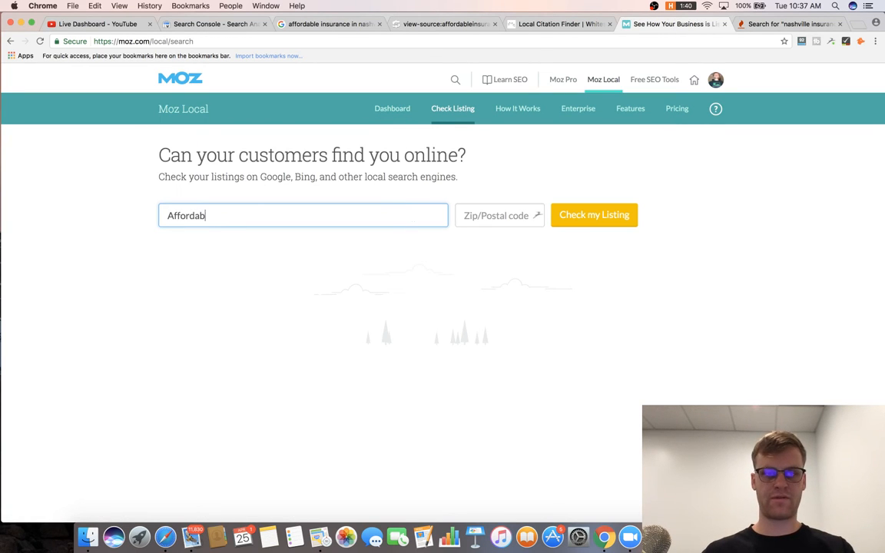
pyautogui.click(338, 24)
pyautogui.click(792, 24)
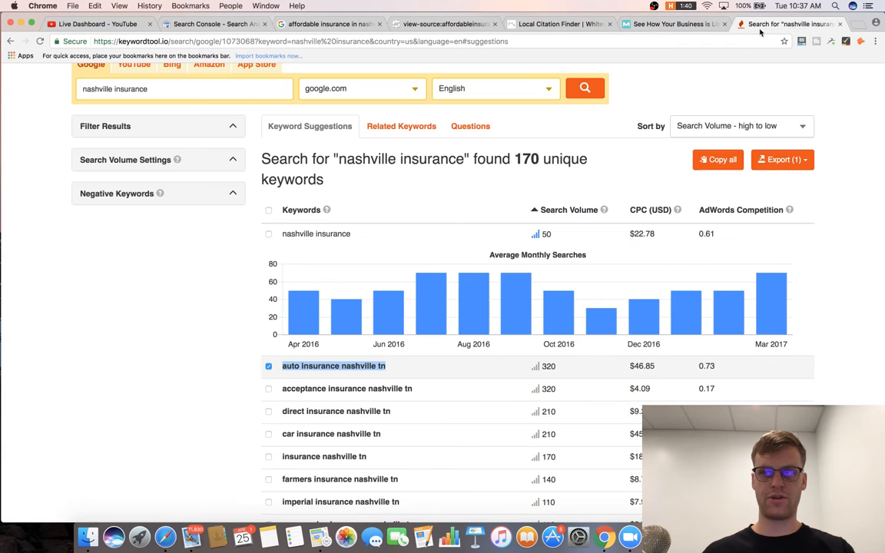
pyautogui.click(669, 24)
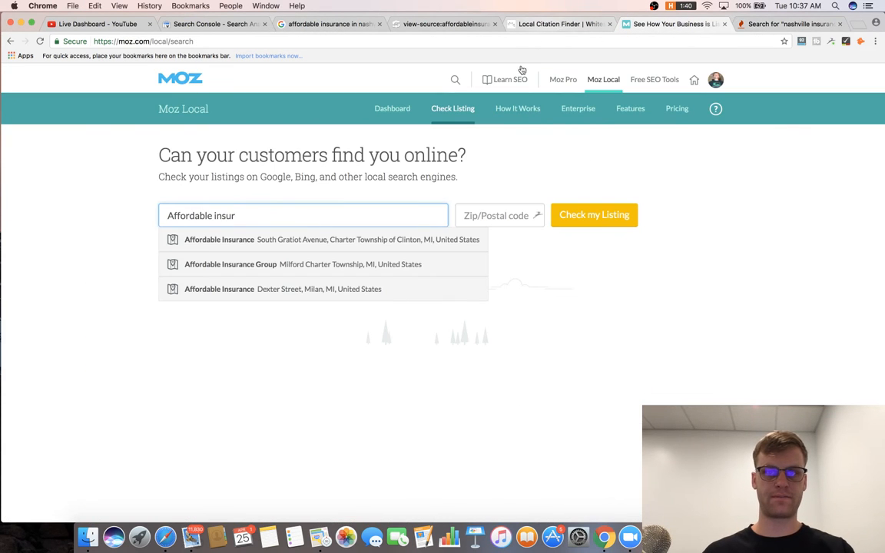
pyautogui.press('super+a')
pyautogui.write('Affordable Insurance Agency')
pyautogui.click(564, 29)
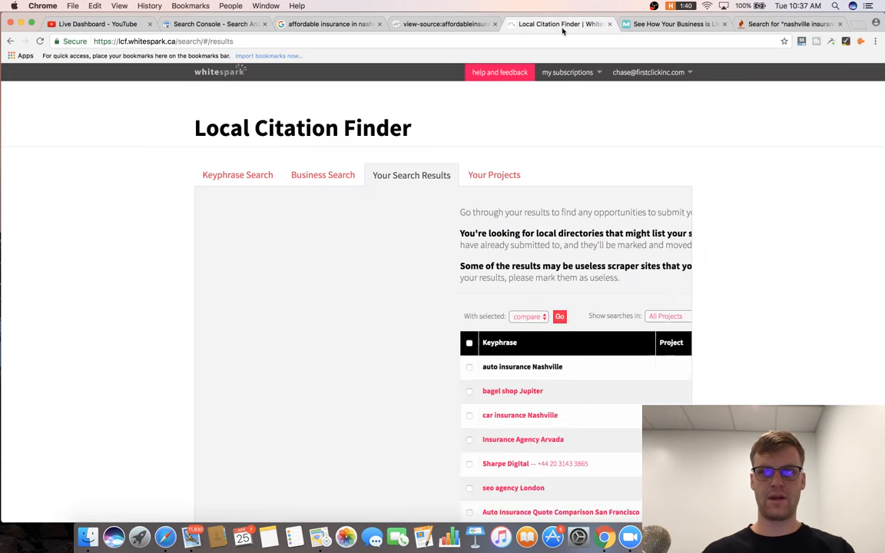
pyautogui.click(476, 29)
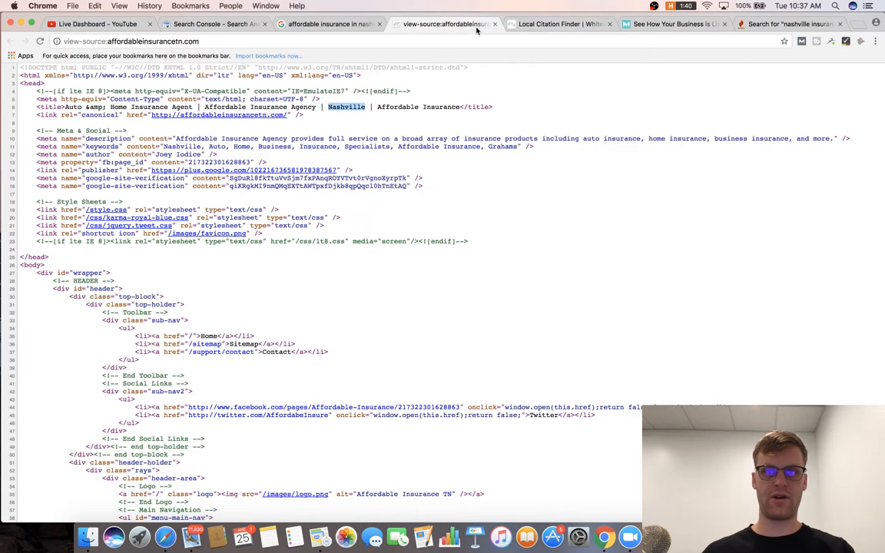
pyautogui.press('super+9')
pyautogui.click(701, 25)
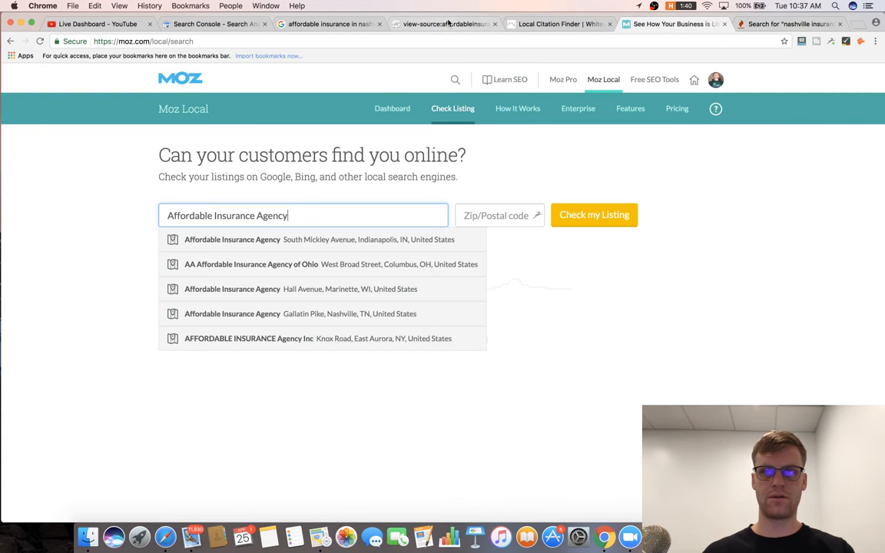
pyautogui.click(330, 23)
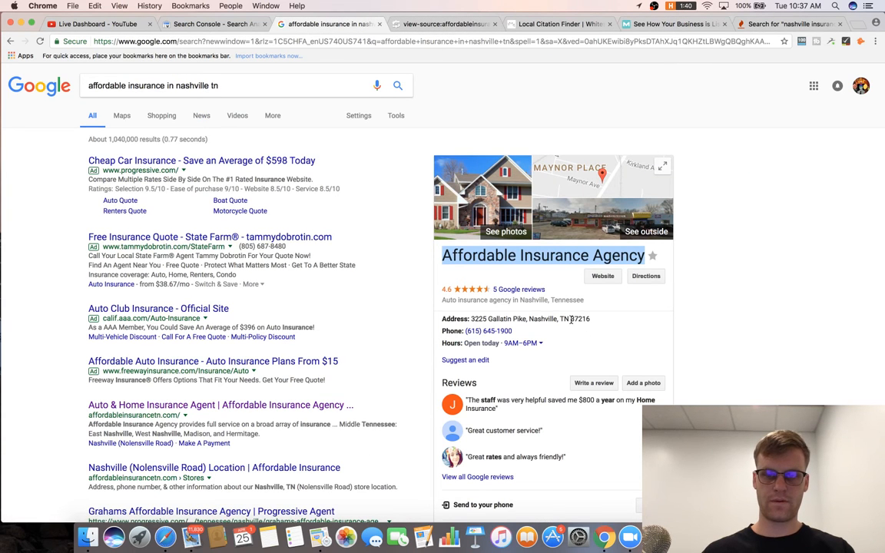
pyautogui.click(673, 24)
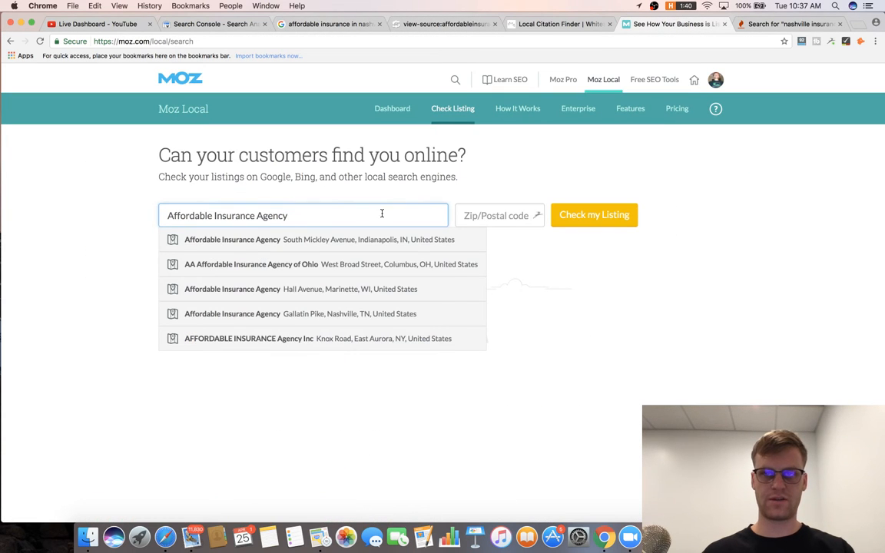
# Check the listing for ZIP 37216 and open its report: 76% complete, 13% inconsistent.
pyautogui.click(484, 215)
pyautogui.write('37216')
pyautogui.click(613, 213)
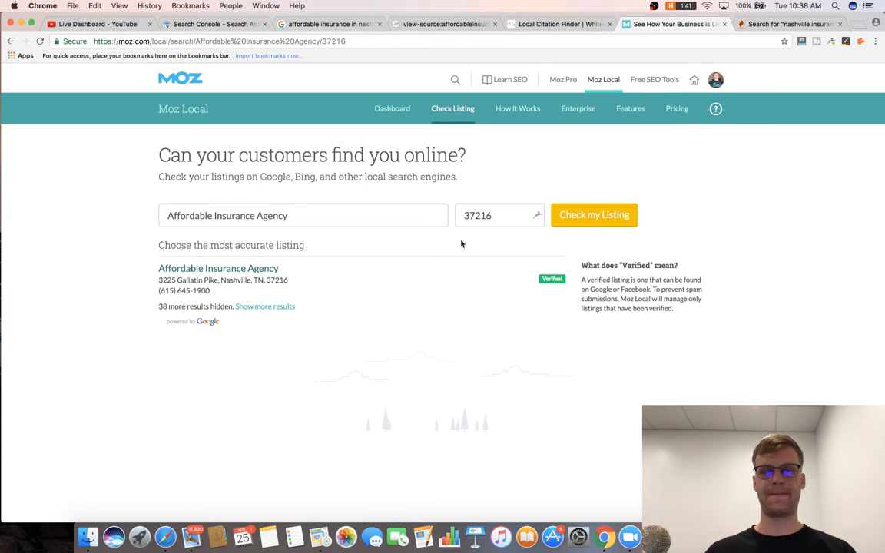
pyautogui.click(269, 270)
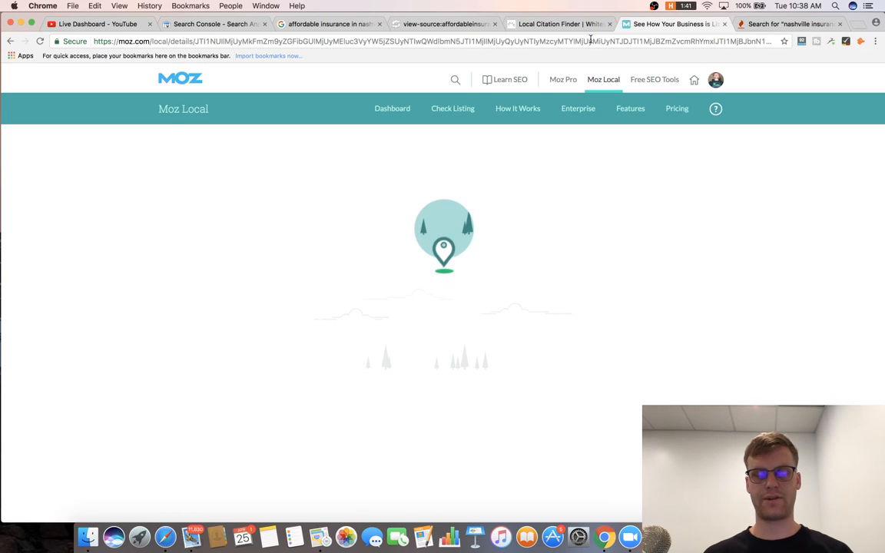
pyautogui.scroll(-5, 561, 226)
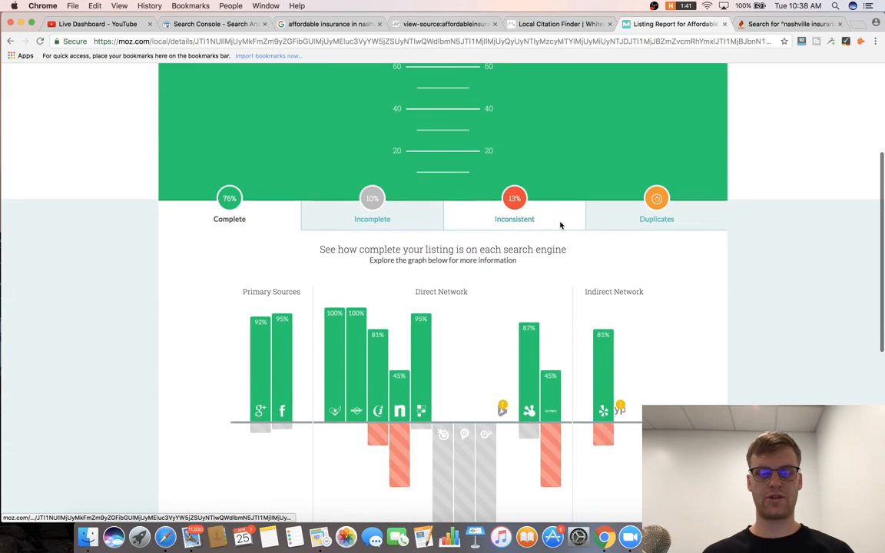
pyautogui.moveTo(501, 415)
pyautogui.press('super+Tab')
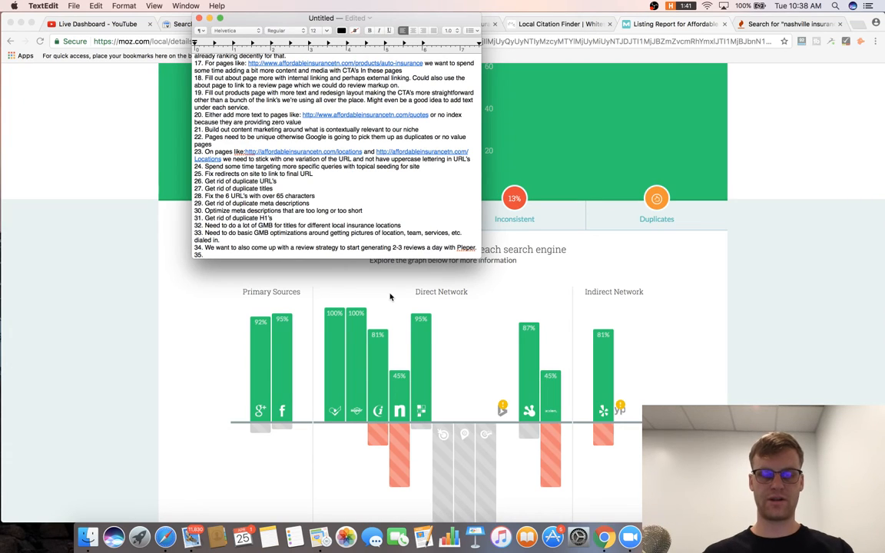
# Add item 35: manually push changes for local indexing through Moz Local.
pyautogui.write('Should spend time manually push')
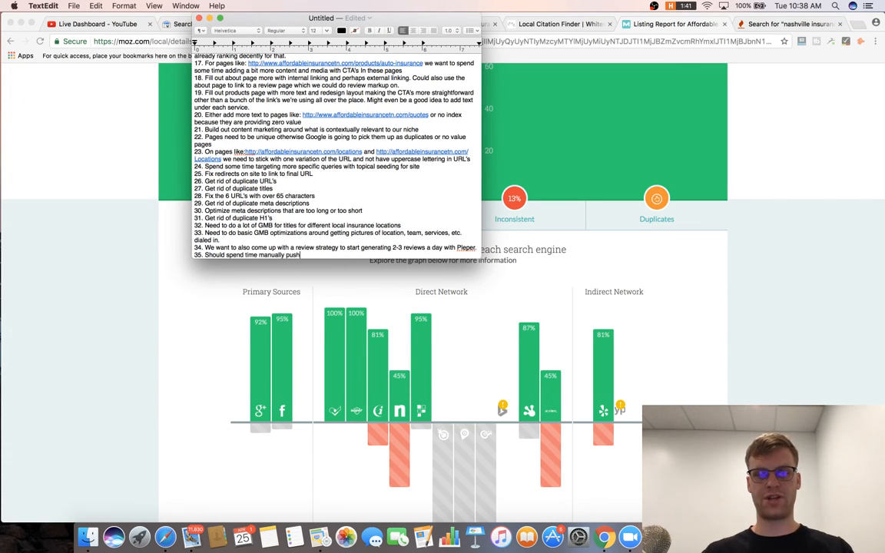
pyautogui.write('ange')
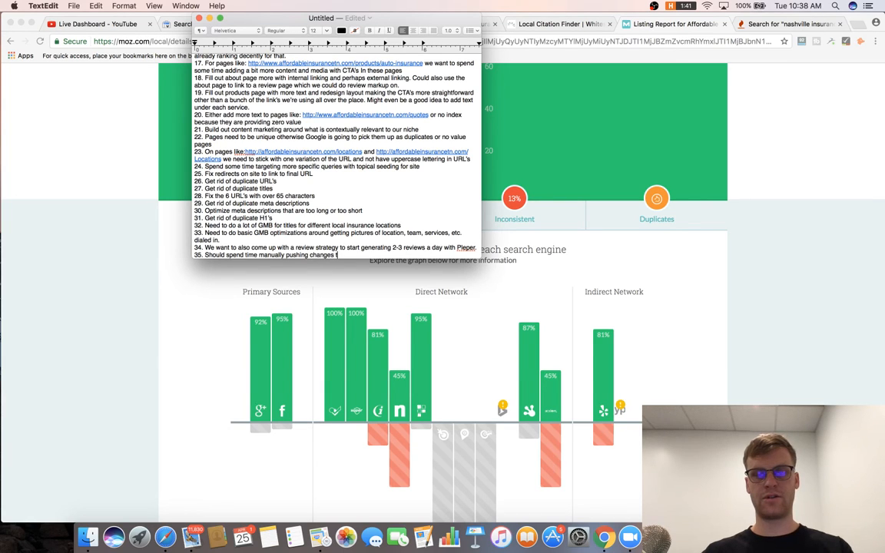
pyautogui.write('s for local indexing through Moz local')
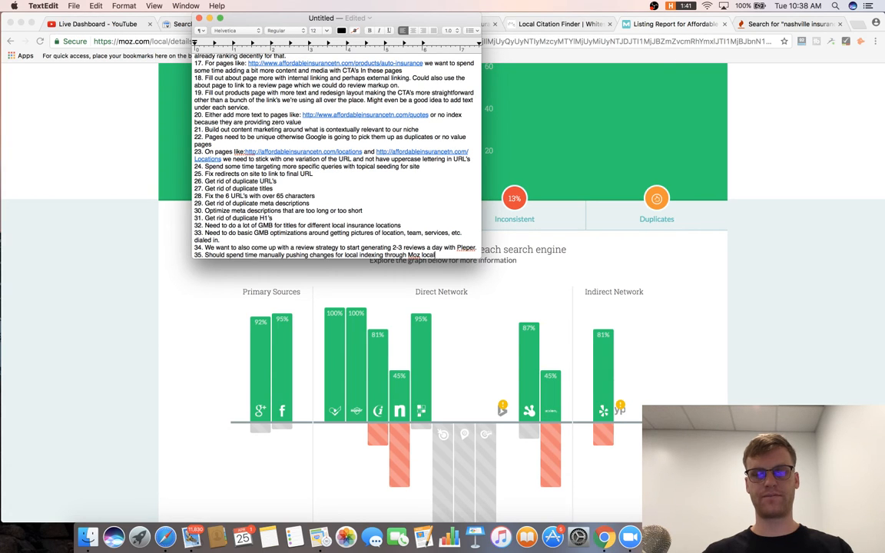
pyautogui.press('Return')
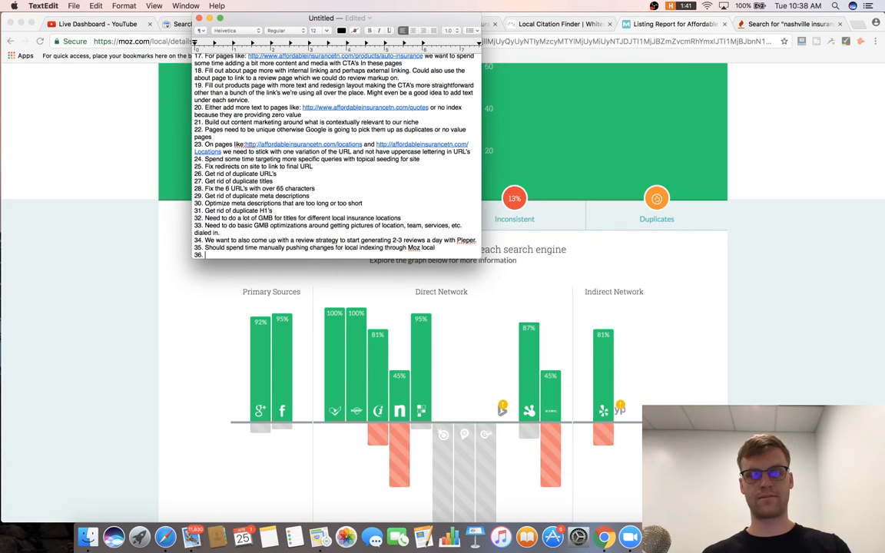
pyautogui.click(716, 116)
# Close the Moz listing report and keyword tool tabs.
pyautogui.click(561, 24)
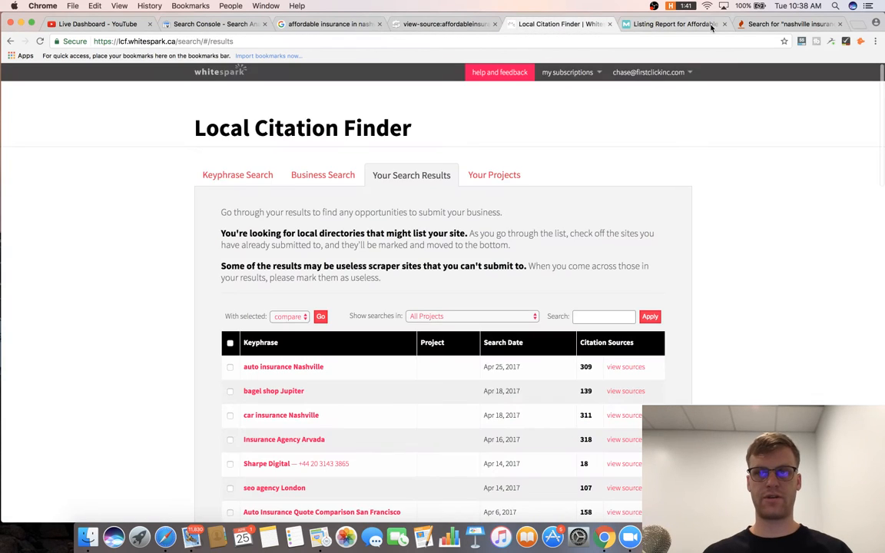
pyautogui.click(707, 24)
pyautogui.click(724, 24)
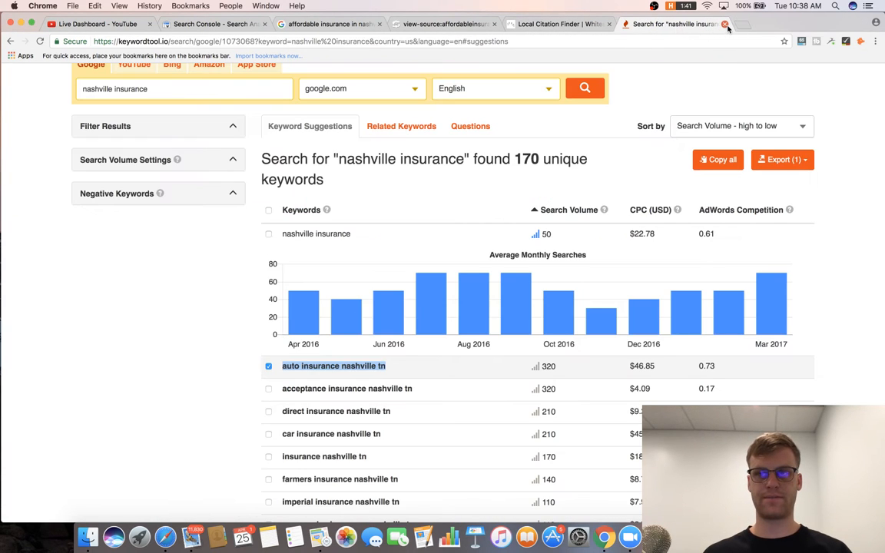
pyautogui.click(724, 24)
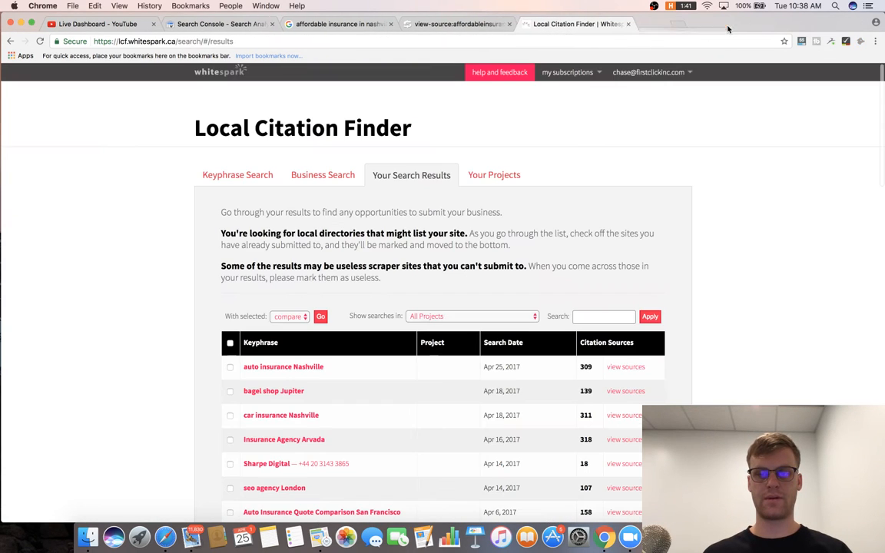
# Browse the 309 citation sources for auto insurance Nashville.
pyautogui.click(628, 367)
pyautogui.scroll(-2, 573, 259)
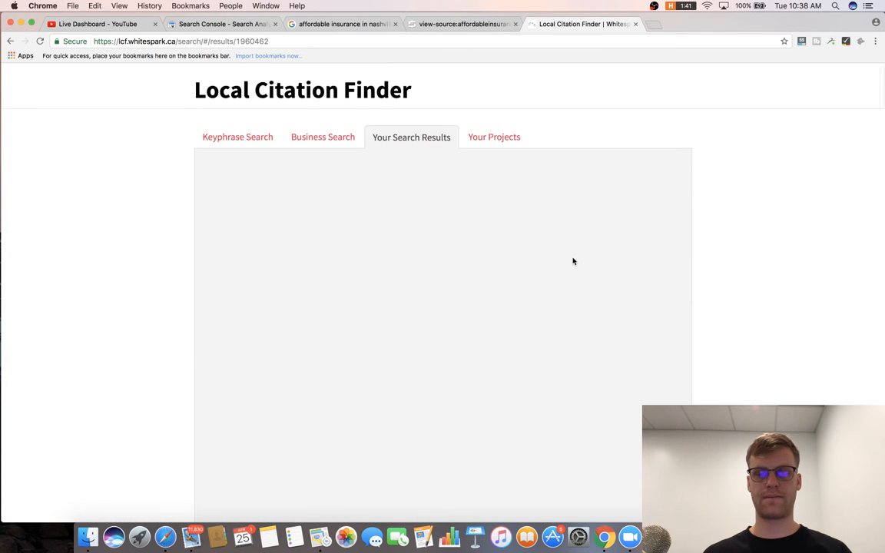
pyautogui.scroll(-3, 491, 294)
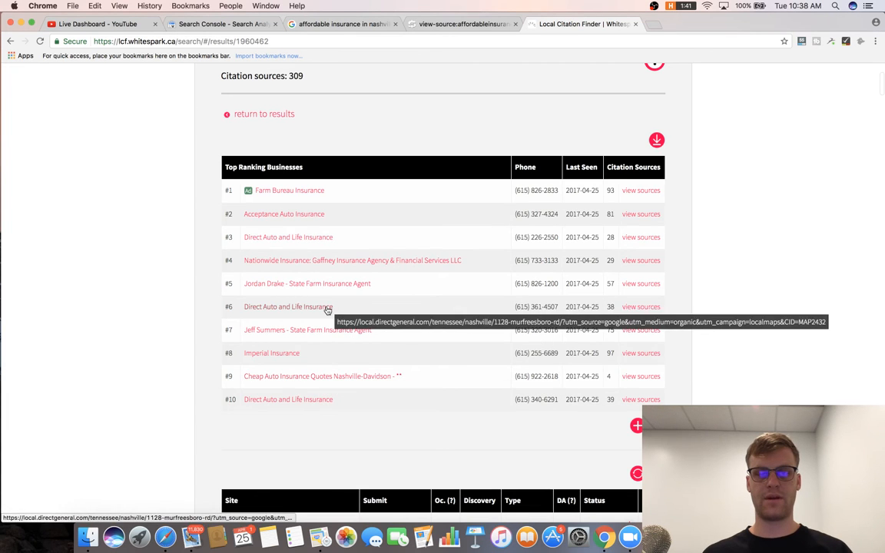
pyautogui.scroll(-3, 320, 269)
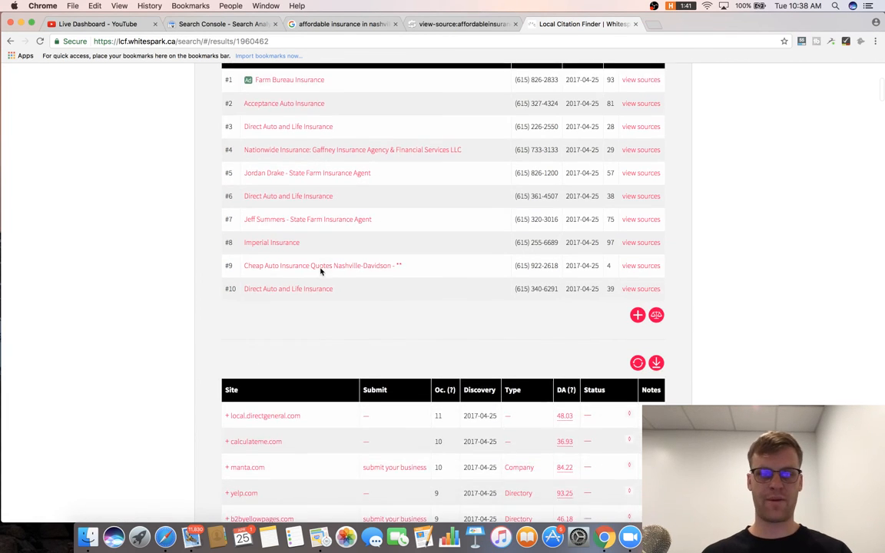
pyautogui.scroll(2, 575, 272)
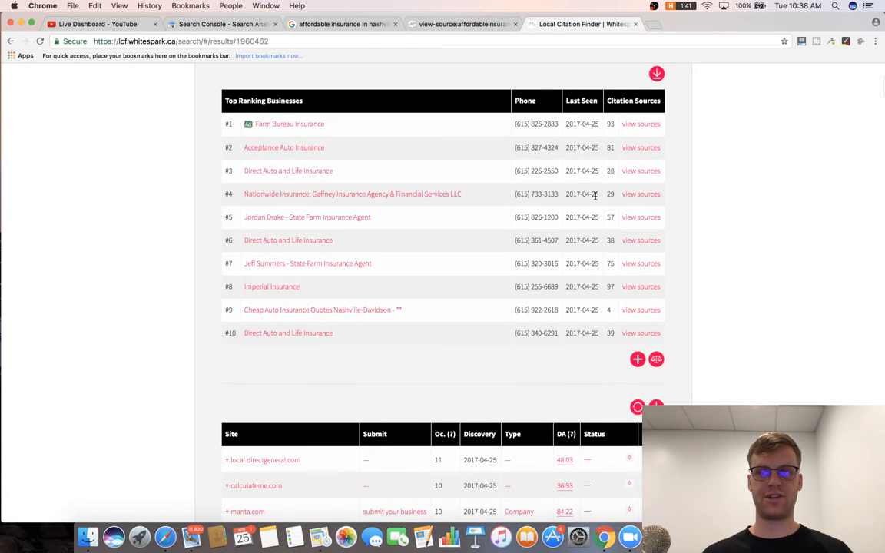
pyautogui.scroll(-4, 594, 197)
pyautogui.scroll(10, 594, 199)
pyautogui.press('super+Tab')
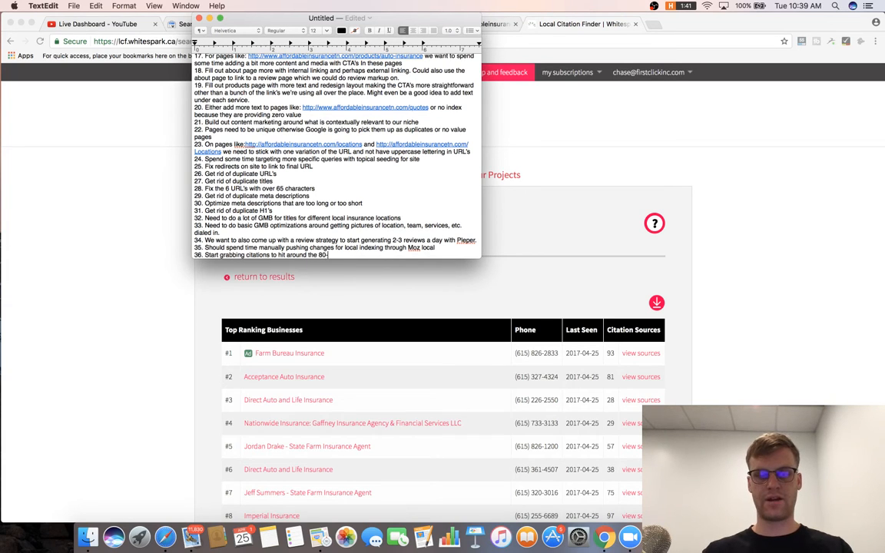
# Complete item 36 as 'Start grabbing citations to hit around the 80-90 mark'.
pyautogui.press('Return')
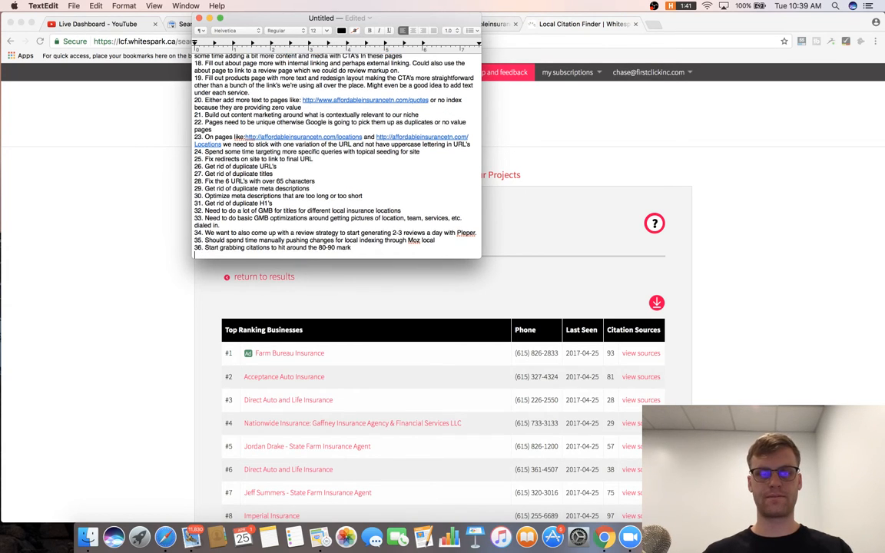
pyautogui.click(662, 153)
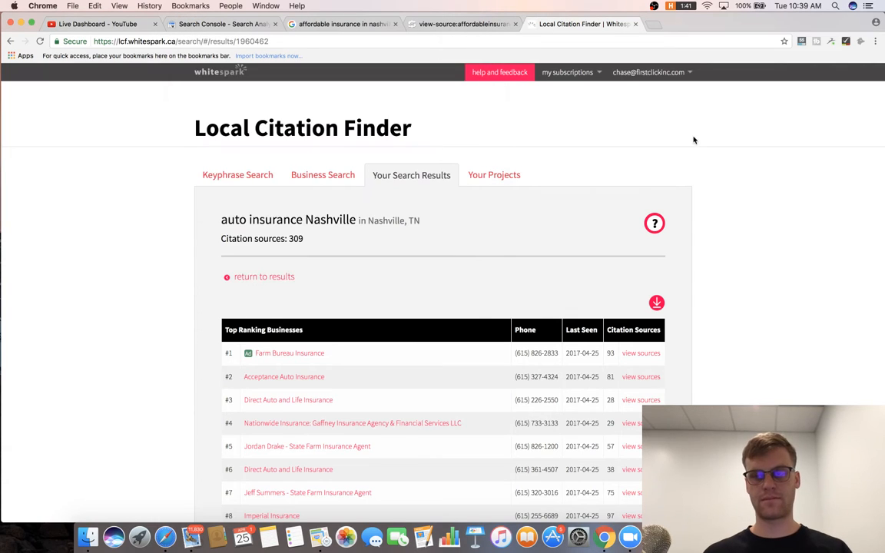
# Close both Local Citation Finder tabs and load Ahrefs.
pyautogui.click(637, 24)
pyautogui.click(636, 23)
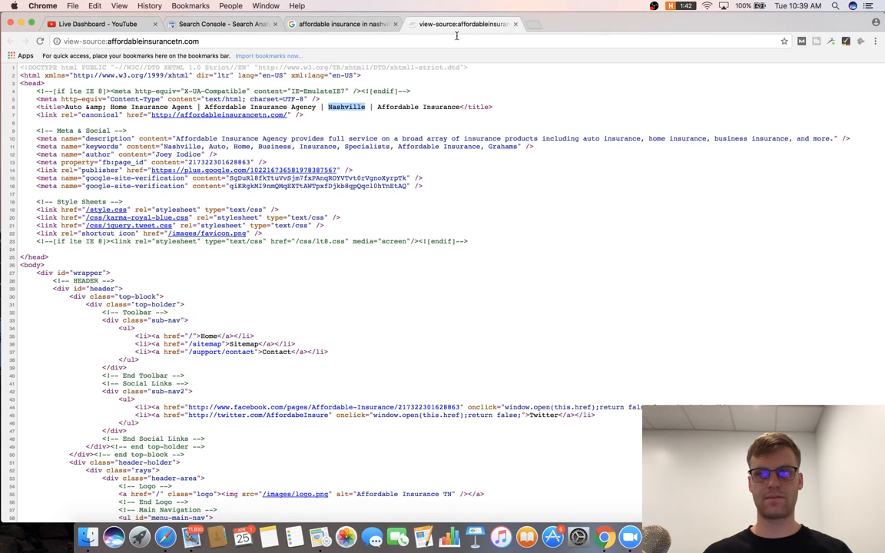
pyautogui.click(324, 22)
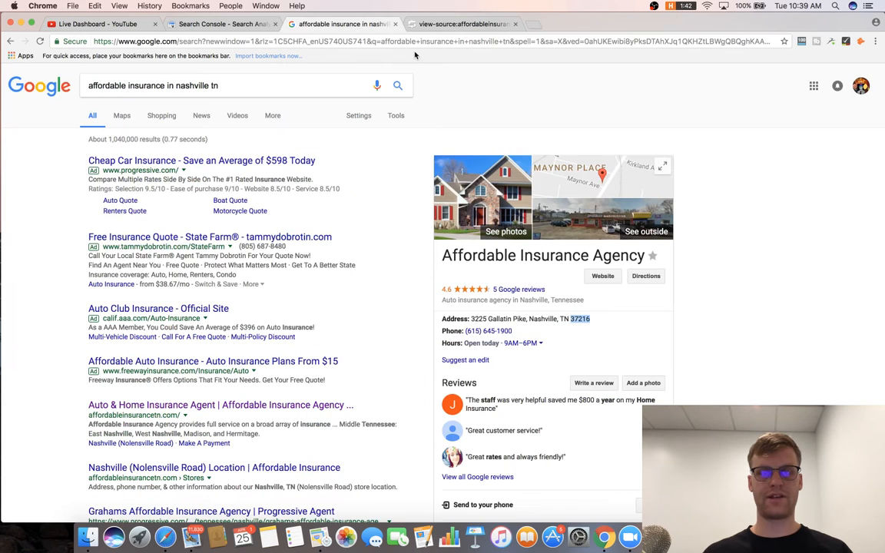
pyautogui.click(374, 43)
pyautogui.write('ahre')
pyautogui.press('Return')
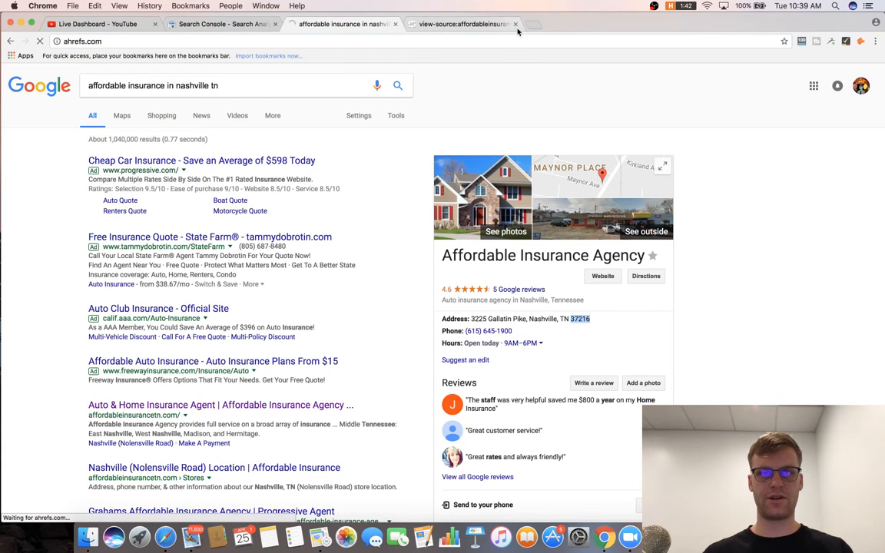
# Close the page-source tab and review affordableinsurancetn.com in Site Explorer: DR 35, 865 backlinks, 70 referring domains.
pyautogui.click(509, 27)
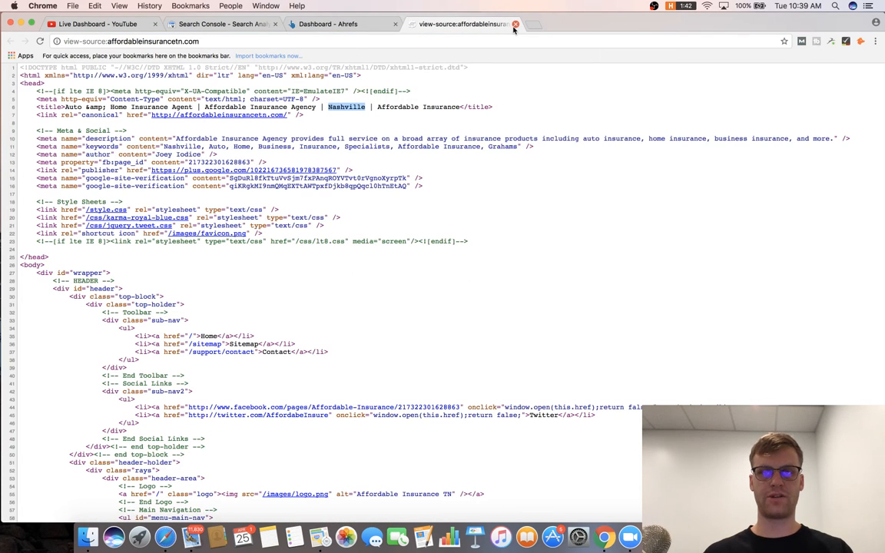
pyautogui.click(127, 44)
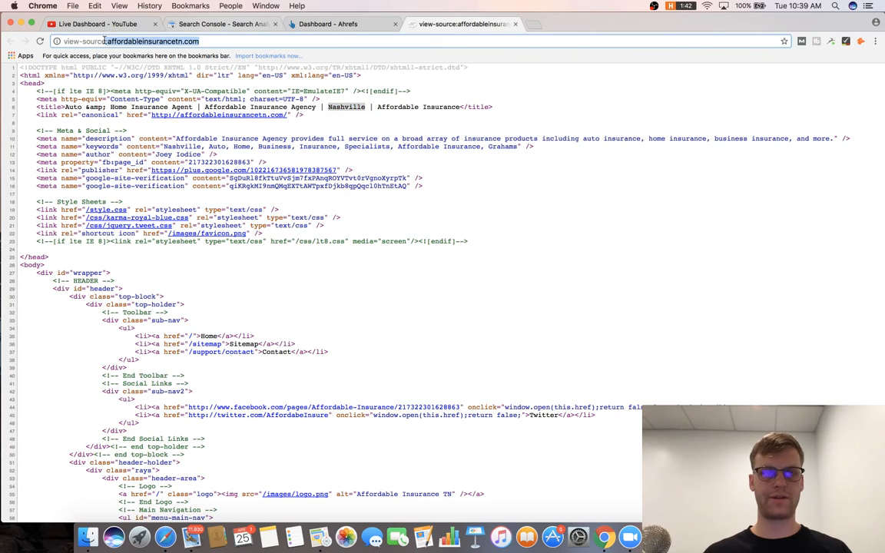
pyautogui.click(515, 24)
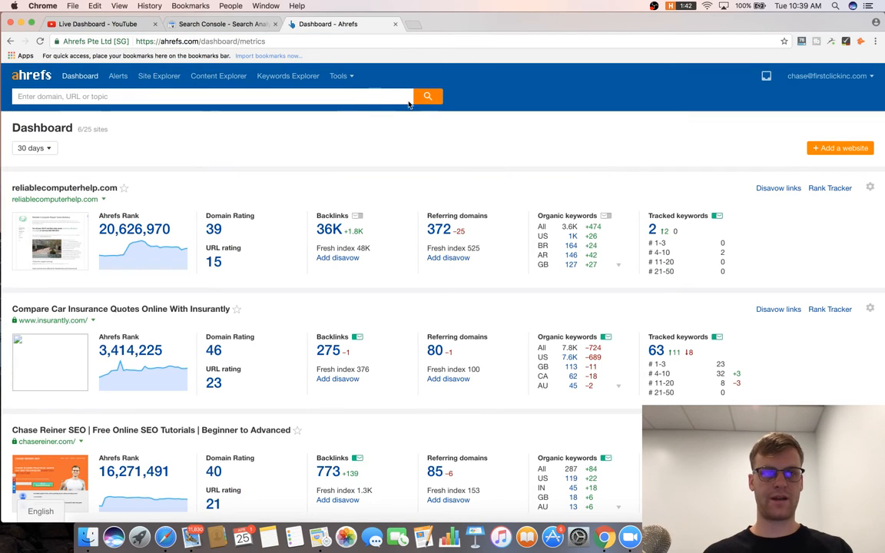
pyautogui.click(417, 97)
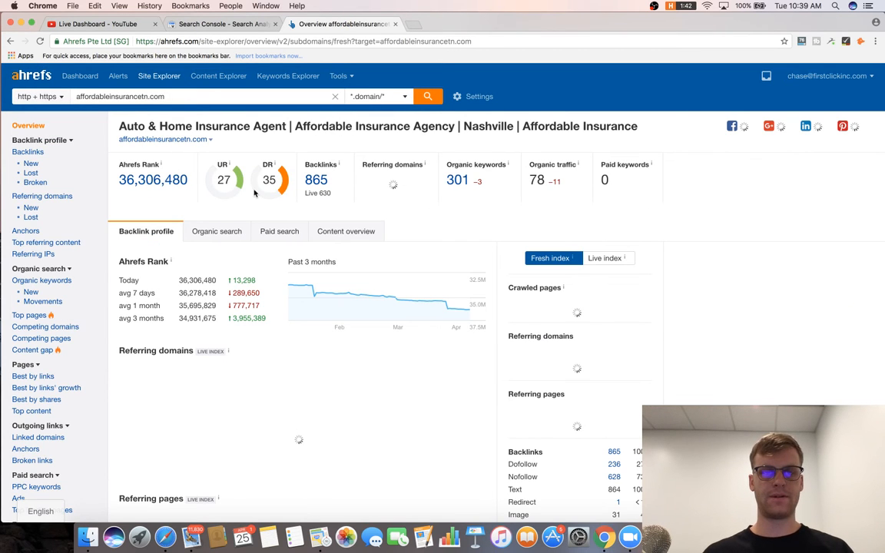
pyautogui.scroll(-3, 276, 192)
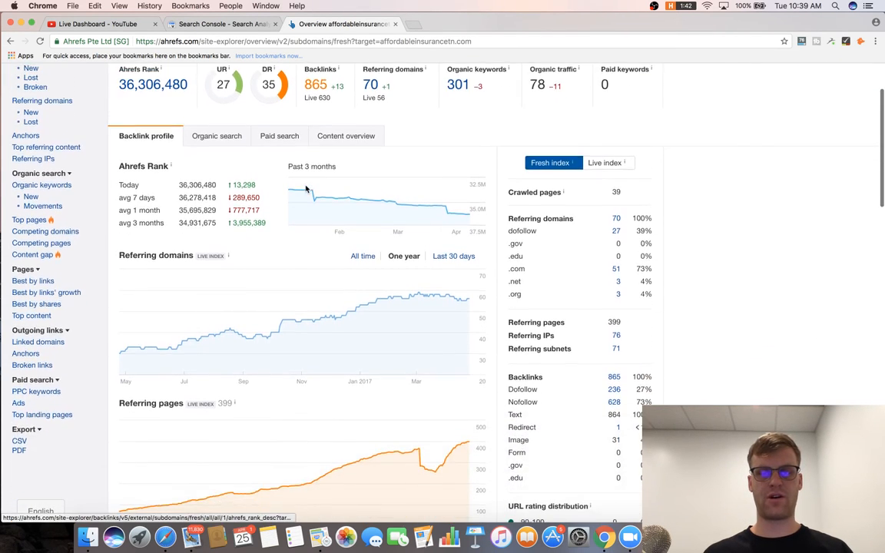
pyautogui.scroll(3, 306, 189)
pyautogui.scroll(-5, 346, 135)
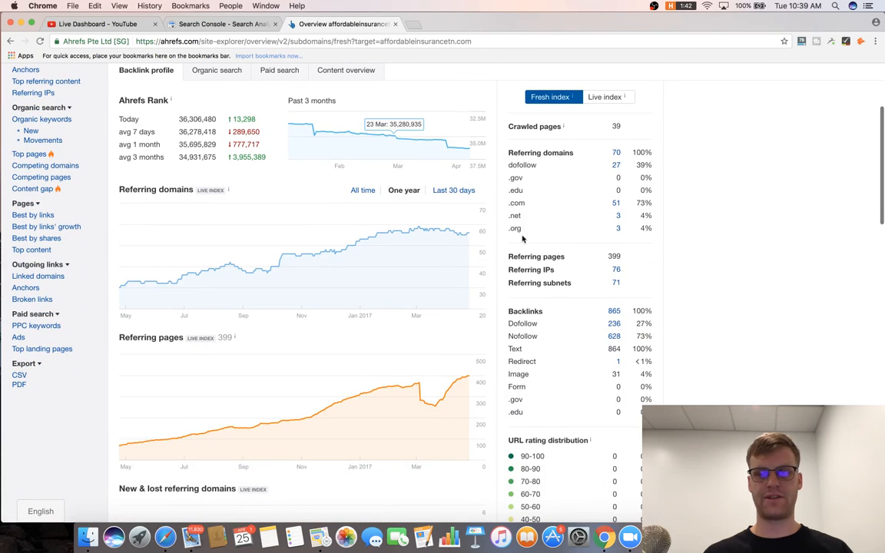
pyautogui.scroll(-3, 630, 322)
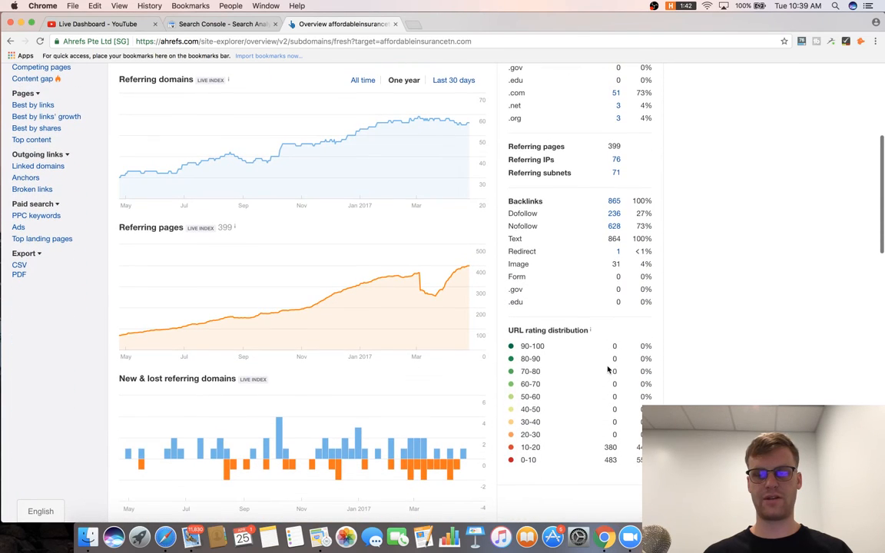
pyautogui.scroll(5, 608, 370)
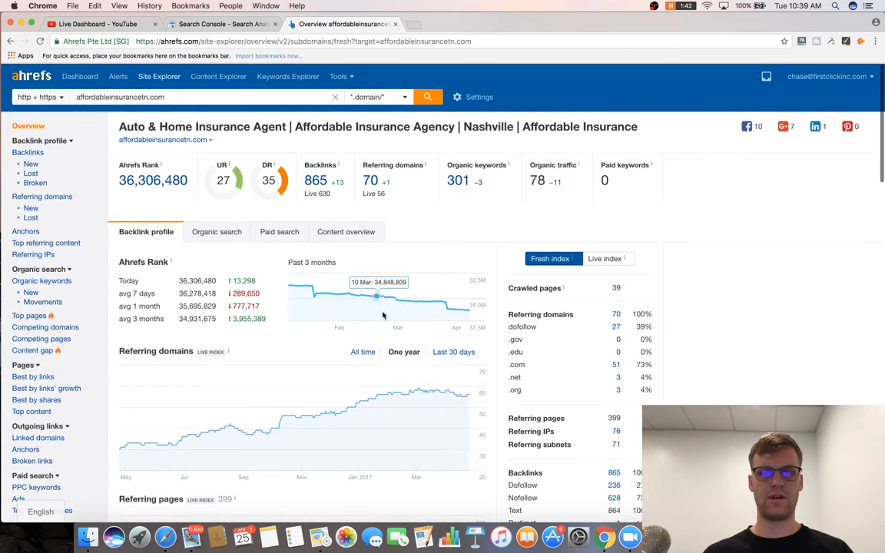
# Review the site's backlinks and confirm there are no broken backlinks.
pyautogui.click(32, 152)
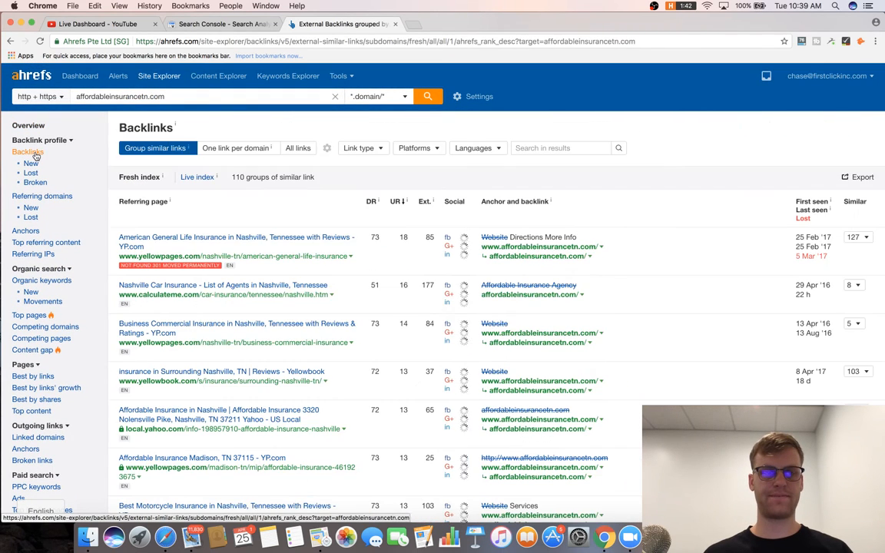
pyautogui.scroll(-3, 221, 239)
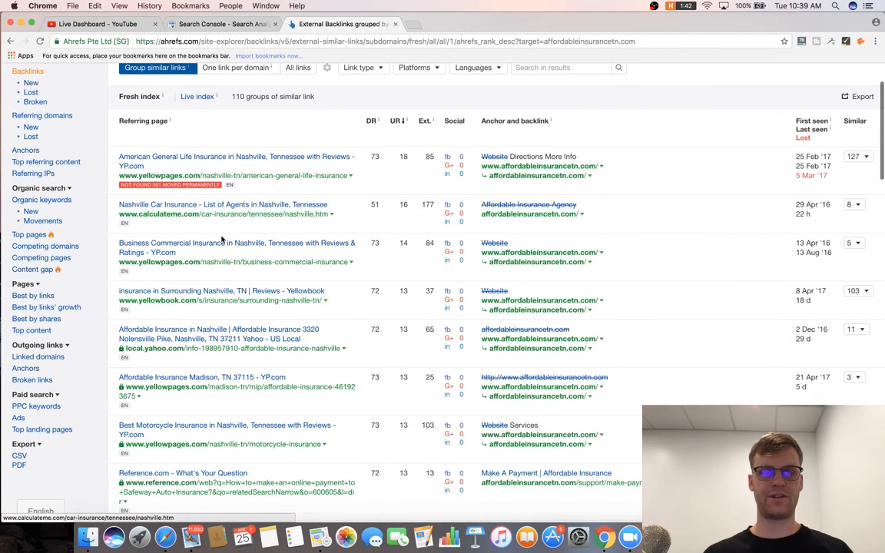
pyautogui.scroll(2, 221, 239)
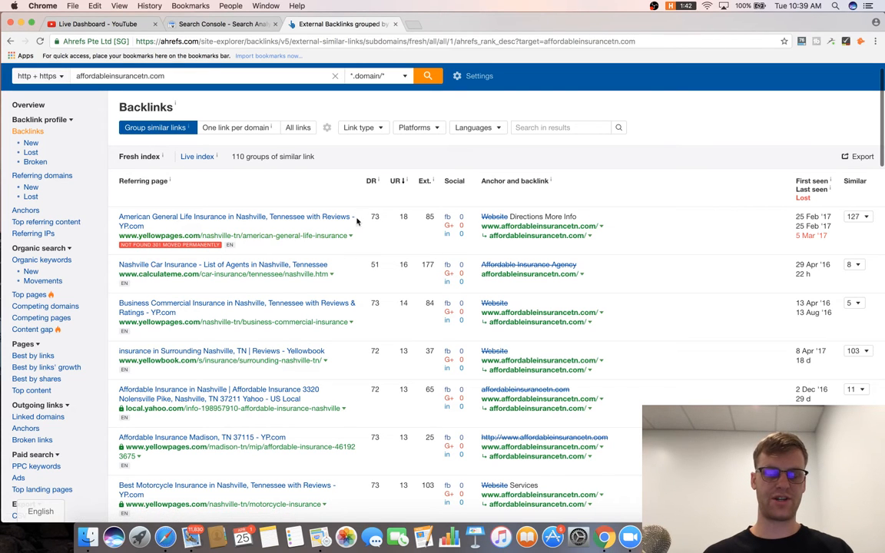
pyautogui.scroll(-2, 304, 227)
pyautogui.scroll(3, 300, 228)
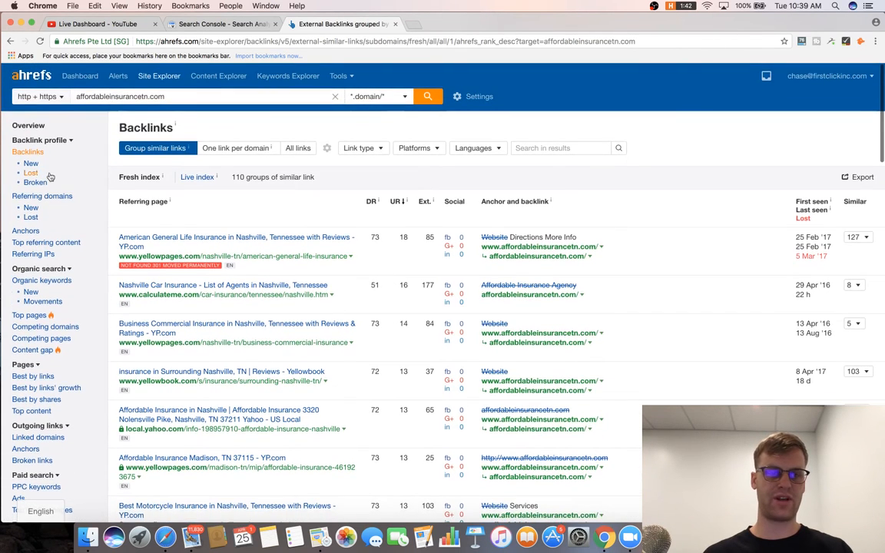
pyautogui.click(43, 183)
pyautogui.scroll(-1, 228, 249)
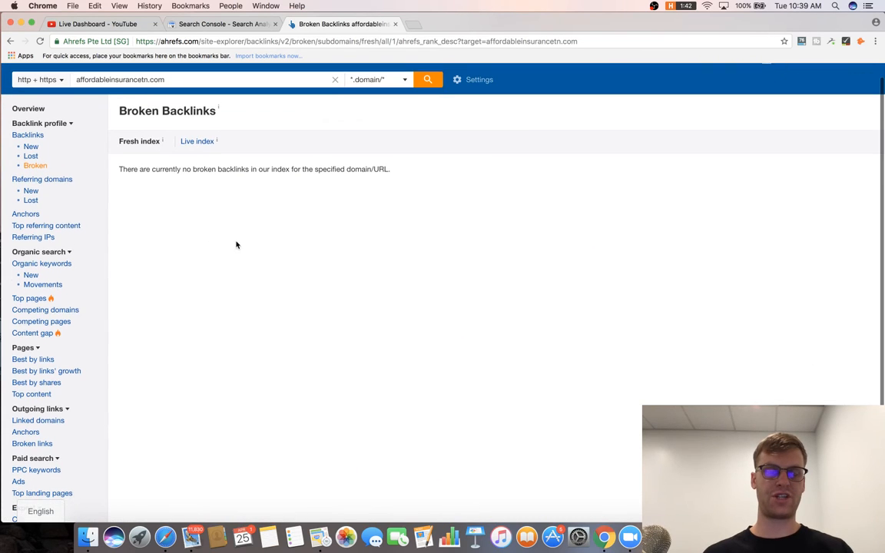
# Show backlinks lost on April 17: one link from franchise-business.net.
pyautogui.click(31, 153)
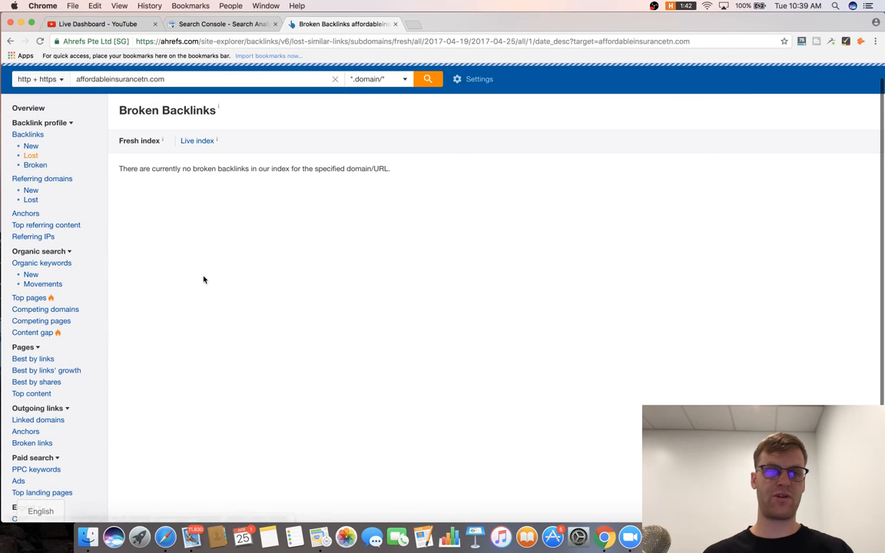
pyautogui.click(687, 313)
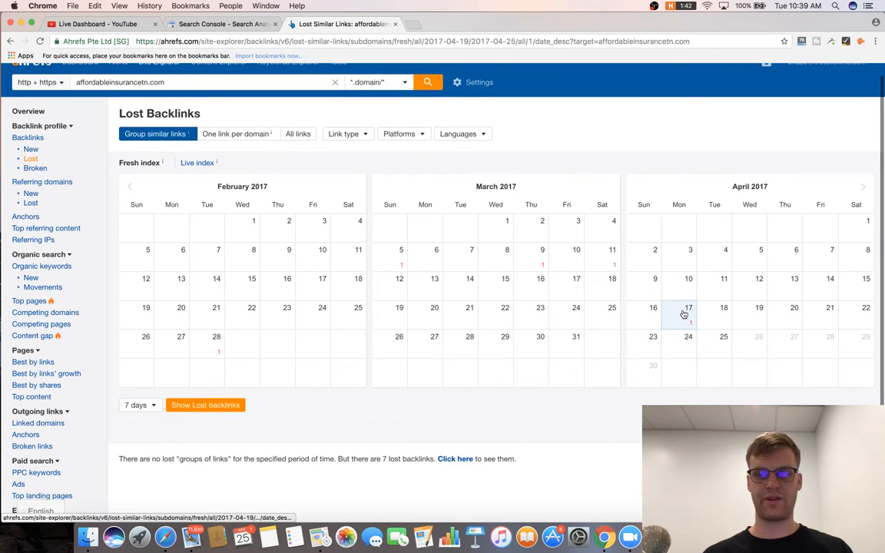
pyautogui.click(184, 406)
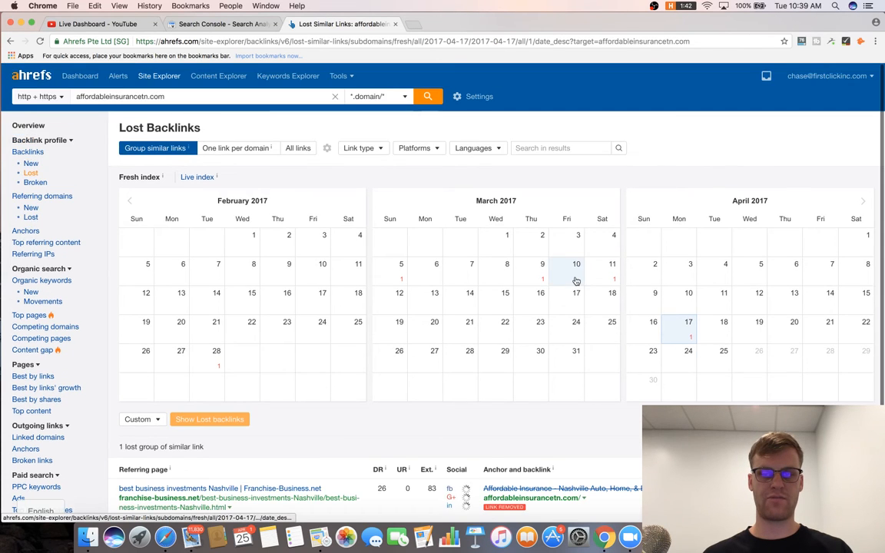
pyautogui.scroll(-3, 577, 281)
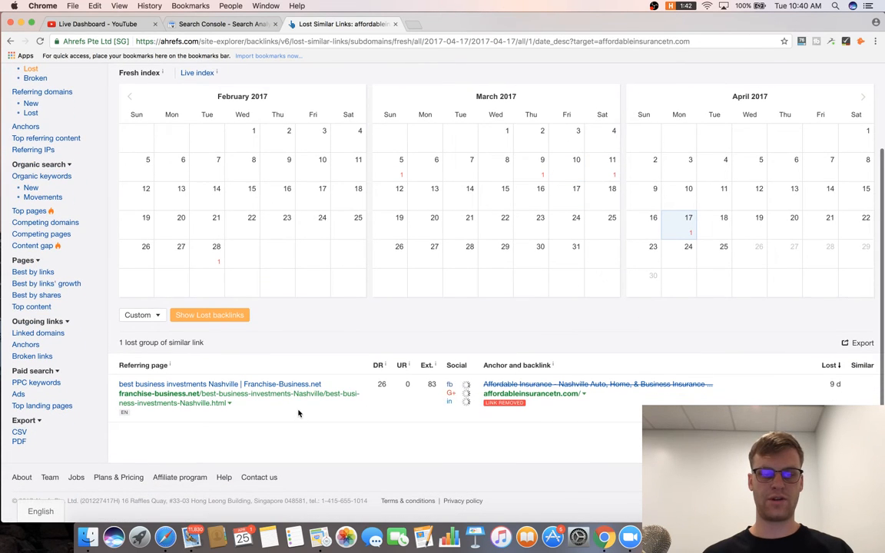
pyautogui.scroll(3, 298, 414)
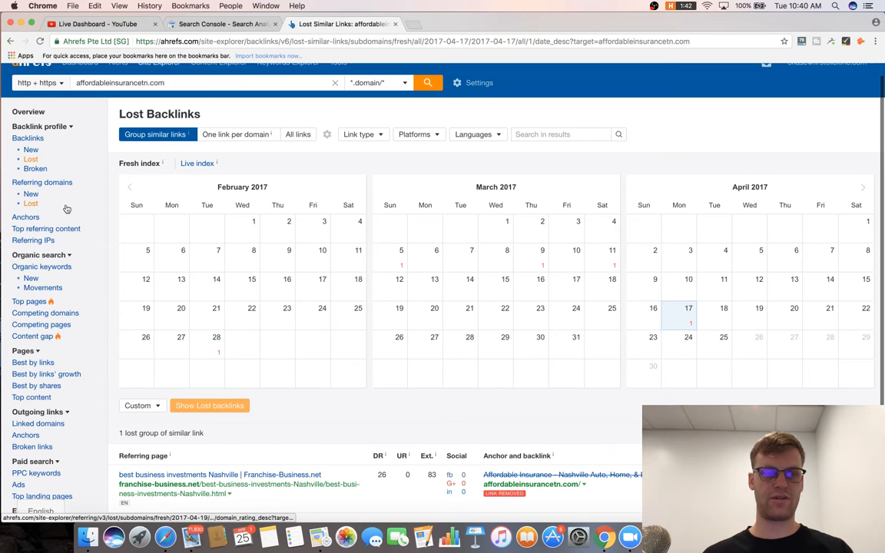
# Browse the referring domains and anchor text reports for affordableinsurancetn.com.
pyautogui.click(43, 182)
pyautogui.click(145, 251)
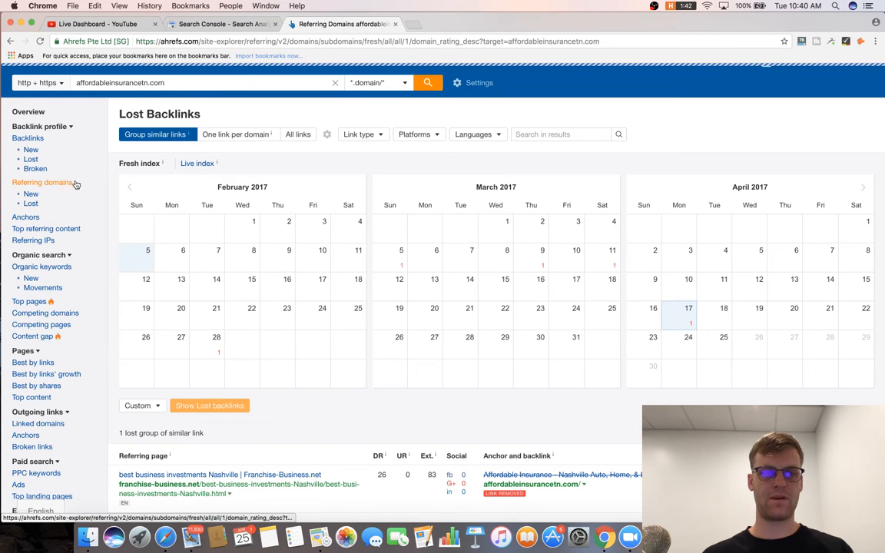
pyautogui.scroll(-2, 249, 257)
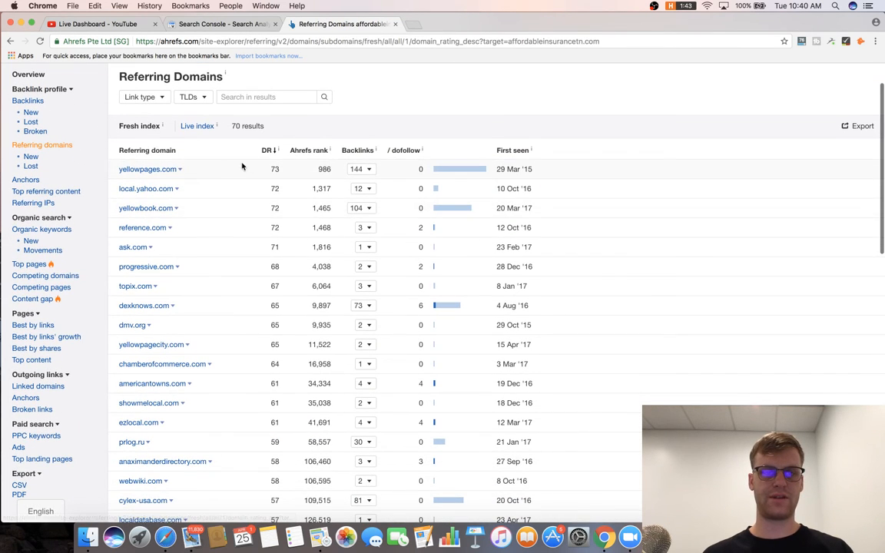
pyautogui.scroll(-5, 236, 229)
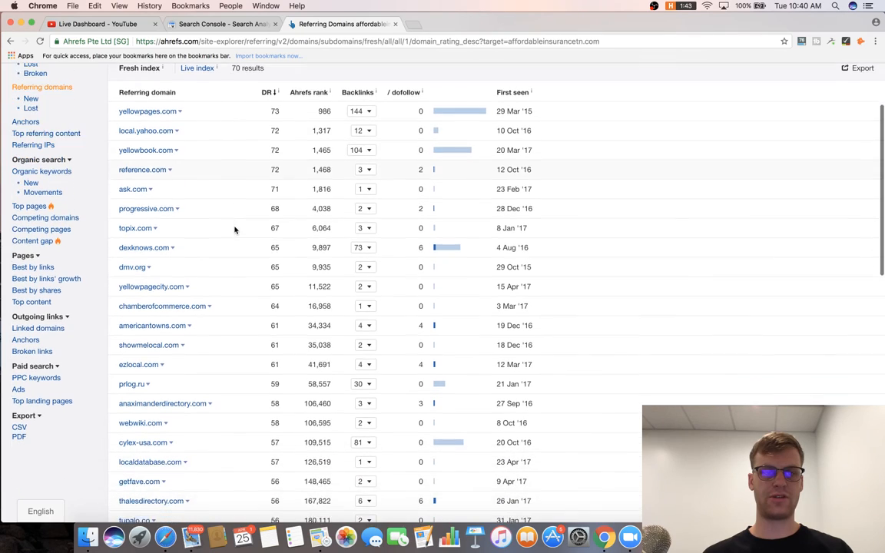
pyautogui.scroll(-3, 235, 229)
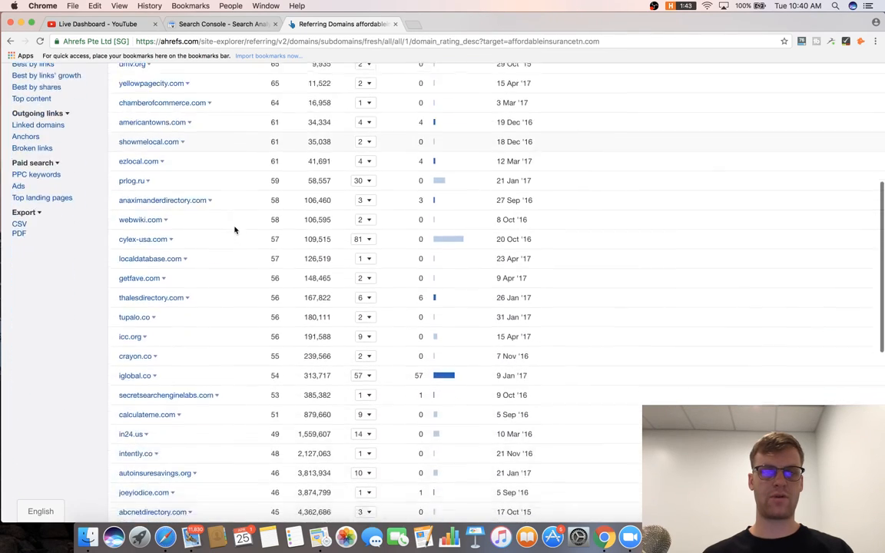
pyautogui.scroll(10, 235, 229)
pyautogui.click(26, 185)
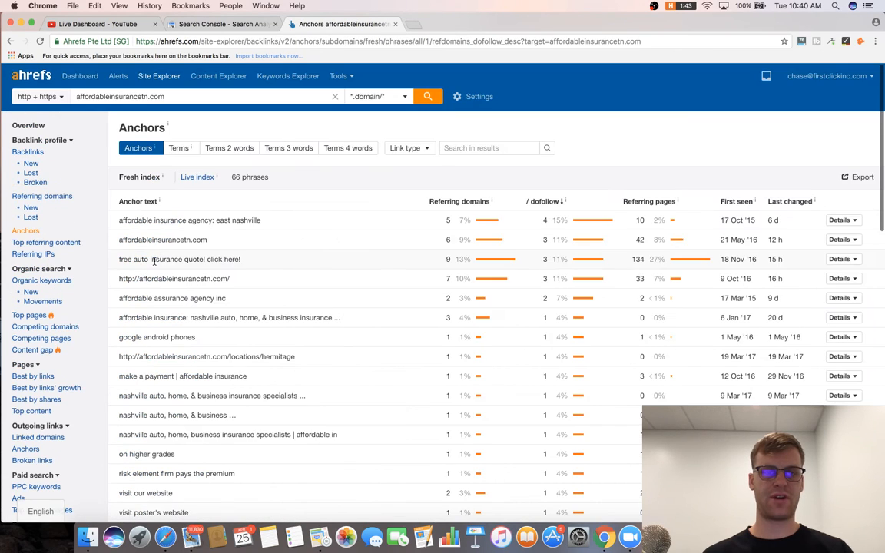
pyautogui.scroll(-2, 155, 257)
pyautogui.scroll(1, 156, 250)
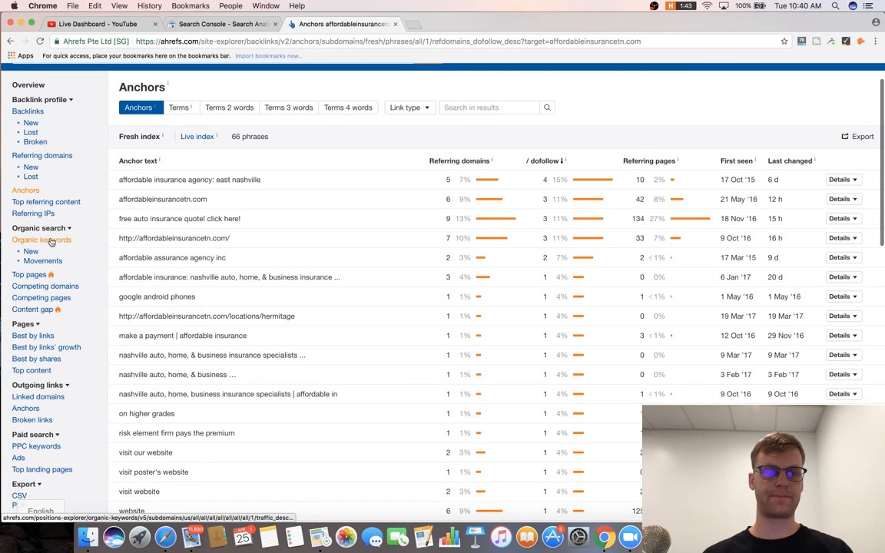
# In Organic keywords, expand the 'auto insurance nashville tn' SERP overview, where the site ranks sixth.
pyautogui.click(43, 240)
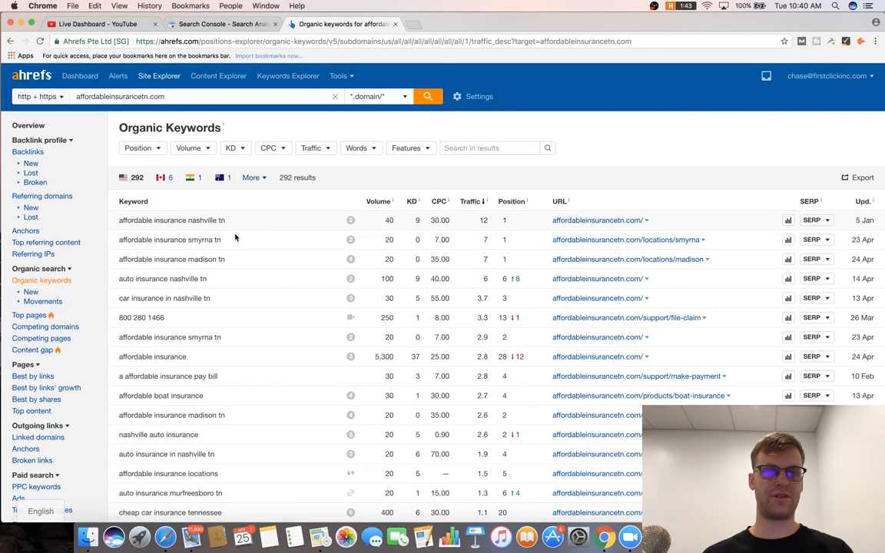
pyautogui.scroll(-5, 238, 231)
pyautogui.scroll(1, 349, 196)
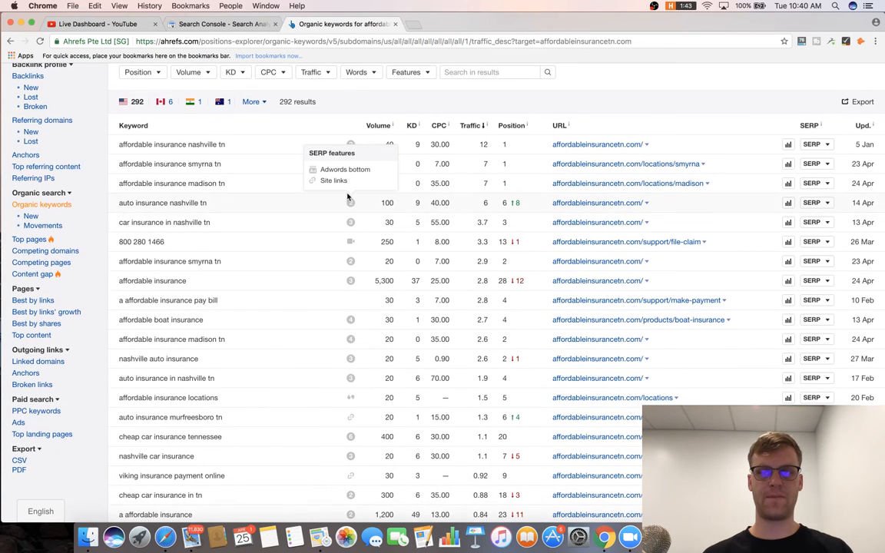
pyautogui.tripleClick(191, 208)
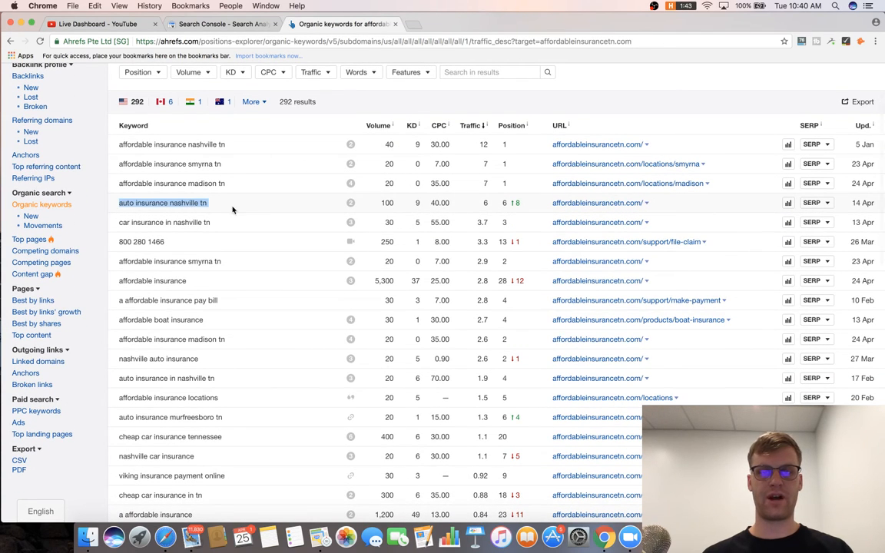
pyautogui.tripleClick(252, 203)
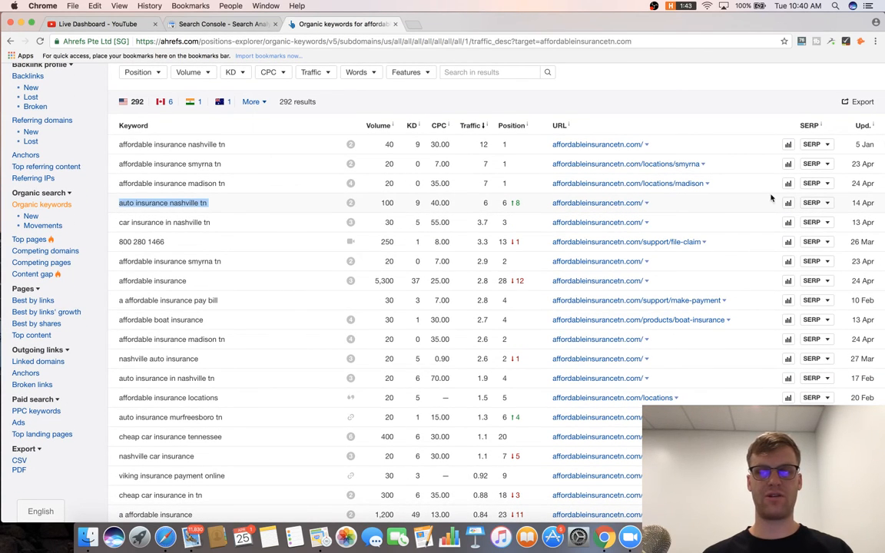
pyautogui.click(811, 202)
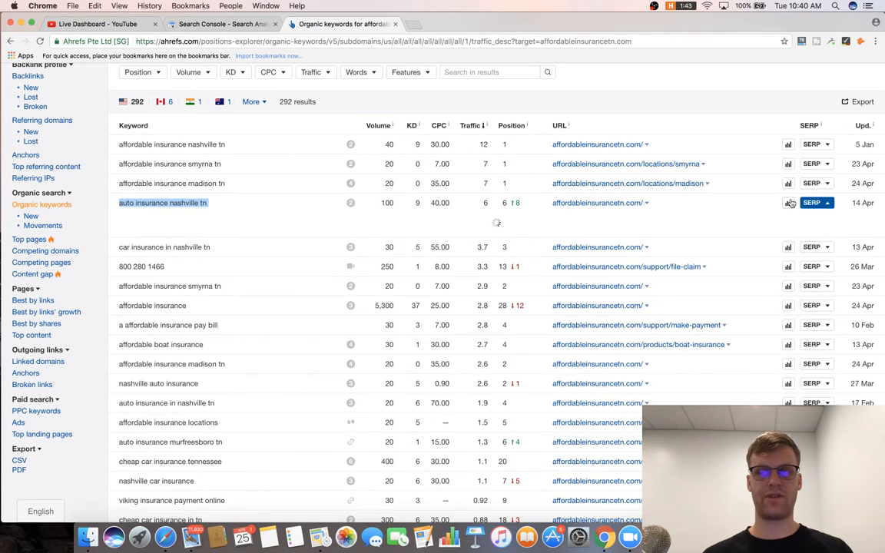
pyautogui.click(710, 210)
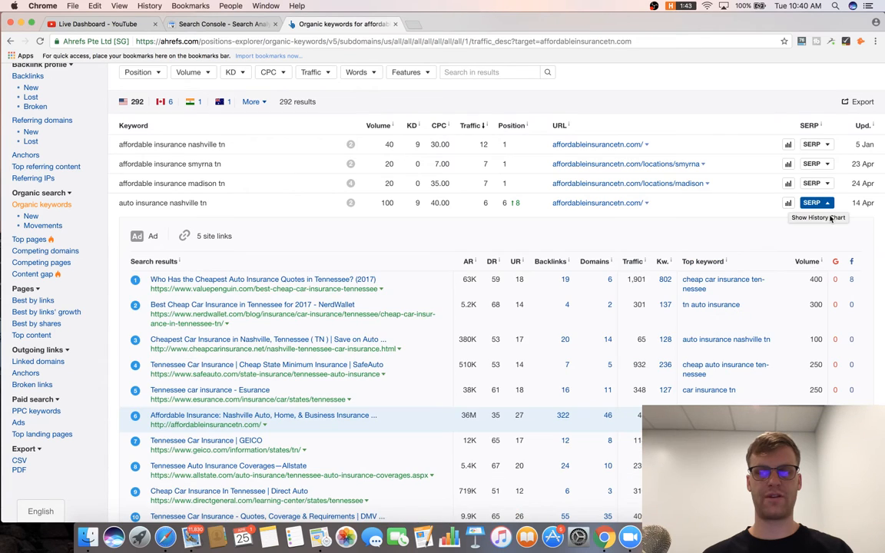
pyautogui.scroll(-2, 670, 331)
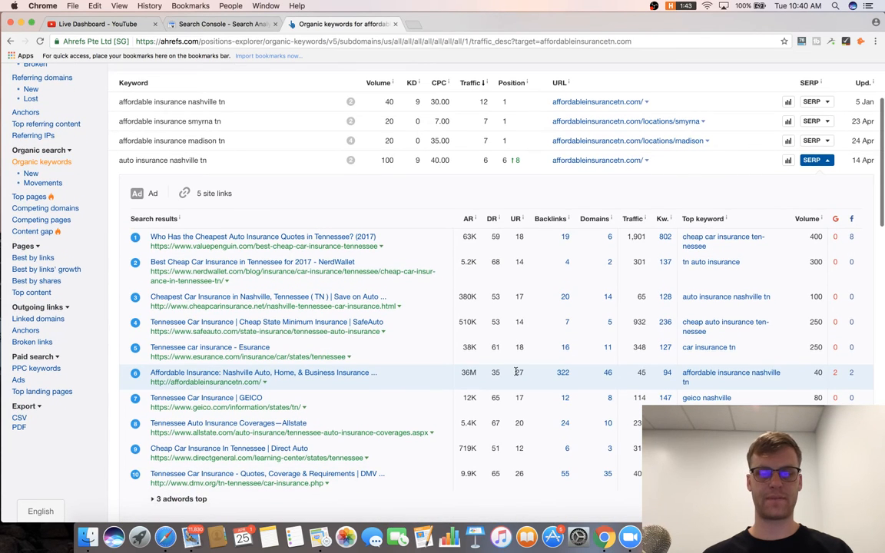
pyautogui.moveTo(476, 220)
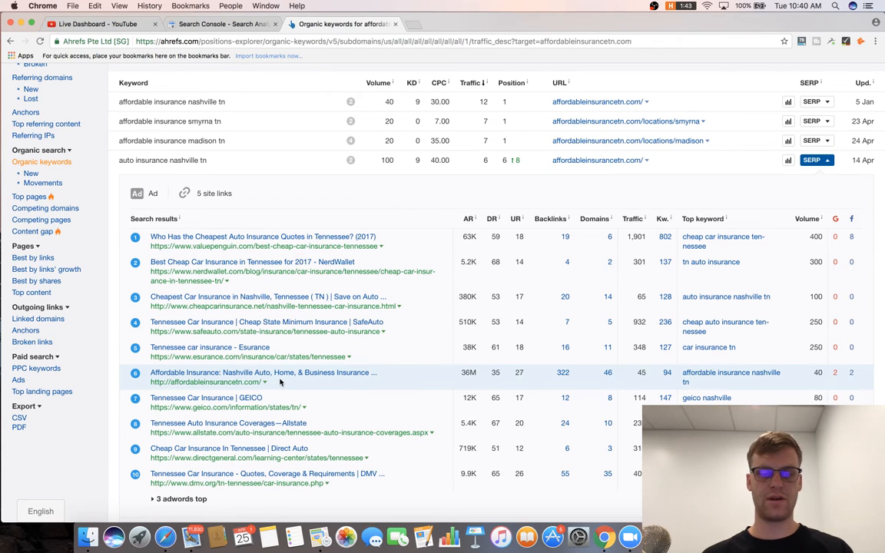
pyautogui.scroll(1, 280, 382)
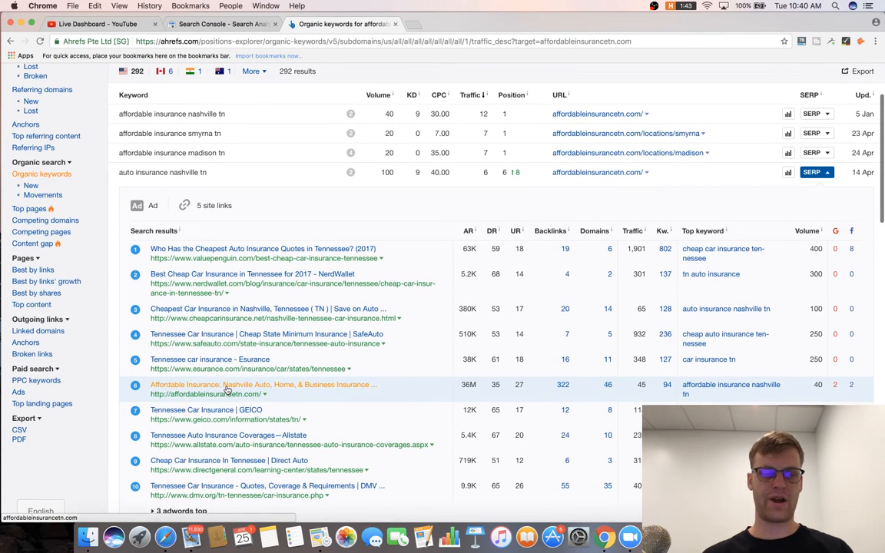
pyautogui.scroll(5, 227, 390)
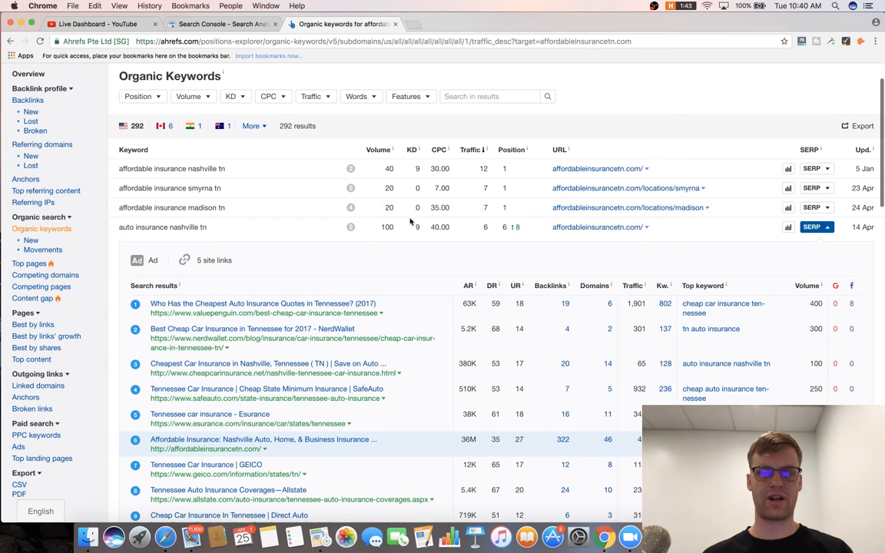
# Check the Positions history chart for 'auto insurance nashville tn' (position 6, up 8), then close it.
pyautogui.click(787, 227)
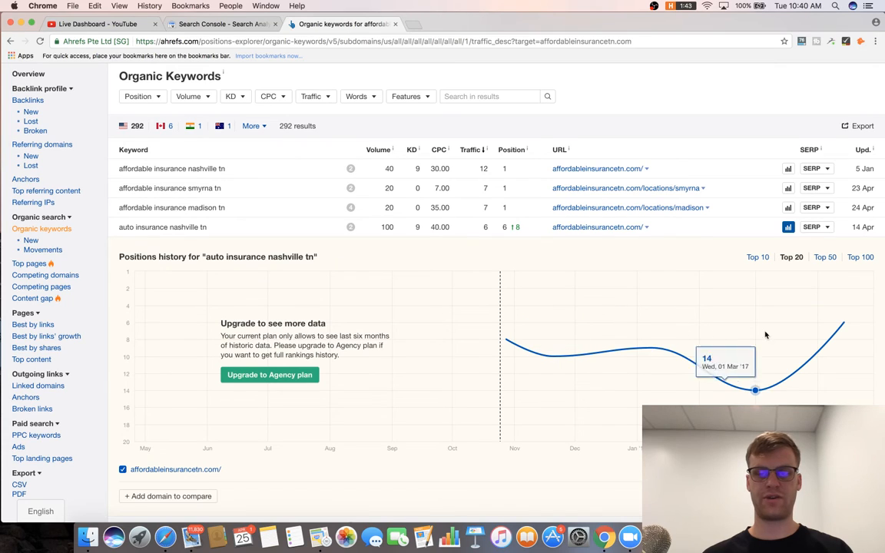
pyautogui.scroll(-5, 478, 341)
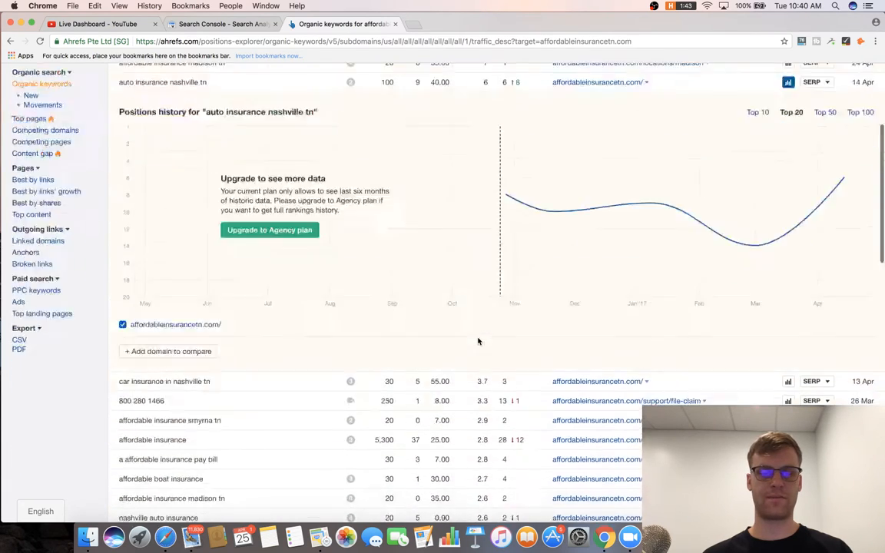
pyautogui.scroll(6, 478, 340)
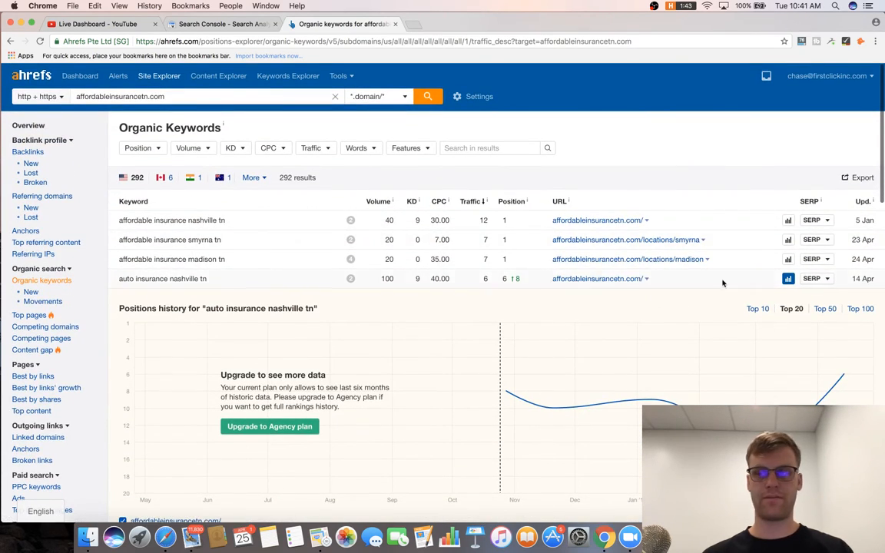
pyautogui.click(788, 280)
pyautogui.scroll(-3, 504, 257)
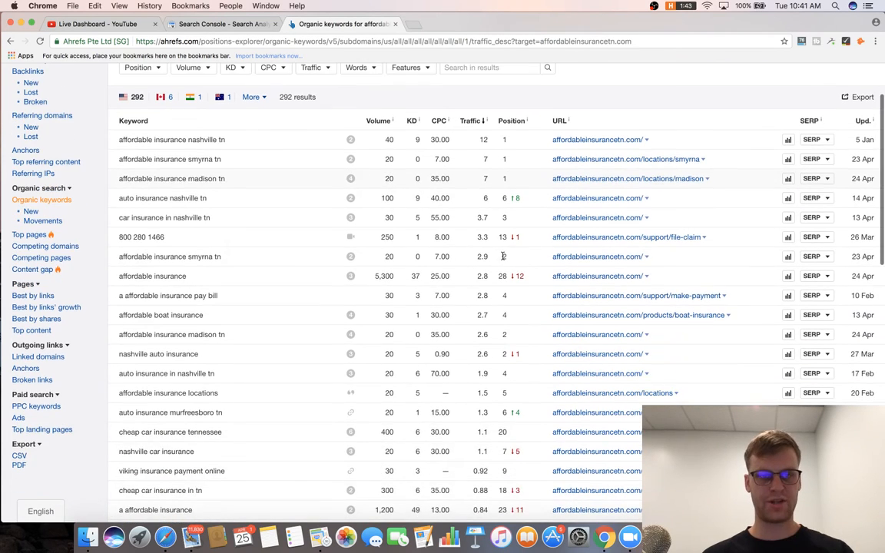
pyautogui.scroll(-1, 504, 257)
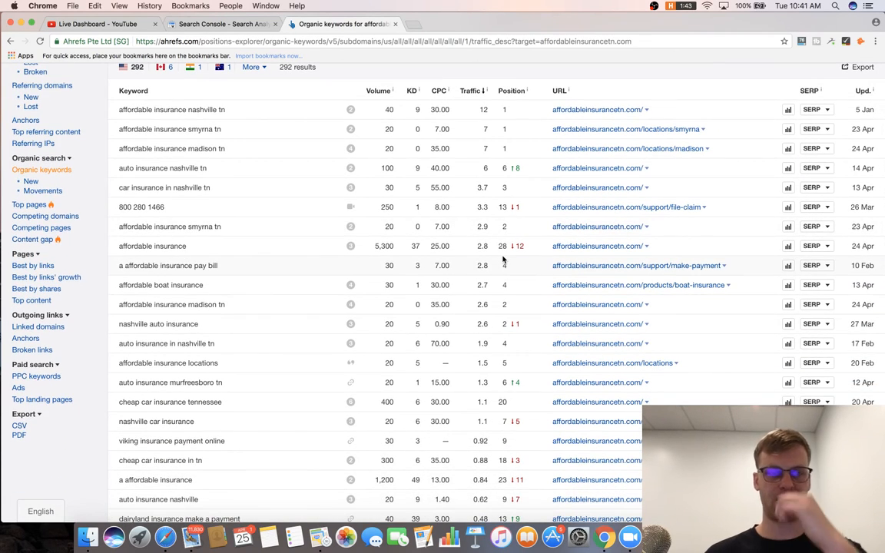
pyautogui.scroll(1, 503, 261)
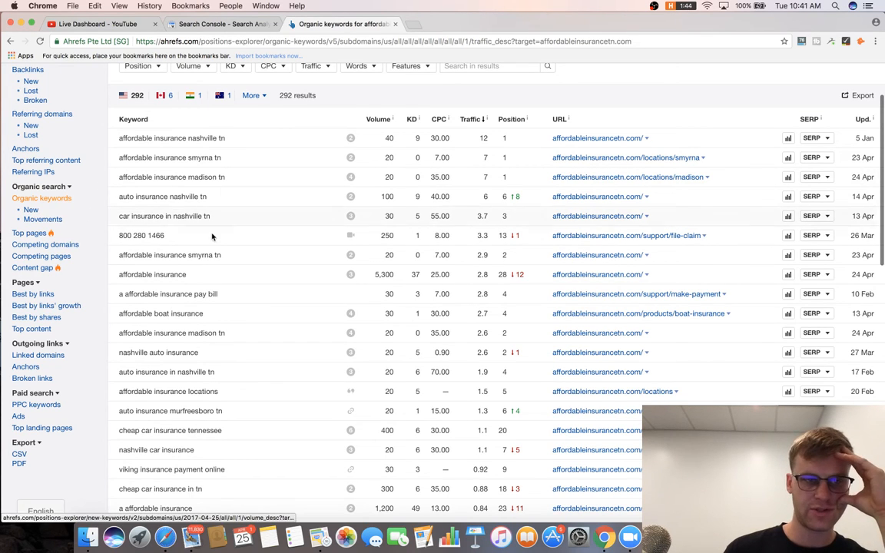
pyautogui.scroll(1, 341, 266)
pyautogui.scroll(2, 341, 265)
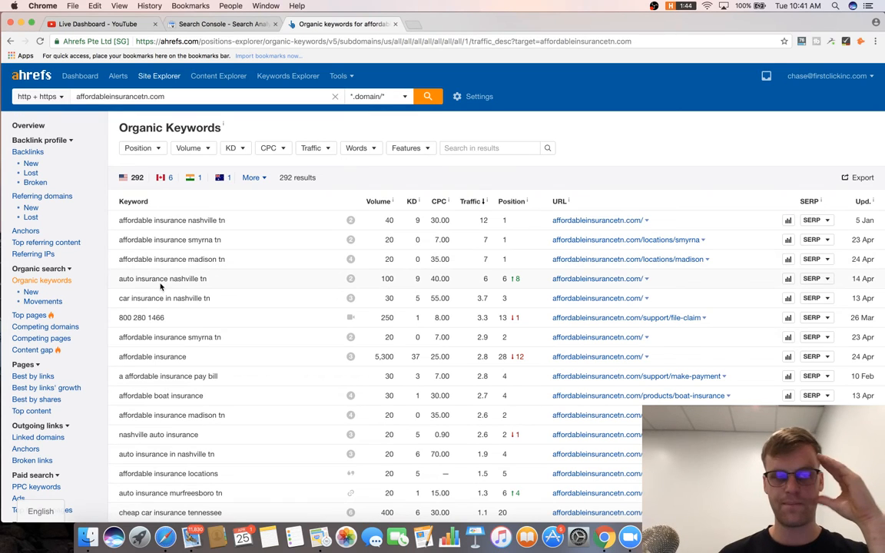
# Review the Competing domains report for affordableinsurancetn.com.
pyautogui.click(42, 327)
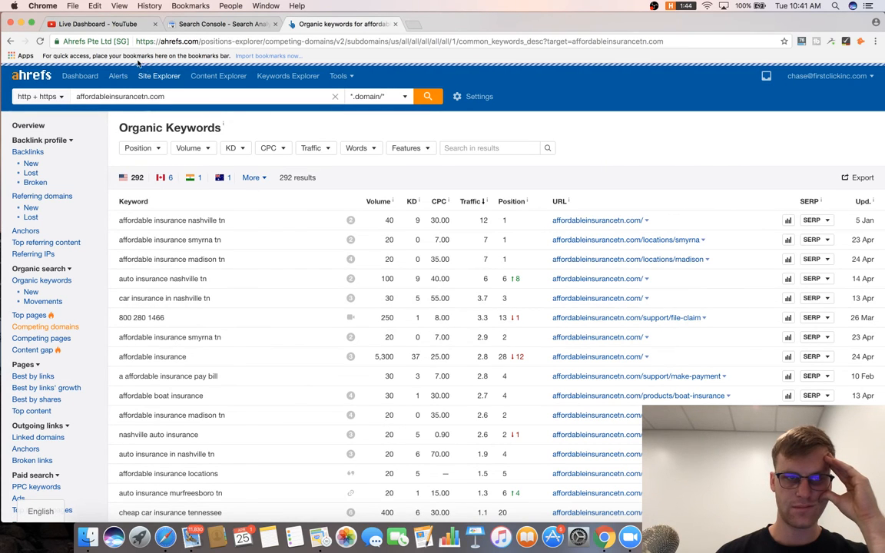
pyautogui.click(115, 24)
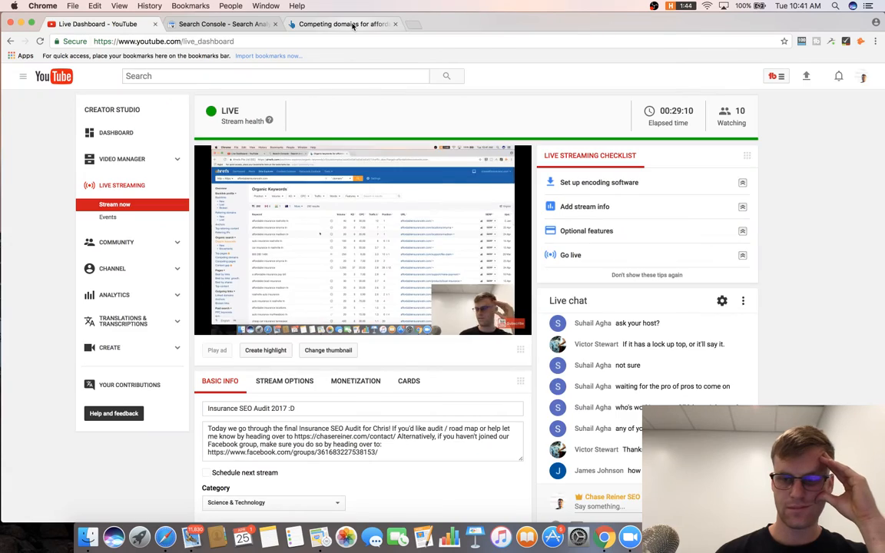
pyautogui.press('super+3')
pyautogui.scroll(-5, 344, 271)
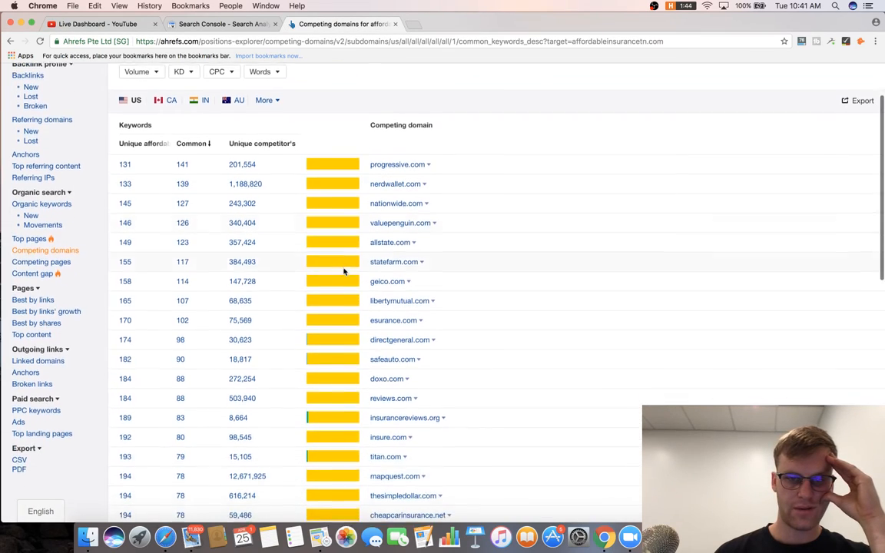
pyautogui.scroll(-13, 343, 271)
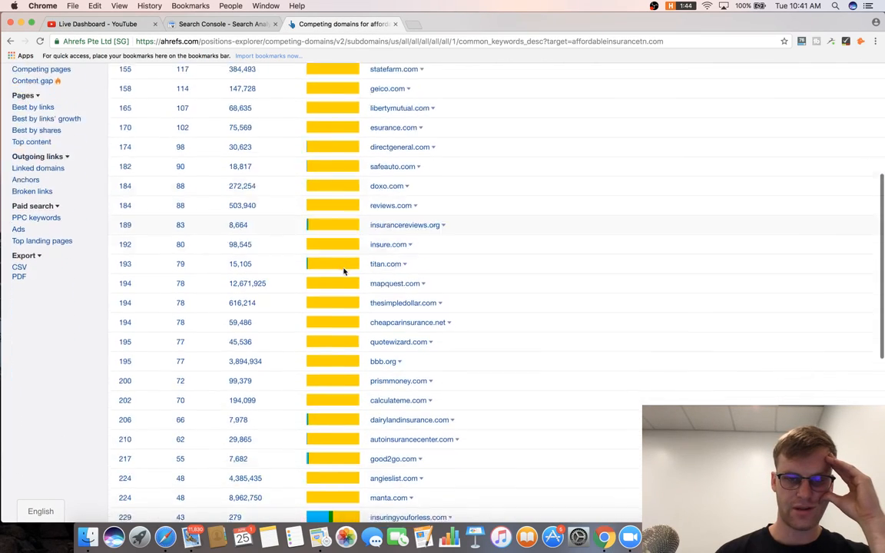
pyautogui.scroll(10, 344, 270)
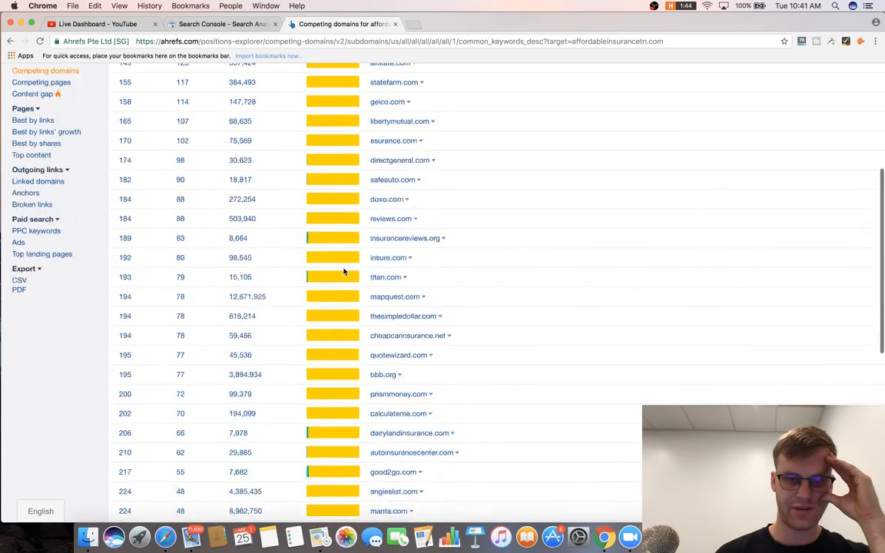
pyautogui.scroll(-6, 343, 271)
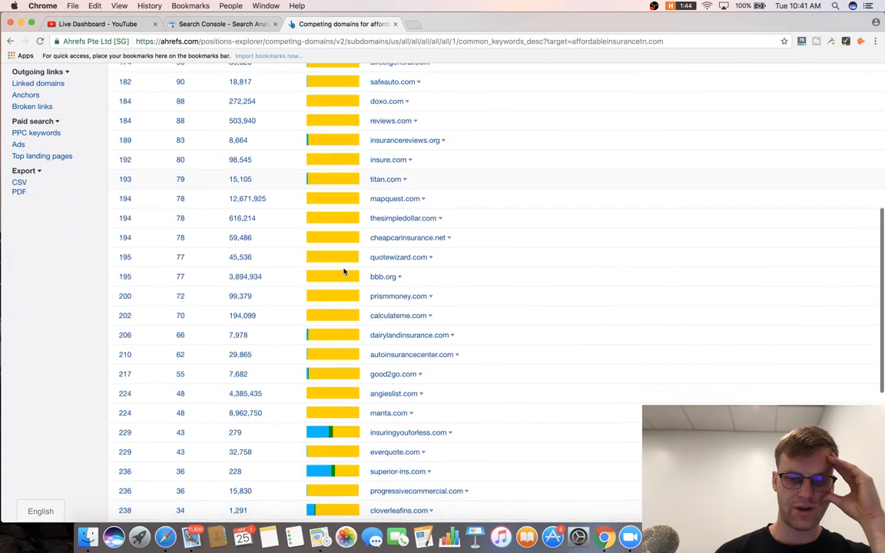
pyautogui.scroll(15, 343, 271)
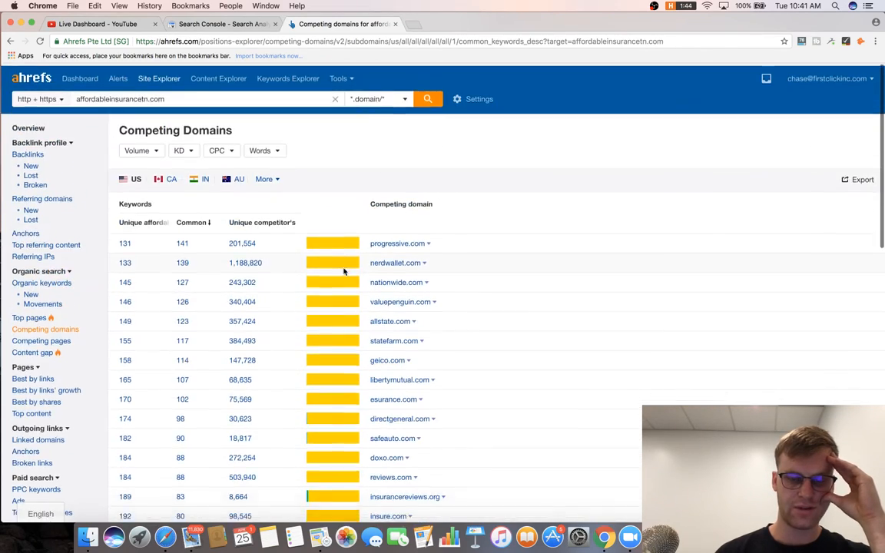
# Try the keyword difficulty, volume and Words filters, closing them without applying.
pyautogui.click(187, 149)
pyautogui.click(139, 149)
pyautogui.click(265, 149)
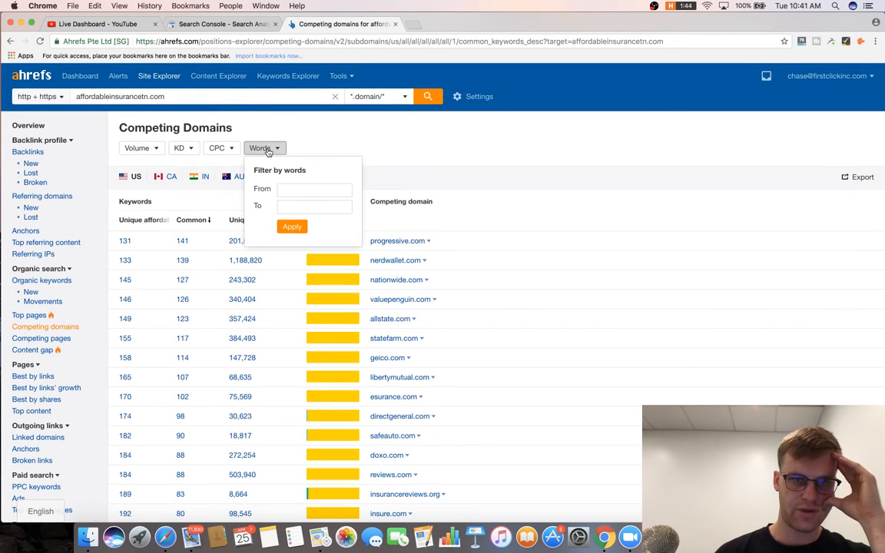
pyautogui.click(345, 188)
pyautogui.click(387, 140)
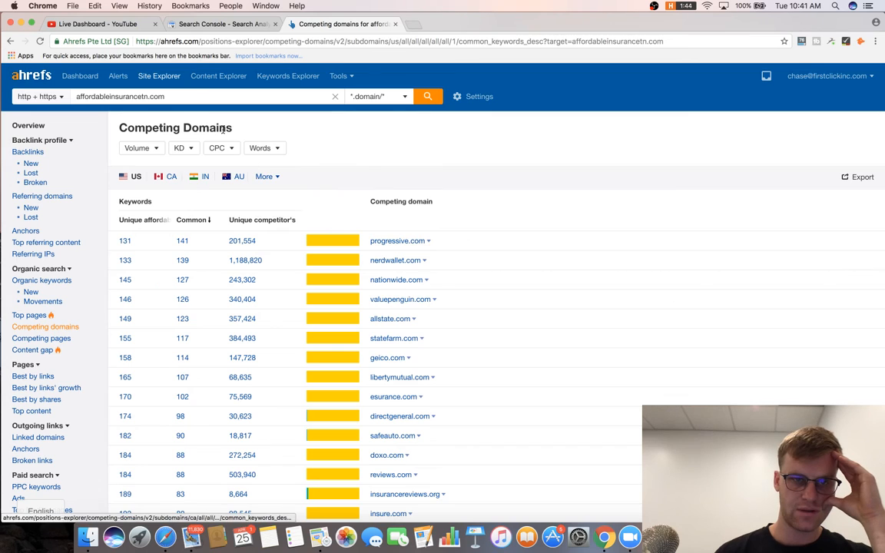
pyautogui.click(265, 149)
pyautogui.click(292, 188)
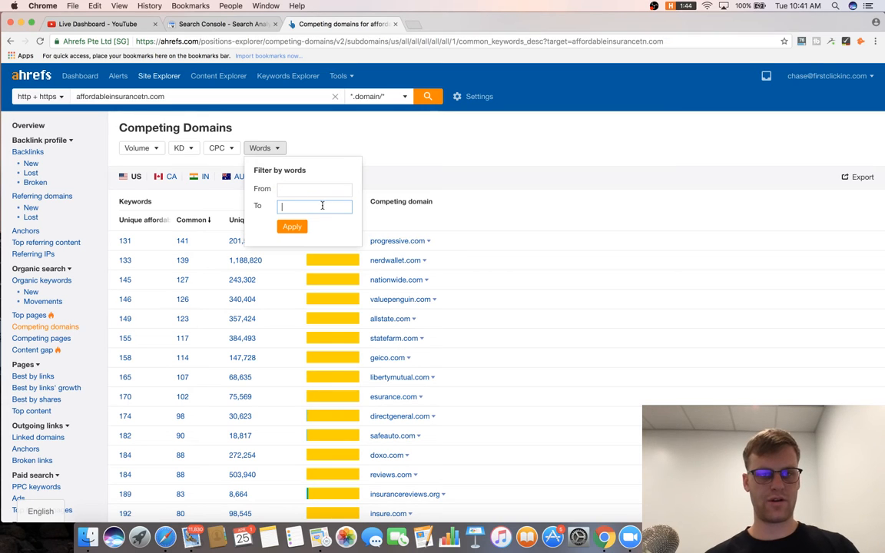
pyautogui.click(292, 128)
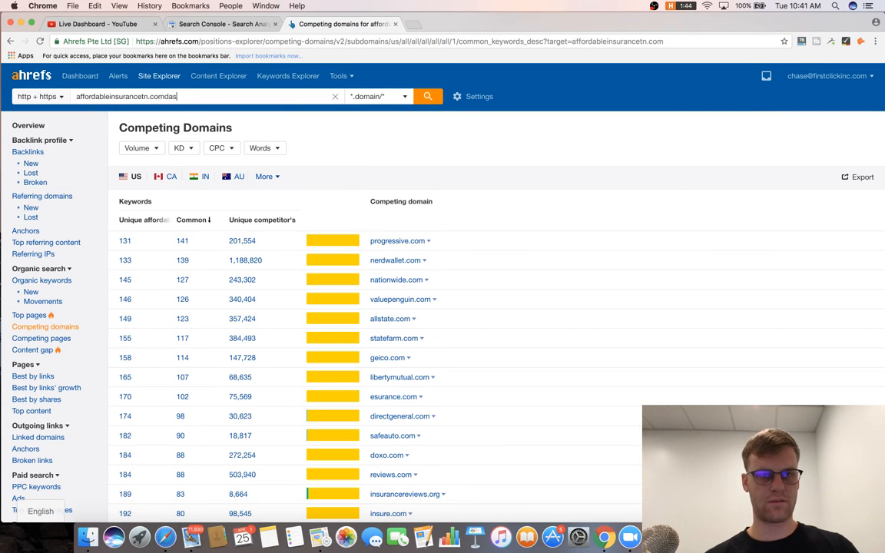
pyautogui.click(286, 97)
pyautogui.click(278, 147)
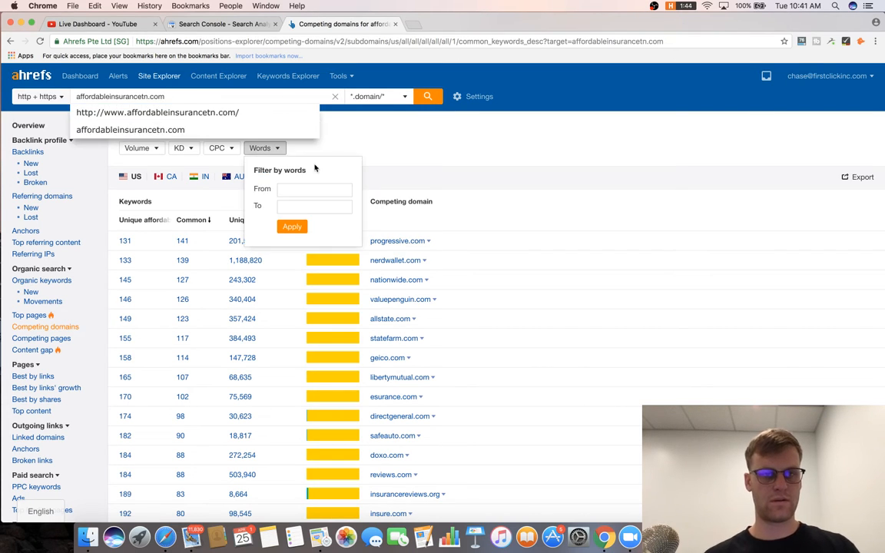
pyautogui.click(320, 182)
pyautogui.click(276, 149)
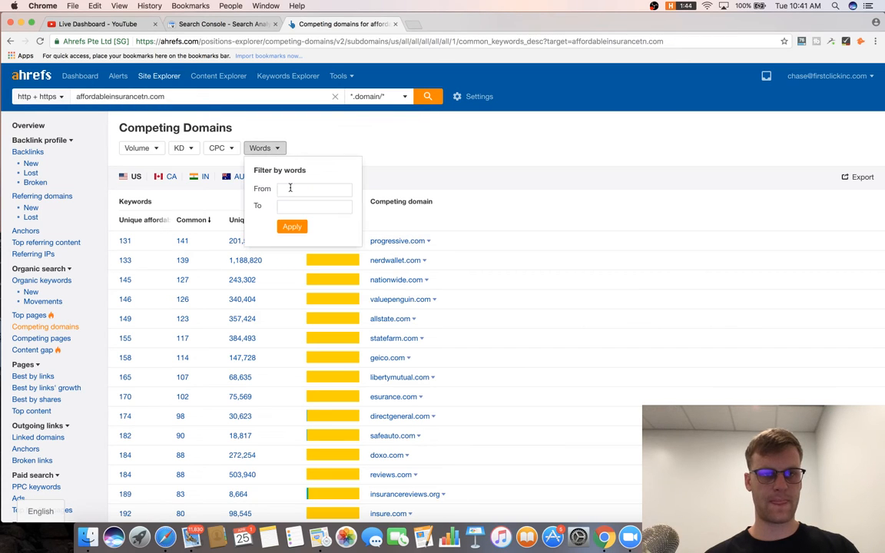
pyautogui.click(472, 162)
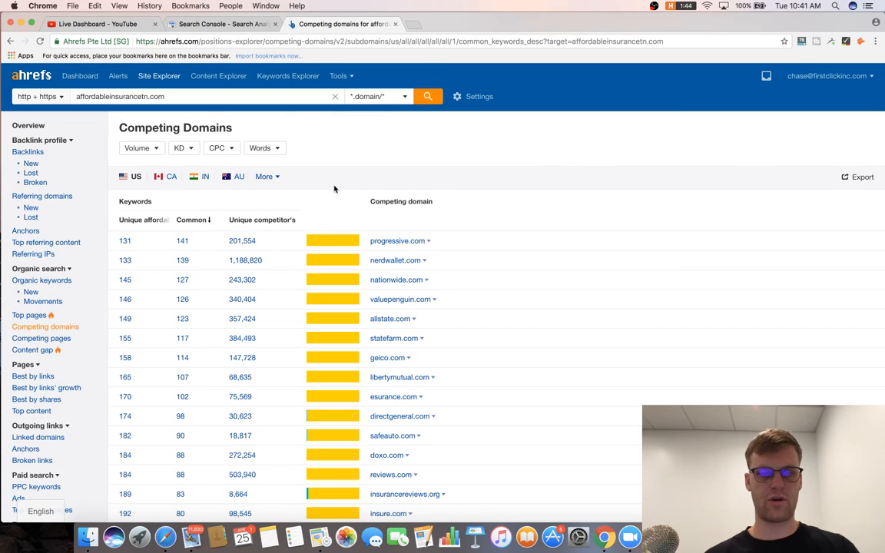
# Look over Competing pages, bring up the Content Gap form, and start a blank tab.
pyautogui.scroll(-2, 335, 188)
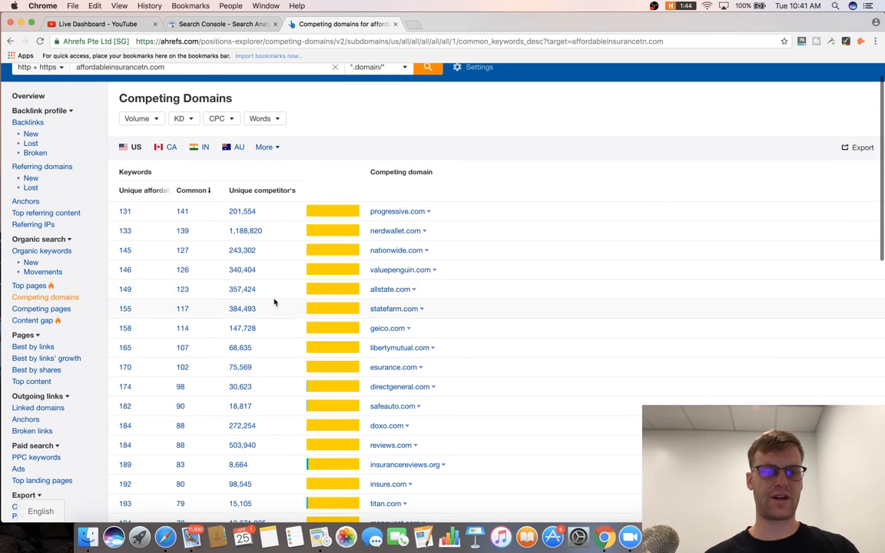
pyautogui.click(58, 309)
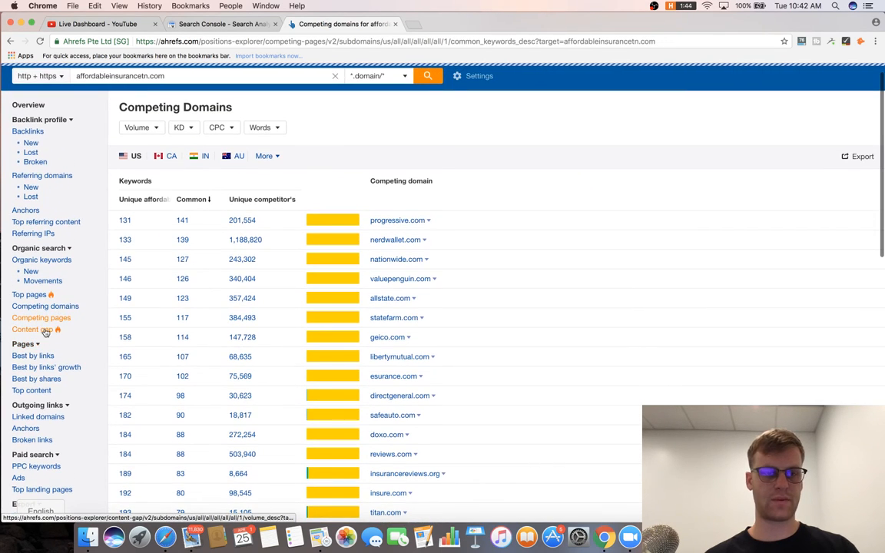
pyautogui.click(35, 329)
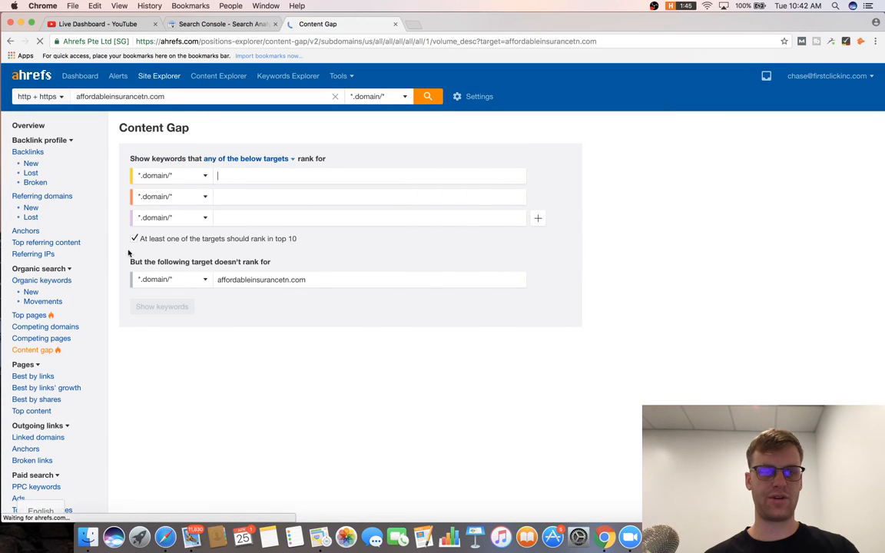
pyautogui.click(417, 25)
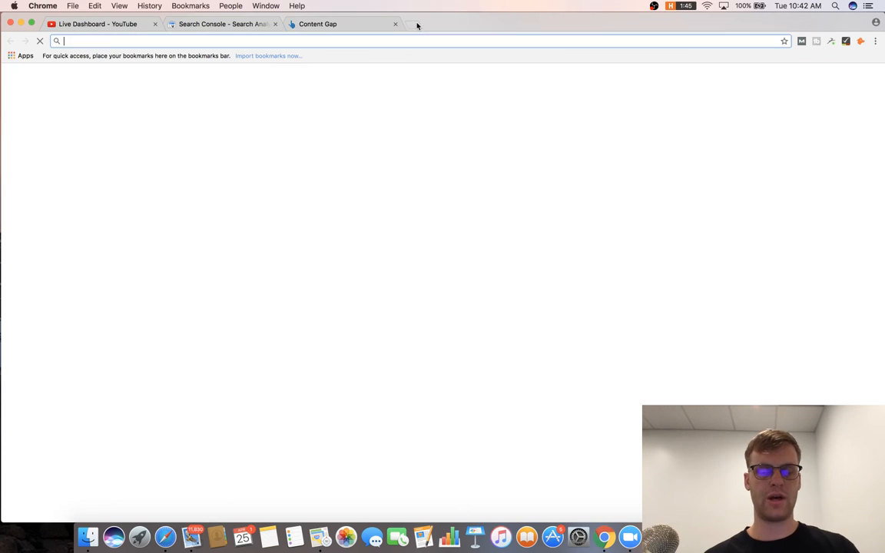
# On whitespark.ca, open the auto insurance Nashville citation sources in Local Citation Finder.
pyautogui.write('whitespark.ca')
pyautogui.press('Return')
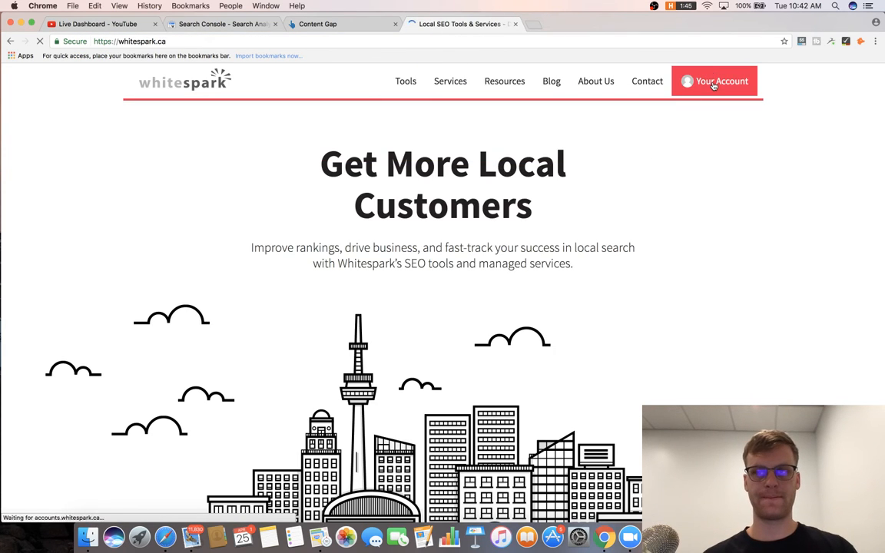
pyautogui.click(335, 494)
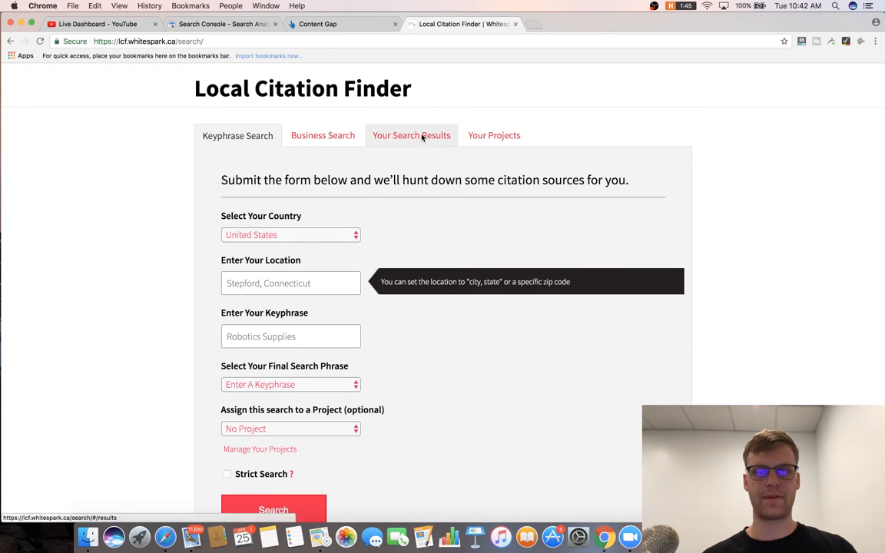
pyautogui.click(425, 136)
pyautogui.scroll(-1, 561, 358)
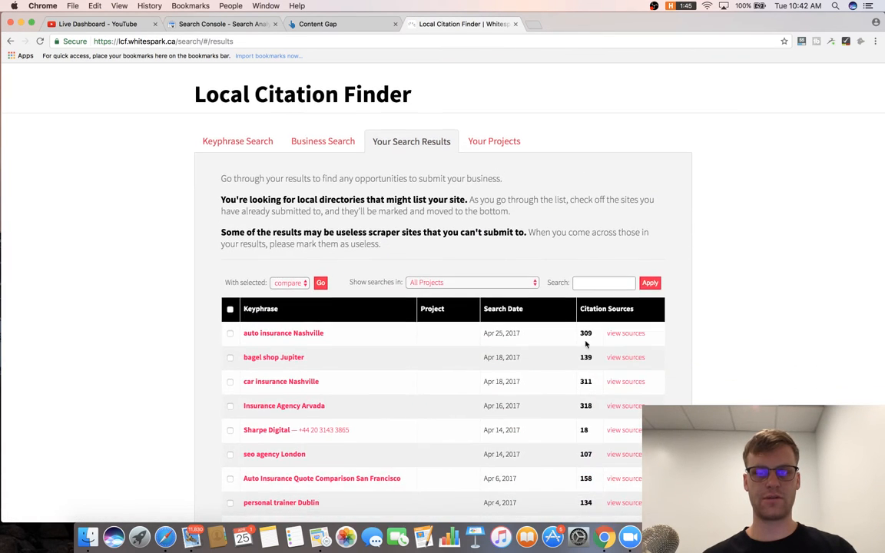
pyautogui.click(615, 339)
pyautogui.scroll(-1, 492, 274)
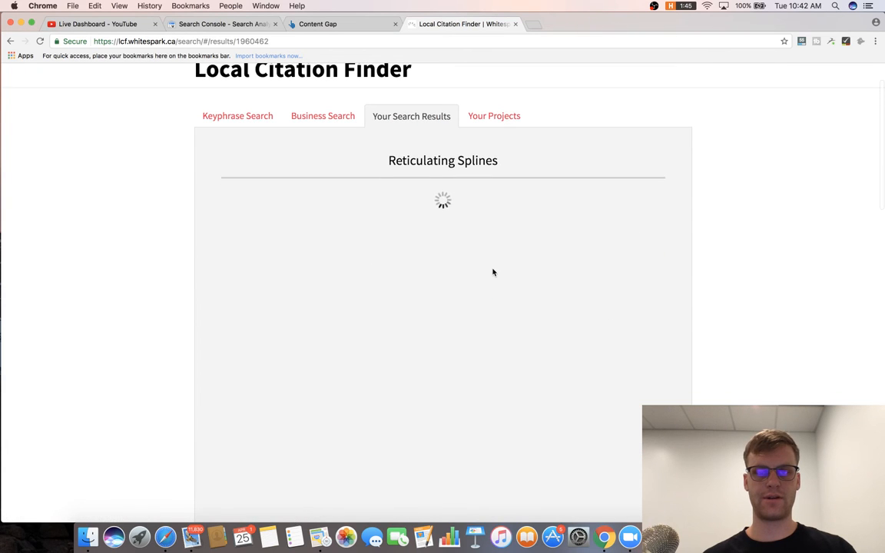
pyautogui.scroll(-2, 429, 288)
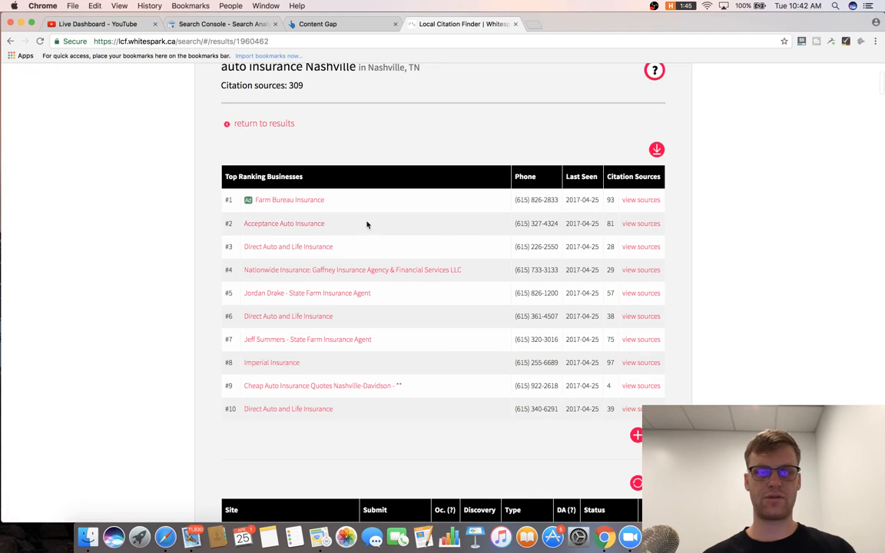
# Open the Acceptance, Direct Auto, Nationwide, State Farm and Imperial competitor sites in new tabs.
pyautogui.rightClick(309, 225)
pyautogui.click(347, 230)
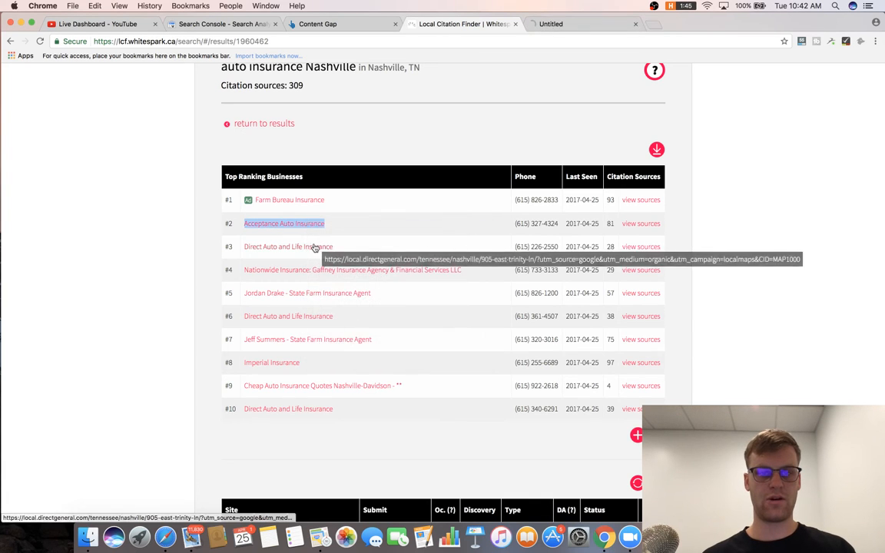
pyautogui.rightClick(315, 247)
pyautogui.click(331, 250)
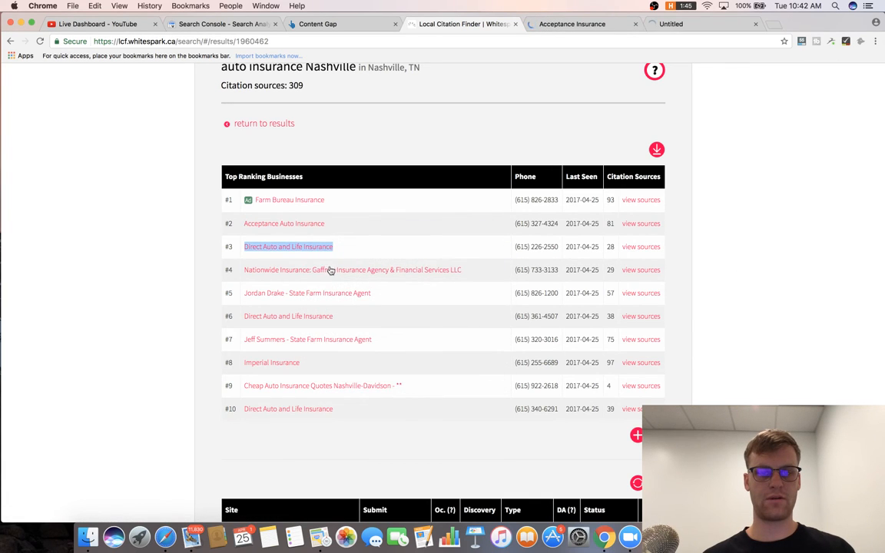
pyautogui.rightClick(330, 271)
pyautogui.click(339, 273)
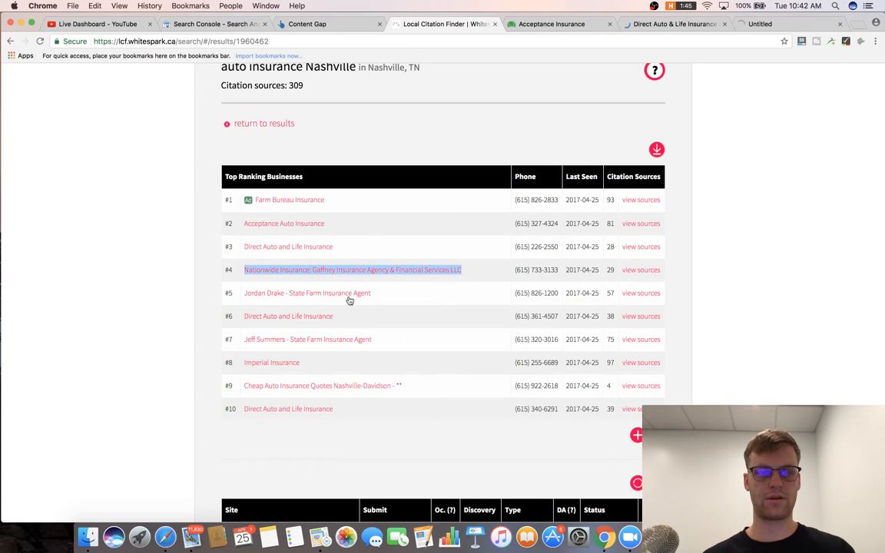
pyautogui.rightClick(316, 293)
pyautogui.click(350, 297)
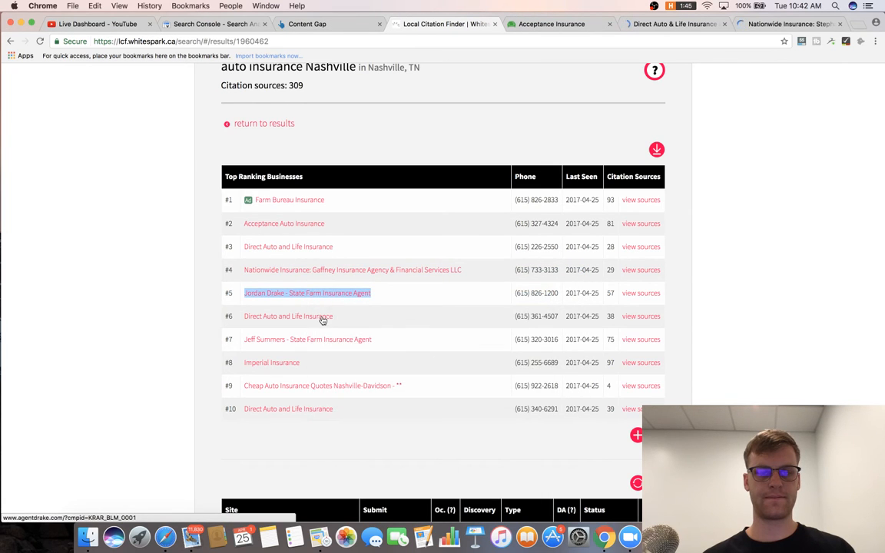
pyautogui.rightClick(323, 316)
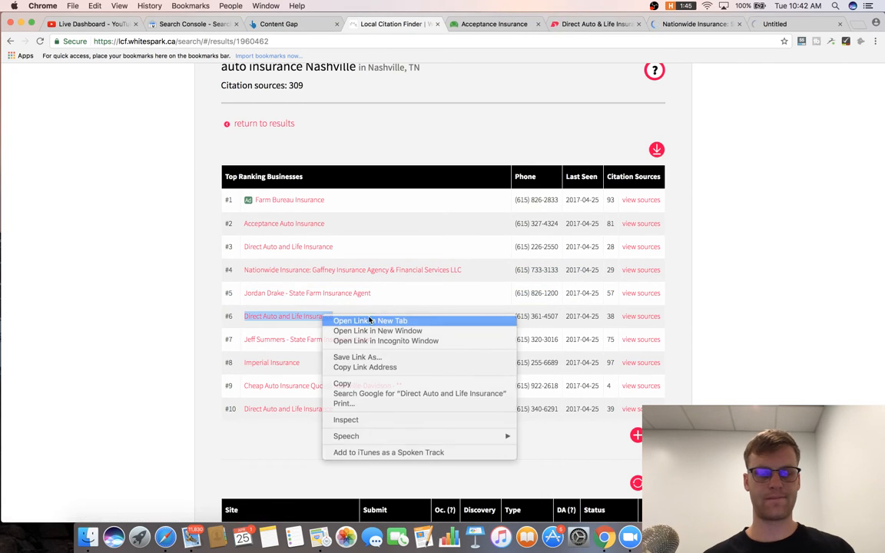
pyautogui.click(340, 321)
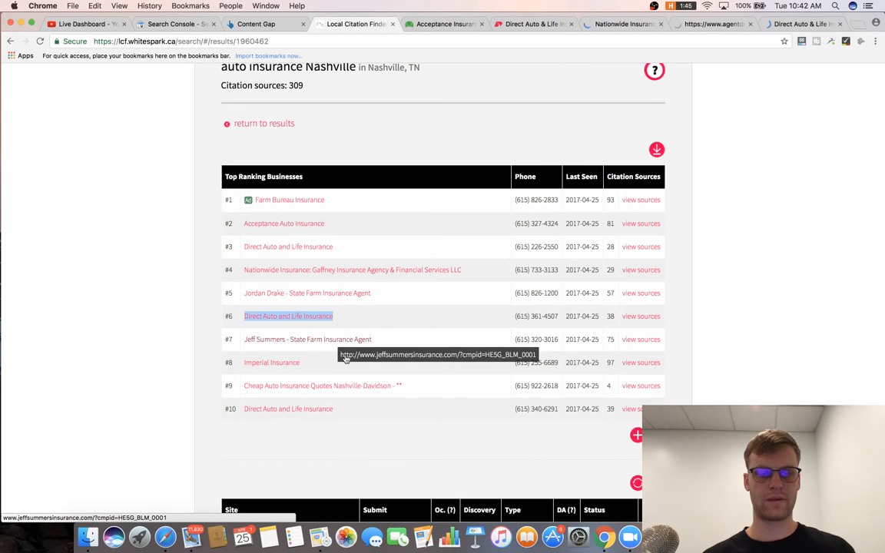
pyautogui.rightClick(286, 362)
pyautogui.click(338, 364)
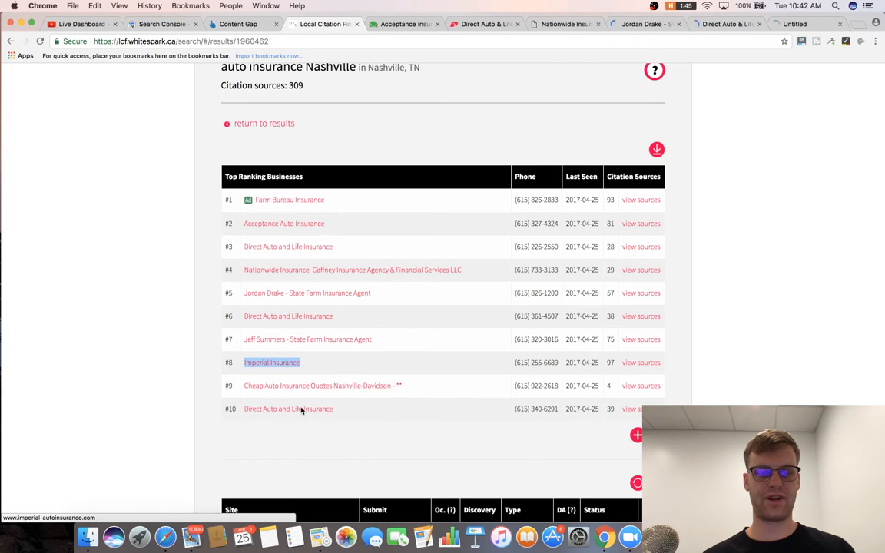
pyautogui.rightClick(301, 411)
pyautogui.click(336, 381)
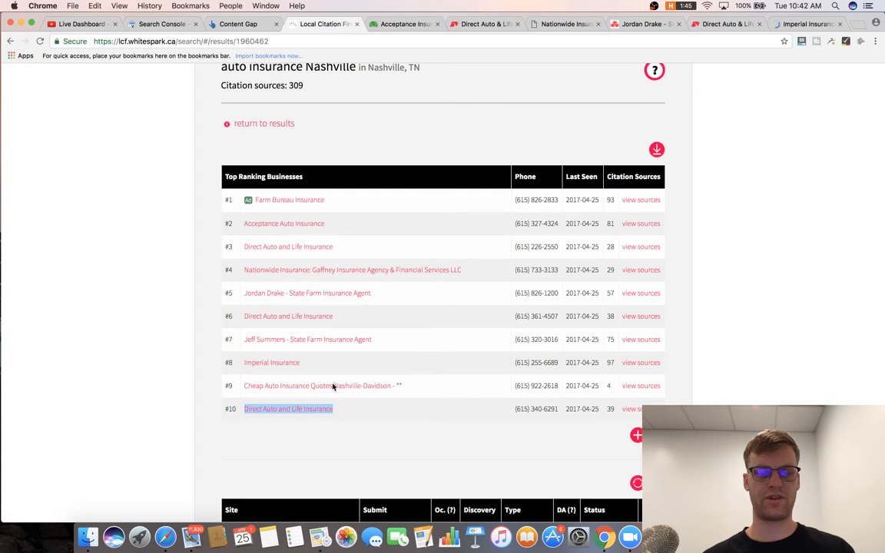
pyautogui.rightClick(333, 386)
# Open the #9 listing in a new tab and copy the acceptanceinsurance.com address.
pyautogui.click(343, 379)
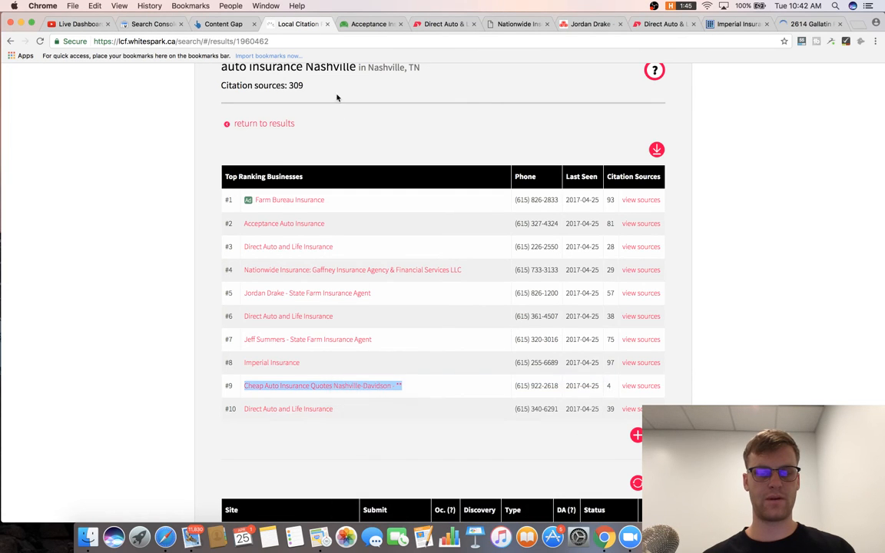
pyautogui.click(321, 27)
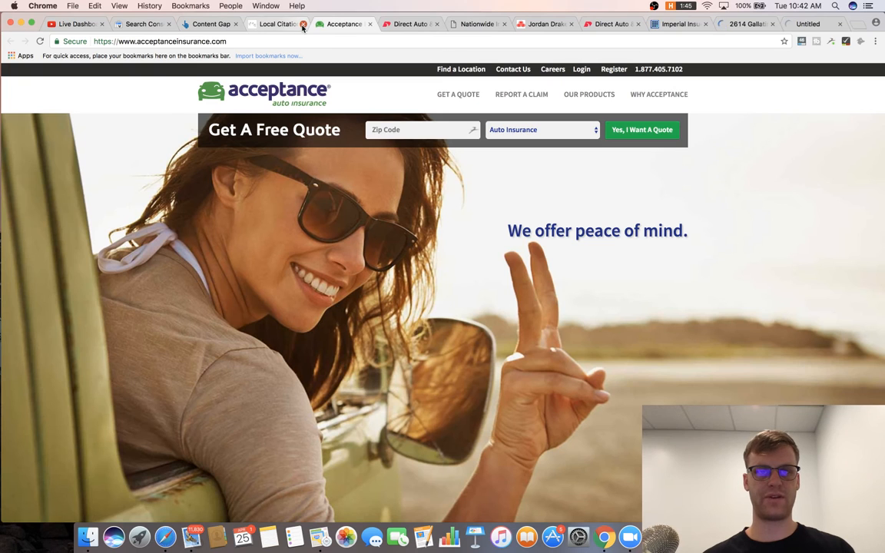
pyautogui.click(290, 41)
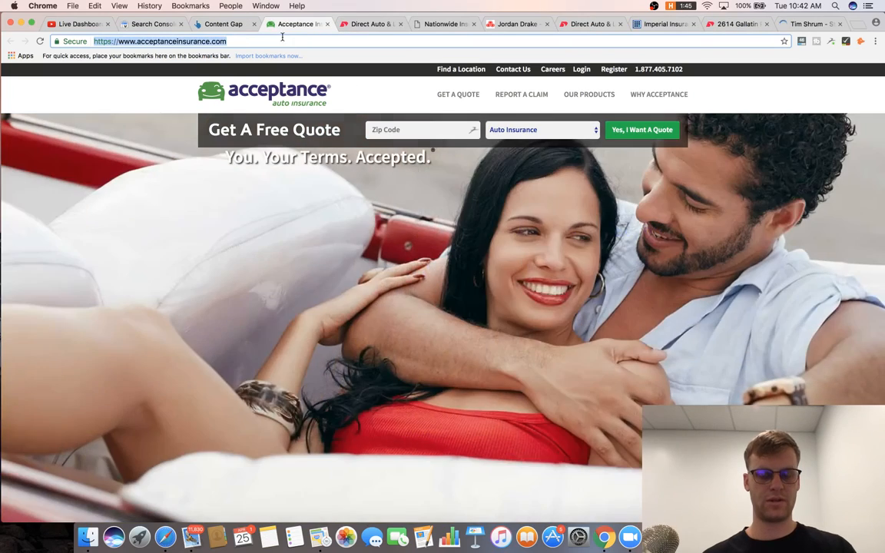
pyautogui.click(222, 24)
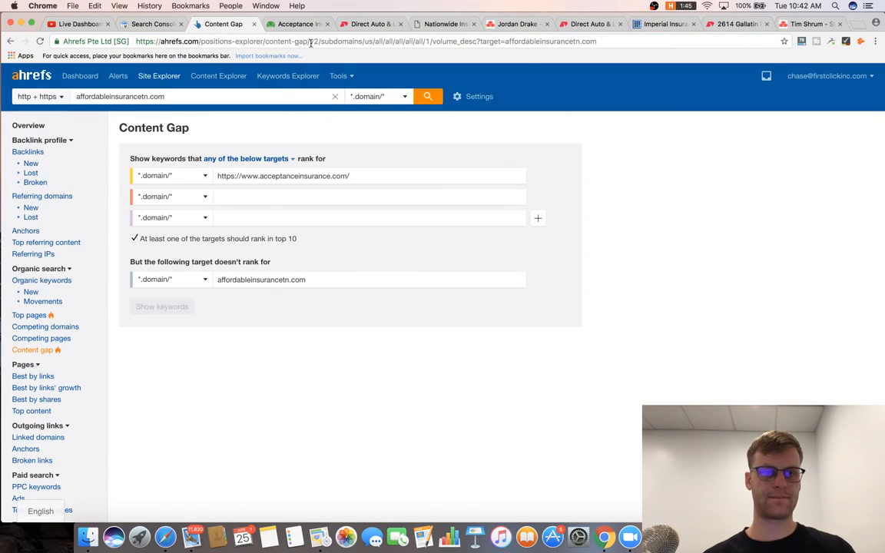
pyautogui.click(310, 25)
# Close the Direct Auto, Acceptance Insurance, Nationwide and State Farm tabs.
pyautogui.click(363, 25)
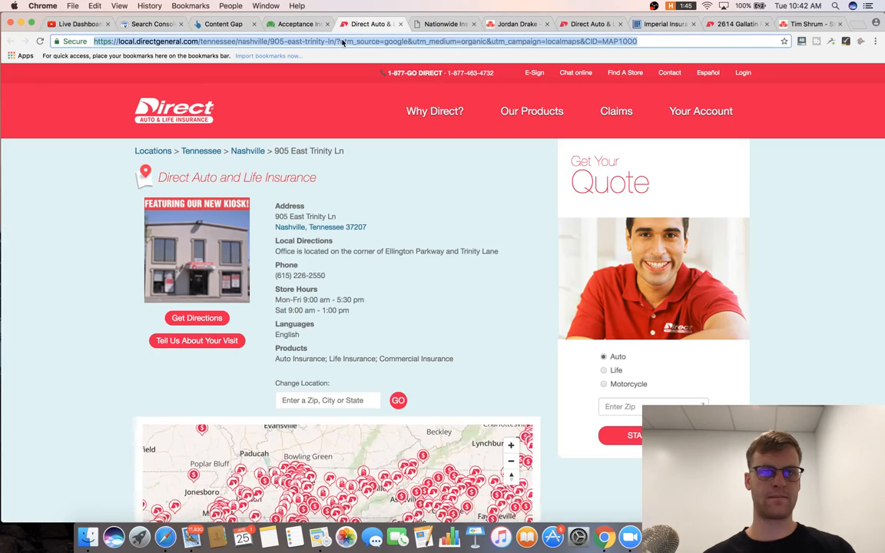
pyautogui.click(400, 24)
pyautogui.click(327, 24)
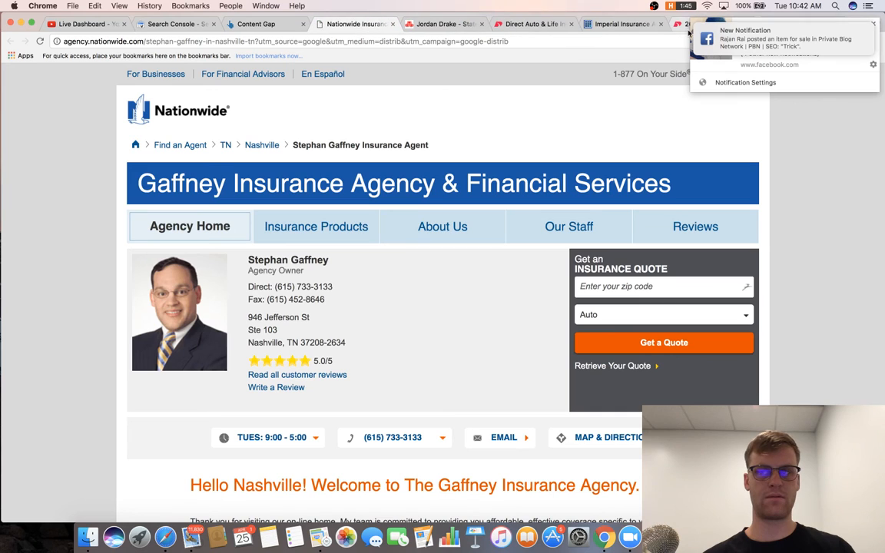
pyautogui.click(874, 24)
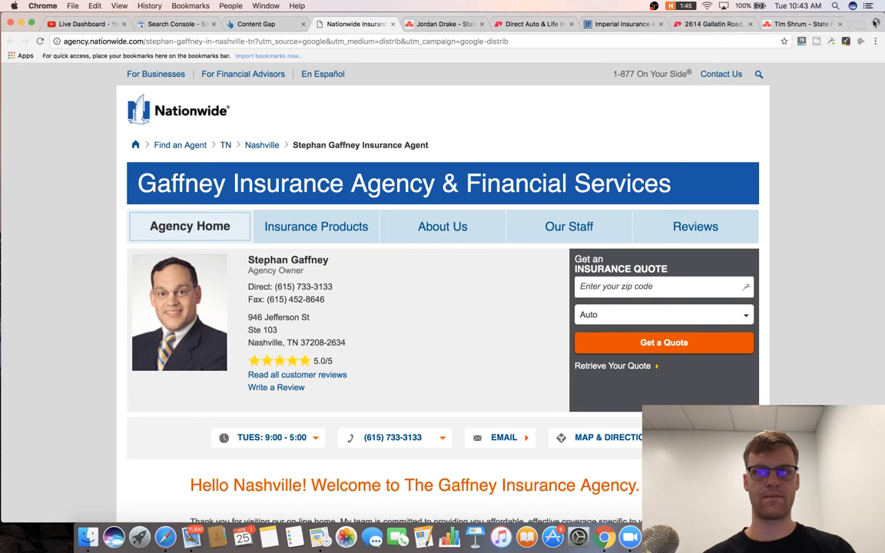
pyautogui.click(393, 24)
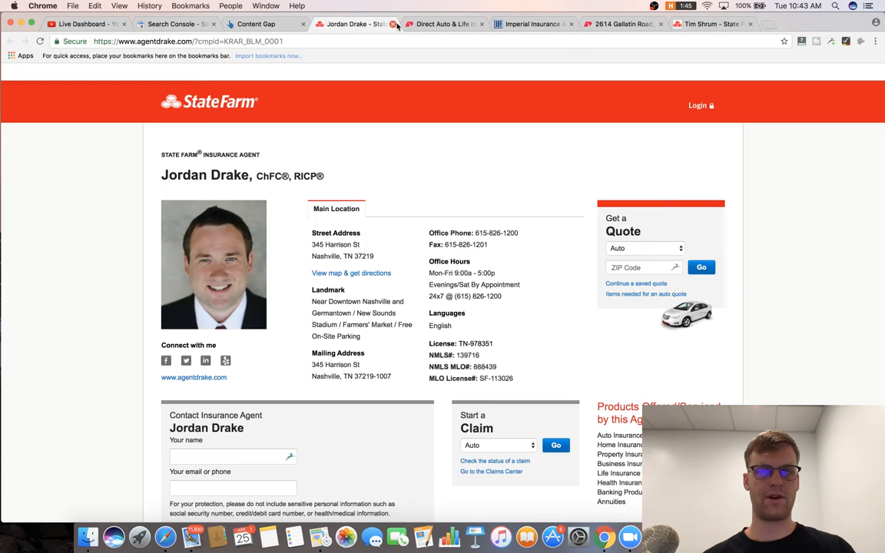
pyautogui.click(393, 24)
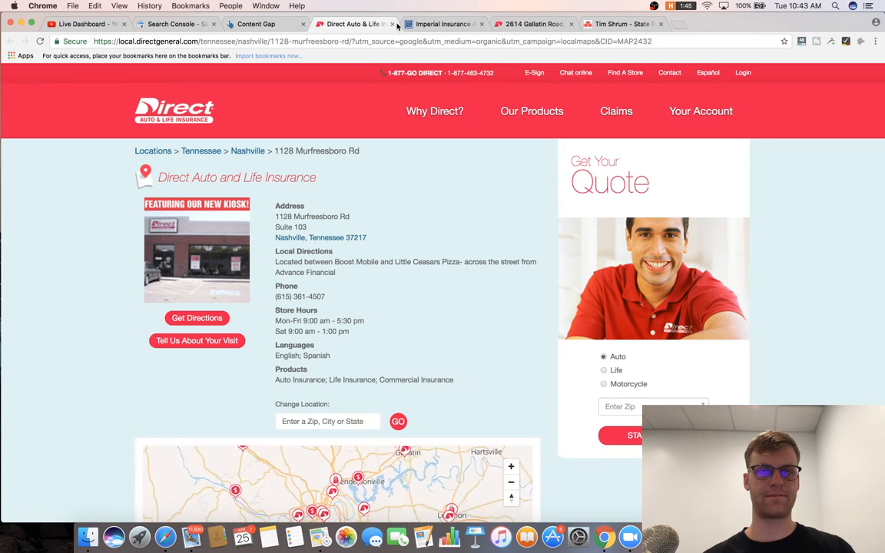
pyautogui.click(393, 24)
# Enter imperial-autoinsurance.com as the second Content Gap target.
pyautogui.click(372, 44)
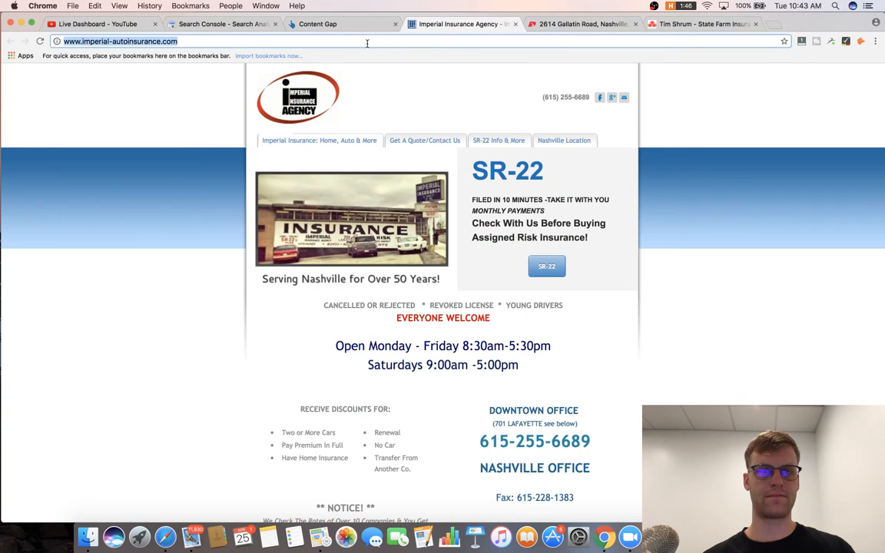
pyautogui.click(331, 24)
pyautogui.click(272, 193)
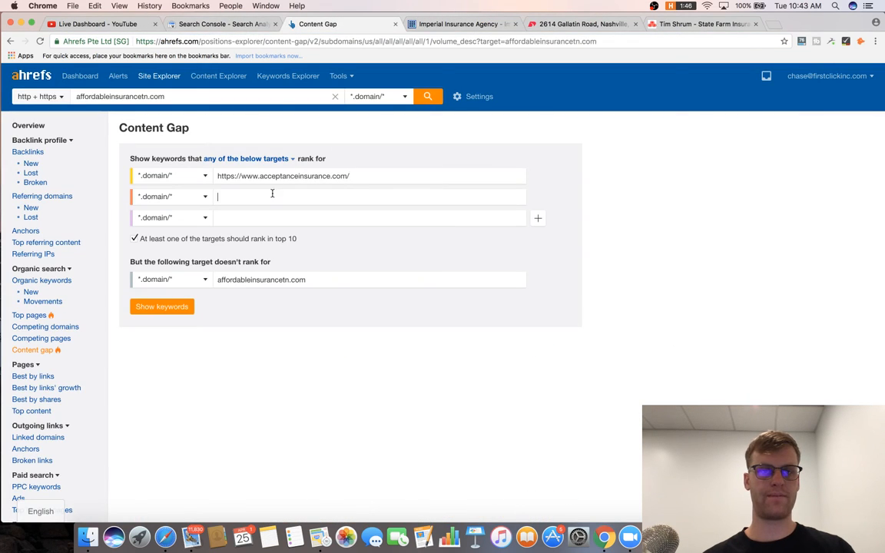
# Close the remaining competitor tabs and open a blank tab.
pyautogui.click(465, 24)
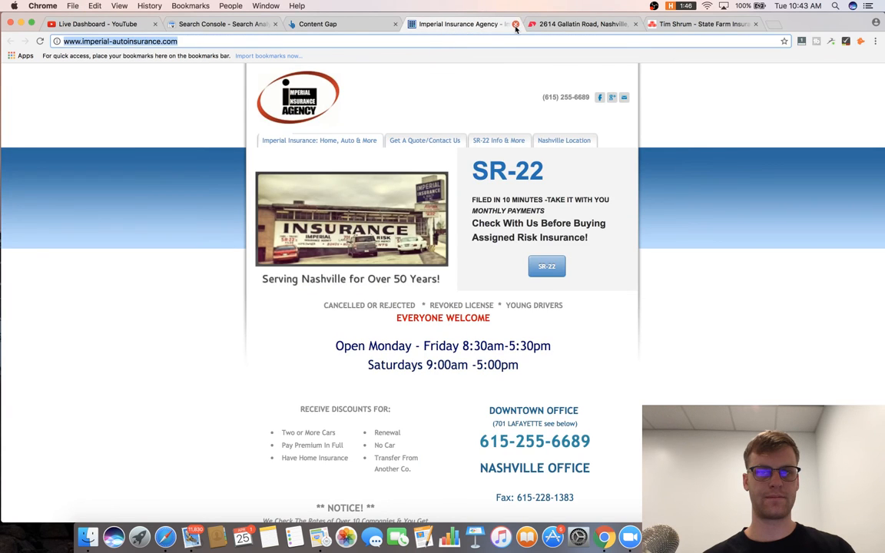
pyautogui.click(516, 25)
pyautogui.click(515, 25)
pyautogui.click(516, 24)
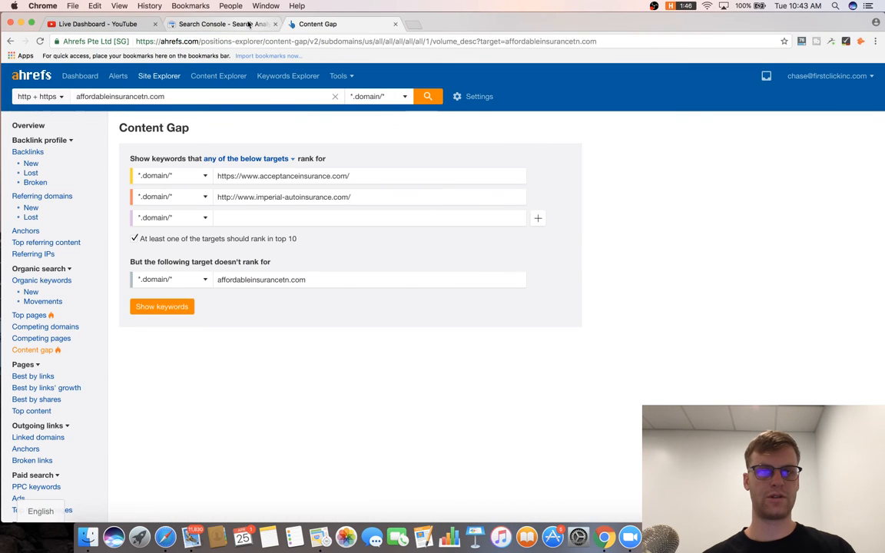
pyautogui.click(249, 24)
pyautogui.click(308, 24)
pyautogui.click(414, 24)
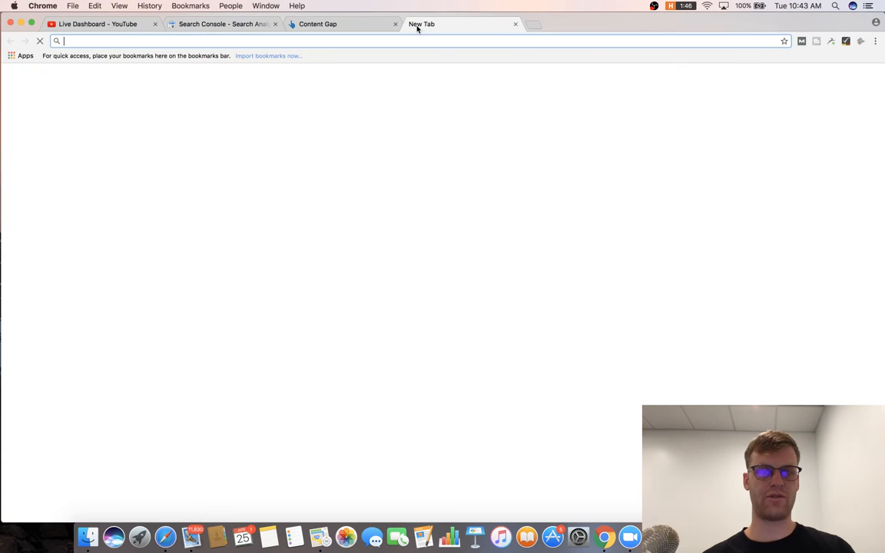
# Search Google for 'nashville auto insurance' and scan the first page for competitors.
pyautogui.write('nash')
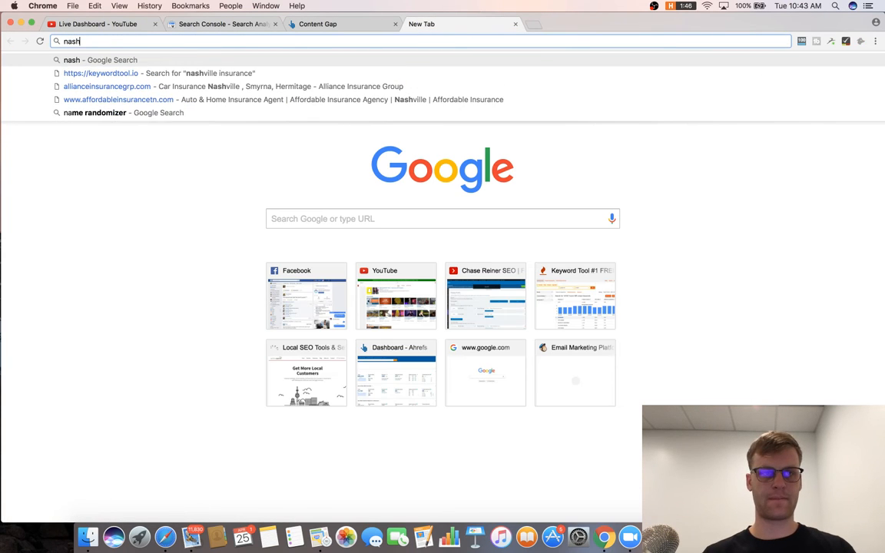
pyautogui.write('ville auto insru')
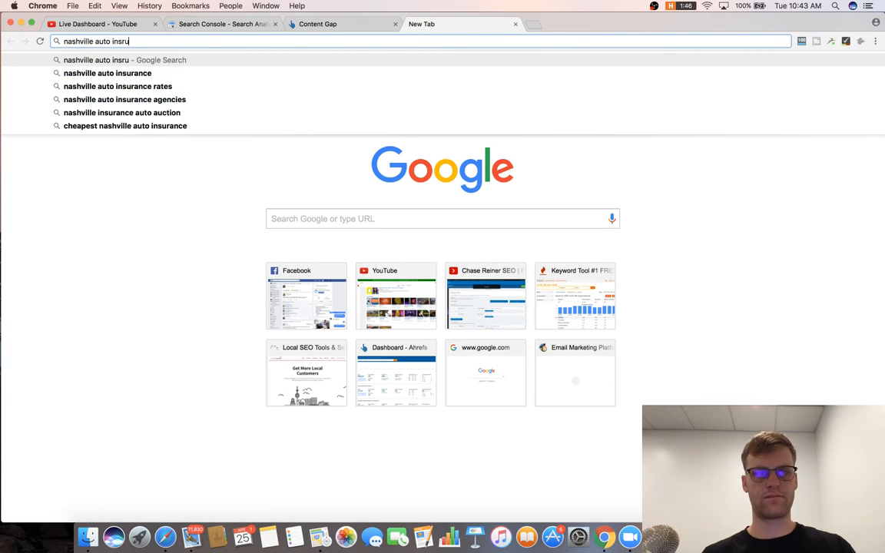
pyautogui.press('BackSpace')
pyautogui.press('BackSpace')
pyautogui.write('urance')
pyautogui.press('Return')
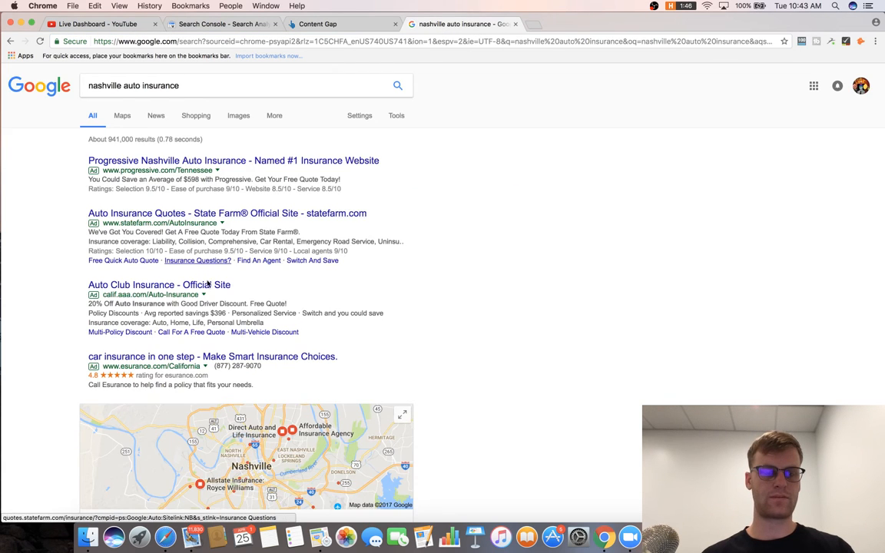
pyautogui.scroll(-5, 223, 352)
pyautogui.scroll(-5, 214, 288)
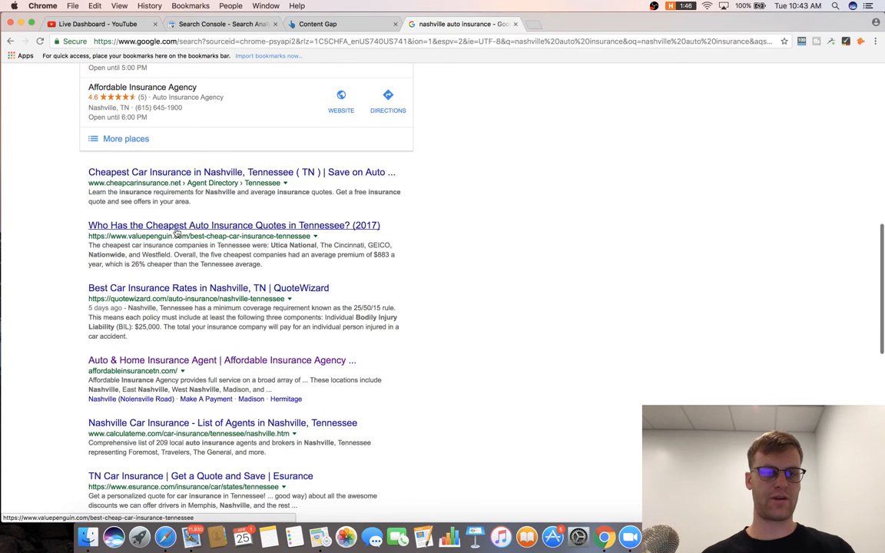
pyautogui.scroll(-4, 175, 237)
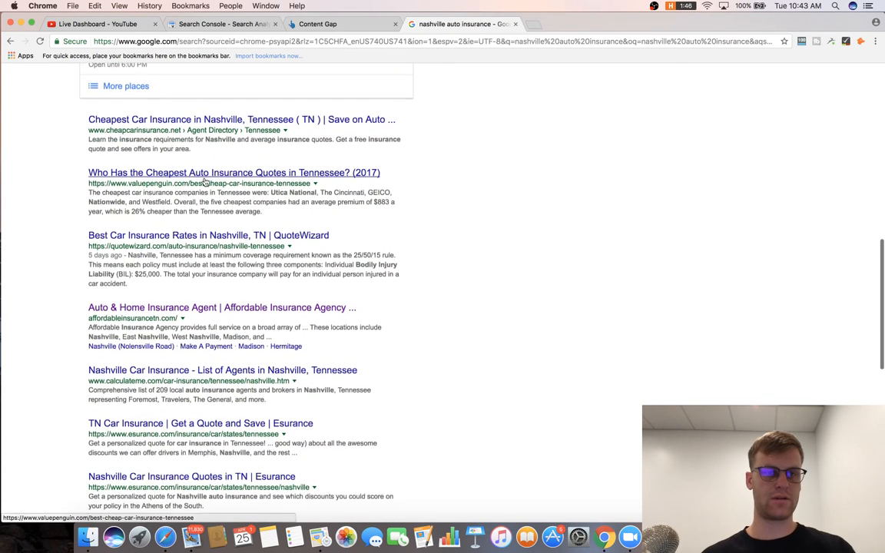
pyautogui.scroll(-2, 204, 269)
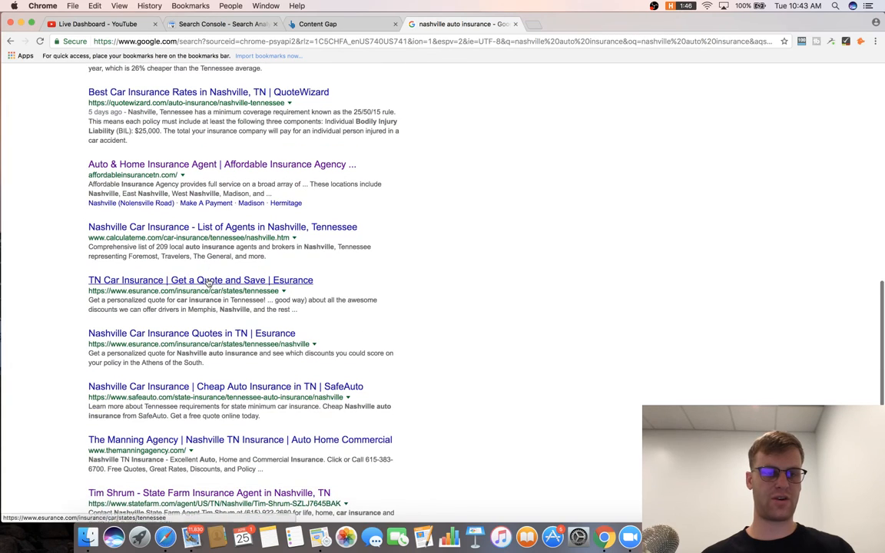
pyautogui.scroll(-5, 206, 326)
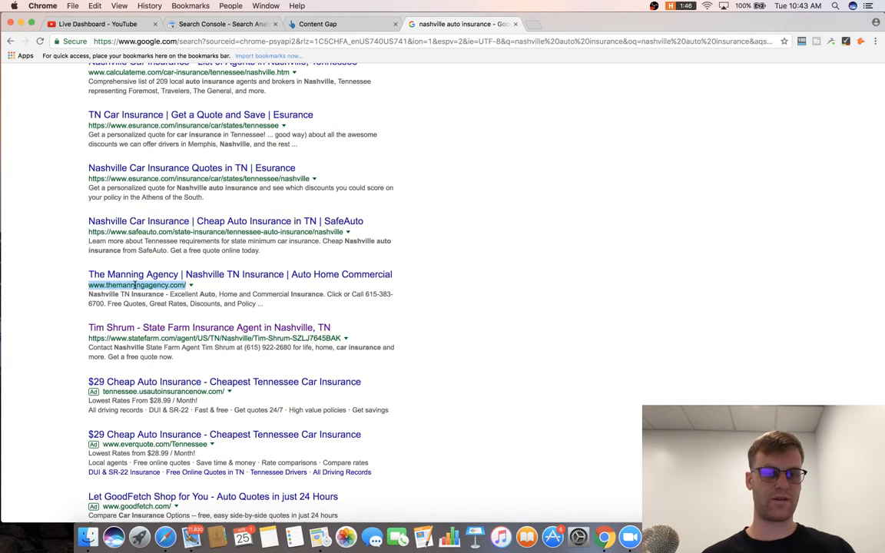
# Browse the second page of results, then return to the Ahrefs Content Gap report.
pyautogui.click(331, 24)
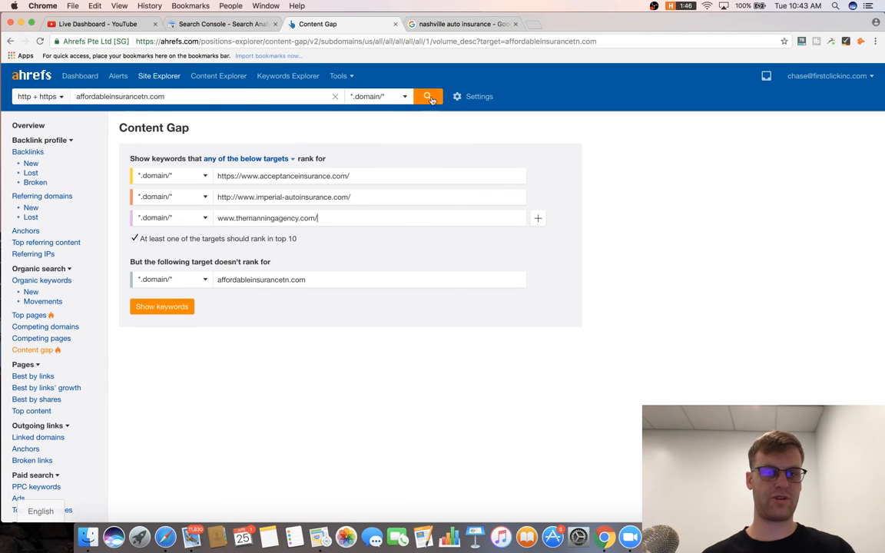
pyautogui.click(470, 27)
pyautogui.scroll(-6, 395, 203)
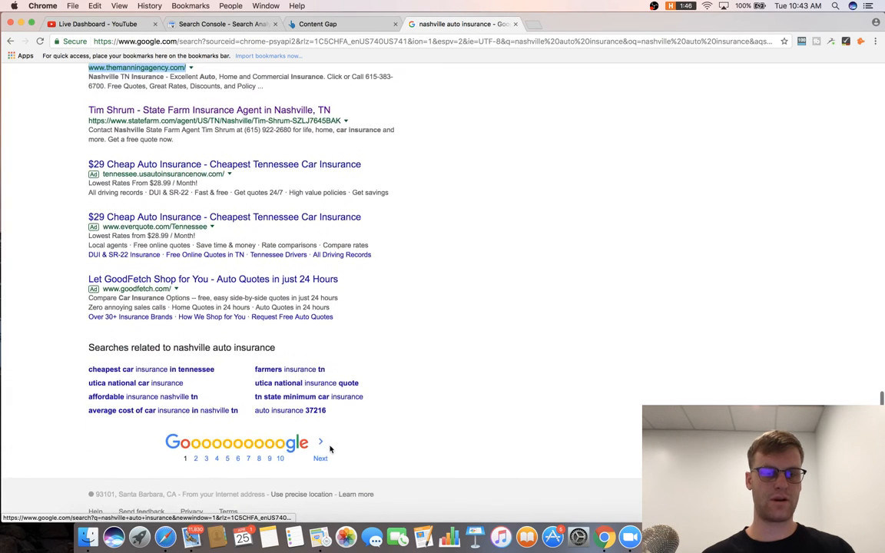
pyautogui.click(323, 451)
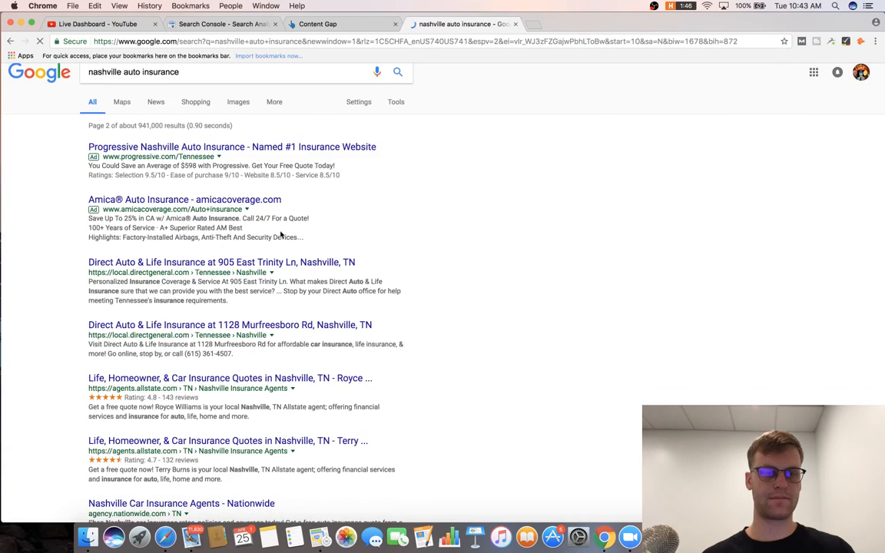
pyautogui.scroll(-5, 182, 255)
pyautogui.scroll(-2, 181, 255)
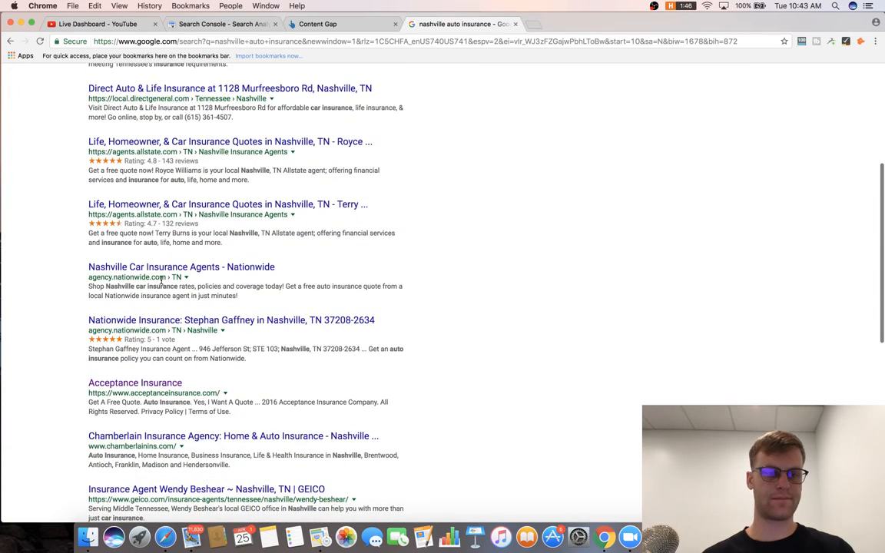
pyautogui.scroll(-4, 161, 281)
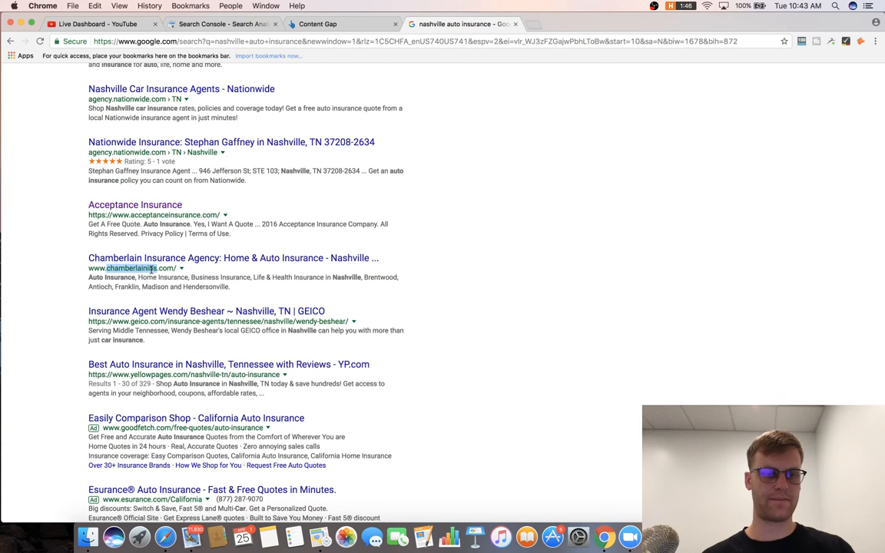
pyautogui.click(322, 24)
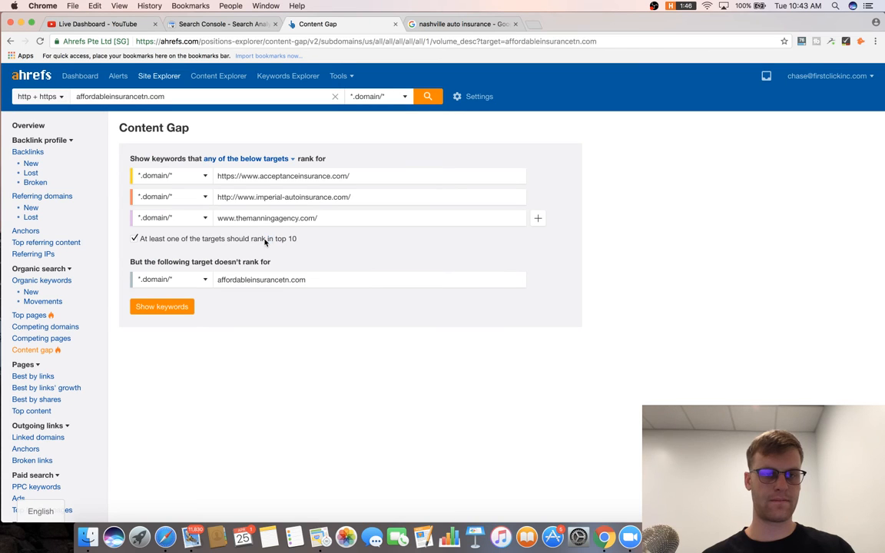
pyautogui.click(537, 218)
pyautogui.write('www.chamberlainins.com/')
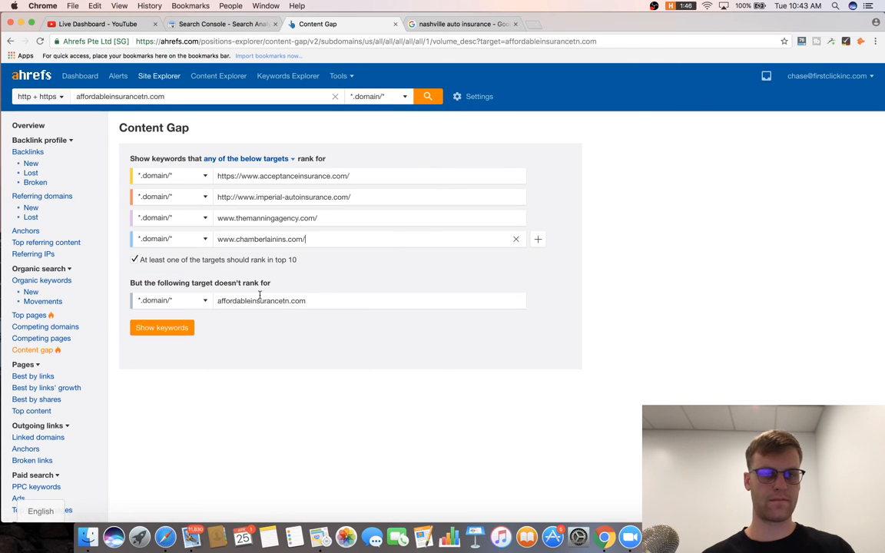
pyautogui.click(181, 329)
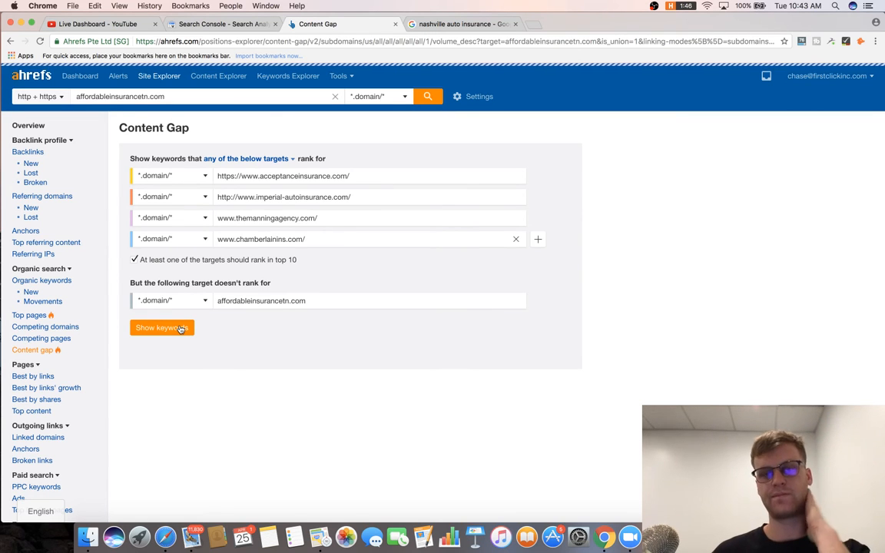
pyautogui.scroll(-10, 299, 301)
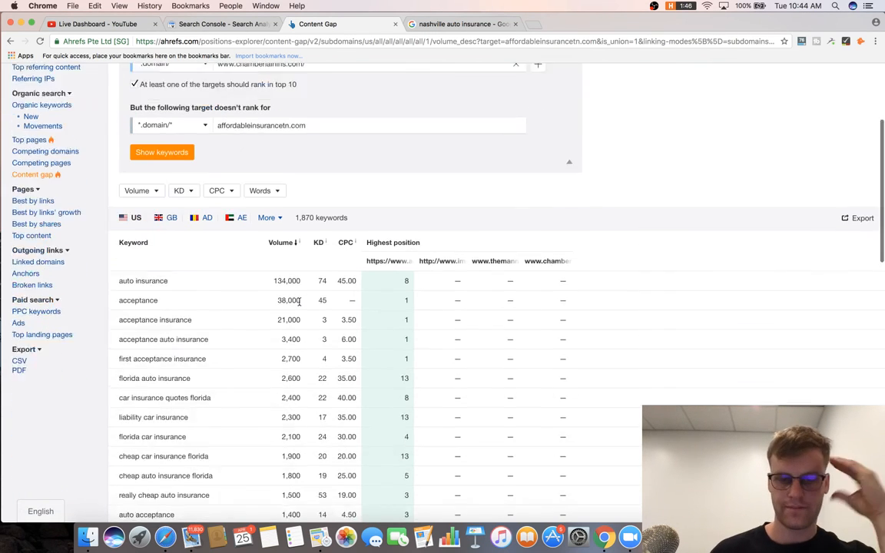
pyautogui.scroll(5, 299, 301)
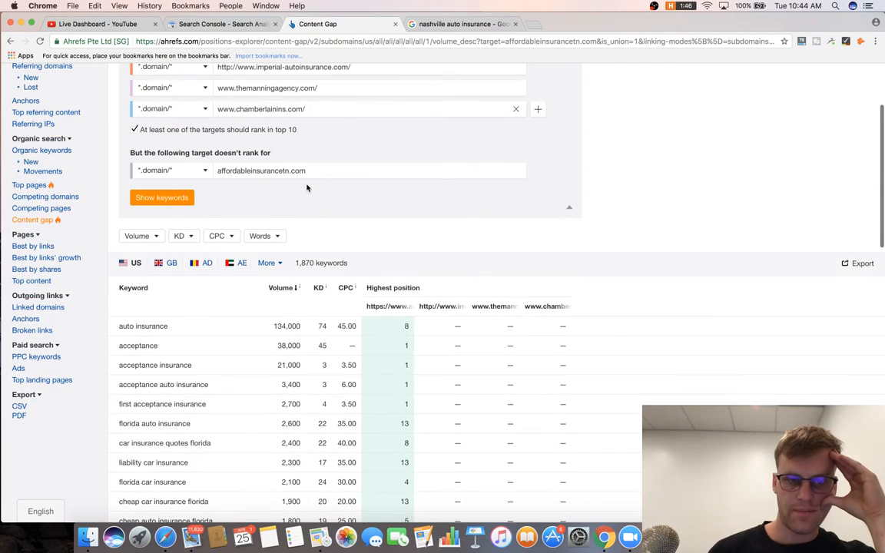
pyautogui.scroll(-3, 276, 177)
# Open the Words filter and close it again without applying.
pyautogui.click(274, 152)
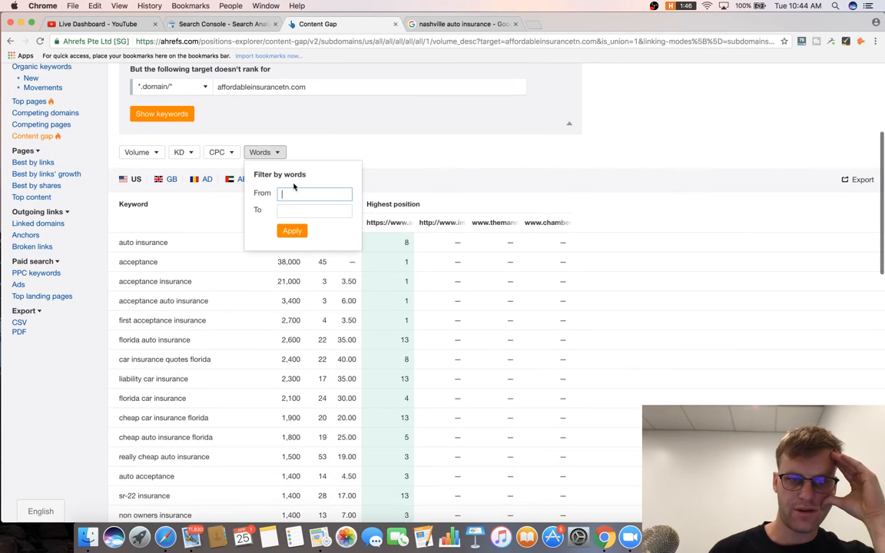
pyautogui.click(293, 187)
pyautogui.click(271, 154)
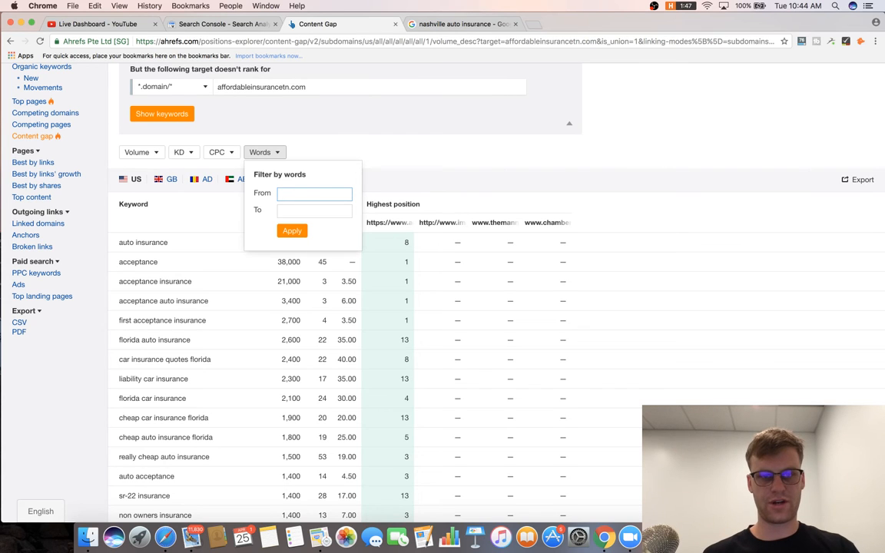
pyautogui.click(464, 152)
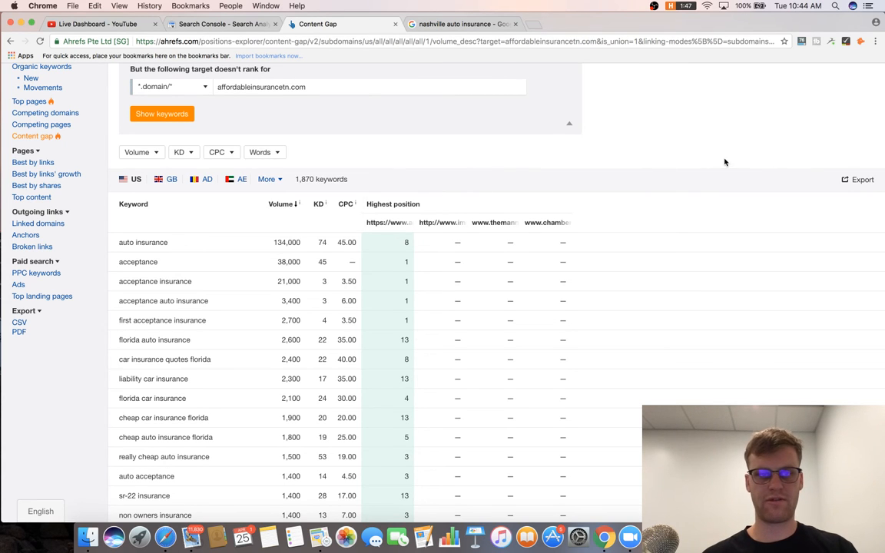
pyautogui.scroll(-3, 725, 162)
pyautogui.scroll(2, 725, 162)
# Export the content gap keyword list to a CSV file and dismiss the Numbers update prompt.
pyautogui.click(859, 153)
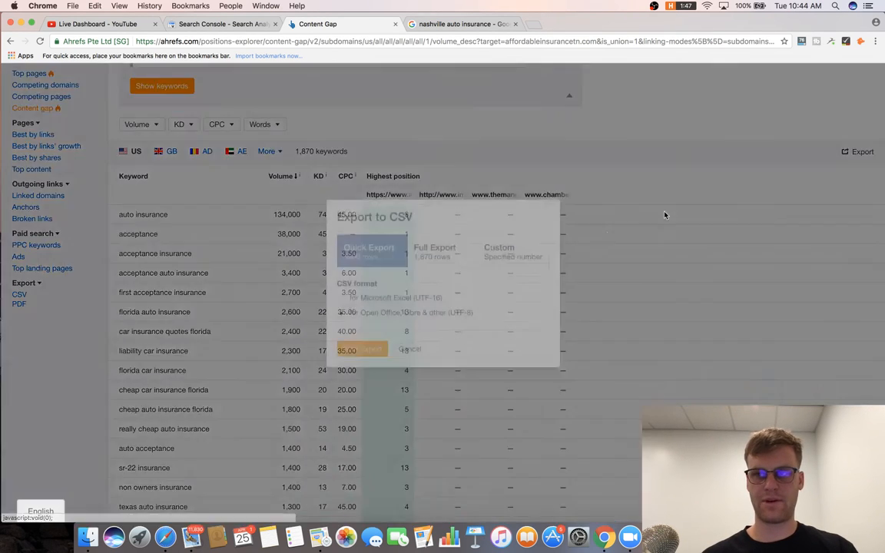
pyautogui.click(360, 357)
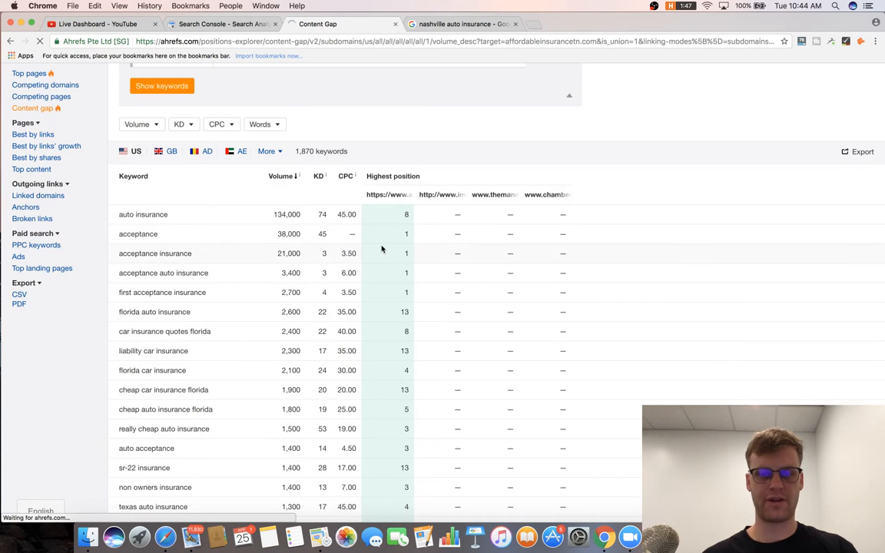
pyautogui.scroll(-3, 288, 307)
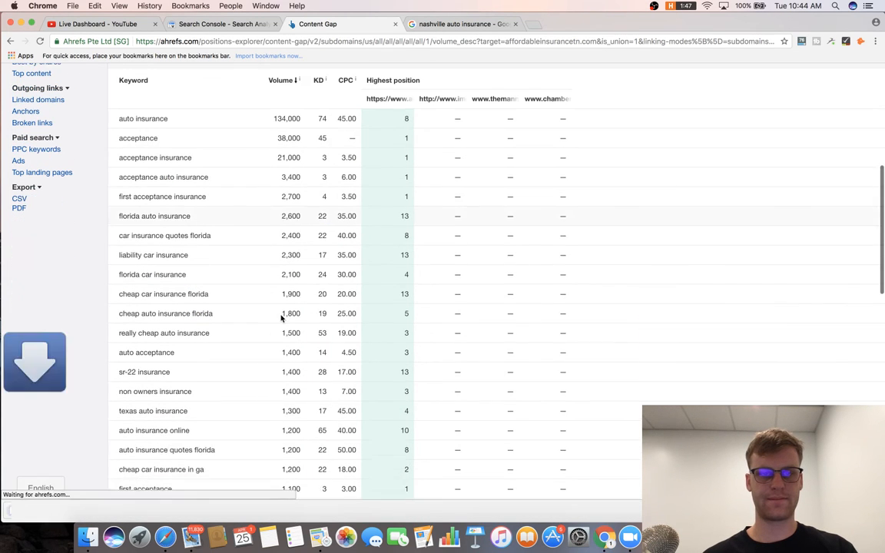
pyautogui.press('super+f')
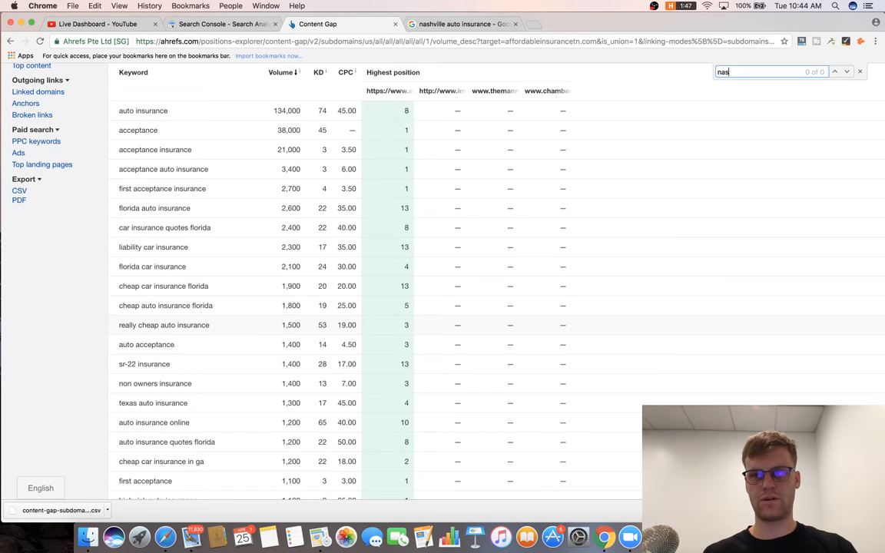
pyautogui.press('BackSpace')
pyautogui.press('BackSpace')
pyautogui.press('BackSpace')
pyautogui.scroll(5, 267, 376)
pyautogui.scroll(-20, 294, 283)
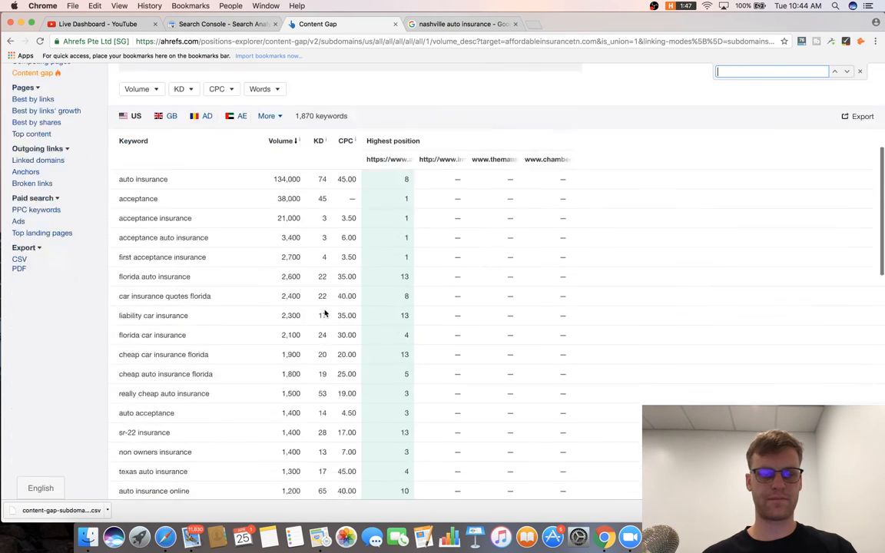
pyautogui.scroll(10, 329, 326)
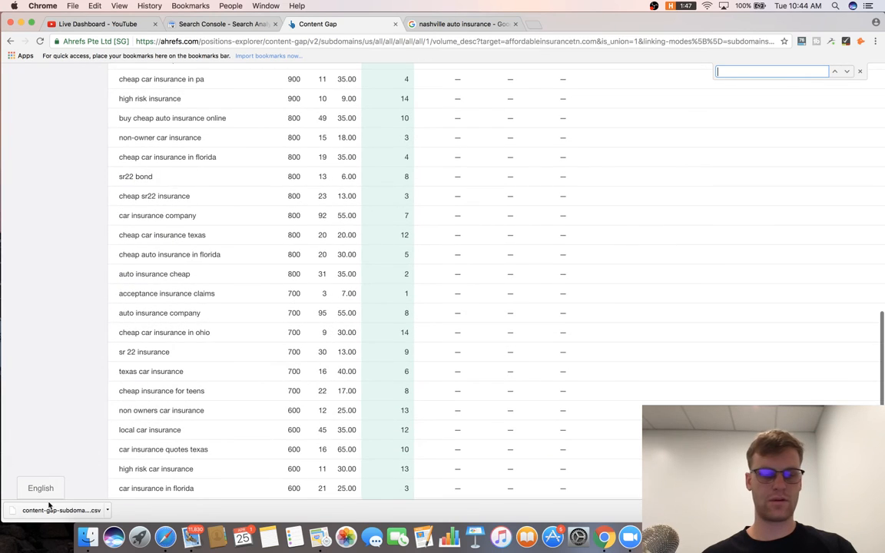
pyautogui.scroll(15, 150, 185)
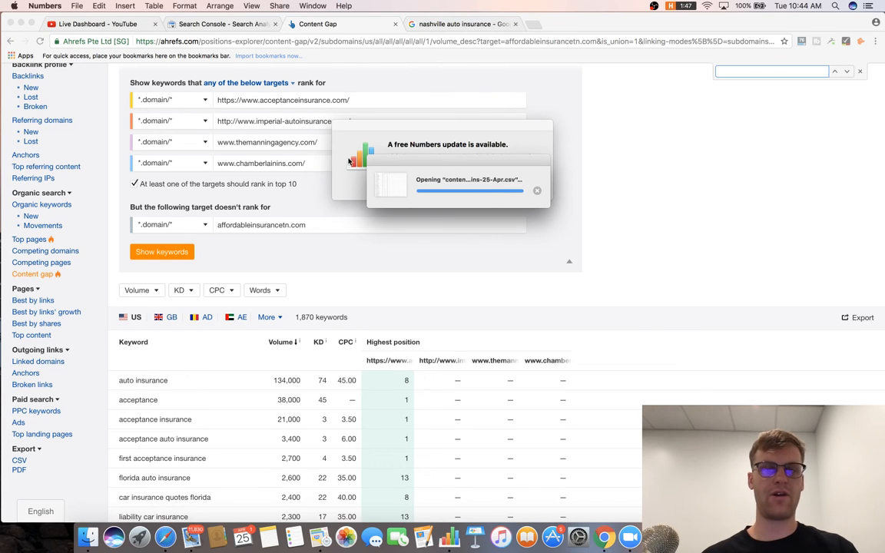
pyautogui.click(441, 184)
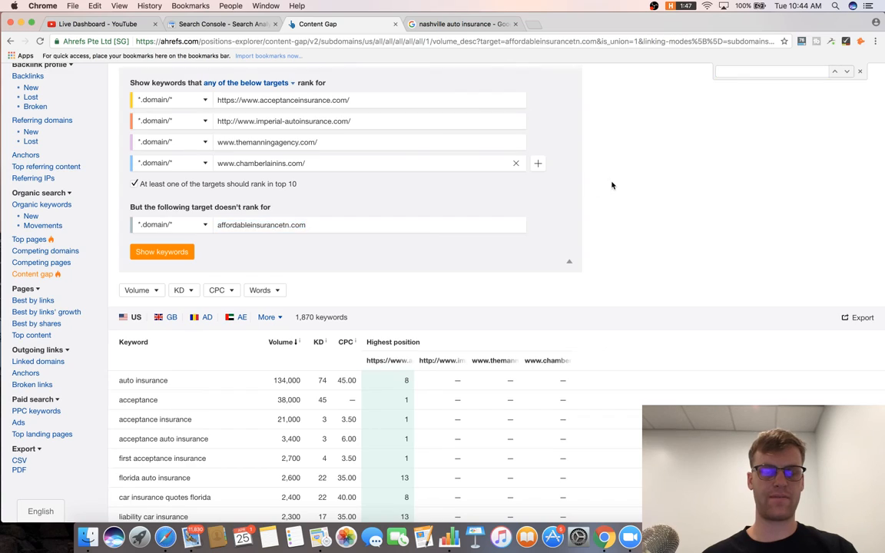
# Open the Competing pages report, led by a valuepenguin.com Tennessee page with 57 common keywords.
pyautogui.scroll(-10, 612, 186)
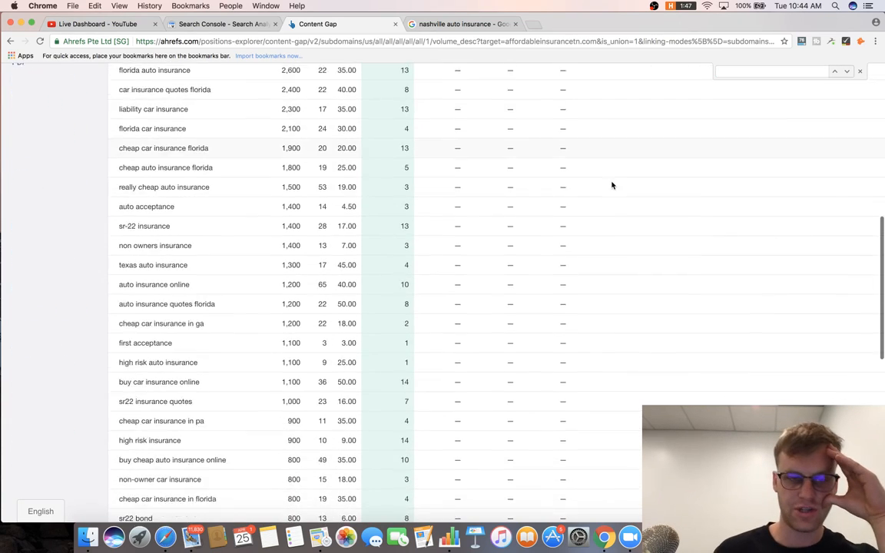
pyautogui.scroll(-2, 612, 186)
pyautogui.scroll(-8, 302, 230)
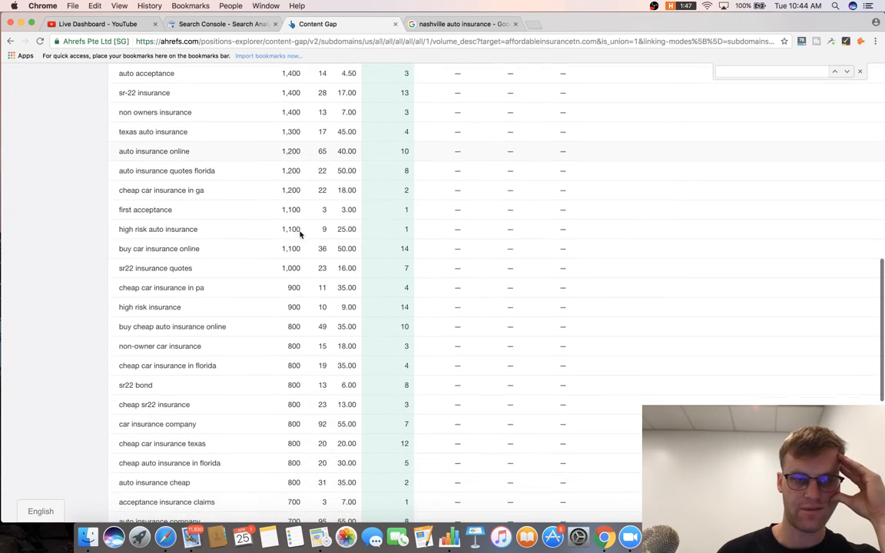
pyautogui.scroll(20, 300, 230)
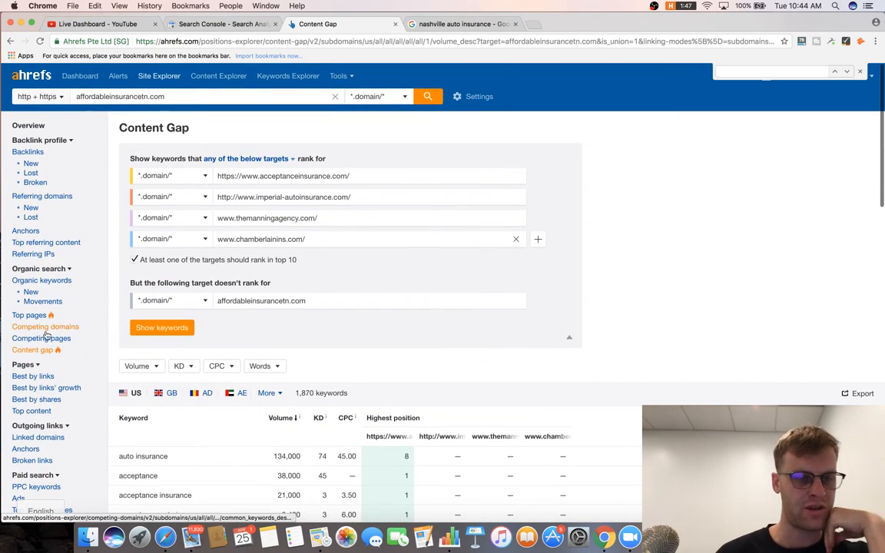
pyautogui.click(52, 341)
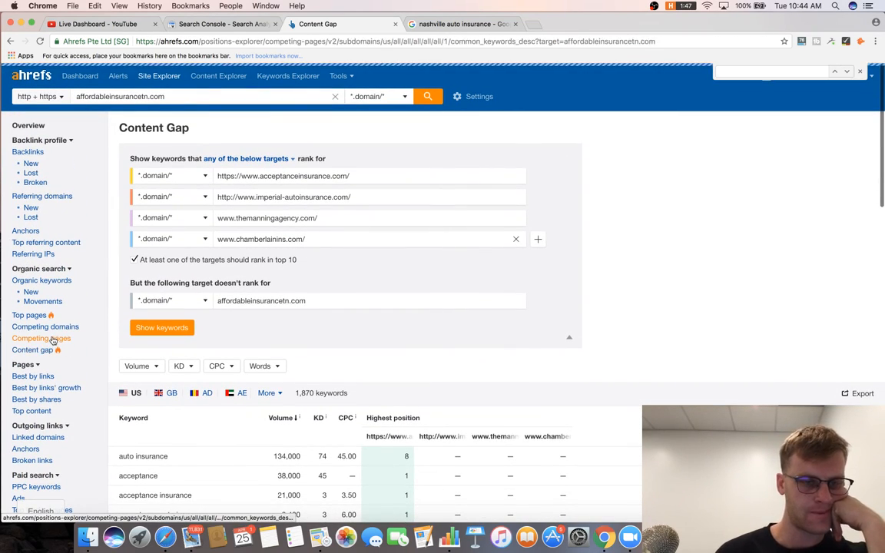
pyautogui.scroll(-2, 192, 355)
pyautogui.scroll(-1, 192, 356)
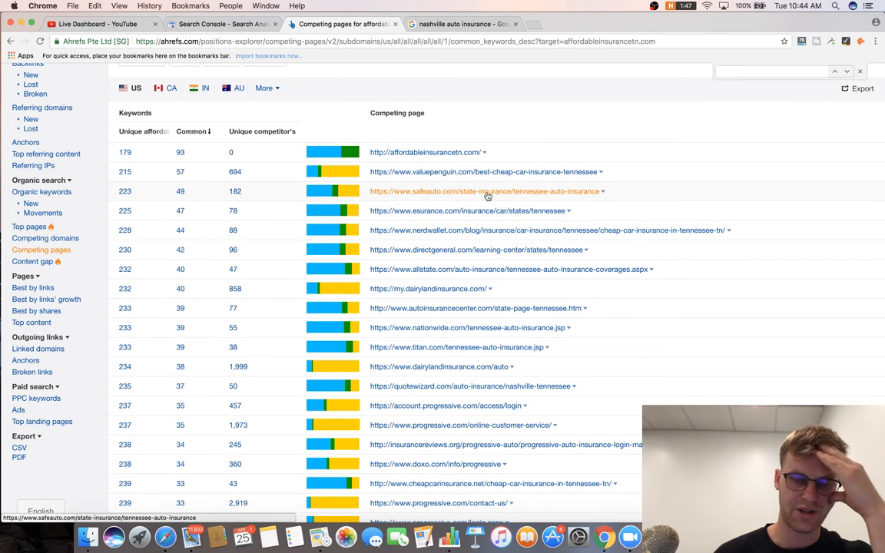
# Scan the competing pages and select the nerdwallet.com Tennessee cheap car insurance URL (44 common keywords).
pyautogui.scroll(3, 488, 196)
pyautogui.scroll(-5, 466, 209)
pyautogui.scroll(-2, 538, 231)
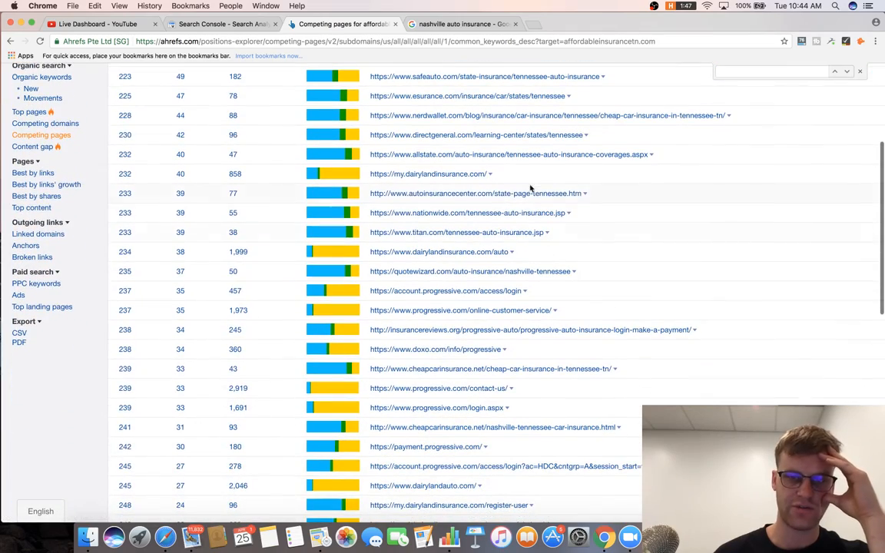
pyautogui.scroll(3, 533, 192)
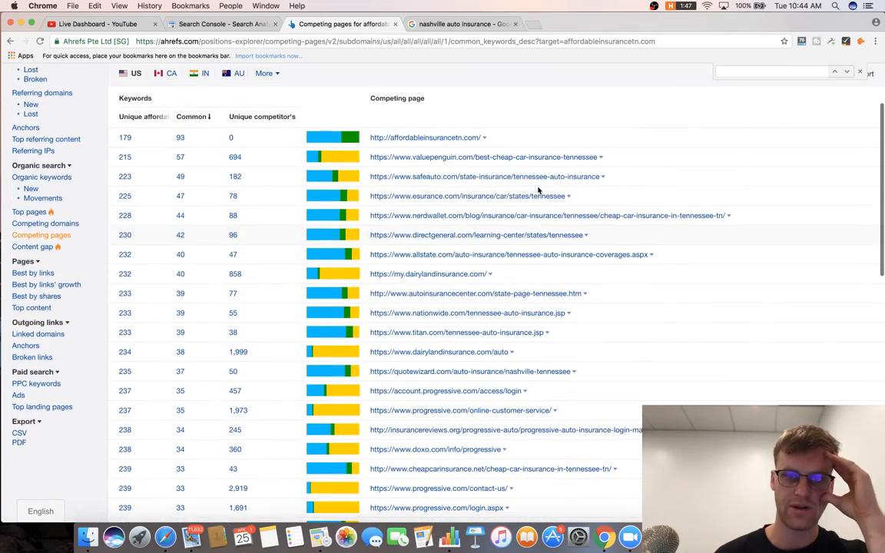
pyautogui.scroll(1, 571, 182)
pyautogui.scroll(-5, 573, 183)
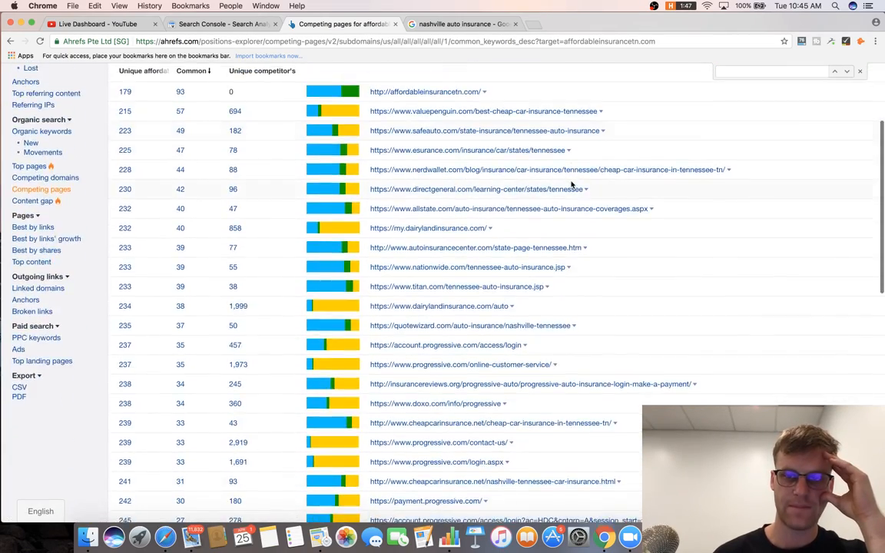
pyautogui.scroll(-6, 573, 185)
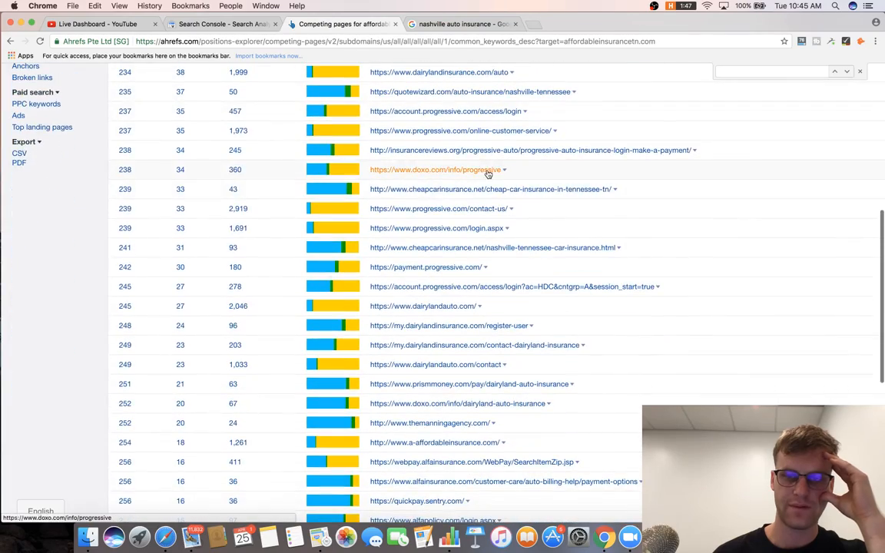
pyautogui.scroll(-3, 530, 180)
pyautogui.scroll(-1, 430, 127)
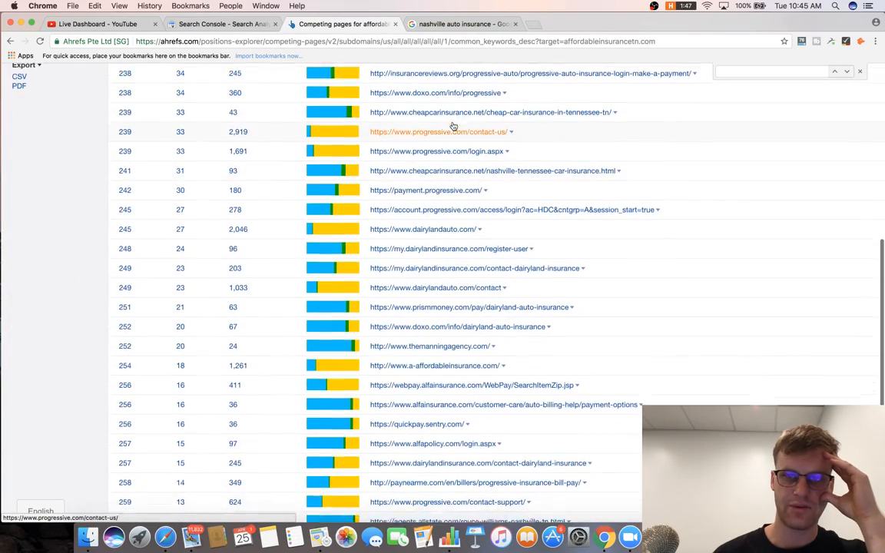
pyautogui.scroll(15, 454, 125)
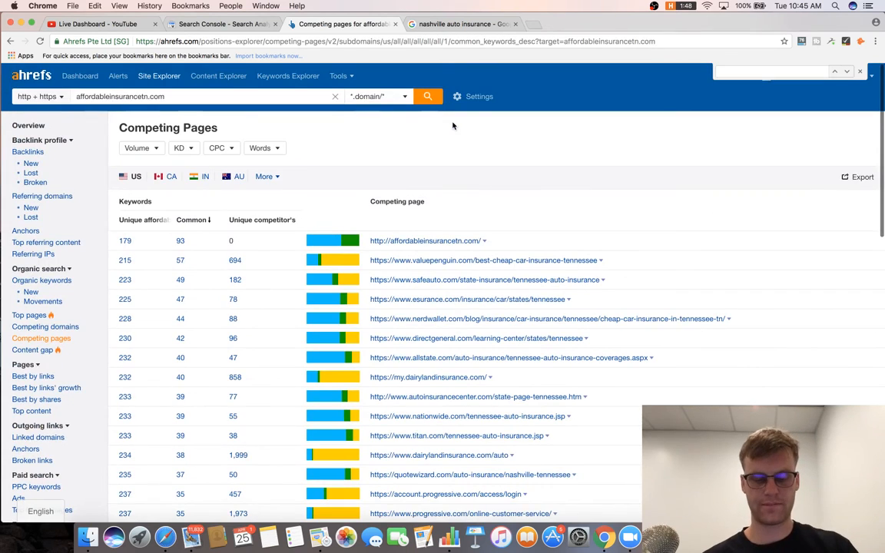
pyautogui.scroll(-4, 471, 189)
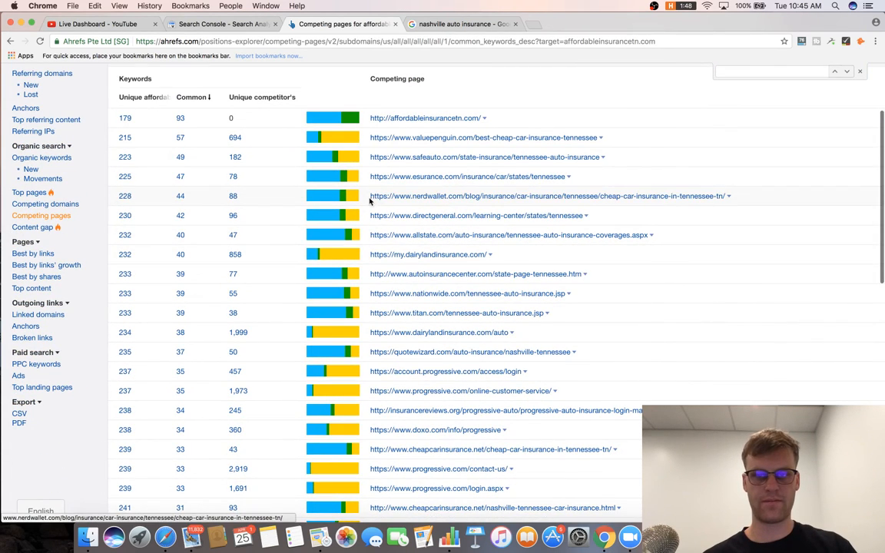
pyautogui.moveTo(369, 197); pyautogui.dragTo(725, 196)
pyautogui.hotkey('ctrl', 'c')
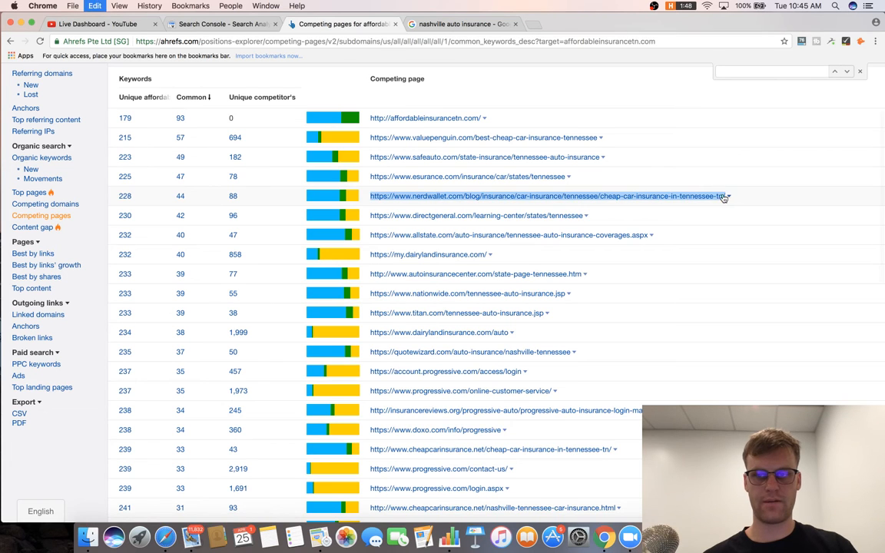
pyautogui.scroll(4, 216, 113)
# Analyze the pasted NerdWallet URL in Site Explorer and show its Organic keywords report.
pyautogui.click(217, 97)
pyautogui.hotkey('ctrl', 'v')
pyautogui.press('Return')
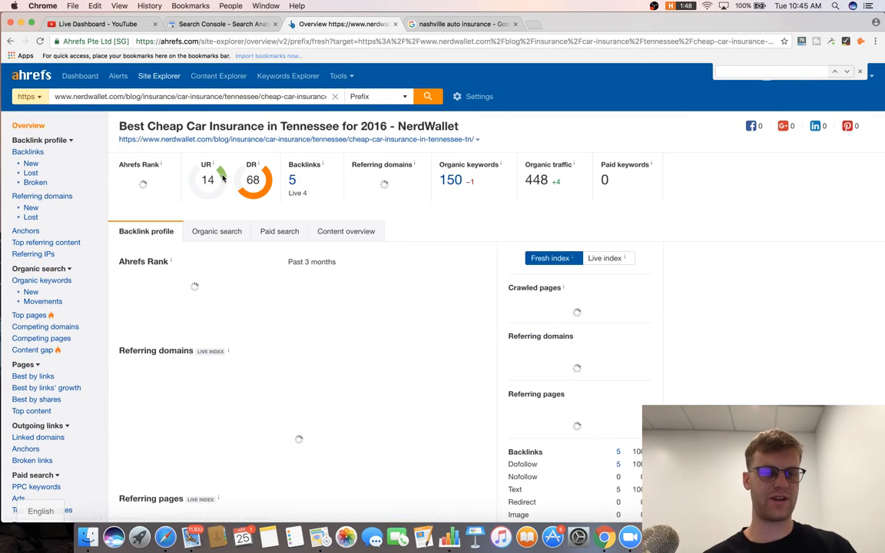
pyautogui.click(50, 282)
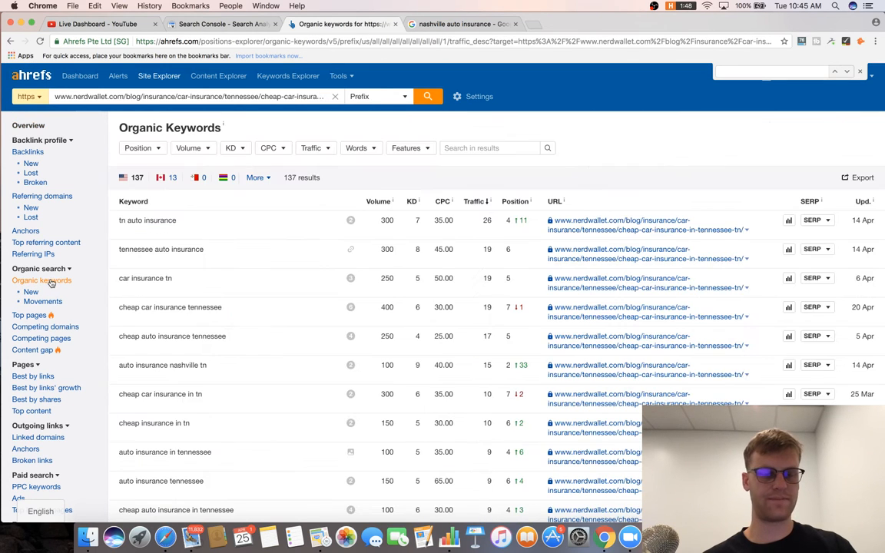
pyautogui.scroll(-5, 195, 257)
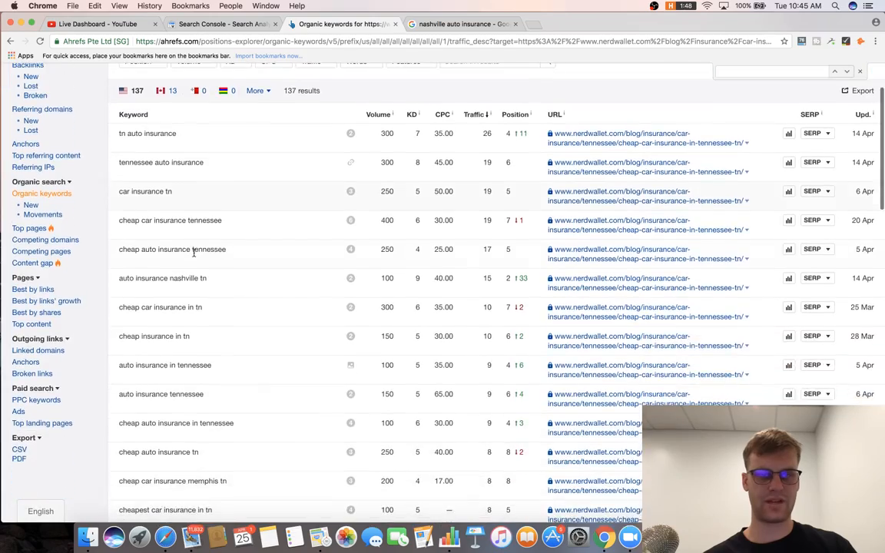
pyautogui.scroll(-4, 194, 257)
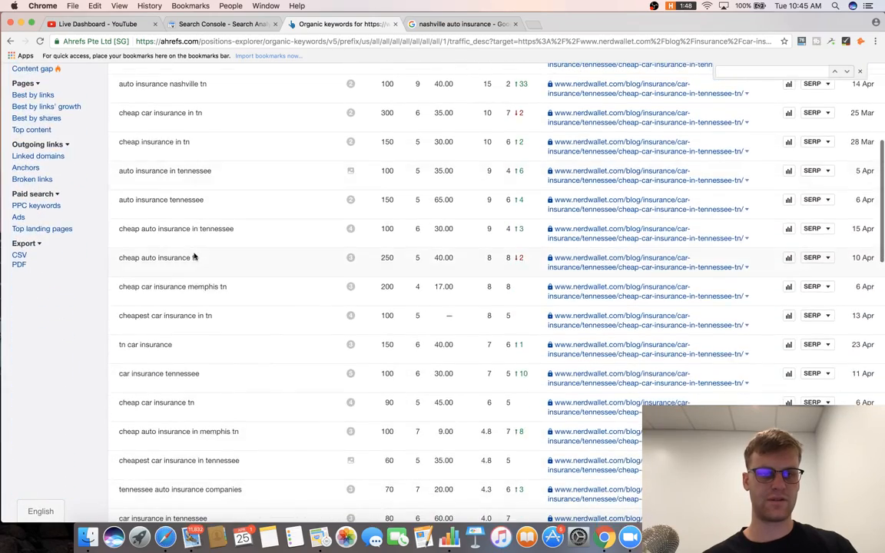
pyautogui.scroll(10, 195, 257)
pyautogui.scroll(-3, 214, 220)
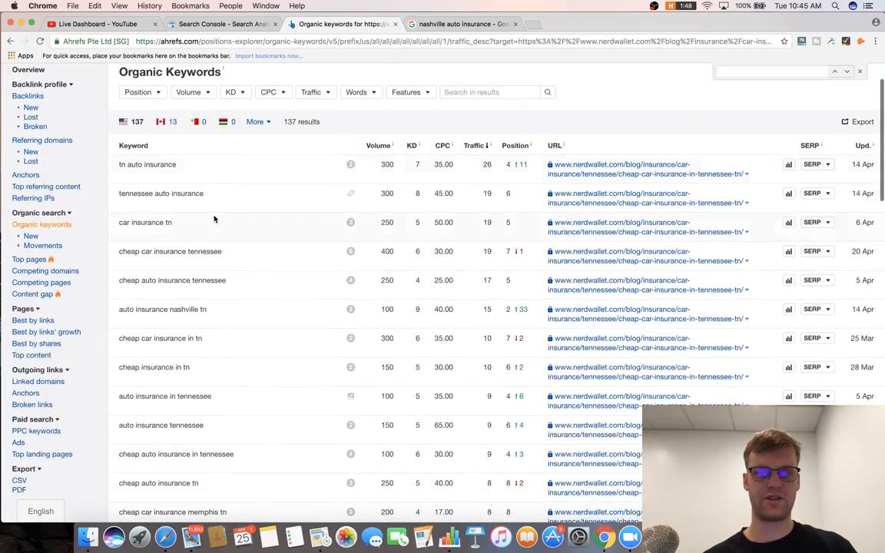
pyautogui.scroll(1, 214, 218)
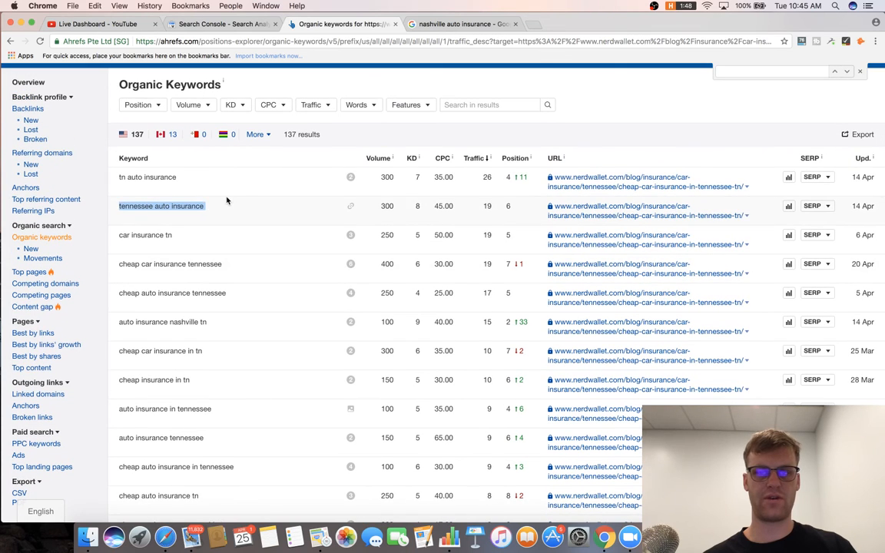
# Open the NerdWallet article in a new tab, close the nashville auto insurance search tab, and check the headline.
pyautogui.rightClick(629, 178)
pyautogui.click(633, 179)
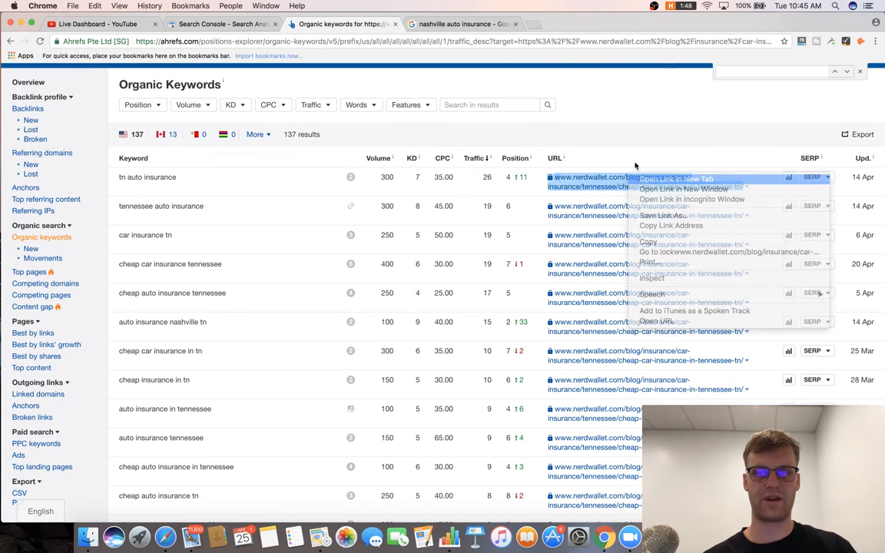
pyautogui.hotkey('ctrl', 'Tab')
pyautogui.click(640, 27)
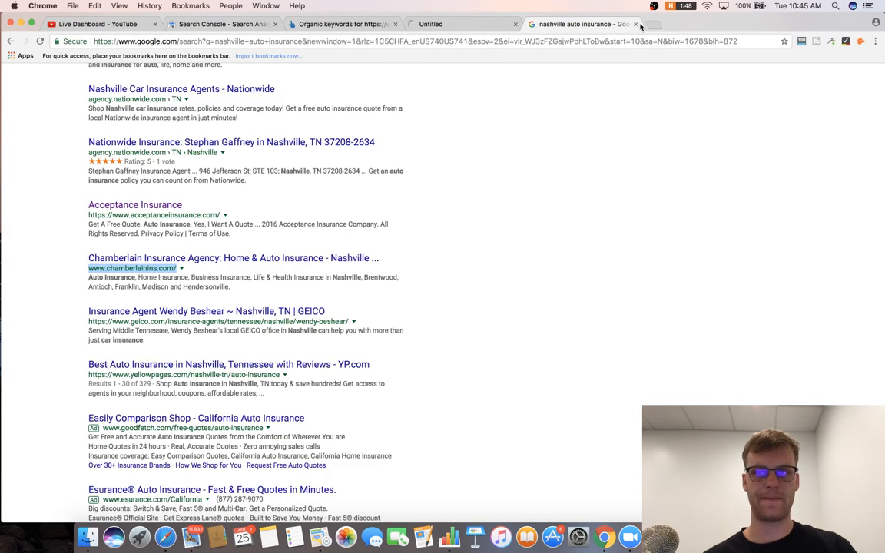
pyautogui.click(636, 24)
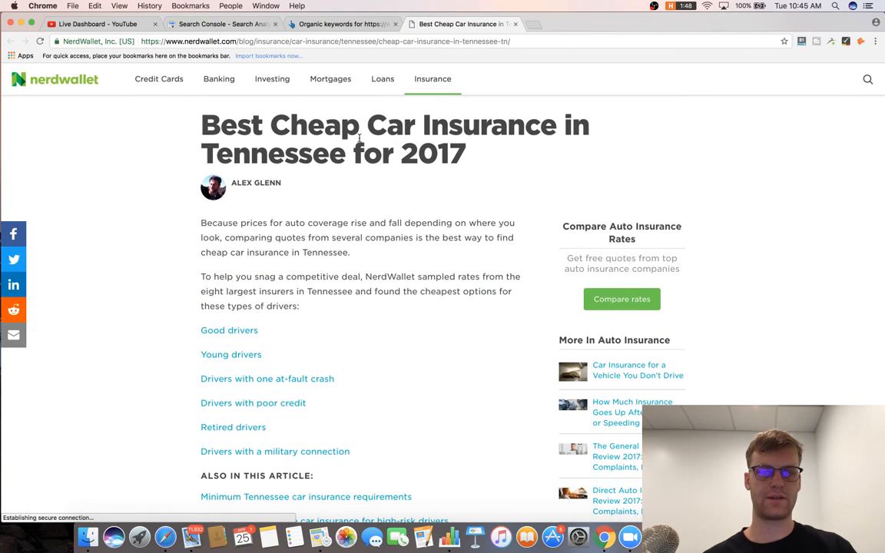
pyautogui.tripleClick(361, 137)
pyautogui.click(381, 196)
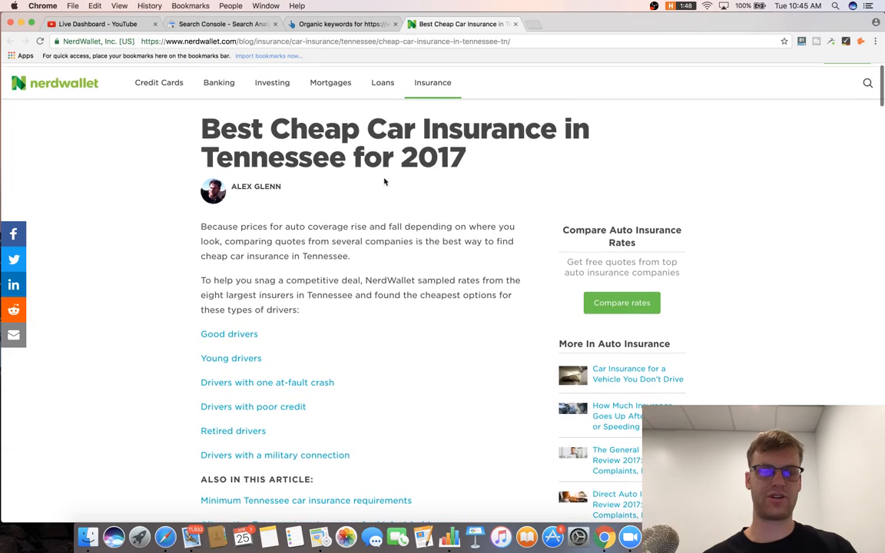
pyautogui.tripleClick(369, 150)
pyautogui.click(361, 26)
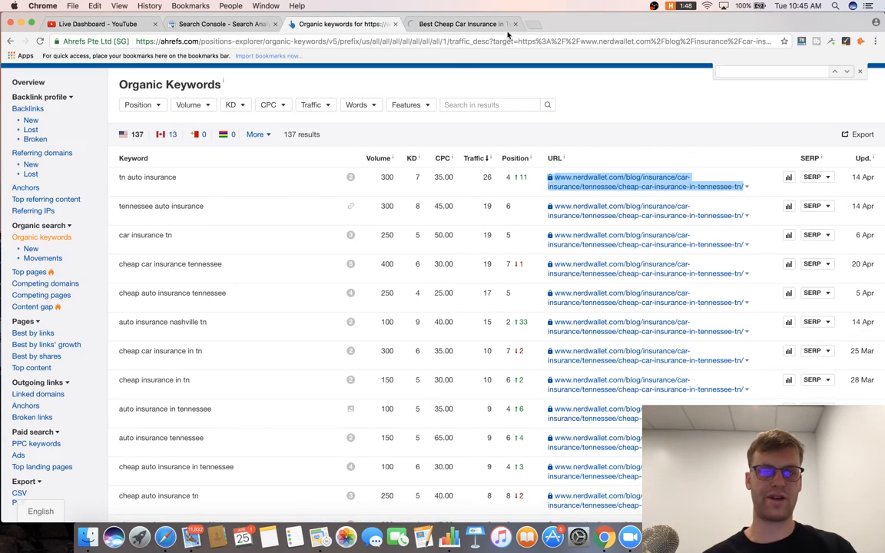
pyautogui.scroll(-3, 541, 224)
pyautogui.scroll(-10, 542, 223)
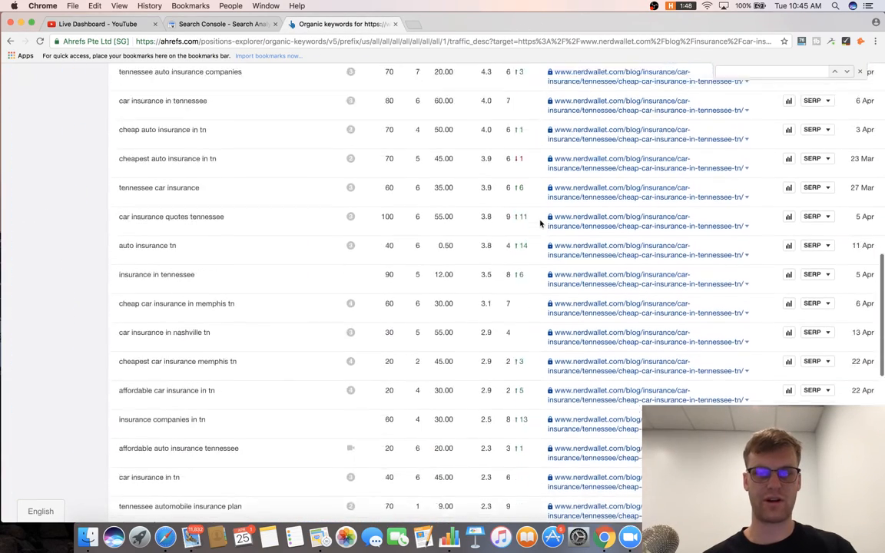
pyautogui.scroll(15, 546, 224)
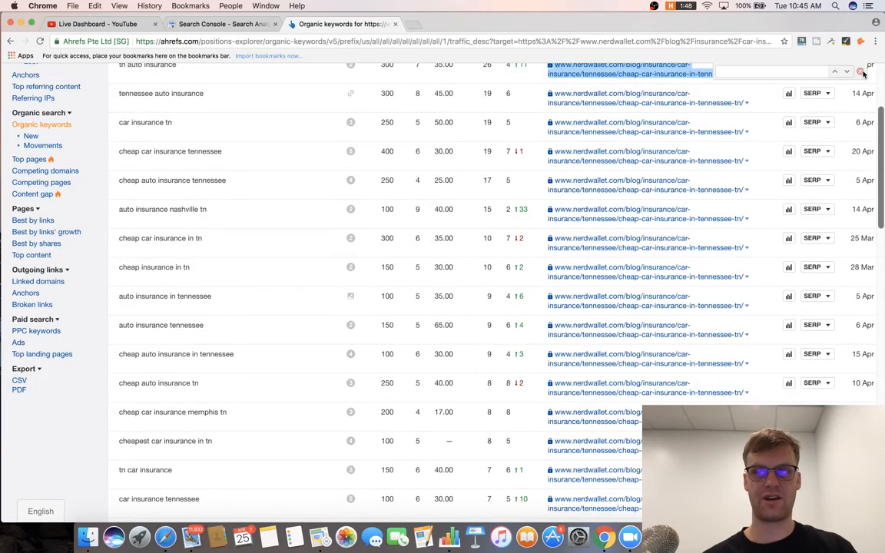
pyautogui.scroll(3, 540, 165)
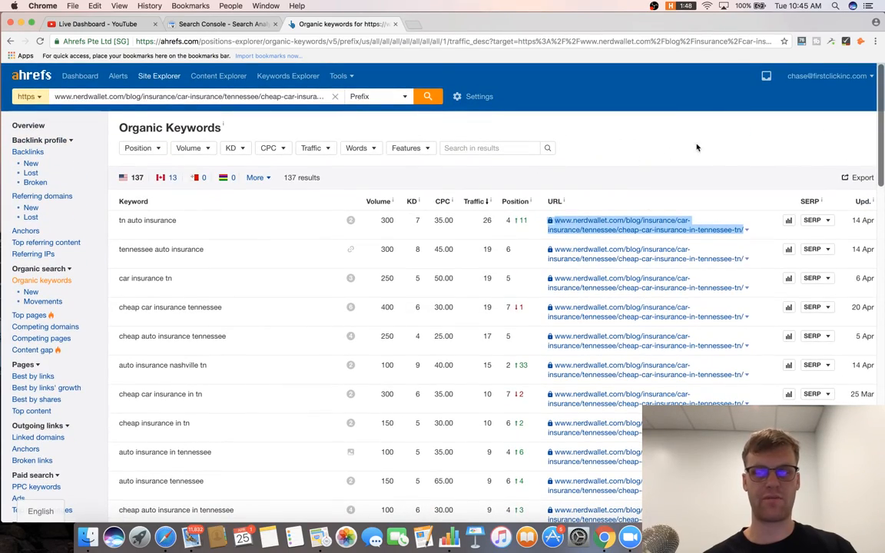
# Export the NerdWallet organic keywords to CSV, view it in Numbers, close the old content-gap sheet, and minimize.
pyautogui.click(856, 178)
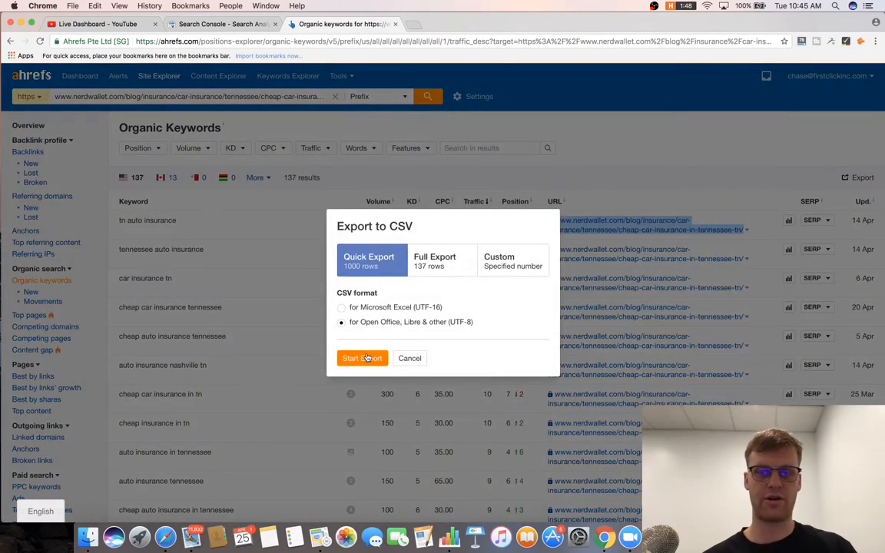
pyautogui.click(362, 358)
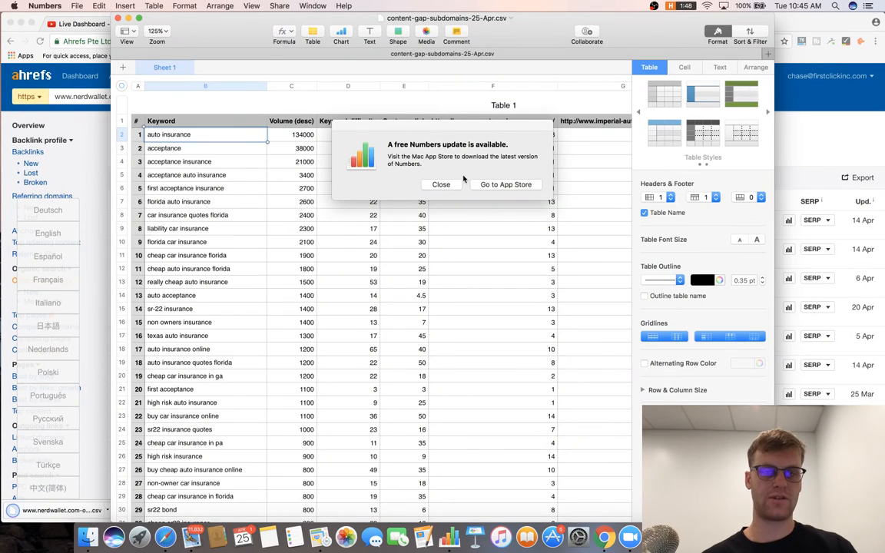
pyautogui.click(442, 184)
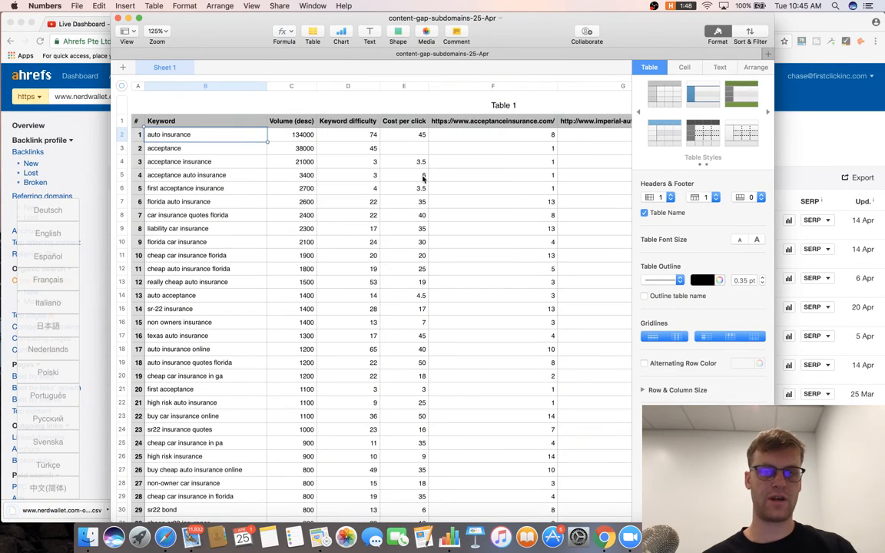
pyautogui.click(118, 18)
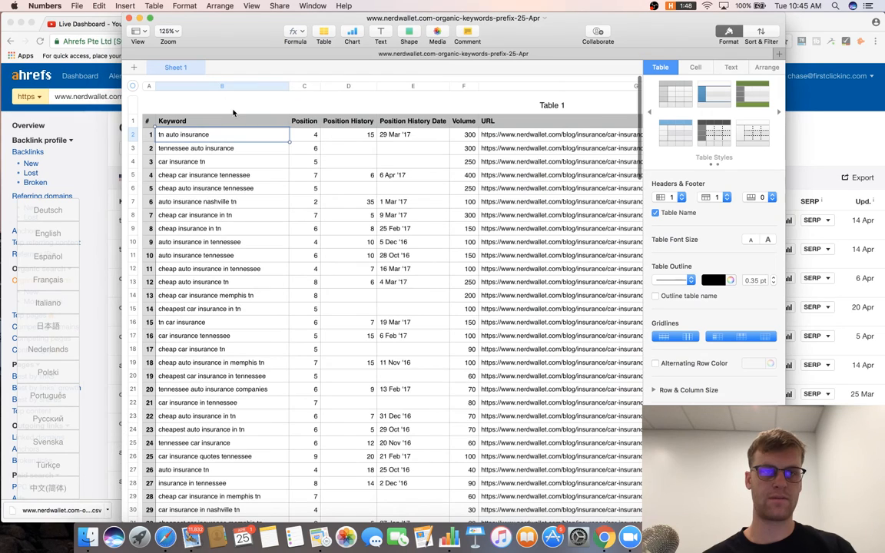
pyautogui.moveTo(210, 135); pyautogui.dragTo(251, 141)
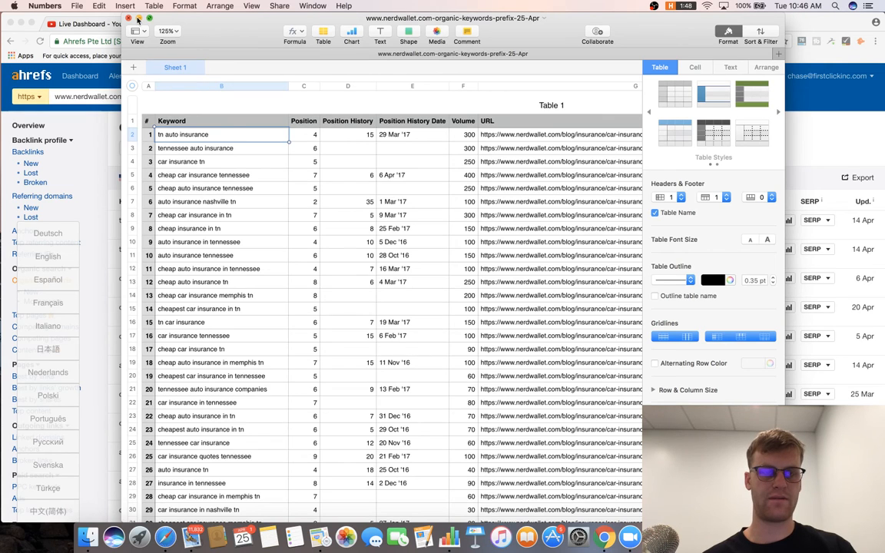
pyautogui.click(139, 17)
# Minimize the recorder and view NerdWallet page backlinks: 4 link groups, led by Reference.com at DR 72.
pyautogui.press('super+Tab')
pyautogui.press('super+Tab')
pyautogui.press('super+Tab')
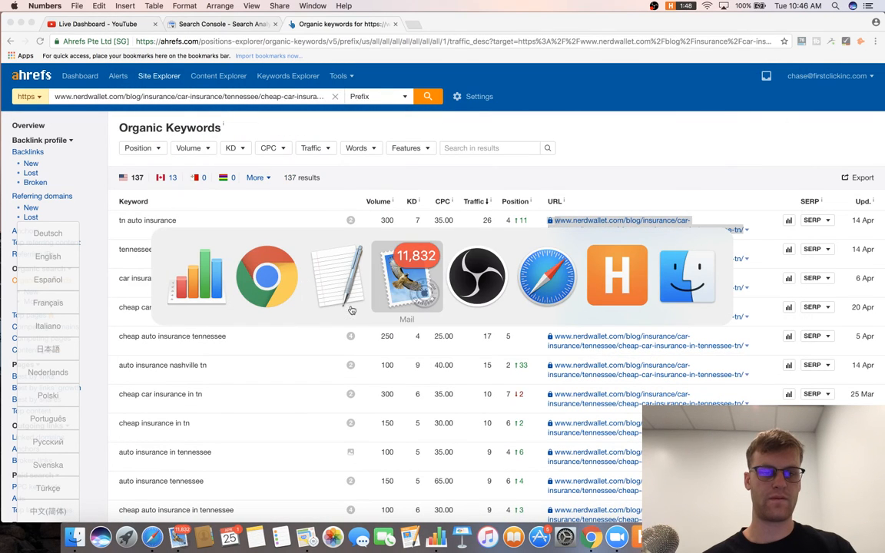
pyautogui.press('super+Tab')
pyautogui.press('super+Tab')
pyautogui.press('super+Tab')
pyautogui.press('super+Tab')
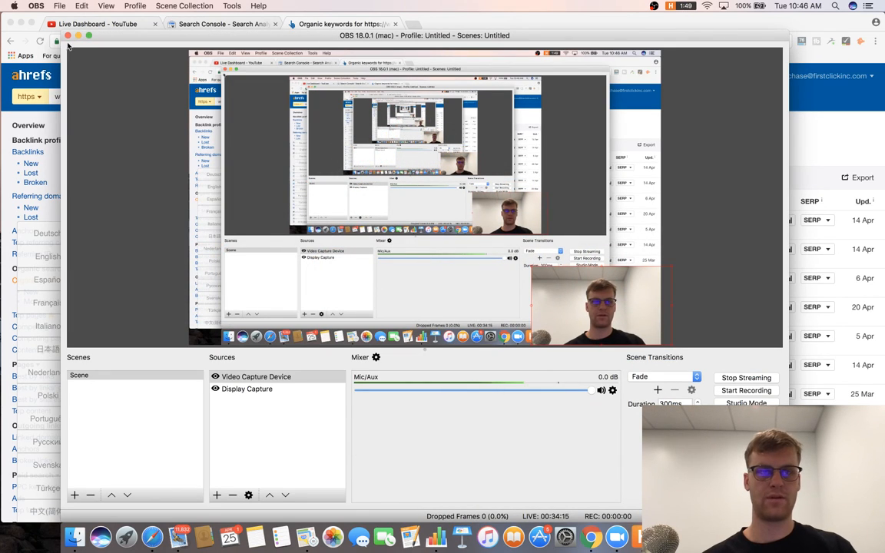
pyautogui.press('super+m')
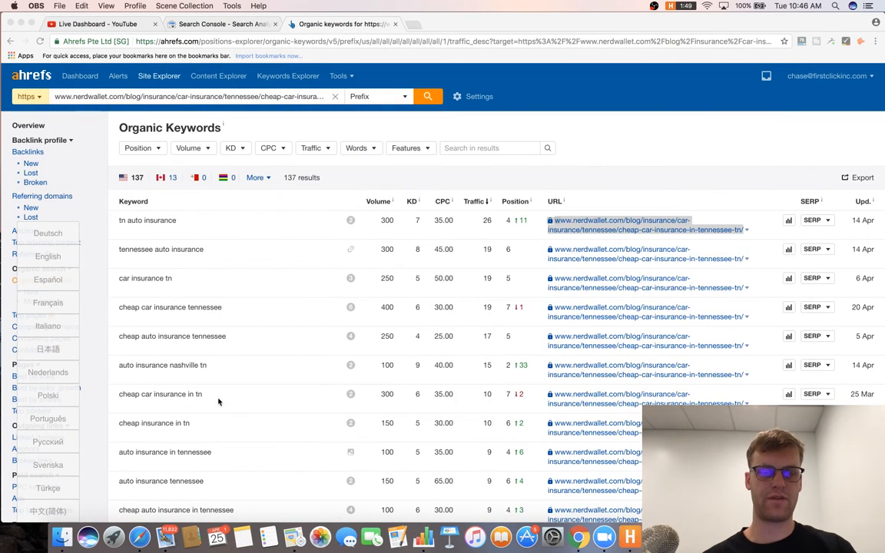
pyautogui.press('super+Tab')
pyautogui.press('super+Tab')
pyautogui.press('super+Tab')
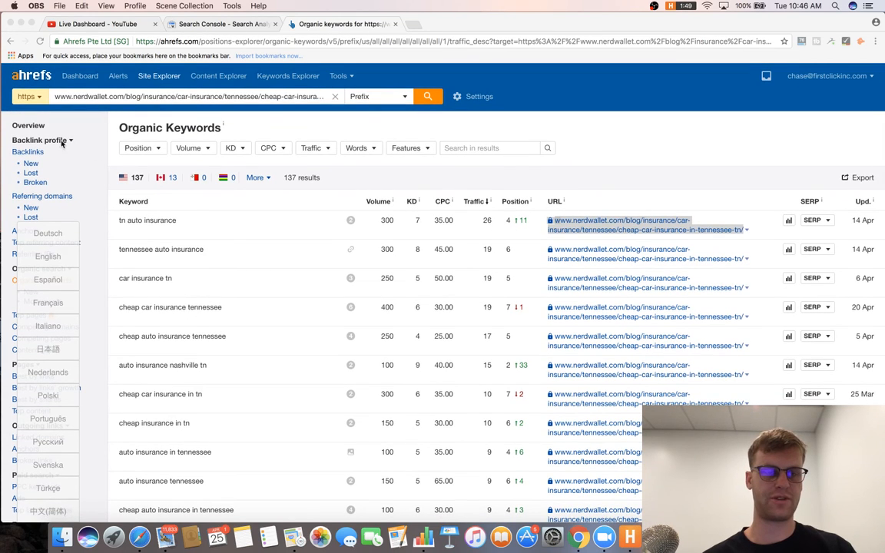
pyautogui.click(40, 155)
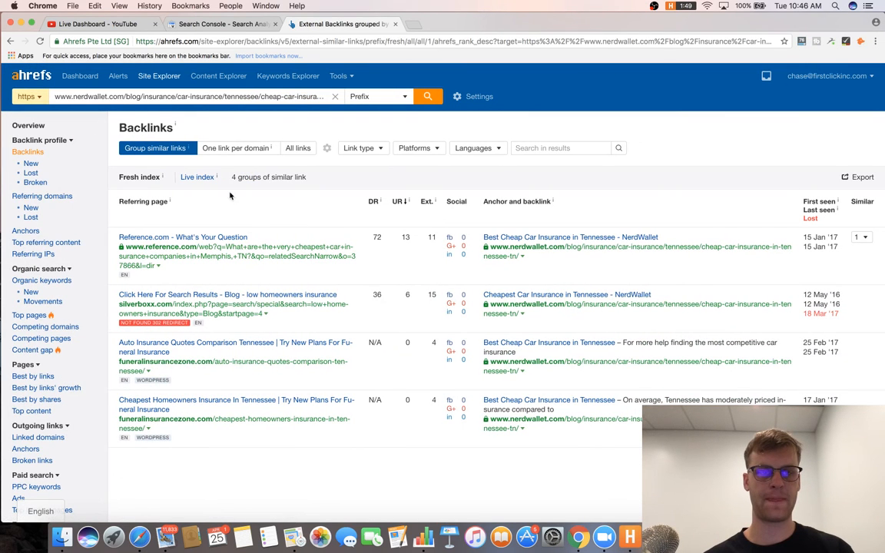
pyautogui.press('super+Tab')
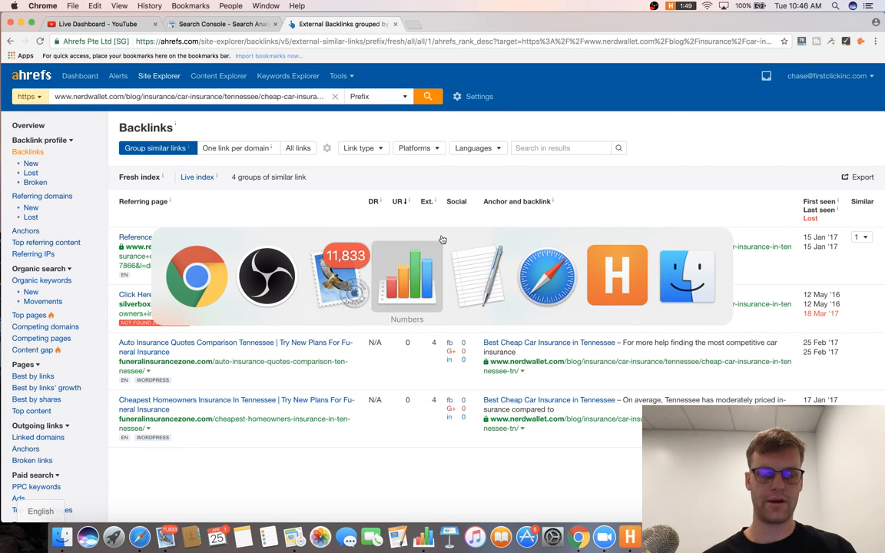
# Add note 37: start competitive keyword analysis for local pages using the AHREF's method from the video.
pyautogui.click(481, 288)
pyautogui.write('S')
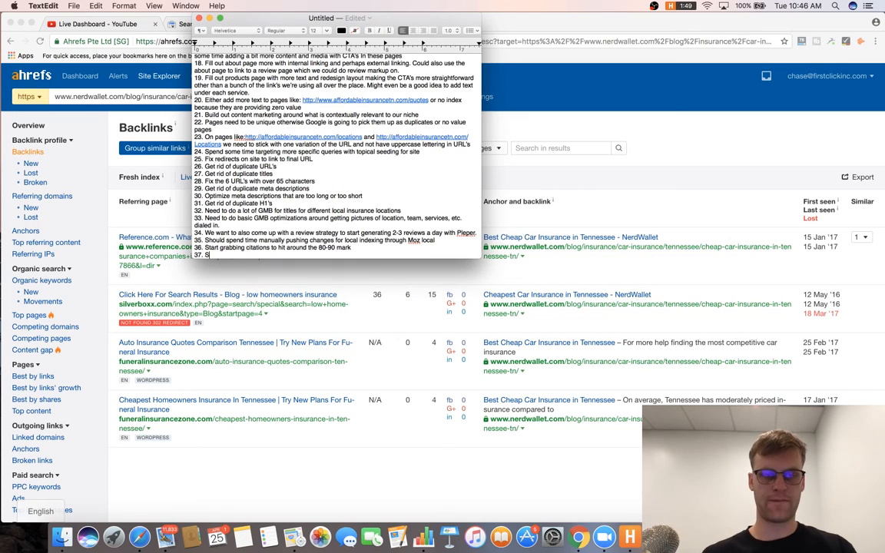
pyautogui.write('tart doing g c')
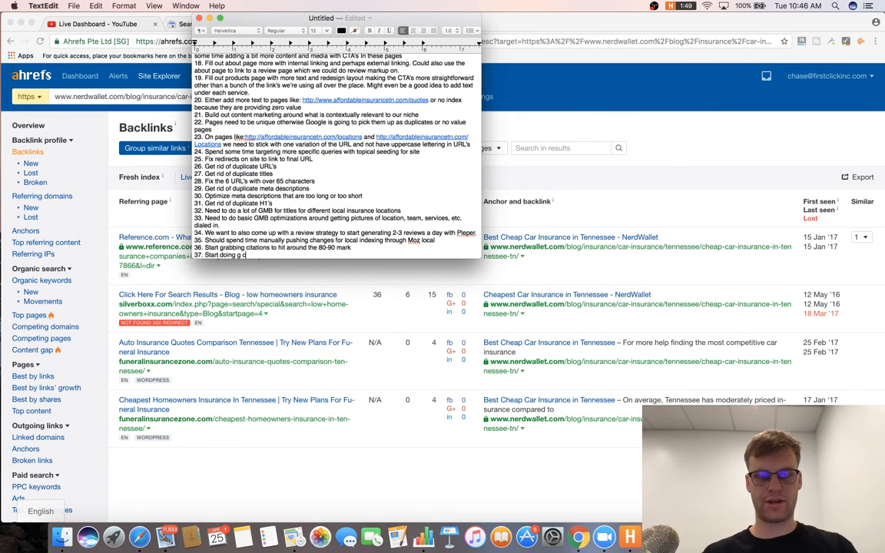
pyautogui.write('ompeti')
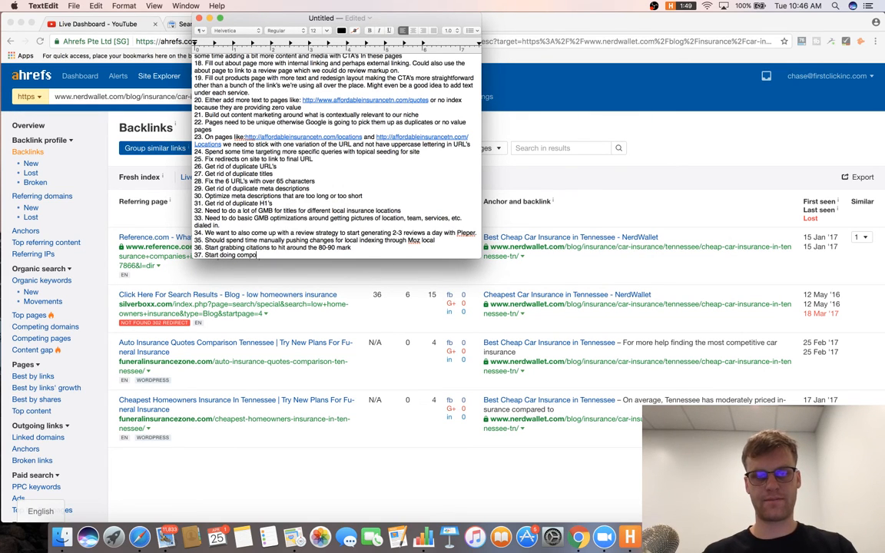
pyautogui.write('tive analysis')
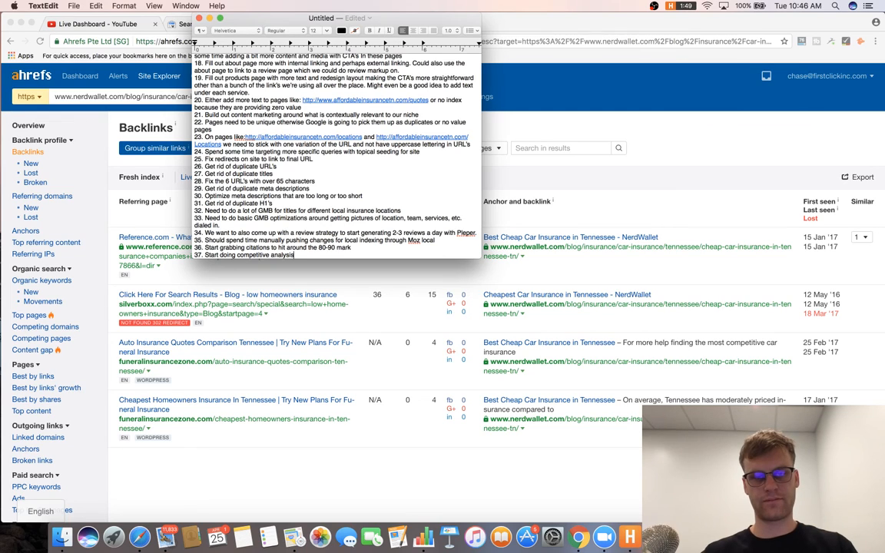
pyautogui.write(' on keywords for ')
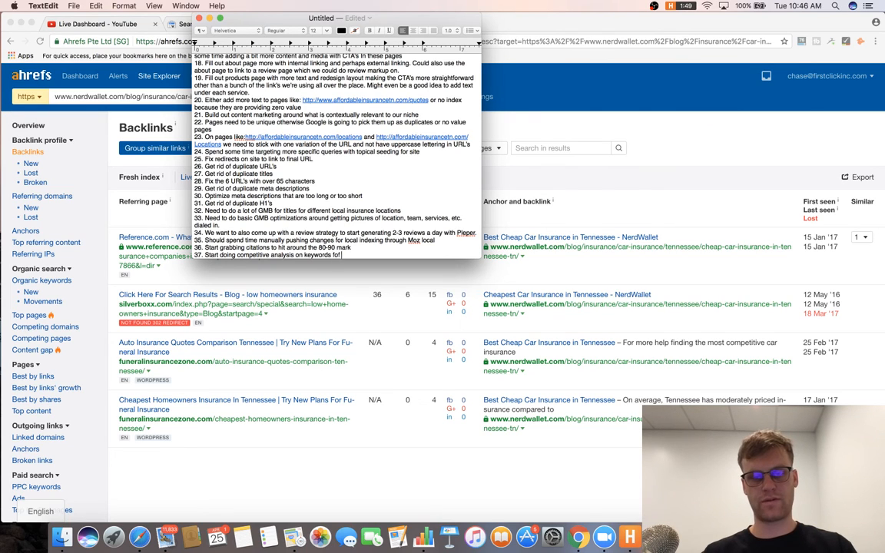
pyautogui.write('local ')
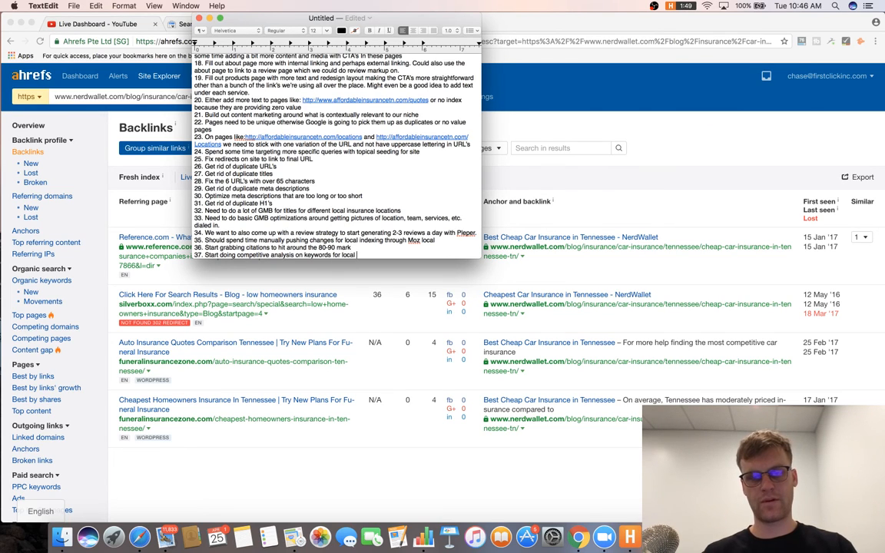
pyautogui.write('and building ou')
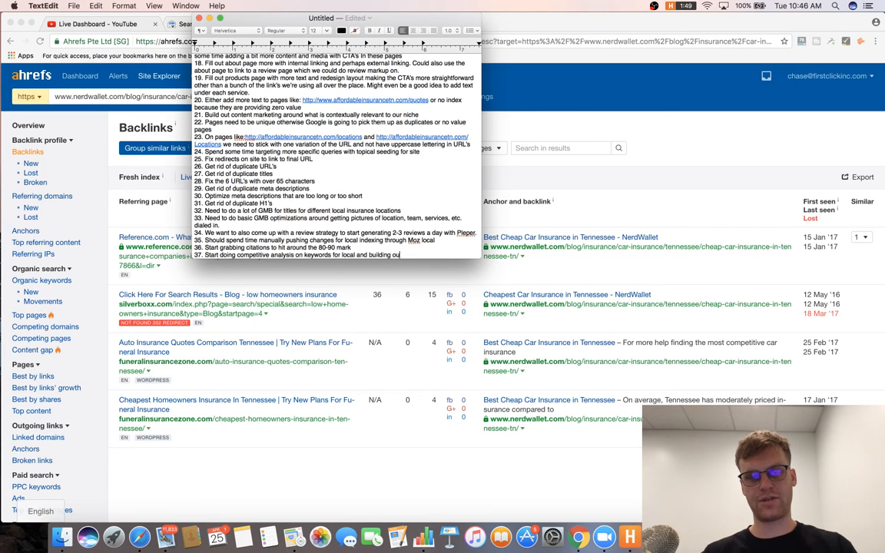
pyautogui.write('t those pages wit')
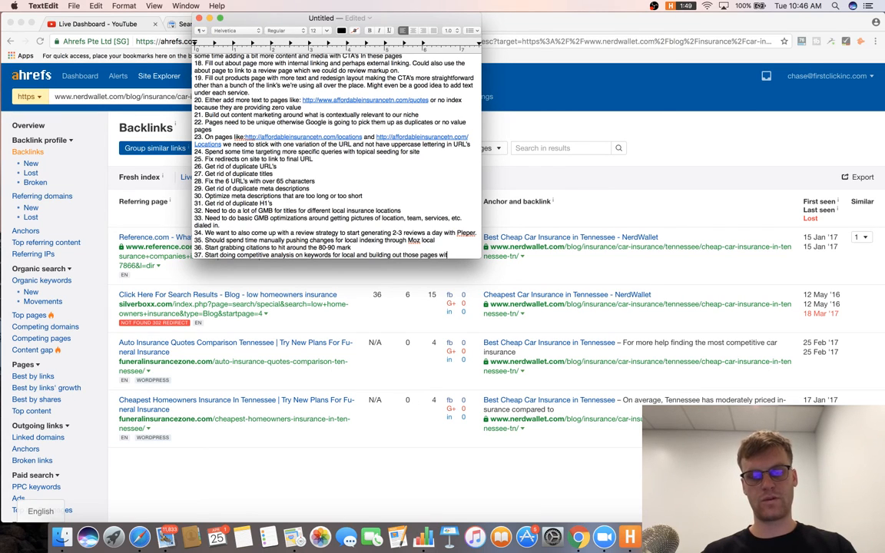
pyautogui.write('h the A HRE')
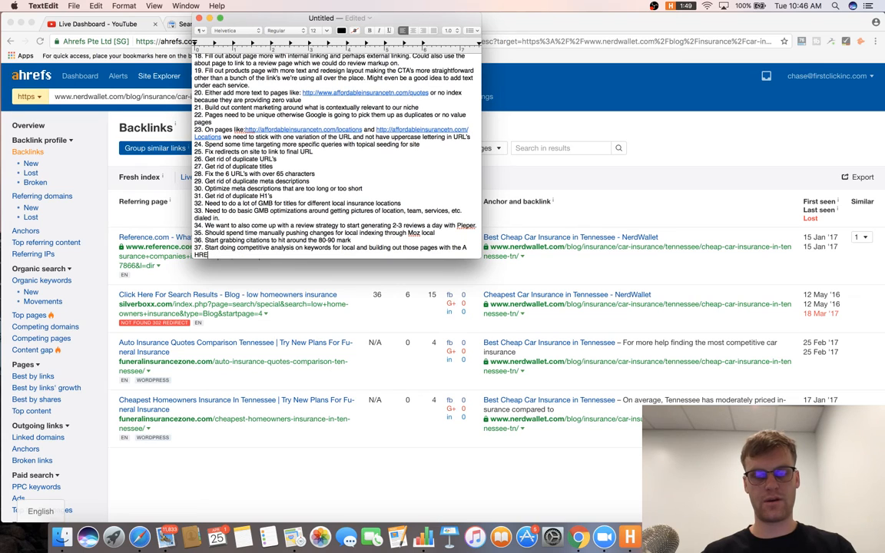
pyautogui.press('BackSpace')
pyautogui.press('BackSpace')
pyautogui.press('BackSpace')
pyautogui.press('BackSpace')
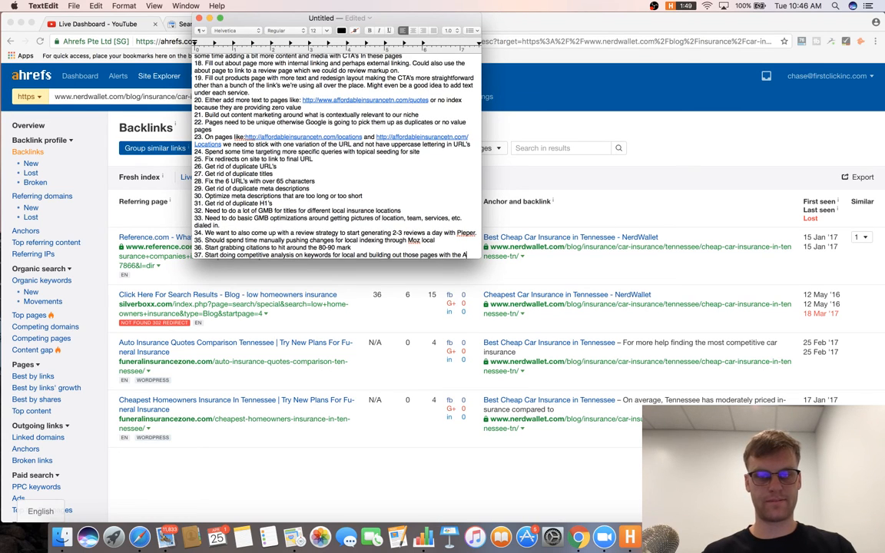
pyautogui.write('HREF')
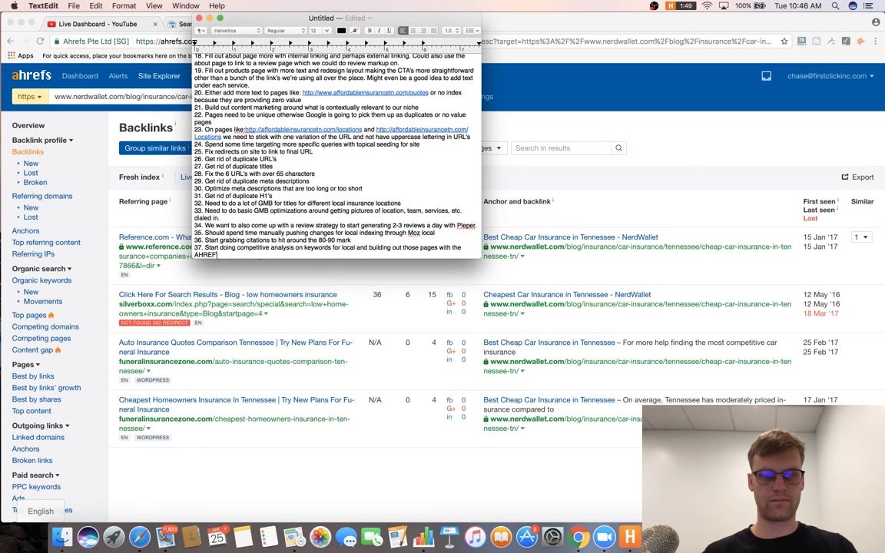
pyautogui.write("'s method")
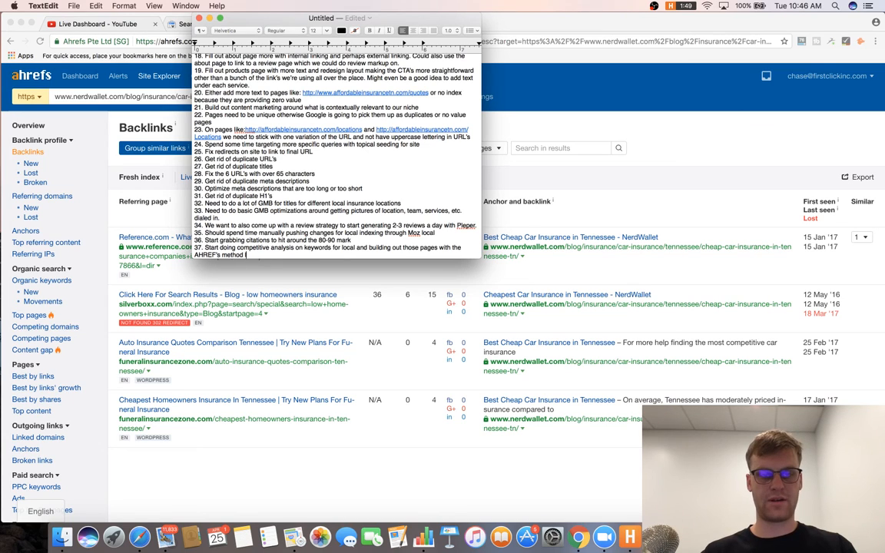
pyautogui.write(' men')
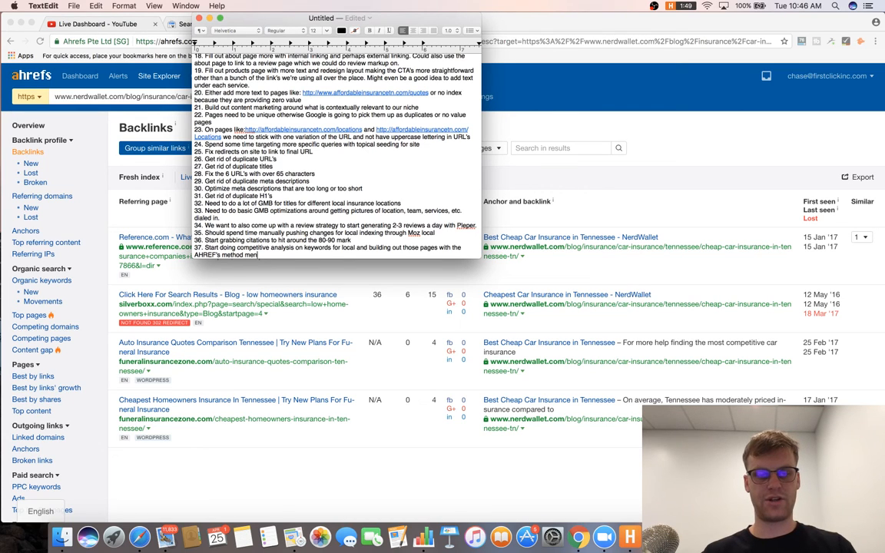
pyautogui.write('tioned in th')
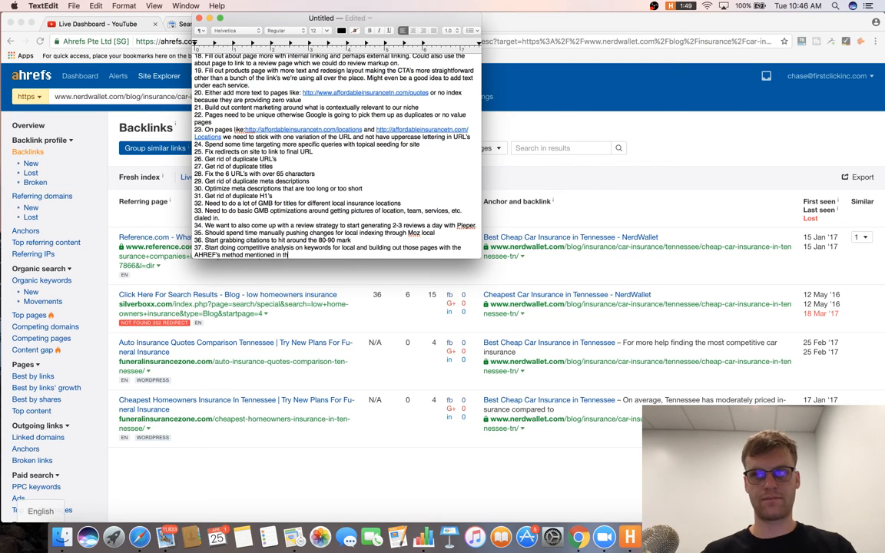
pyautogui.write('e video')
pyautogui.press('Return')
# Begin item 38 in the notes, then close the Ahrefs backlinks tab to reach Search Console.
pyautogui.write('38.')
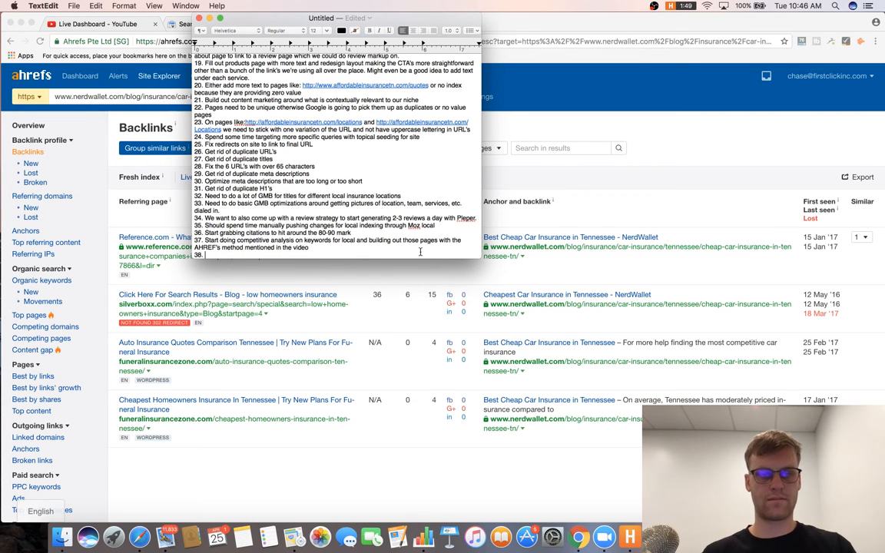
pyautogui.click(663, 153)
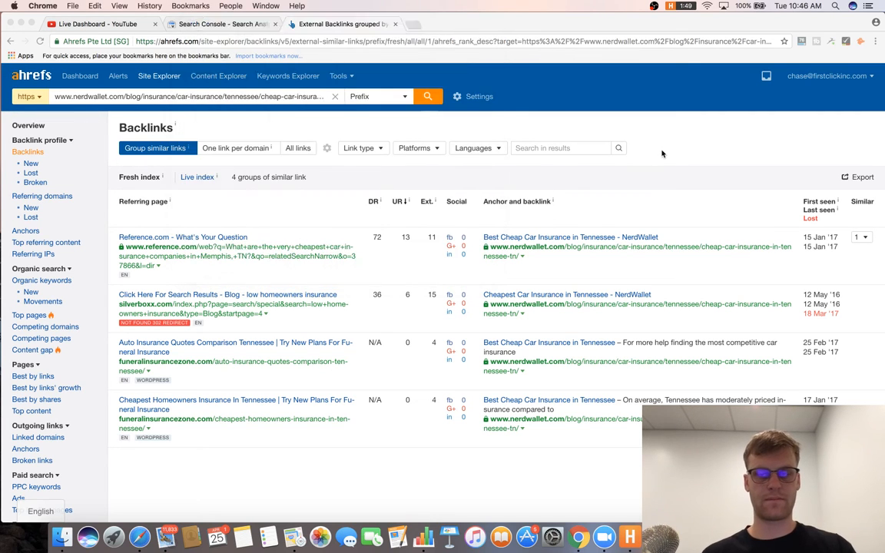
pyautogui.scroll(-5, 662, 154)
pyautogui.scroll(5, 663, 154)
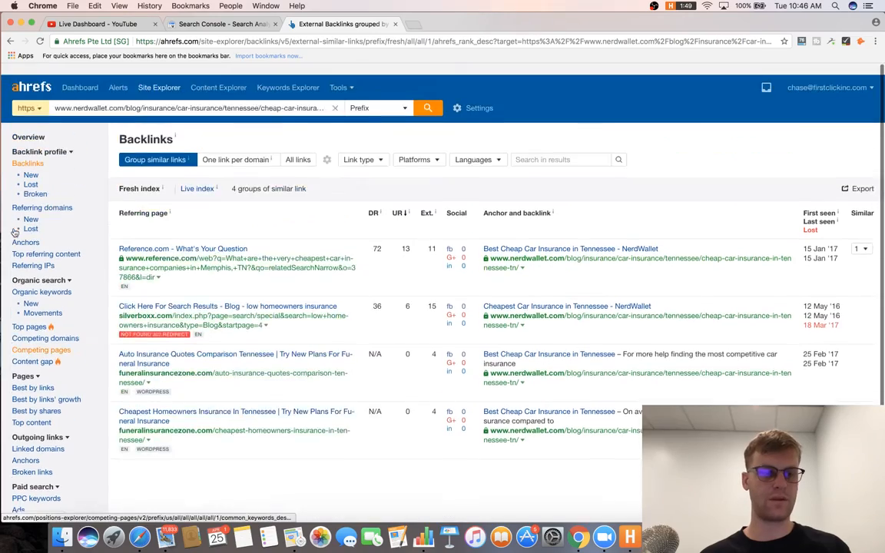
pyautogui.click(396, 24)
# Review the Search Analytics query table showing 96 clicks and 3,675 impressions.
pyautogui.scroll(-6, 317, 261)
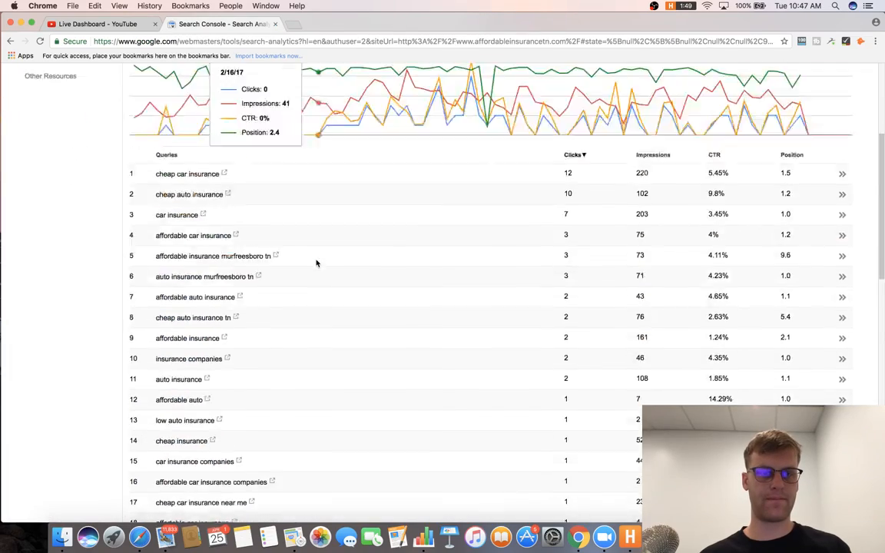
pyautogui.scroll(6, 317, 264)
pyautogui.scroll(-4, 370, 142)
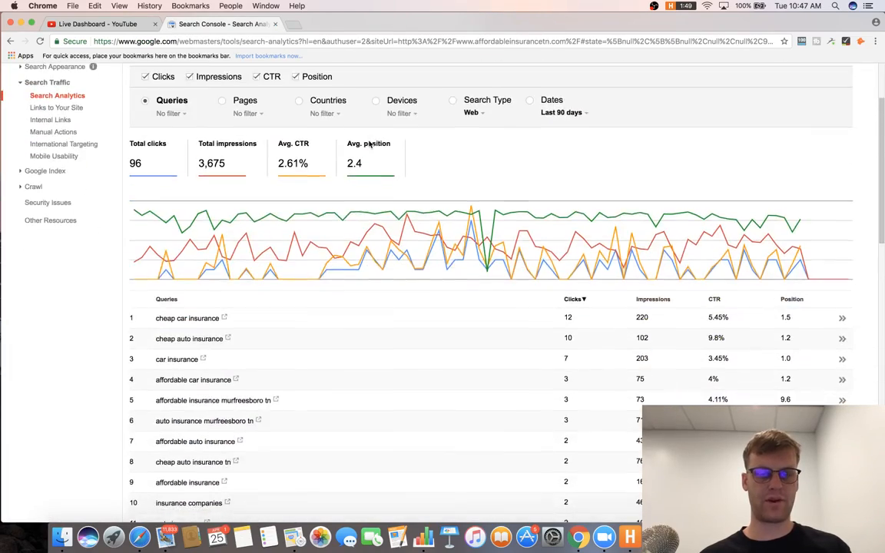
pyautogui.scroll(-10, 369, 140)
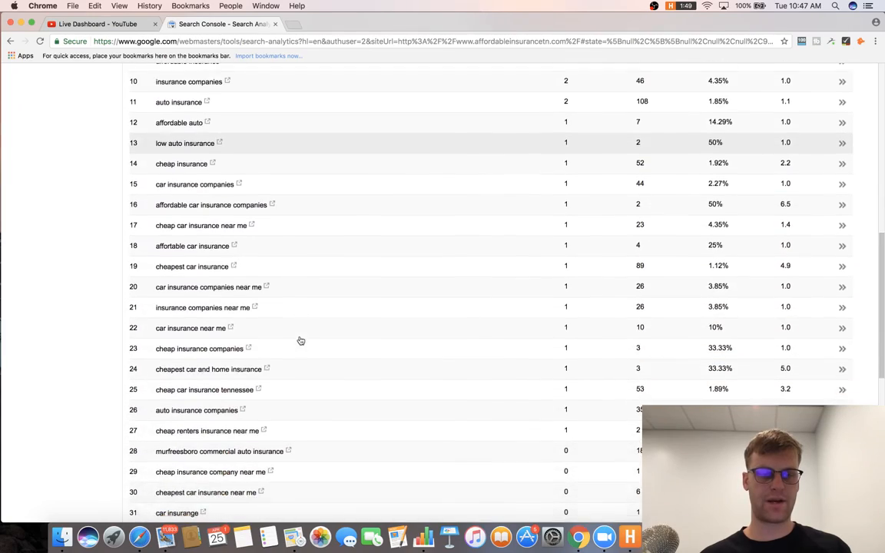
pyautogui.scroll(-3, 301, 340)
pyautogui.scroll(12, 301, 340)
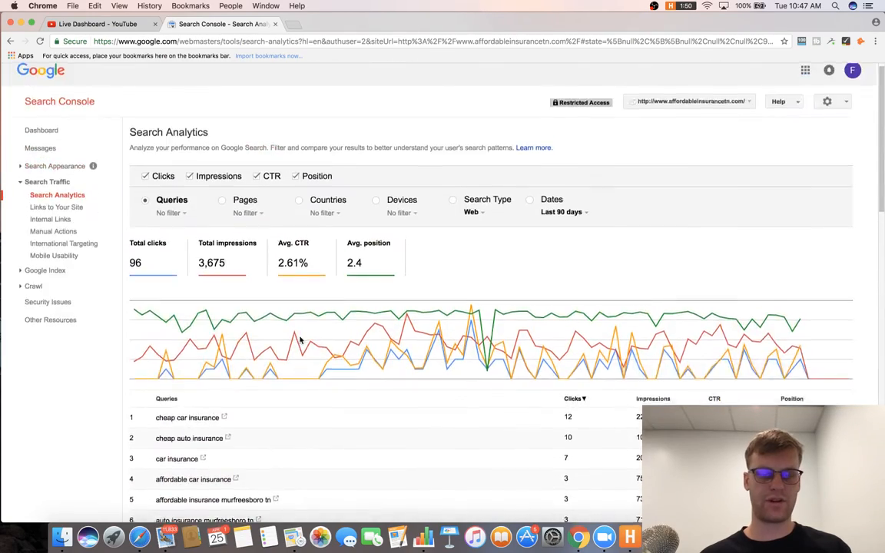
pyautogui.scroll(-2, 300, 341)
pyautogui.scroll(-1, 300, 341)
# Add the heading 'Top 10 Roadmap / Audit suggestions.' and item 1 'Fix the huge amount of GMB pages'.
pyautogui.press('super+Tab')
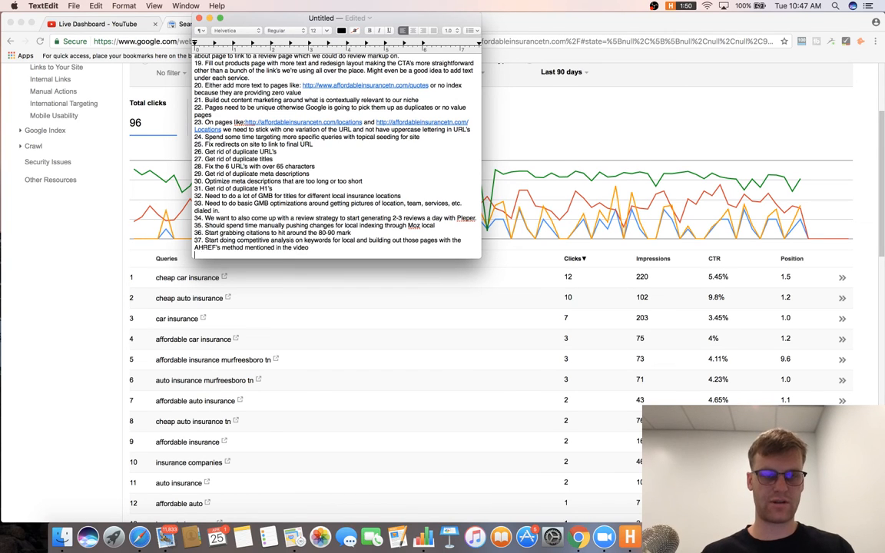
pyautogui.press('Return')
pyautogui.press('Return')
pyautogui.press('Return')
pyautogui.write('Top 10 Roadmap / A')
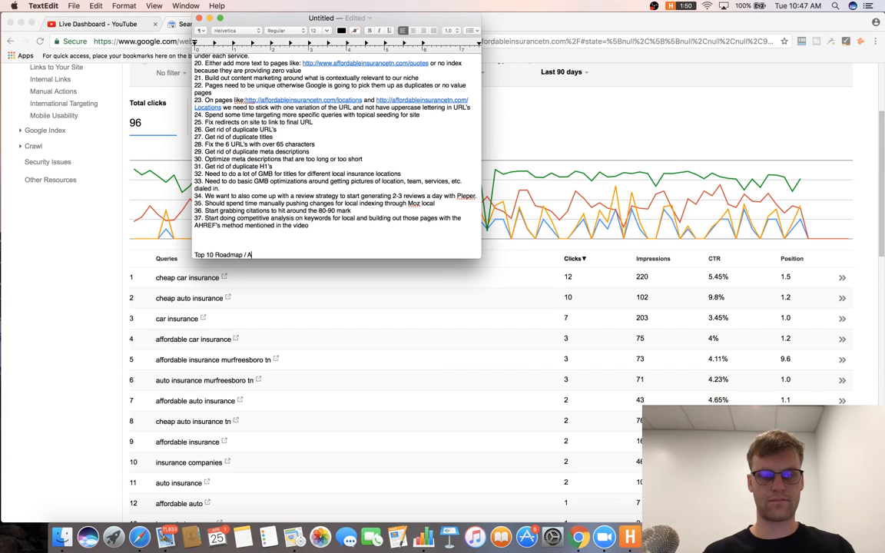
pyautogui.write('udit suggestion')
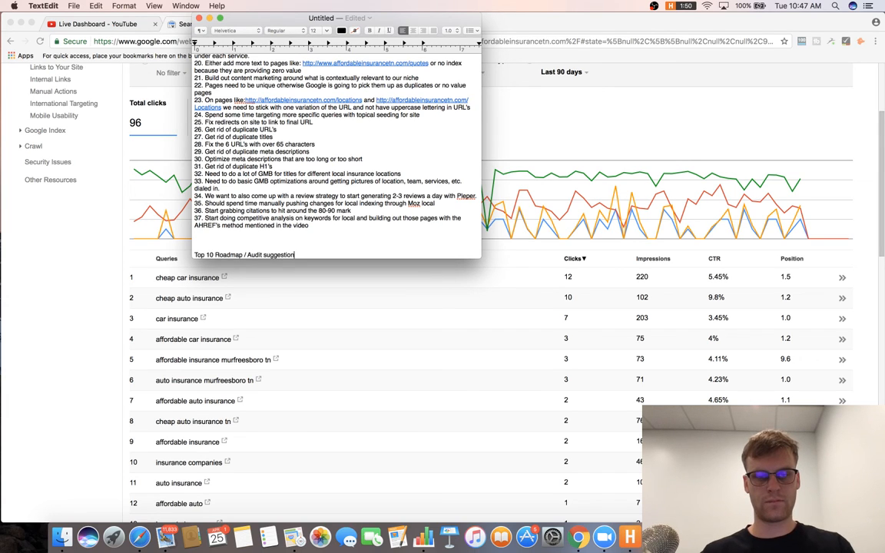
pyautogui.write('s.')
pyautogui.press('Return')
pyautogui.press('Return')
pyautogui.write('1.')
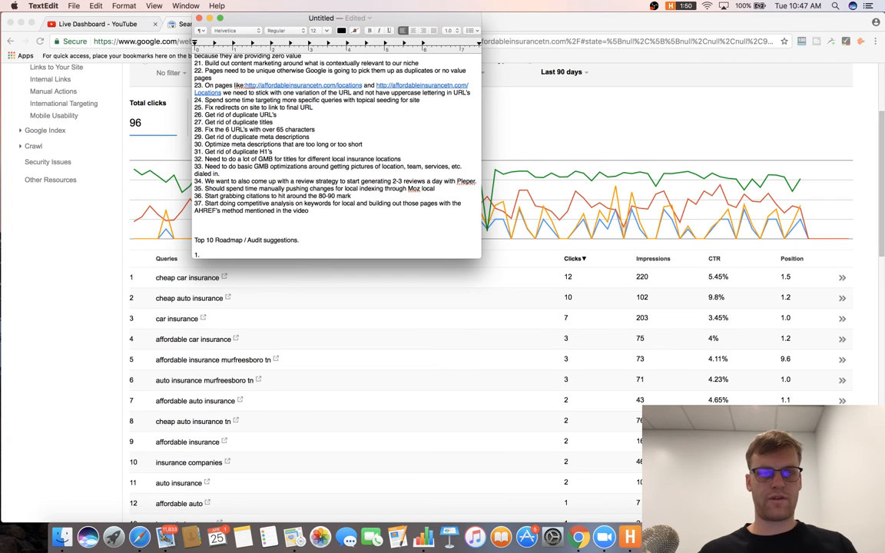
pyautogui.write(' Fi')
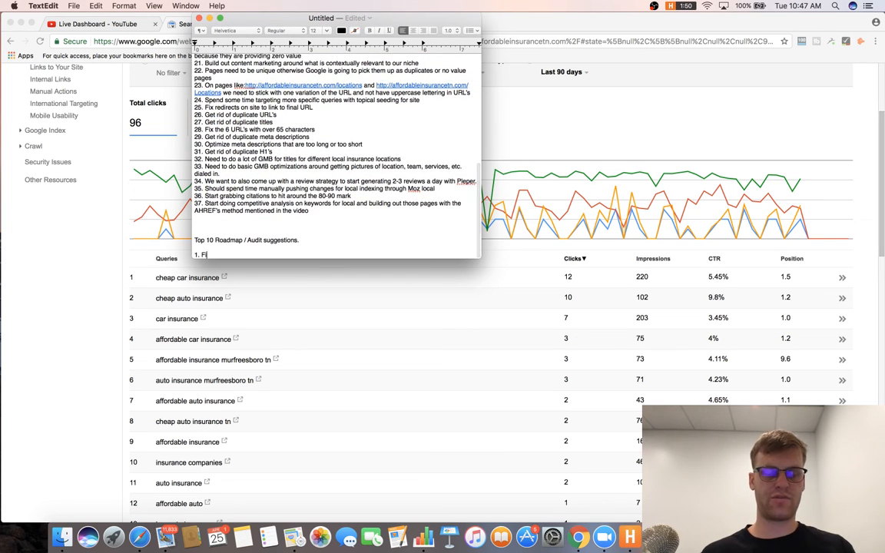
pyautogui.write('x GMB')
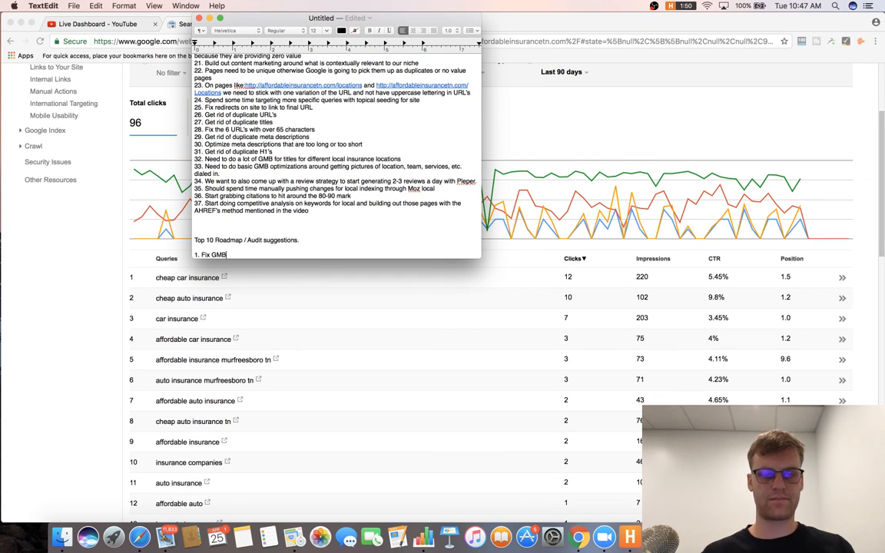
pyautogui.press('BackSpace')
pyautogui.press('BackSpace')
pyautogui.press('BackSpace')
pyautogui.write('the')
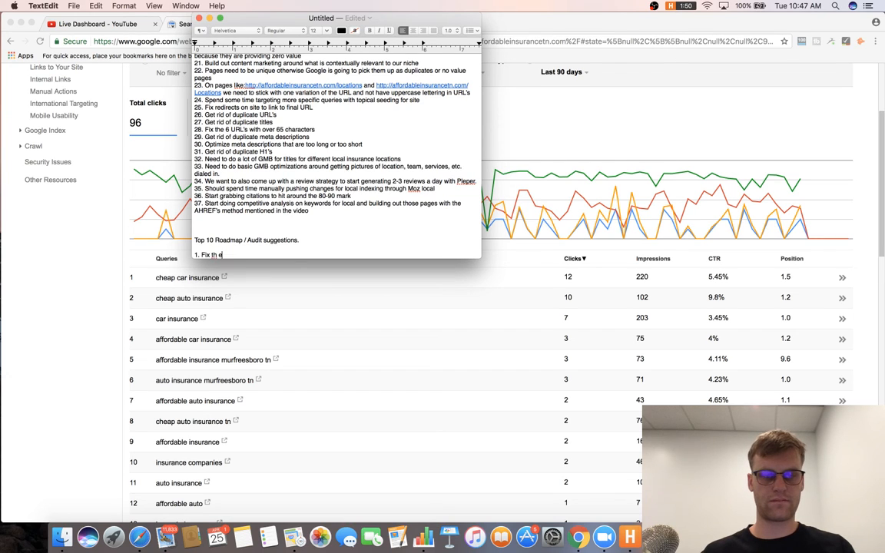
pyautogui.write(' huge amou')
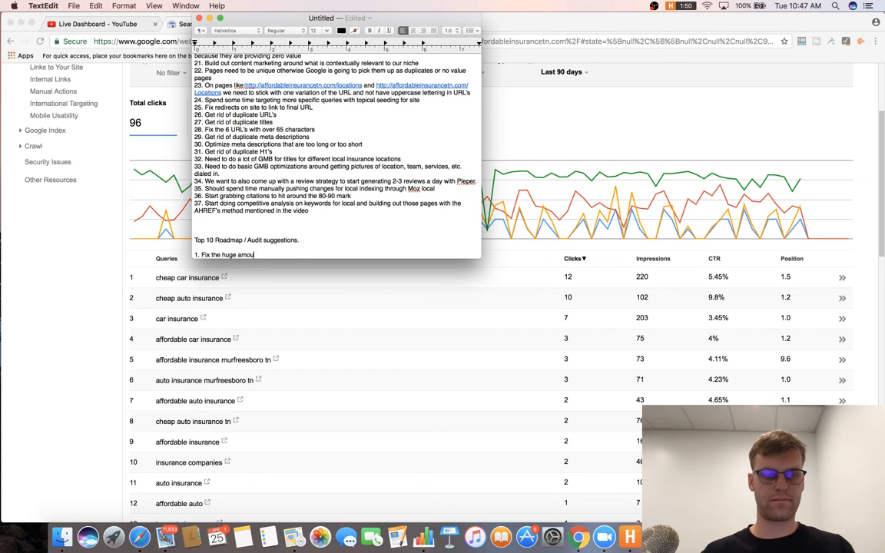
pyautogui.write('nt of GMB')
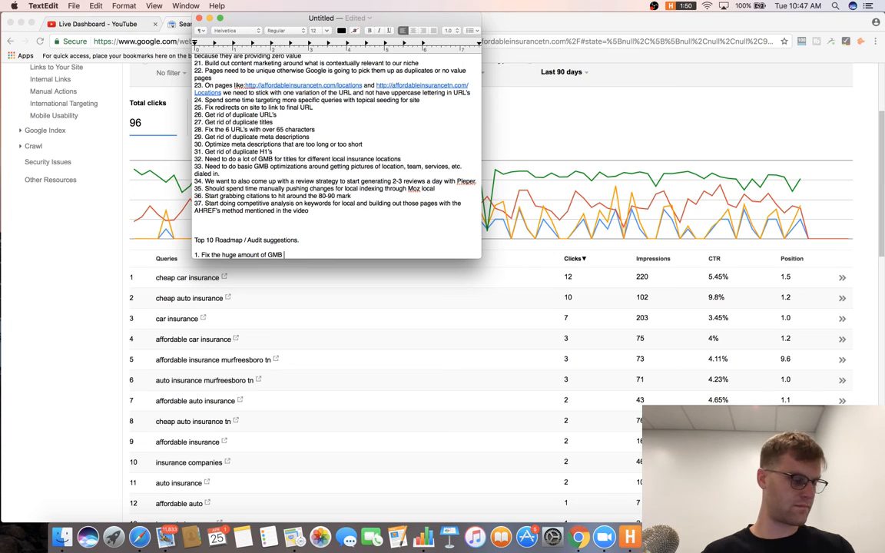
pyautogui.write(' pages')
# Start item 2: 'Dial in location landing pages on site'.
pyautogui.press('Return')
pyautogui.write('2. Di')
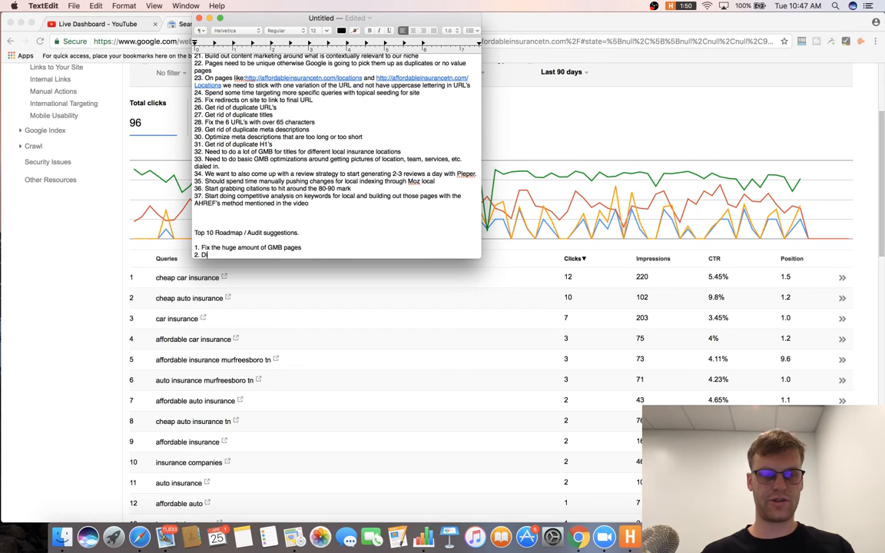
pyautogui.write('al in landing pa')
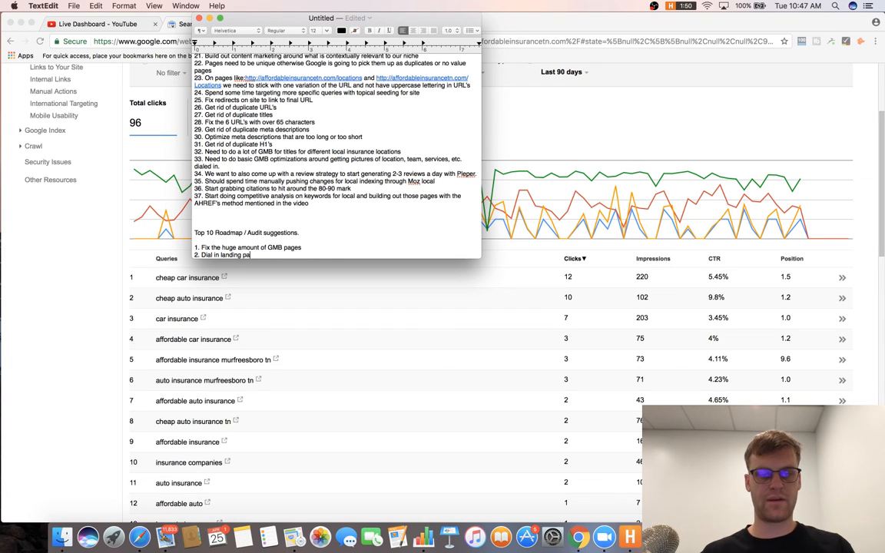
pyautogui.write('ge')
pyautogui.press('BackSpace')
pyautogui.press('BackSpace')
pyautogui.press('BackSpace')
pyautogui.press('BackSpace')
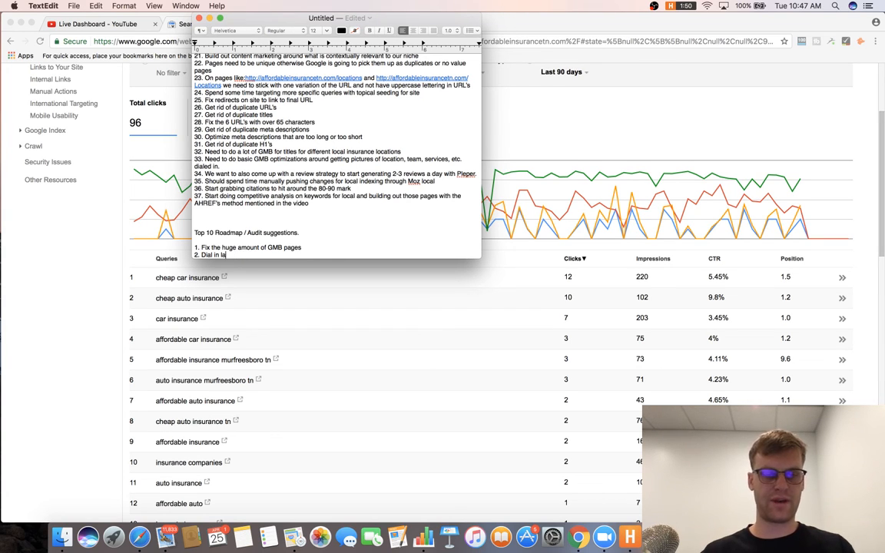
pyautogui.write('cation landin')
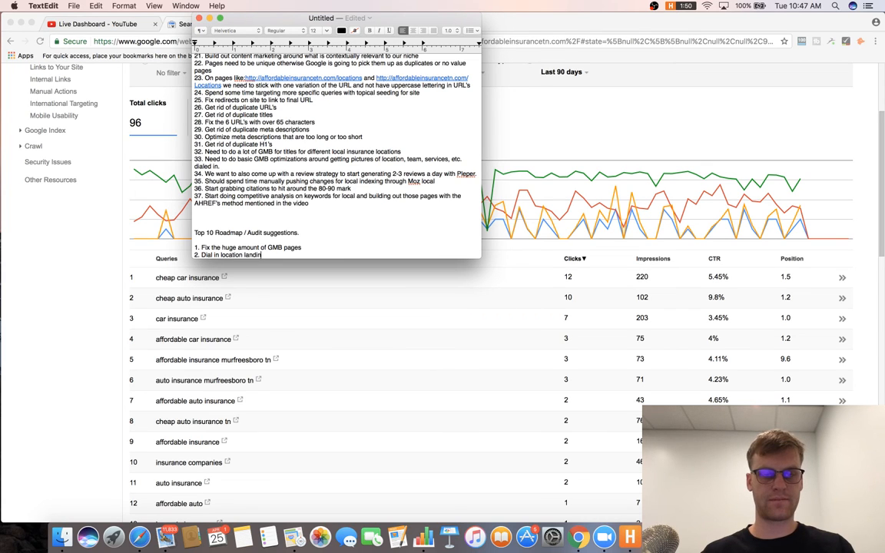
pyautogui.write('g pages on site')
# Add item 3 on building content from keyword competitive analysis and item 4 on fixing local schema markup.
pyautogui.press('Return')
pyautogui.write('3')
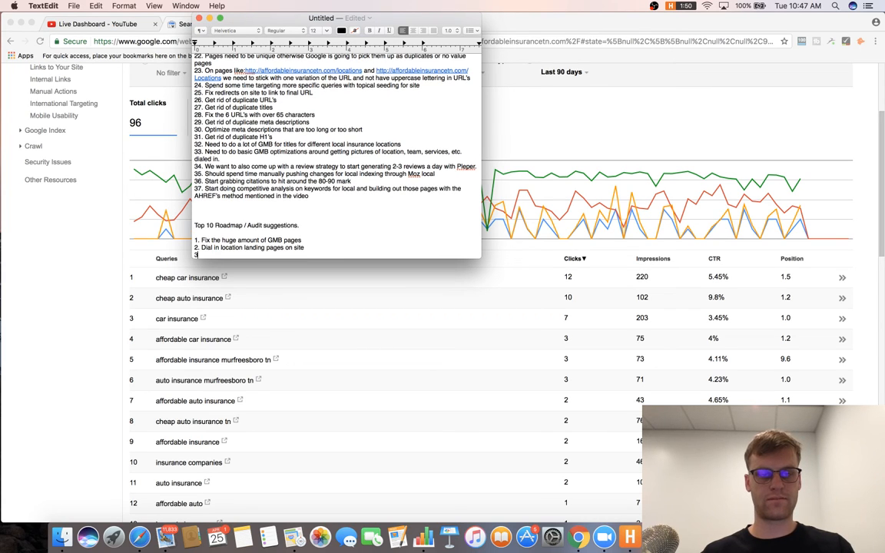
pyautogui.write('. Start bu')
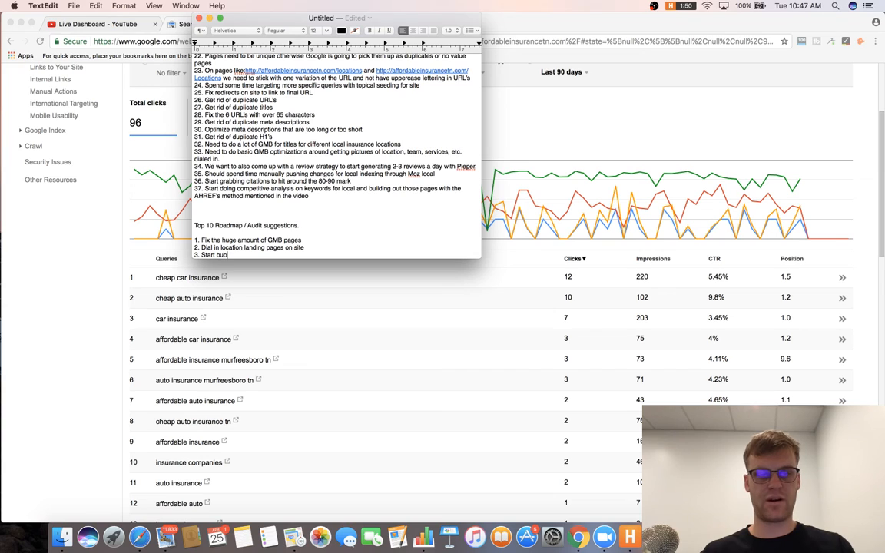
pyautogui.write('ilding content fro')
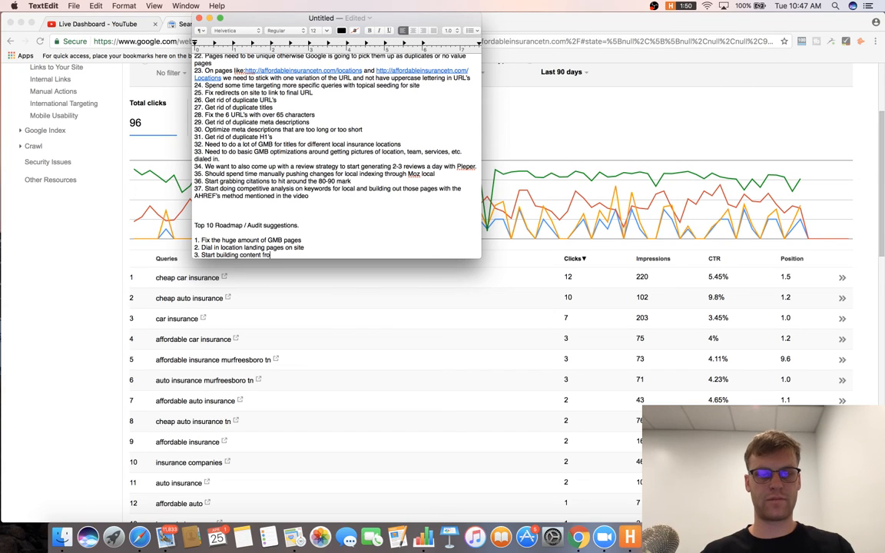
pyautogui.write('m competitive anal')
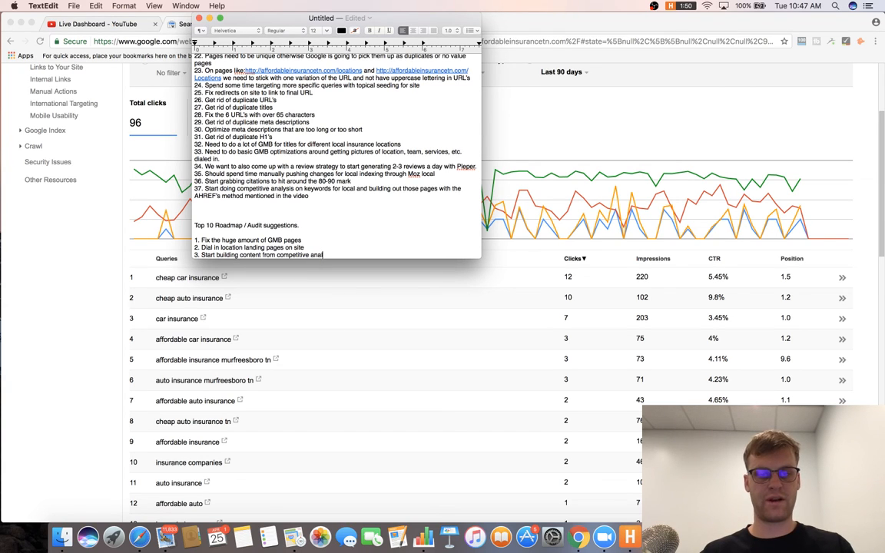
pyautogui.write('ysis on Ke')
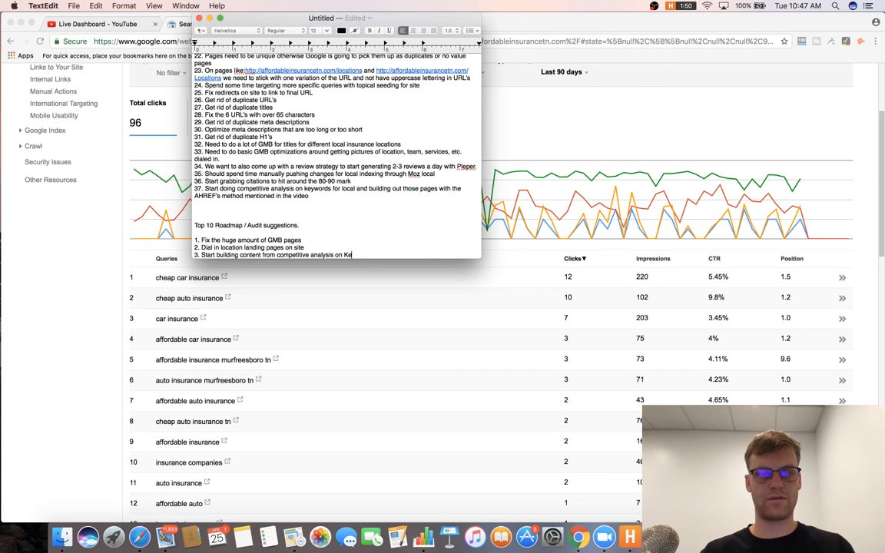
pyautogui.write('wwords')
pyautogui.press('Return')
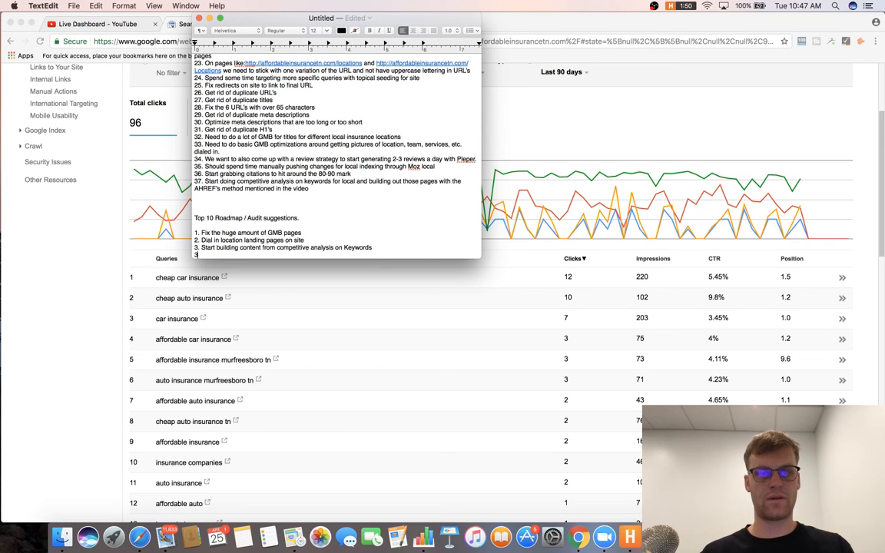
pyautogui.write('4. Fix t')
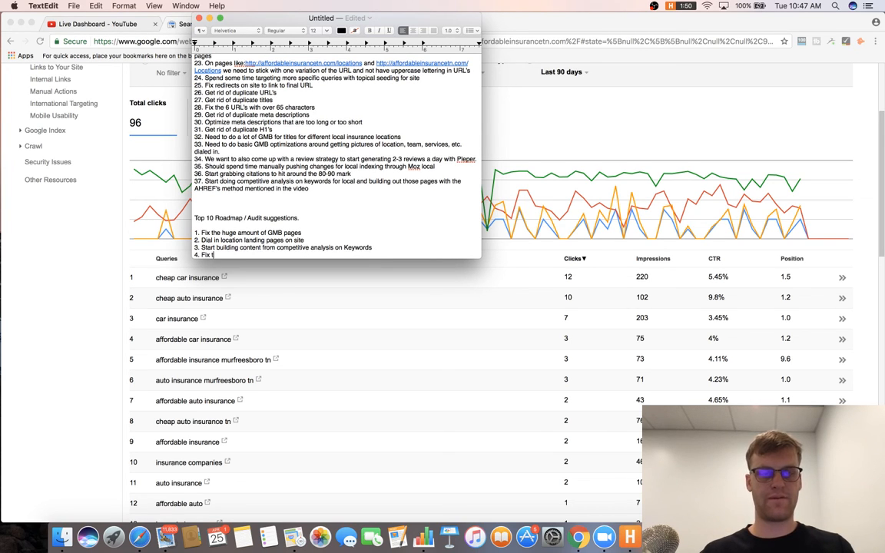
pyautogui.write('he local schema mark')
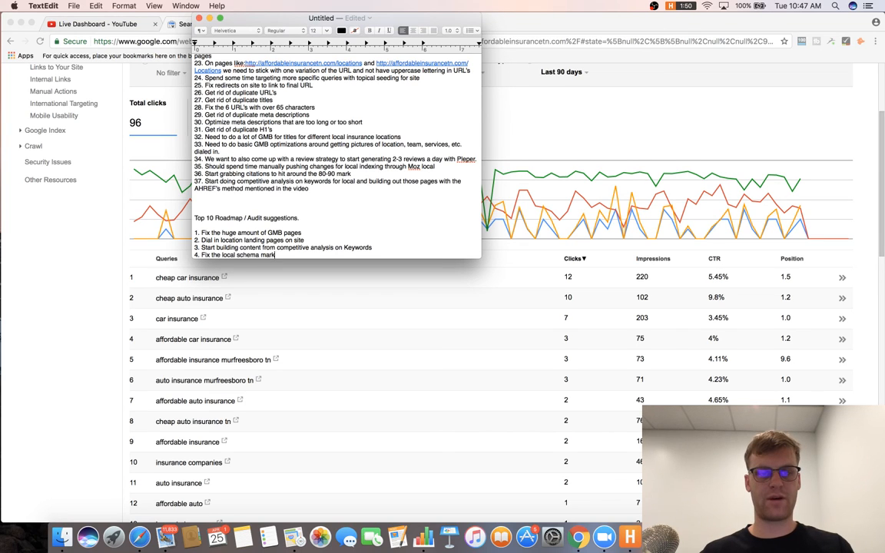
pyautogui.write('up for each page')
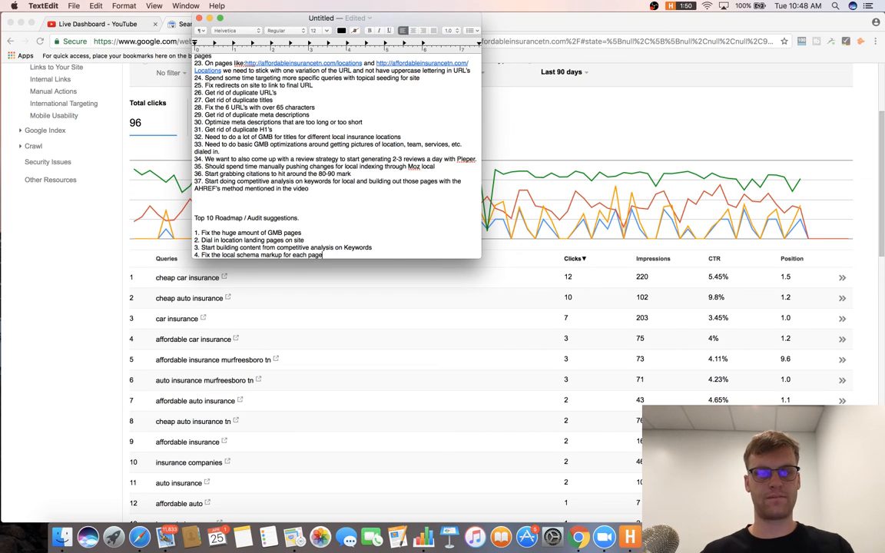
# Add item 5 on service landing pages with content and silos, item 6 on citations, and begin item 7.
pyautogui.press('Return')
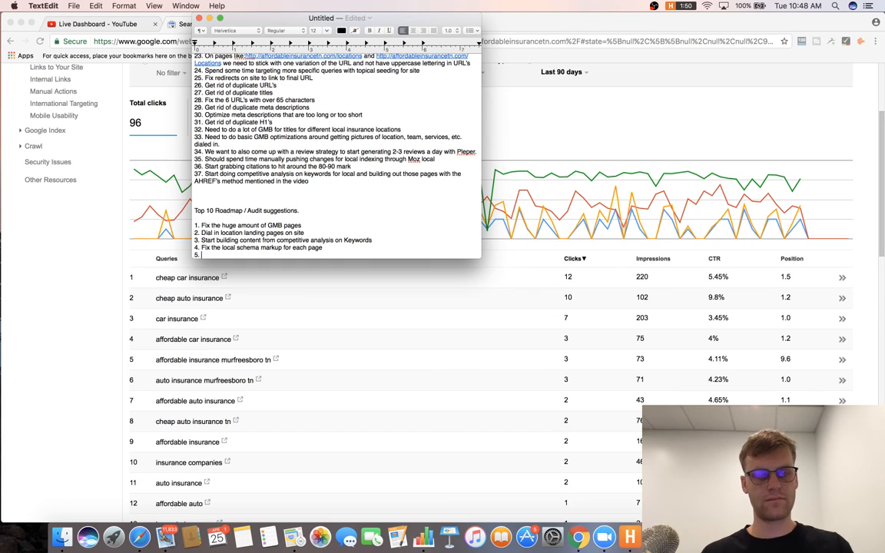
pyautogui.write('5. Continue')
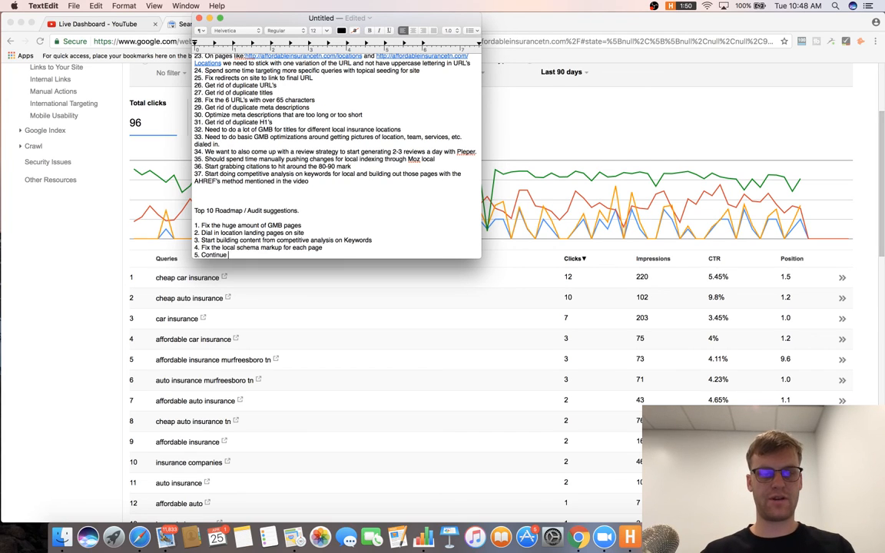
pyautogui.write(' build out lan')
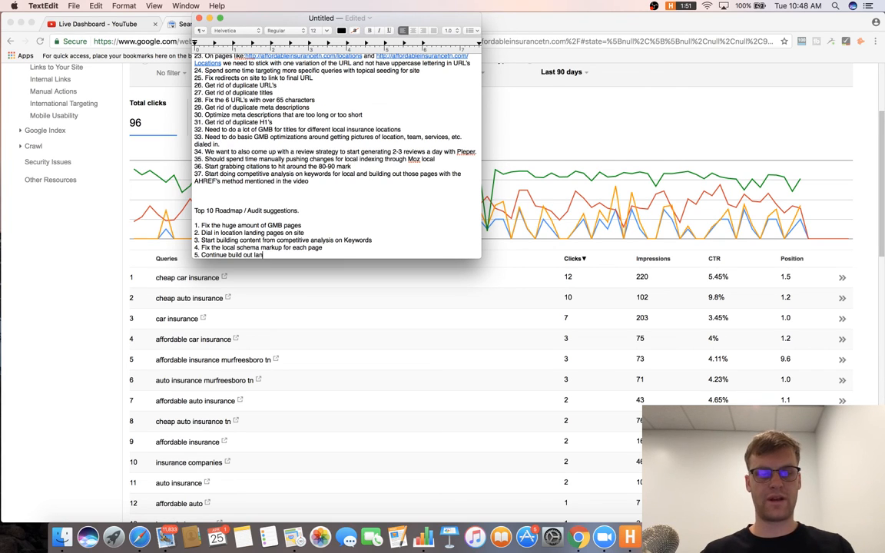
pyautogui.write('ding pages for ser')
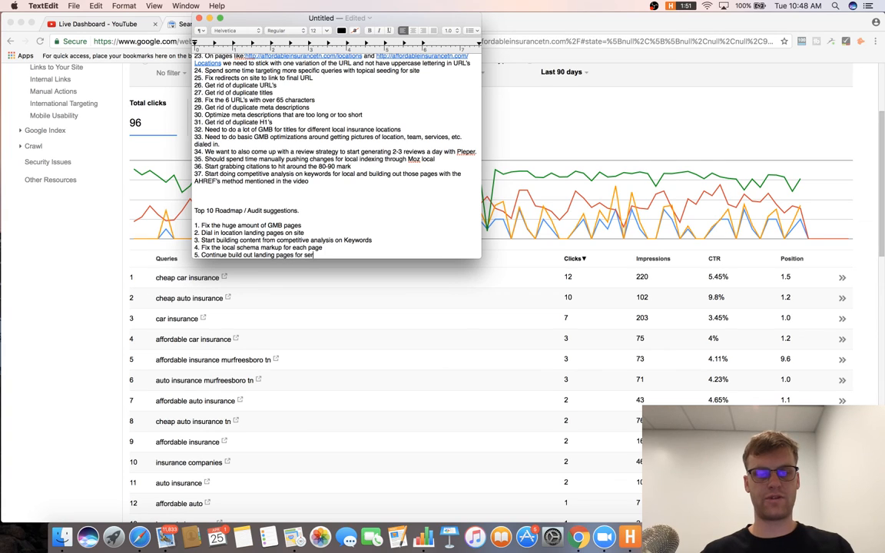
pyautogui.write('vices and add content +')
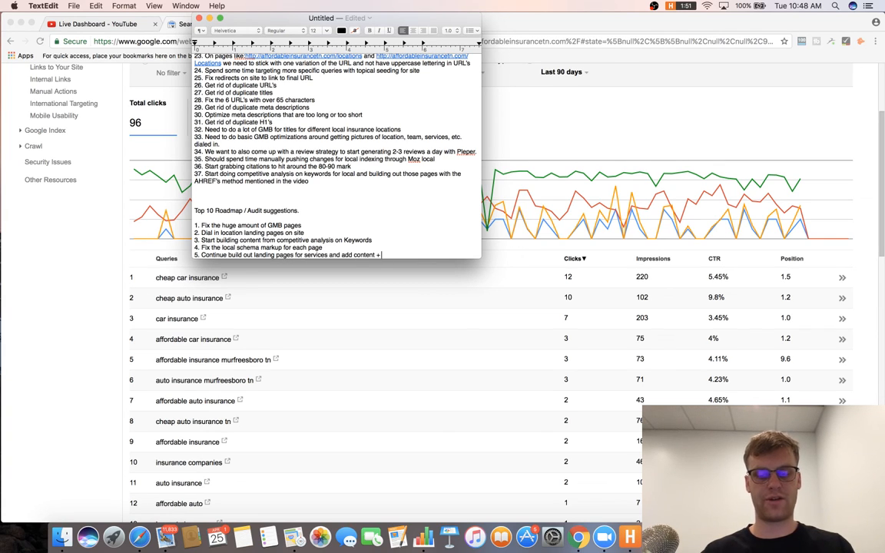
pyautogui.write(" silo's to existing")
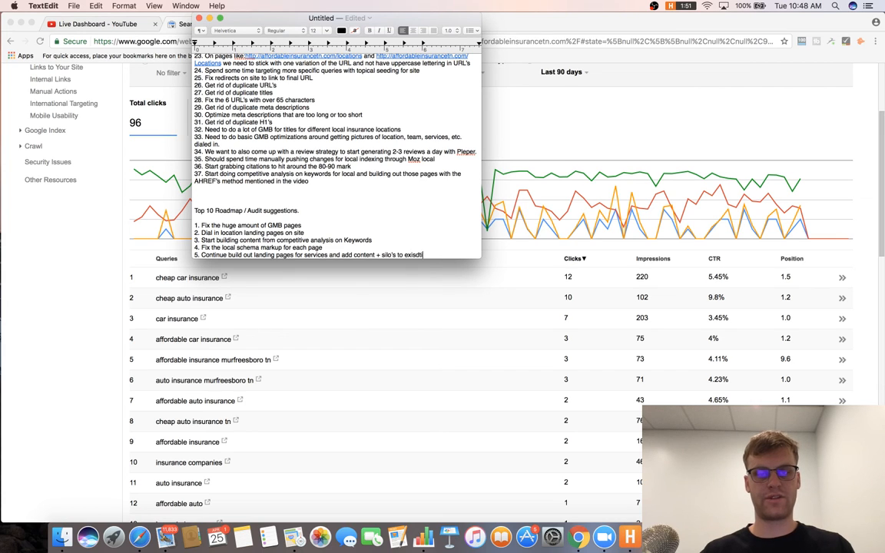
pyautogui.write(' pages')
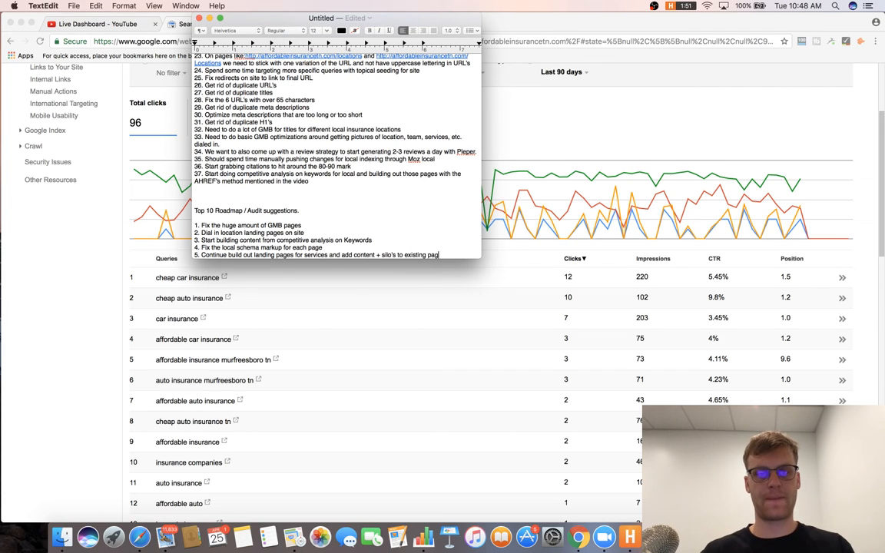
pyautogui.press('Return')
pyautogui.write('6. Ge')
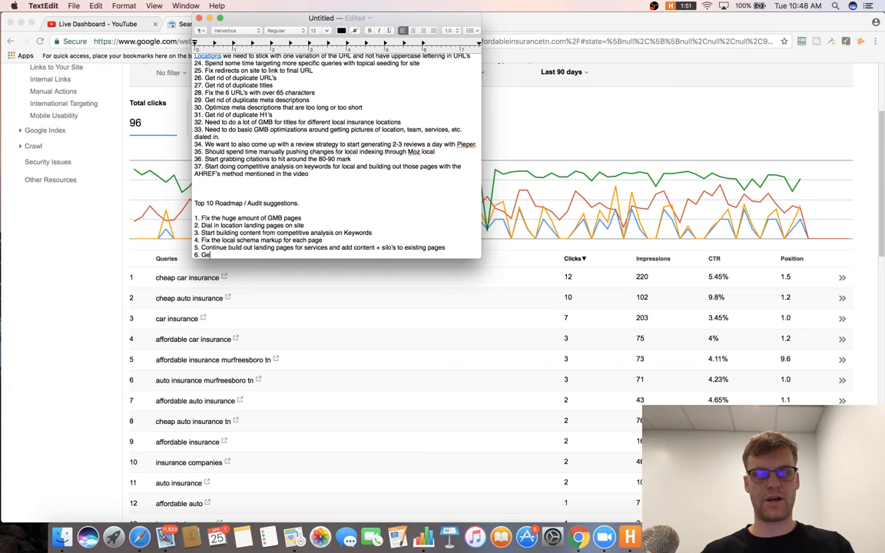
pyautogui.write('t citations vbuilt')
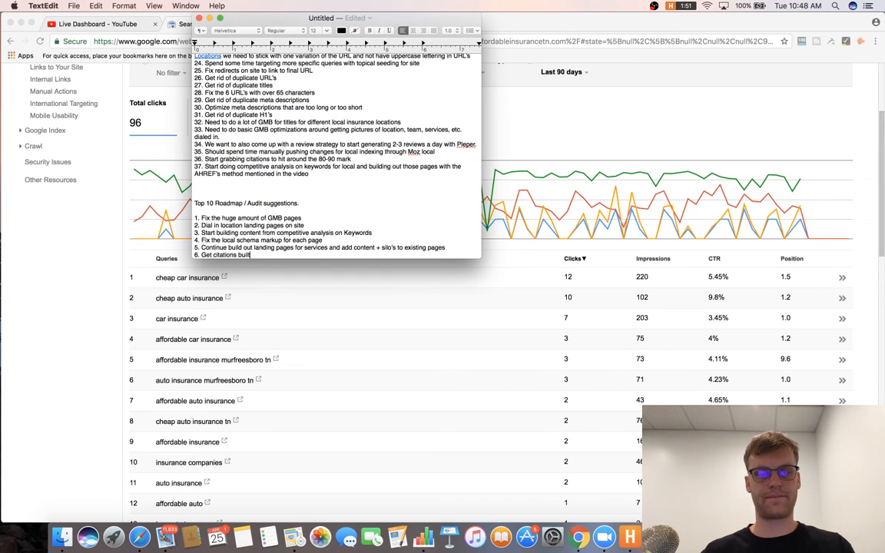
pyautogui.press('Return')
pyautogui.write('7. Get basic on page optimizations done for each page')
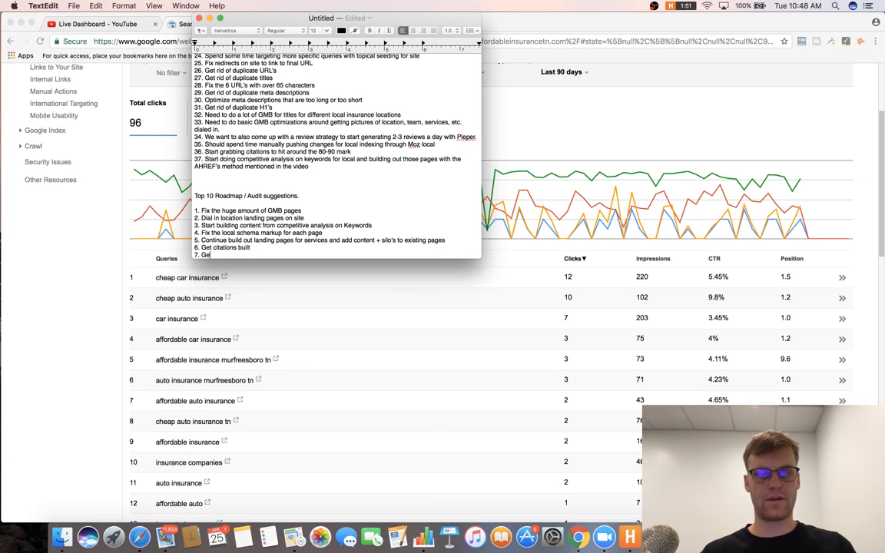
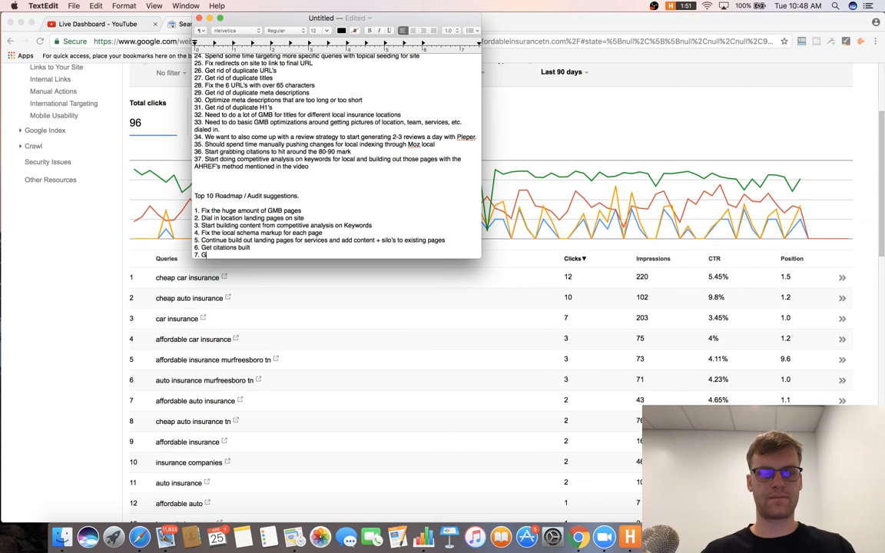
# Finish item 7 on basic on-page optimizations for each page and add item 8, 'Noindex or add content to no value pages'.
pyautogui.write('t basic on p')
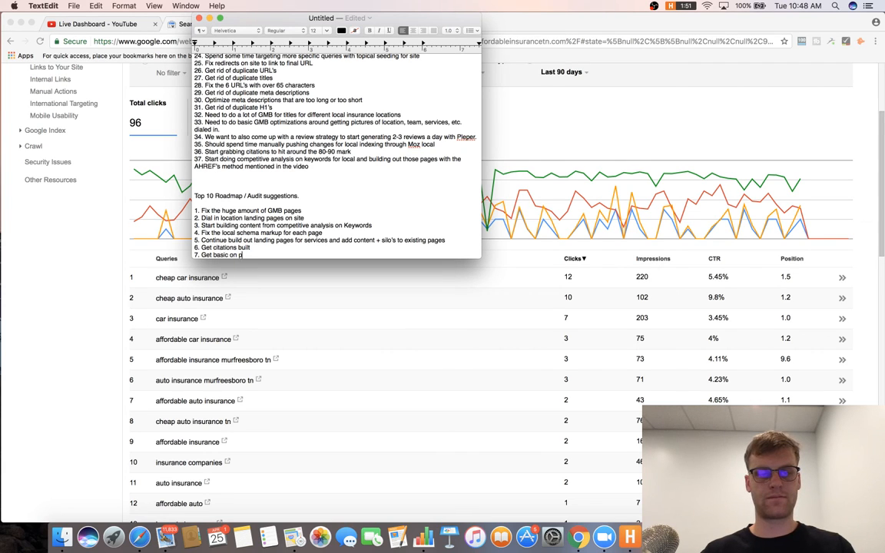
pyautogui.write('age optimizati')
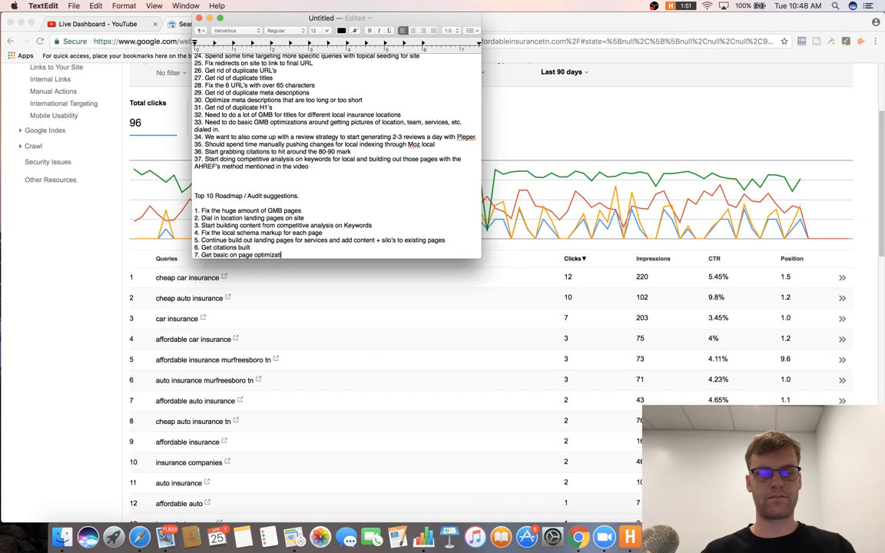
pyautogui.write('ons done for each p')
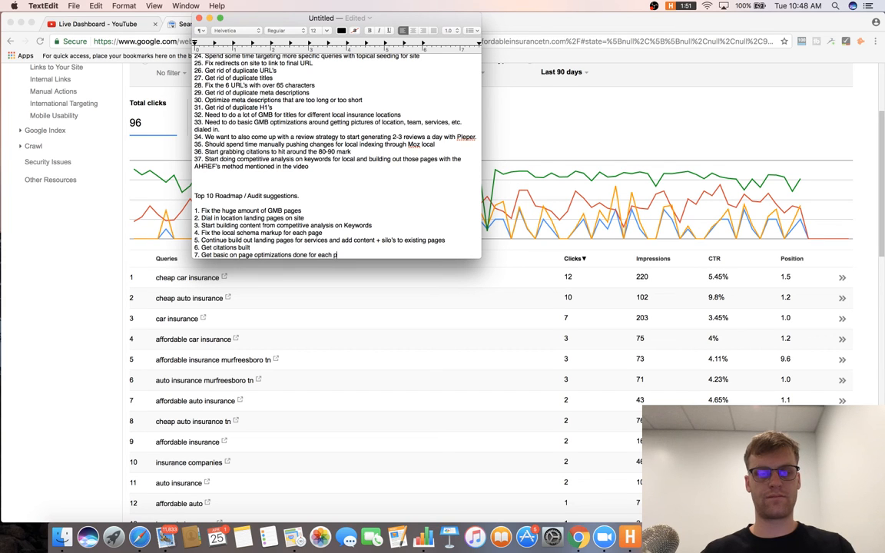
pyautogui.write('age')
pyautogui.press('Return')
pyautogui.scroll(10, 243, 166)
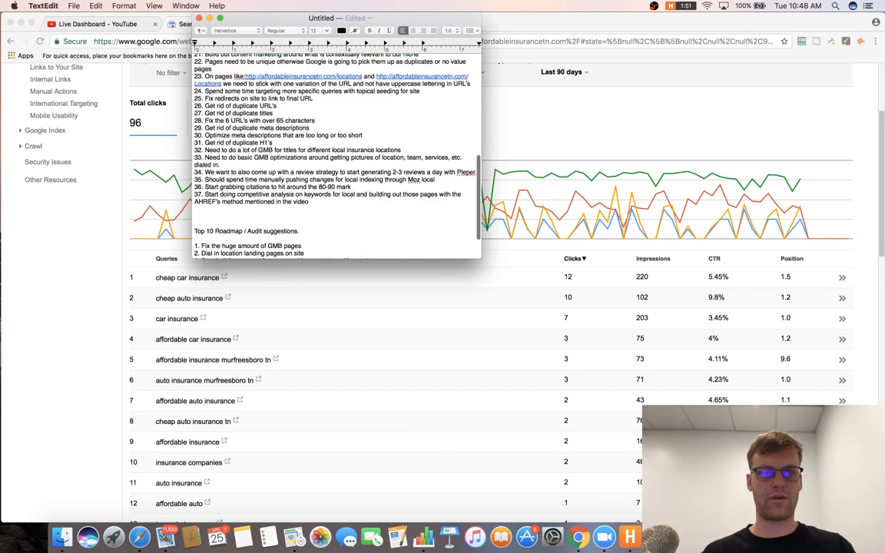
pyautogui.scroll(-10, 244, 166)
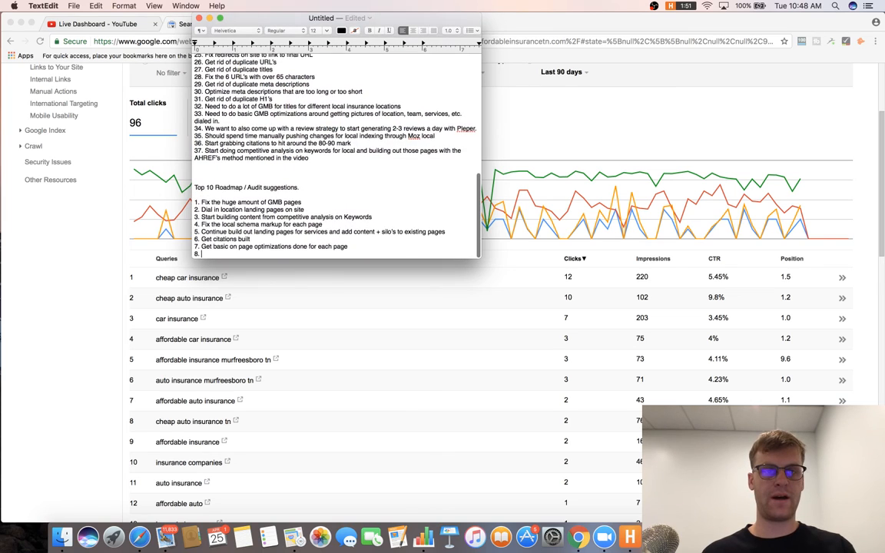
pyautogui.write('Eith')
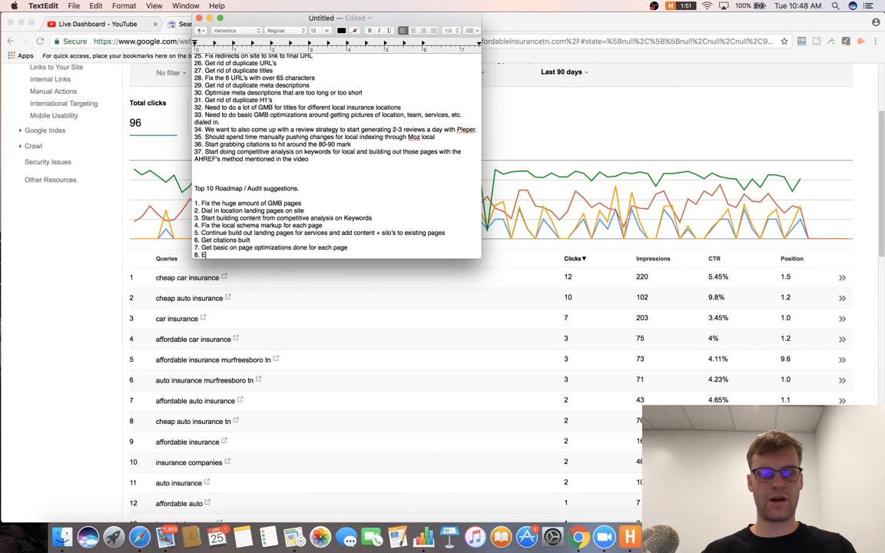
pyautogui.write('index or')
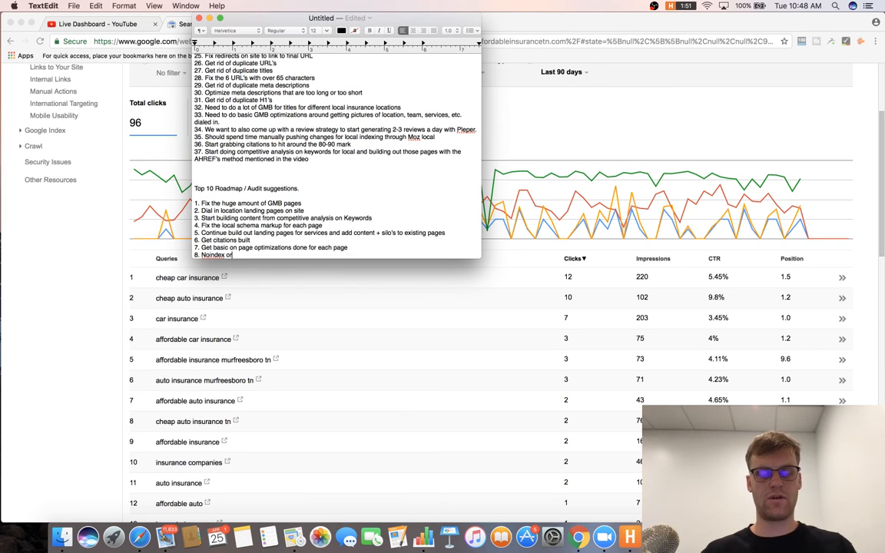
pyautogui.write(' add content to n')
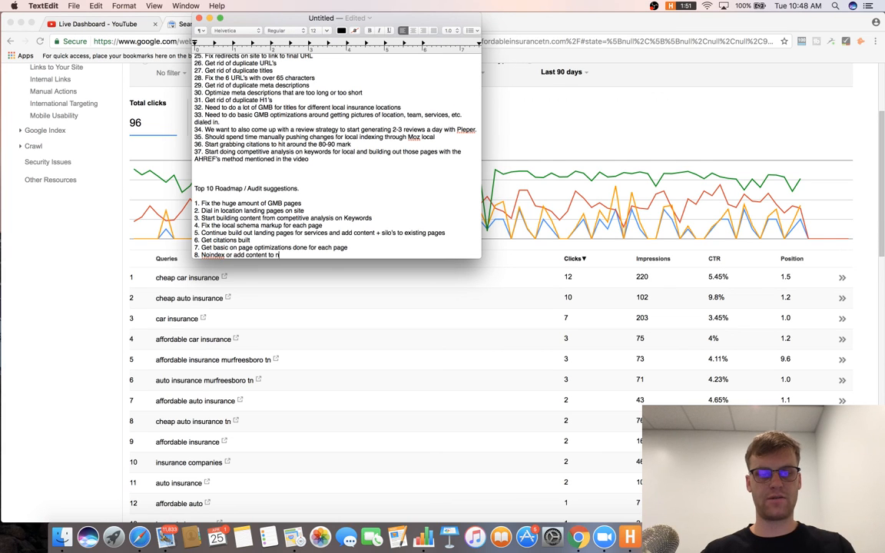
pyautogui.write('o value pages')
pyautogui.press('Return')
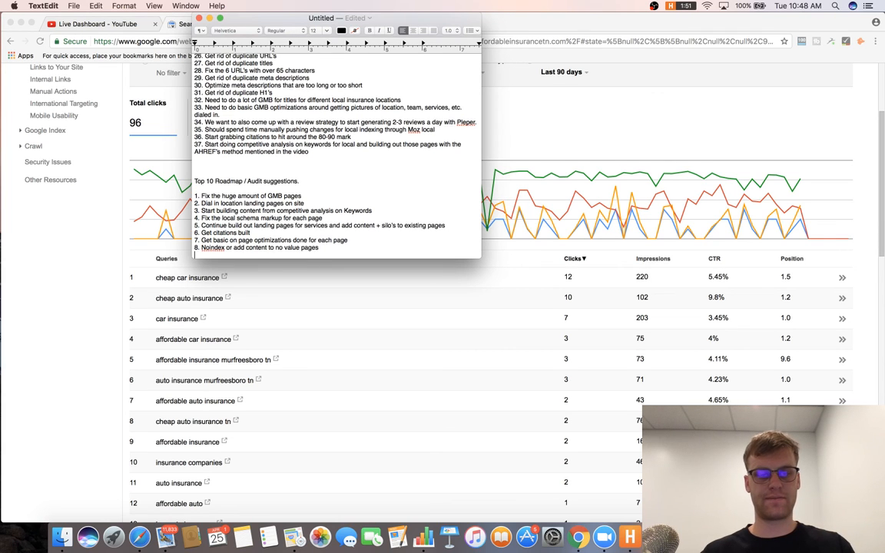
# Add item 9: 'Start generating reviews with Pleper and a content marketing plan (can create funnel to reviews'.
pyautogui.scroll(10, 337, 153)
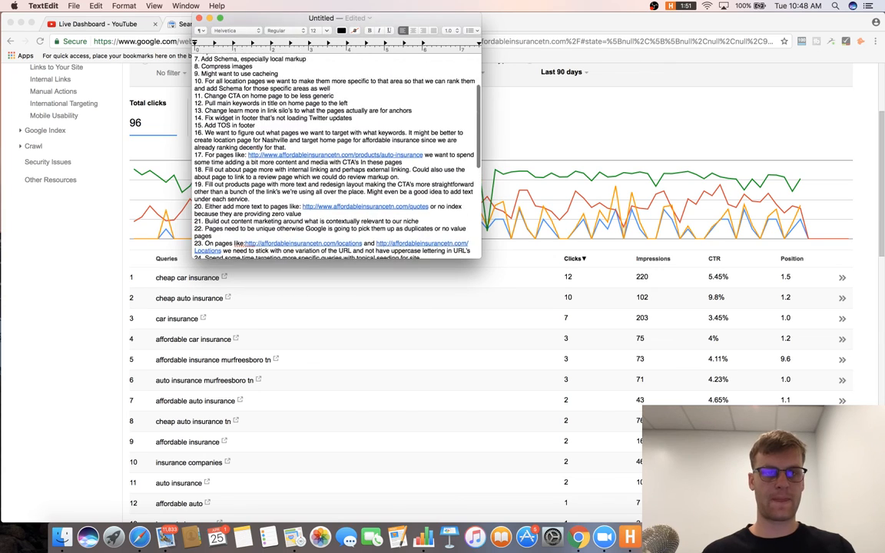
pyautogui.scroll(-10, 337, 153)
pyautogui.write('Start ')
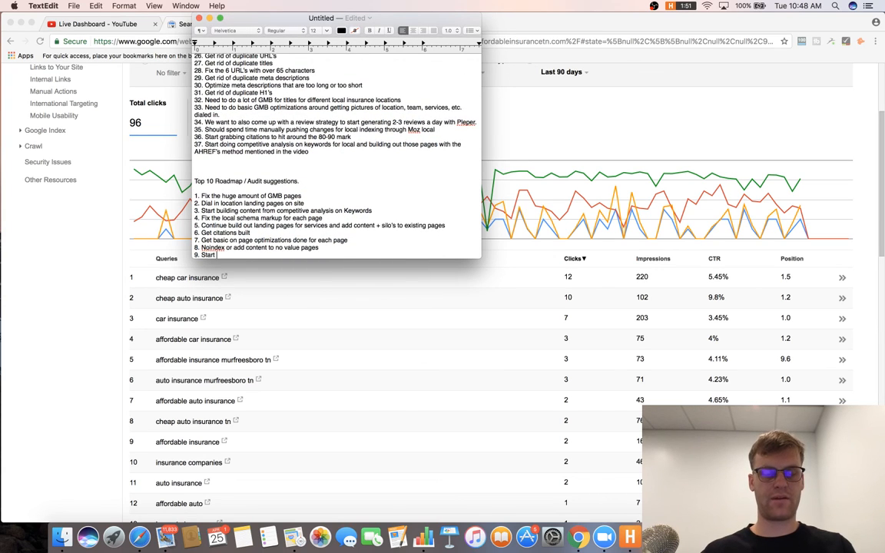
pyautogui.write('generating reviews with')
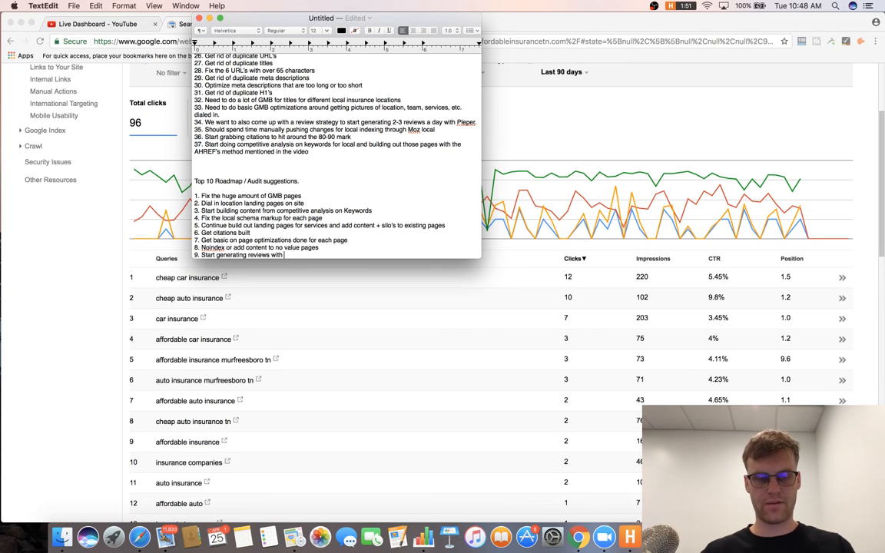
pyautogui.write('Pieper and a content marketing plan (')
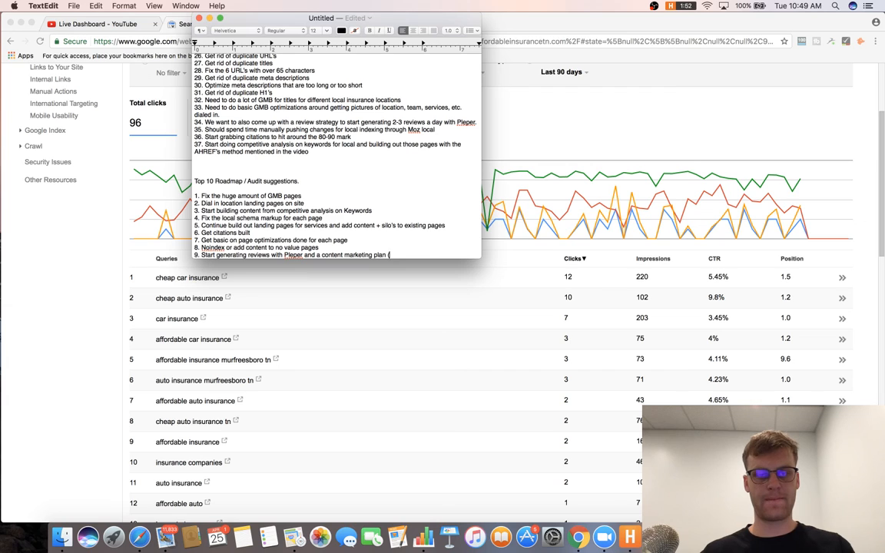
pyautogui.write('create funne')
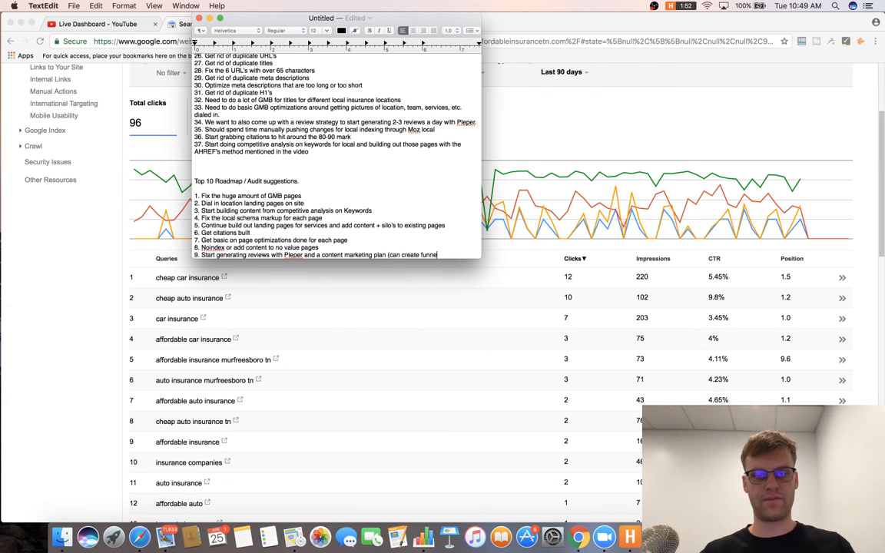
pyautogui.write('l to reviews')
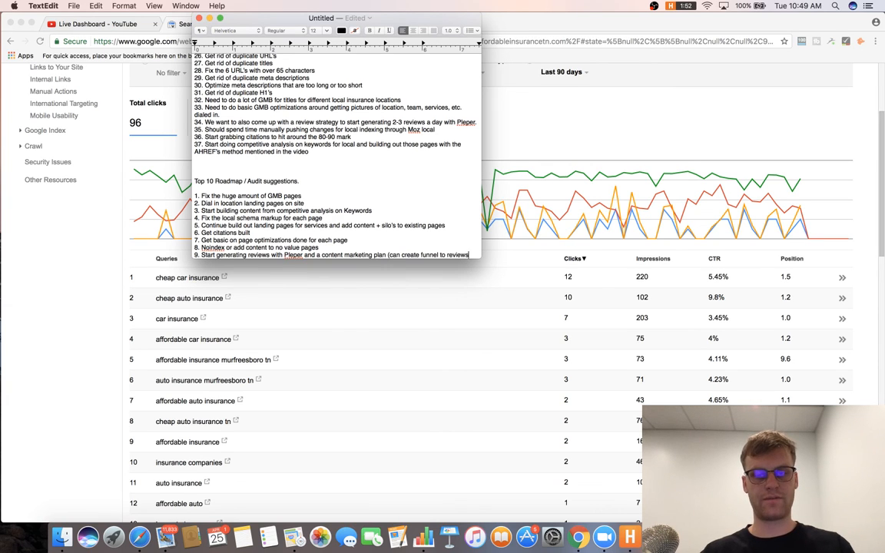
pyautogui.press('Return')
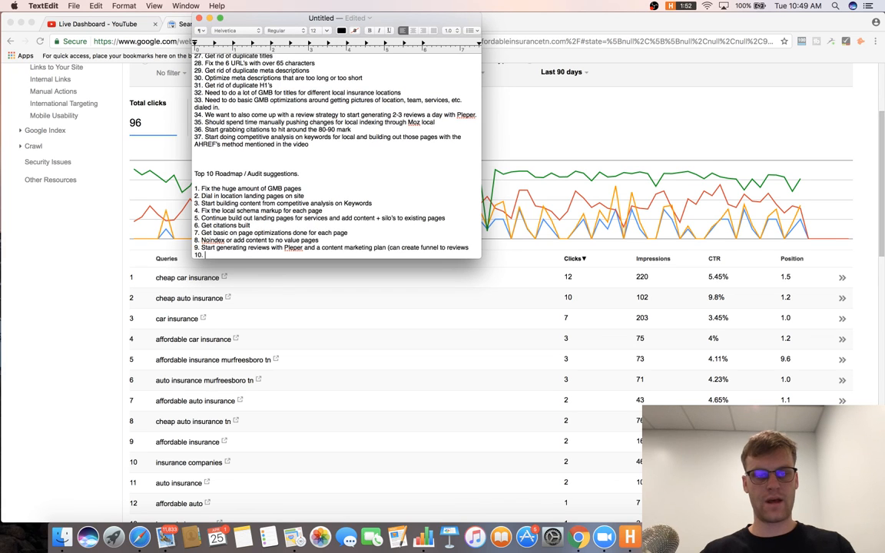
# Write item 10 on deciding which keywords to target topically, favoring national targeting with local pages.
pyautogui.scroll(5, 254, 104)
pyautogui.scroll(5, 254, 107)
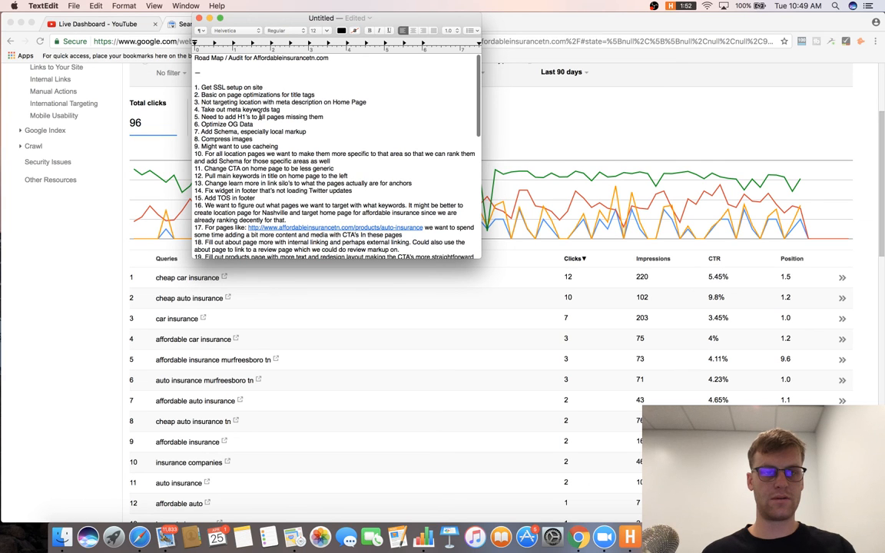
pyautogui.scroll(-10, 260, 116)
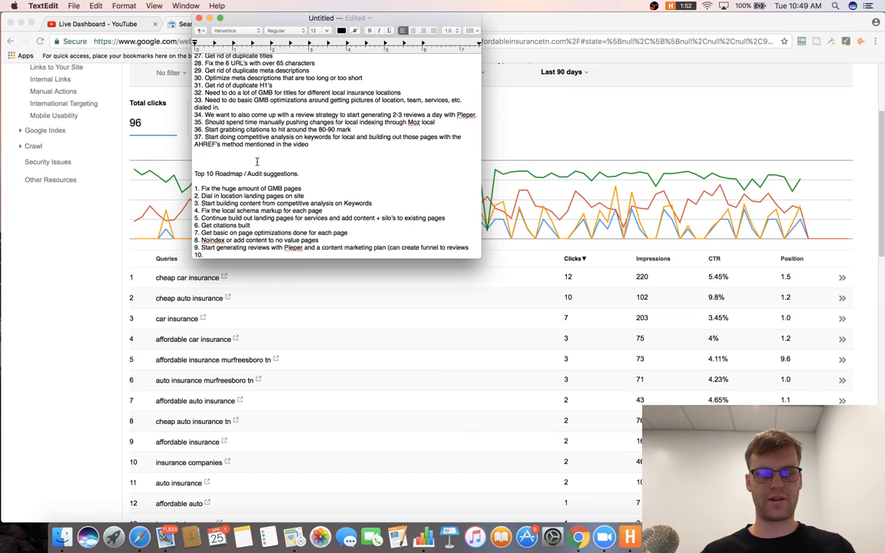
pyautogui.write('Figure out ')
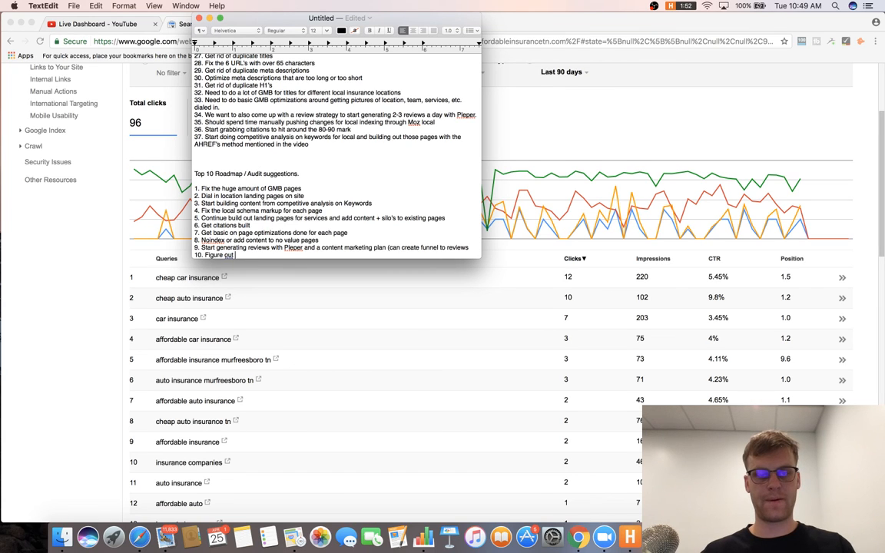
pyautogui.write('what keywords you w')
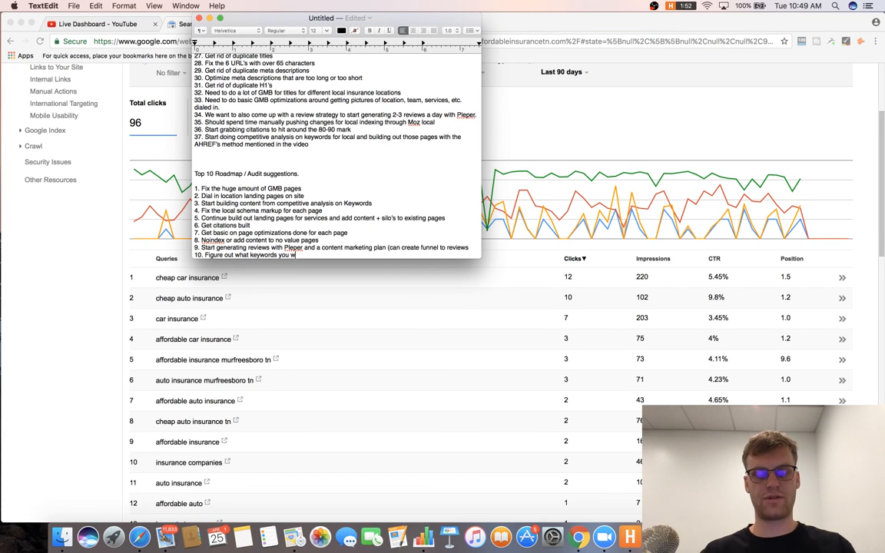
pyautogui.write('ant to target t')
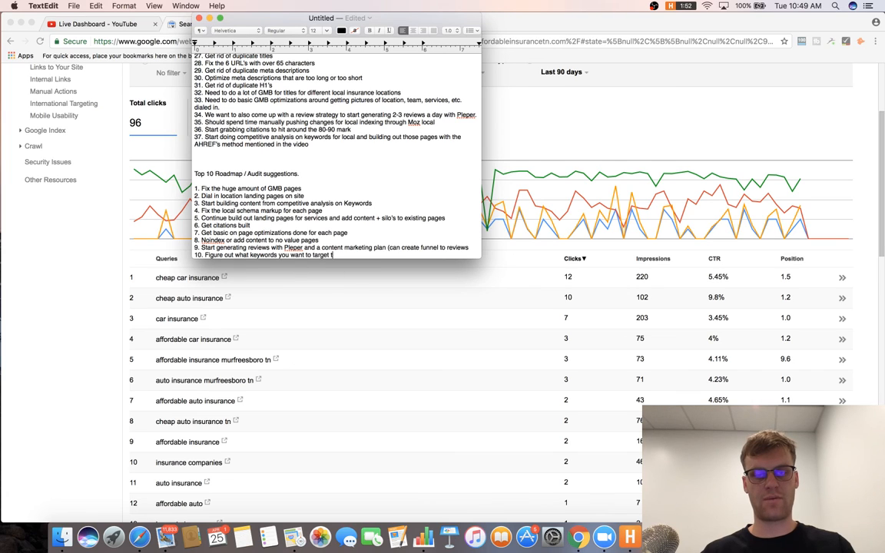
pyautogui.write('opically on web')
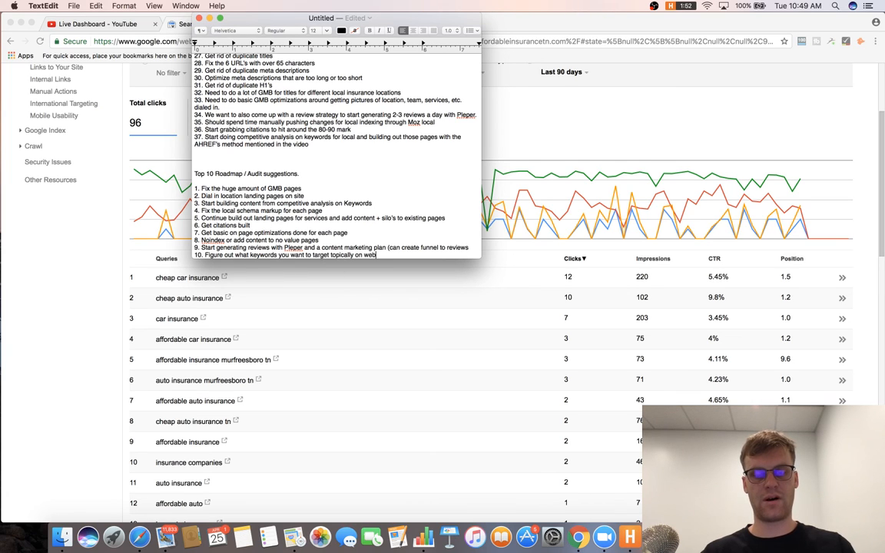
pyautogui.write('site (w')
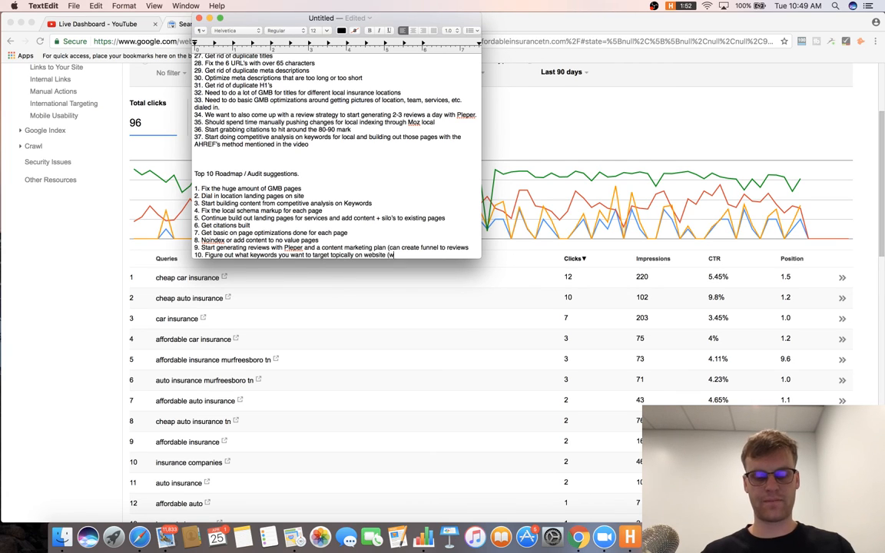
pyautogui.write('e should either')
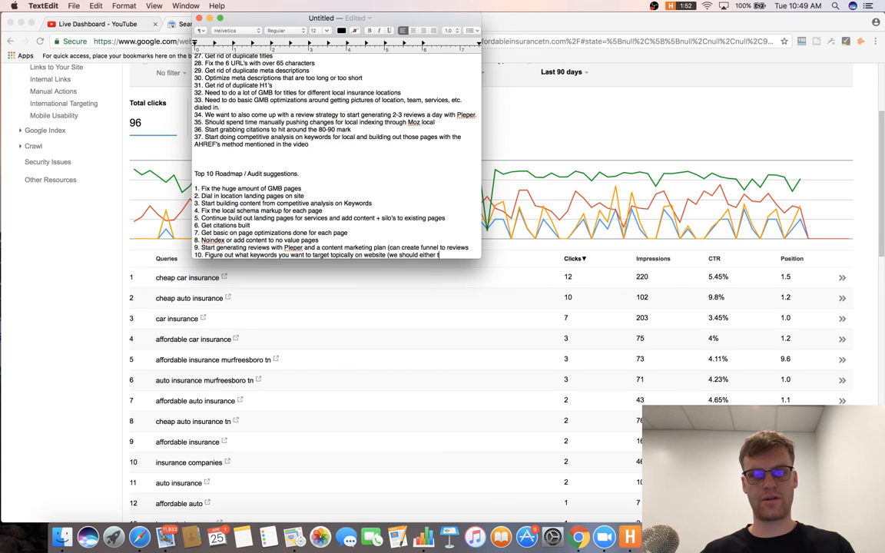
pyautogui.write(' target local or na')
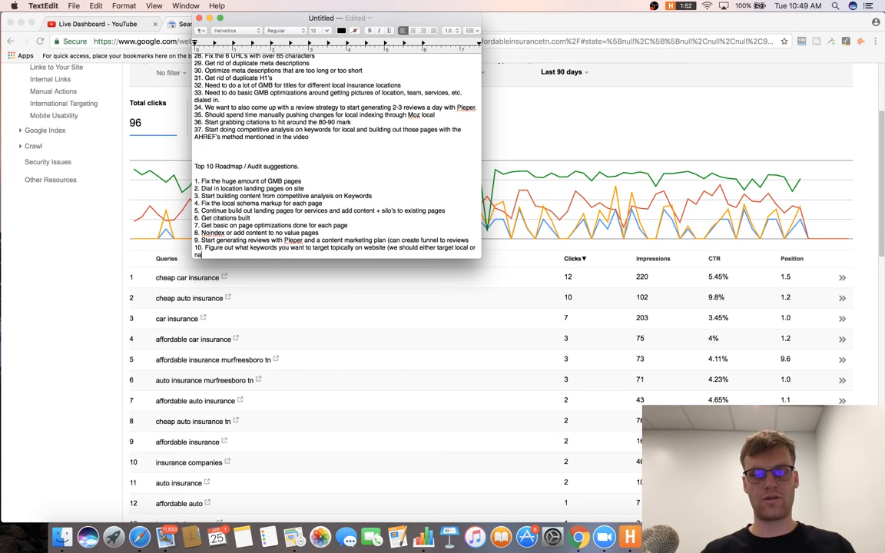
pyautogui.write('tional based on the keywords we fou')
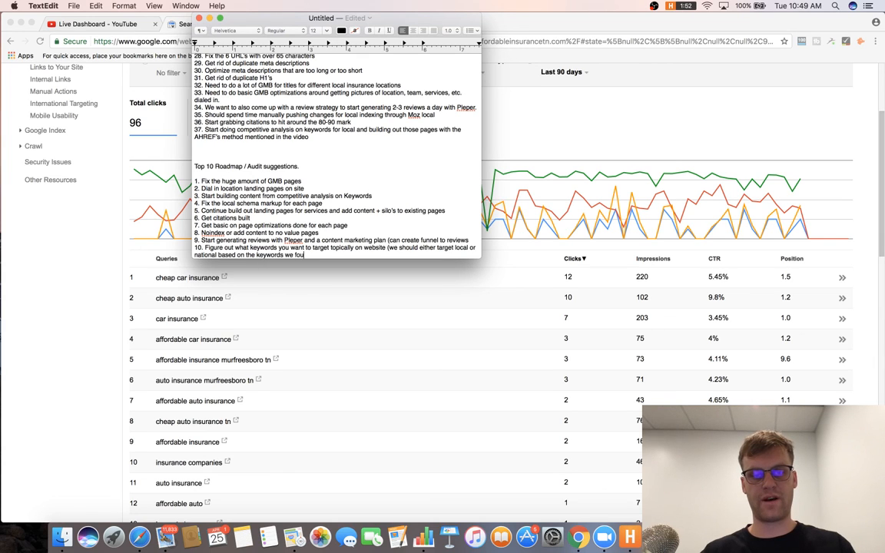
pyautogui.write('nd, I wo')
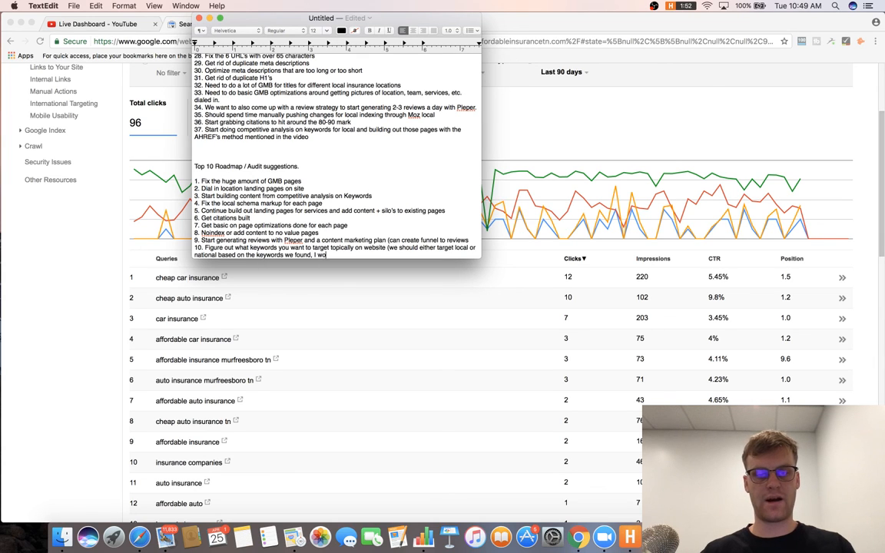
pyautogui.write('uld go with nation')
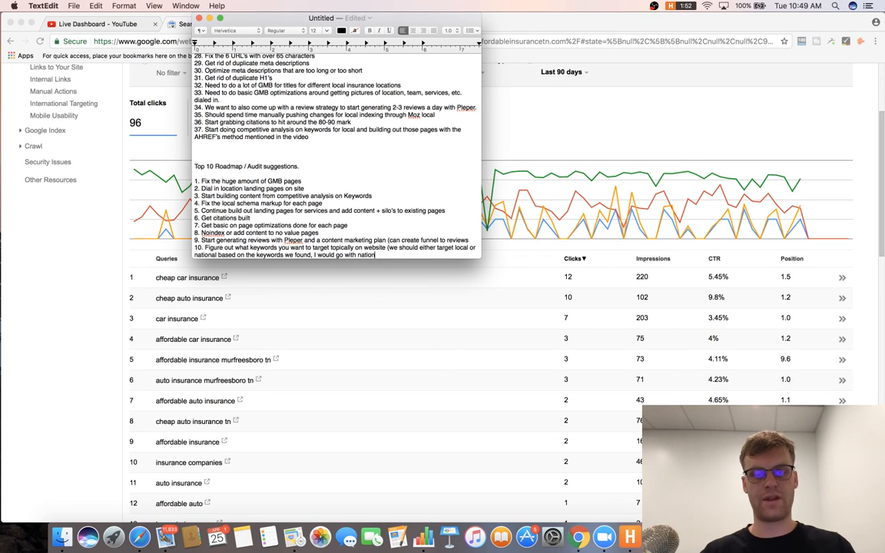
pyautogui.write('al and target lo')
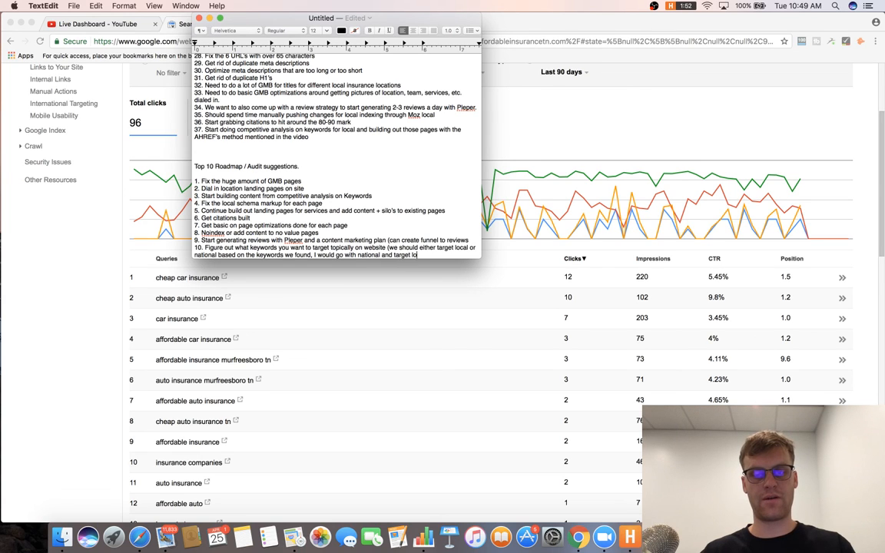
pyautogui.write('cal pages for your different l')
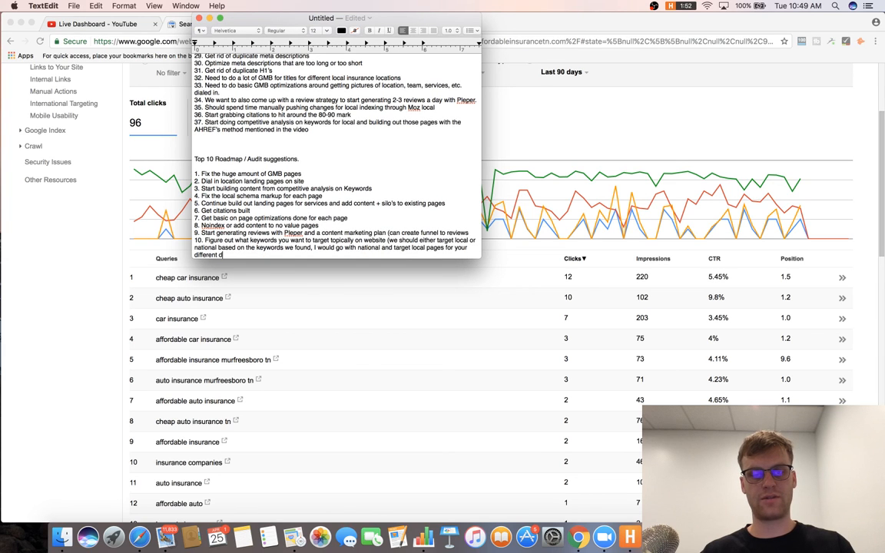
pyautogui.write('ocations')
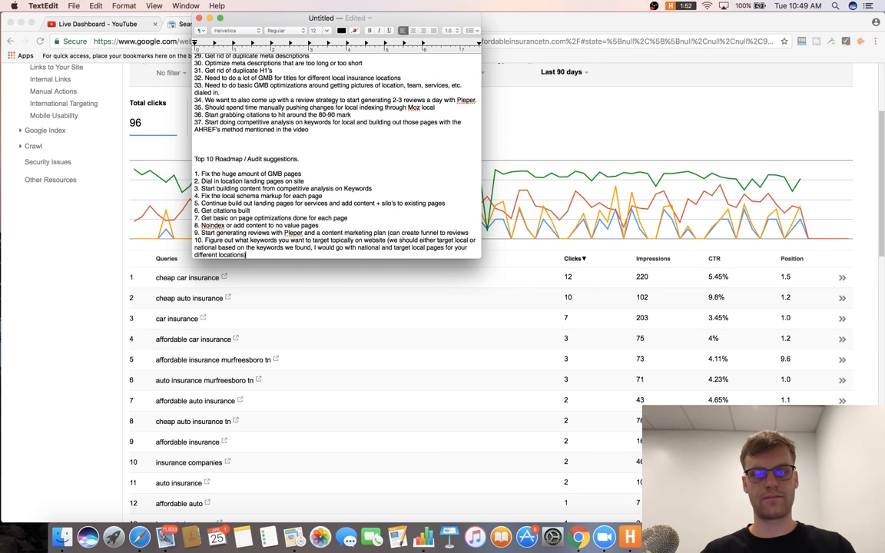
# In Chrome, close the Search Console tab so only the YouTube Live Dashboard remains.
pyautogui.click(80, 20)
pyautogui.click(87, 24)
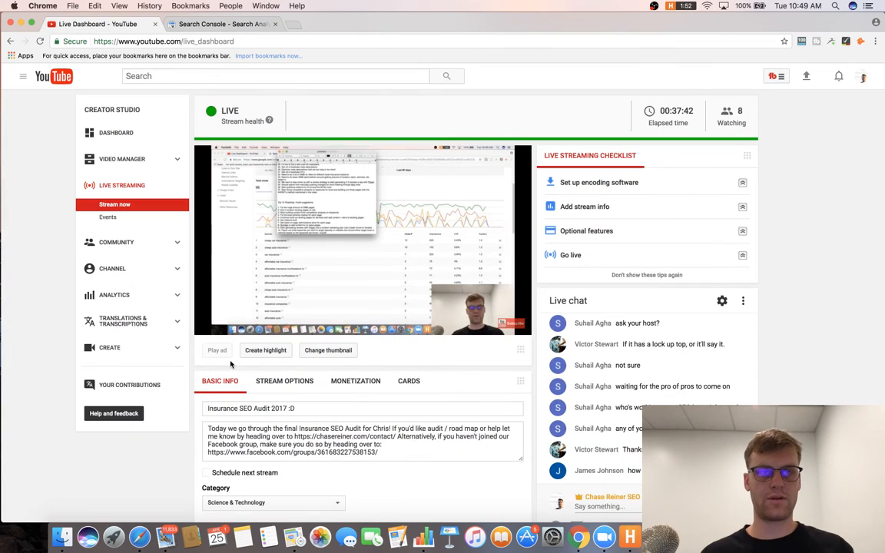
pyautogui.moveTo(217, 326)
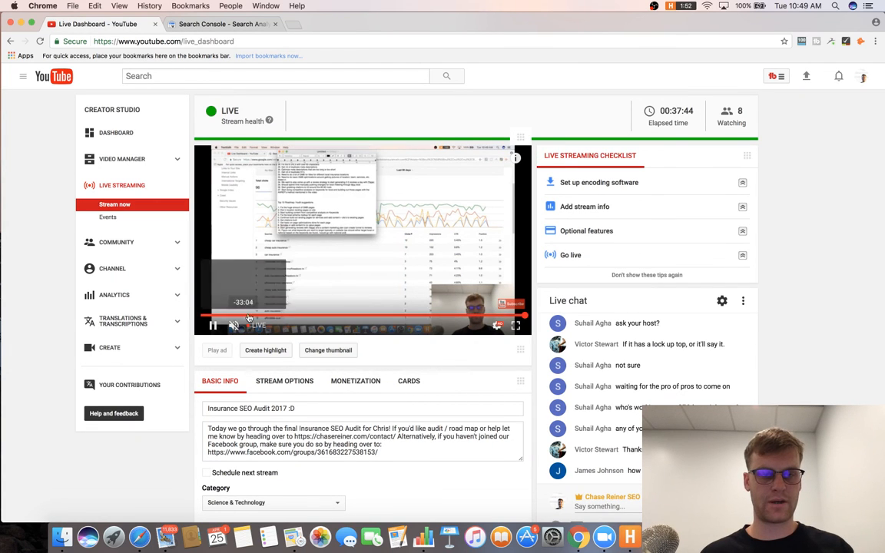
pyautogui.scroll(-3, 685, 270)
pyautogui.scroll(3, 538, 169)
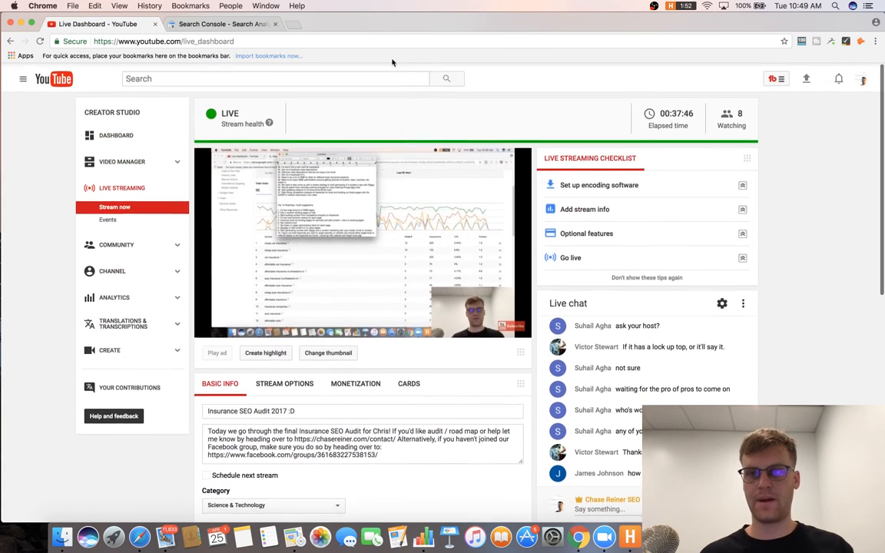
pyautogui.click(230, 24)
pyautogui.click(275, 23)
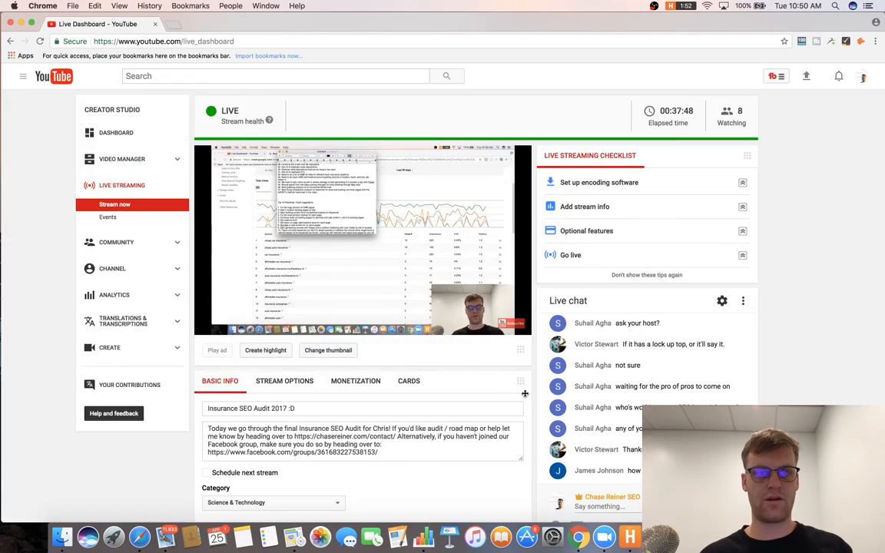
pyautogui.scroll(-3, 525, 394)
# Glance back at the live dashboard, then return to the audit notes in TextEdit.
pyautogui.press('super+Tab')
pyautogui.scroll(3, 315, 196)
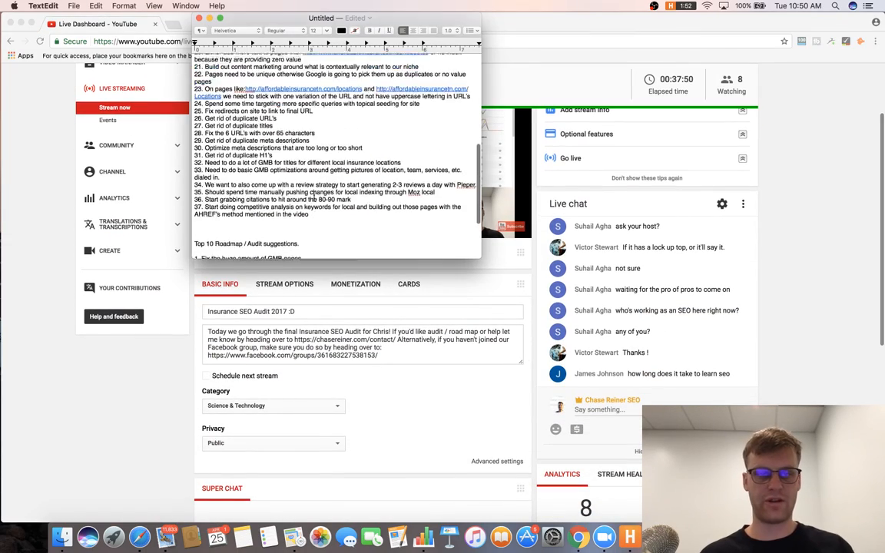
pyautogui.scroll(10, 314, 197)
pyautogui.scroll(-15, 314, 195)
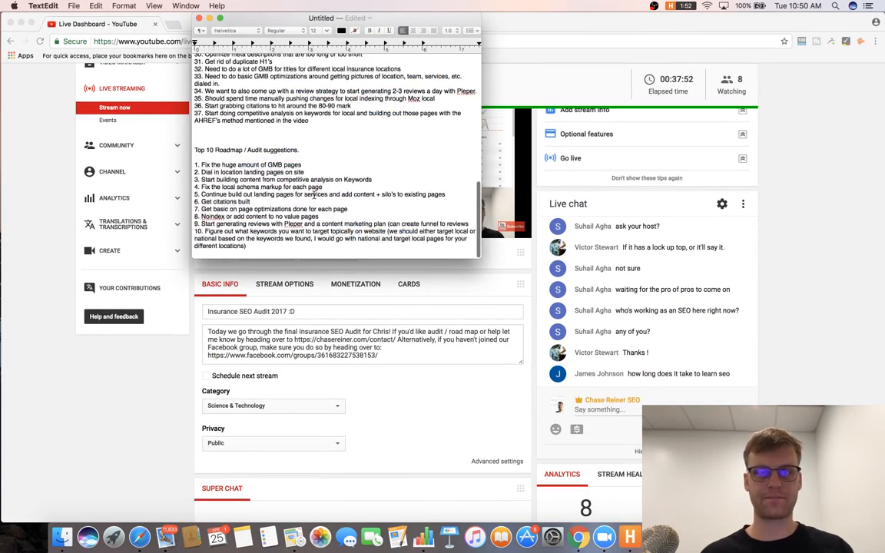
pyautogui.click(856, 200)
pyautogui.scroll(-5, 856, 199)
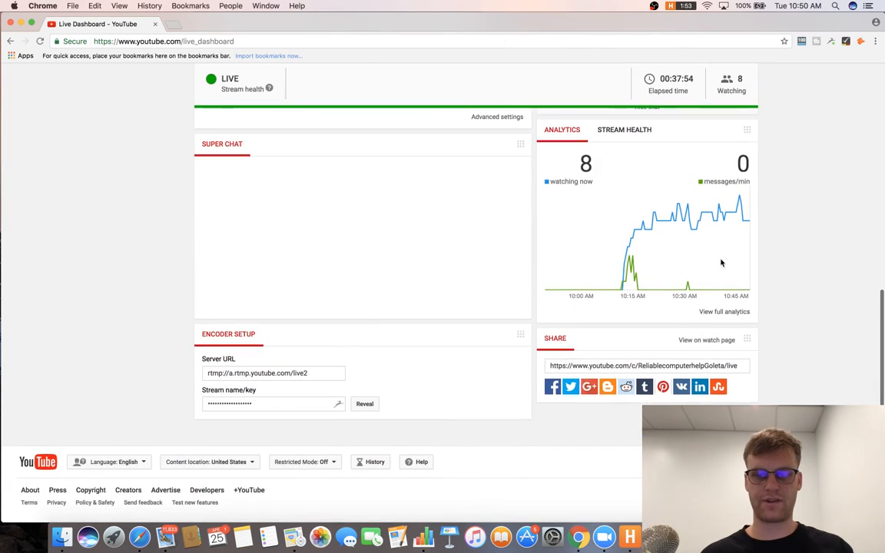
pyautogui.scroll(6, 474, 211)
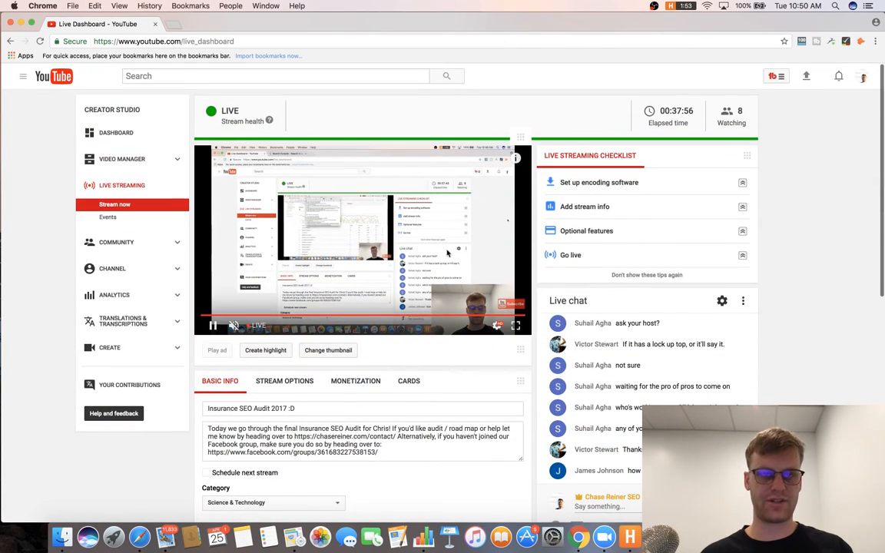
pyautogui.press('super+Tab')
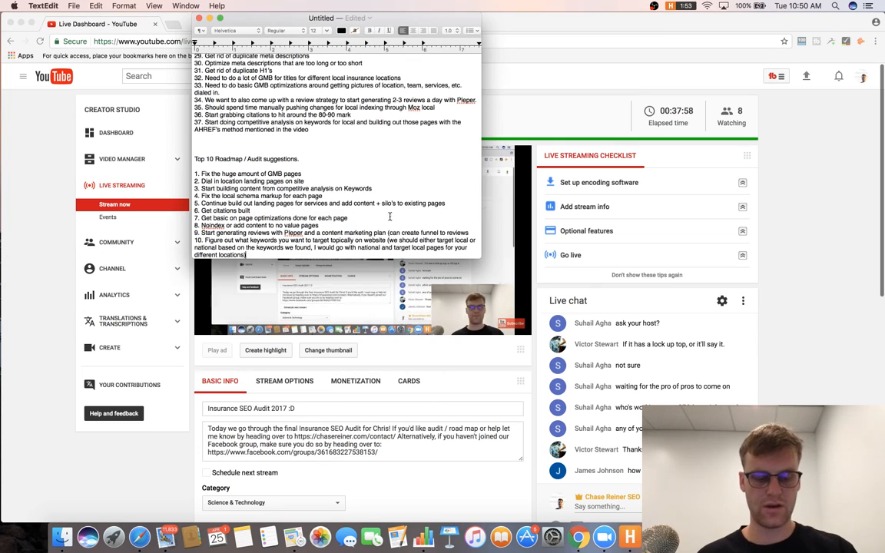
# Type item 38 recommending Adwords remarketing and a PPC campaign with location extensions for maps visibility.
pyautogui.click(312, 135)
pyautogui.write('39')
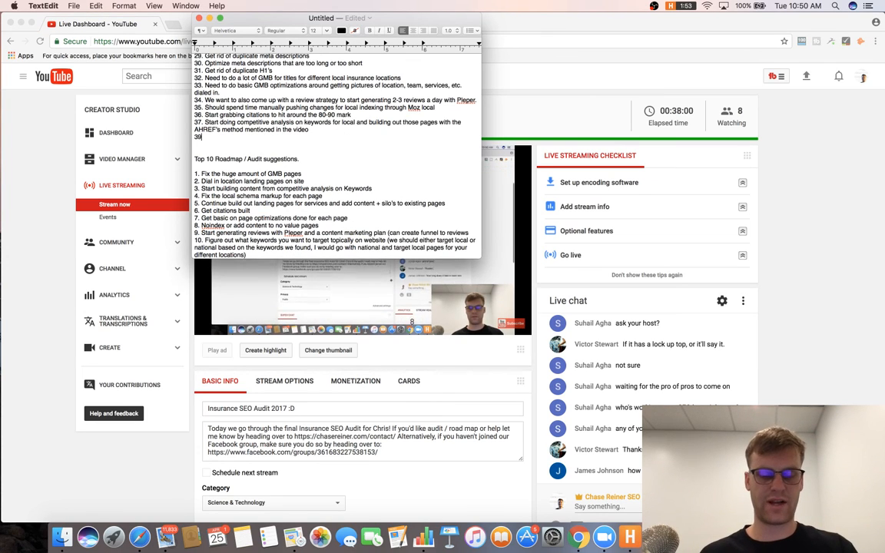
pyautogui.press('BackSpace')
pyautogui.write('8. Co')
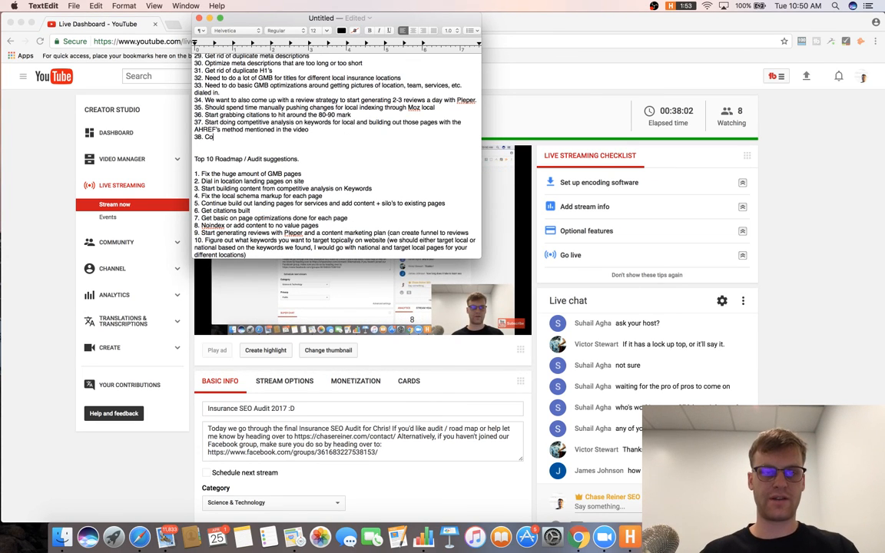
pyautogui.write('nsider rema')
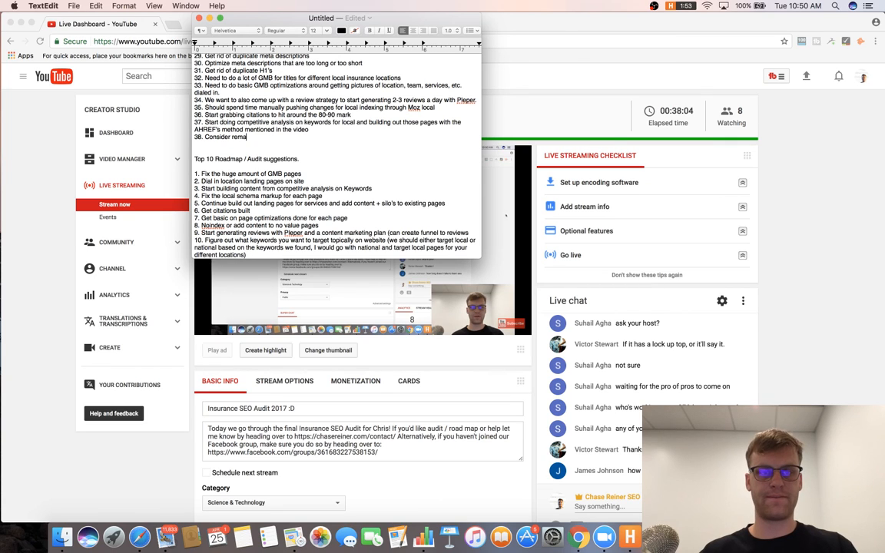
pyautogui.write('rketing through Adwords')
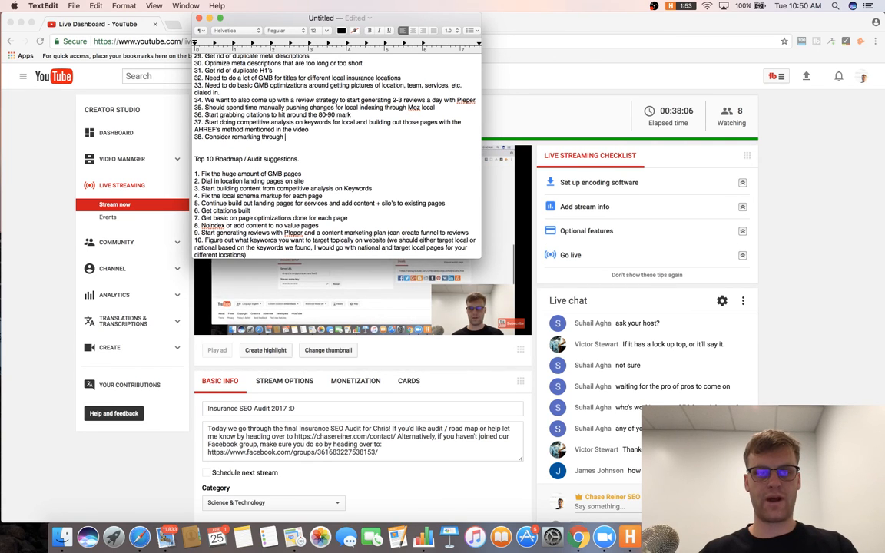
pyautogui.write(' and perhaps gettinb')
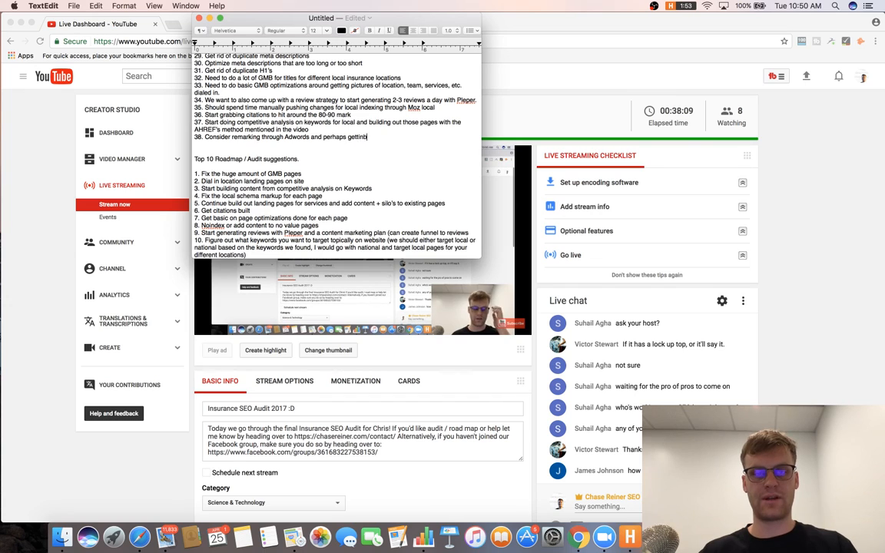
pyautogui.press('BackSpace')
pyautogui.write('g a ')
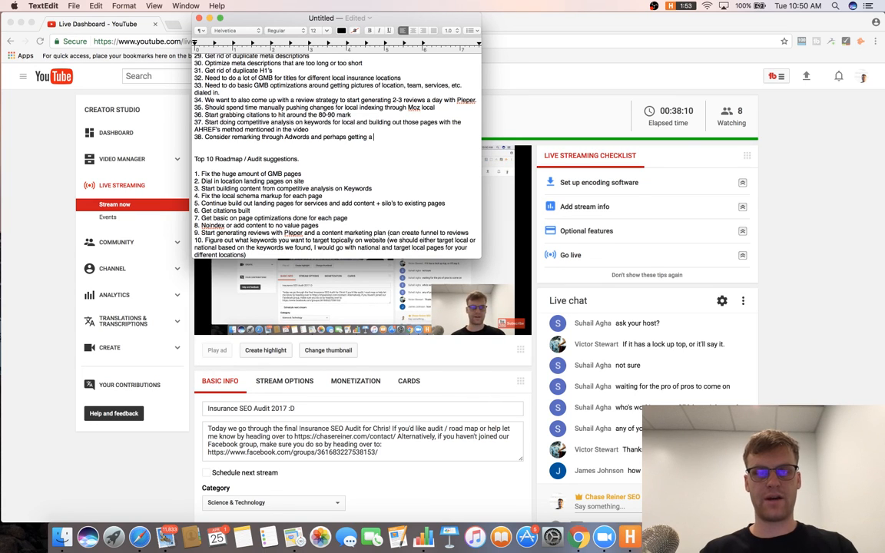
pyautogui.write('PPC campaign g')
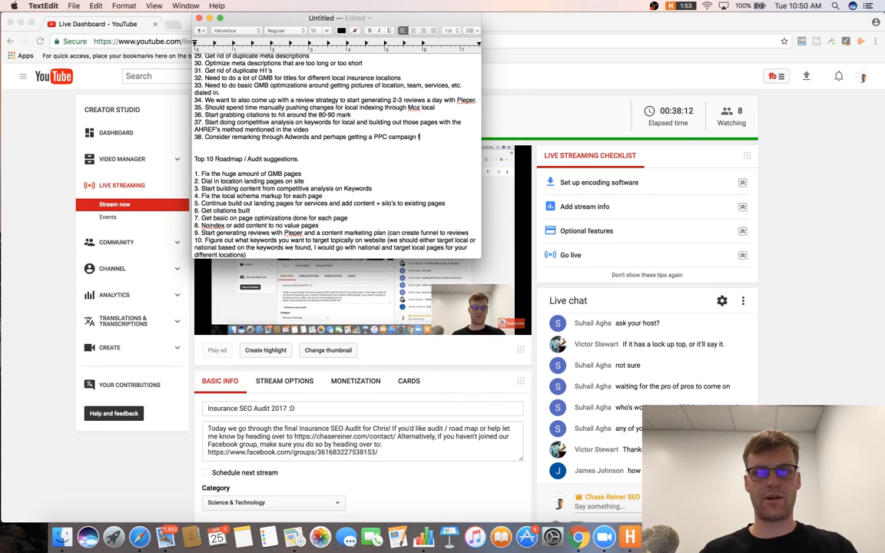
pyautogui.write('oing with location extensdi')
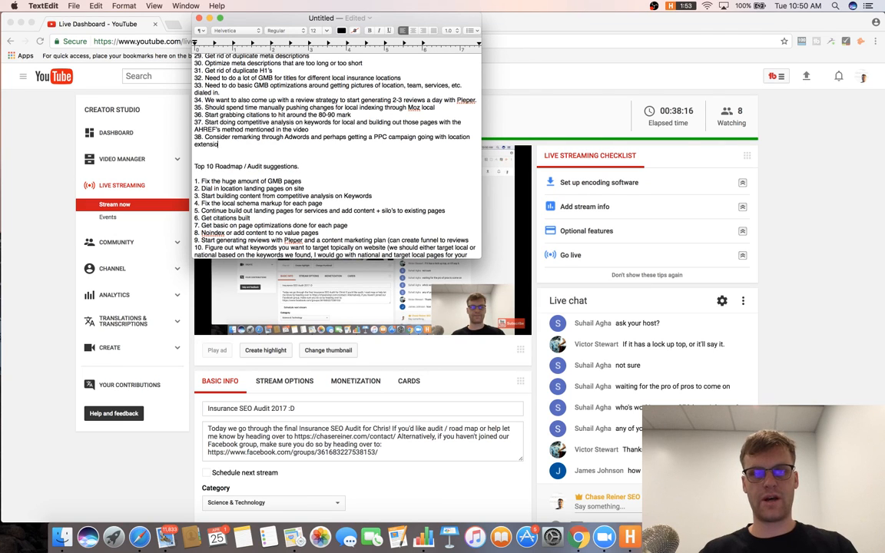
pyautogui.write('ons to inde')
pyautogui.press('BackSpace')
pyautogui.press('BackSpace')
pyautogui.write('ed')
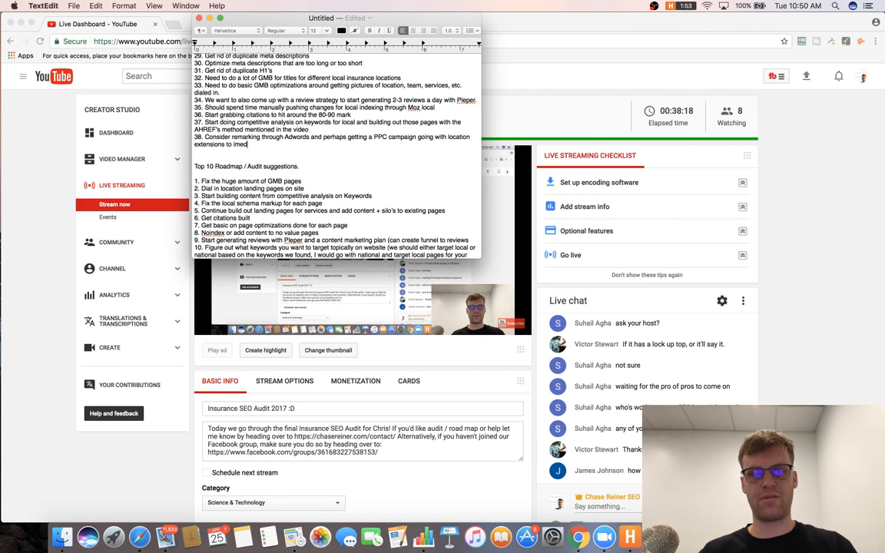
pyautogui.write('iatly ')
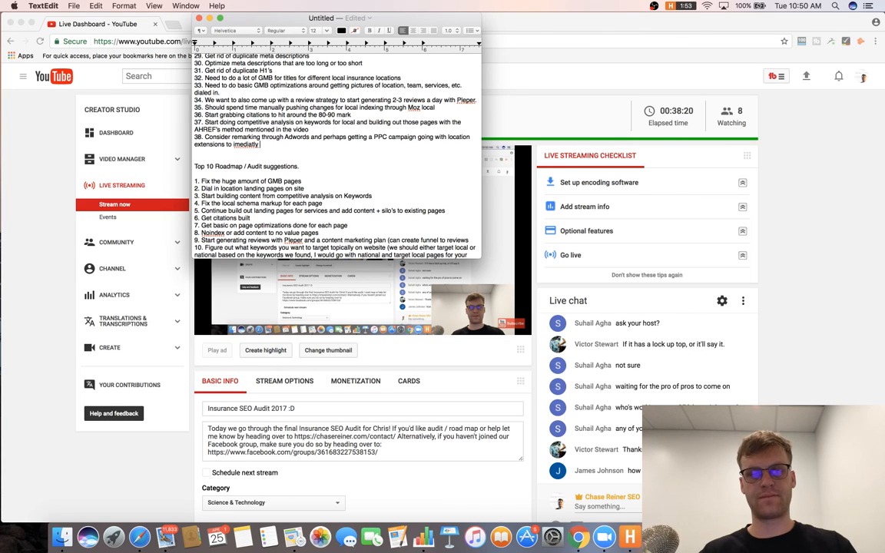
pyautogui.write('start showing up ')
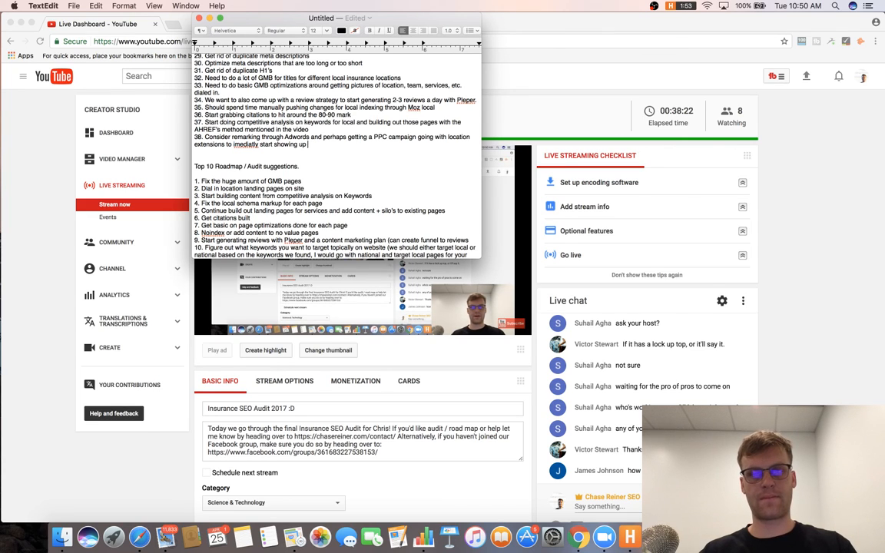
pyautogui.write('in the maps.')
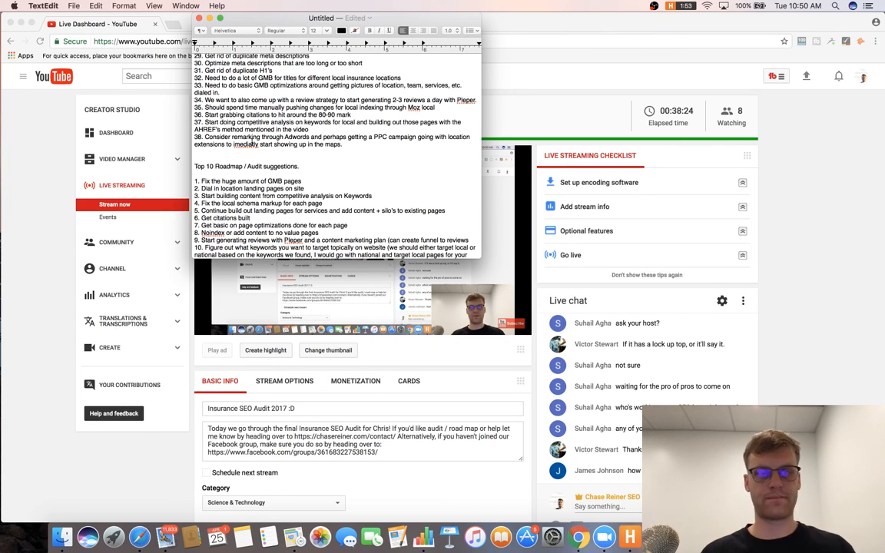
# Correct 'imediatly' to 'immediately' using the spelling suggestion, then bring the live dashboard forward.
pyautogui.rightClick(252, 143)
pyautogui.click(275, 153)
pyautogui.click(382, 159)
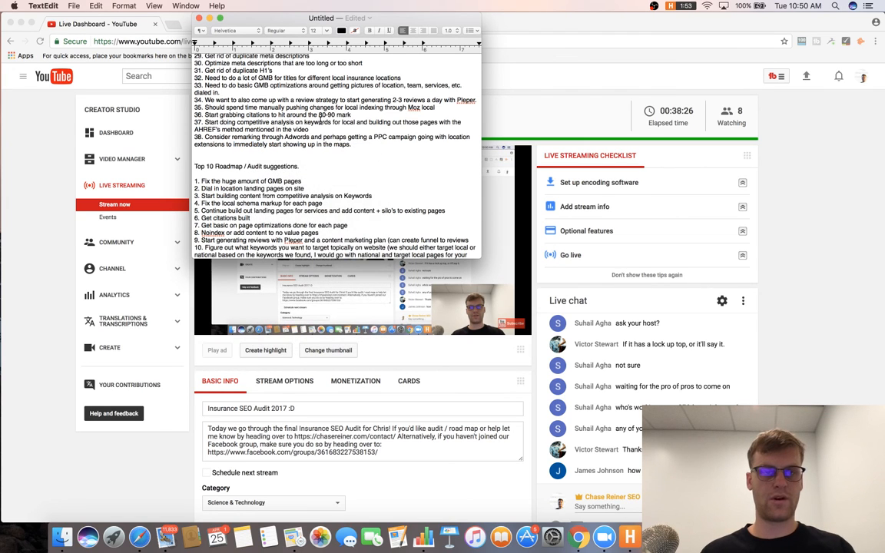
pyautogui.scroll(-1, 307, 115)
pyautogui.click(320, 122)
pyautogui.click(820, 163)
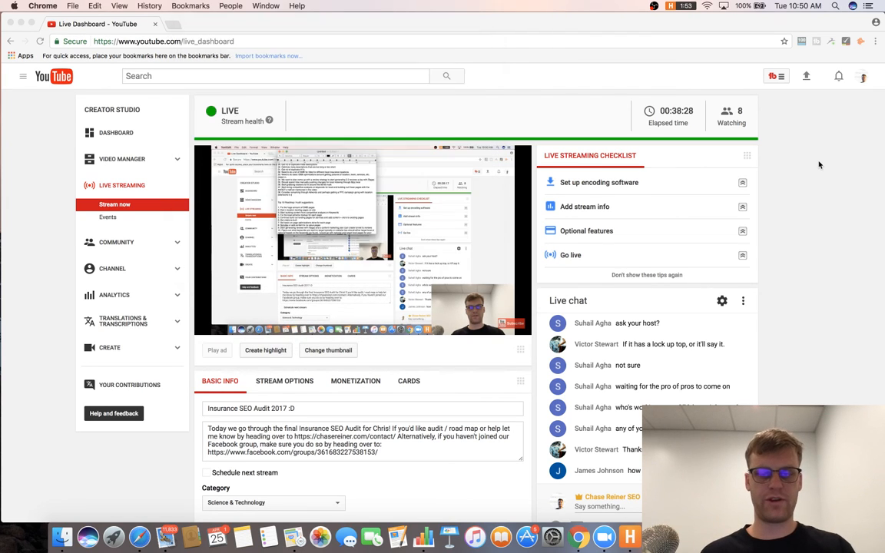
# Cycle through the open applications and come back to the YouTube Live Dashboard.
pyautogui.press('super+Tab')
pyautogui.press('super+Tab')
pyautogui.press('super+Tab')
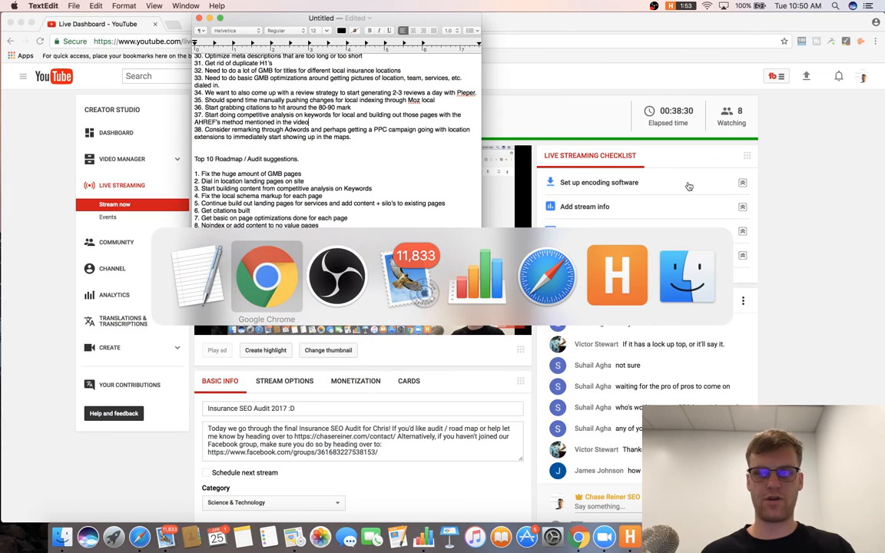
pyautogui.click(557, 96)
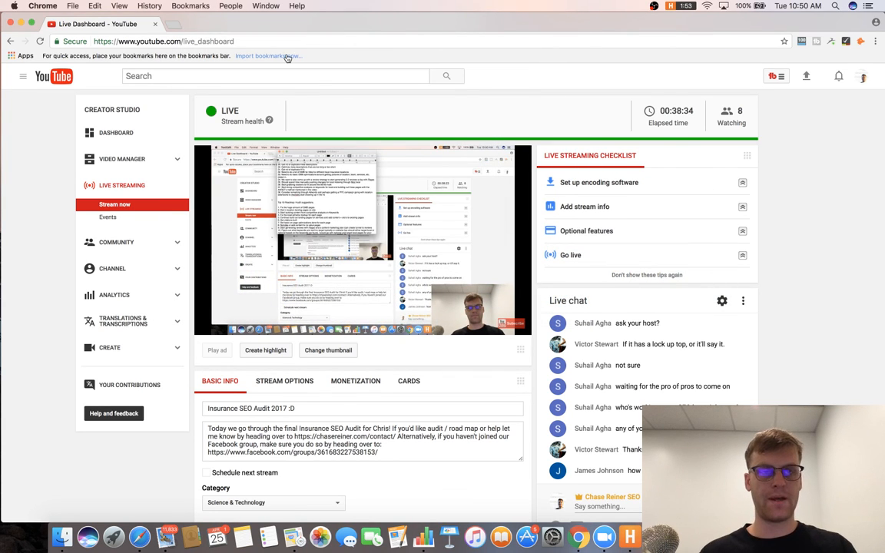
pyautogui.press('super+Tab')
pyautogui.click(866, 156)
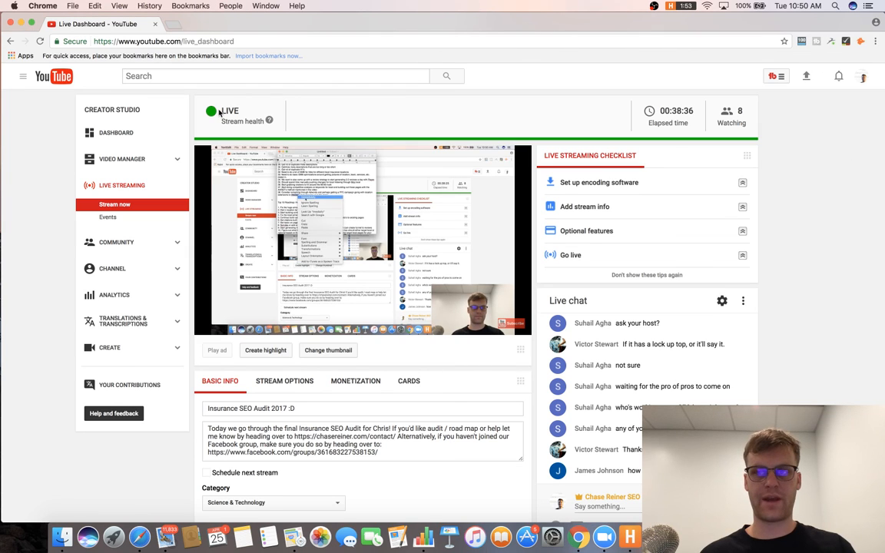
# Select the stream description, scroll through the dashboard analytics, then switch to OBS.
pyautogui.tripleClick(351, 448)
pyautogui.click(366, 452)
pyautogui.tripleClick(443, 447)
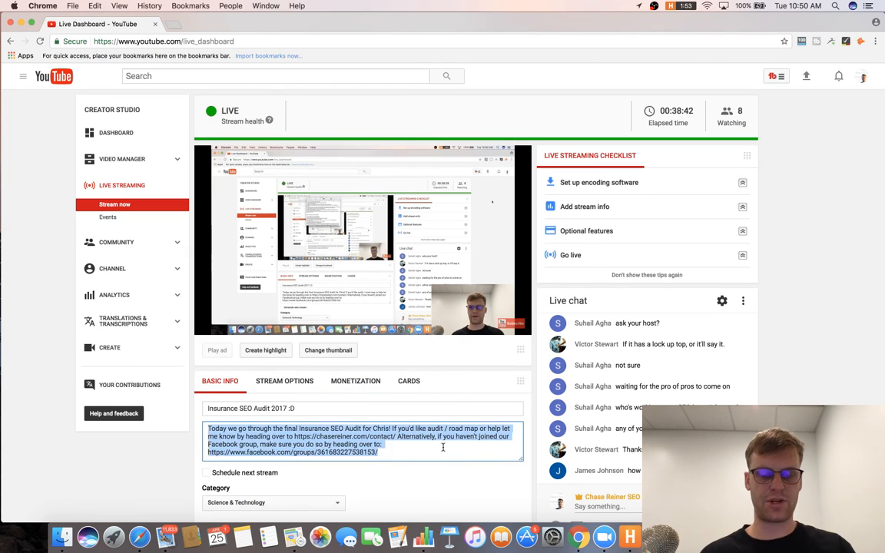
pyautogui.click(775, 356)
pyautogui.scroll(-5, 774, 353)
pyautogui.scroll(-5, 775, 355)
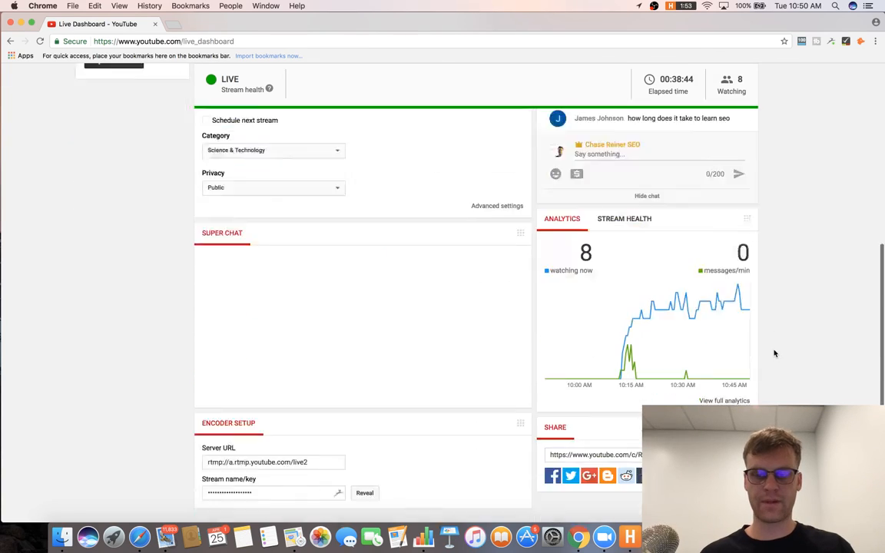
pyautogui.scroll(10, 775, 356)
pyautogui.press('super+Tab')
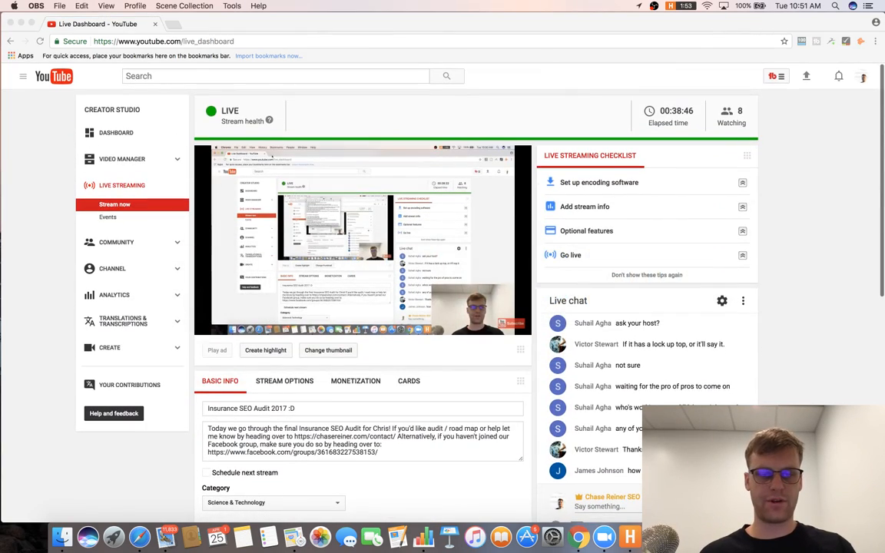